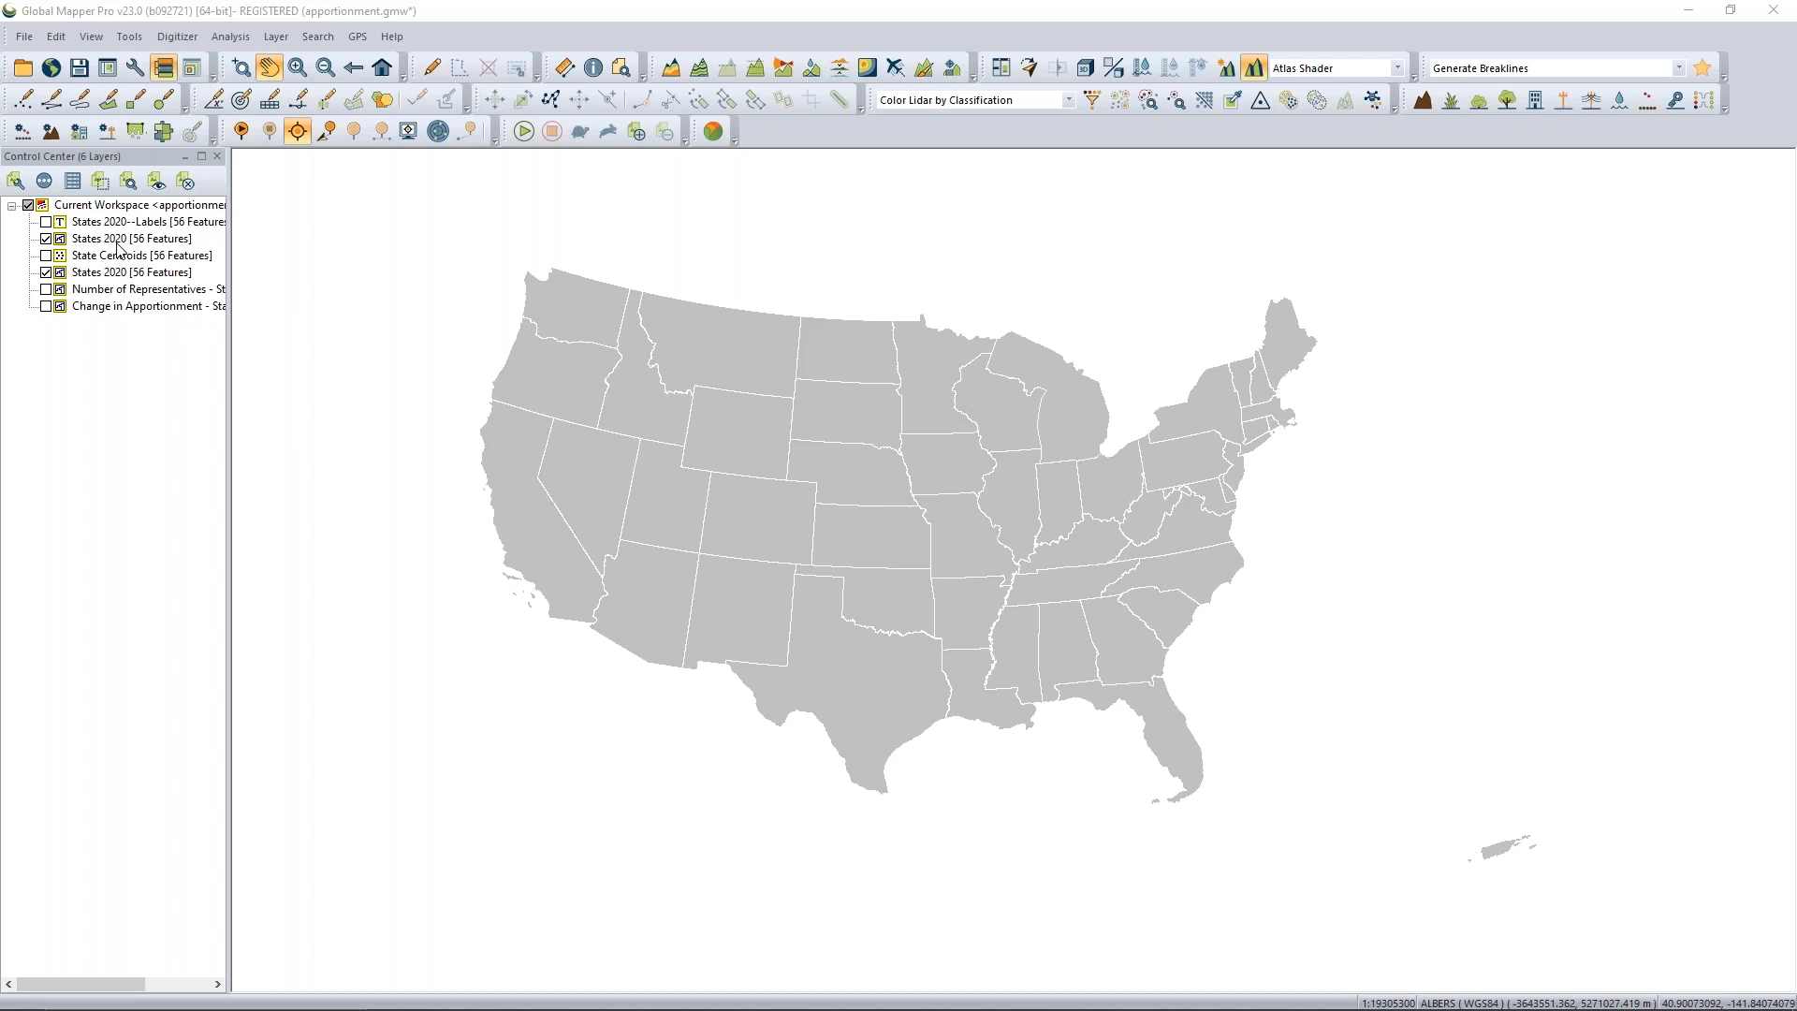
Style the areas of the upper States 2020 layer by attribute values, using POPULATION DENSITY as the attribute.
double_click(118, 241)
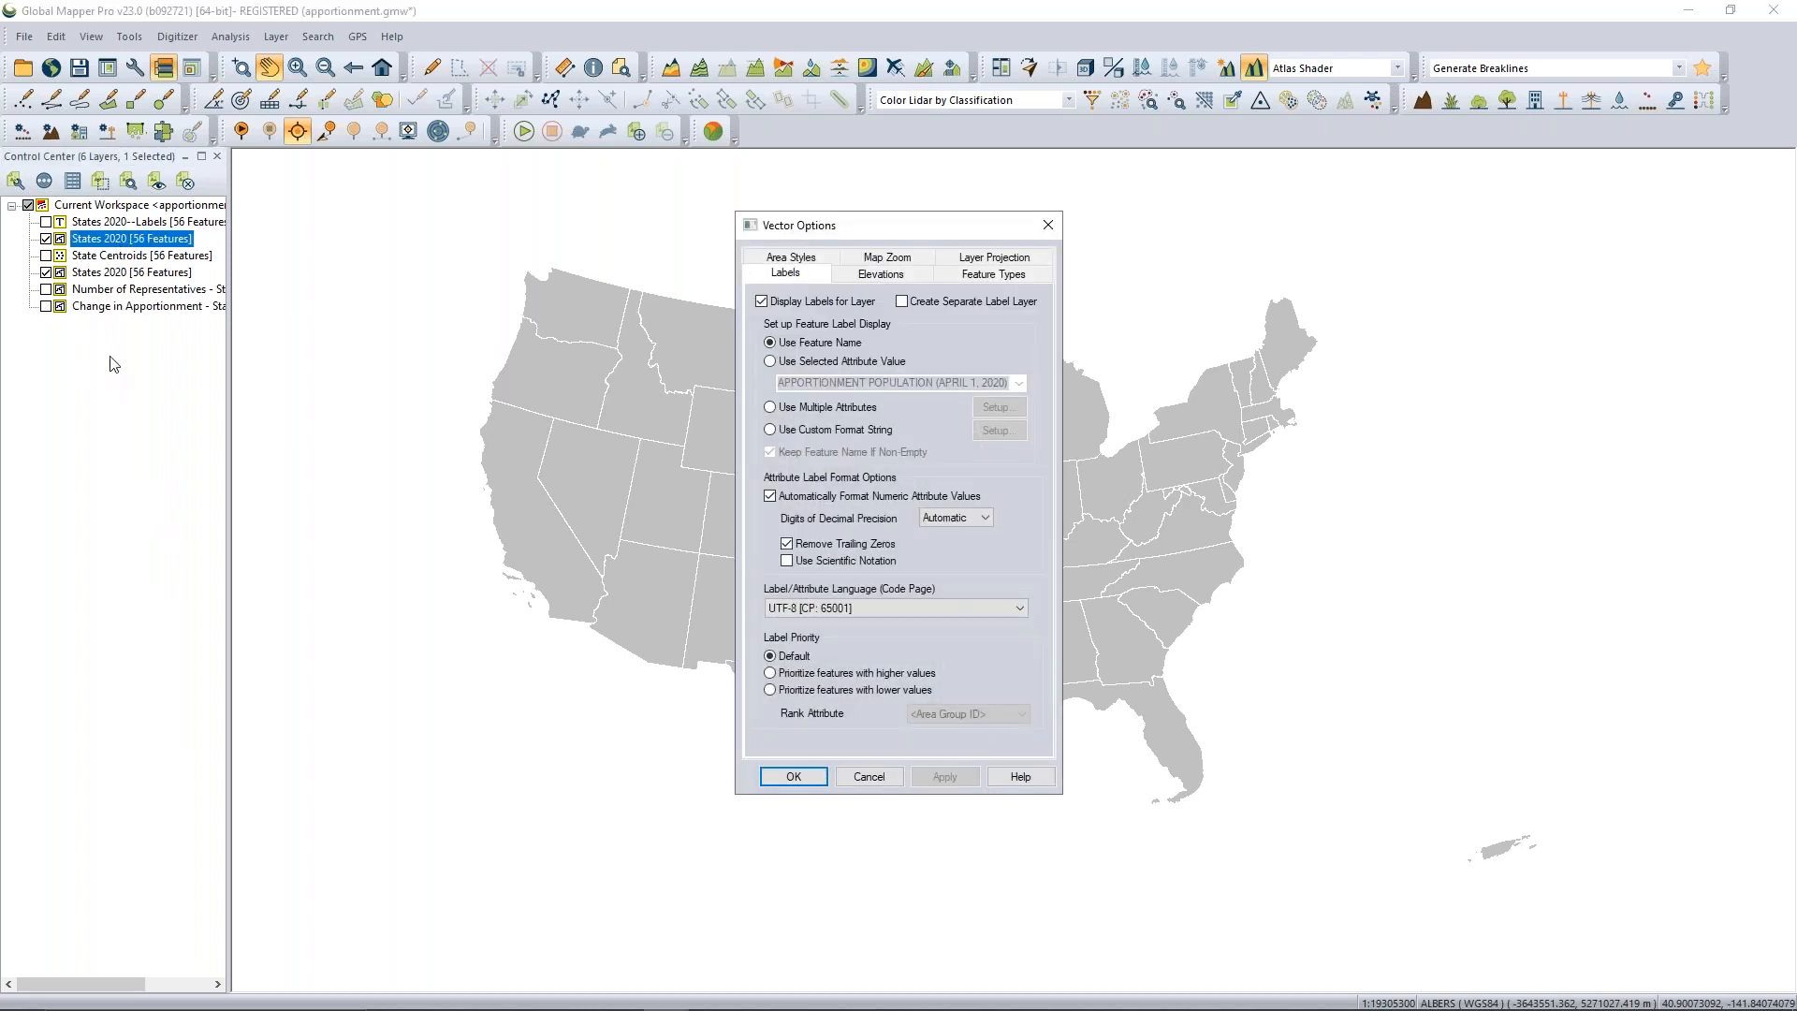
click(788, 260)
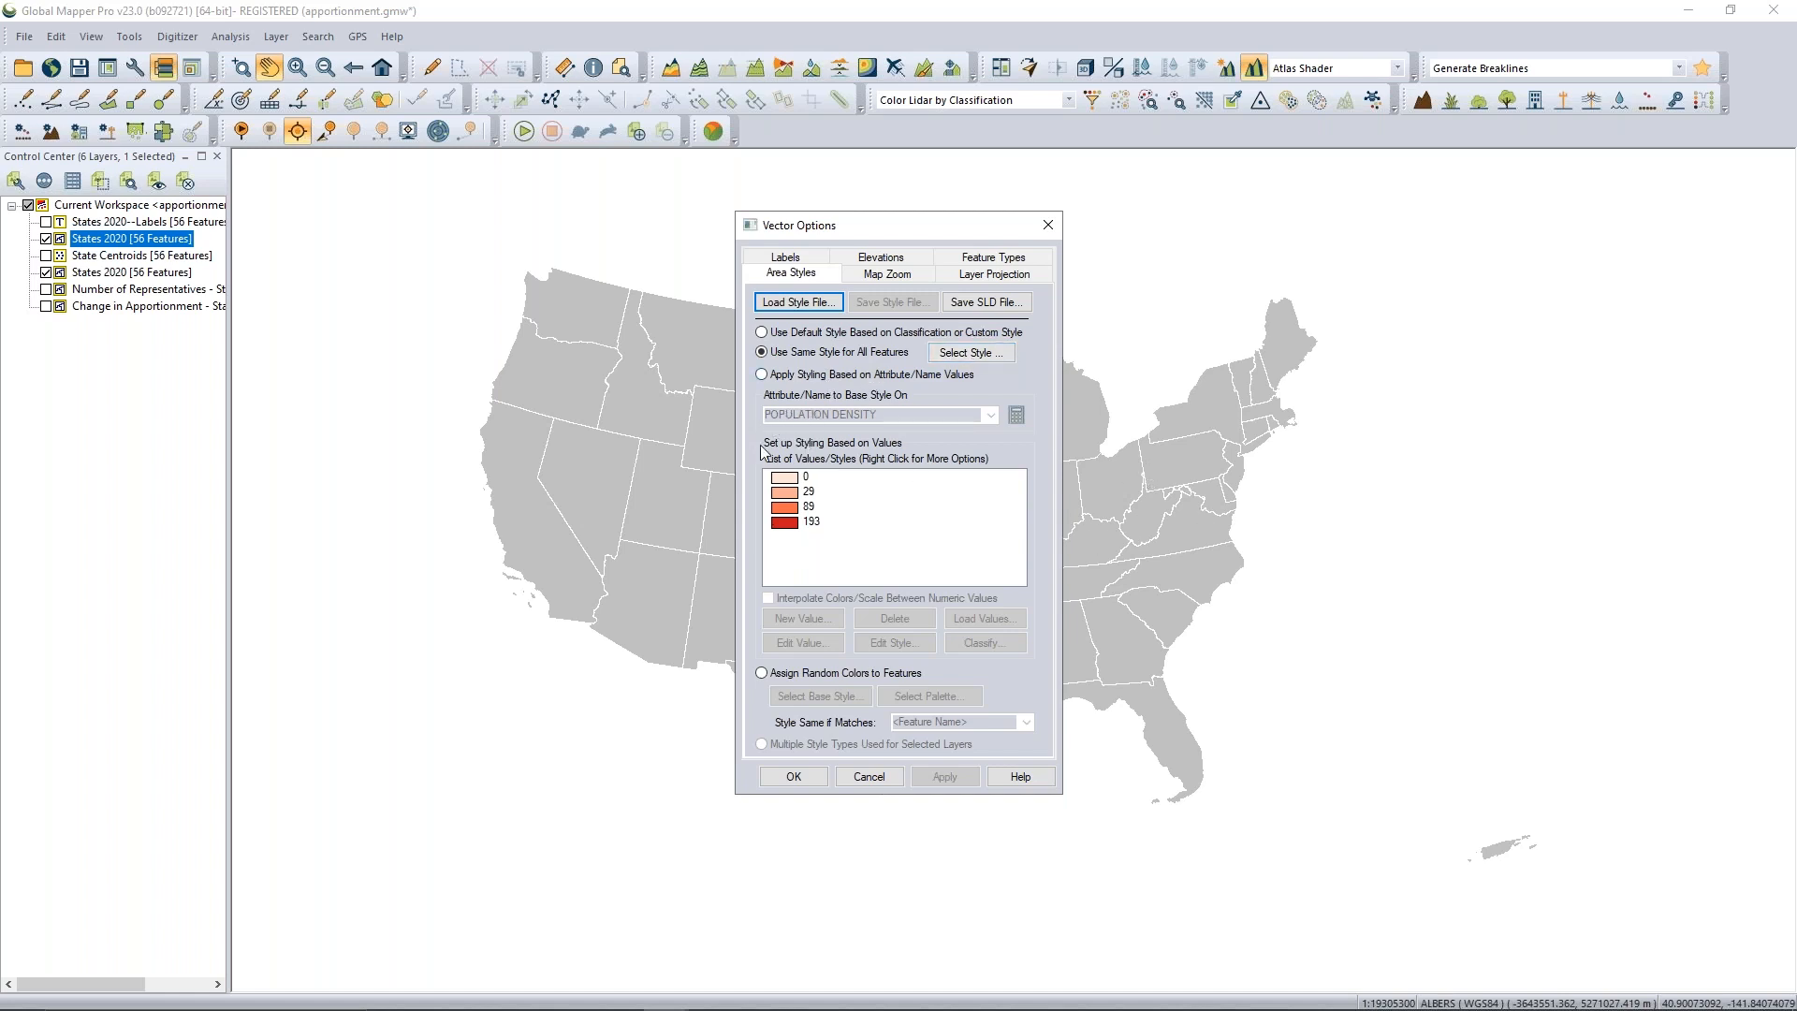
click(824, 379)
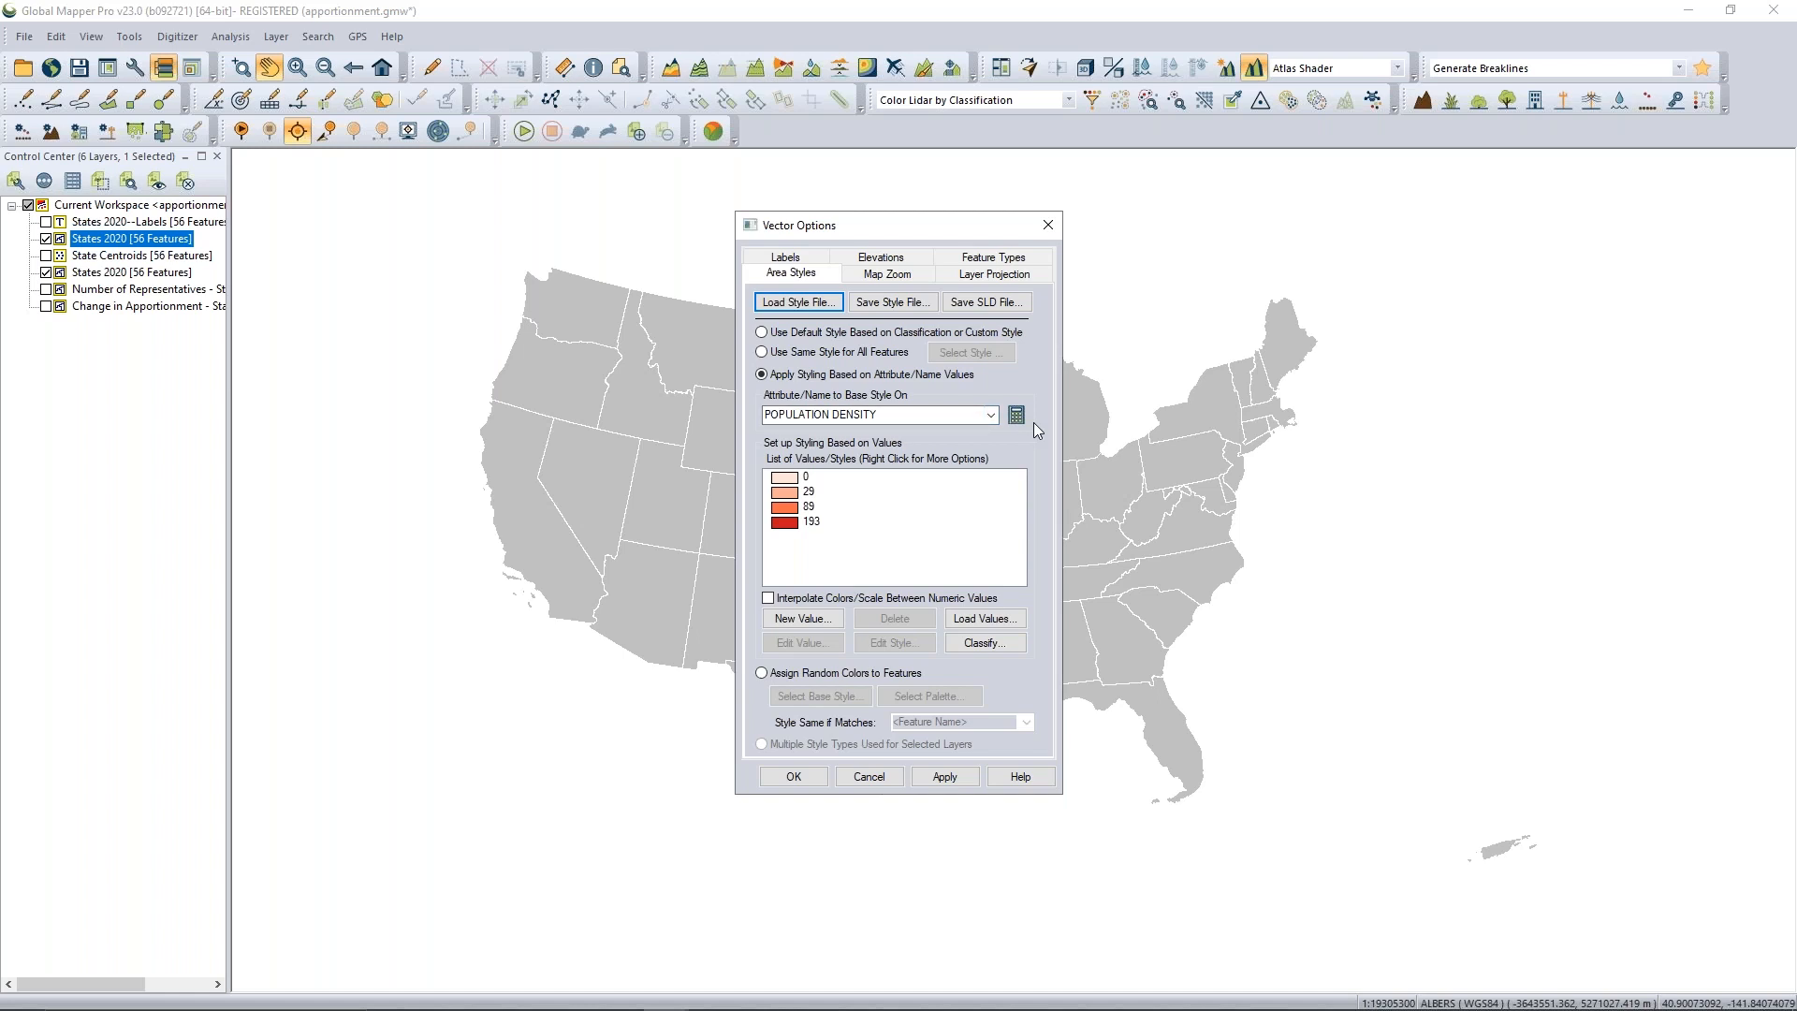
click(988, 418)
scroll(912, 505, up, 4)
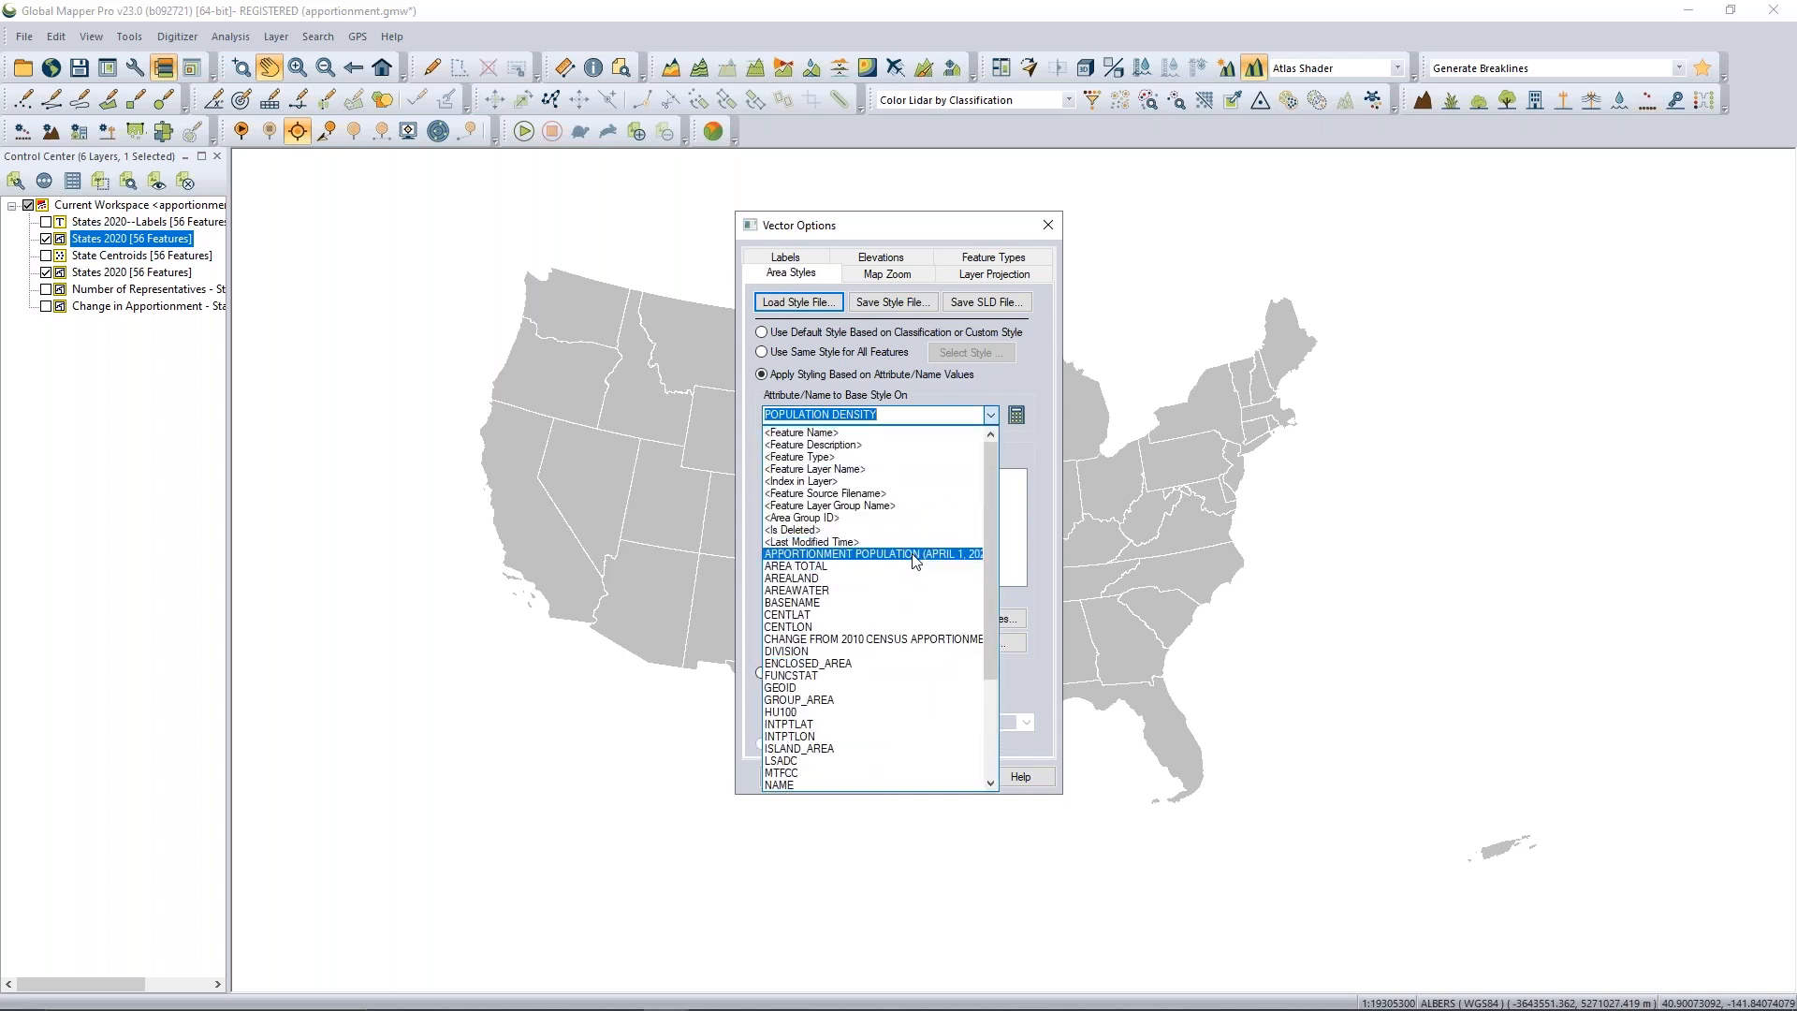
scroll(912, 559, down, 4)
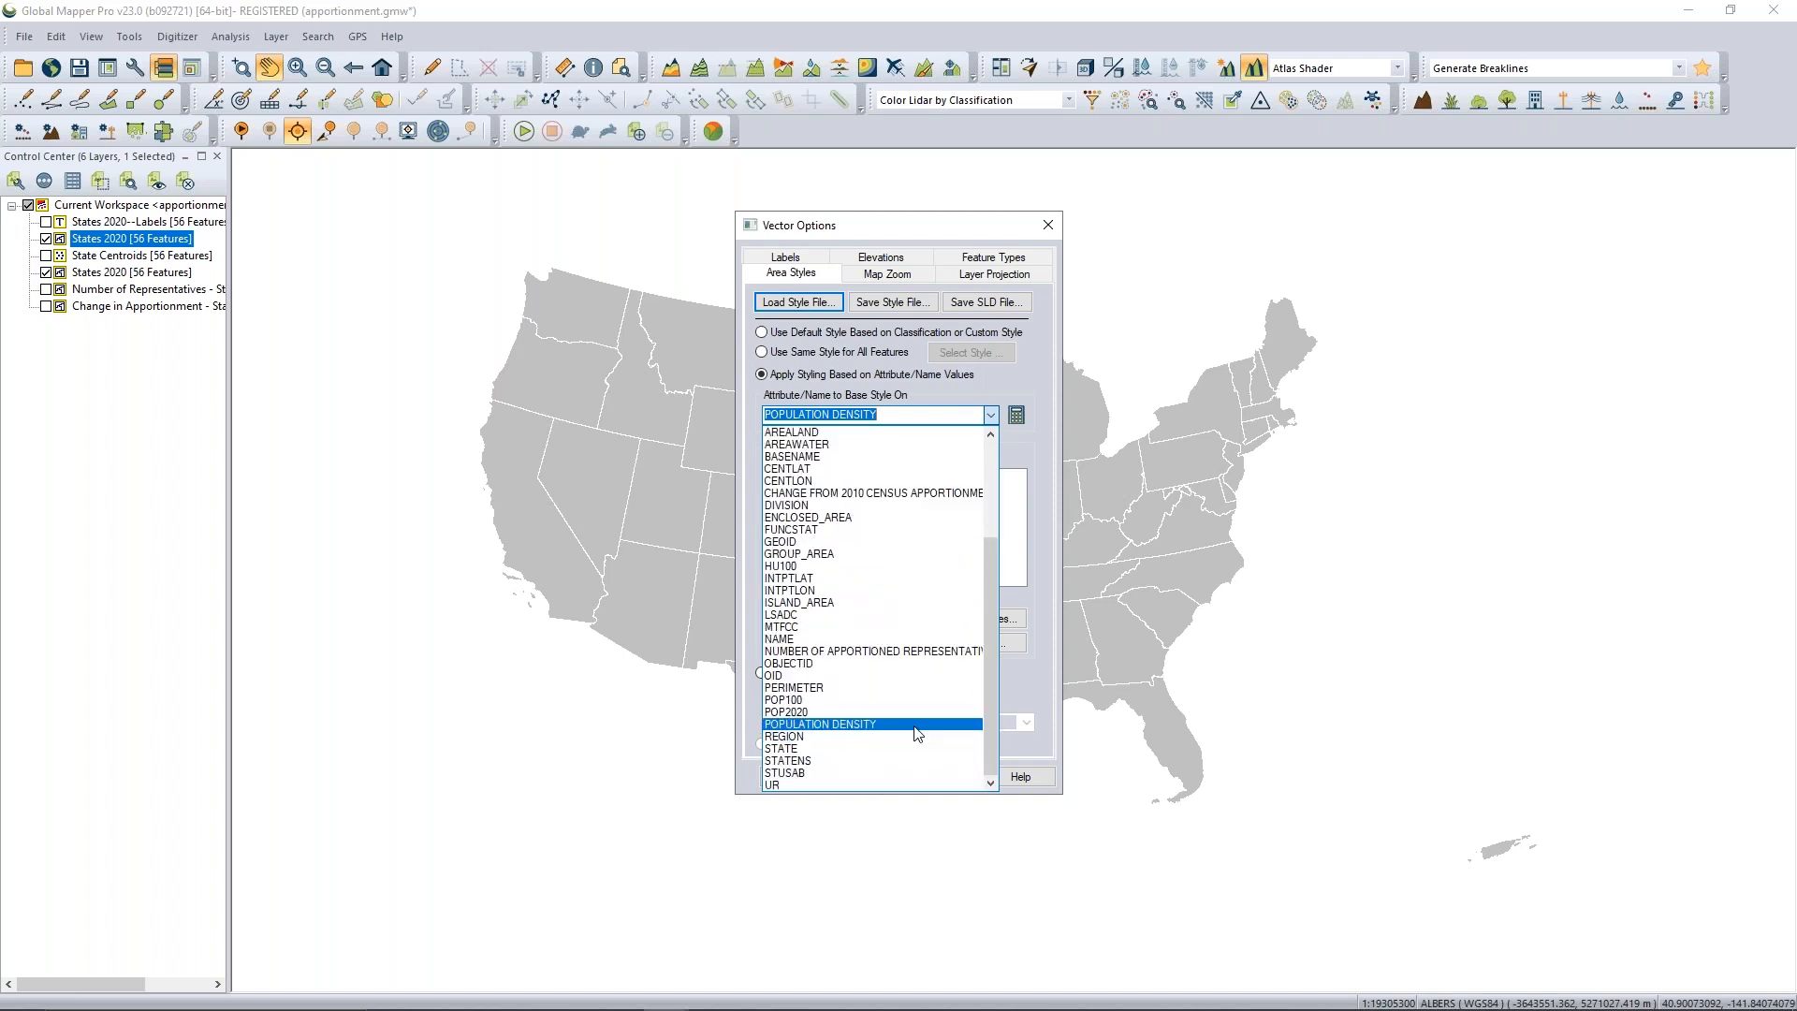
click(914, 727)
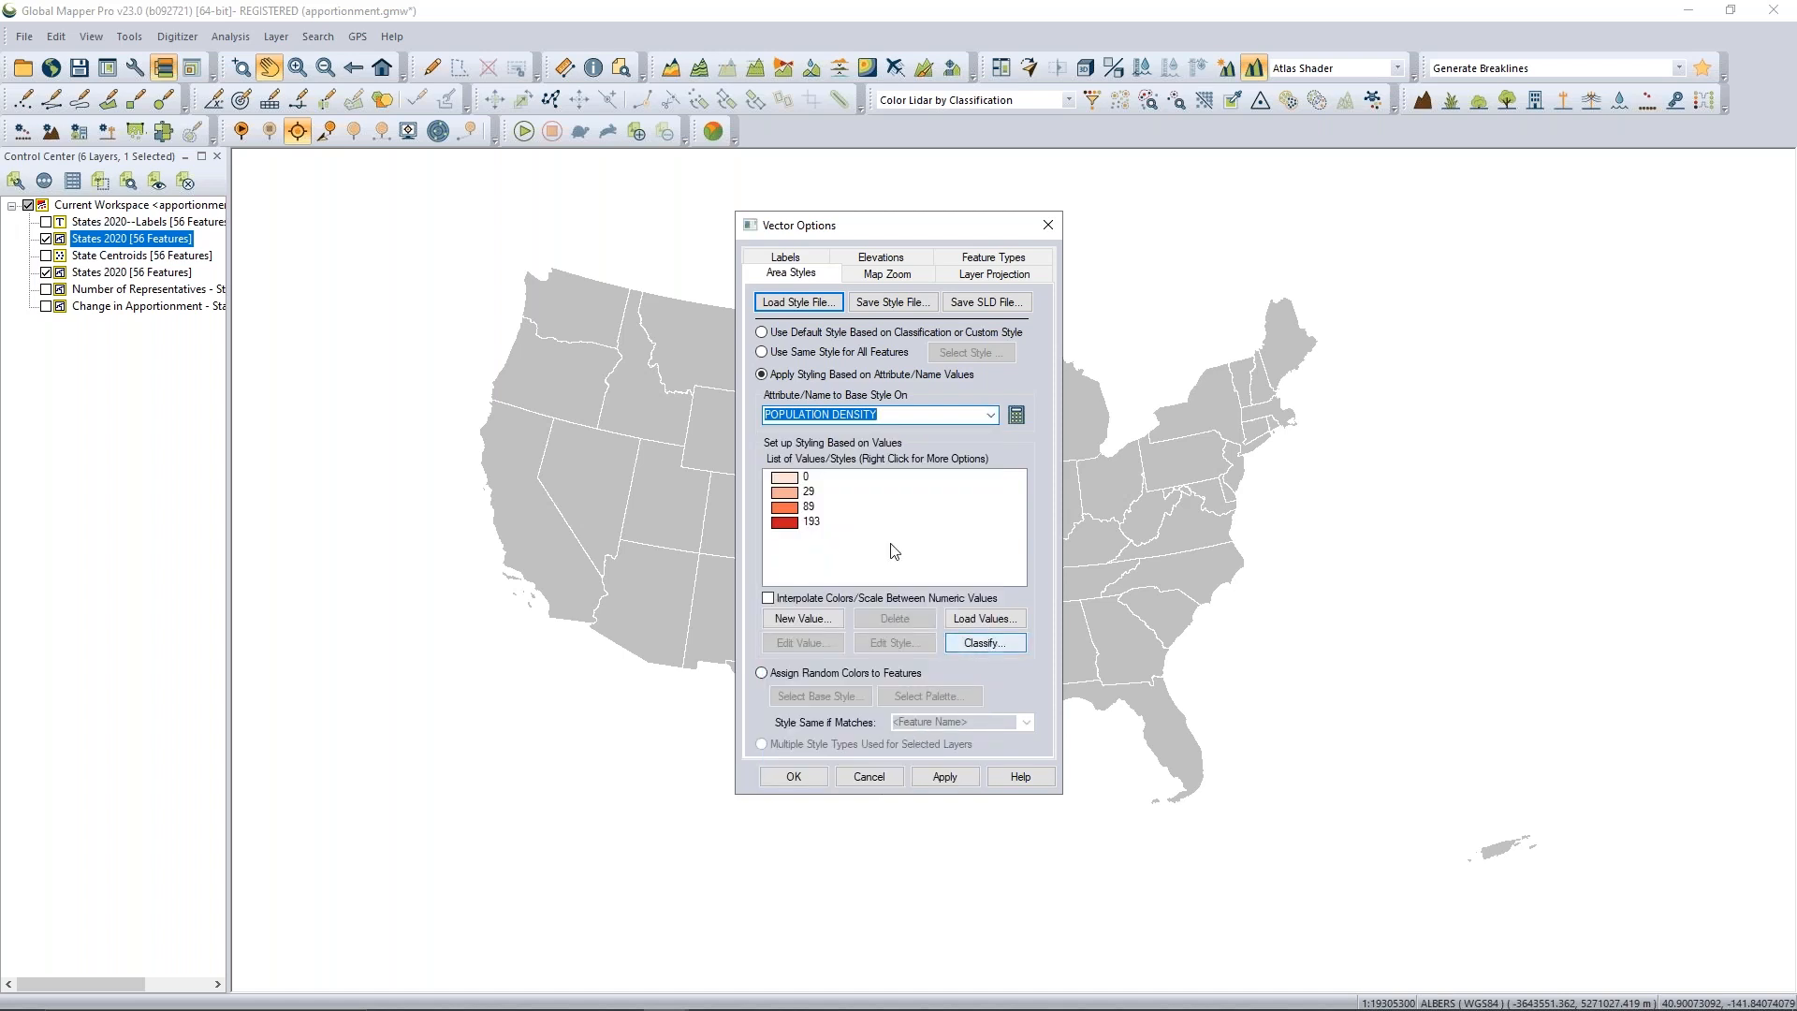
Delete all existing value styles (0, 29, 89 and 193) from the layer's style list.
click(806, 537)
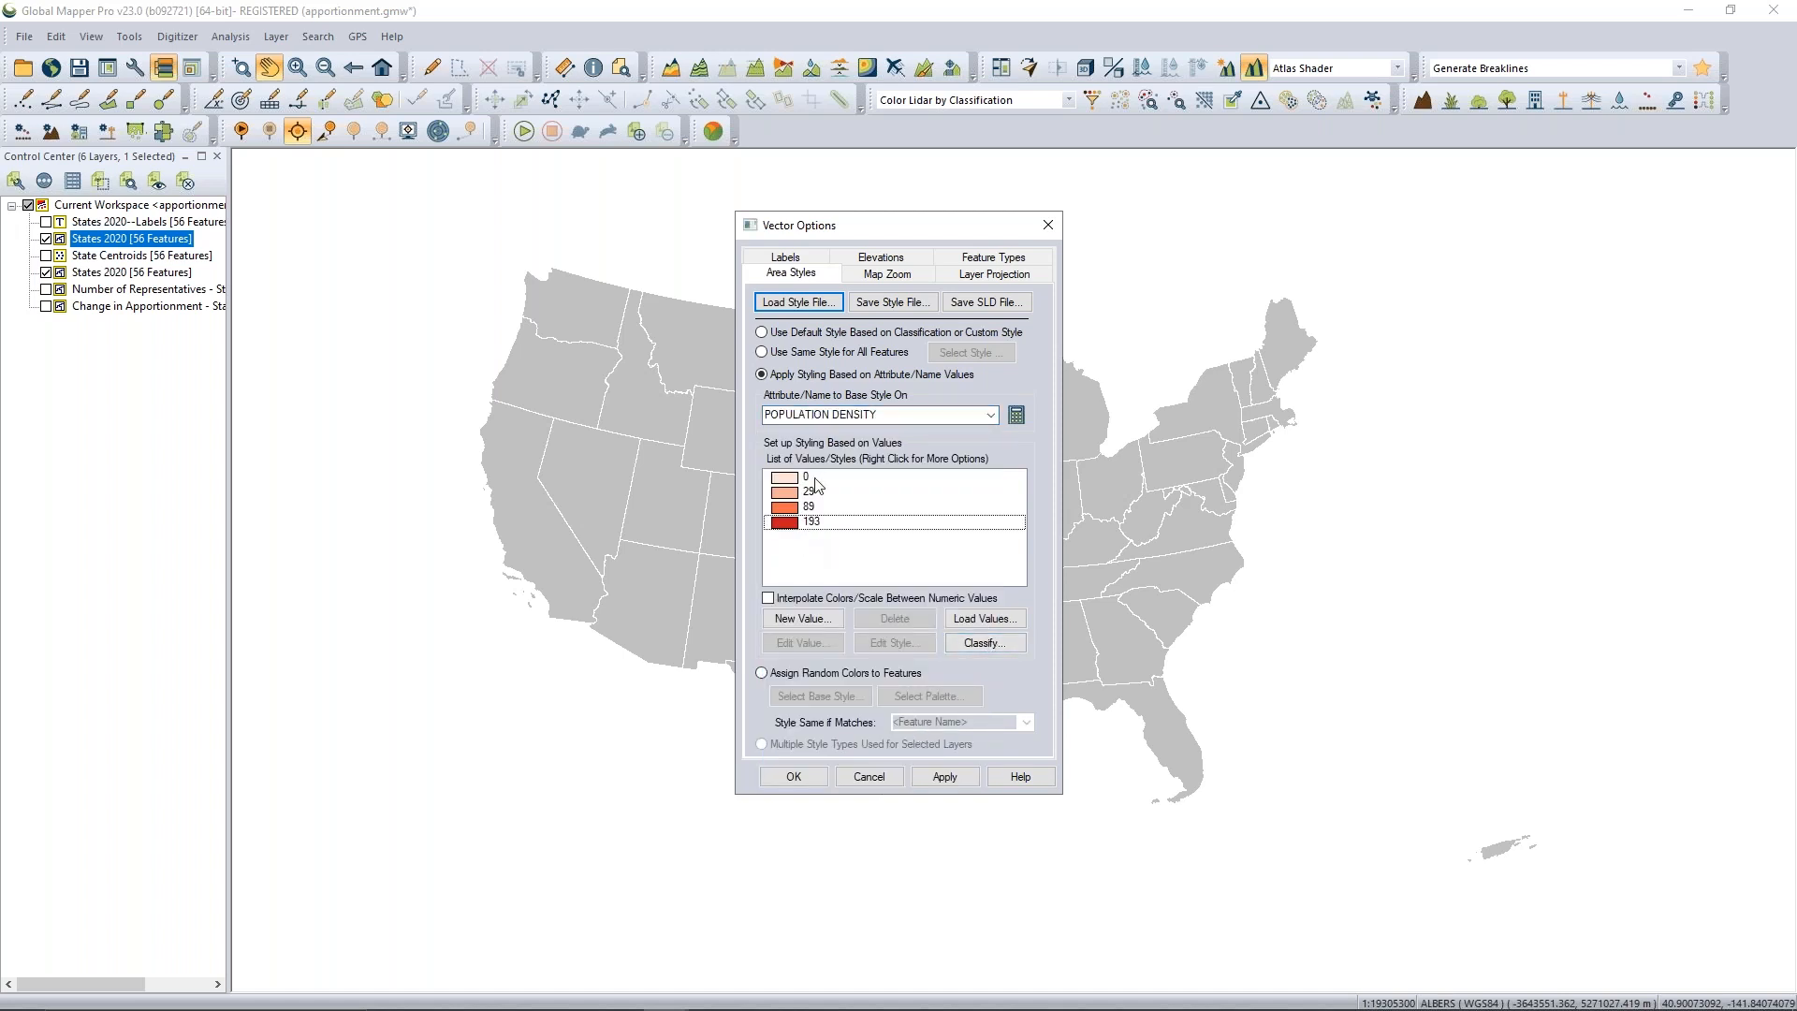
shift+click(814, 479)
click(917, 619)
click(835, 526)
click(894, 622)
click(861, 534)
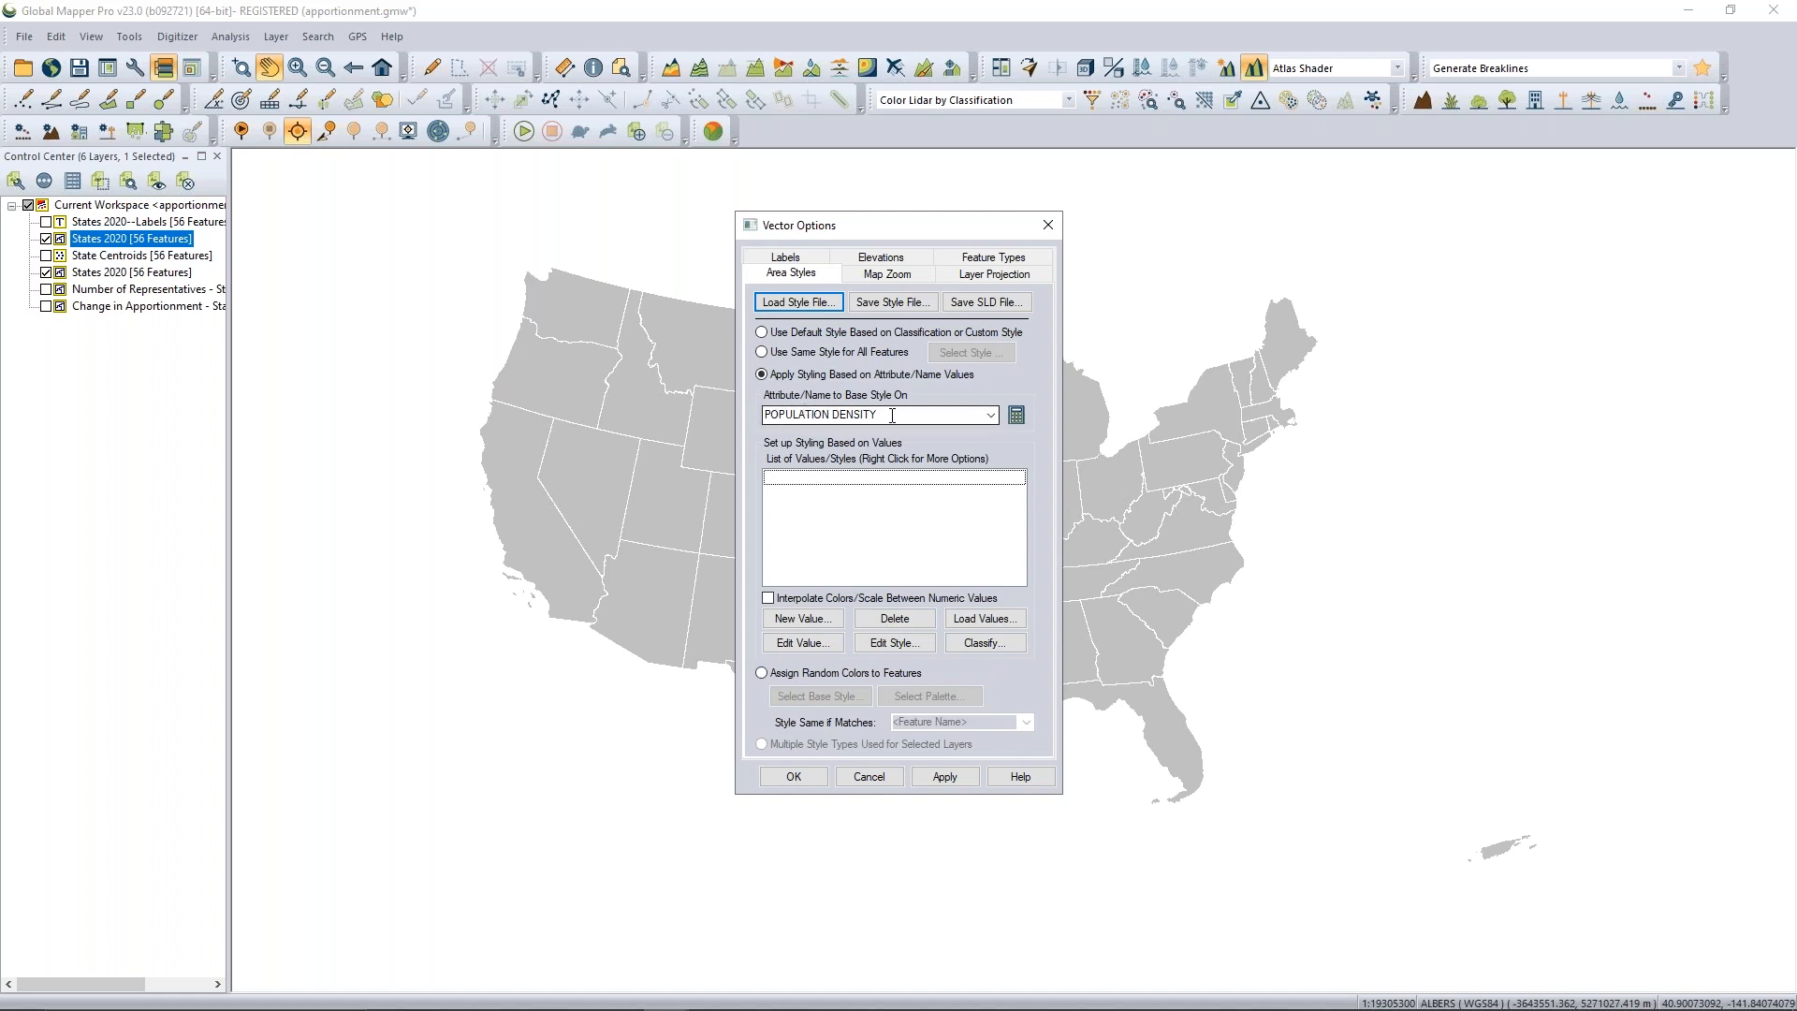
Start classifying the area features by POPULATION DENSITY and refresh the histogram with 20 bins.
click(968, 643)
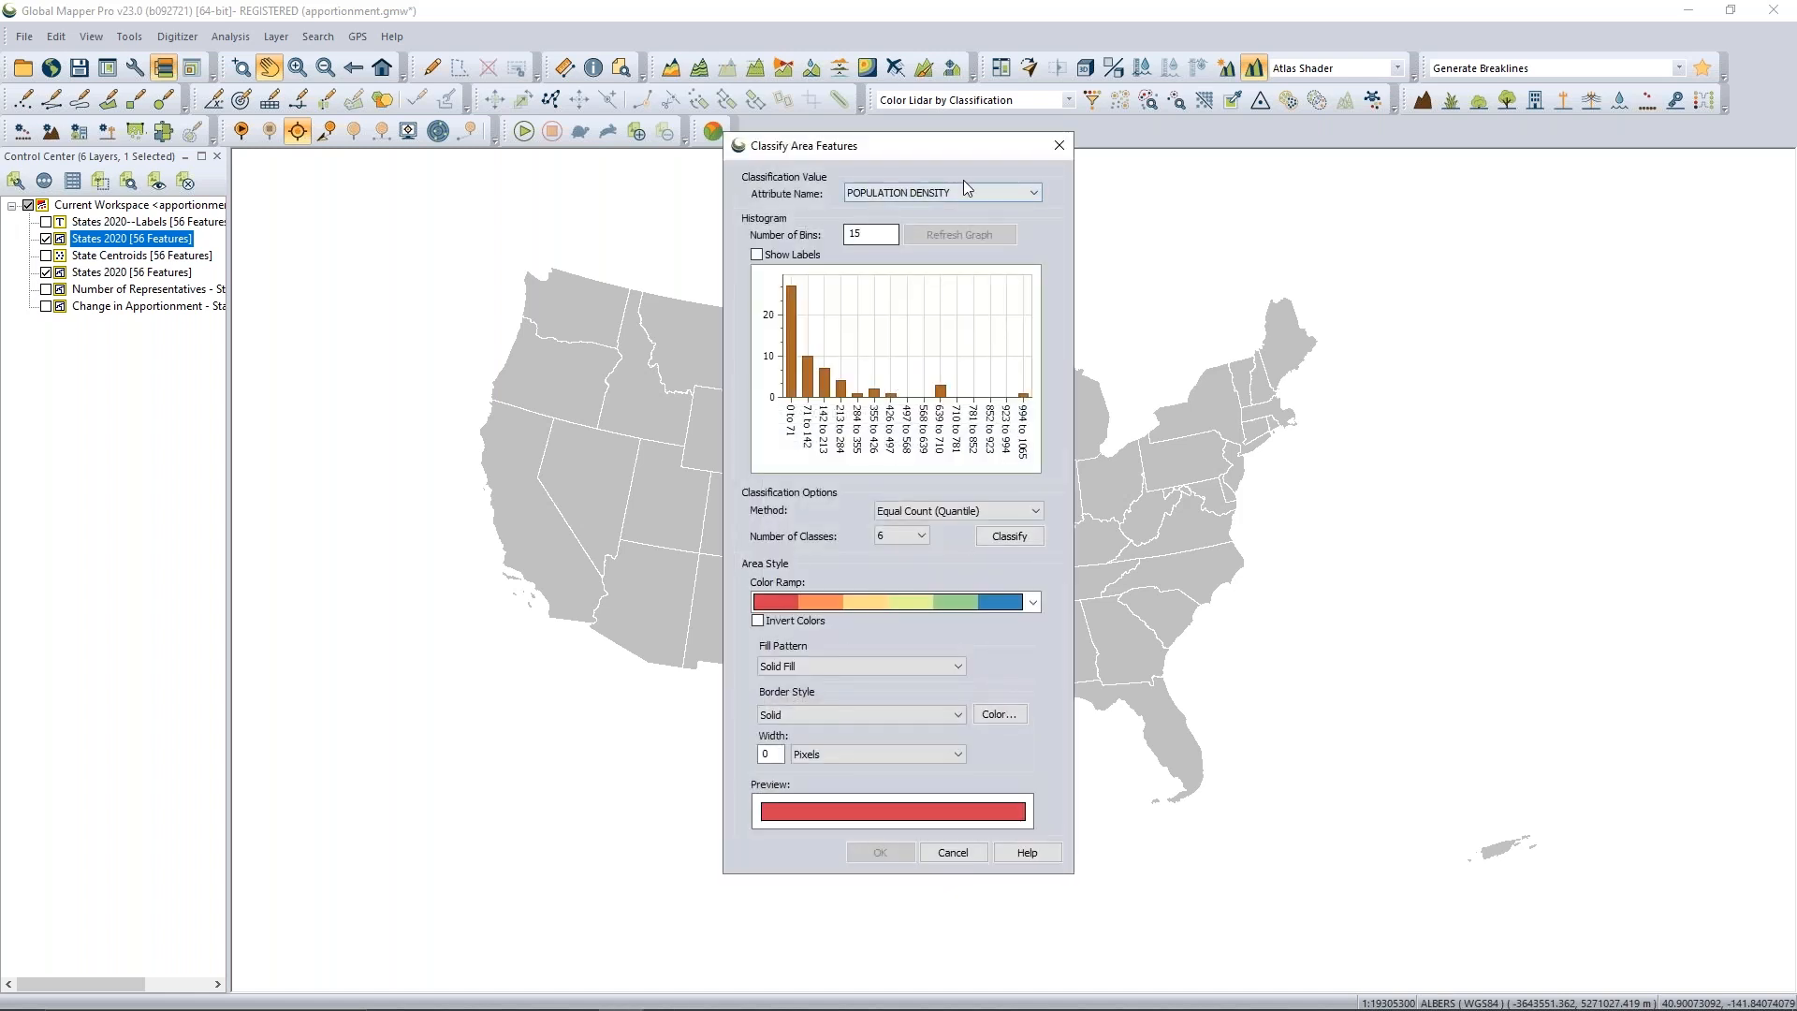
click(896, 191)
click(899, 194)
double_click(863, 234)
text(20)
click(967, 244)
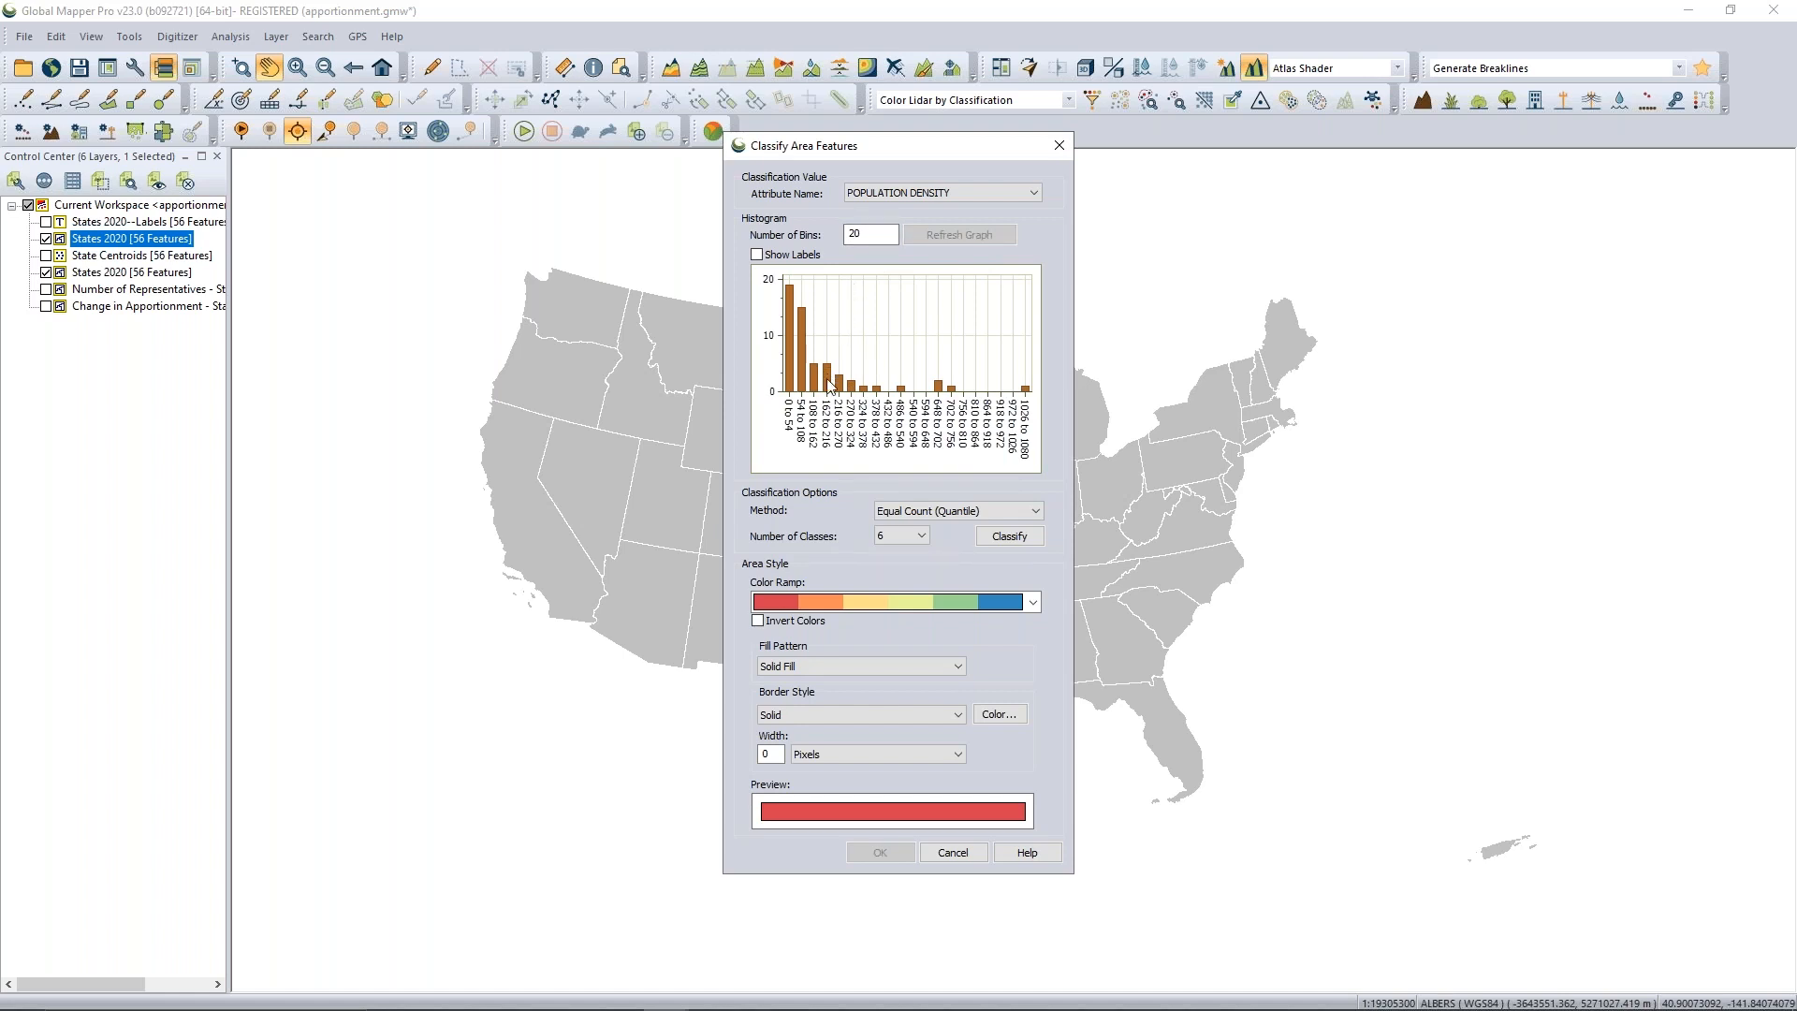
Classify population density with the Equal Interval method into 4 classes.
click(916, 512)
click(874, 531)
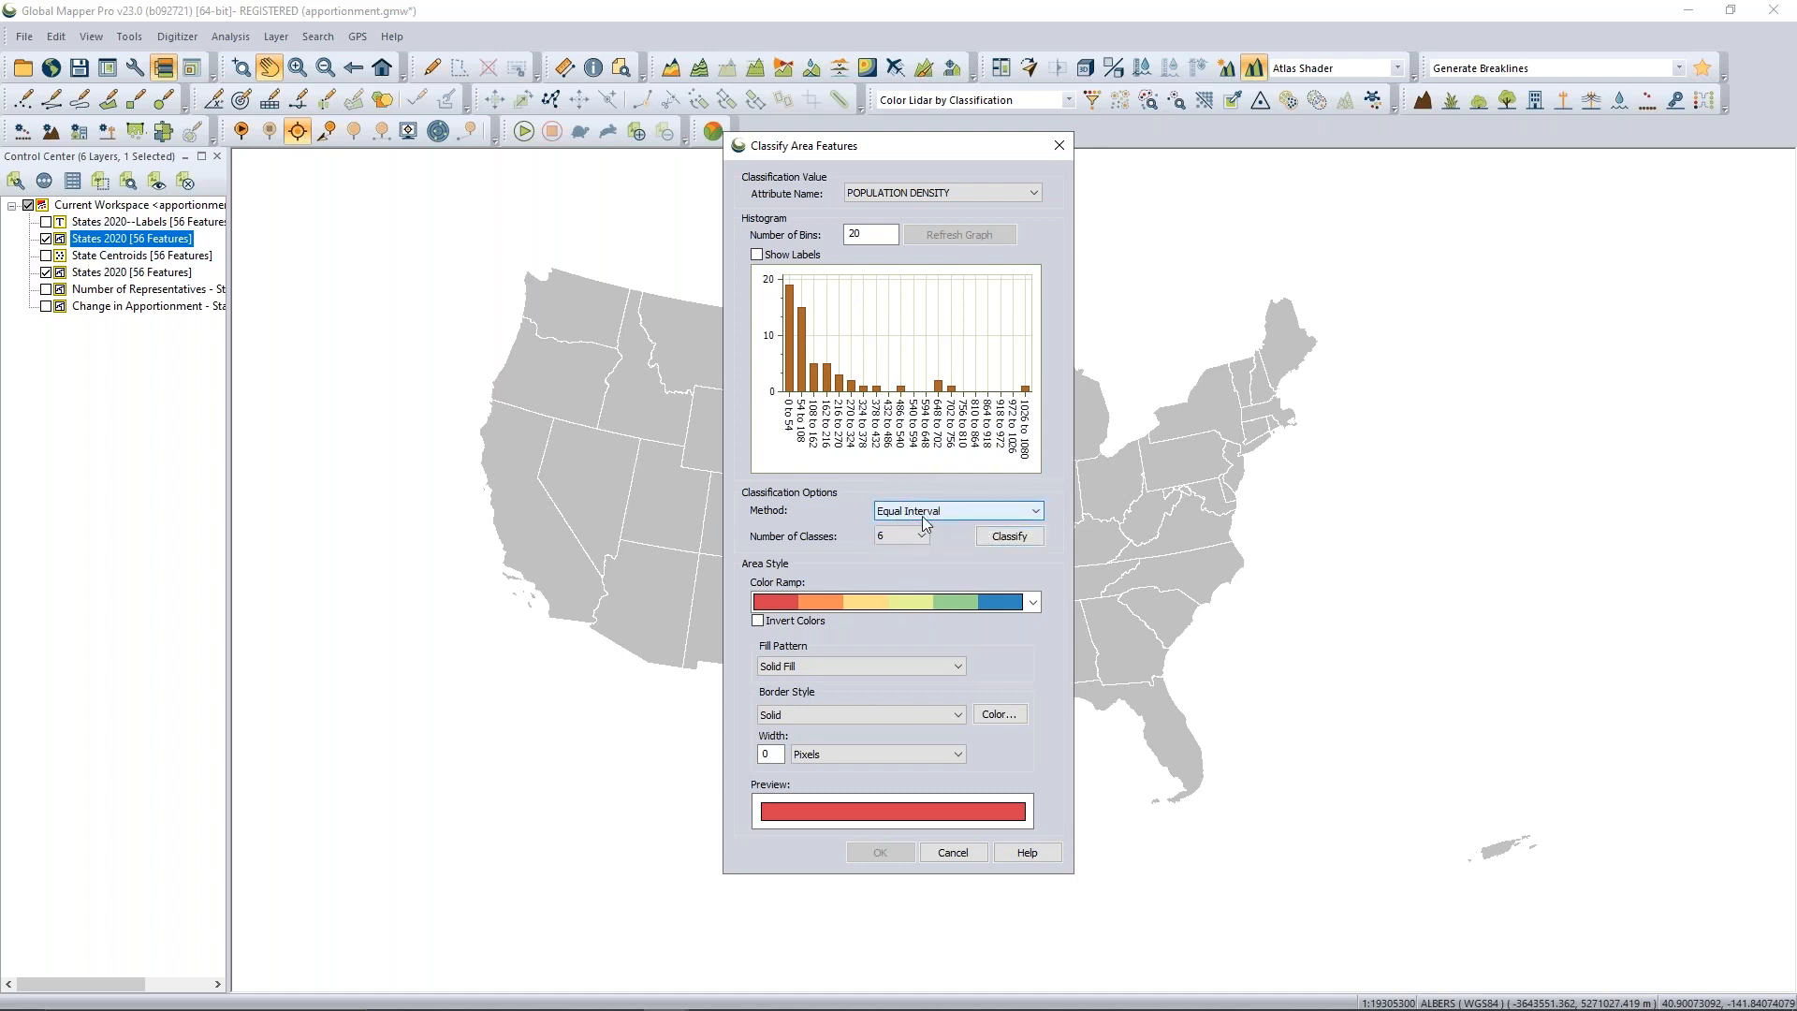
click(906, 537)
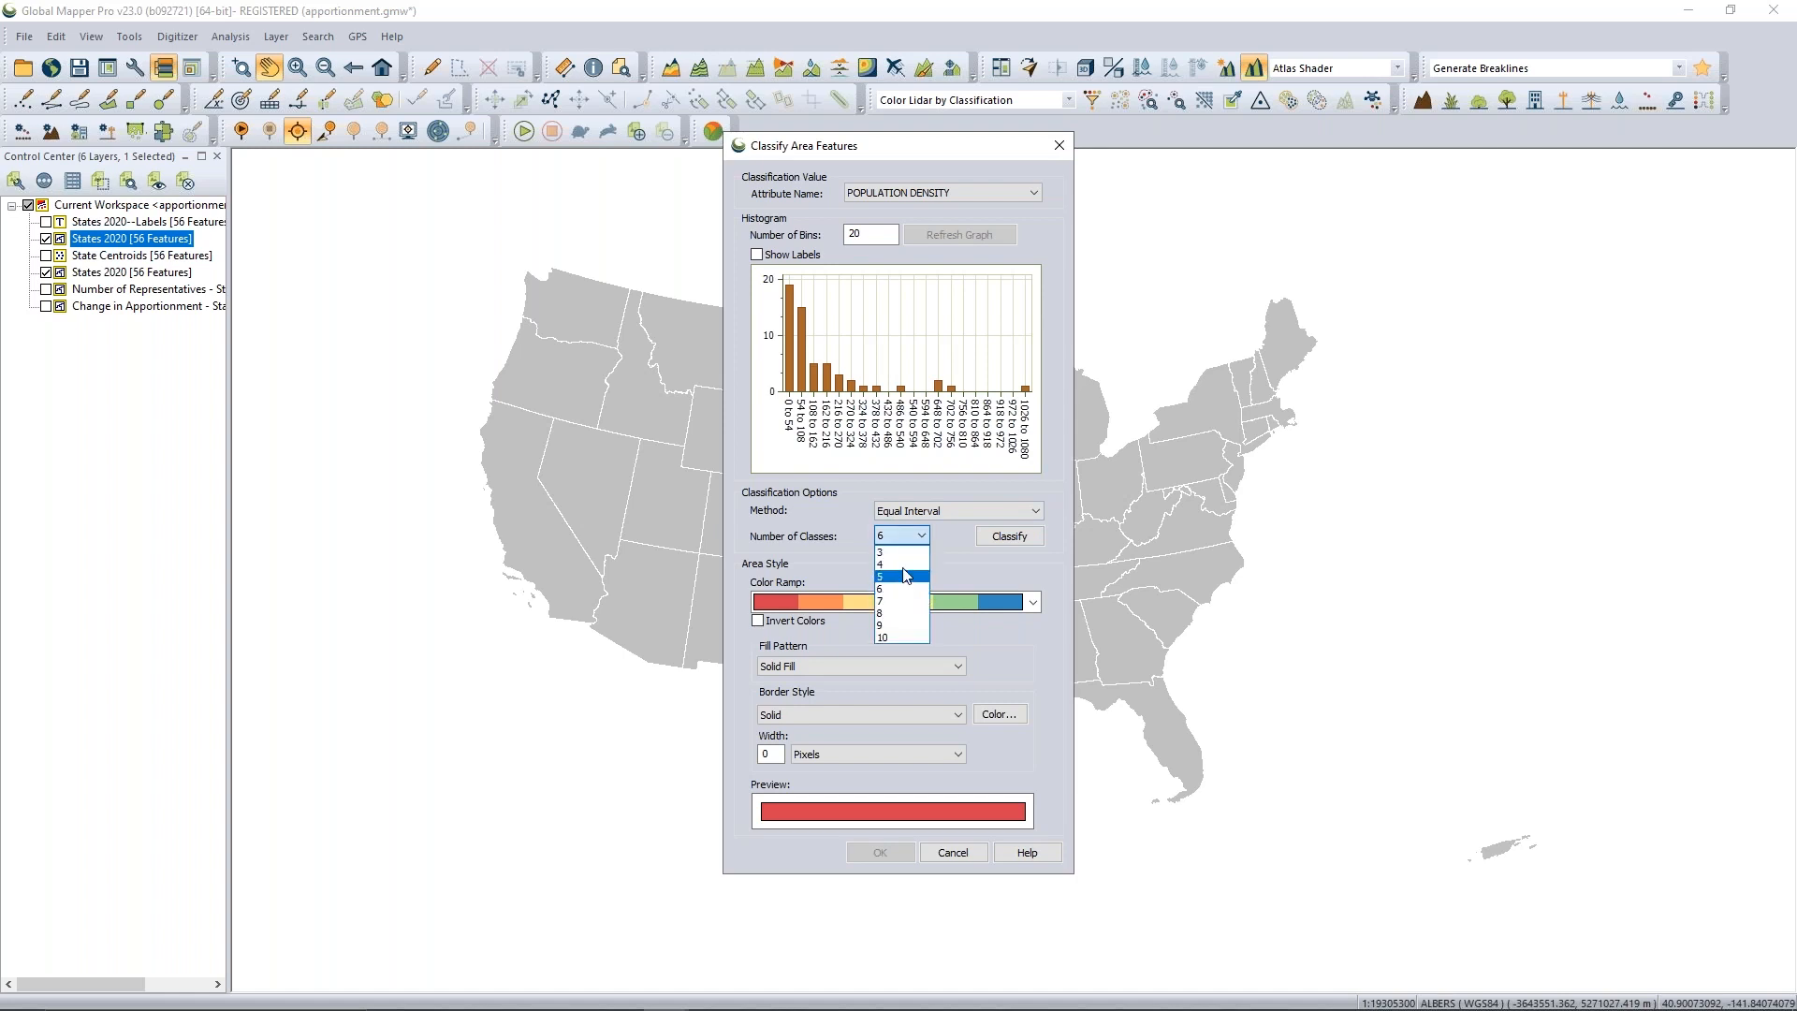
click(897, 564)
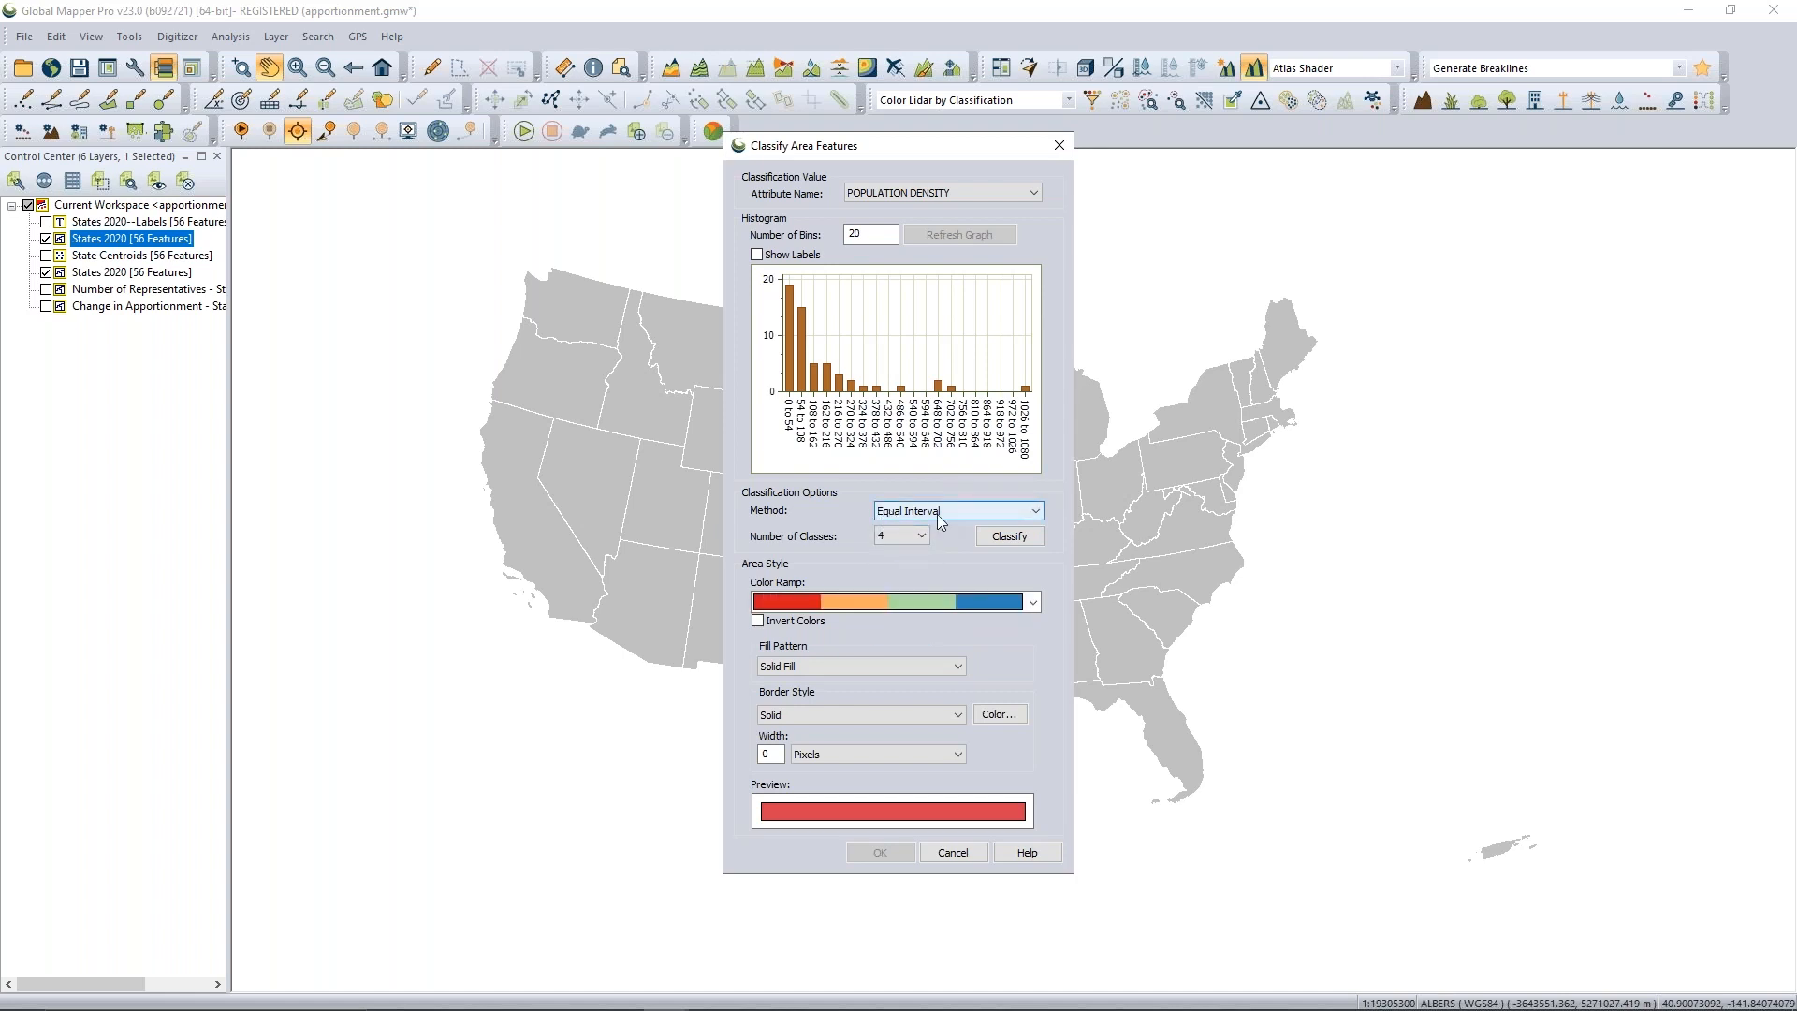
click(1006, 537)
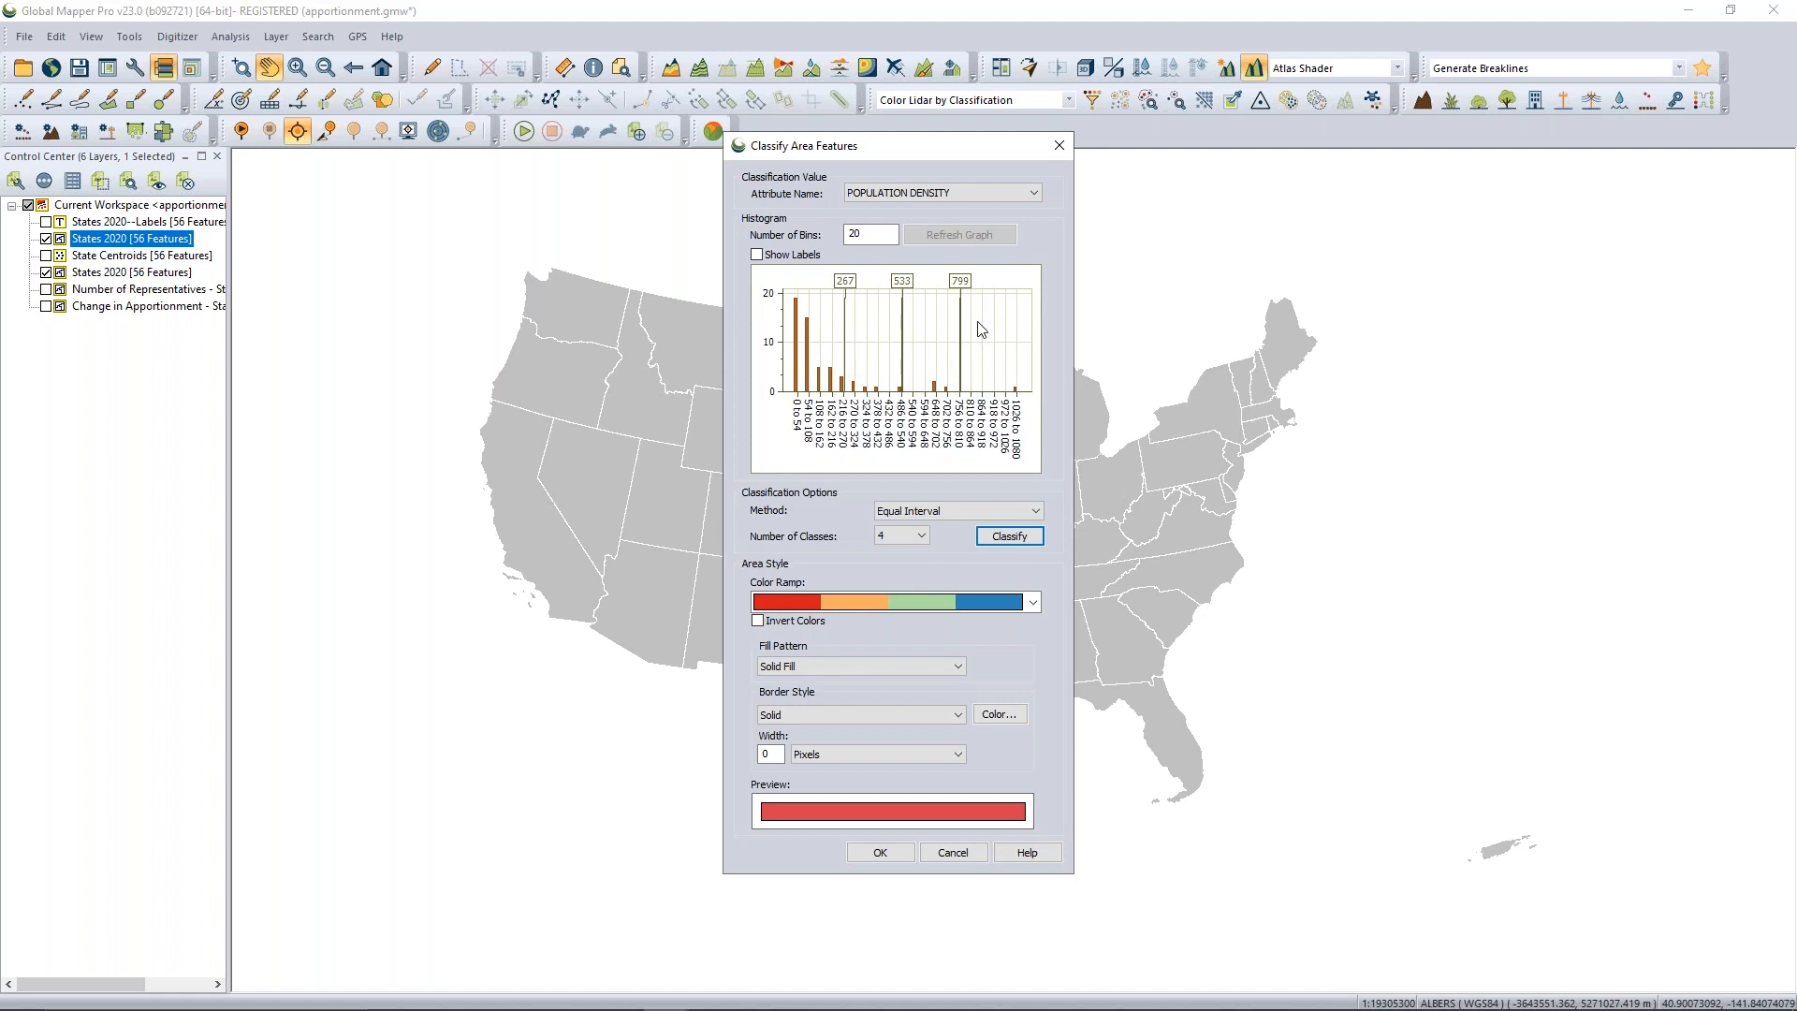
click(902, 532)
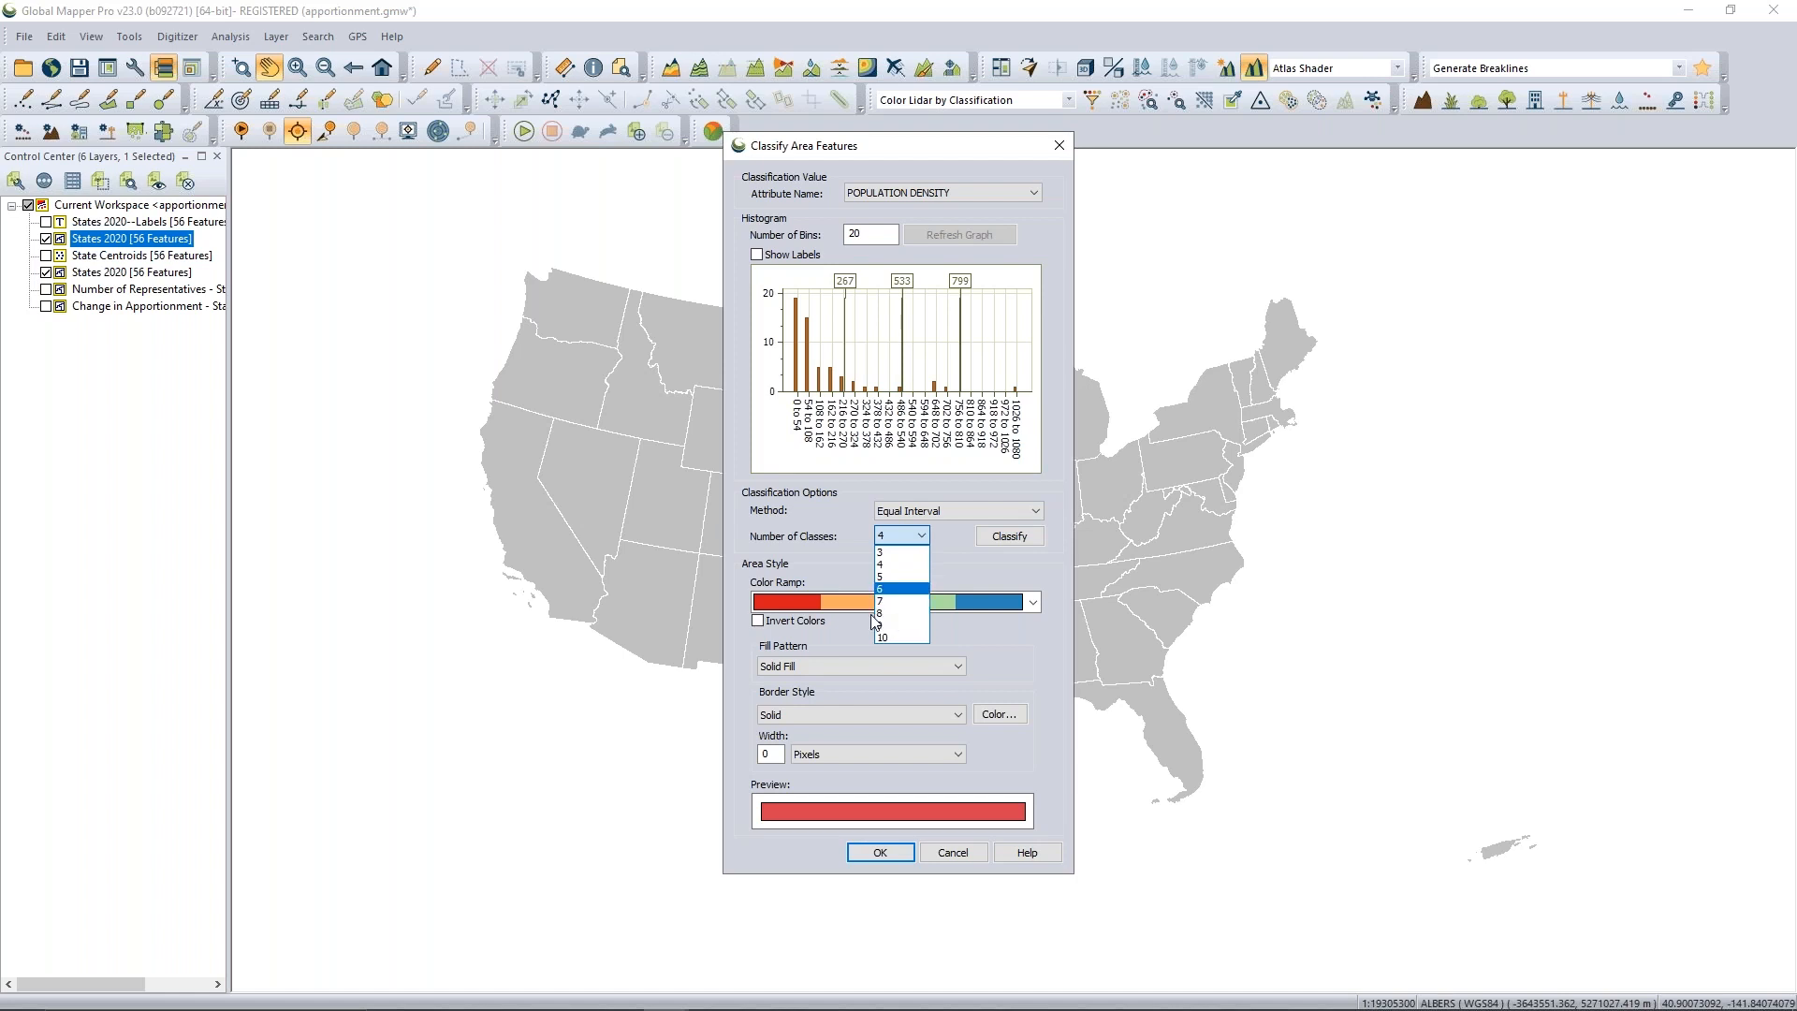
click(957, 538)
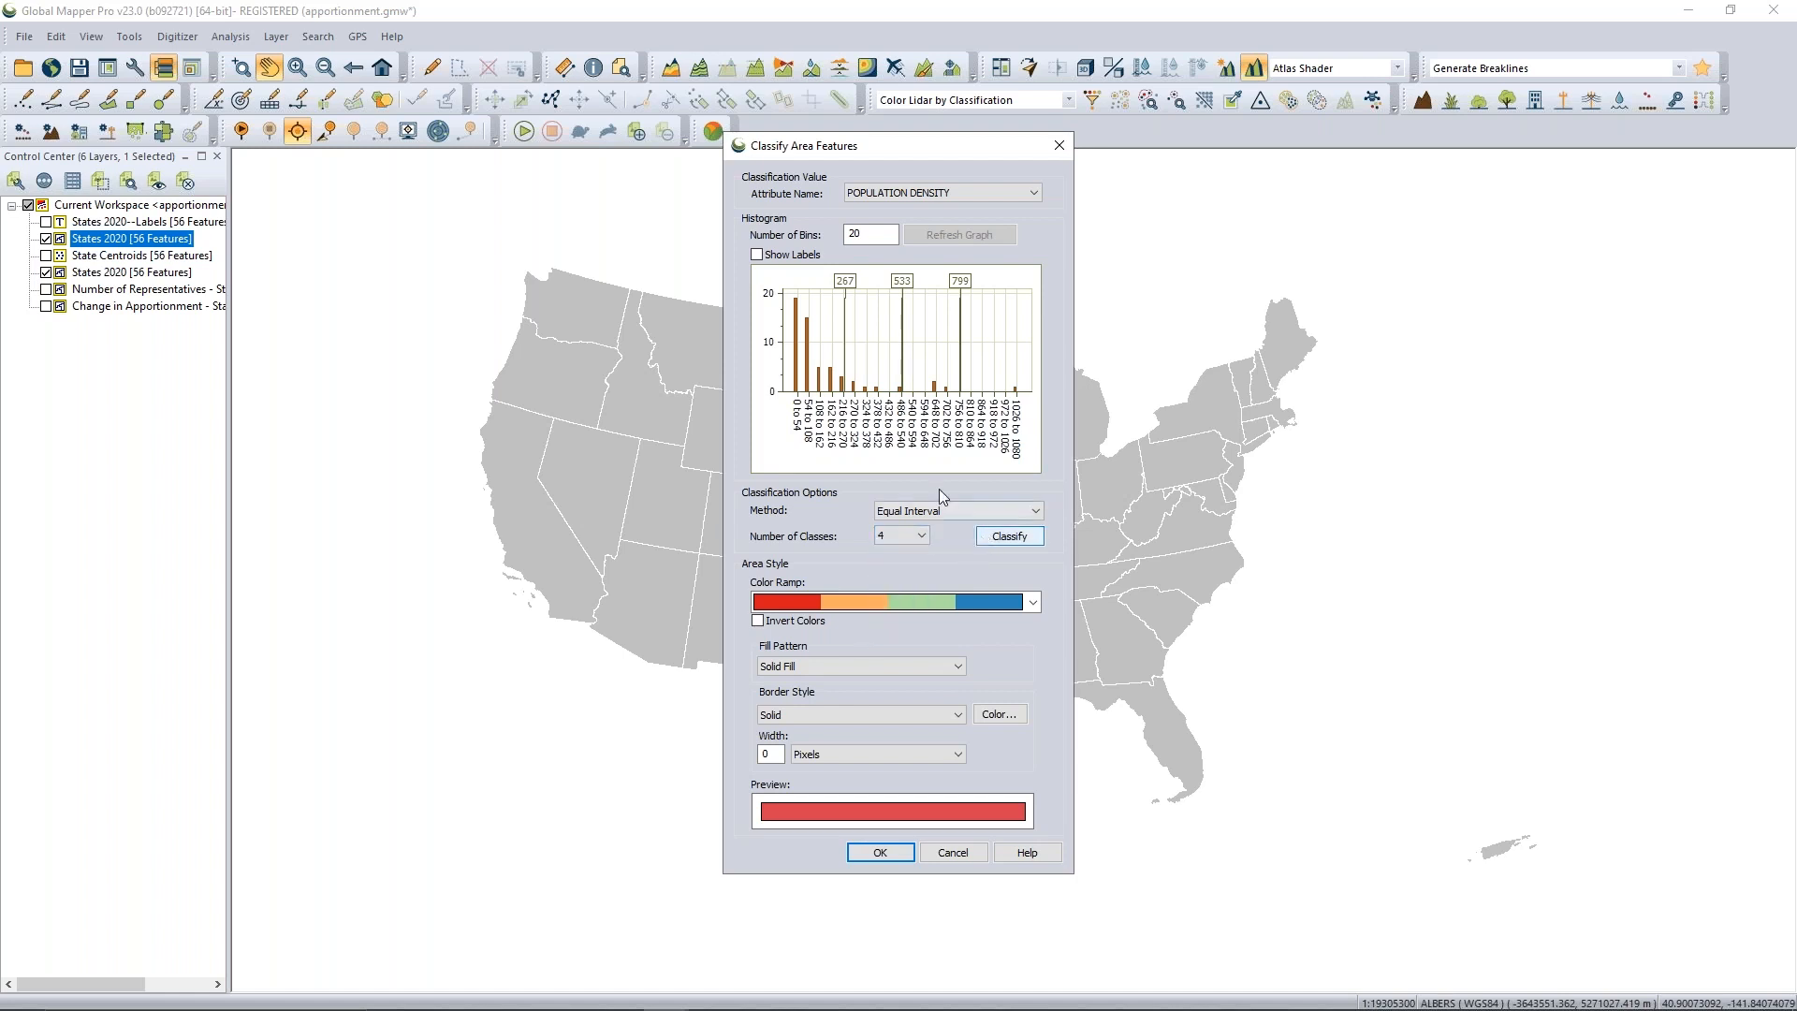
Classify population density with the Equal Count (Quantile) method and choose the light-to-dark orange color ramp.
click(913, 511)
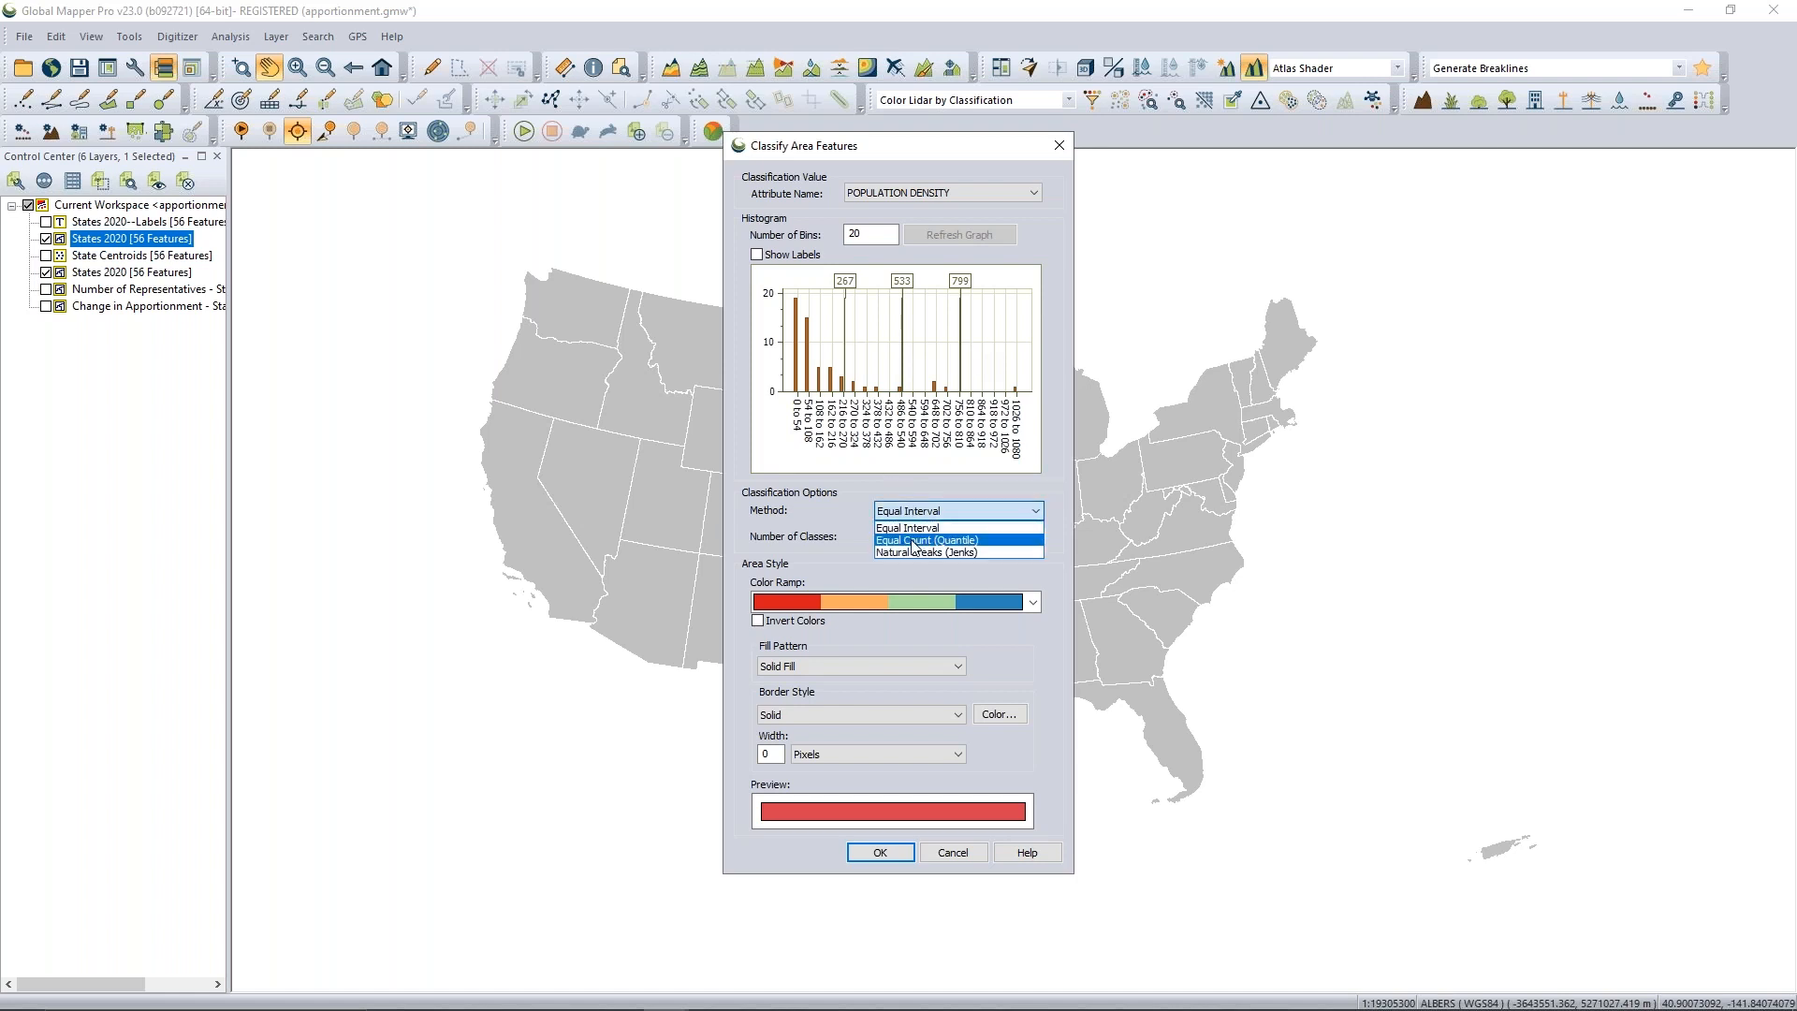
click(913, 541)
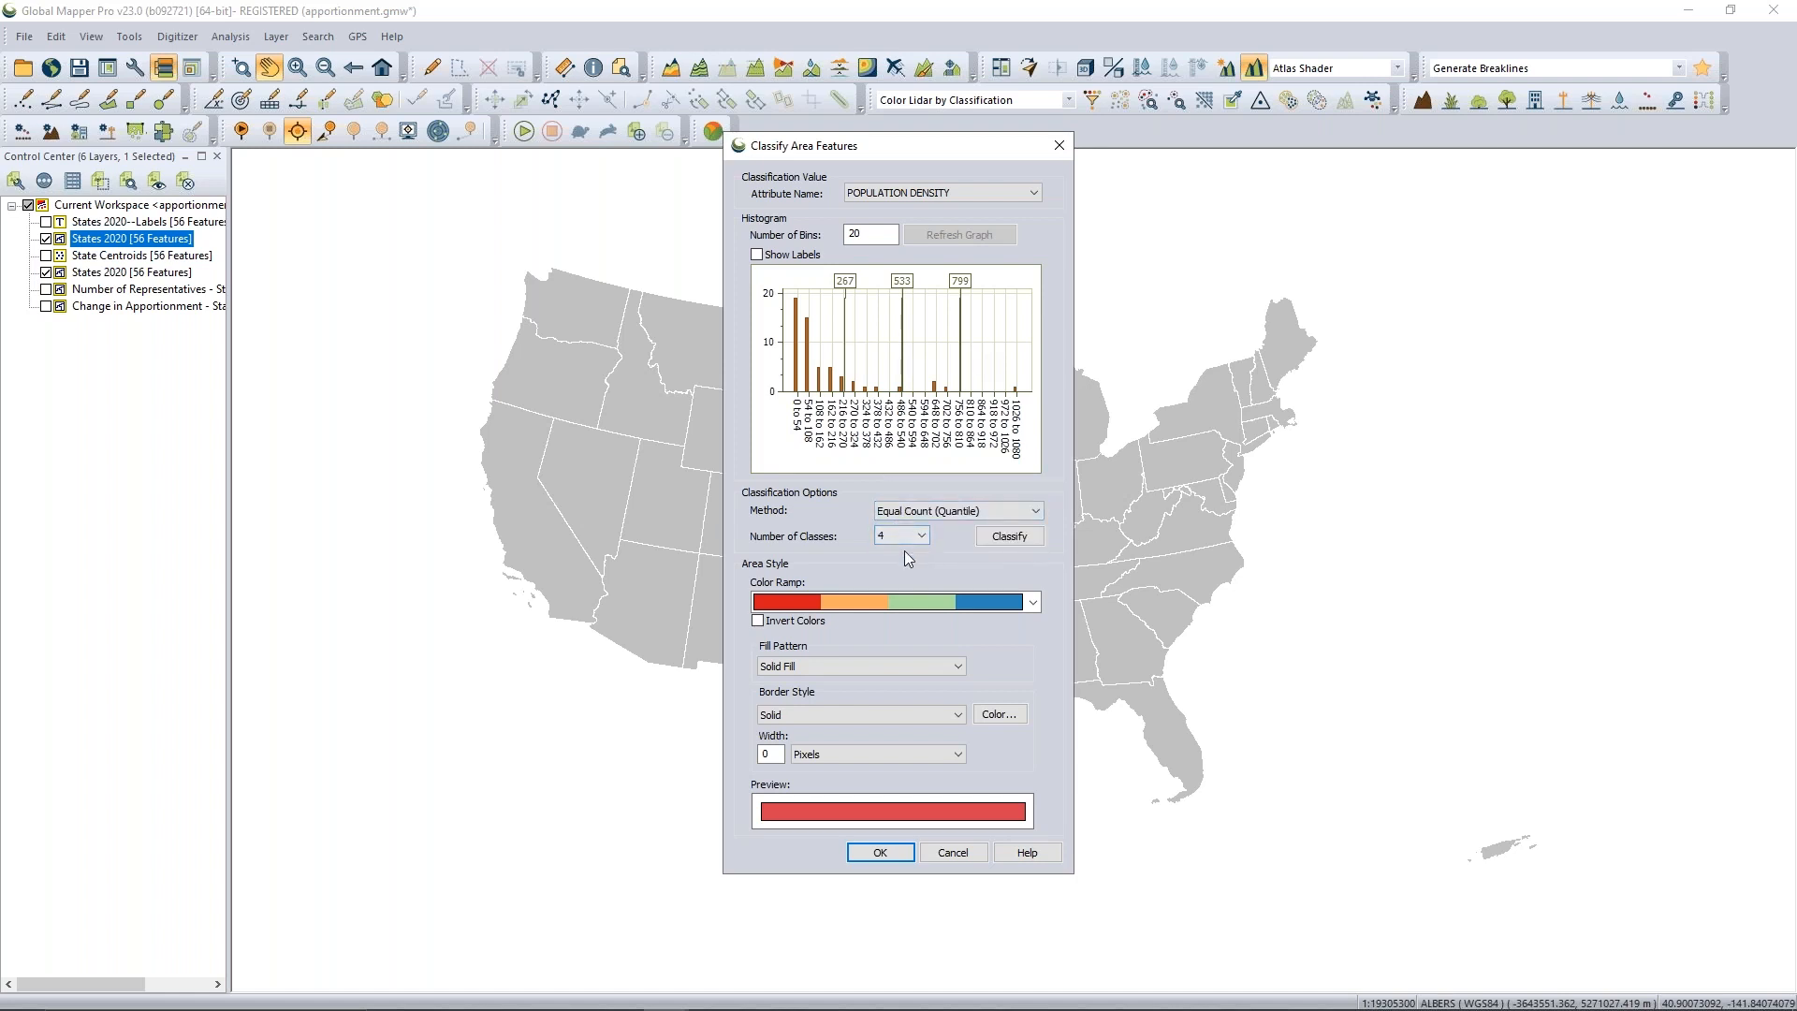
click(1008, 537)
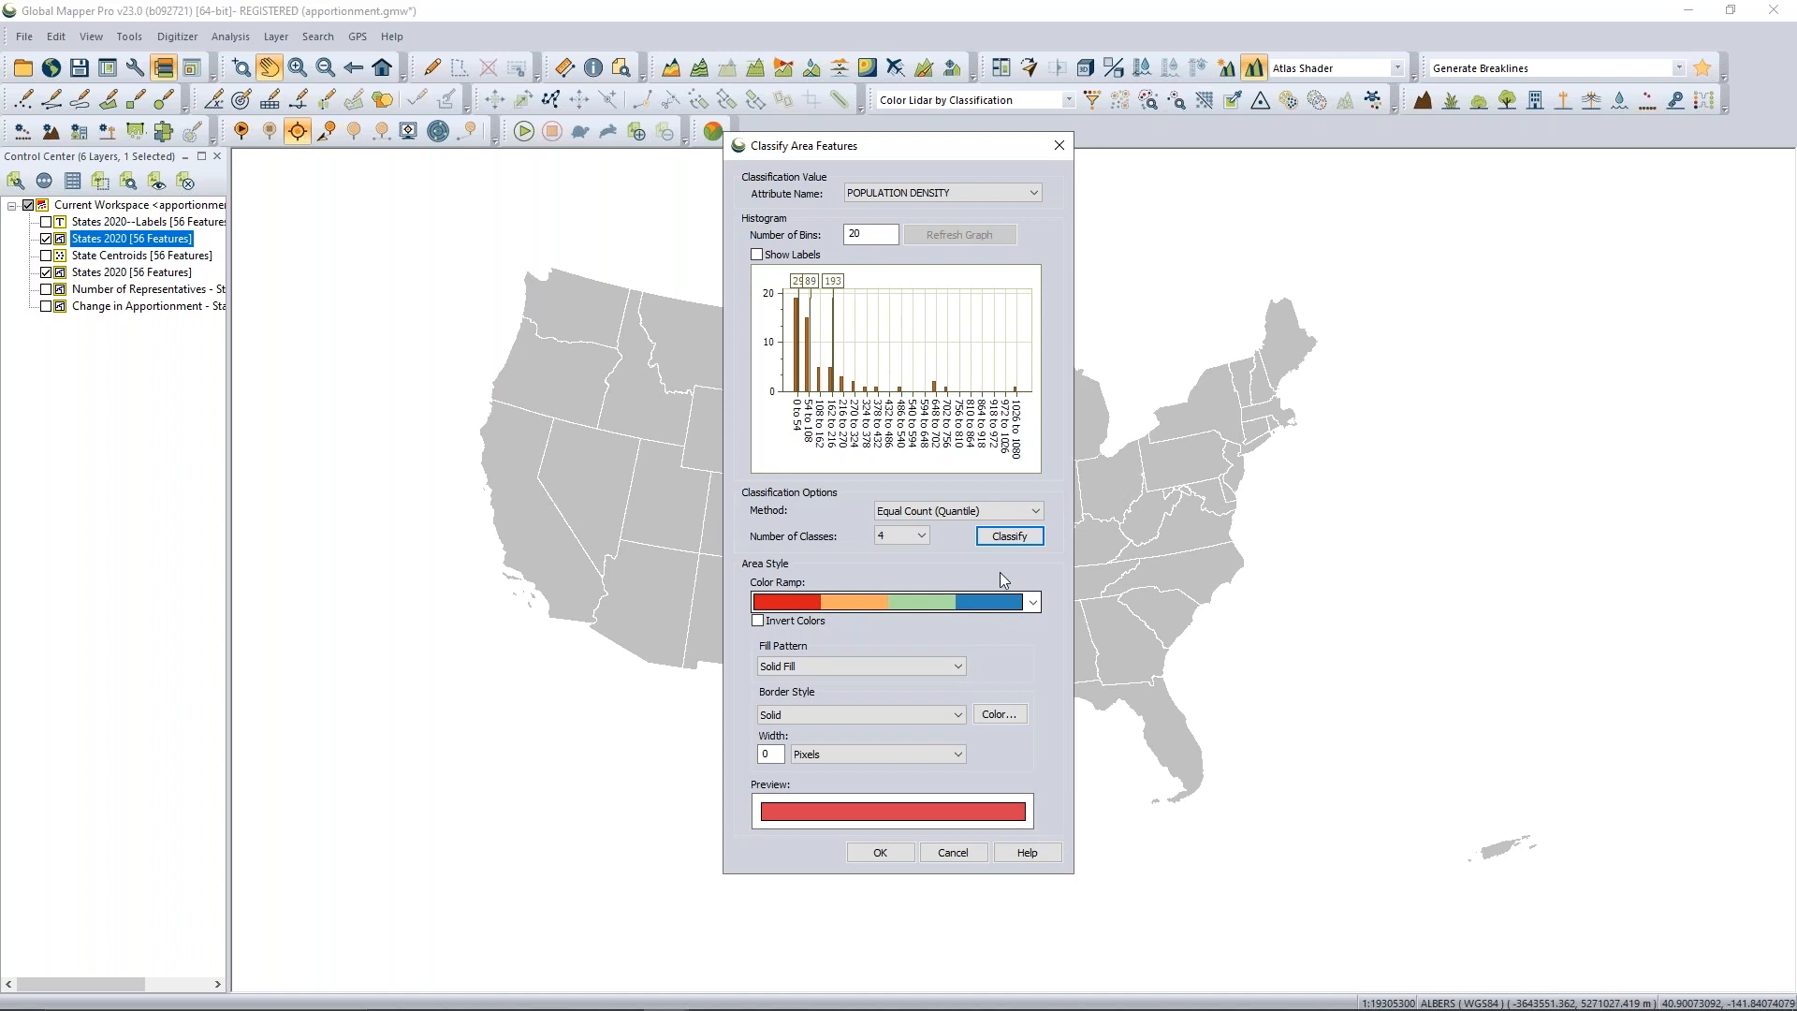
click(1032, 602)
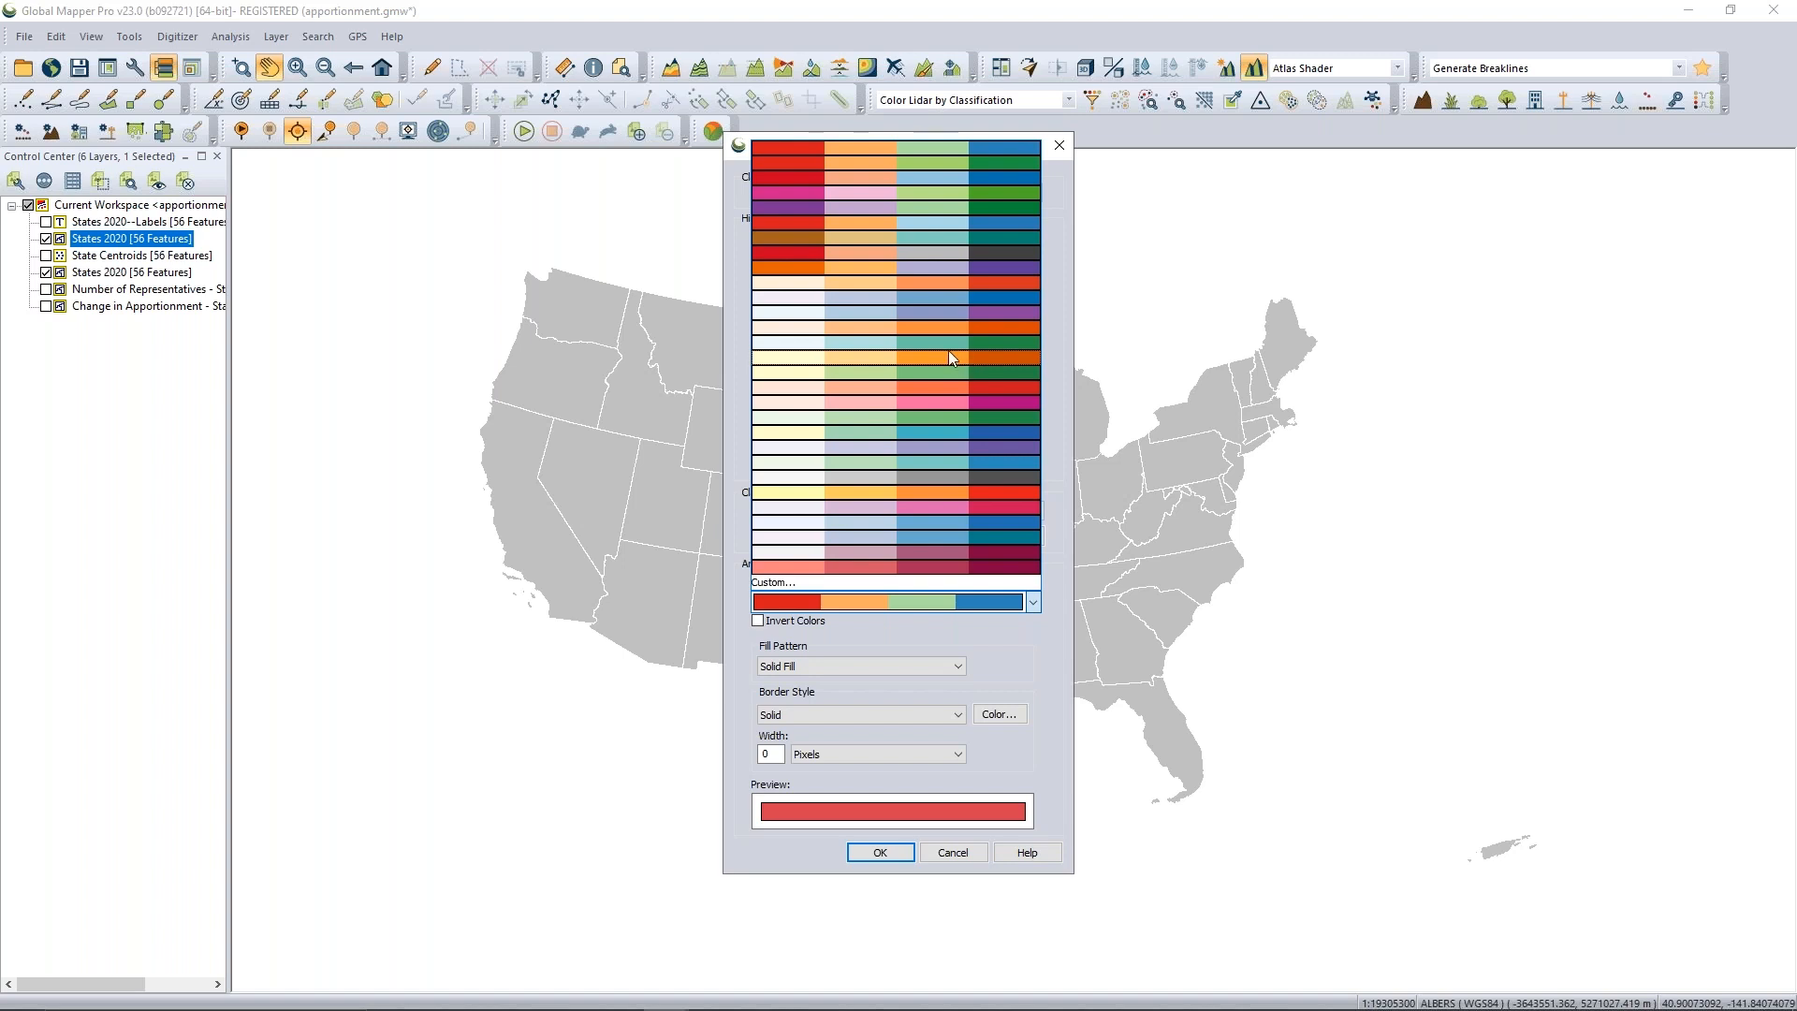
click(839, 324)
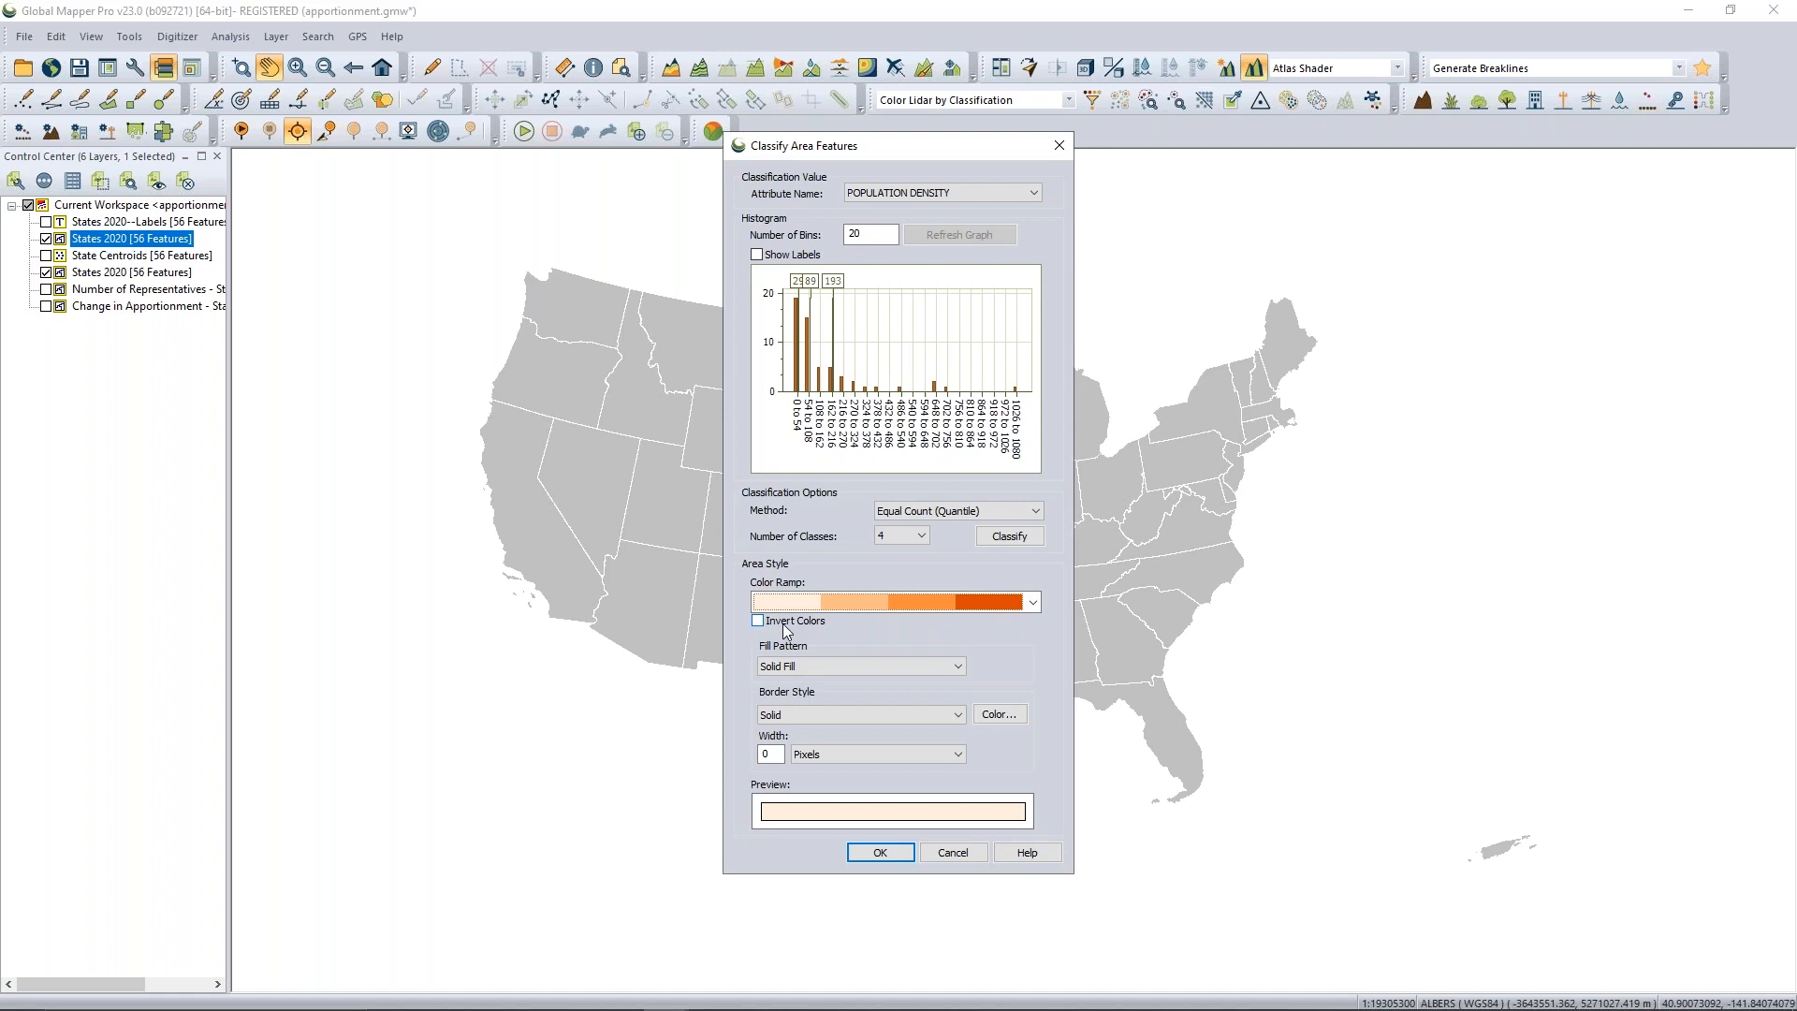
Reclassify population density into 8 classes, apply the styles to the layer, and move the options dialog clear of the map.
click(906, 535)
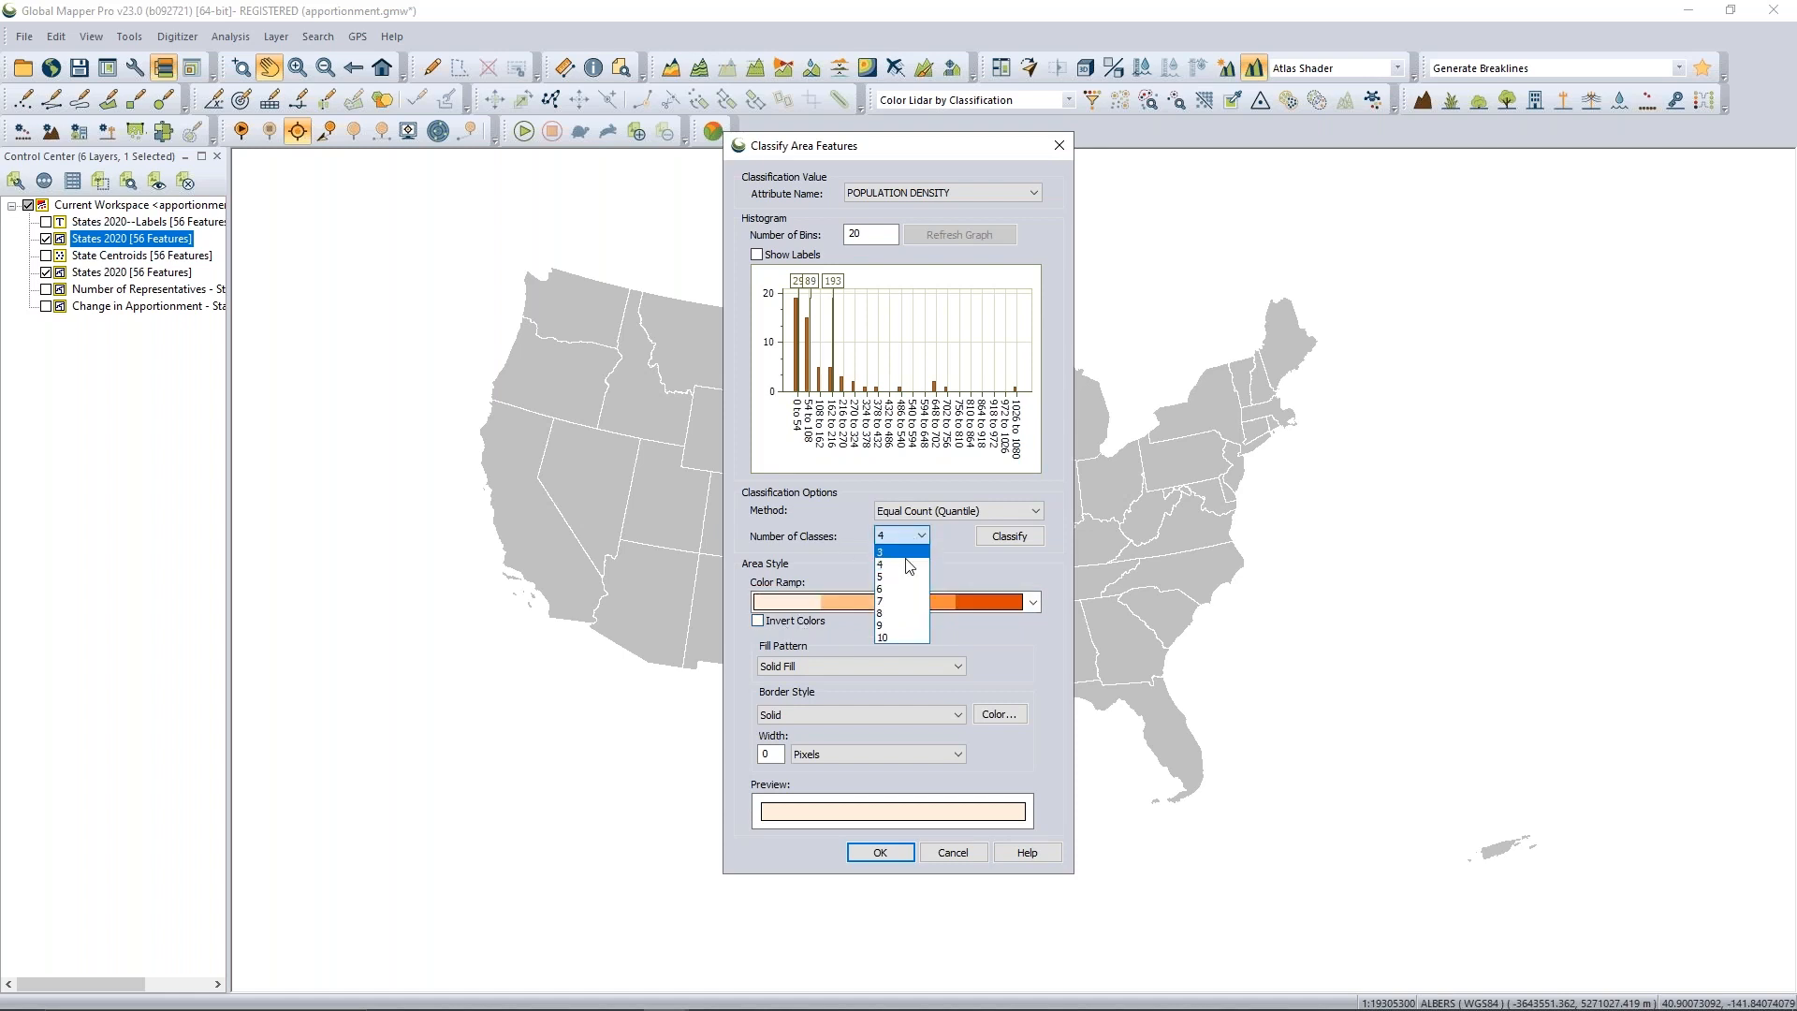
click(900, 613)
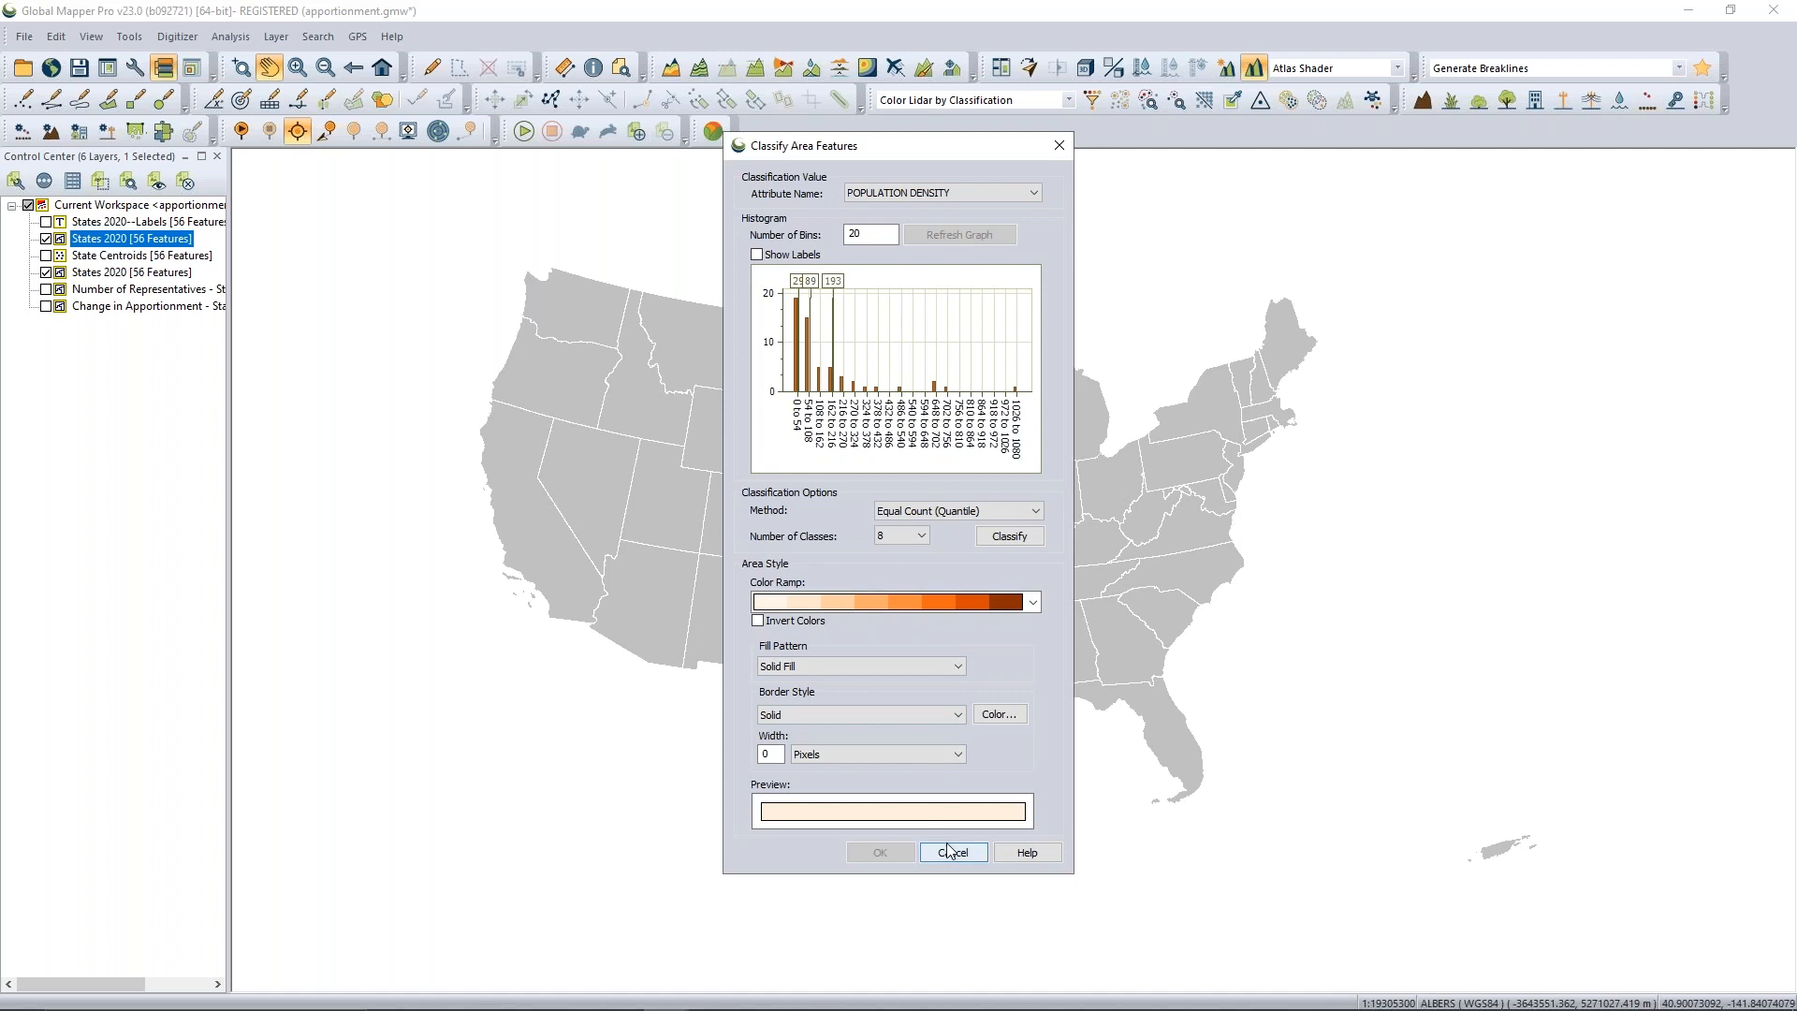
click(1006, 538)
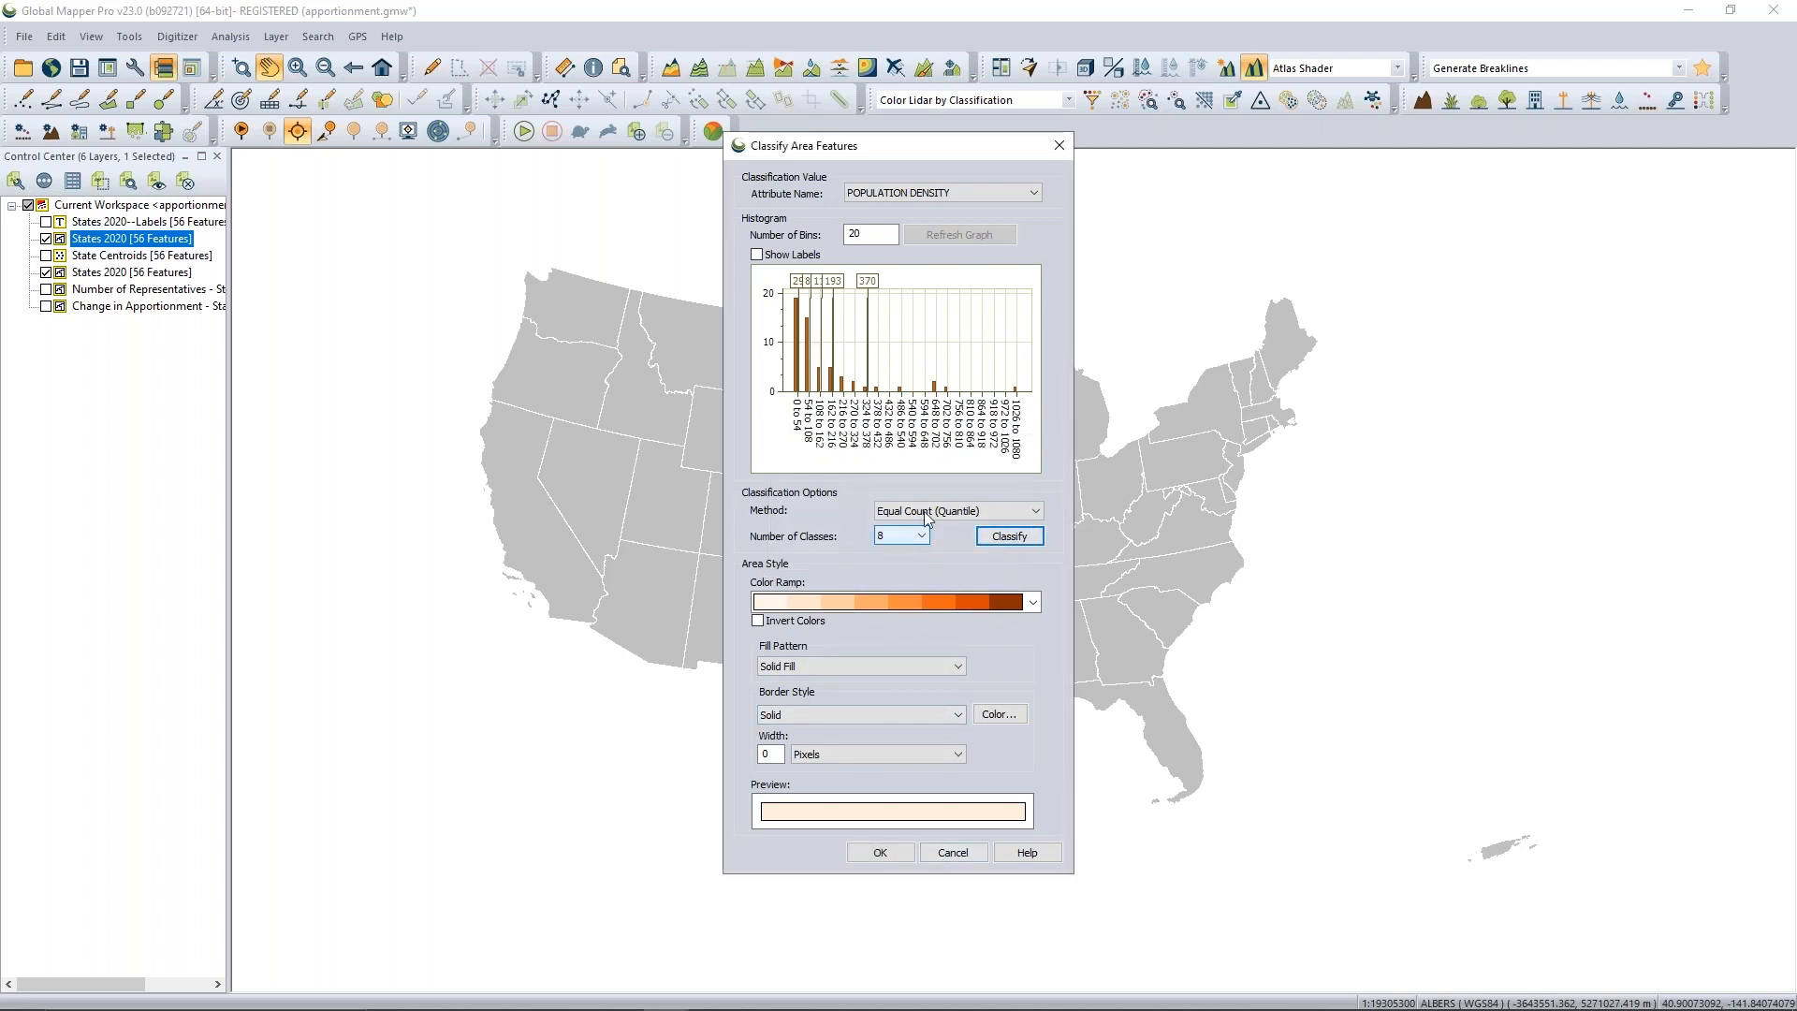
click(881, 853)
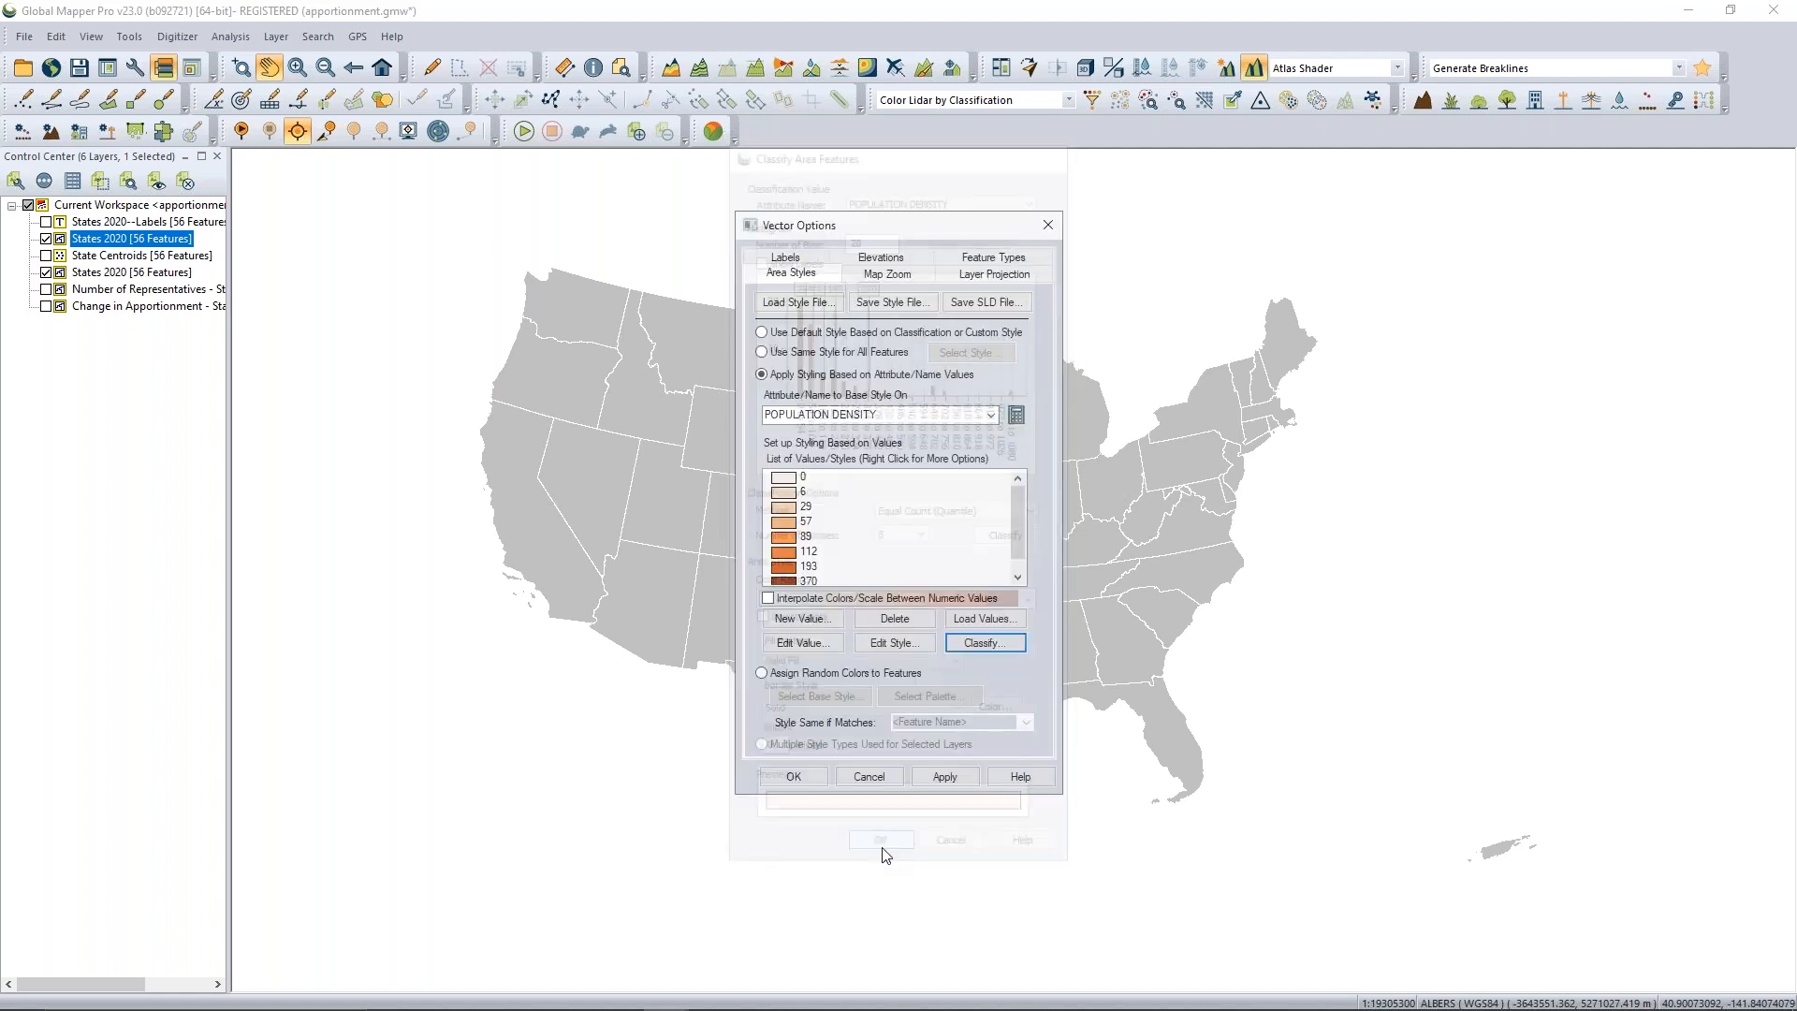
click(943, 775)
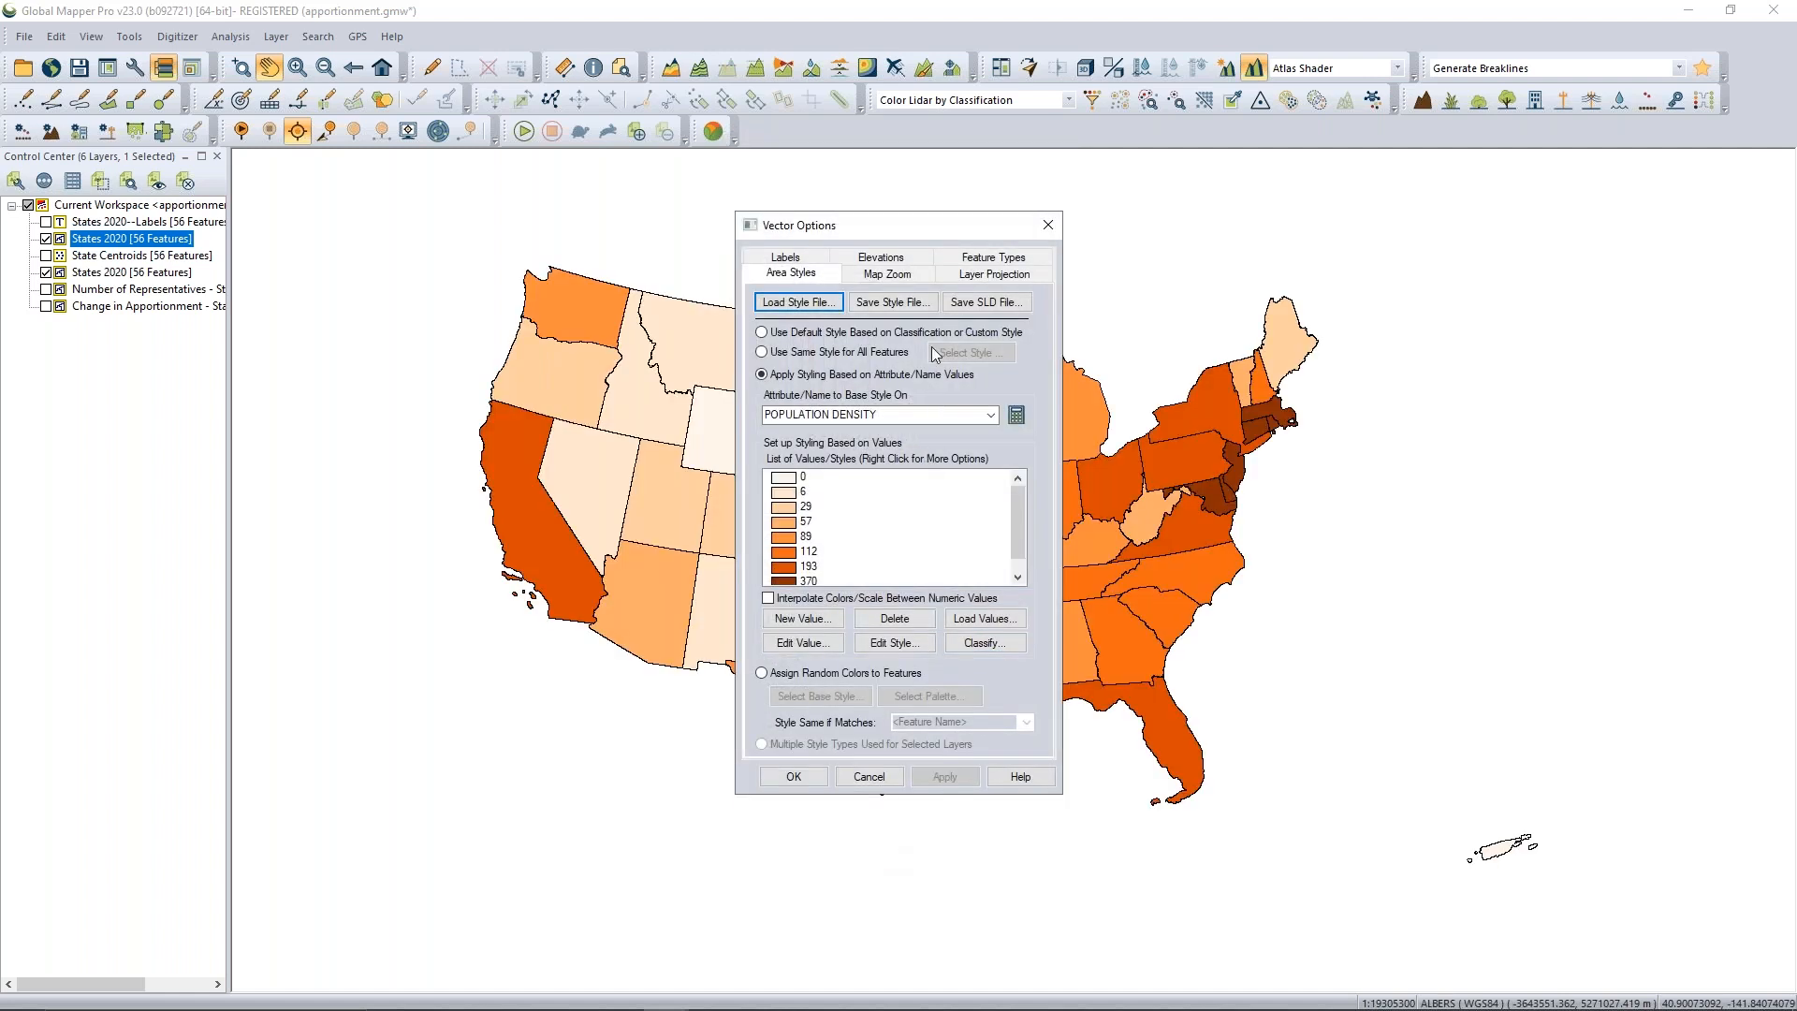
drag(929, 223, 963, 245)
drag(1085, 302, 1561, 237)
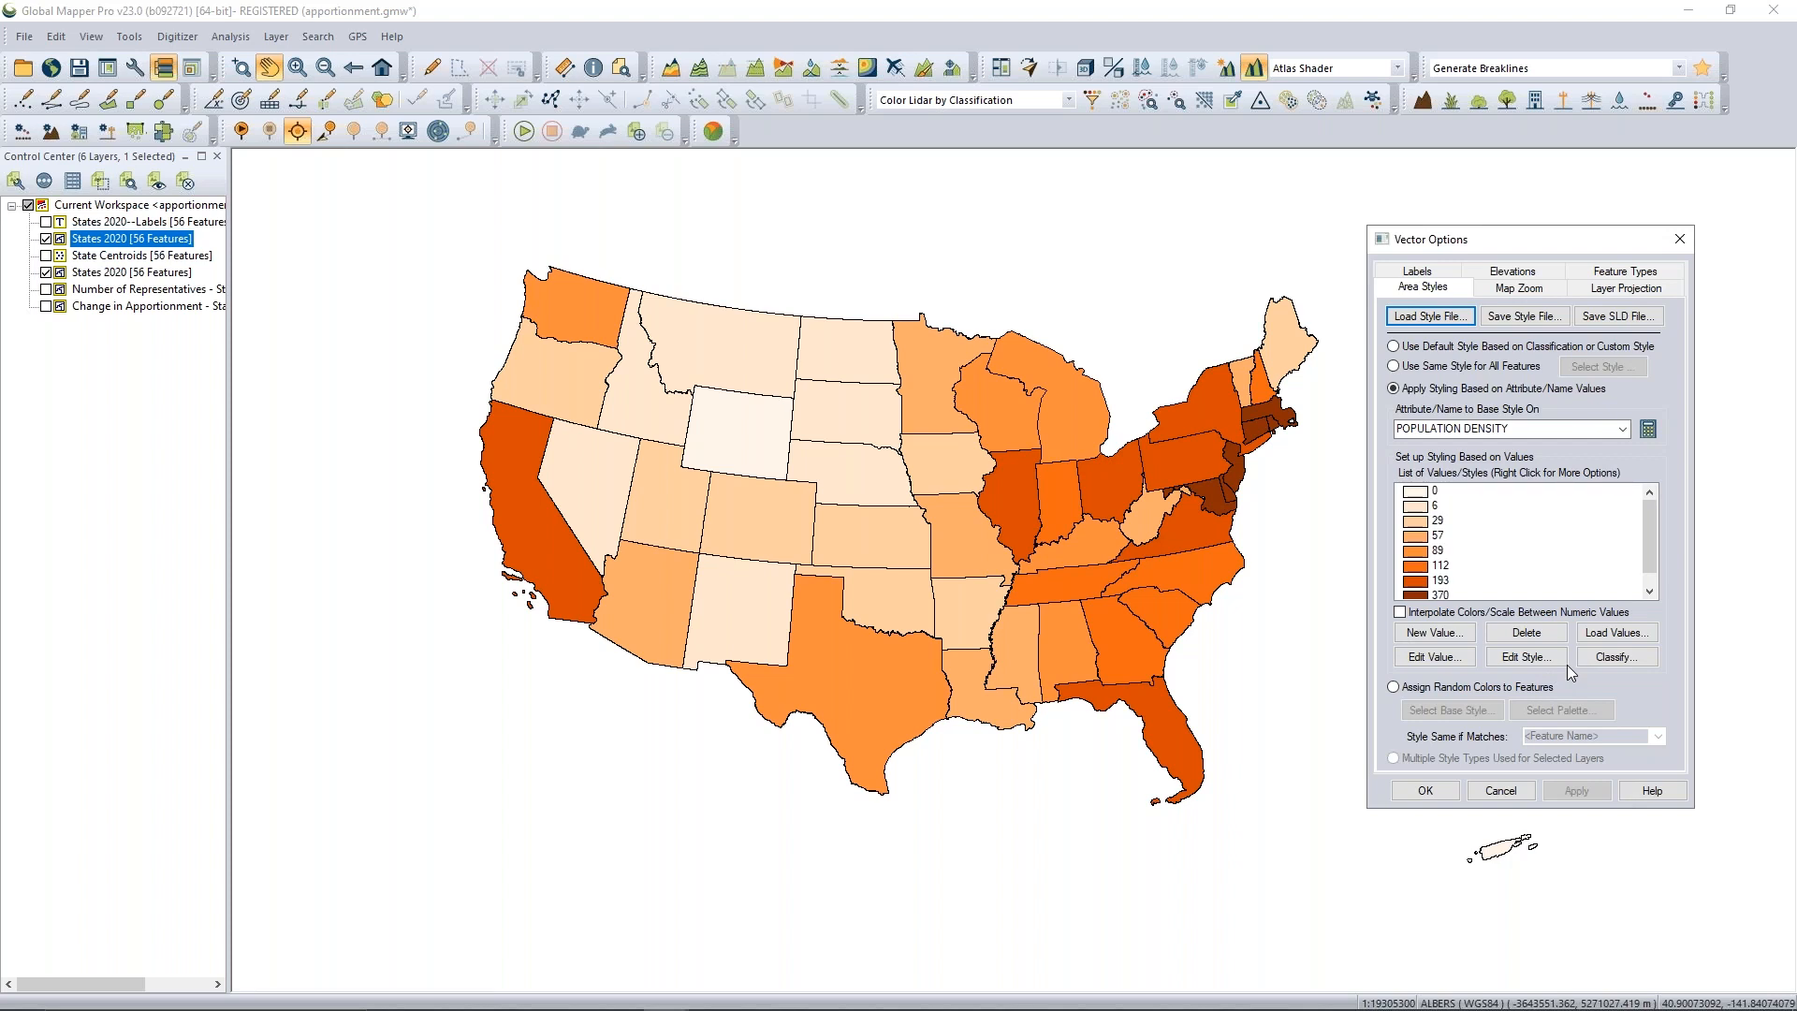
Reclassify population density with the Equal Interval method and apply it to the map.
click(1614, 656)
key(Return)
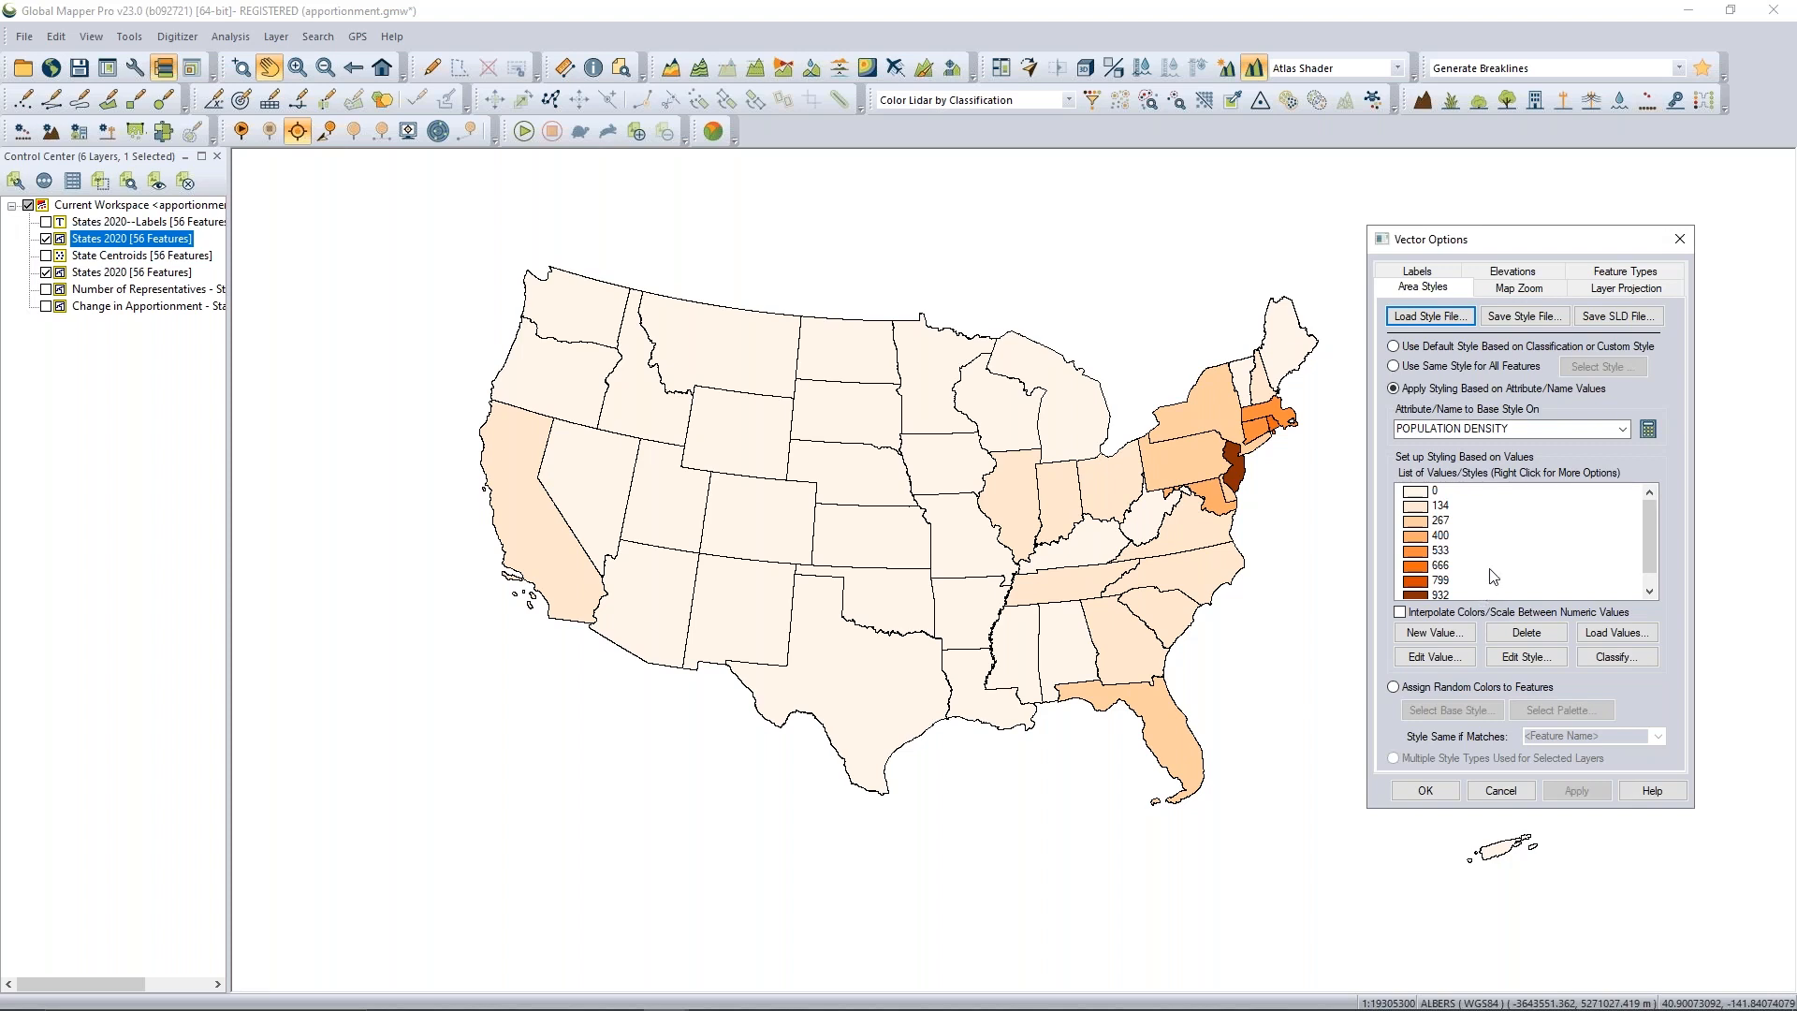
Compare the map with color interpolation between numeric values applied and removed, leaving interpolation off.
click(1401, 613)
click(1577, 793)
click(1401, 613)
click(1576, 791)
click(1408, 614)
click(1591, 795)
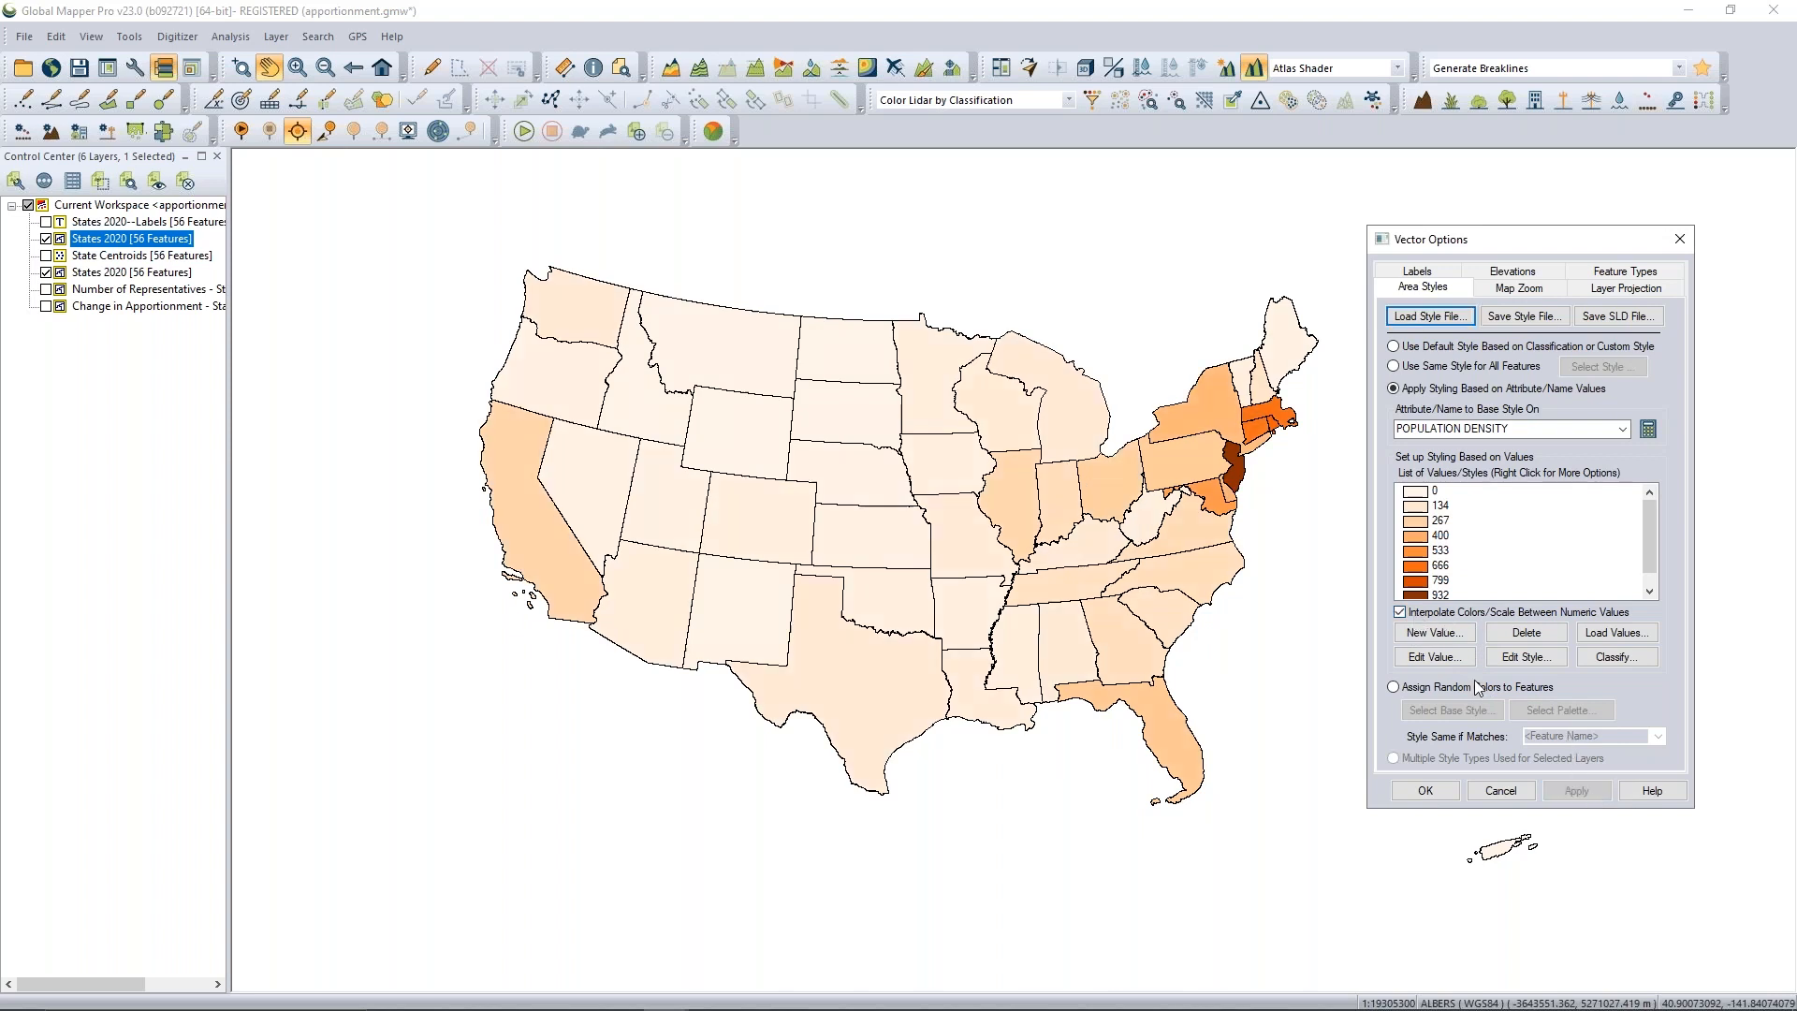
click(1400, 612)
click(1576, 791)
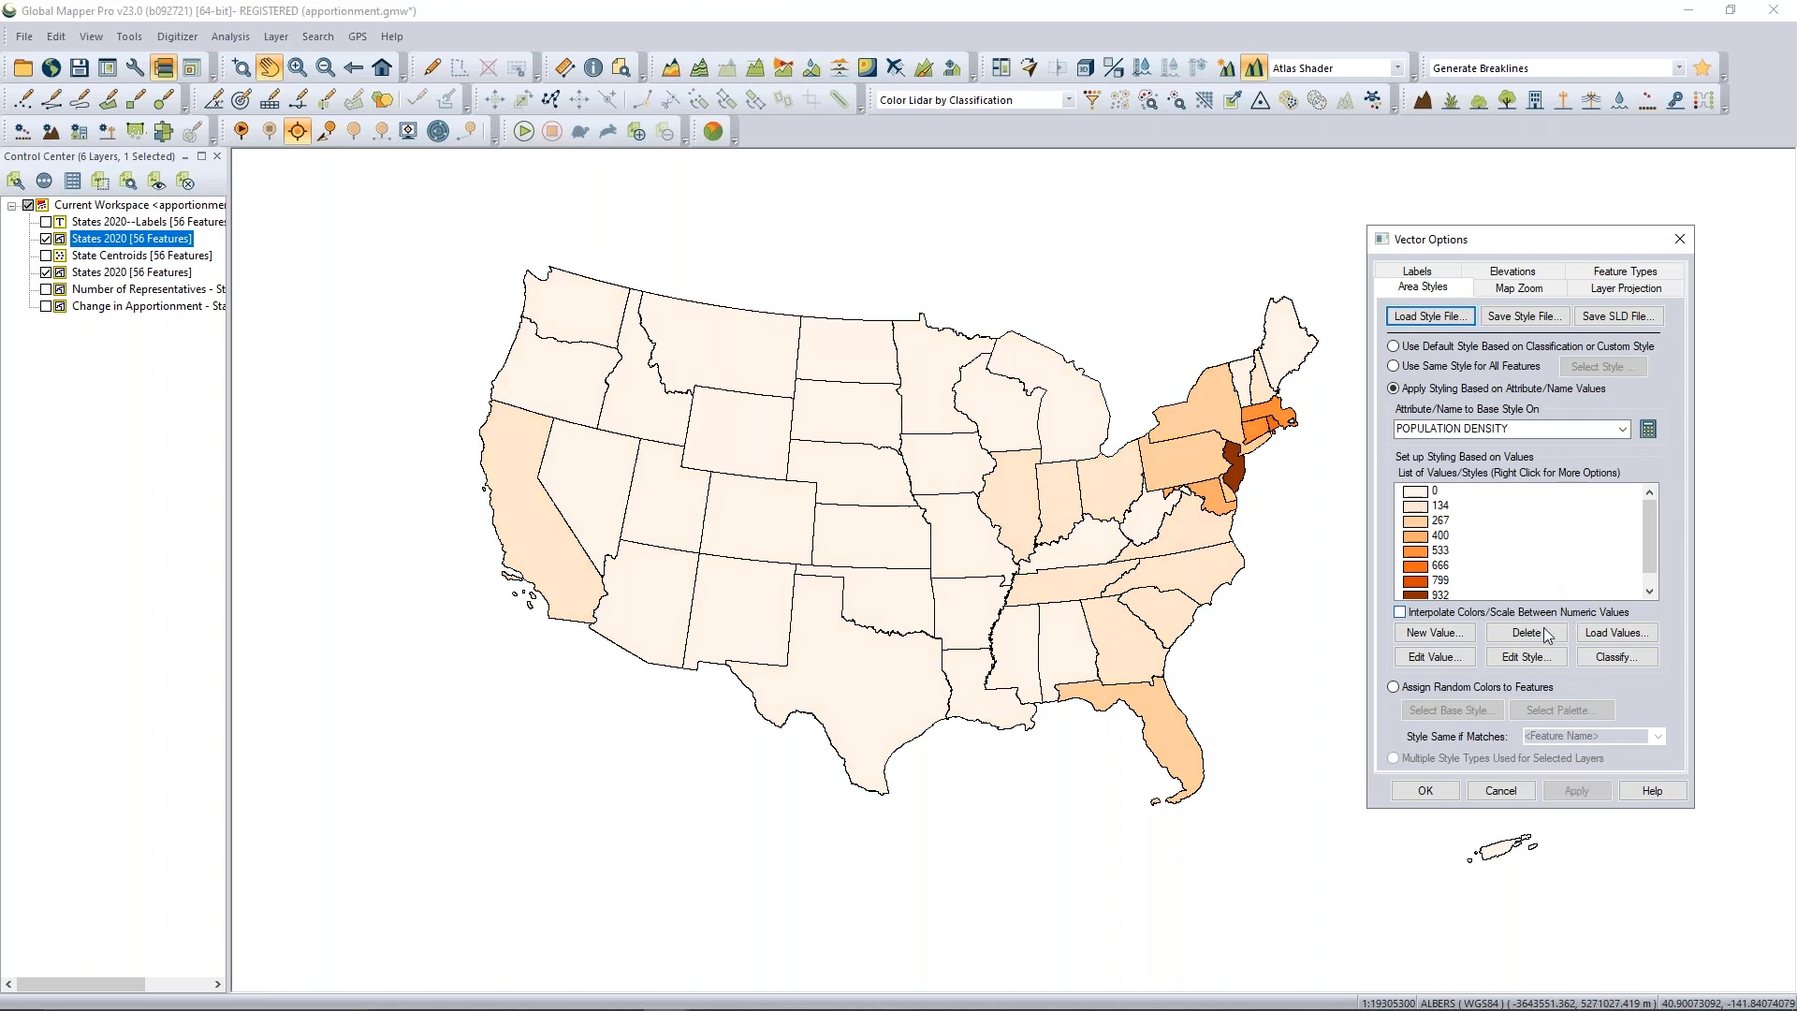
Reclassify population density with the Natural Breaks (Jenks) method and apply the resulting styles to the layer.
click(1619, 660)
click(1567, 526)
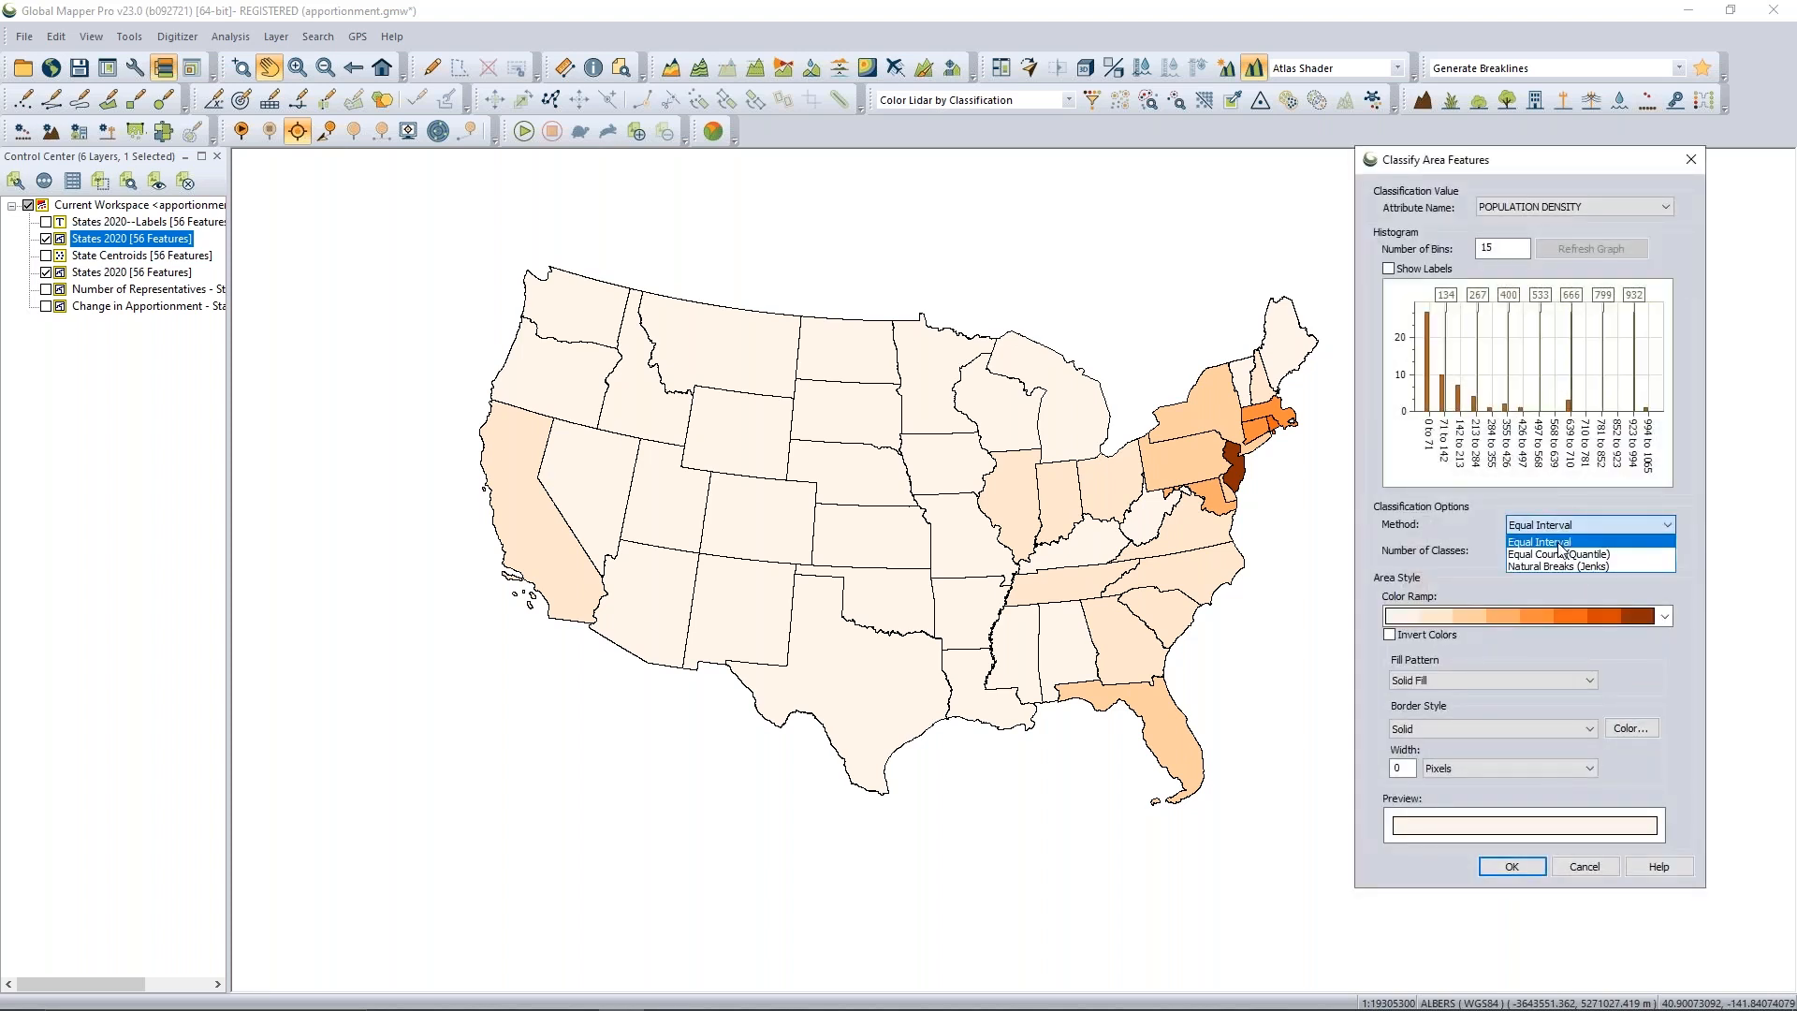
click(1552, 560)
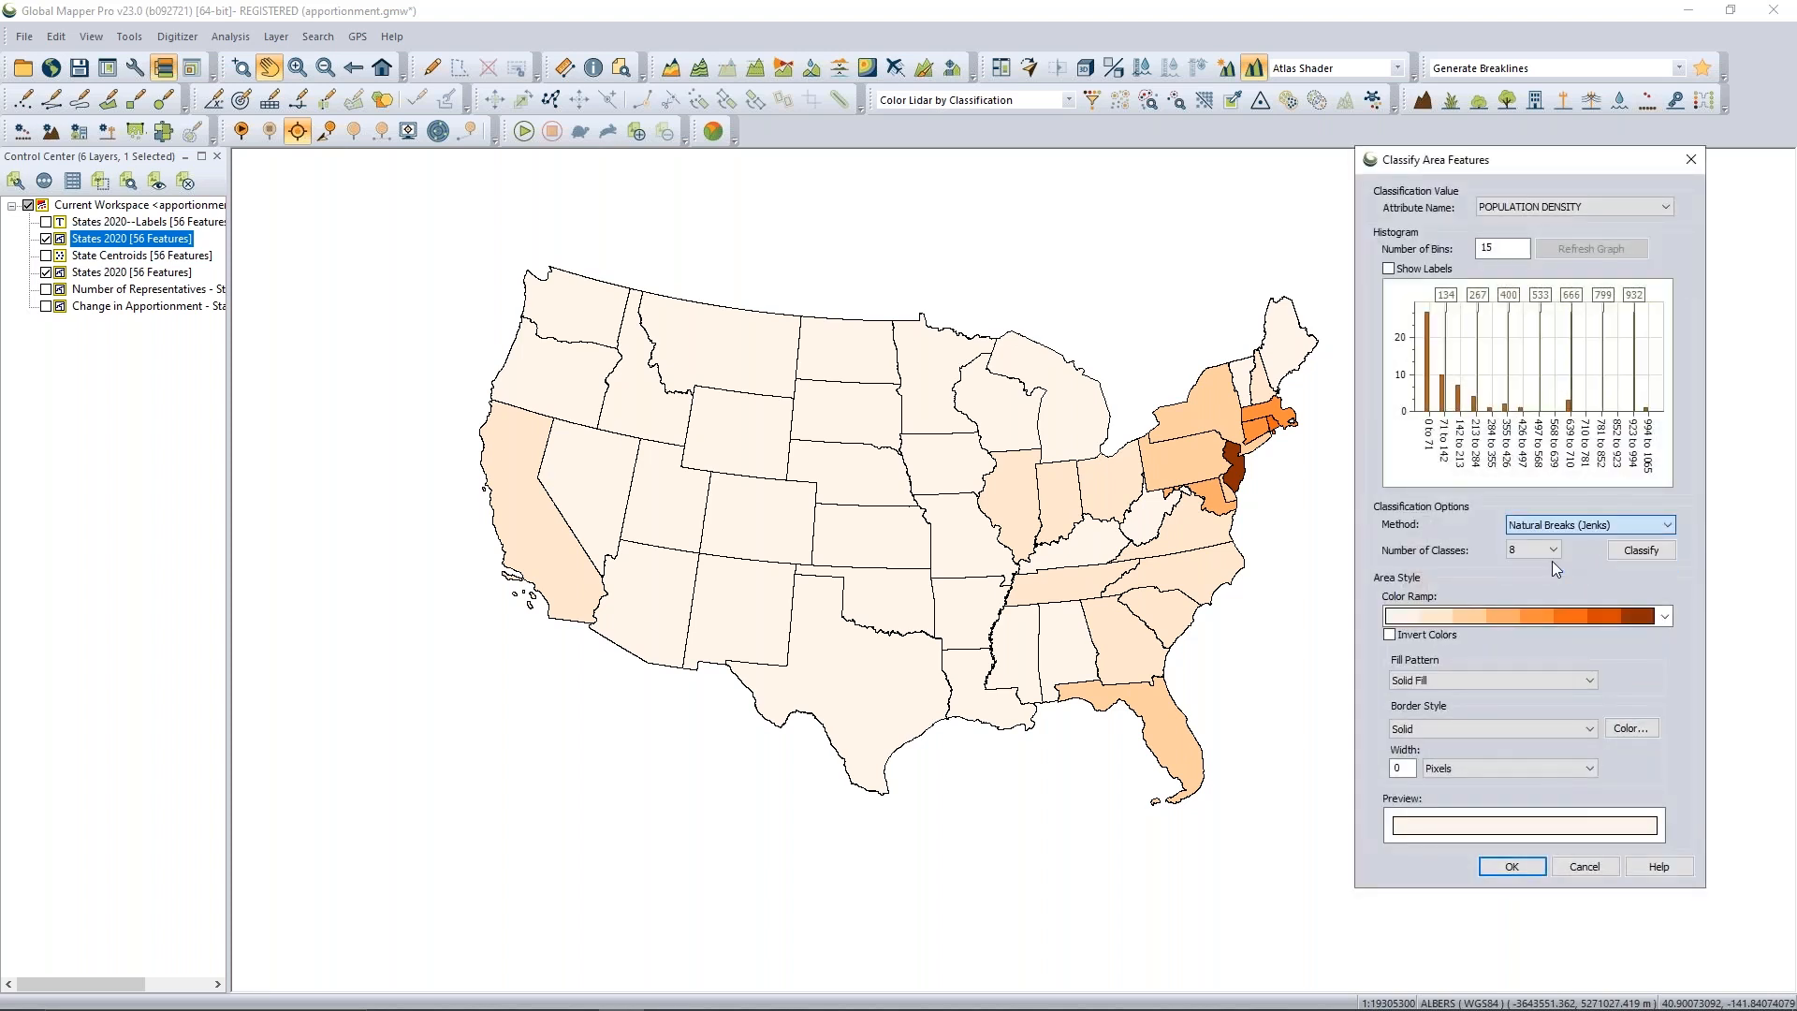
click(1637, 552)
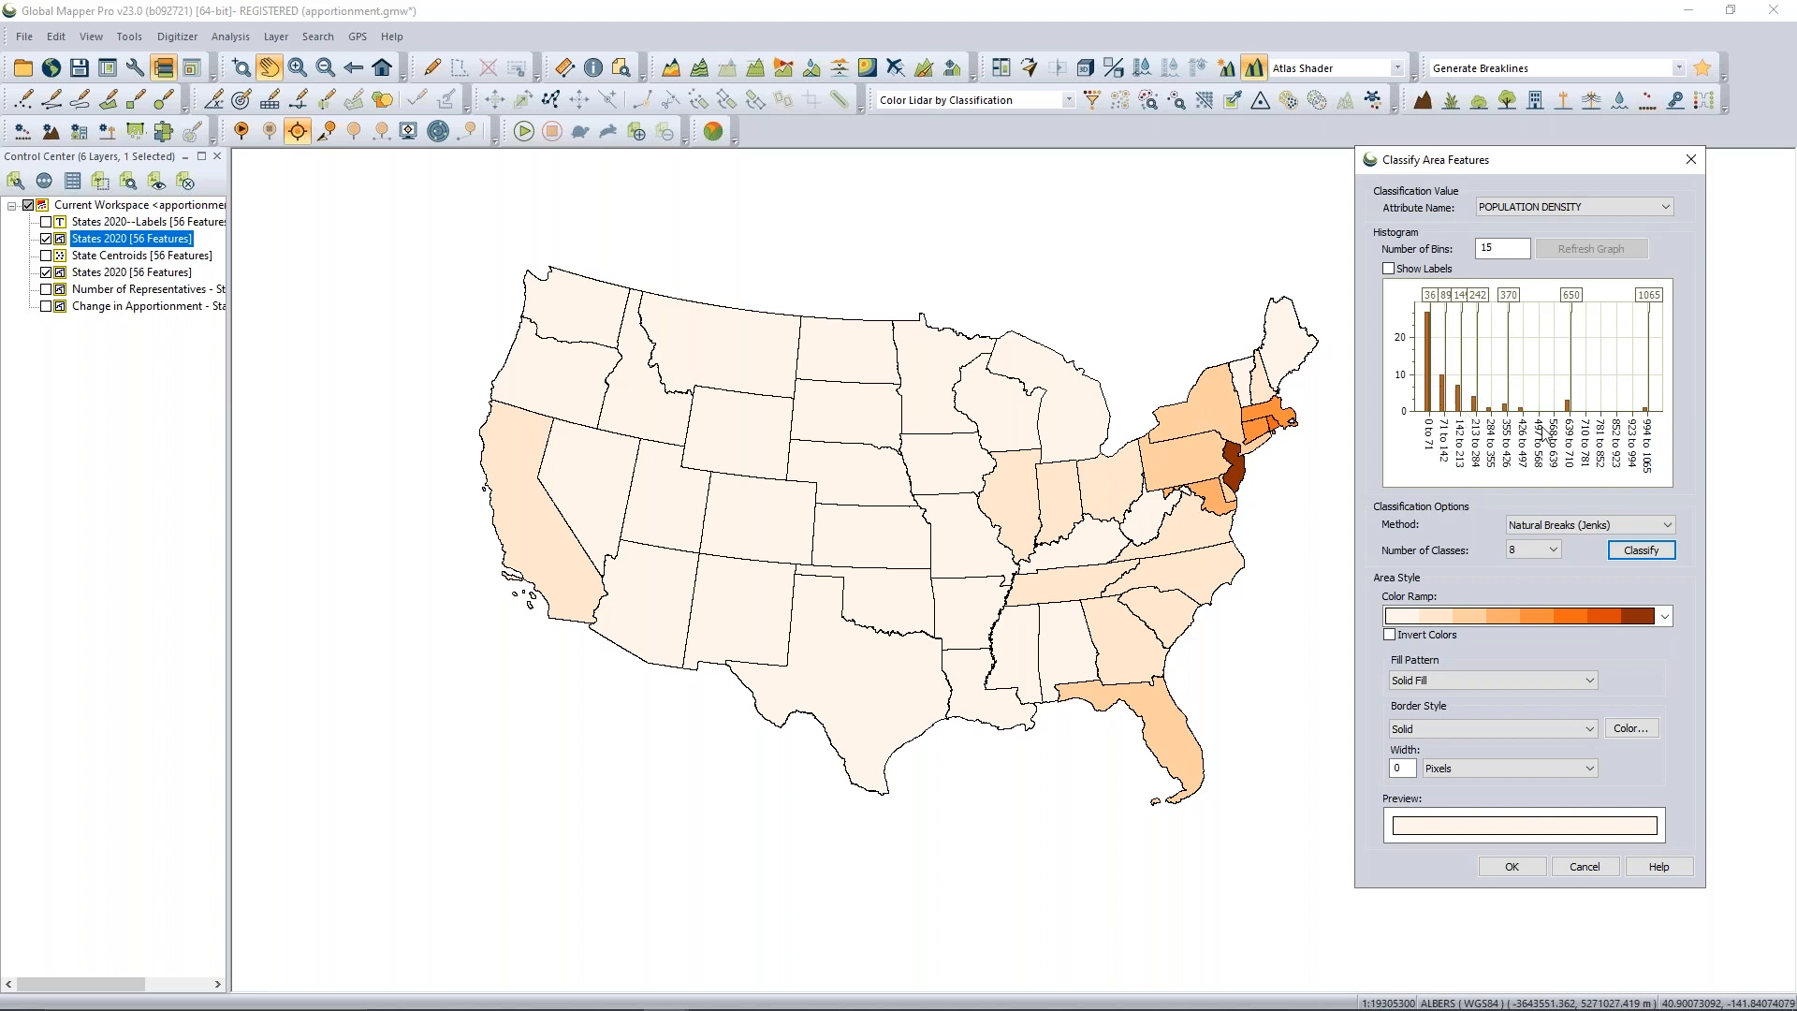
click(1508, 869)
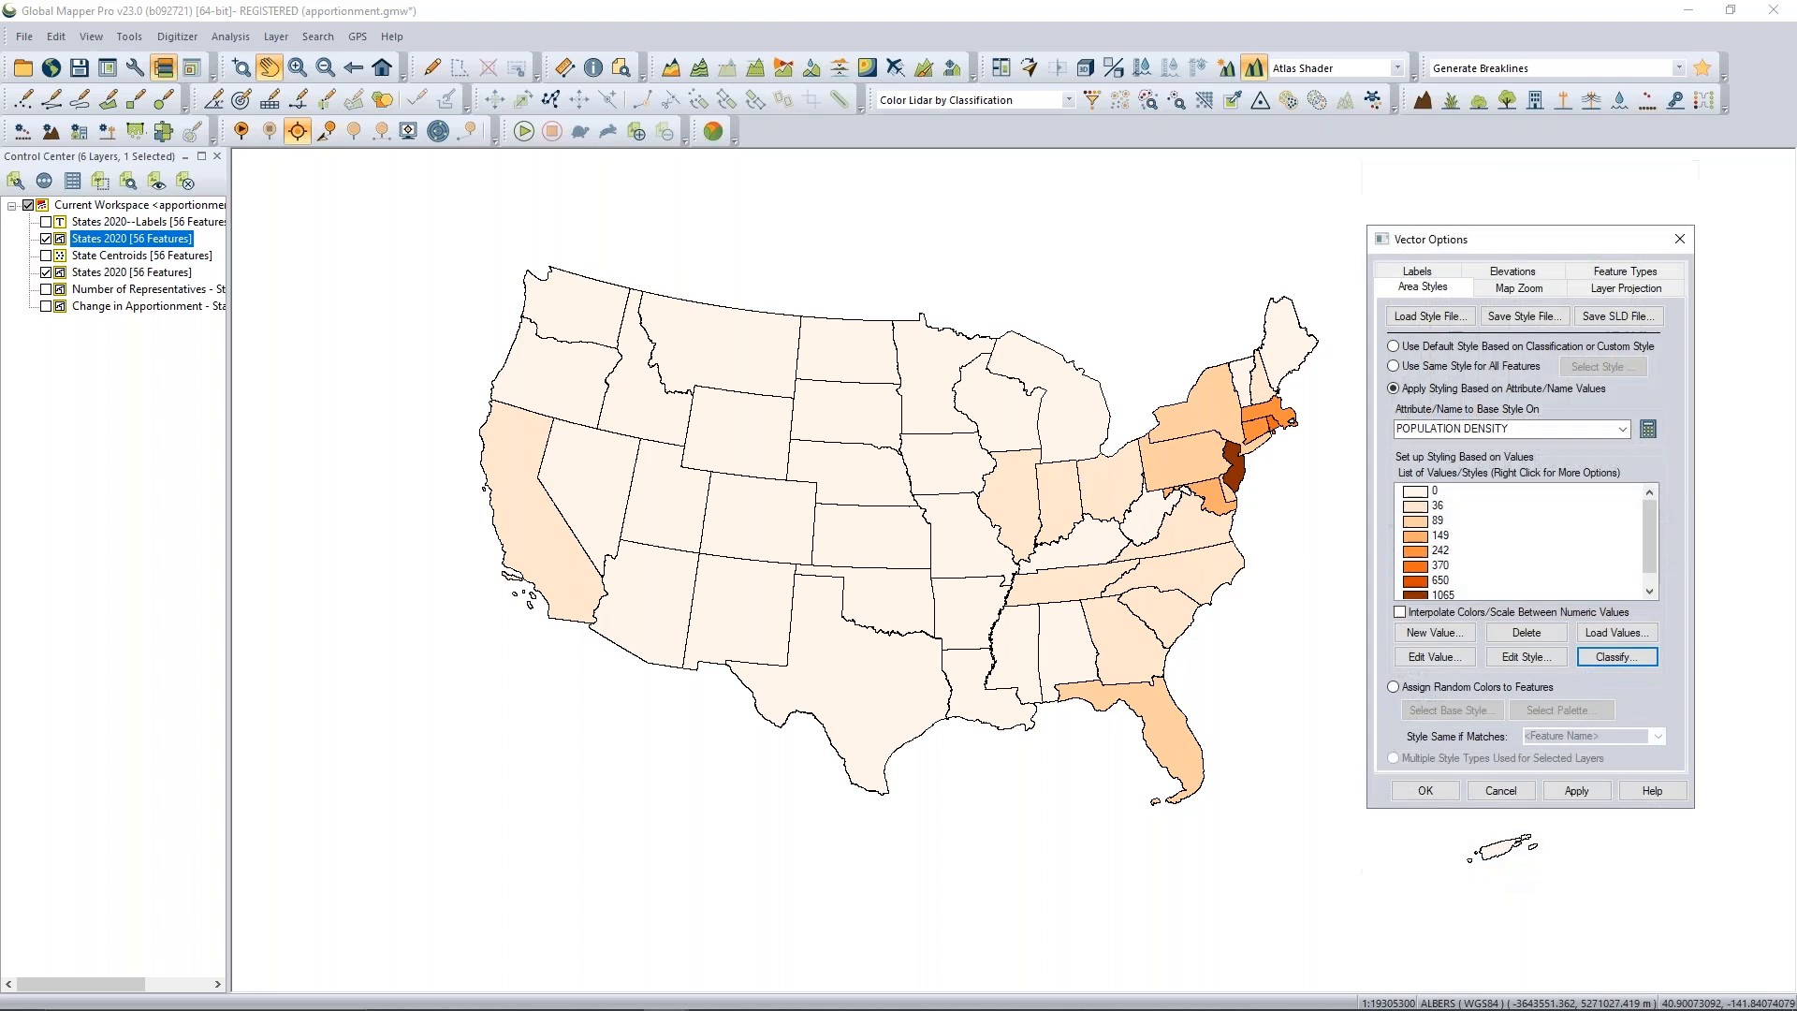
click(1576, 791)
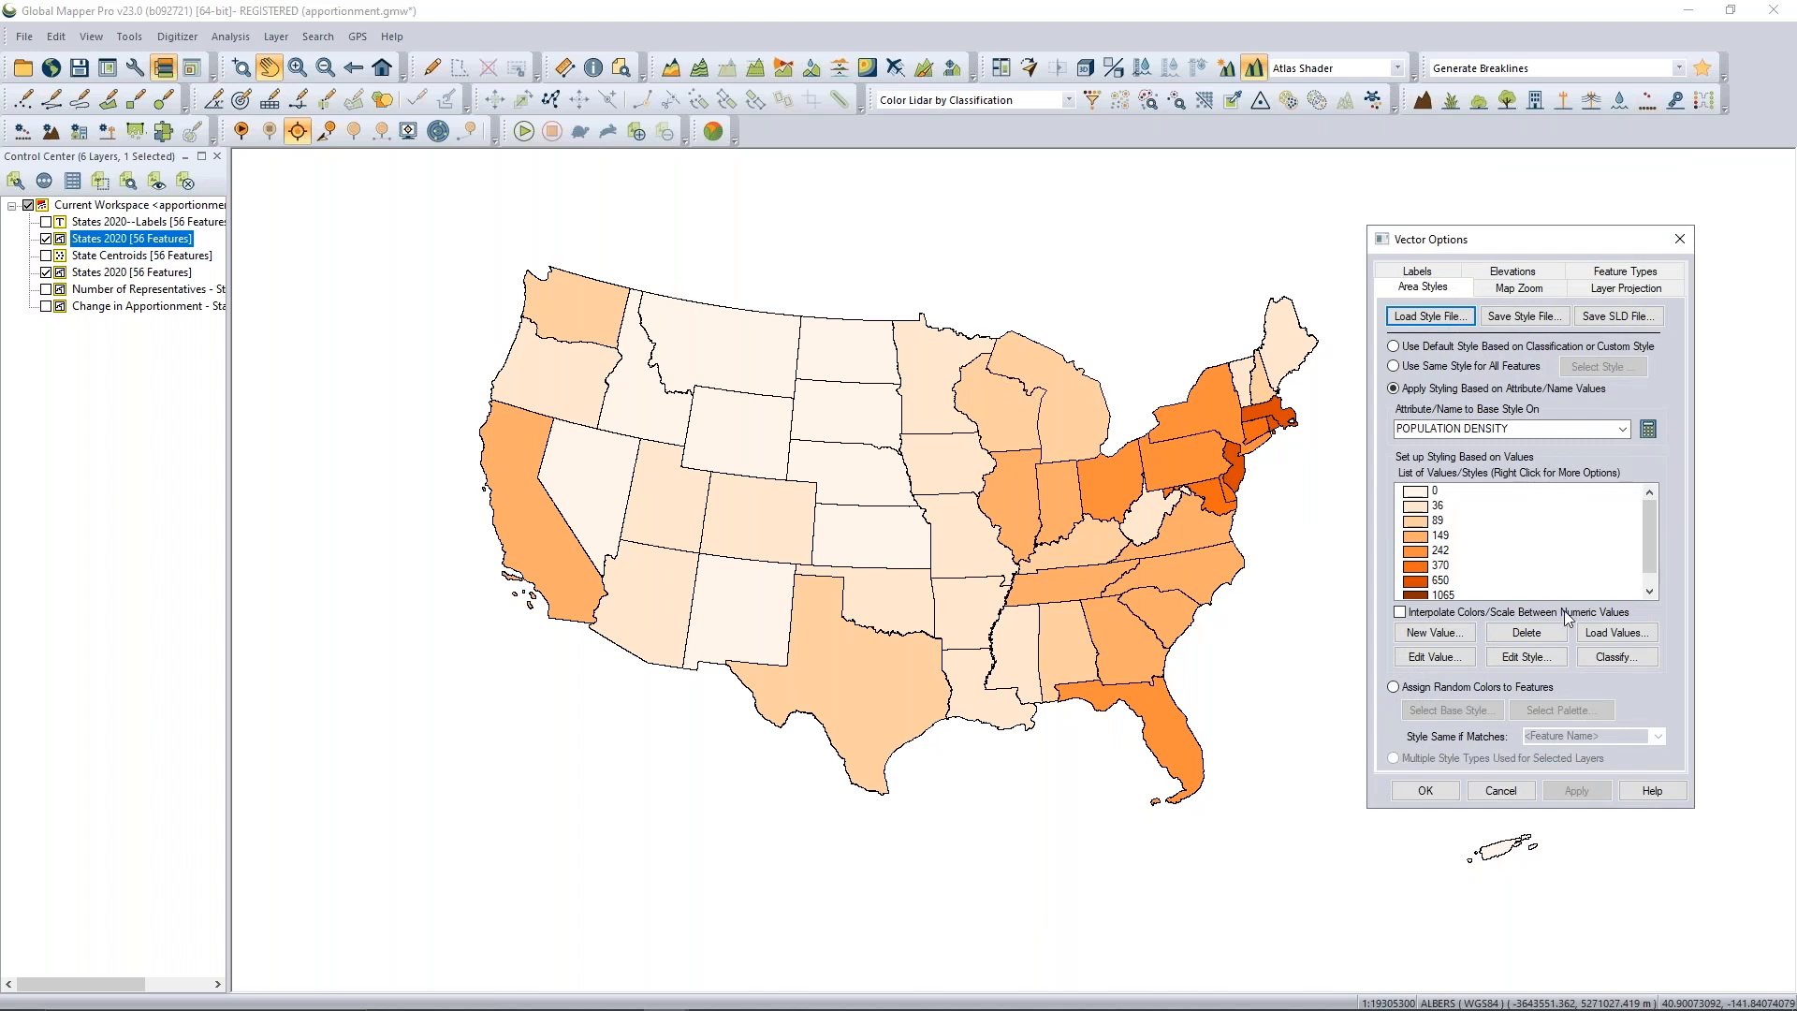
Give the classified population density areas a solid light gray border (RGB 192, 192, 192) 1 pixel wide.
click(1608, 658)
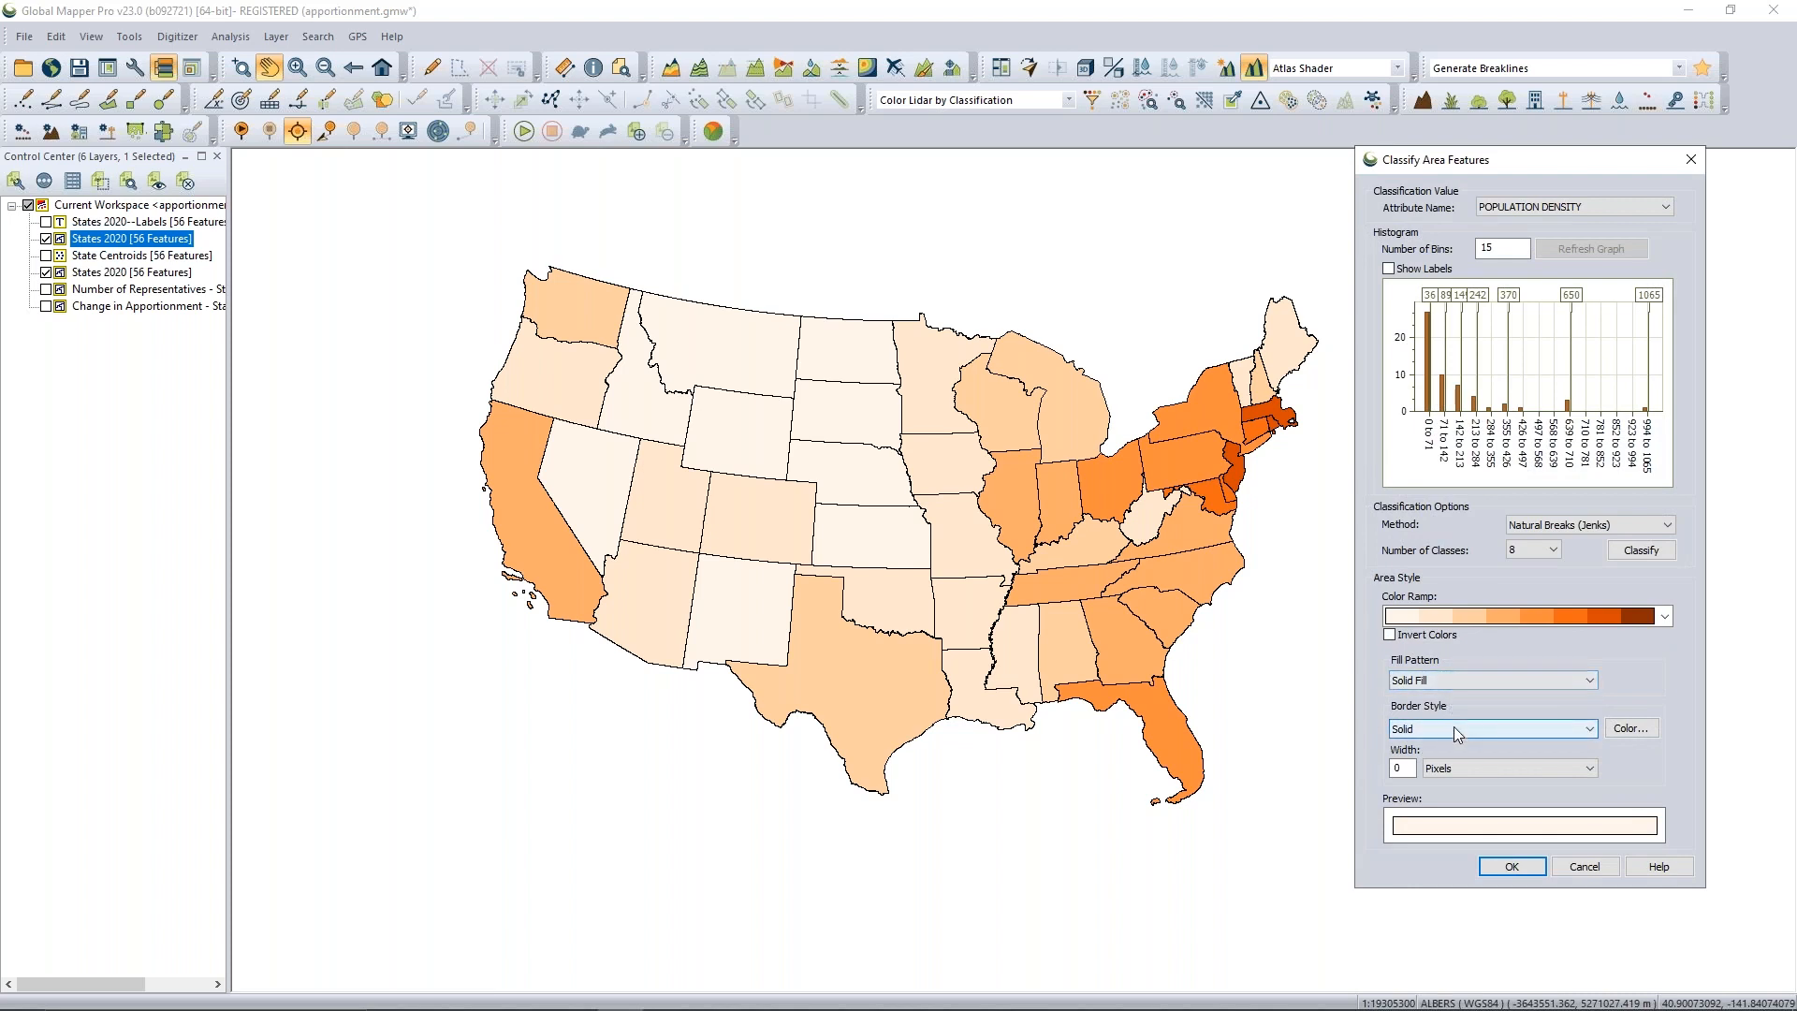
click(1453, 726)
click(1453, 727)
click(1631, 727)
click(1454, 512)
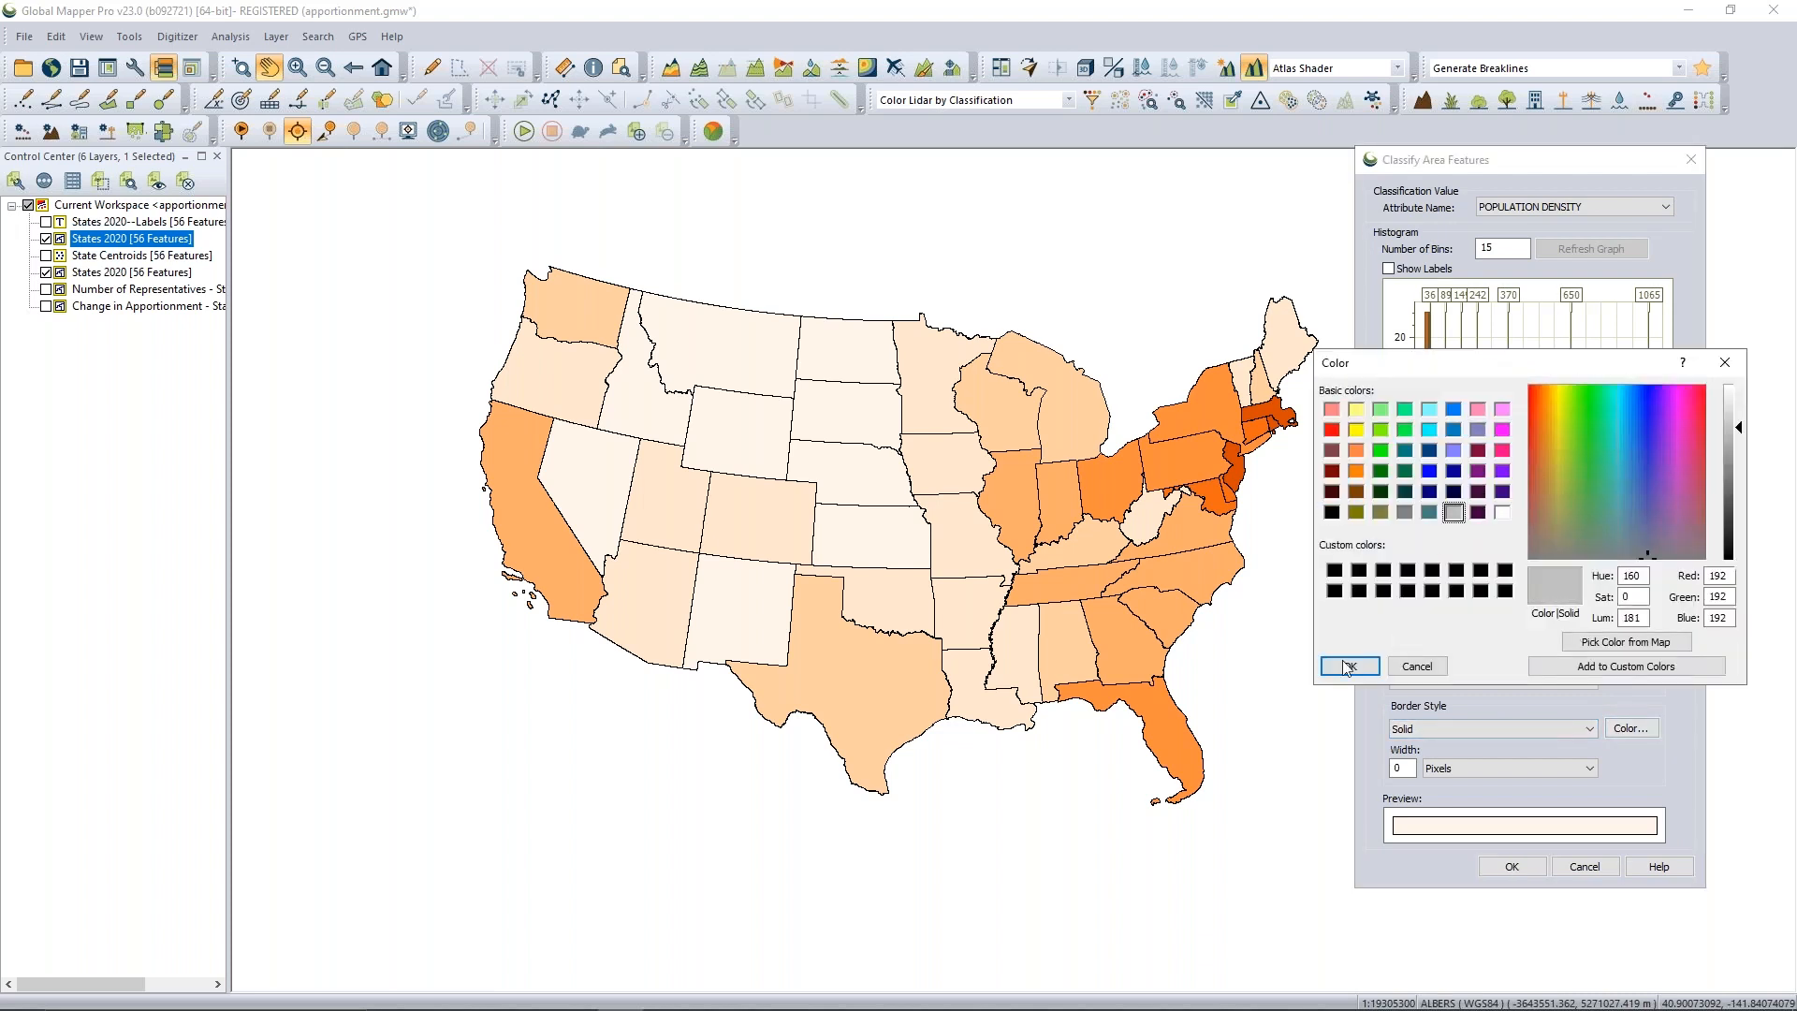
click(1347, 667)
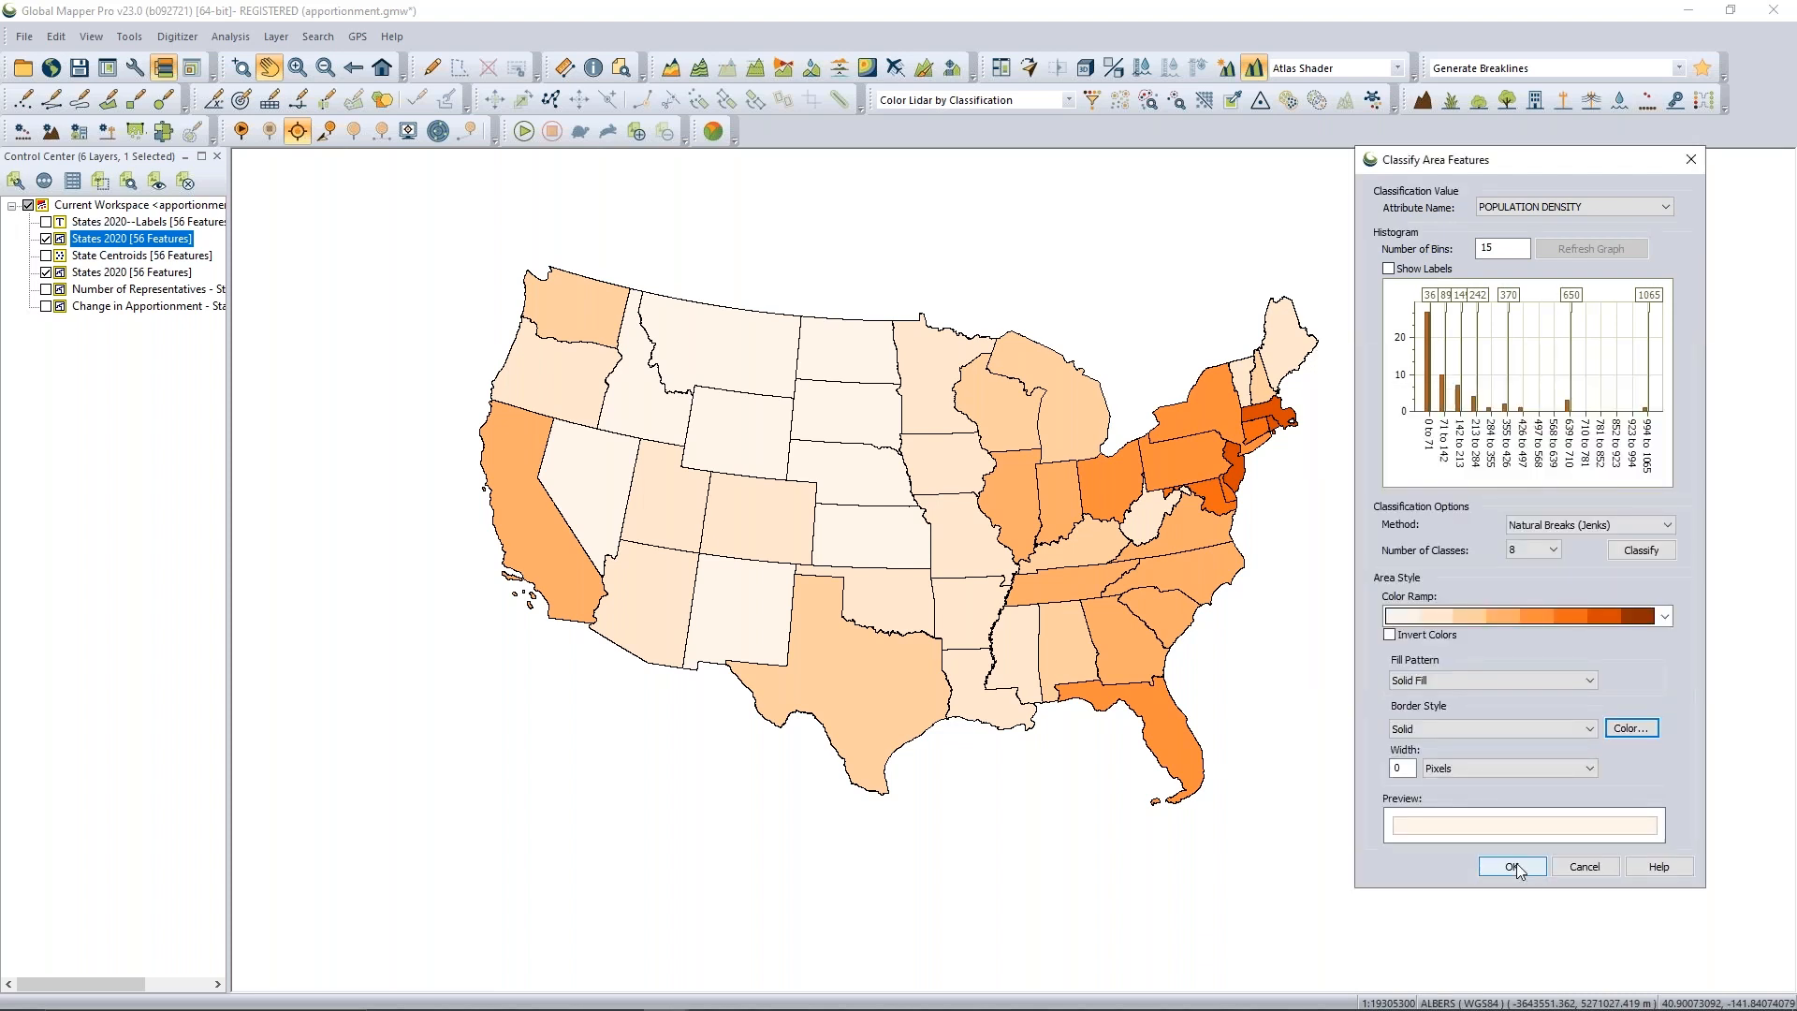
drag(1411, 772, 1370, 766)
text(1)
click(1502, 869)
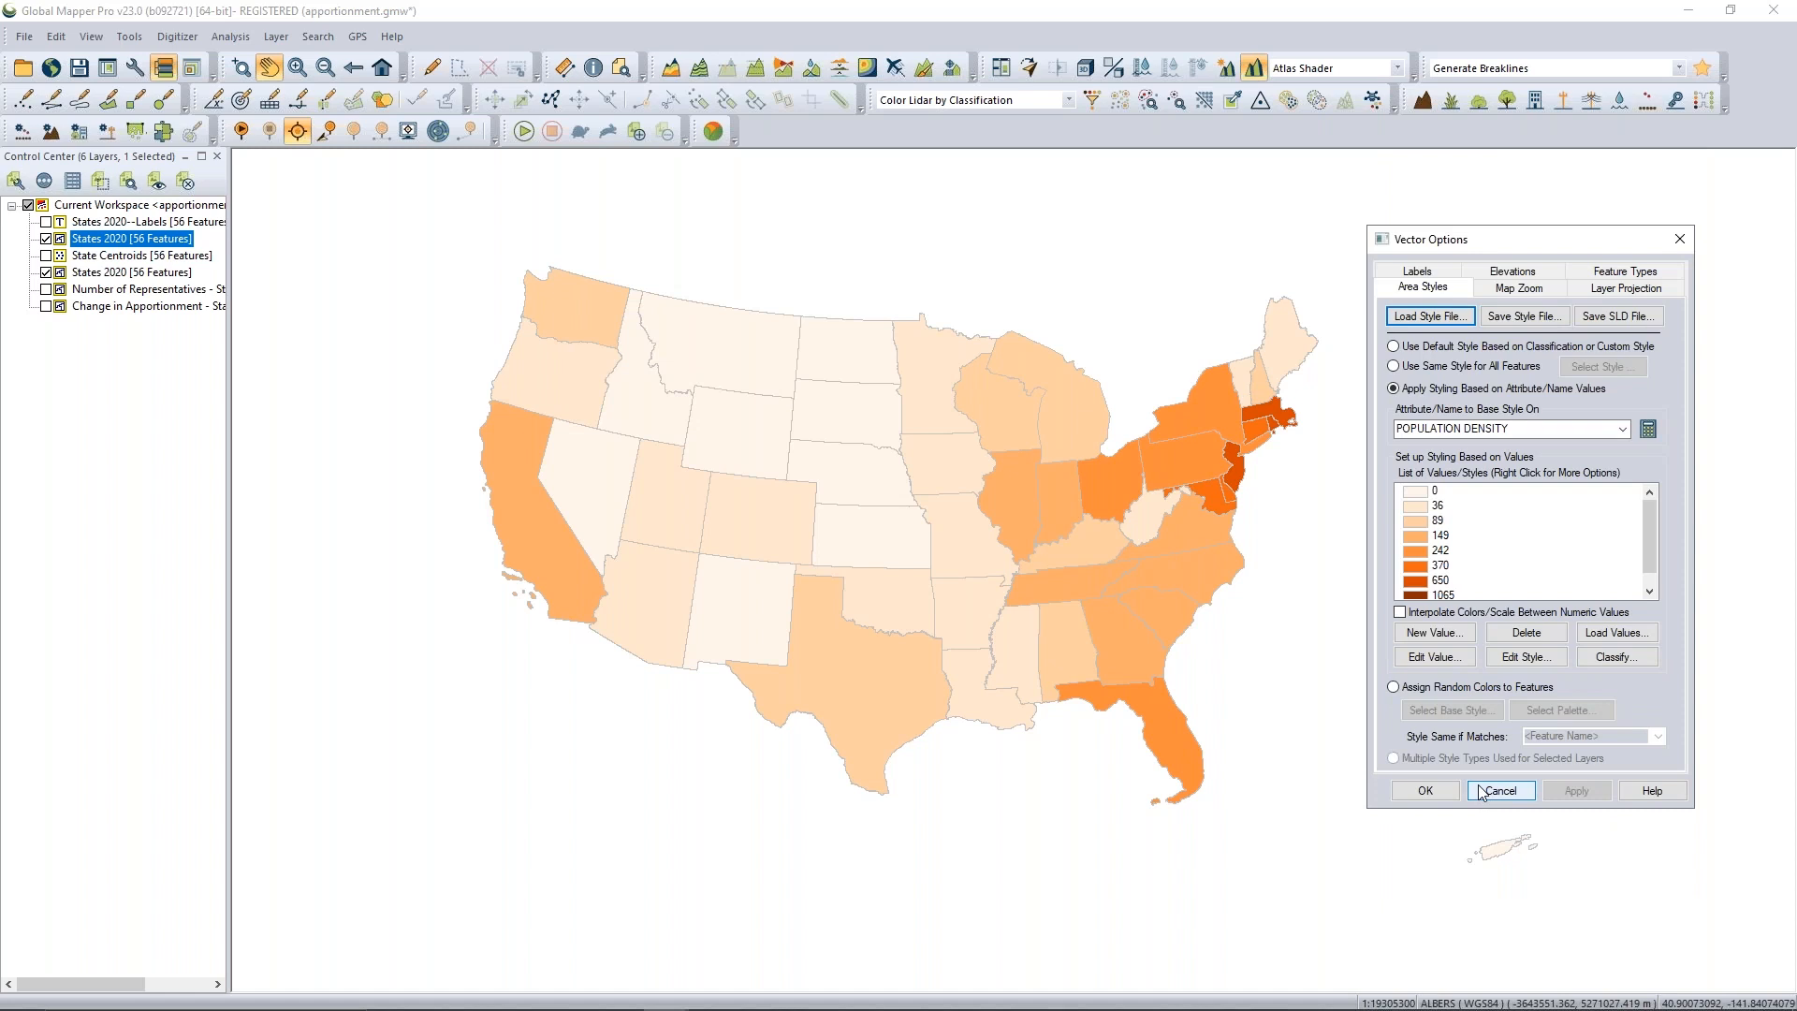
click(1434, 493)
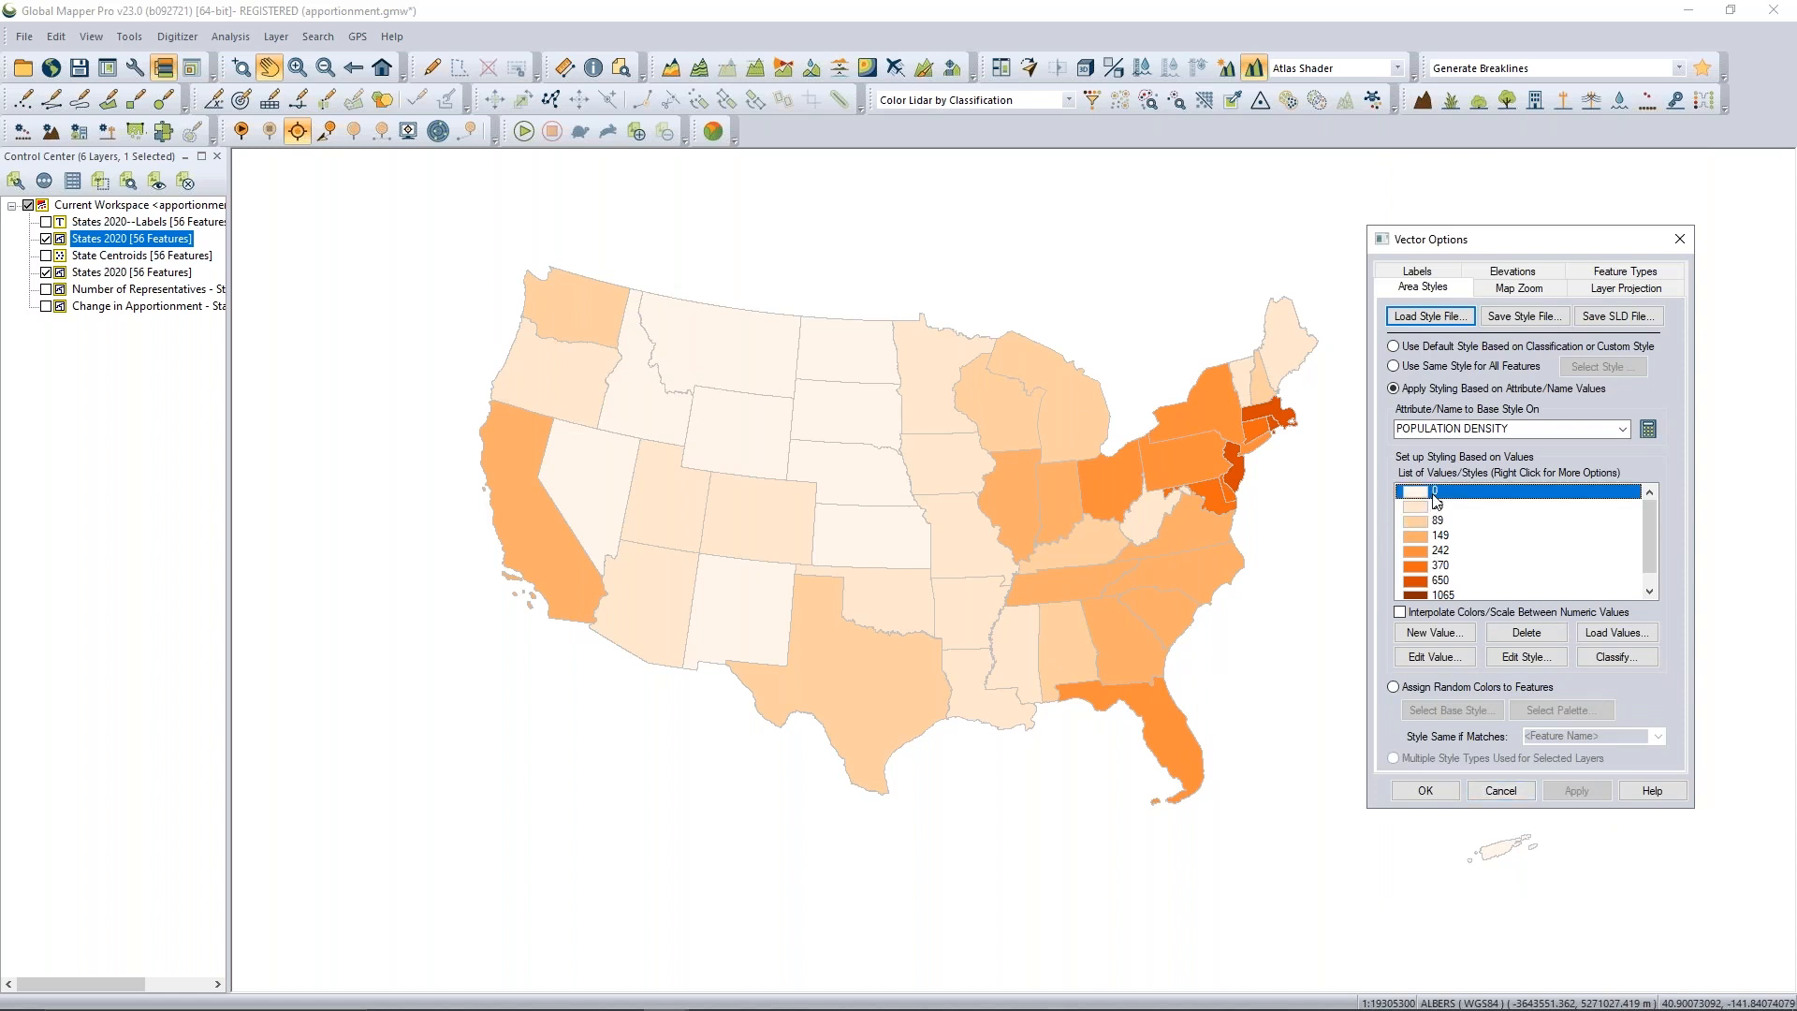
click(1451, 595)
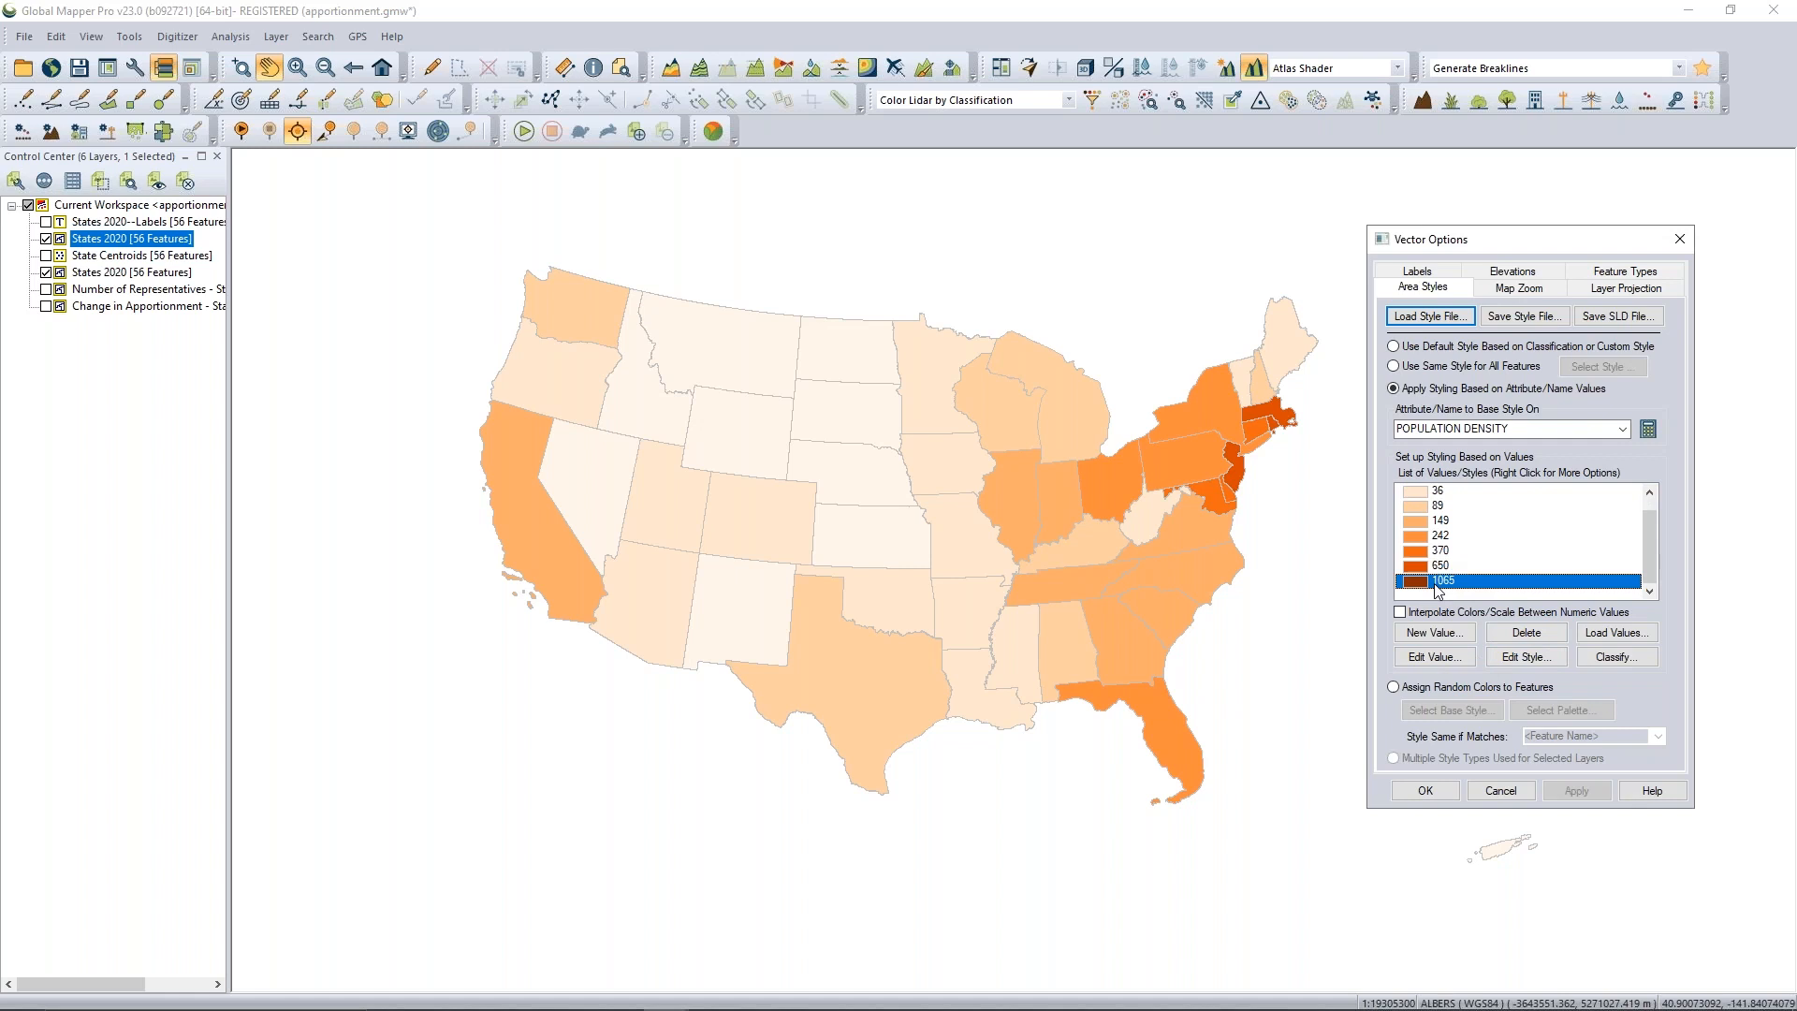
scroll(1474, 529, up, 1)
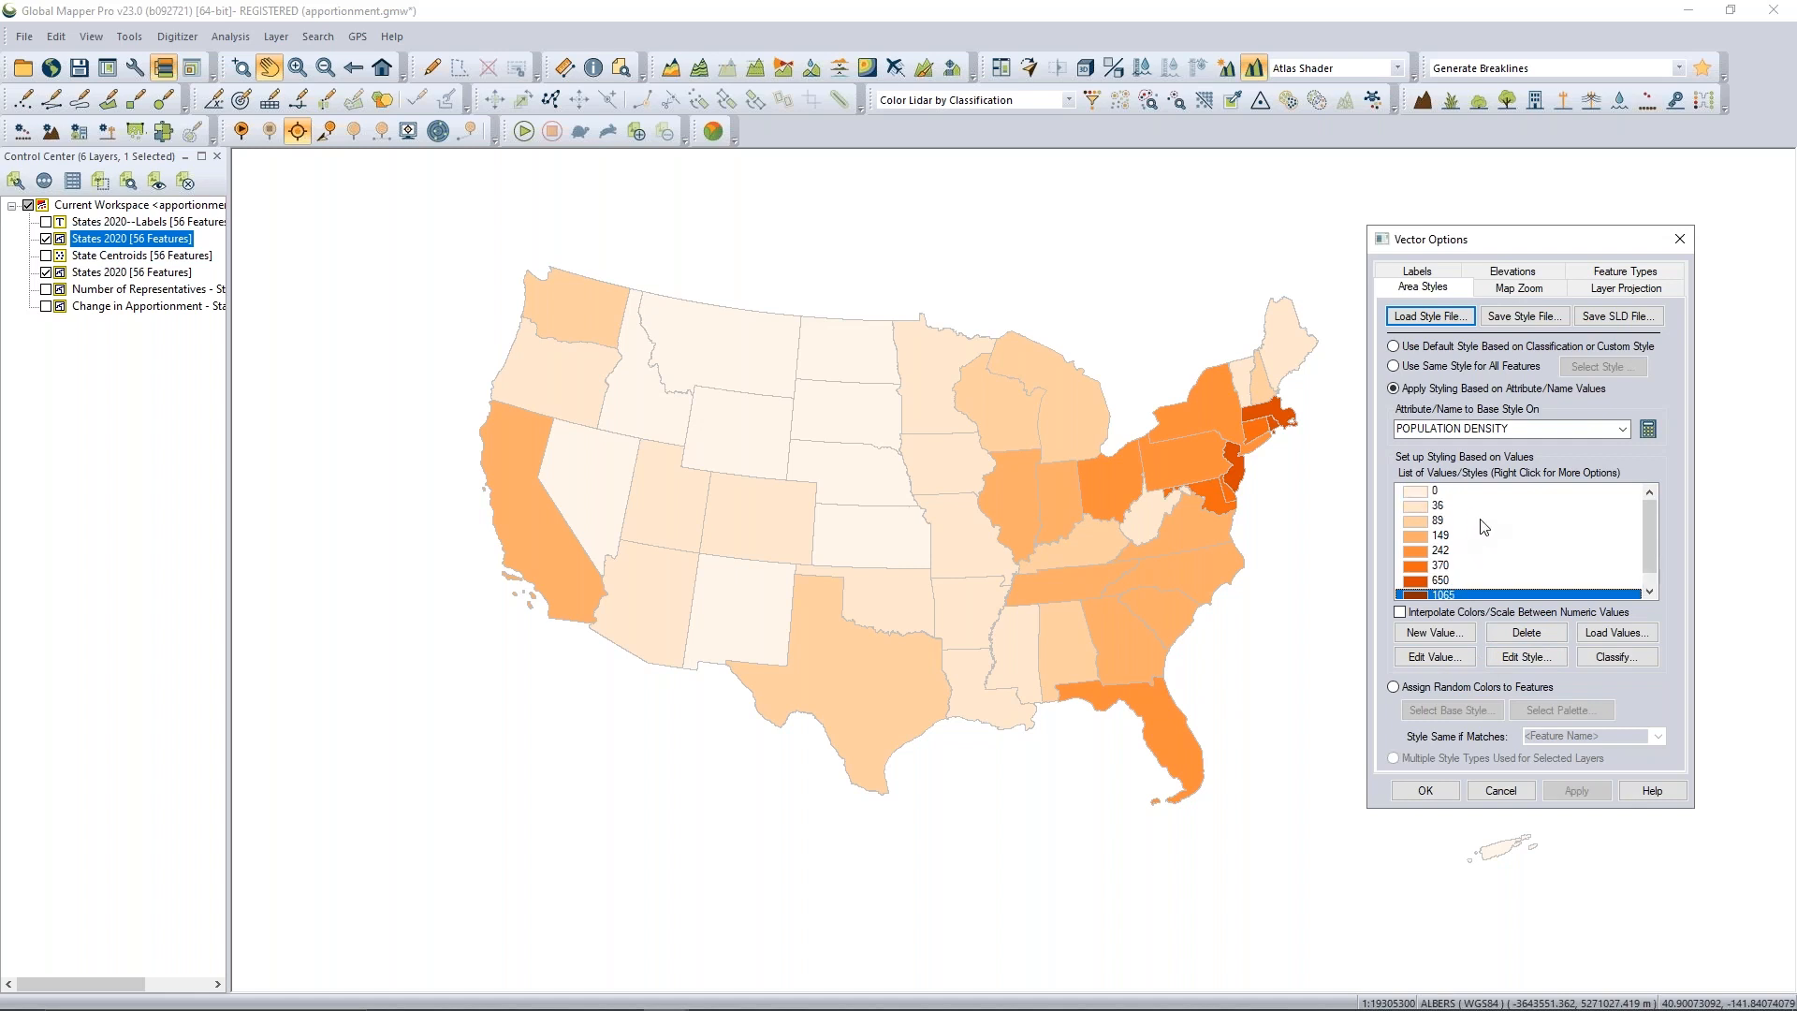
shift+click(1425, 491)
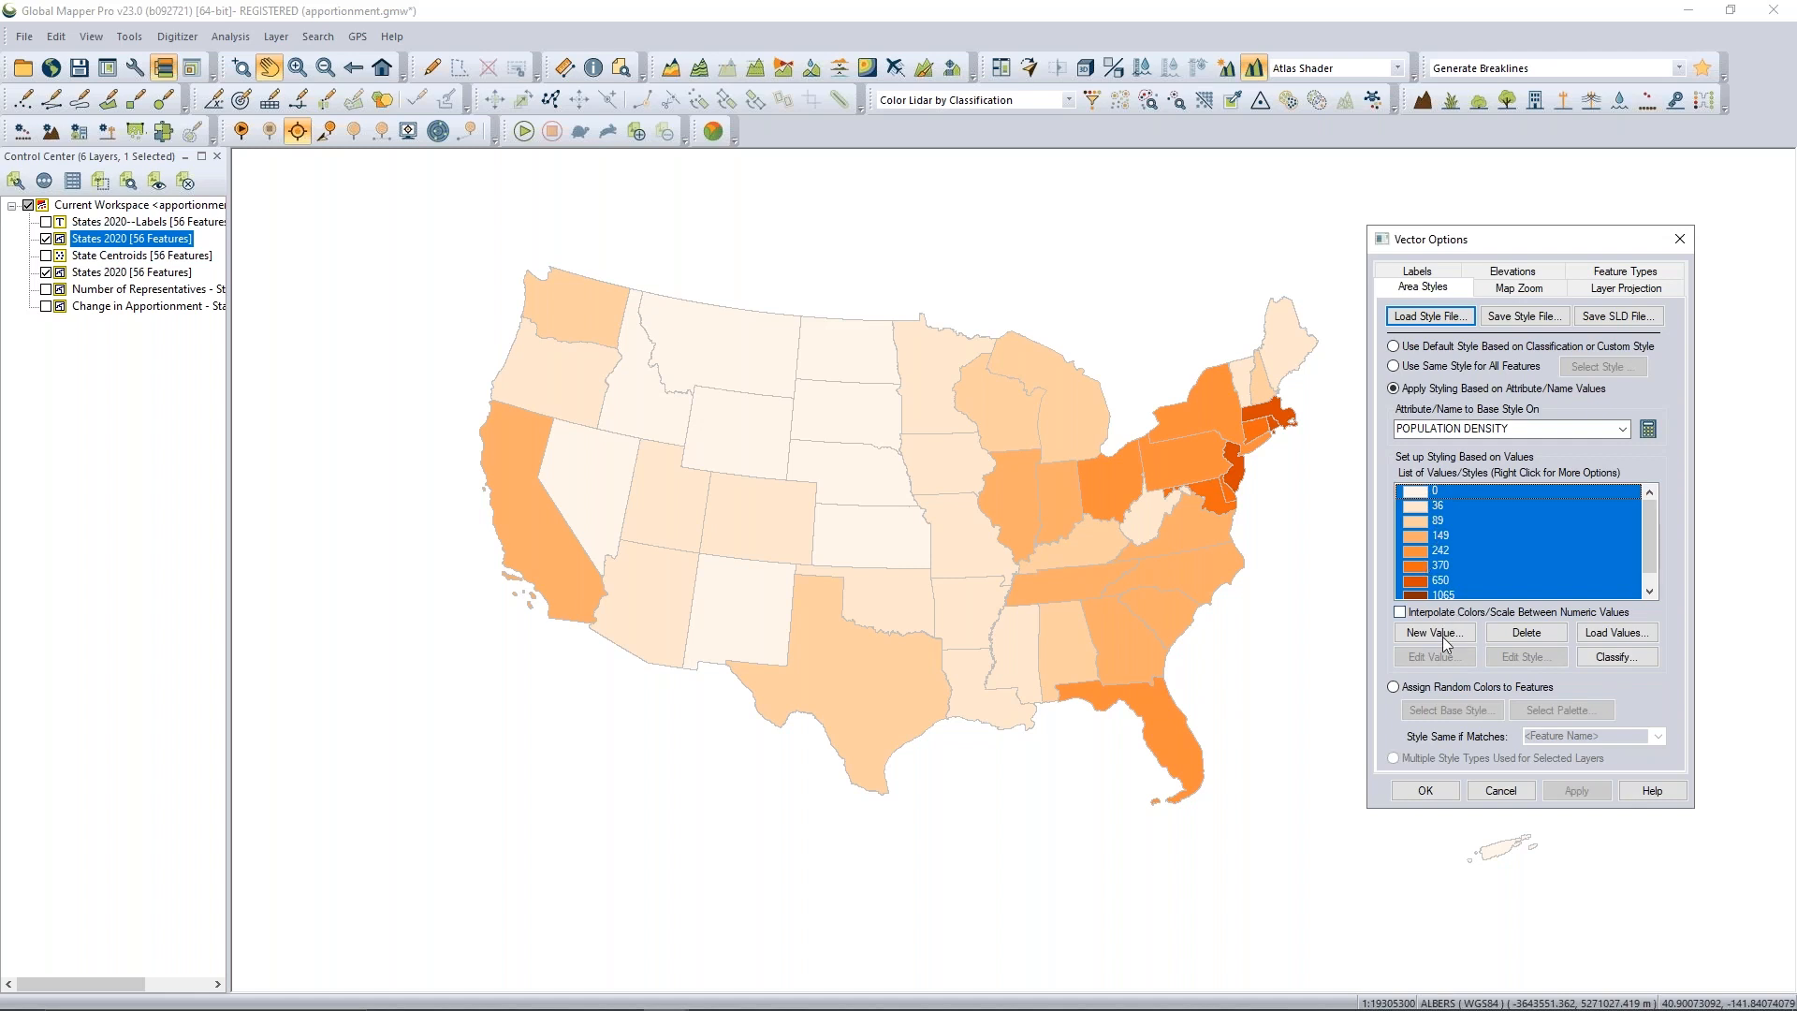
click(1507, 520)
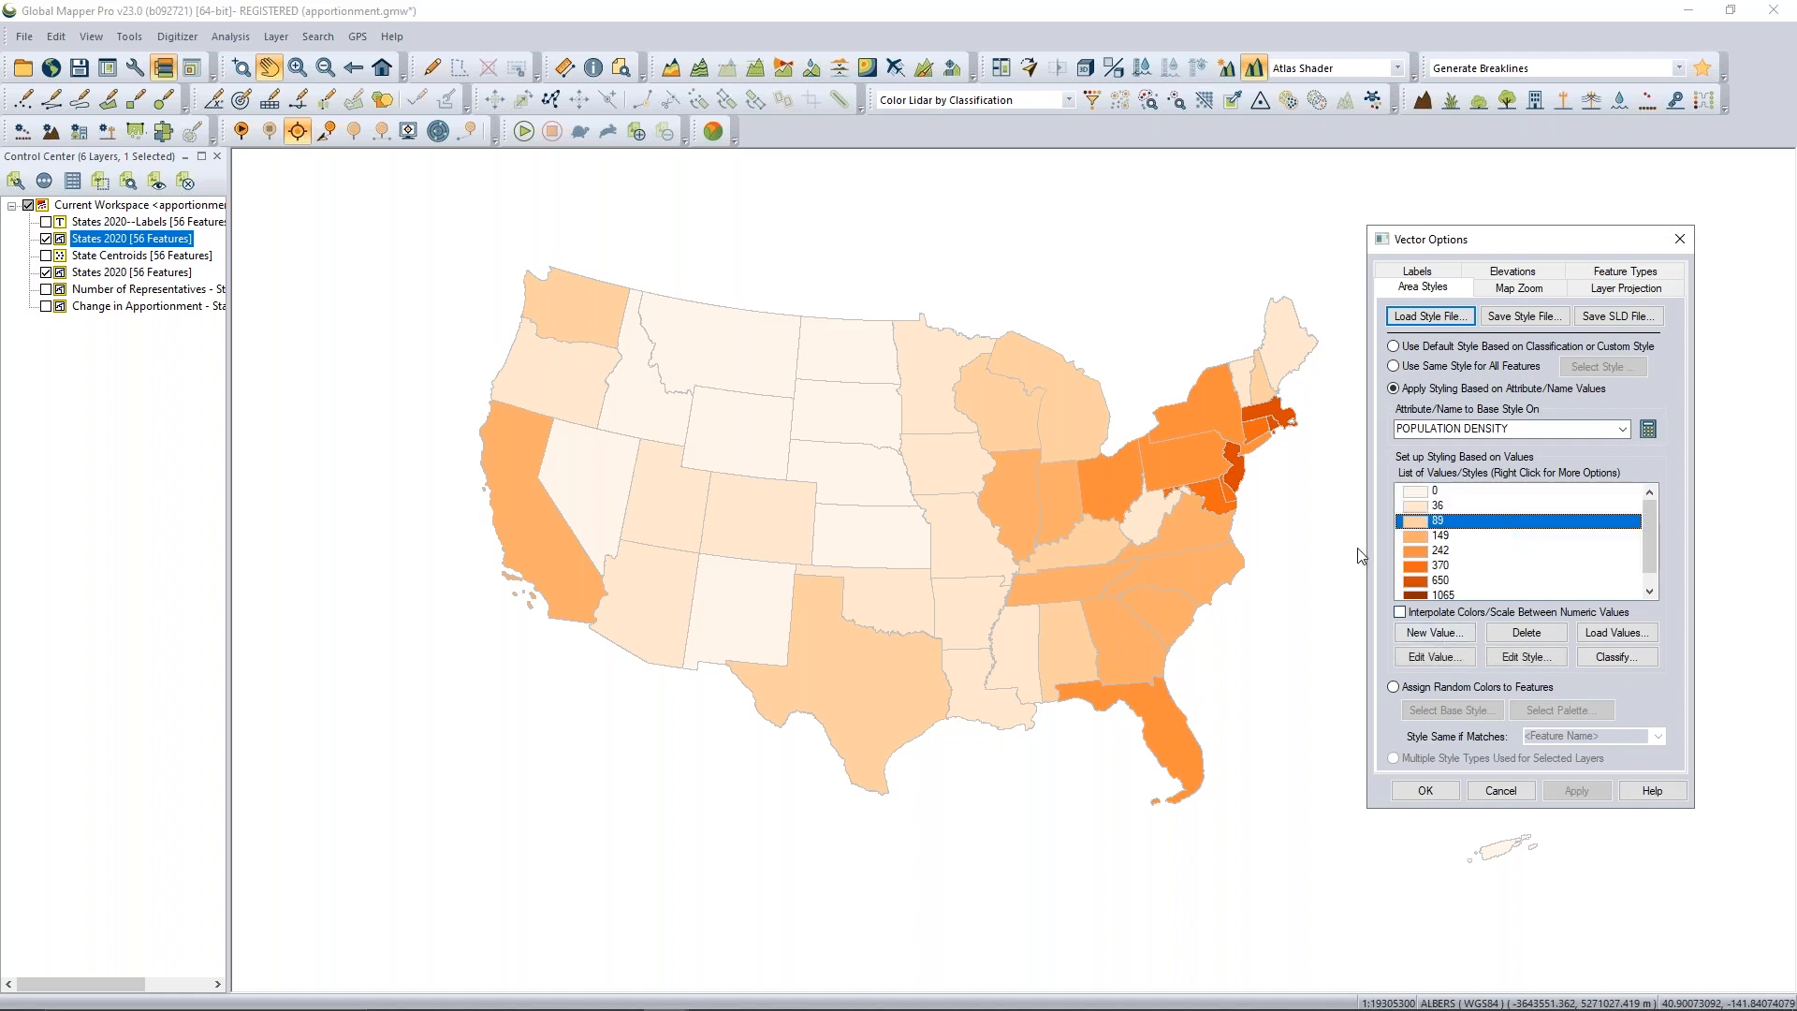
click(1614, 655)
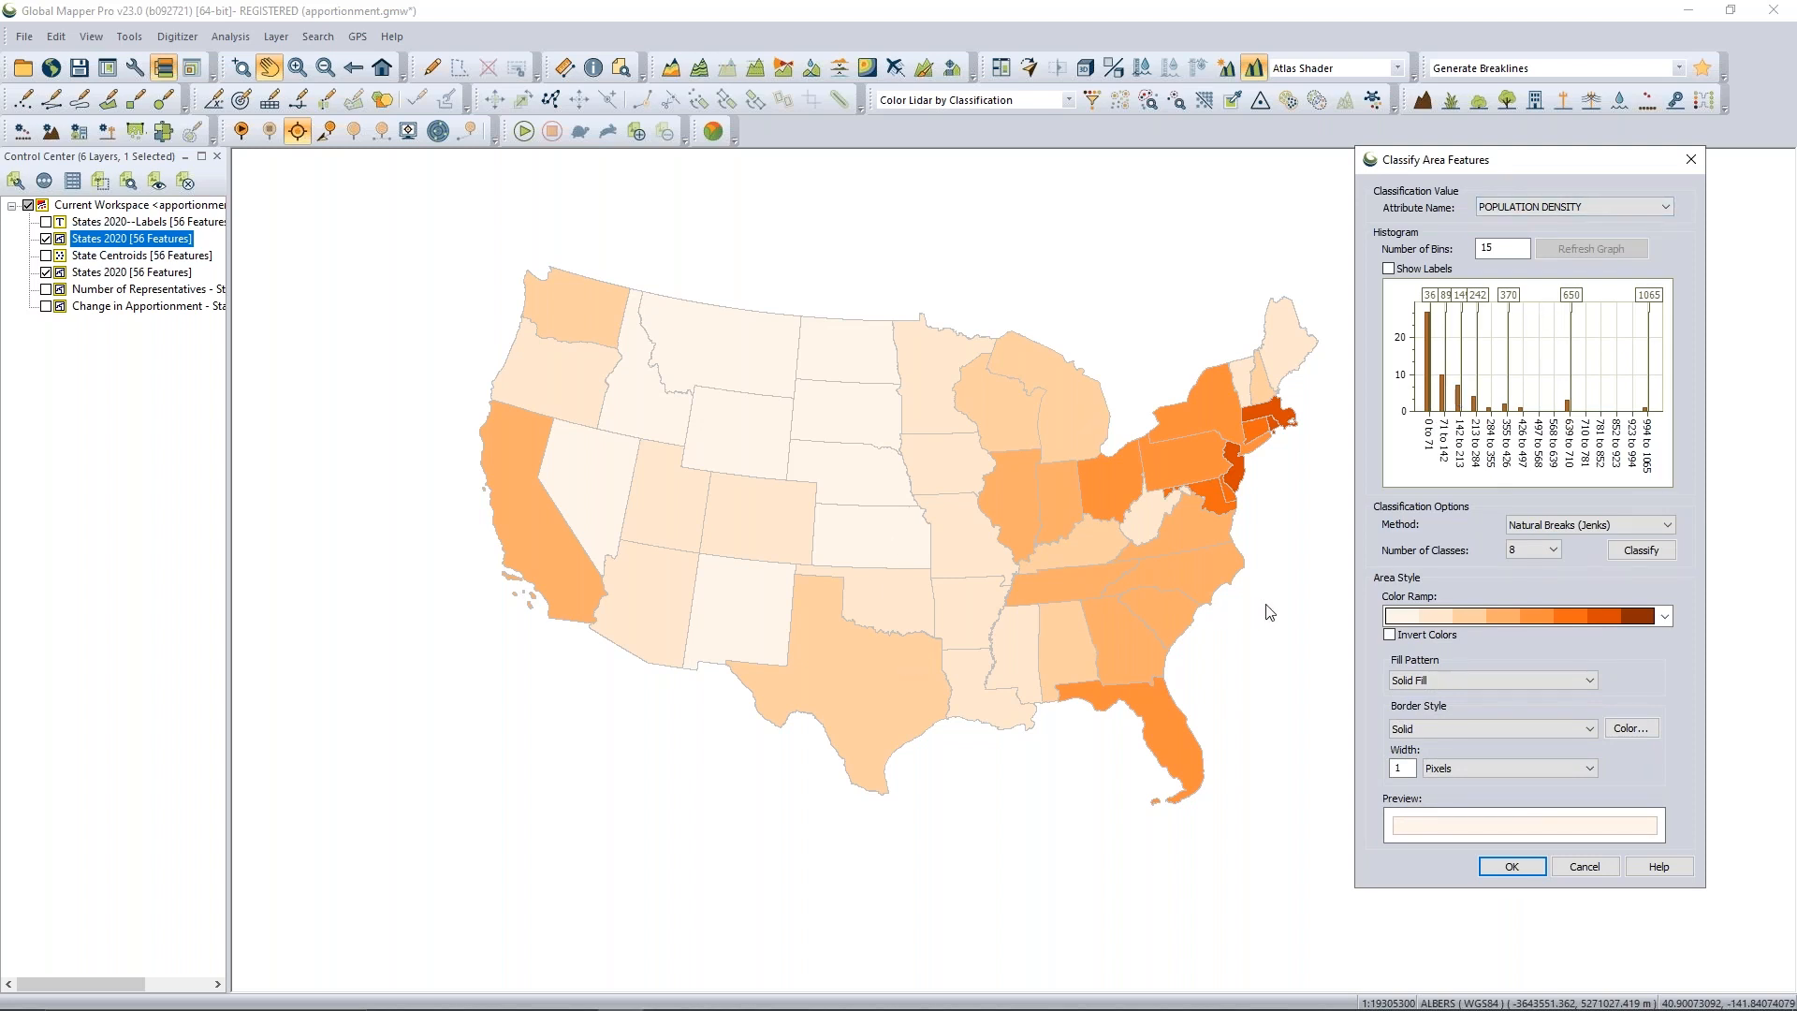
click(1585, 868)
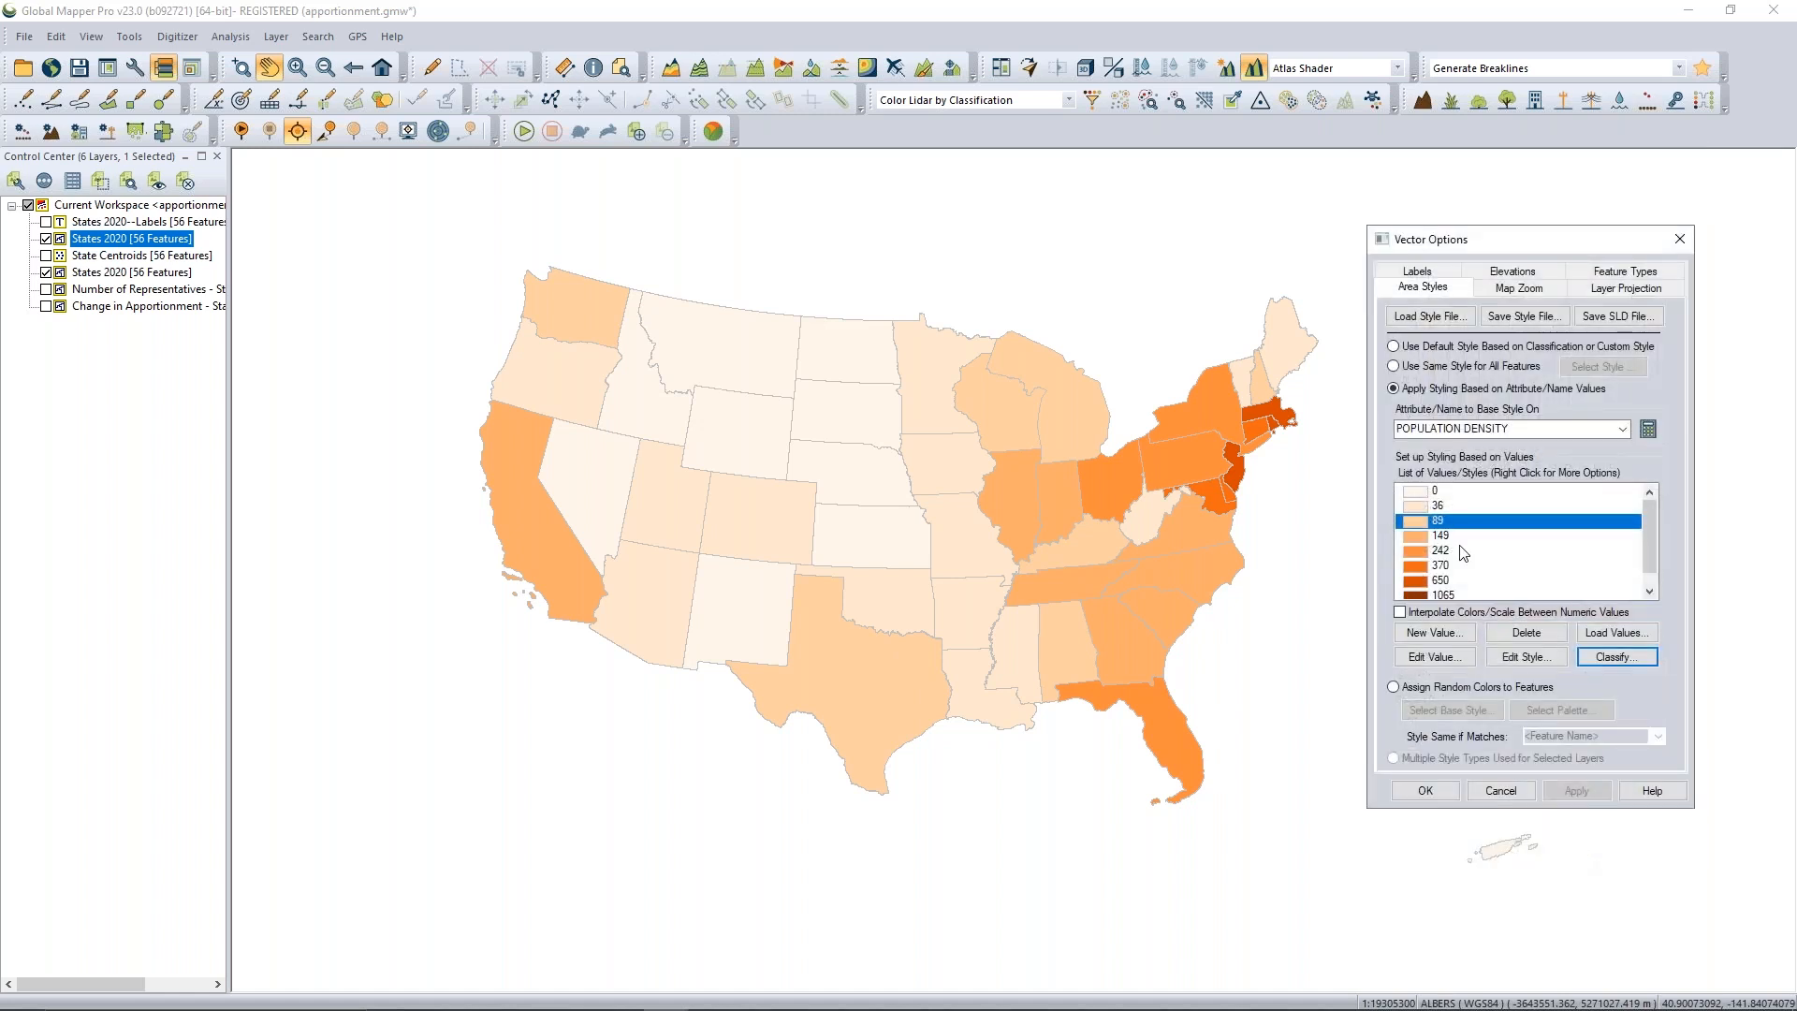
Delete all the population density values and styles from the layer's list of styled values.
click(1452, 489)
drag(1648, 515, 1648, 528)
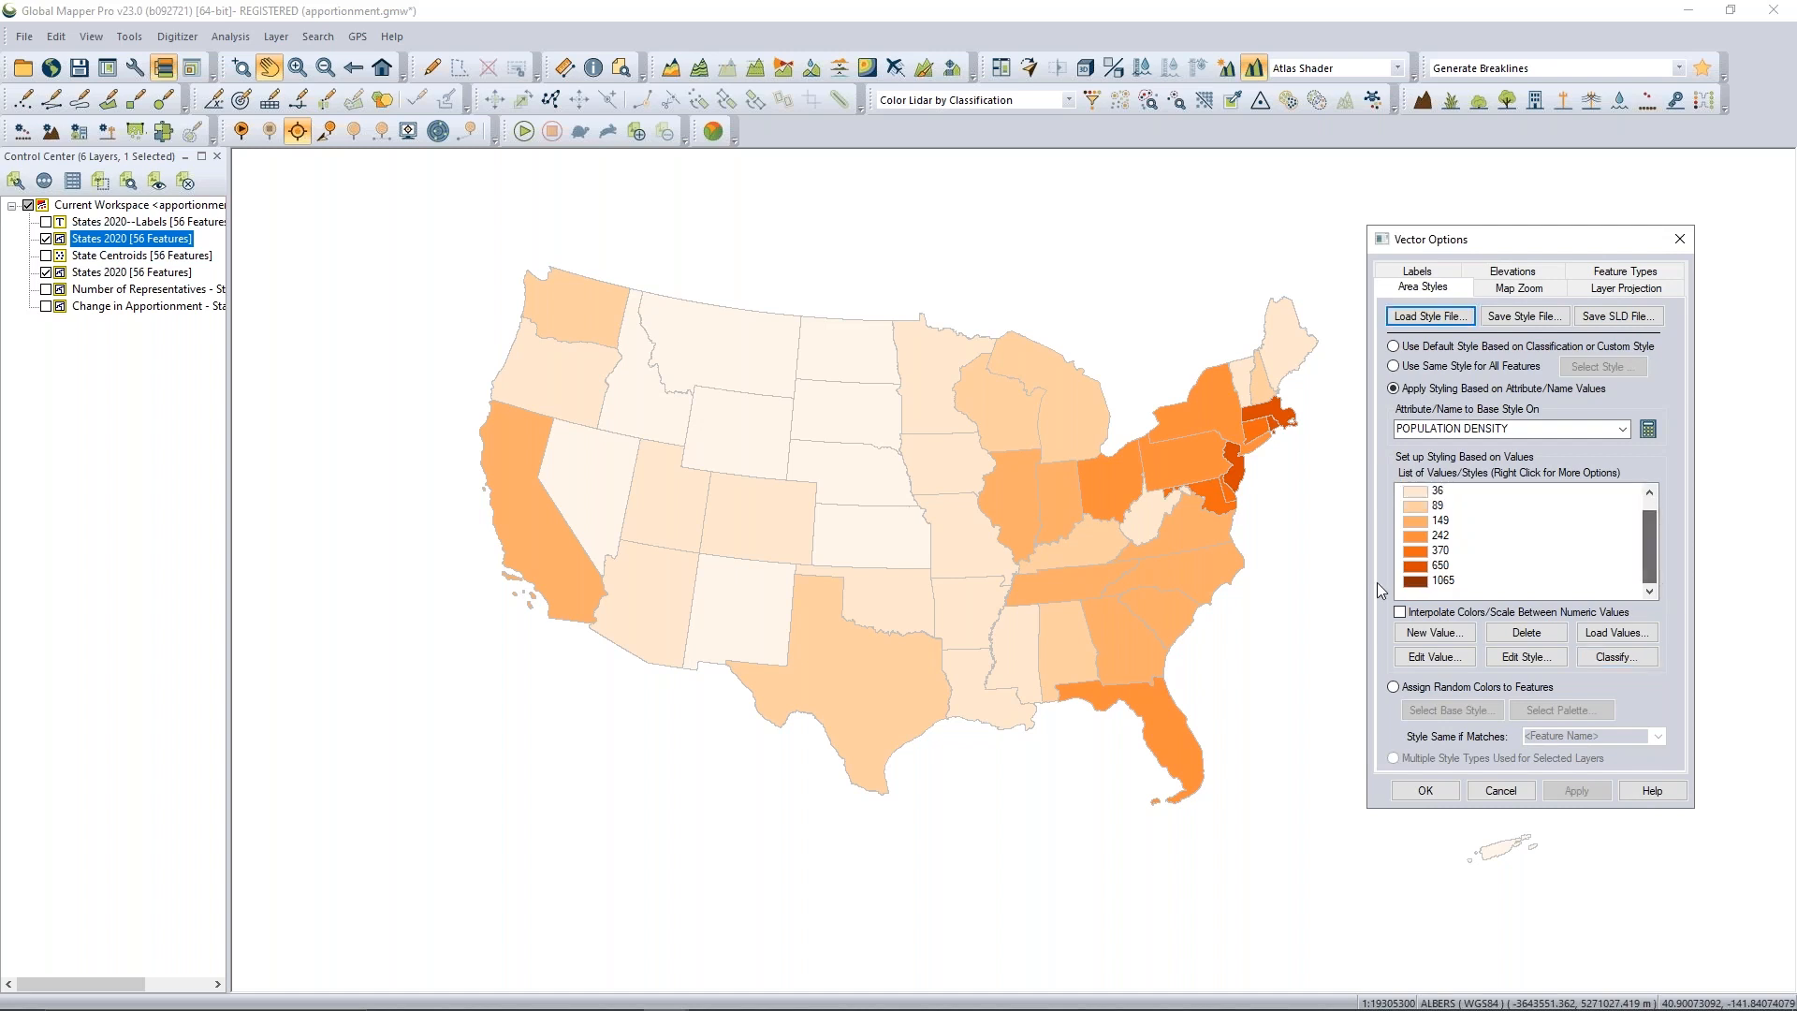
shift+click(1435, 582)
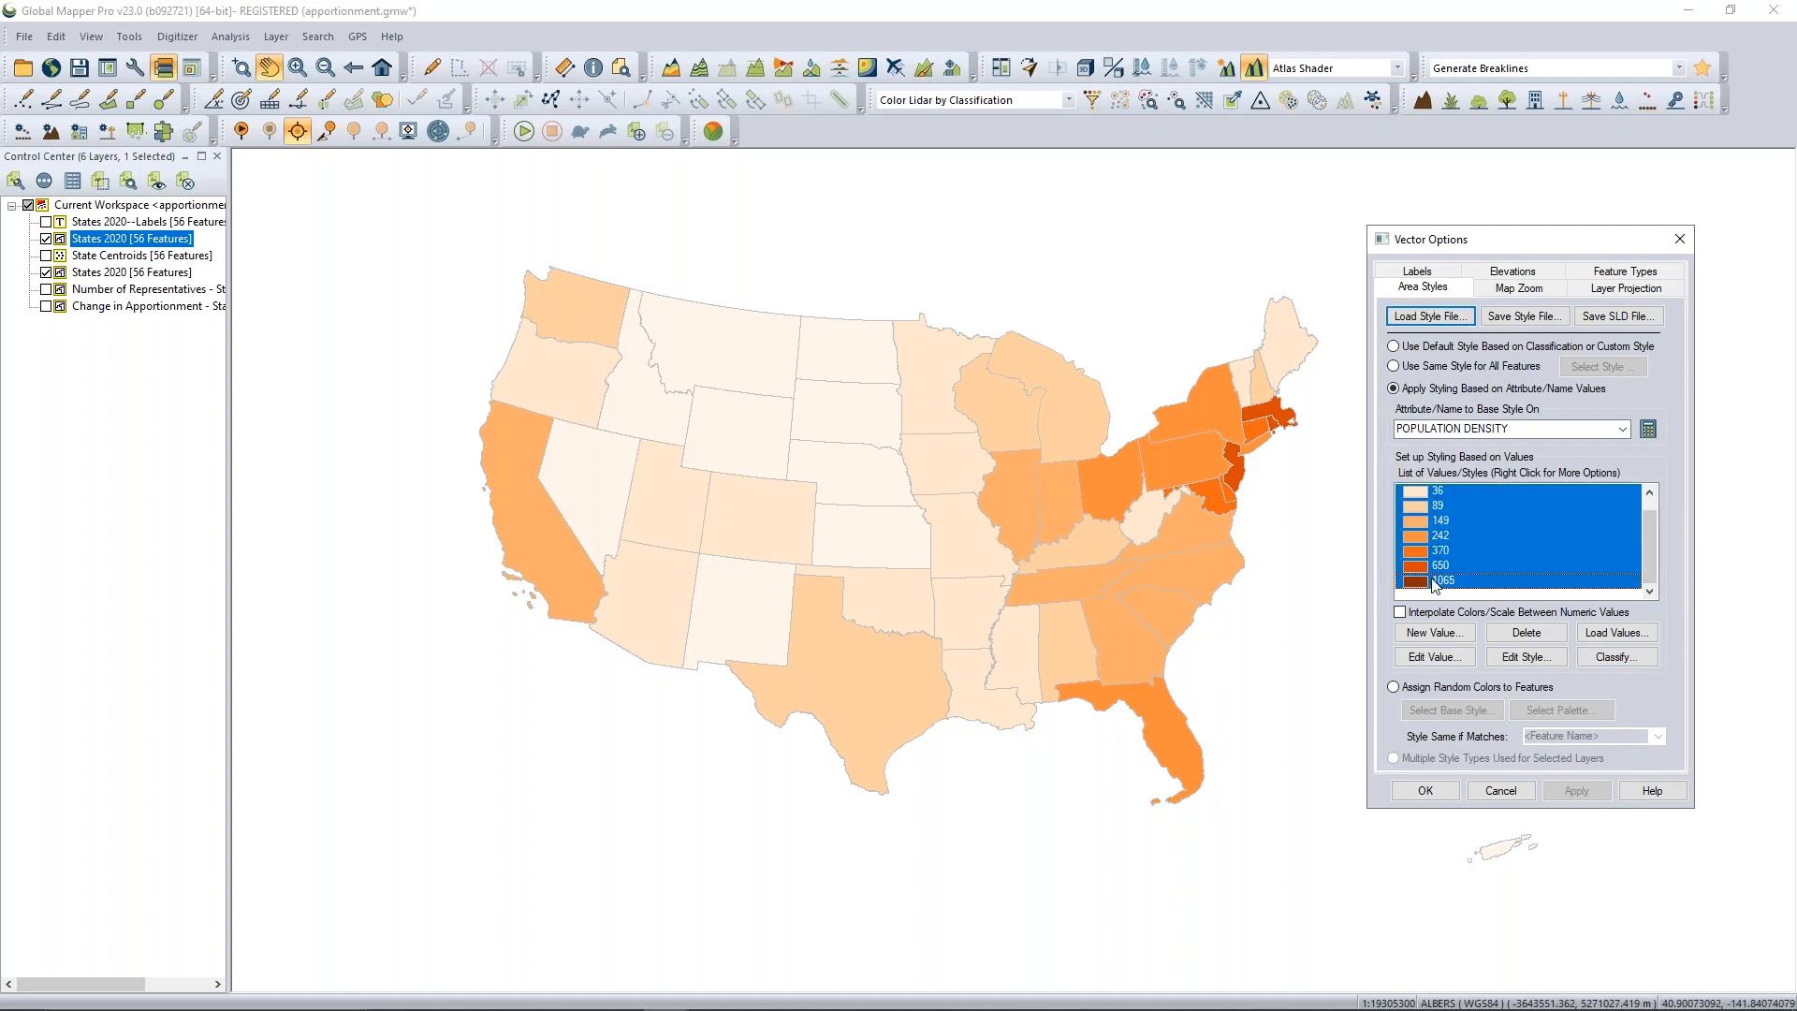
click(1520, 635)
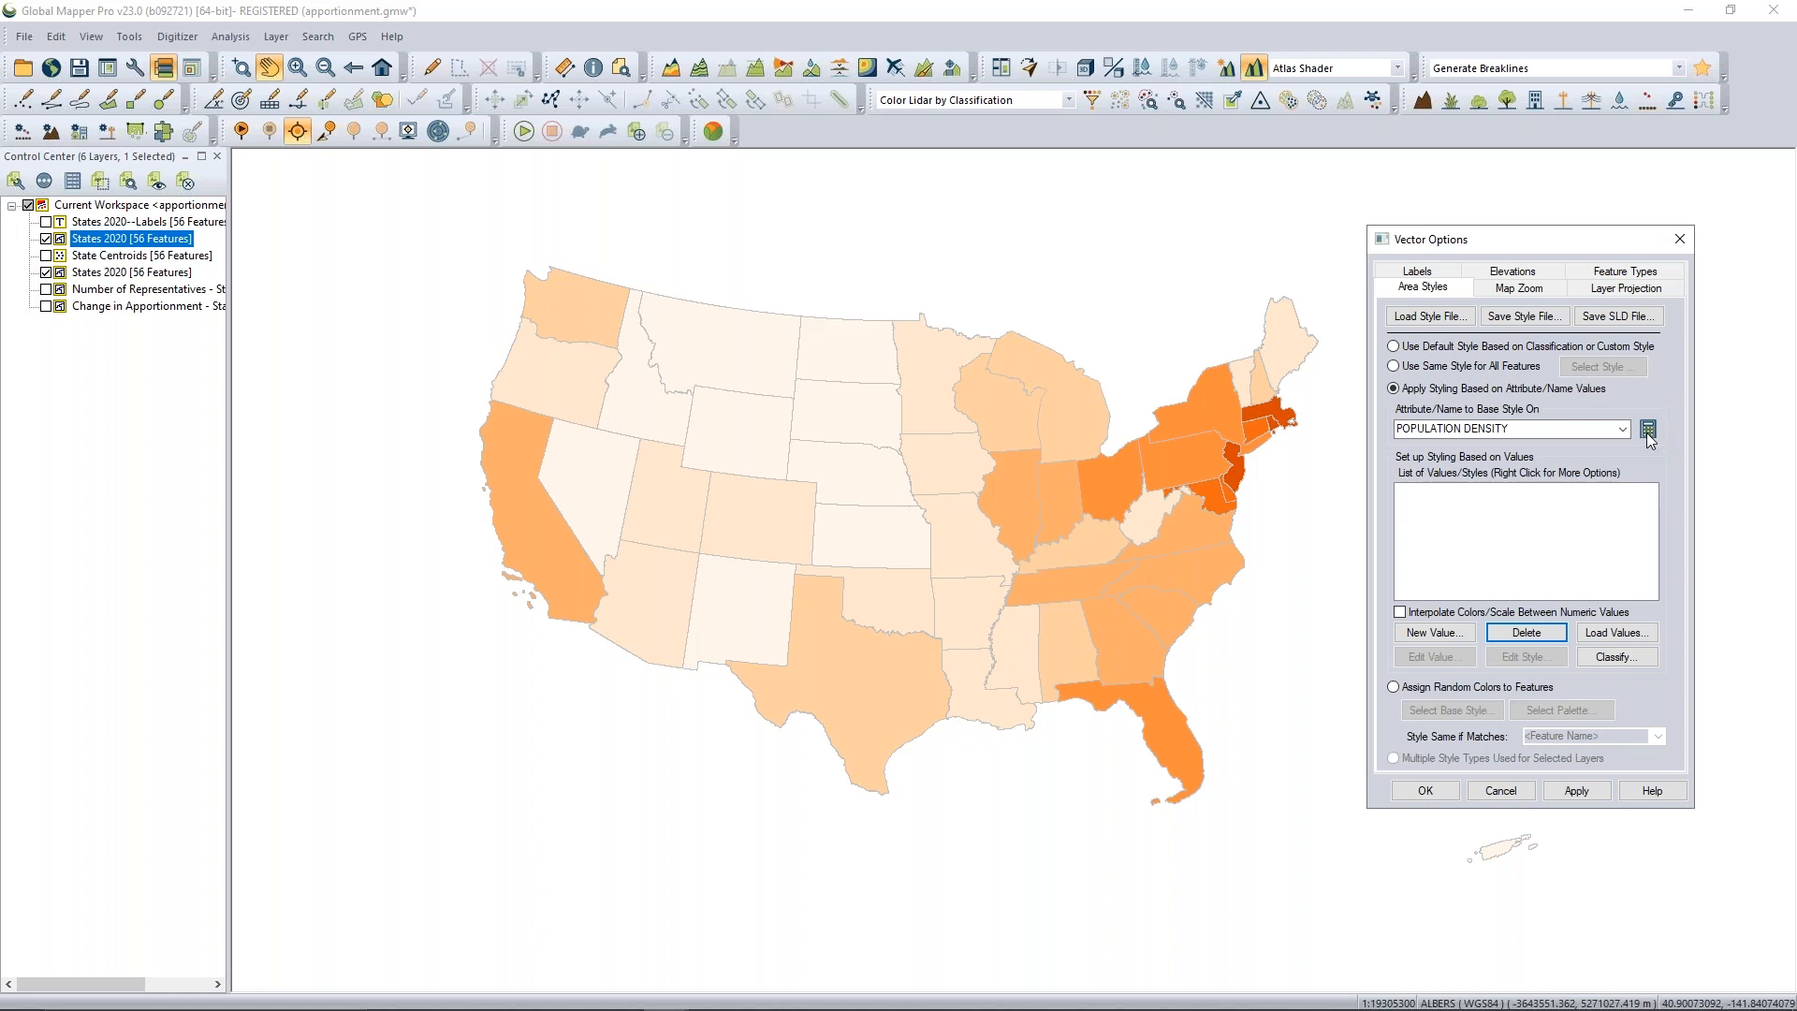
Set up an attribute calculation that assigns its results to a new attribute named Pop per representative.
click(1647, 429)
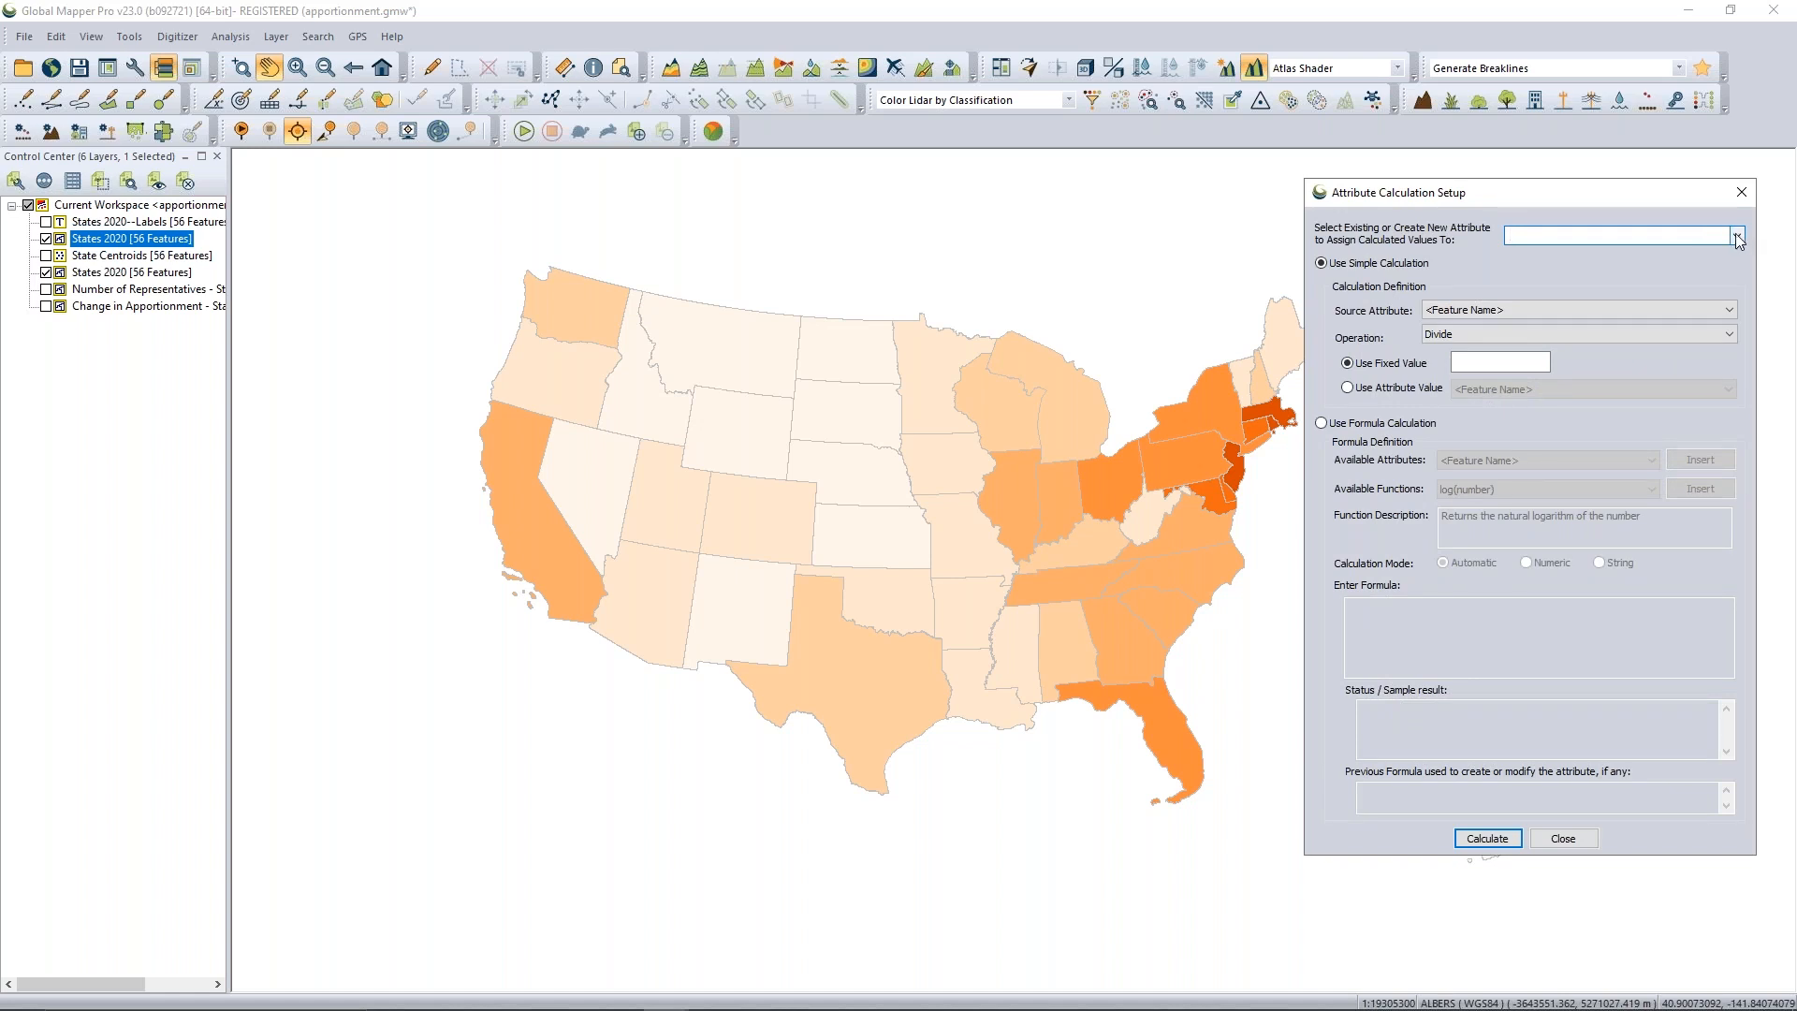
click(1738, 240)
click(1666, 236)
text(op per represensativeenta)
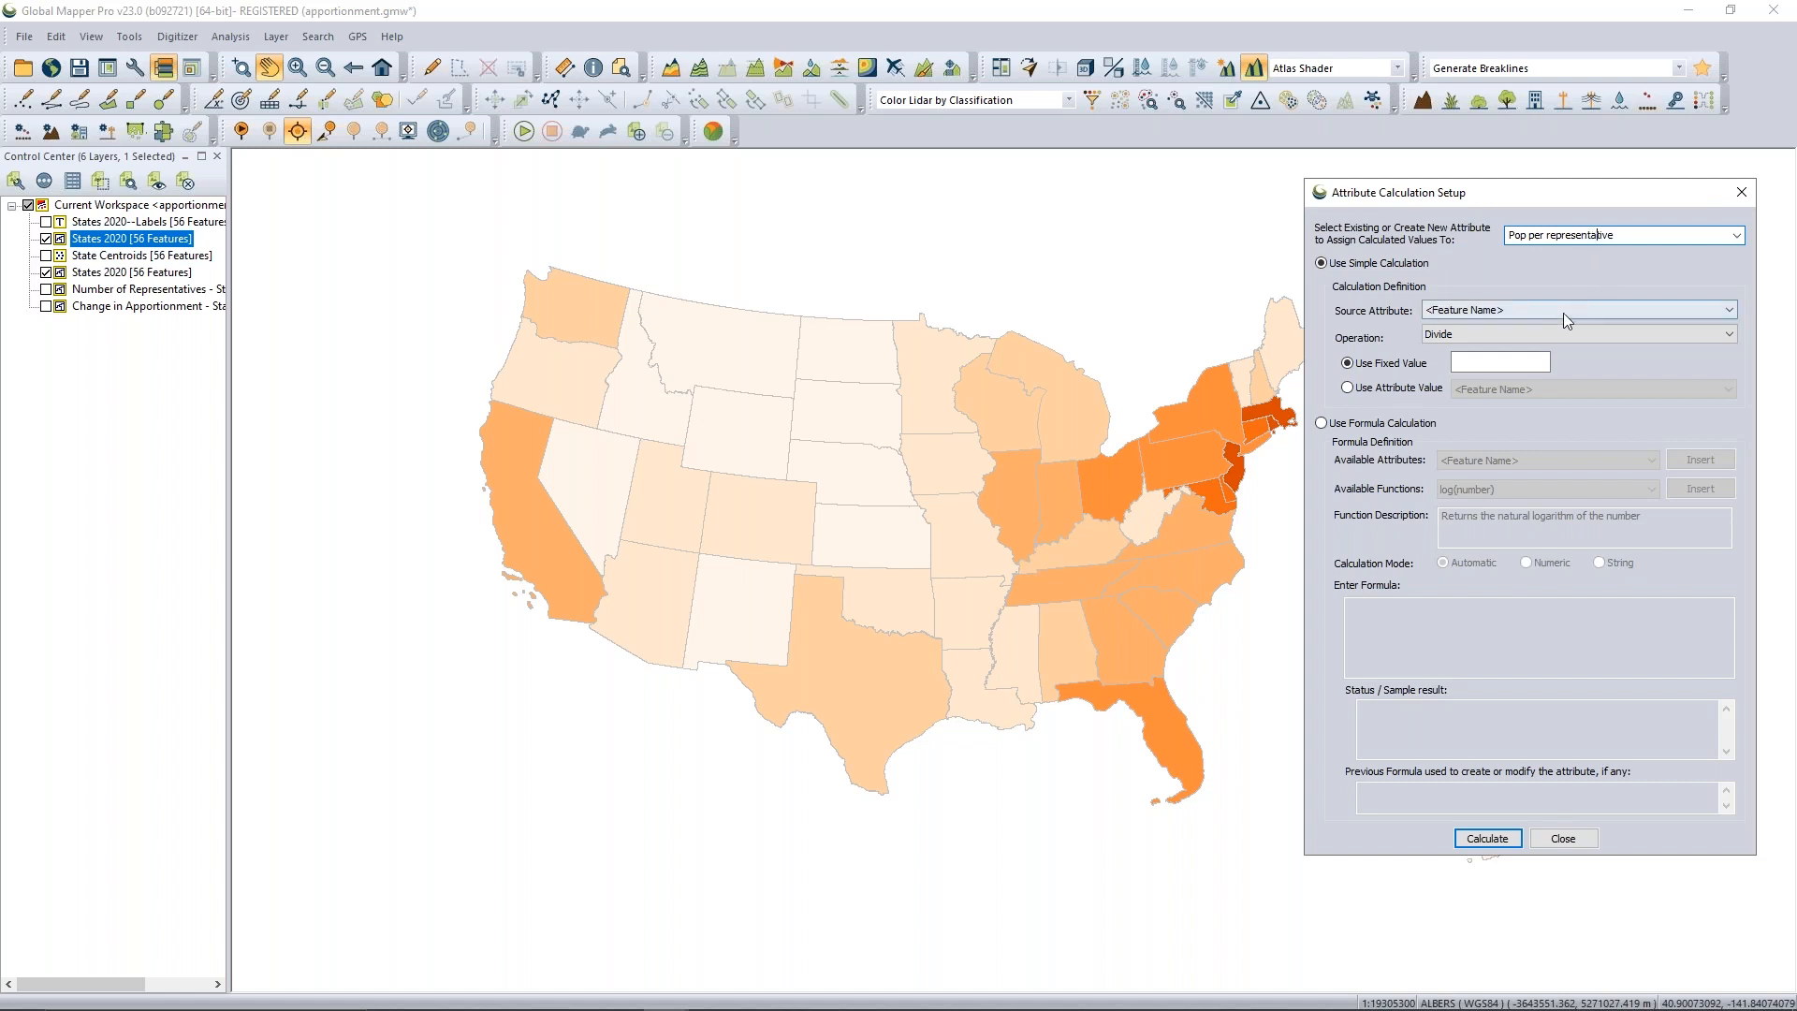
Calculate the new attribute by dividing APPORTIONMENT POPULATION (APRIL 1, 2020) by the number of apportioned representatives, then close the calculation setup.
click(1531, 313)
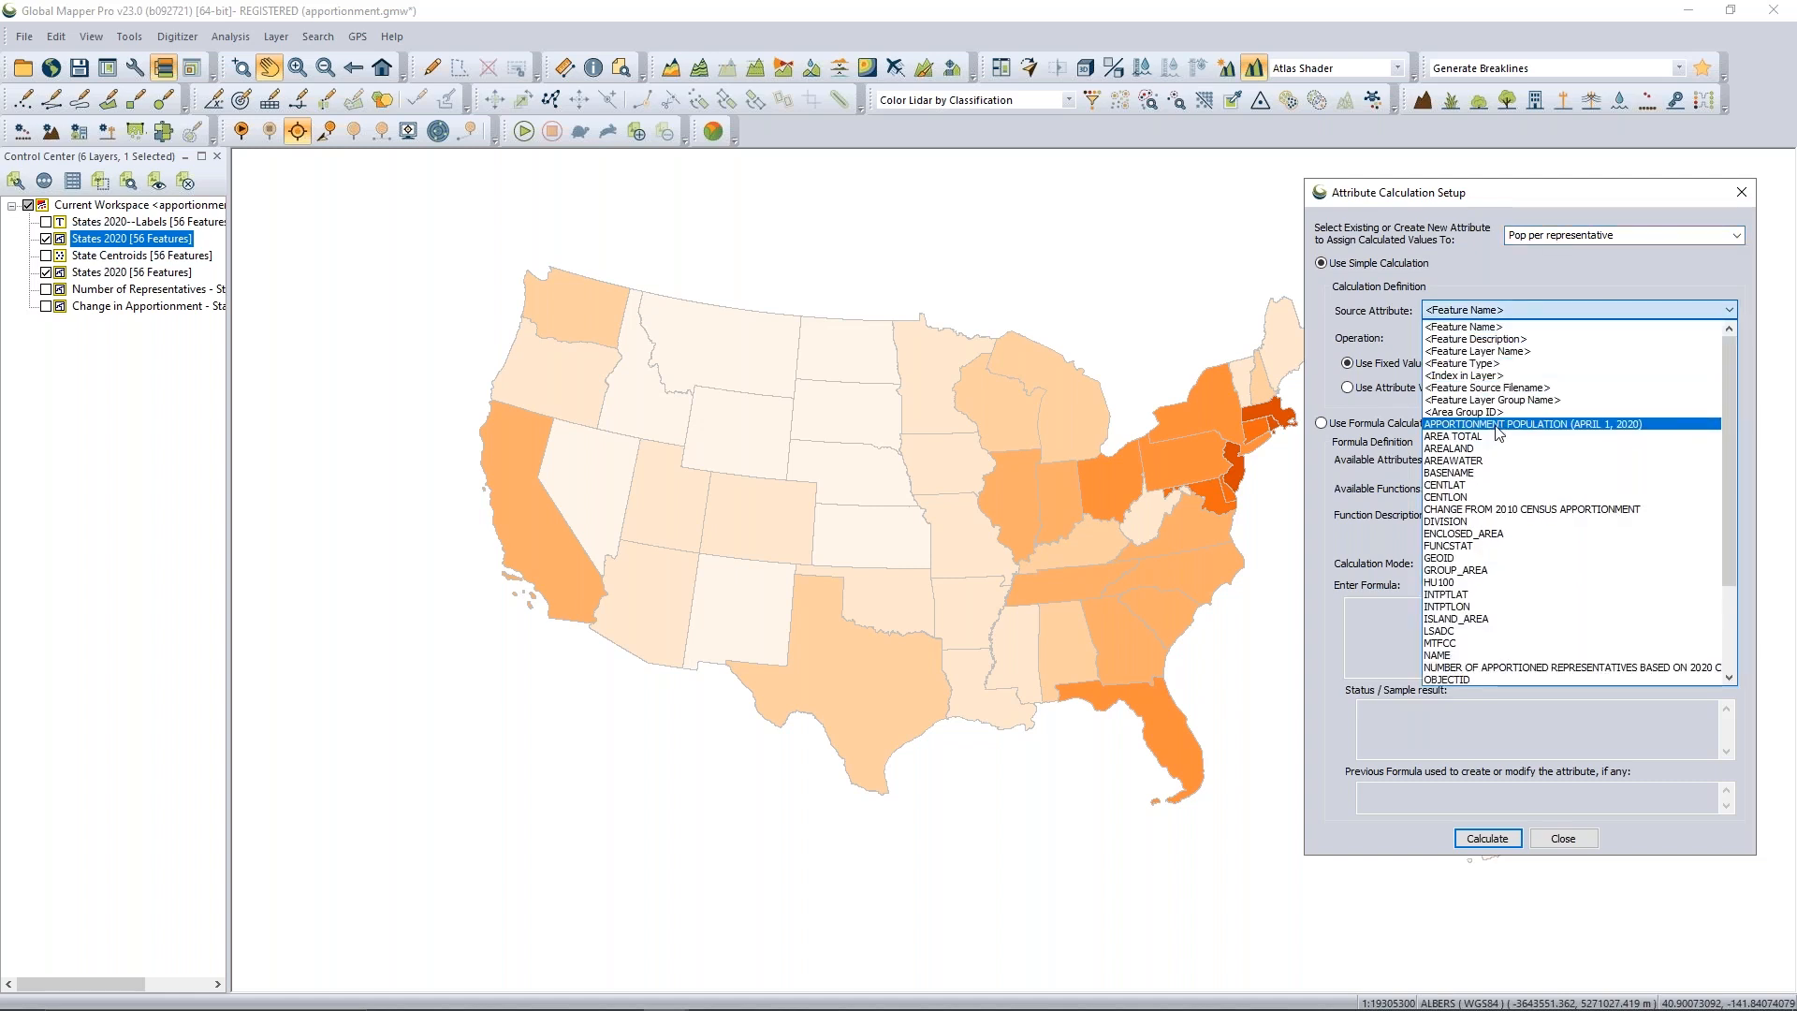
click(1498, 426)
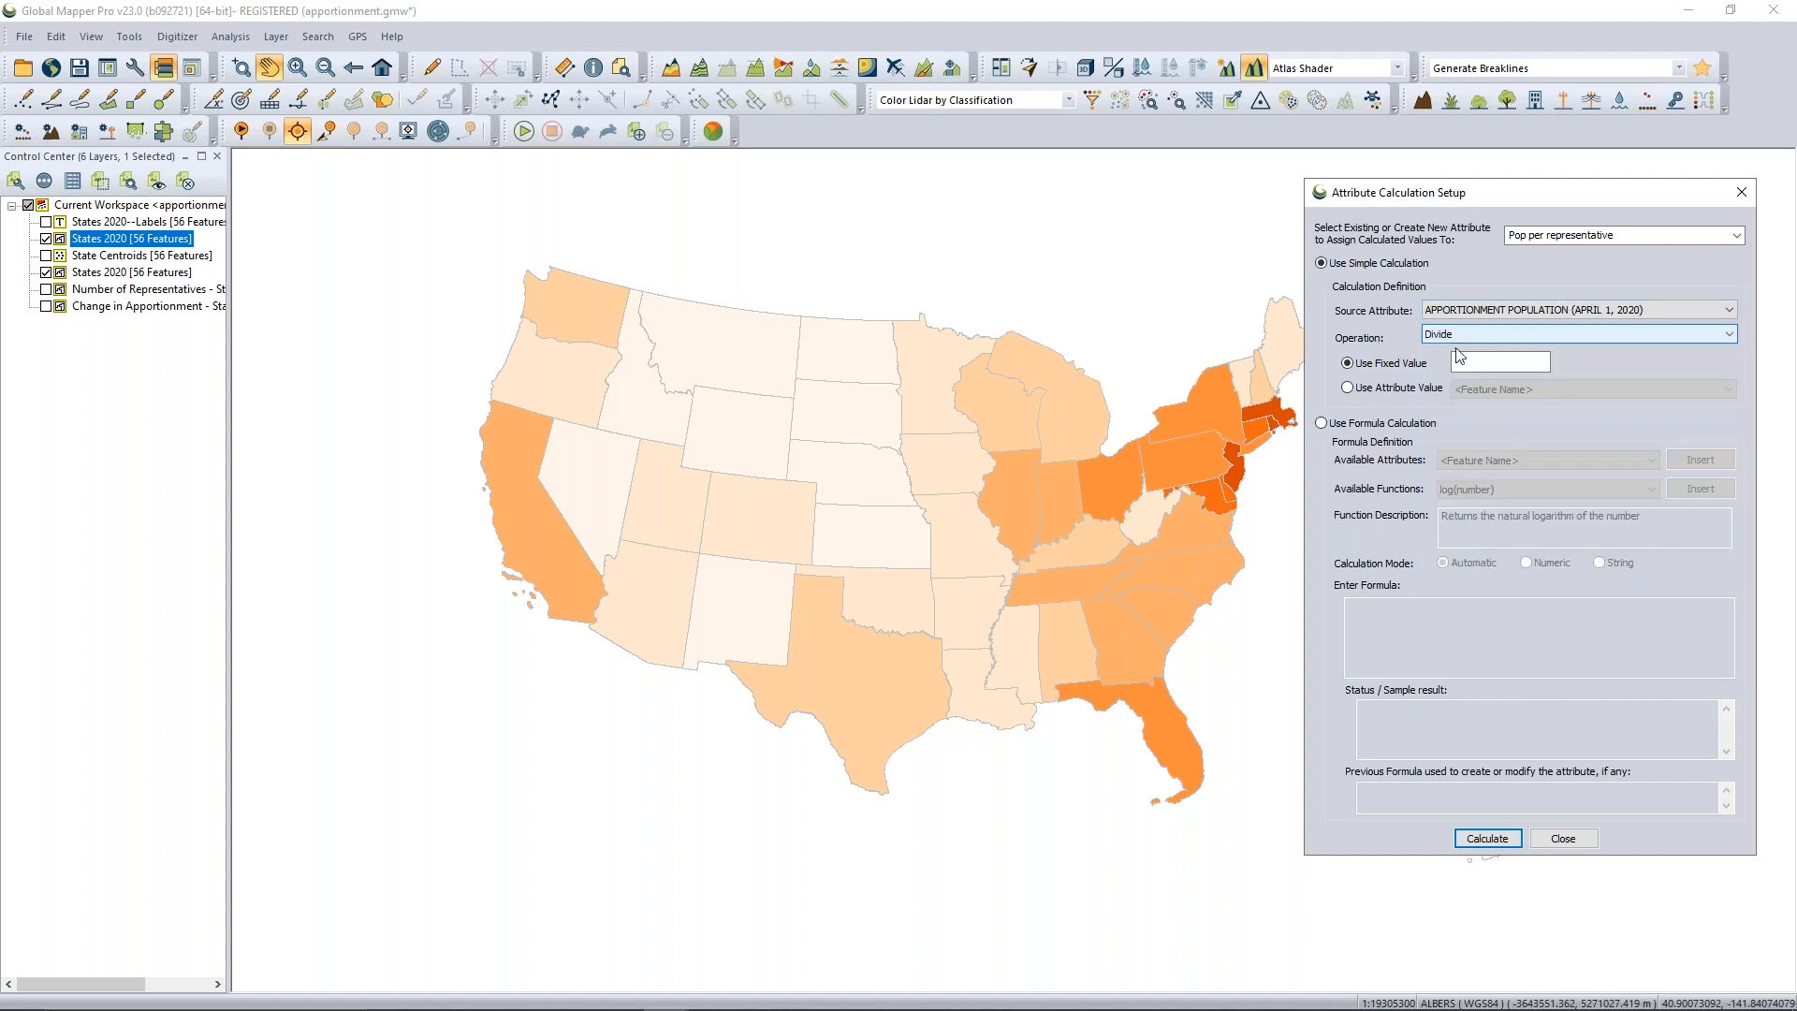
click(1404, 388)
click(1521, 389)
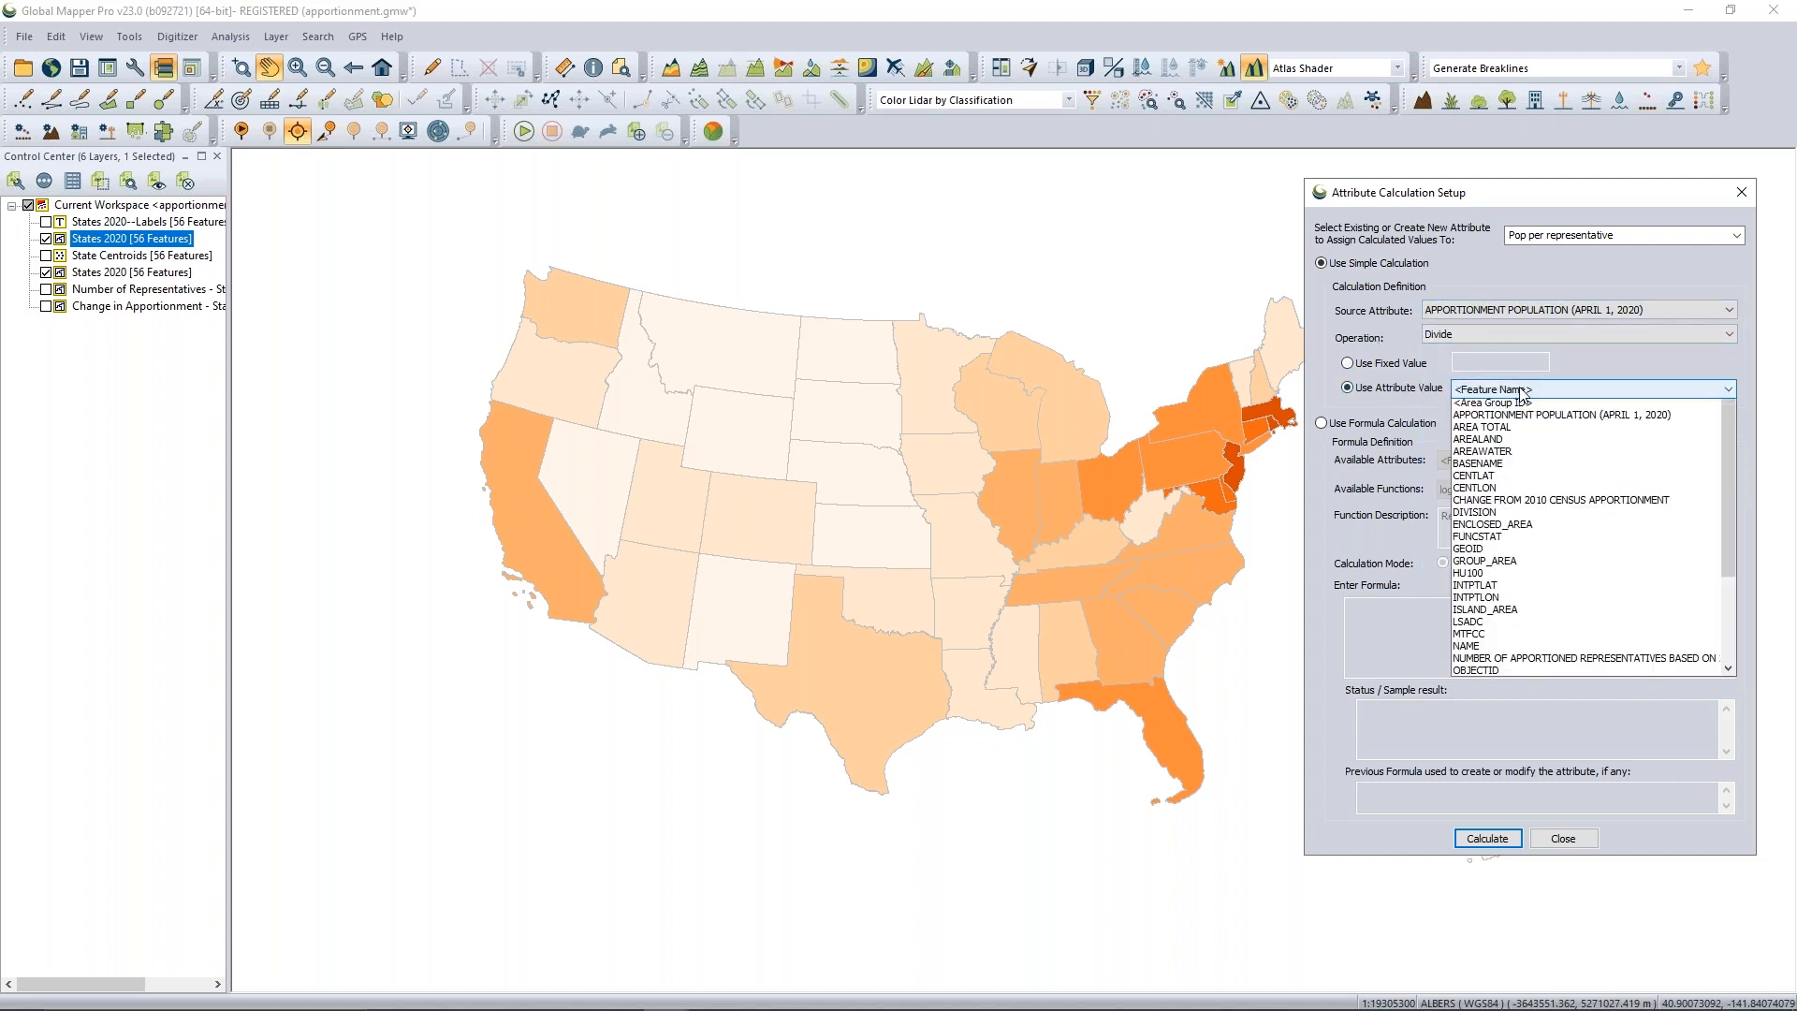
click(1552, 746)
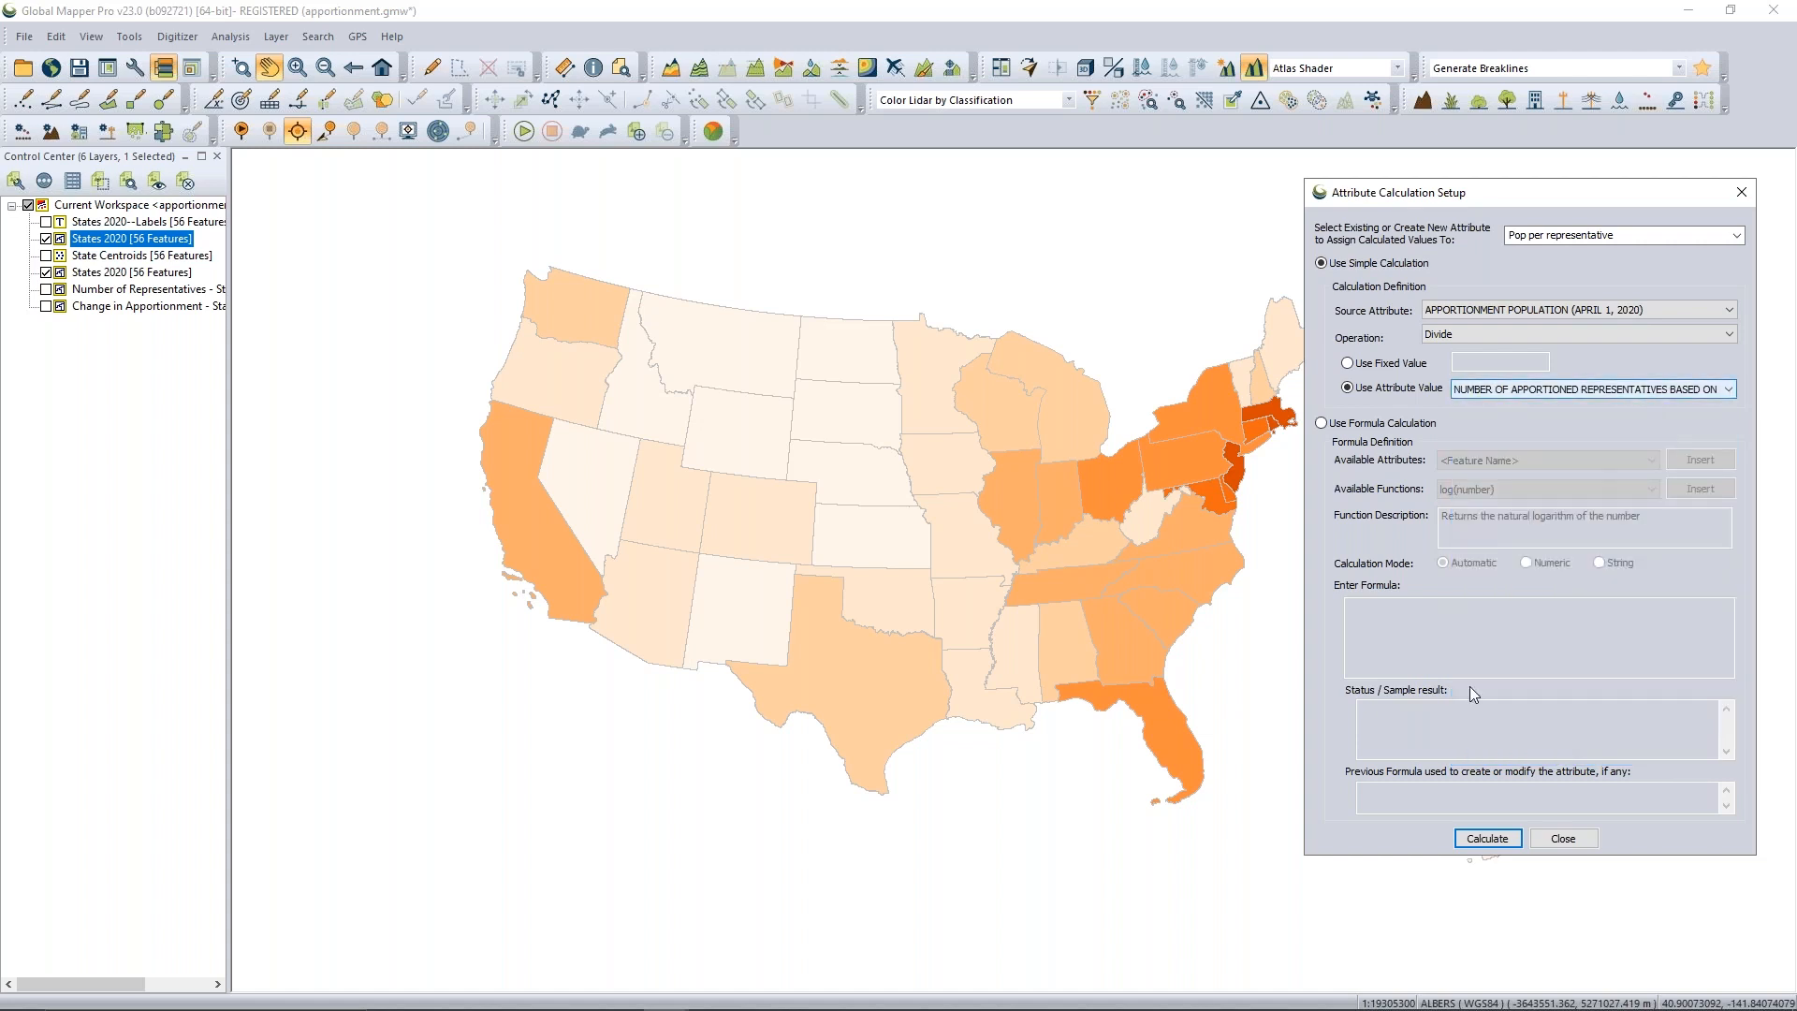
click(1497, 839)
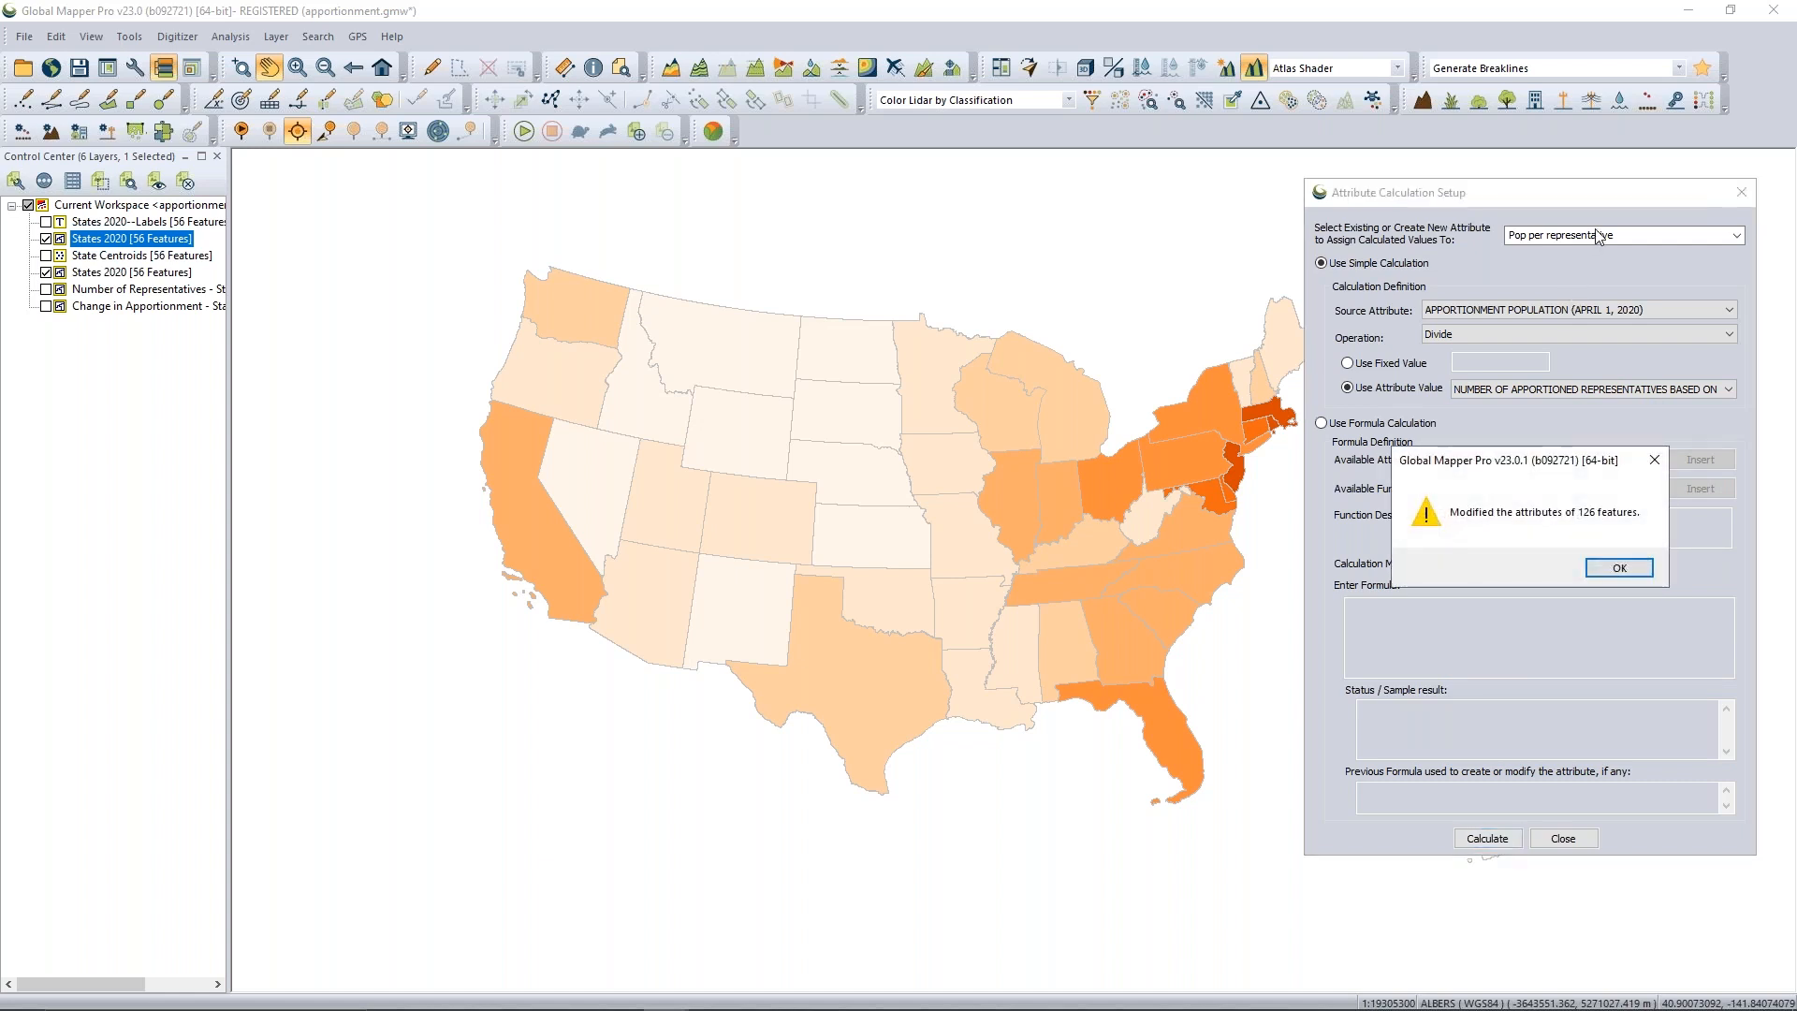
click(1610, 570)
click(1561, 839)
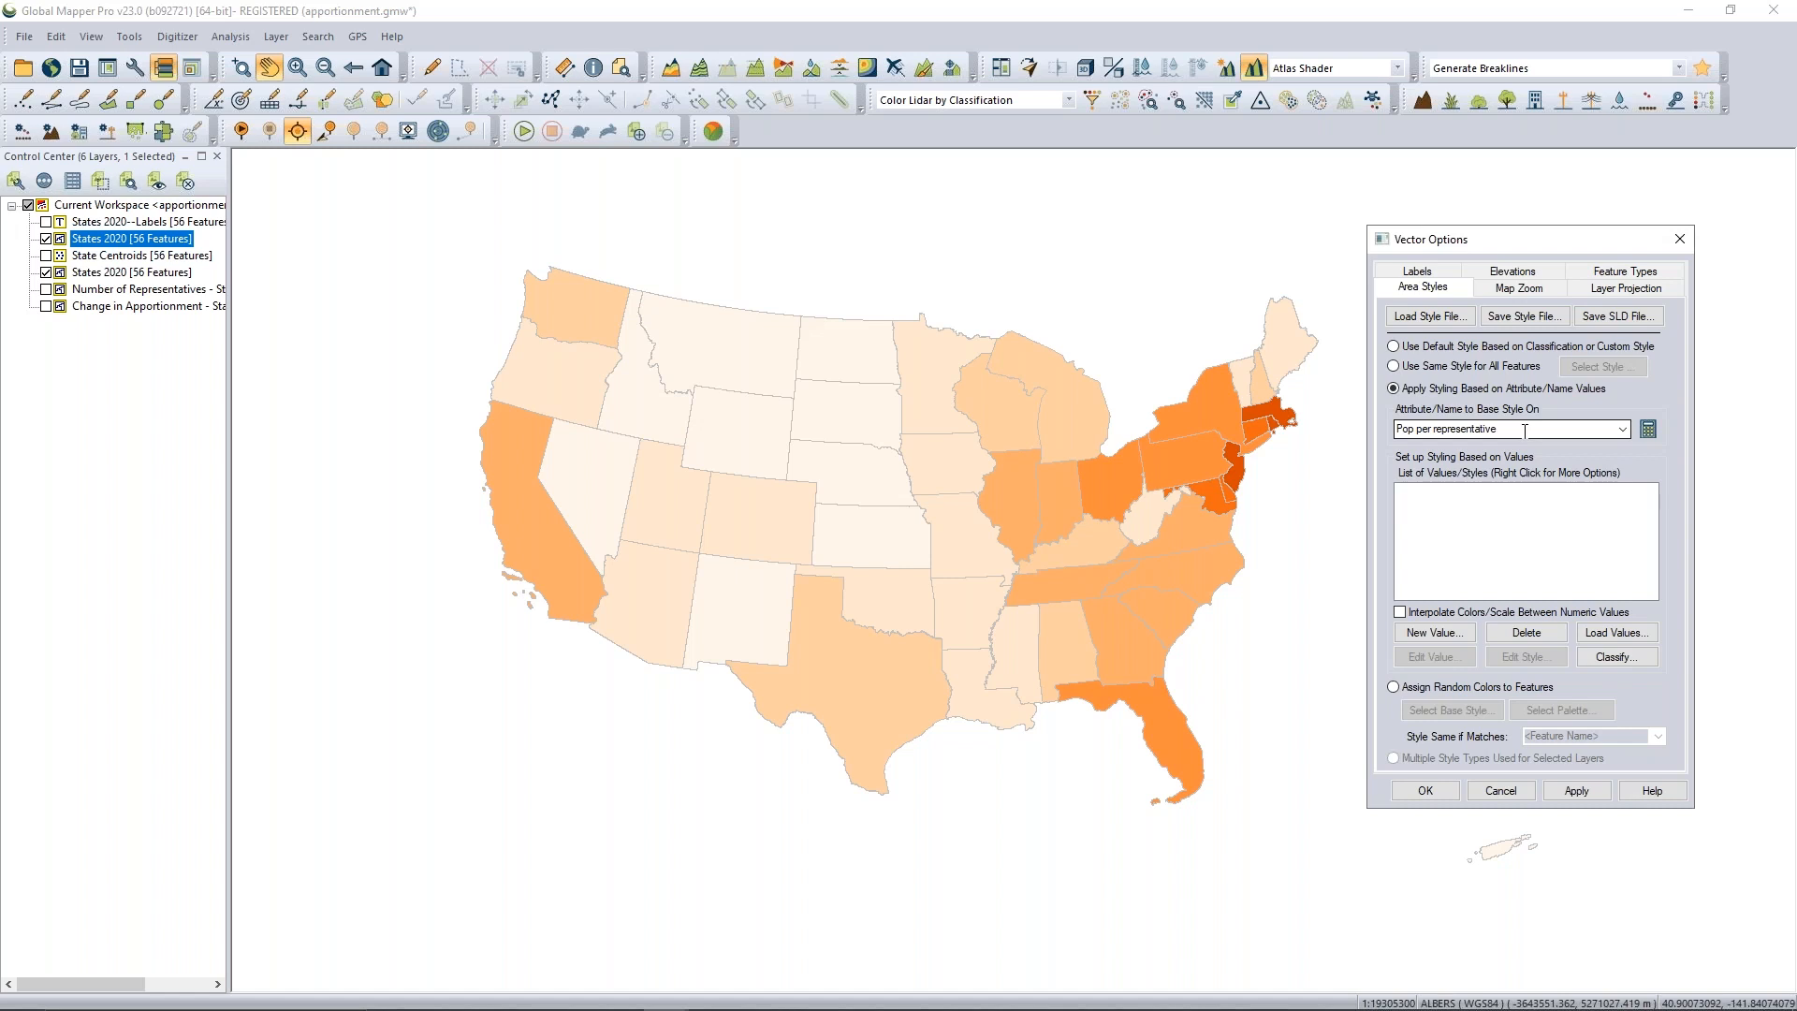
Classify Pop per representative into 6 classes with the Natural Breaks (Jenks) method.
click(1610, 659)
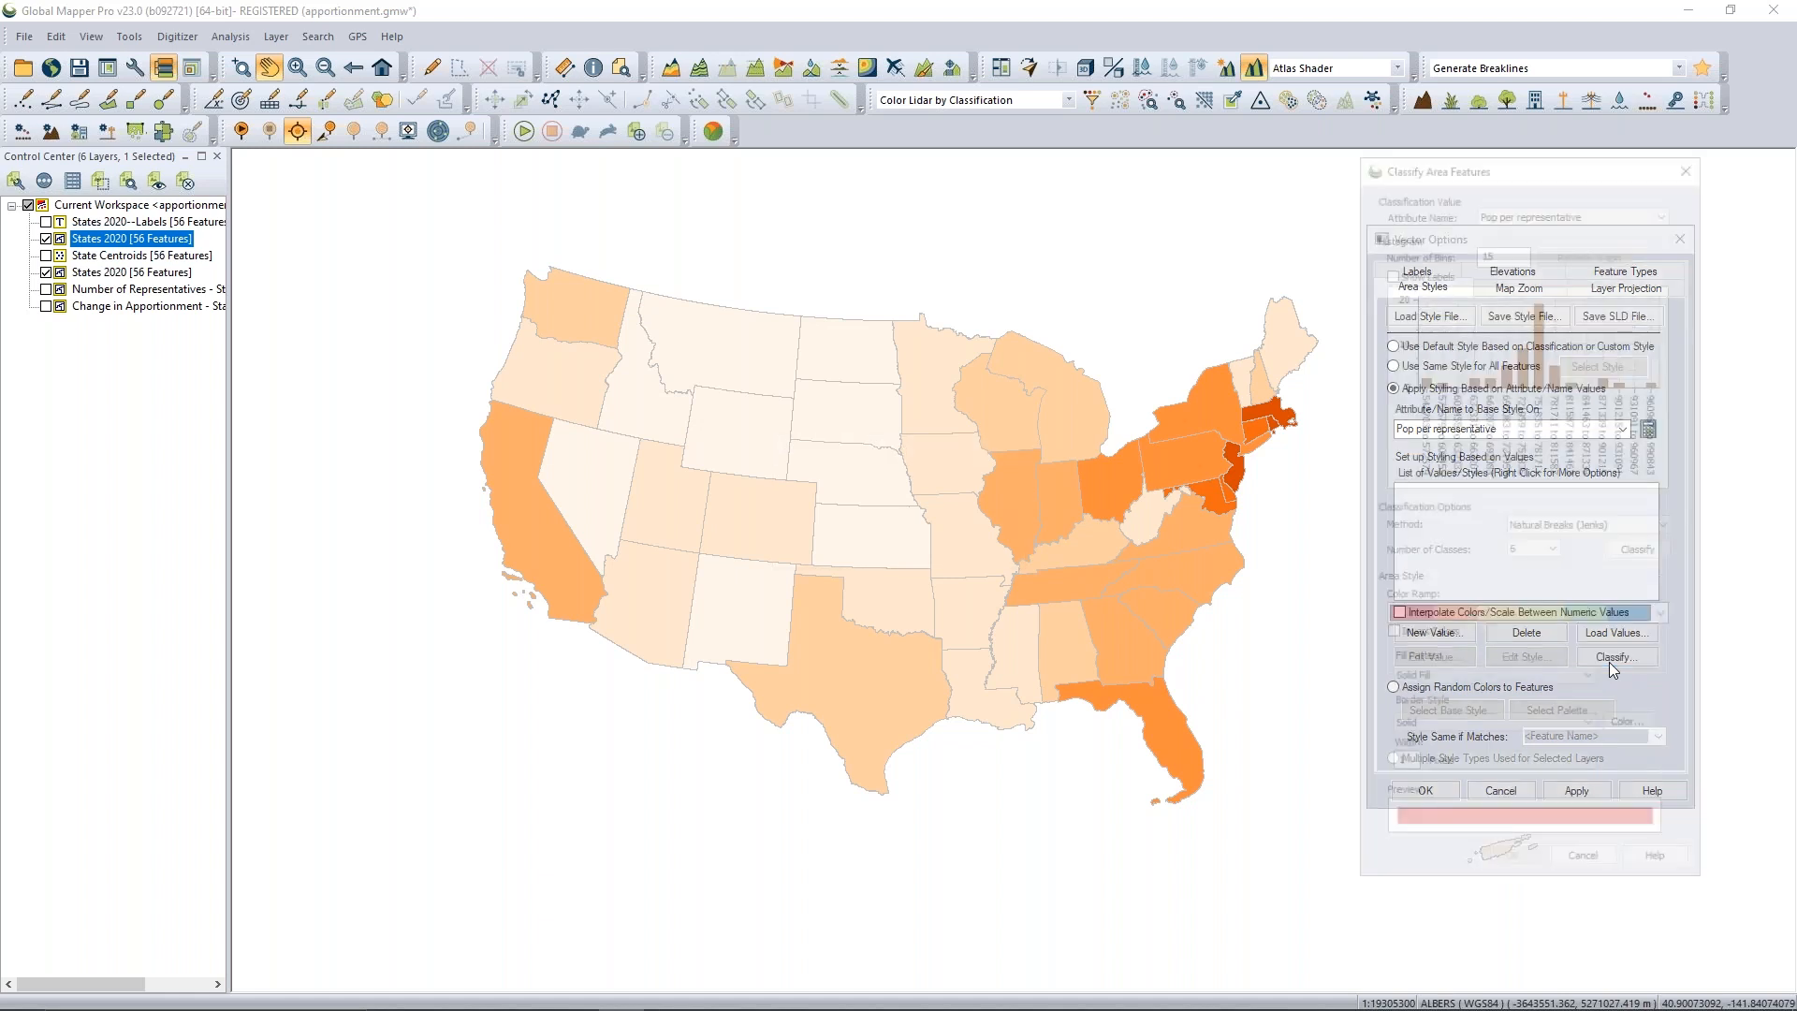
click(1610, 525)
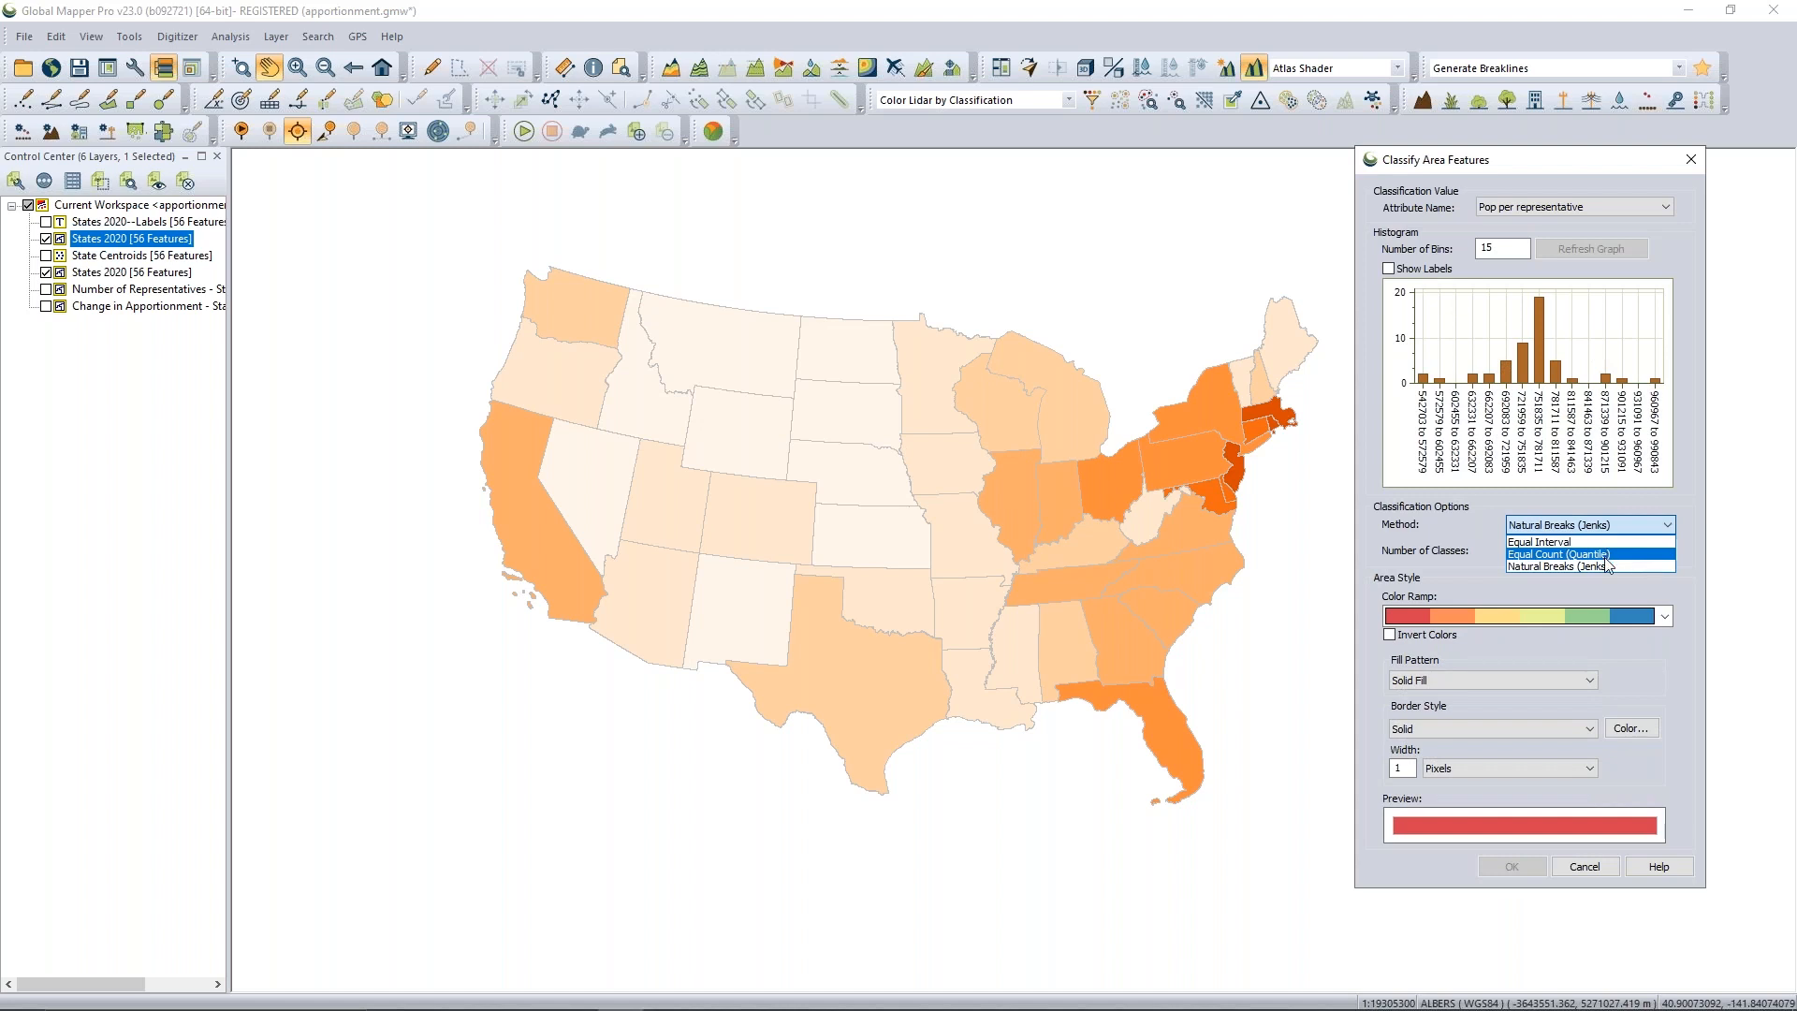
click(1605, 563)
click(1610, 557)
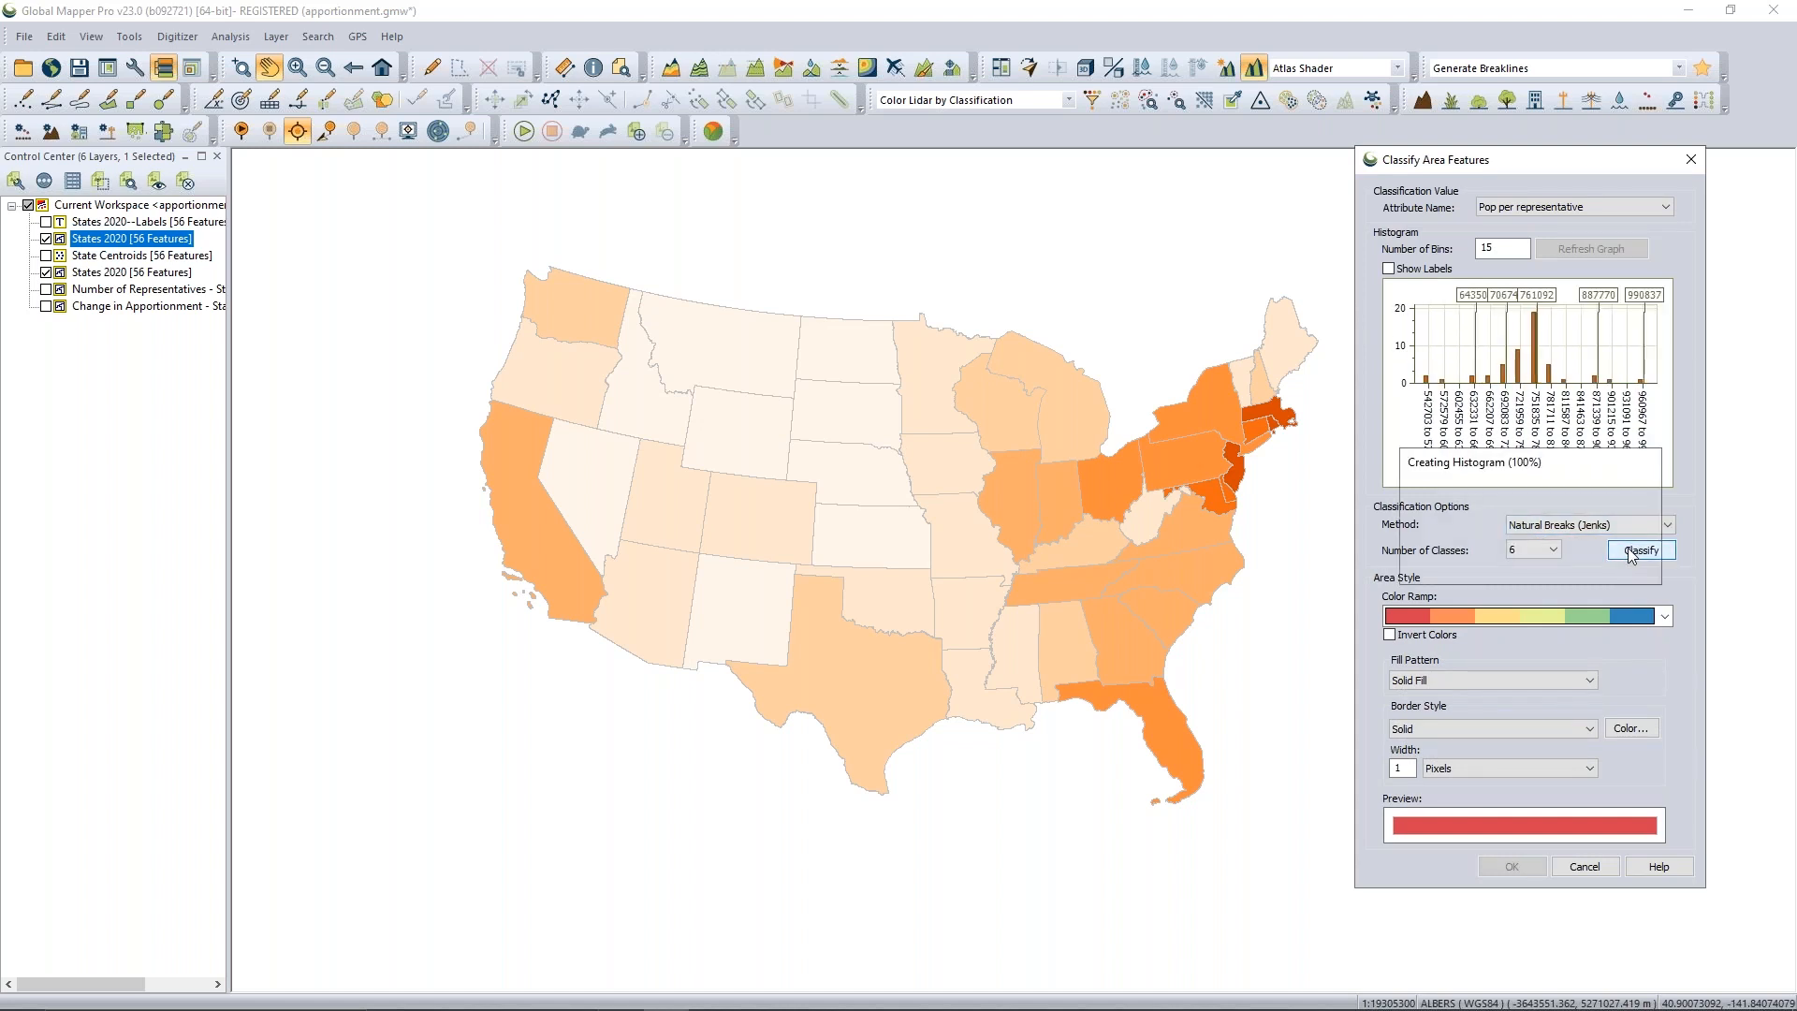
Open the custom color ramp setup for the area style and move its window clear of the classification settings.
click(1665, 616)
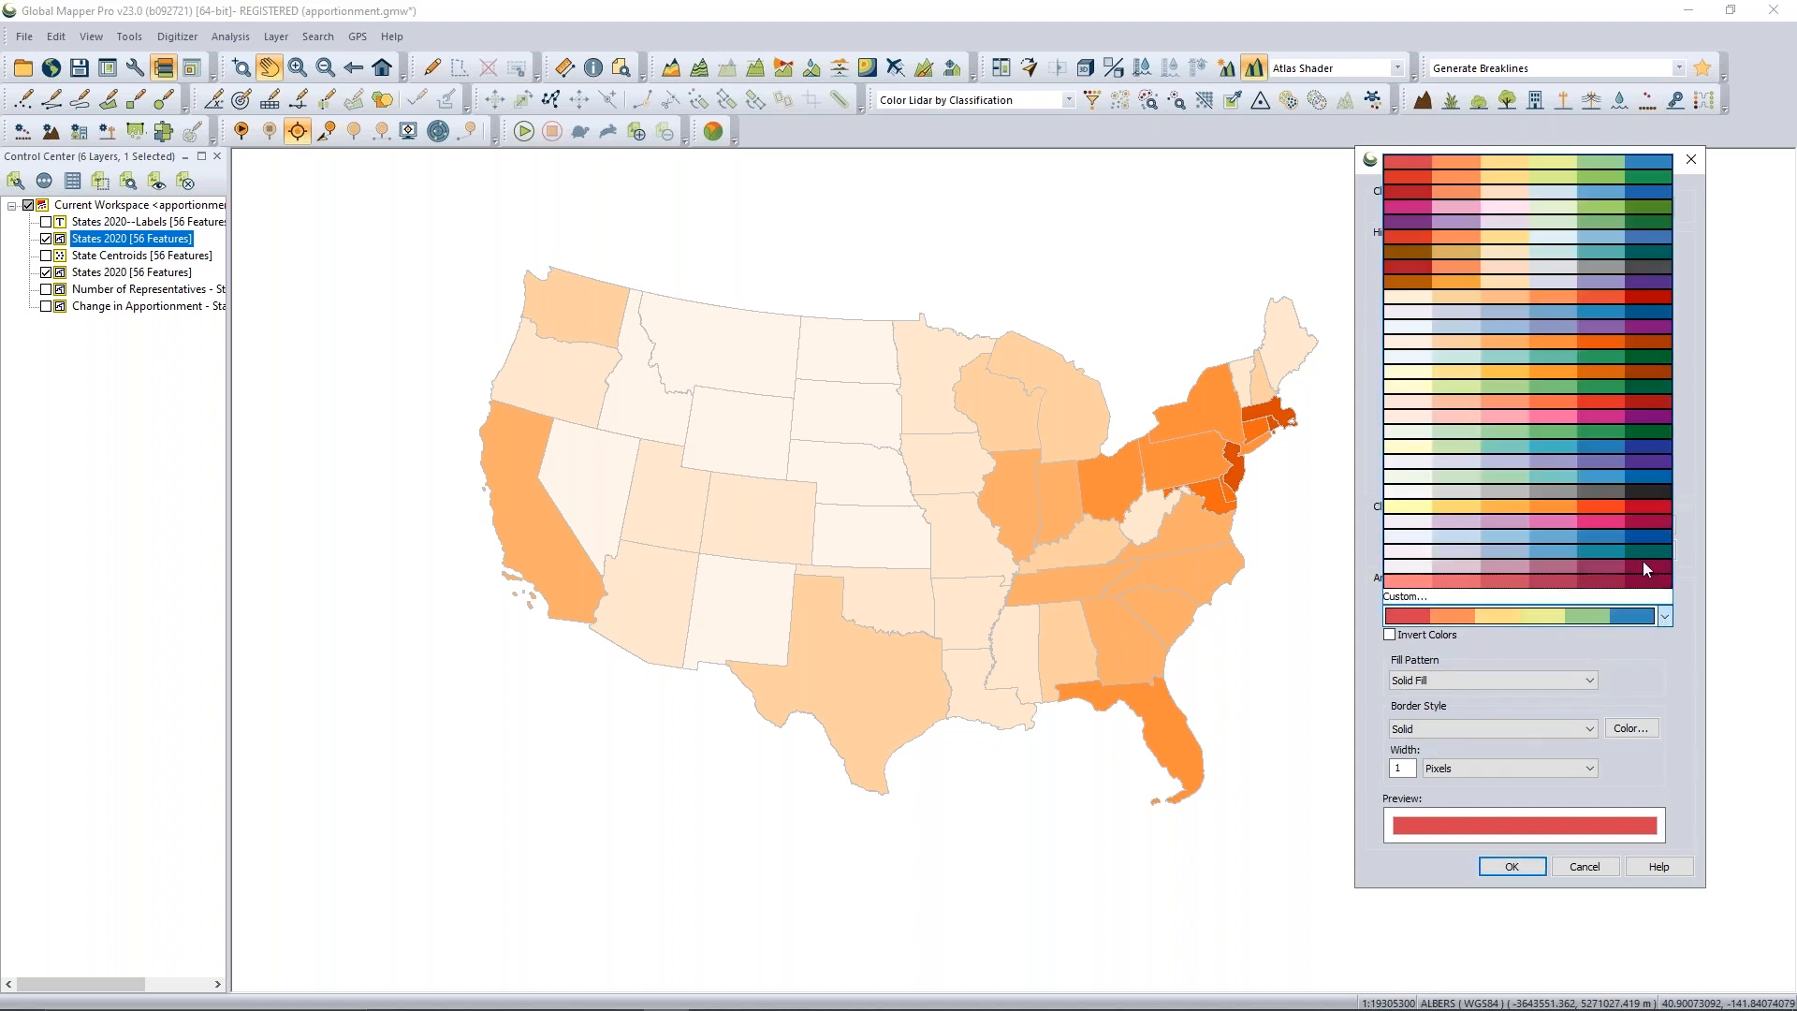
click(1558, 301)
click(1559, 610)
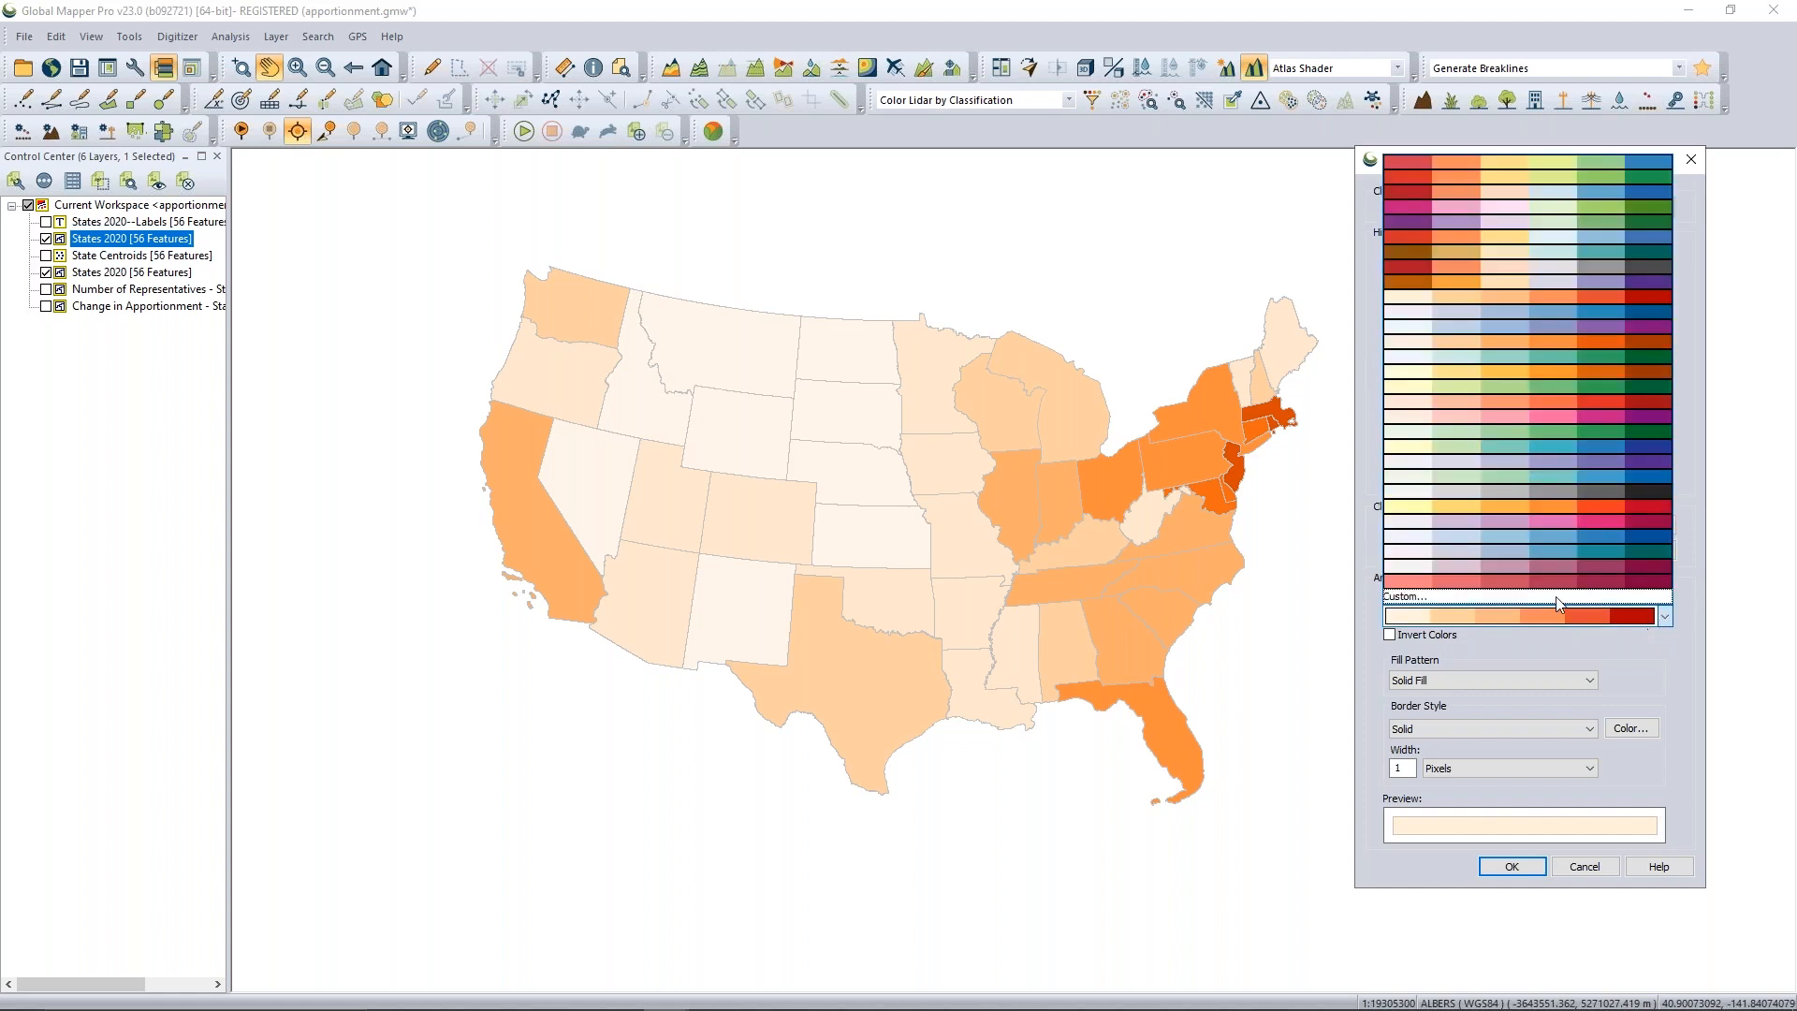
click(1554, 595)
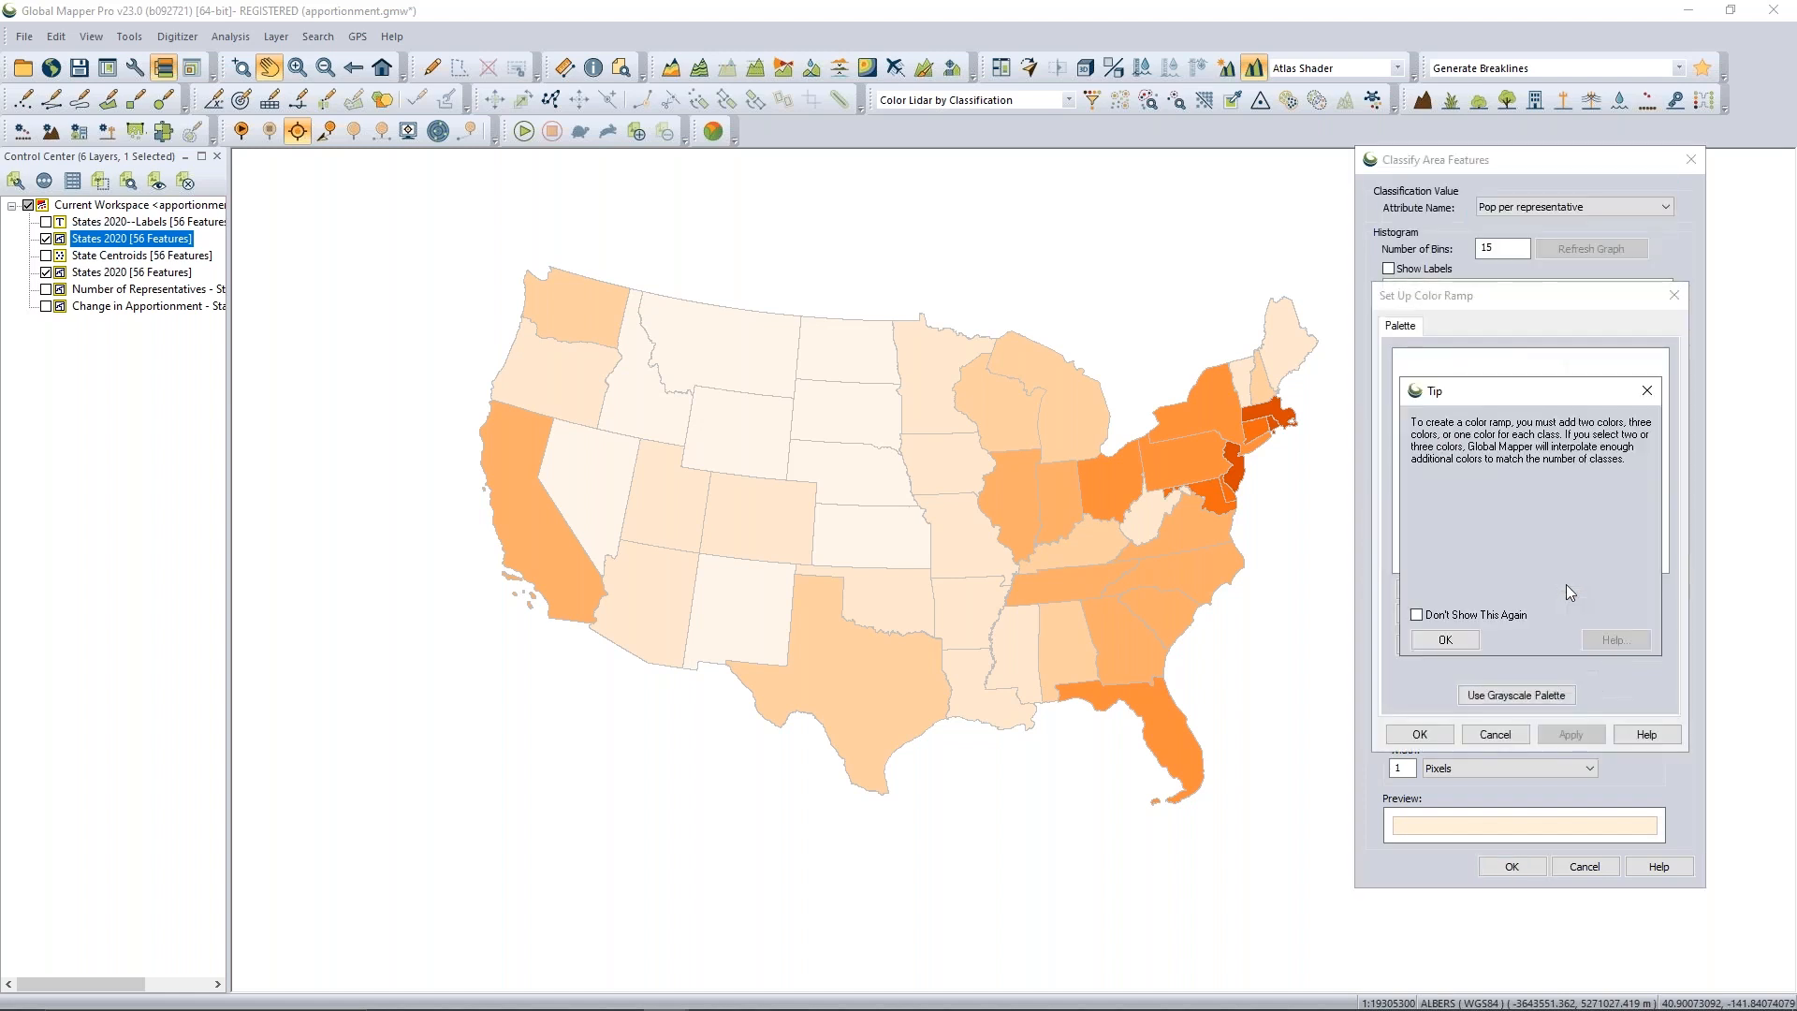
click(1449, 641)
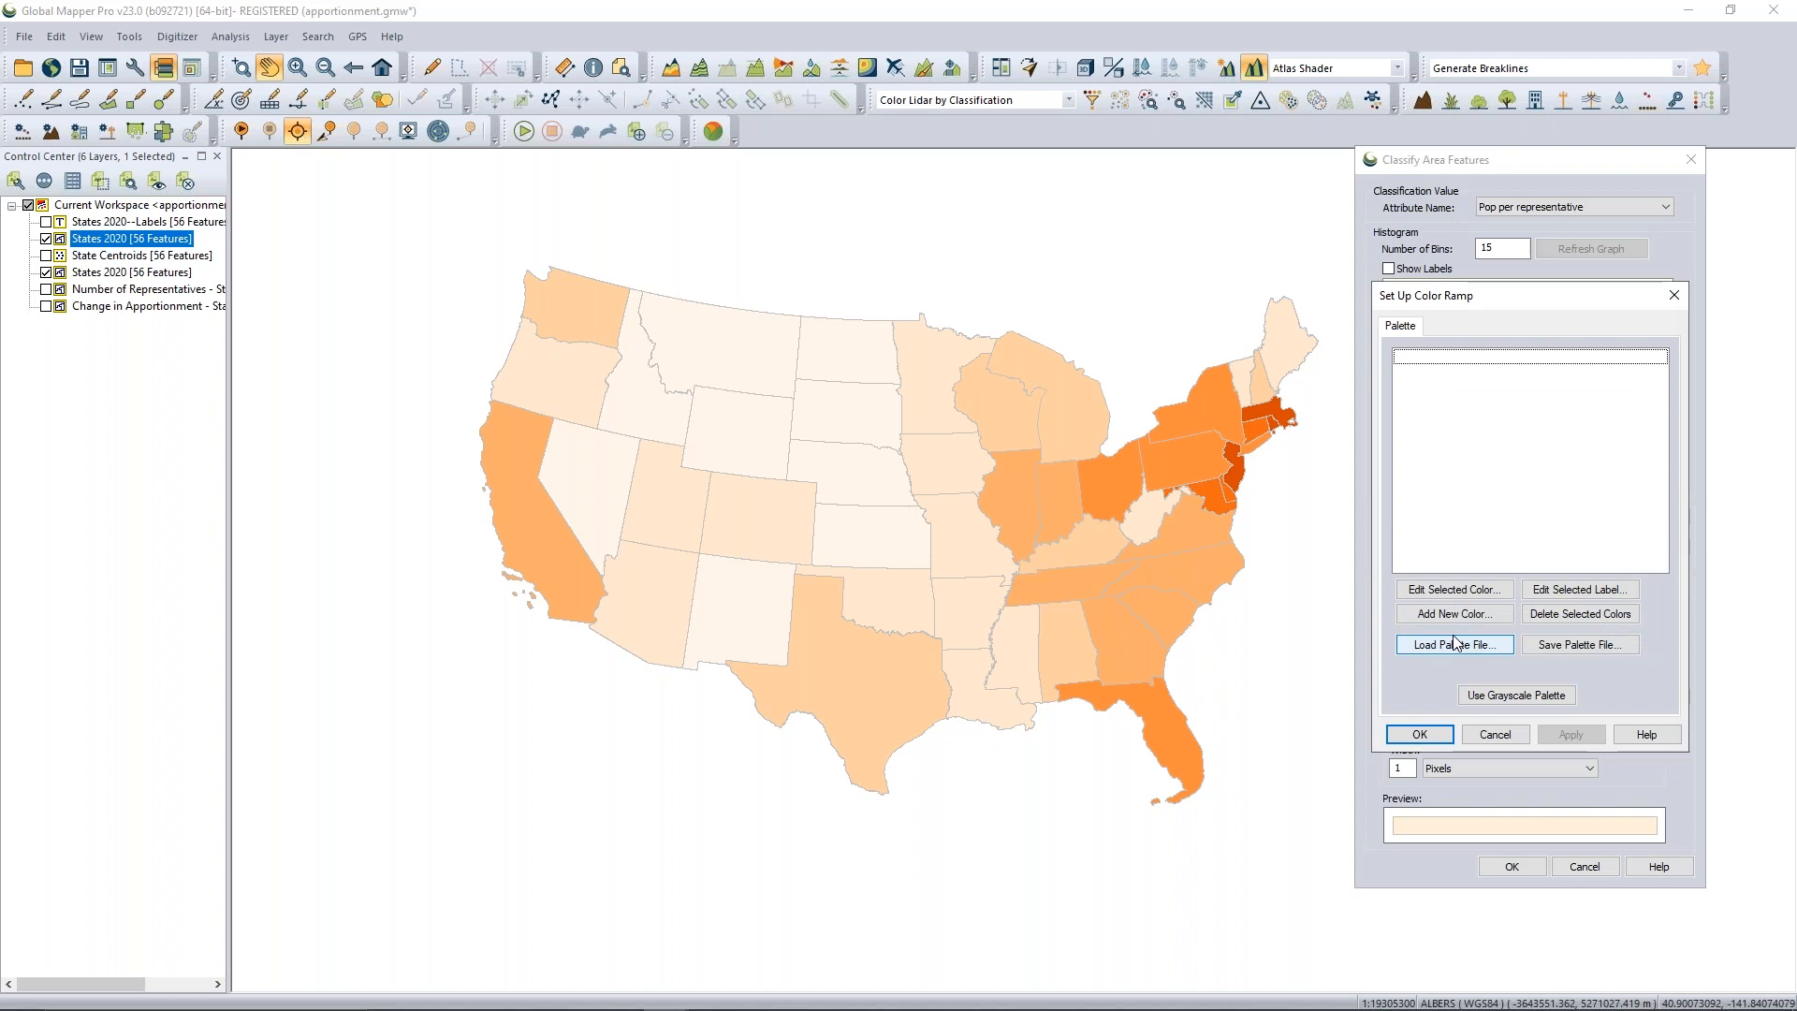
drag(1495, 304, 1128, 303)
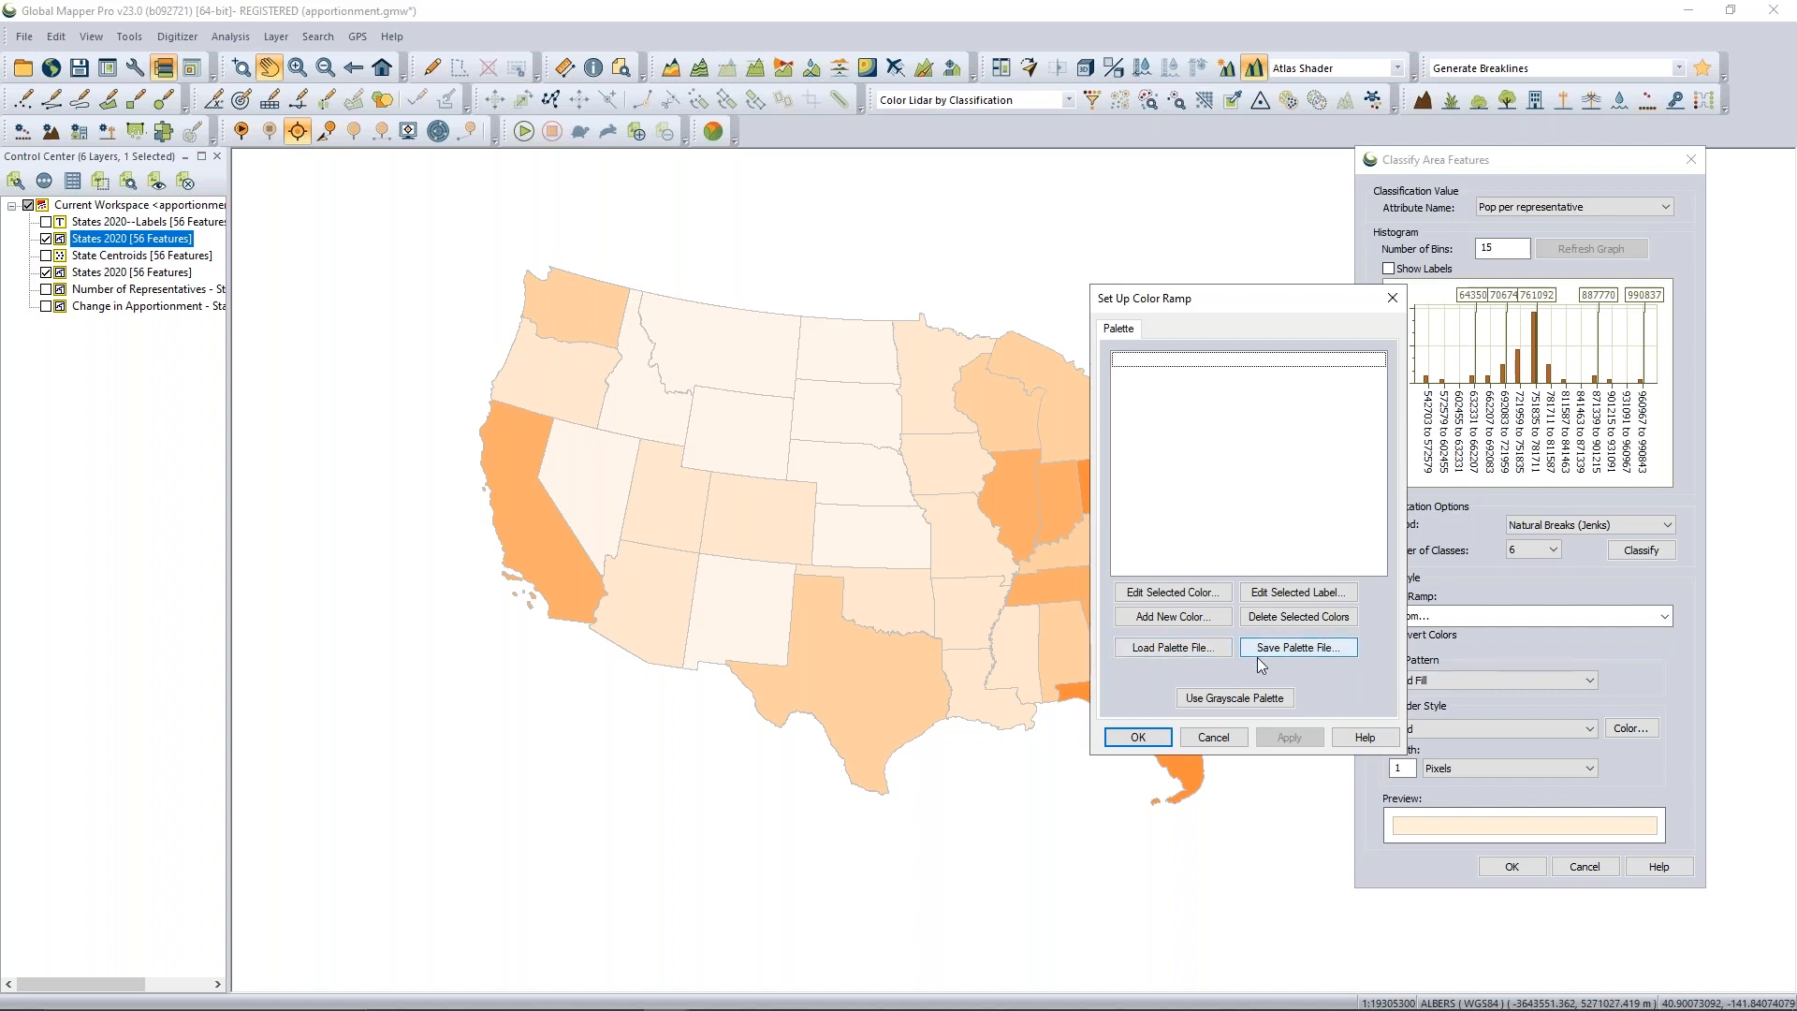
Add a pale cyan, RGB(202, 255, 255), as the first color of the custom ramp.
click(1176, 615)
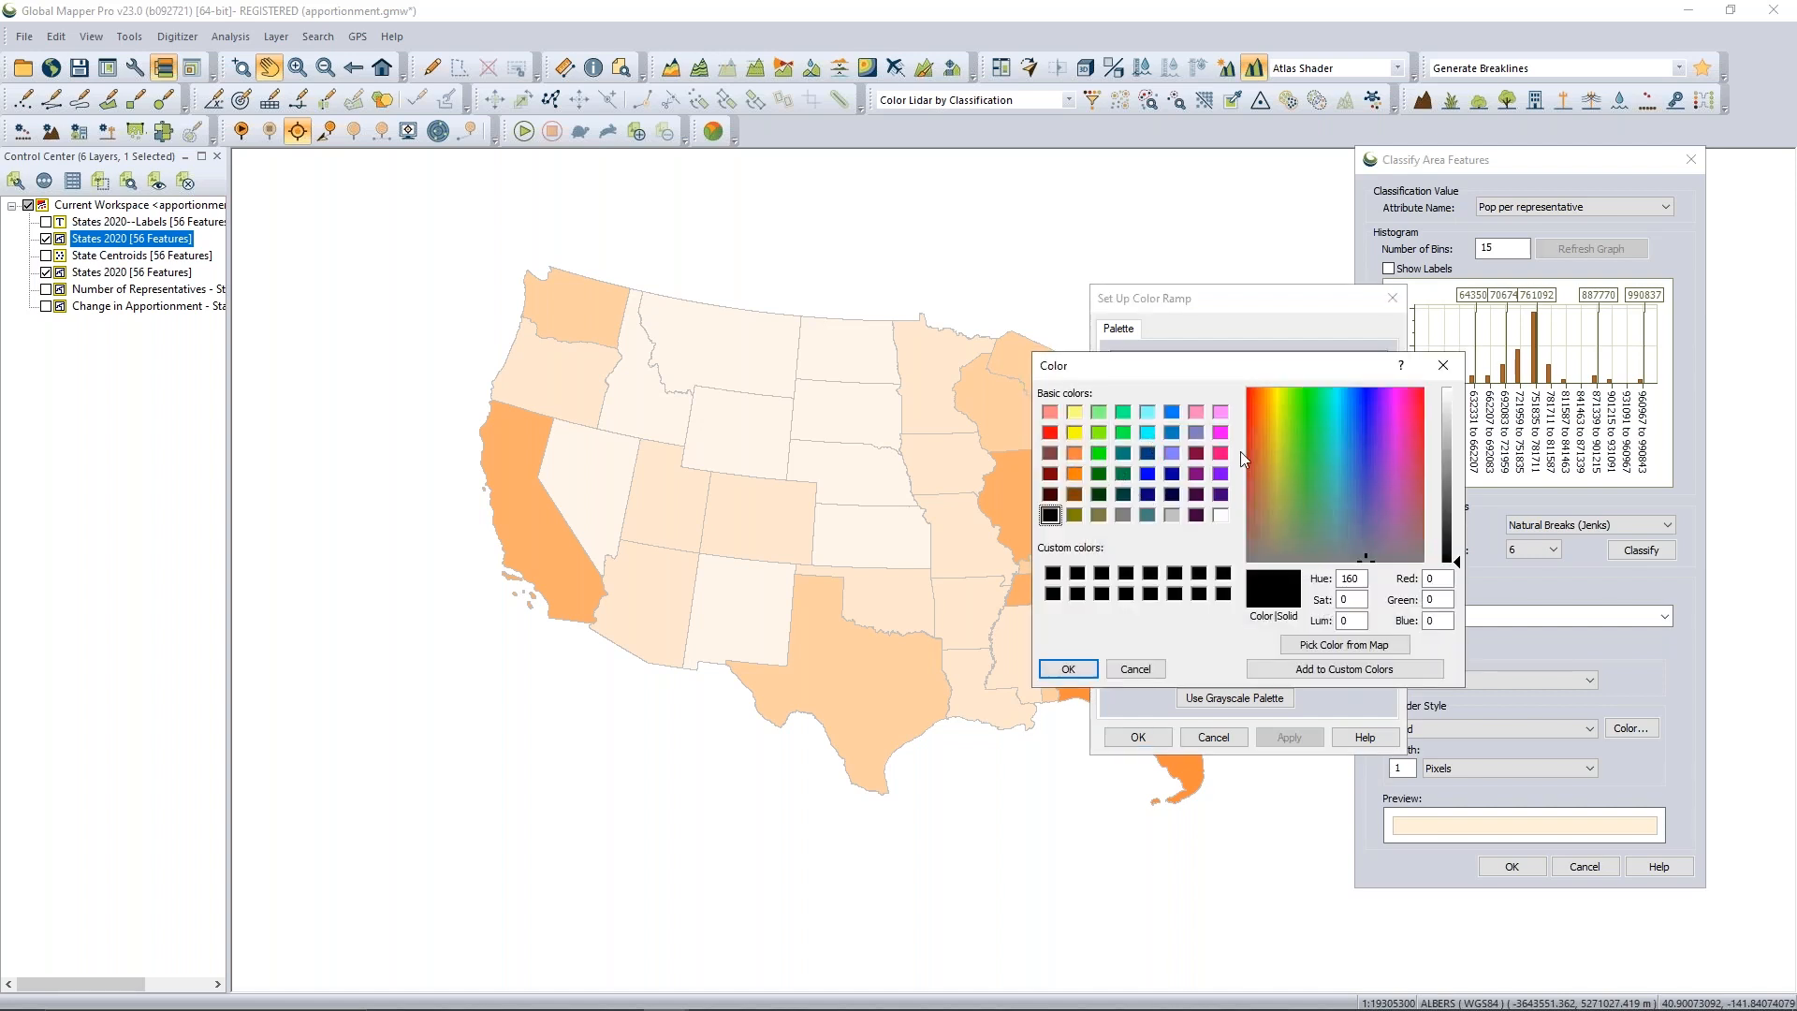
click(1150, 434)
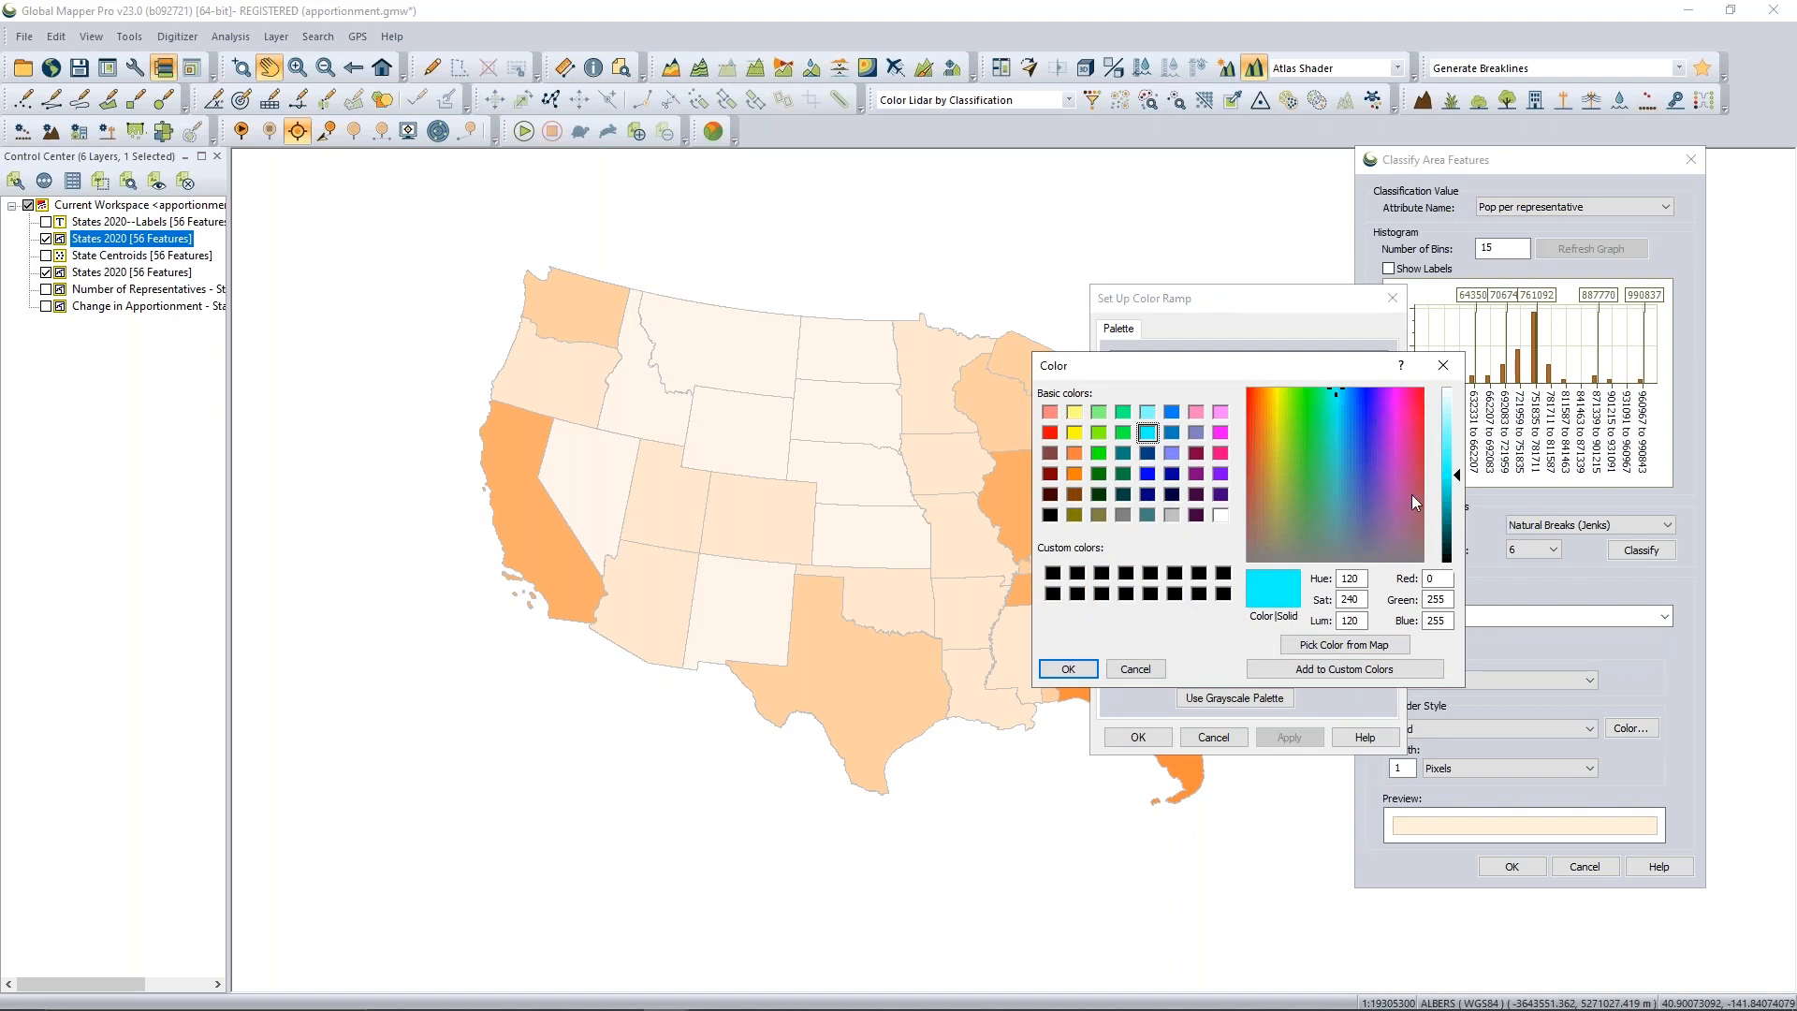
click(1445, 406)
click(1067, 668)
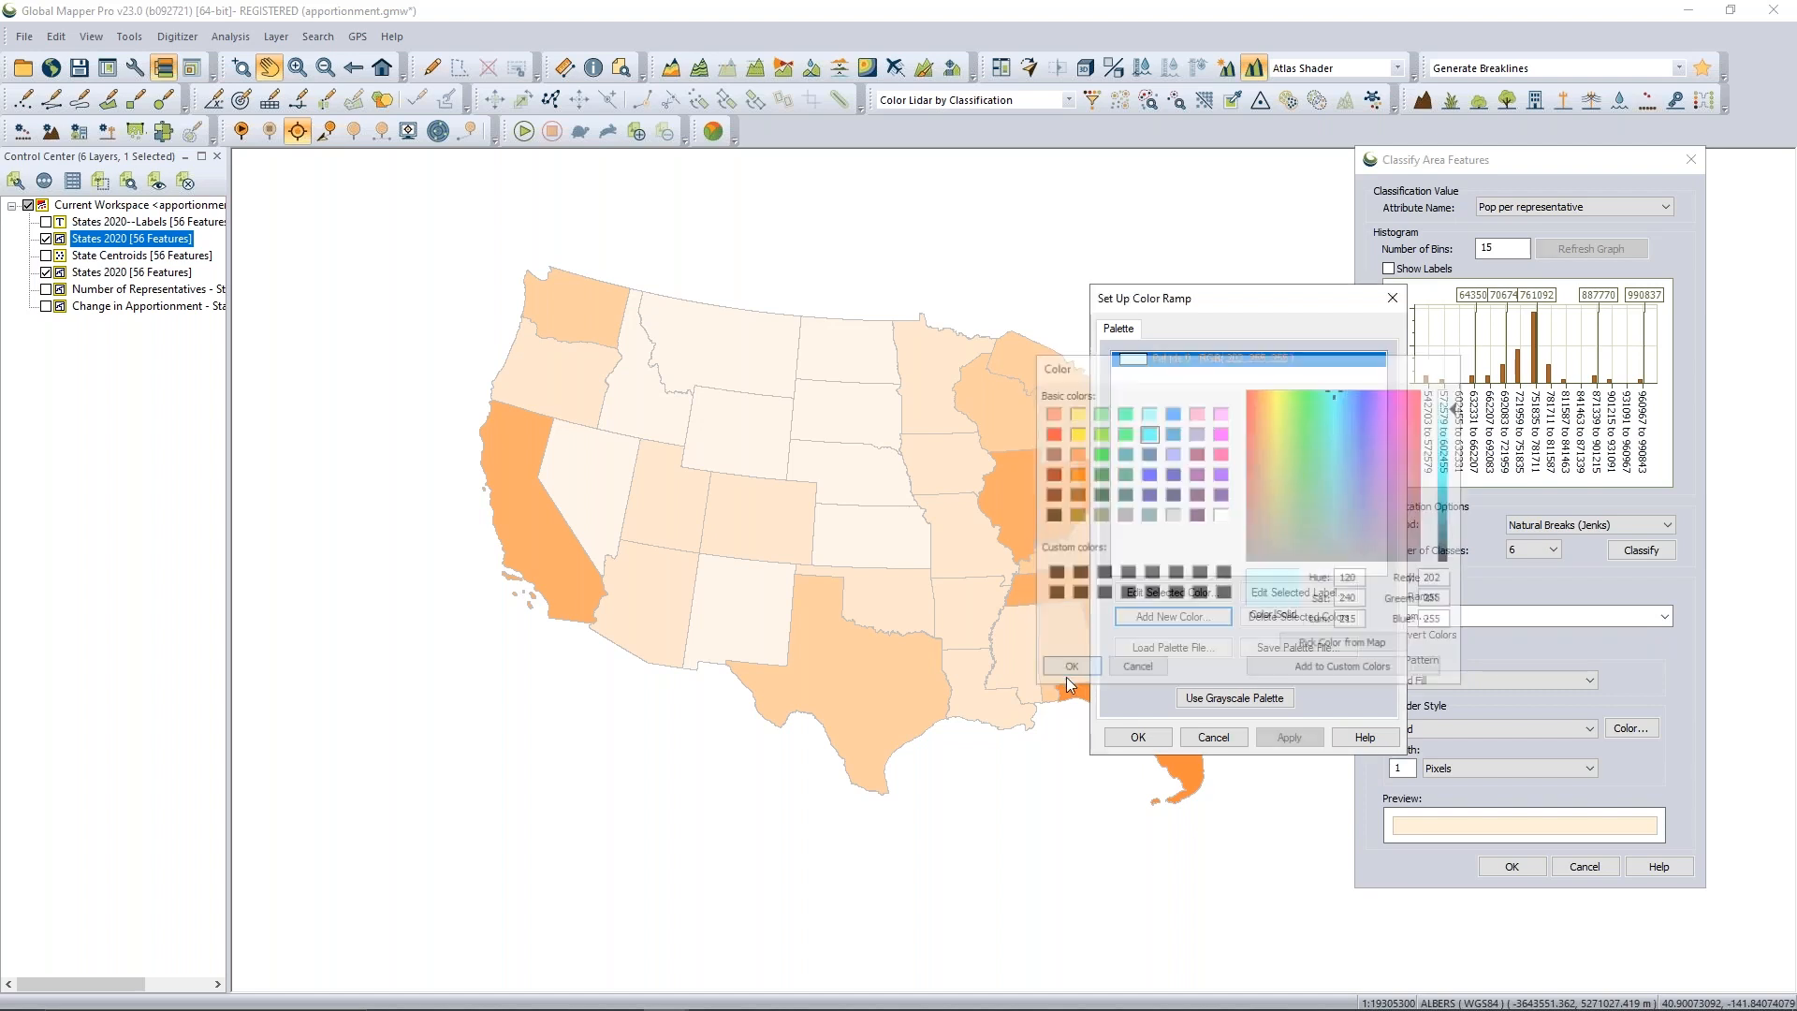
Add navy blue, RGB(0, 0, 128), as the second ramp color and apply the palette.
click(1172, 616)
click(1147, 494)
click(1067, 669)
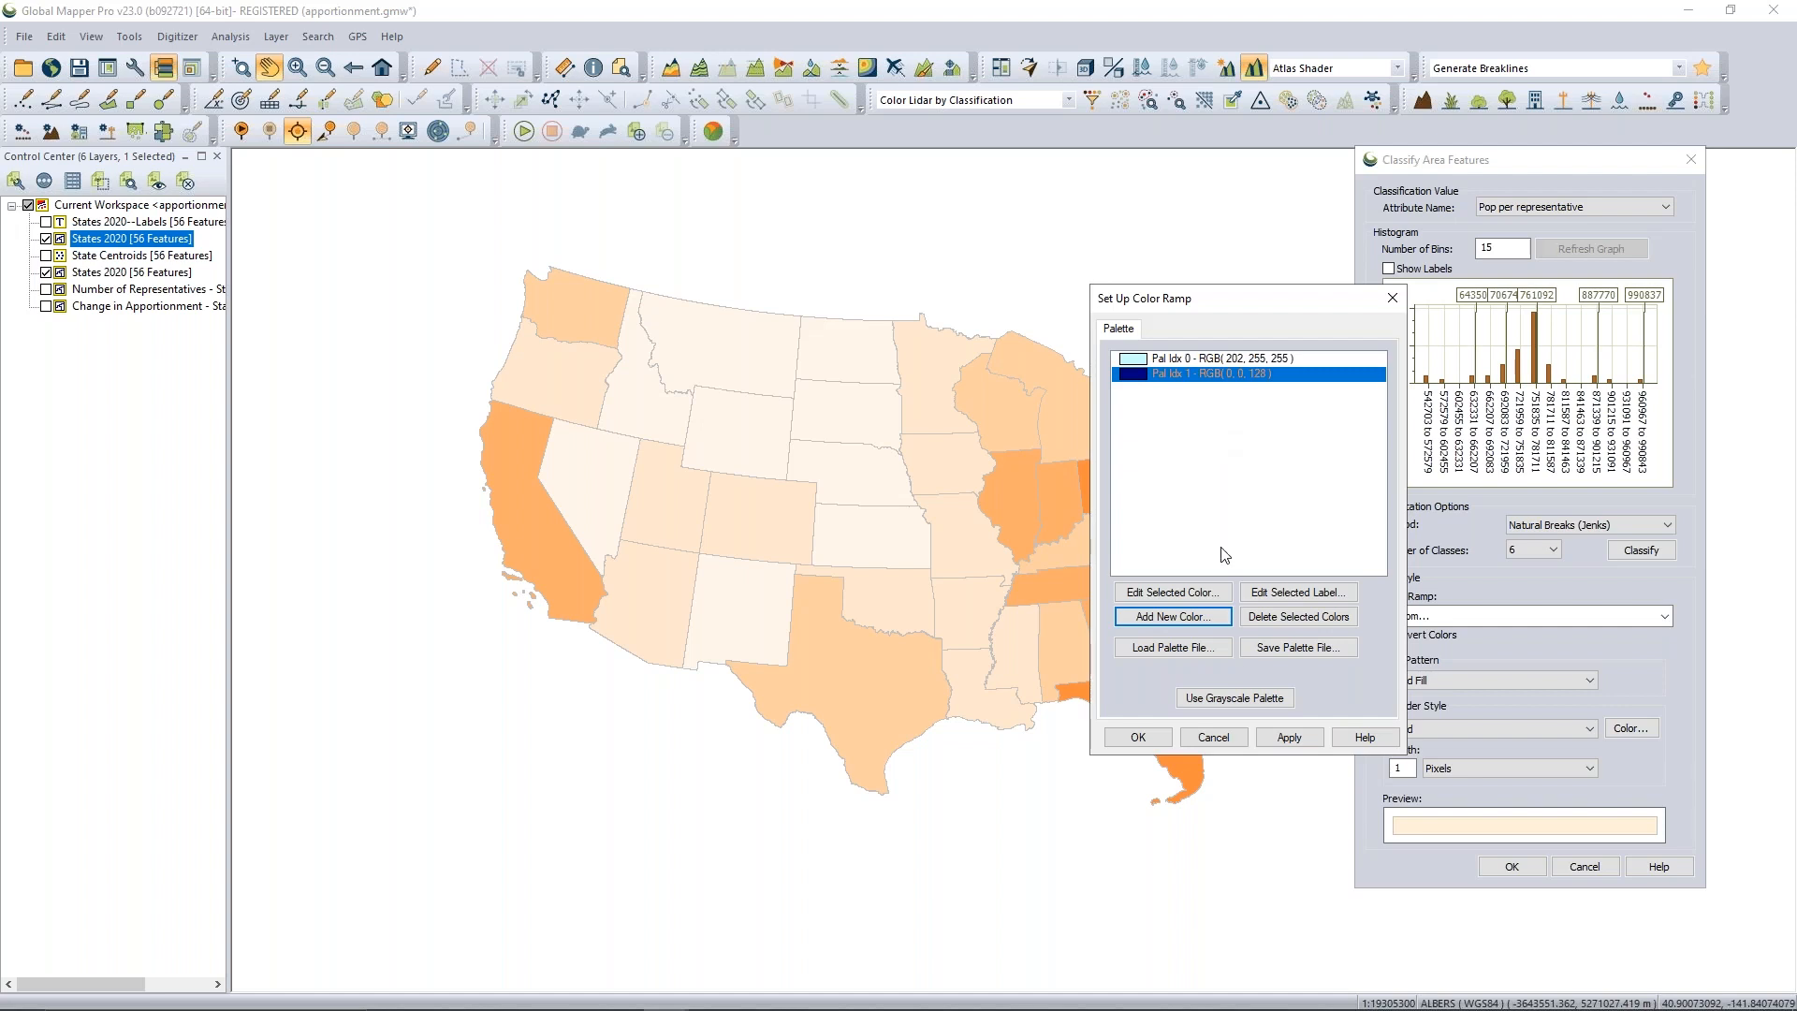
click(1282, 736)
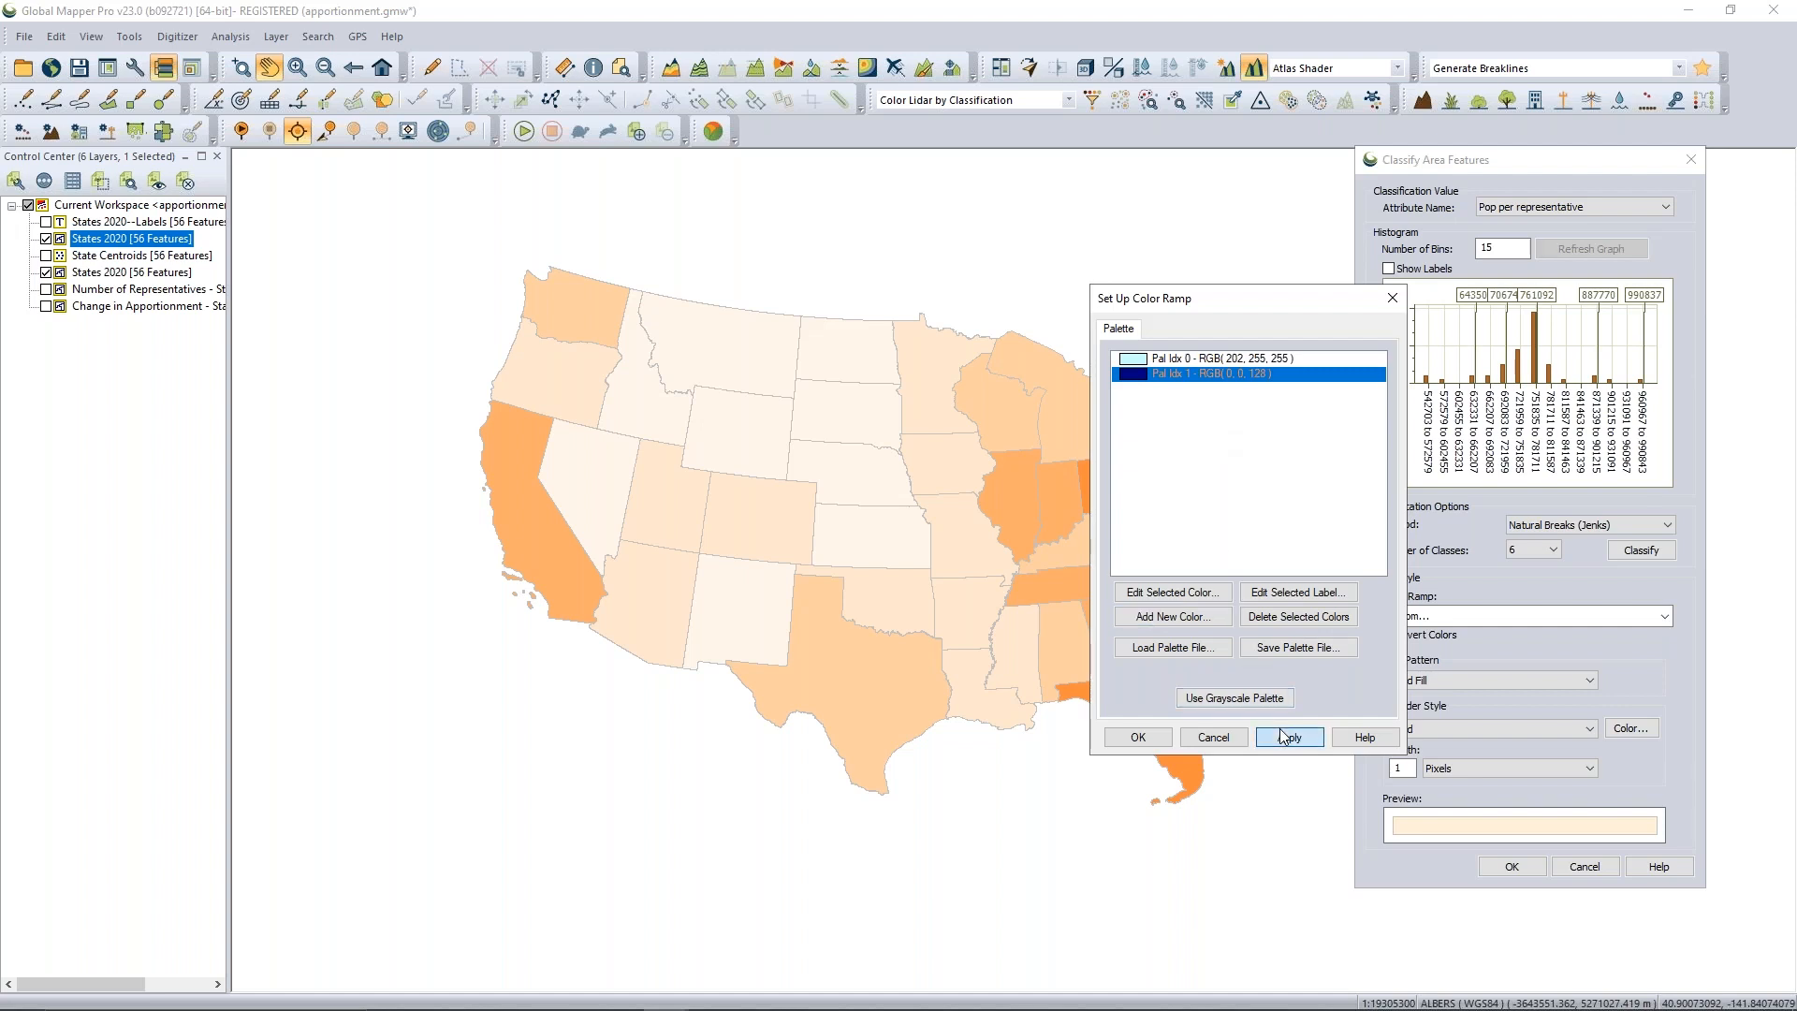
Accept the custom color ramp and apply the Pop per representative classification to the States 2020 layer.
click(1138, 737)
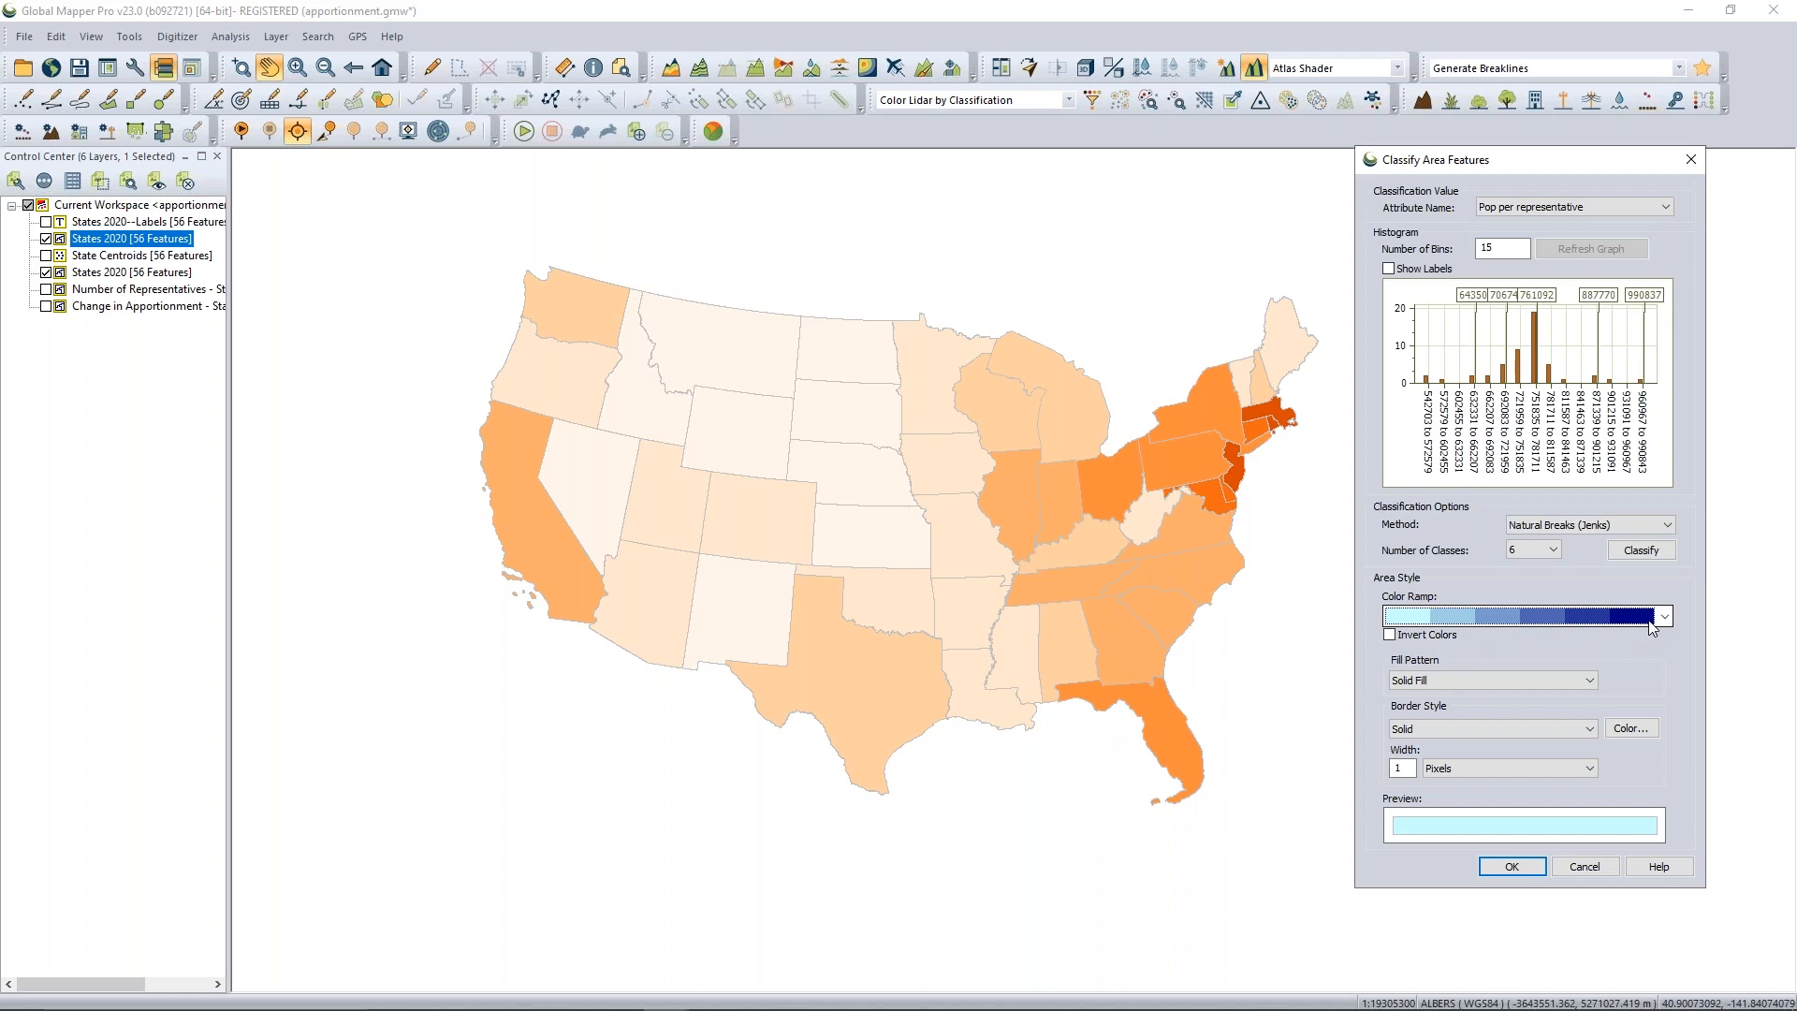
click(1513, 866)
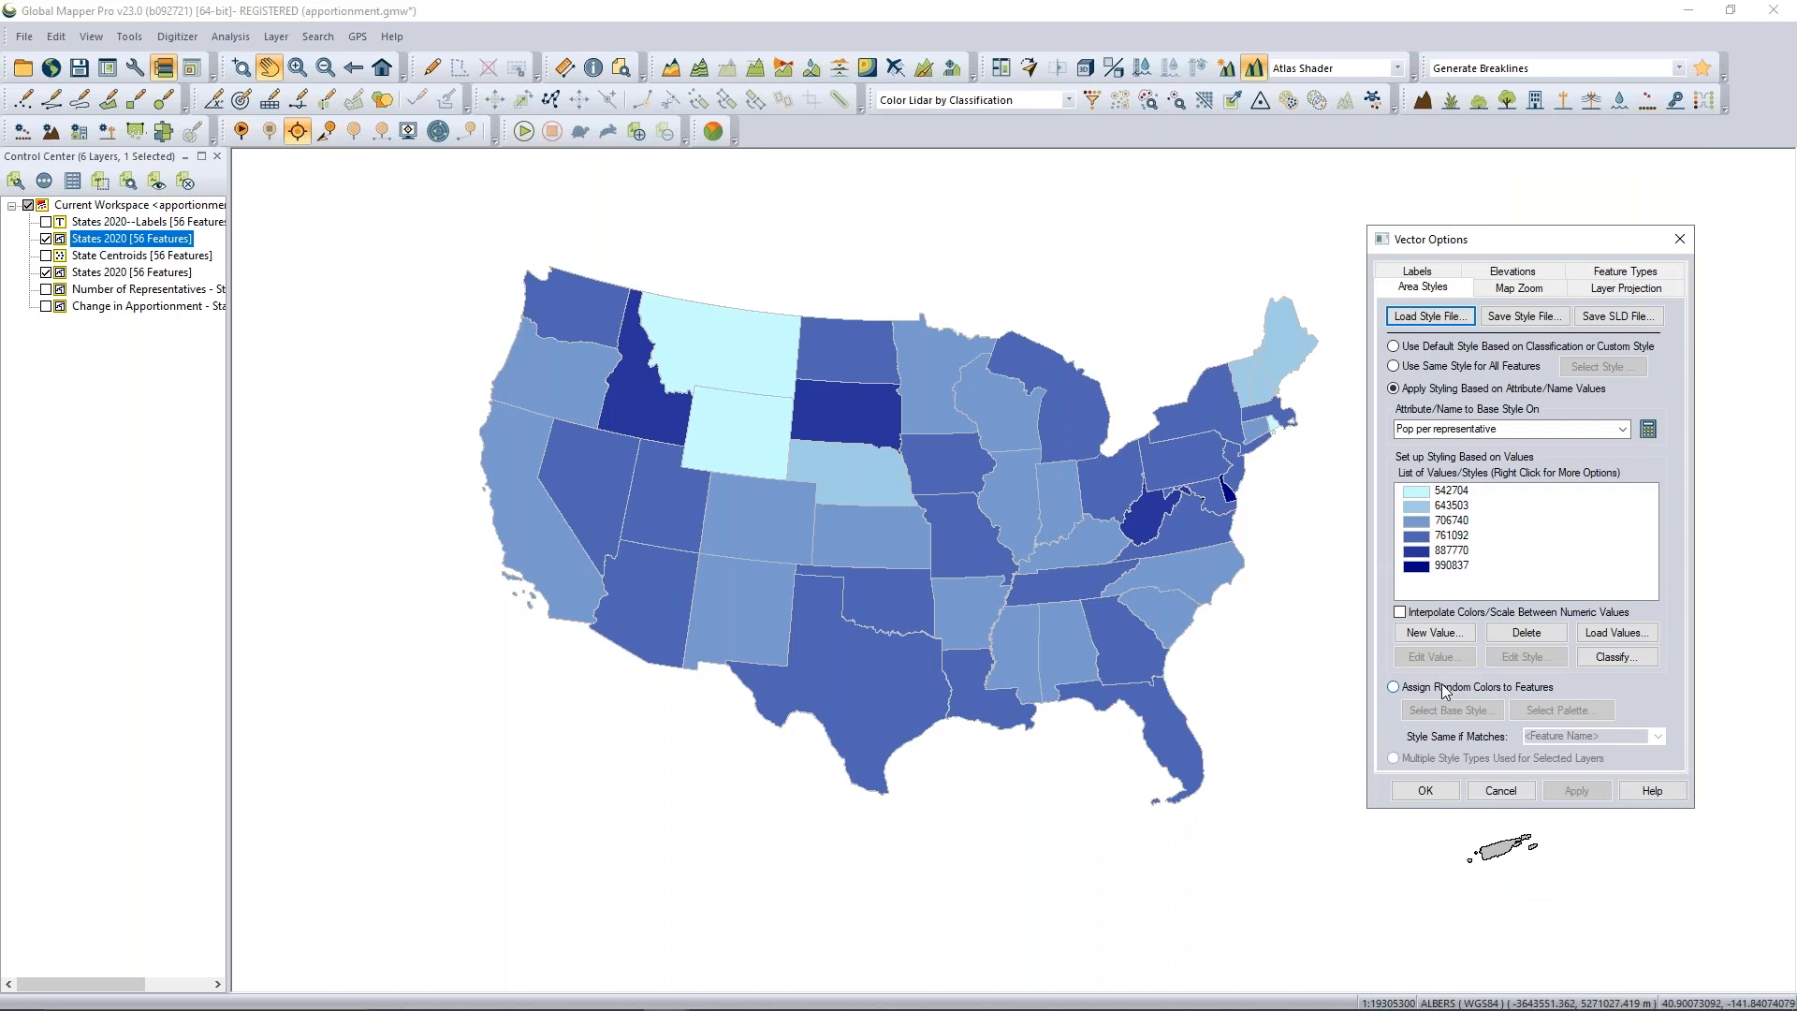
click(1452, 566)
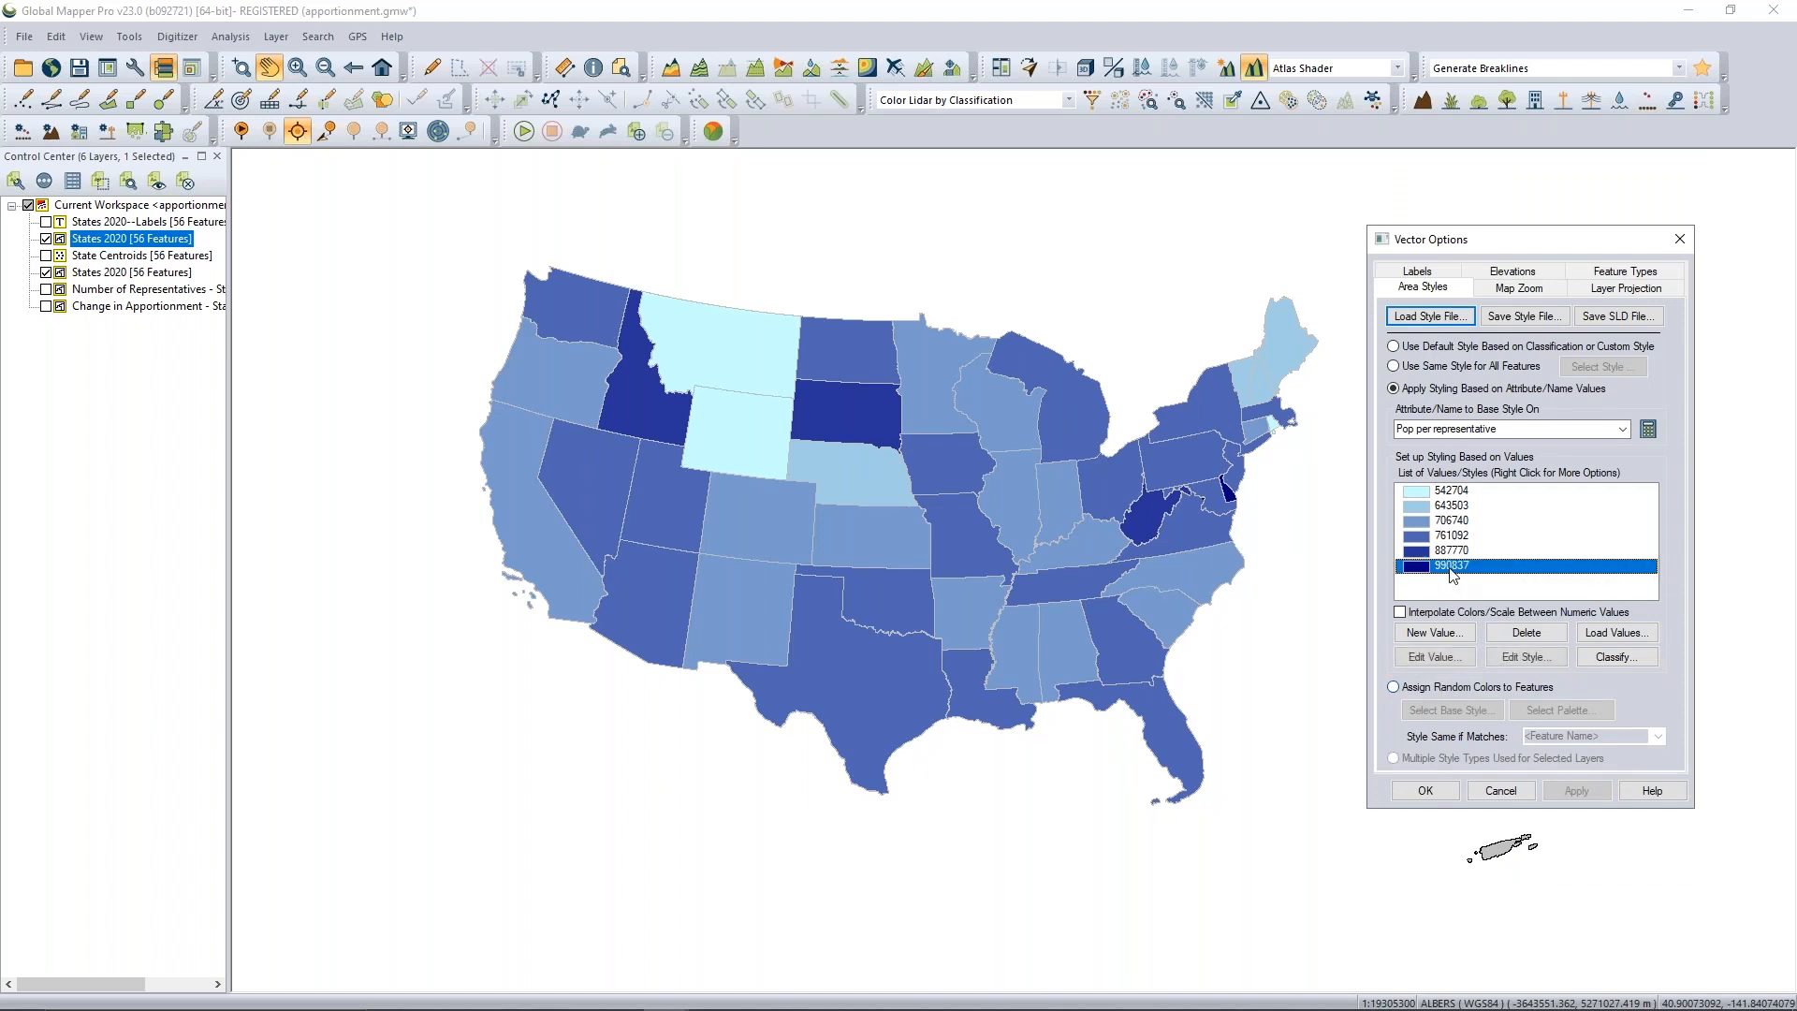
click(1434, 657)
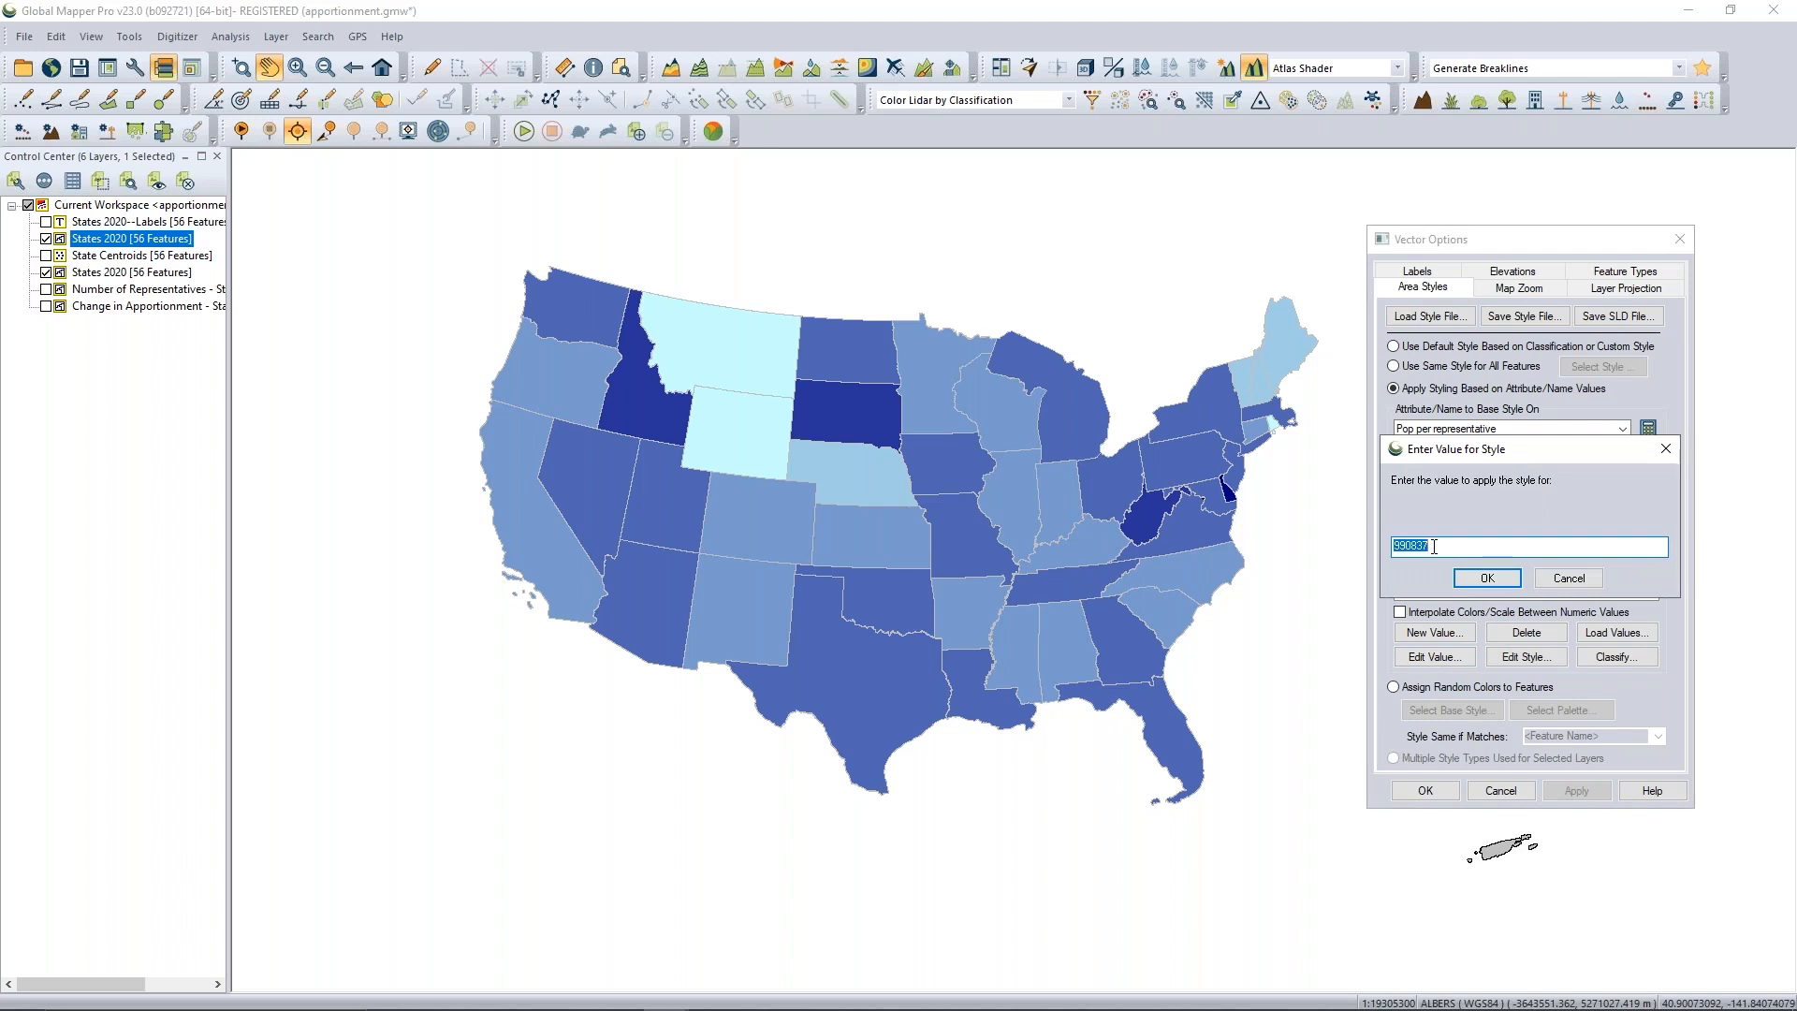
click(1555, 579)
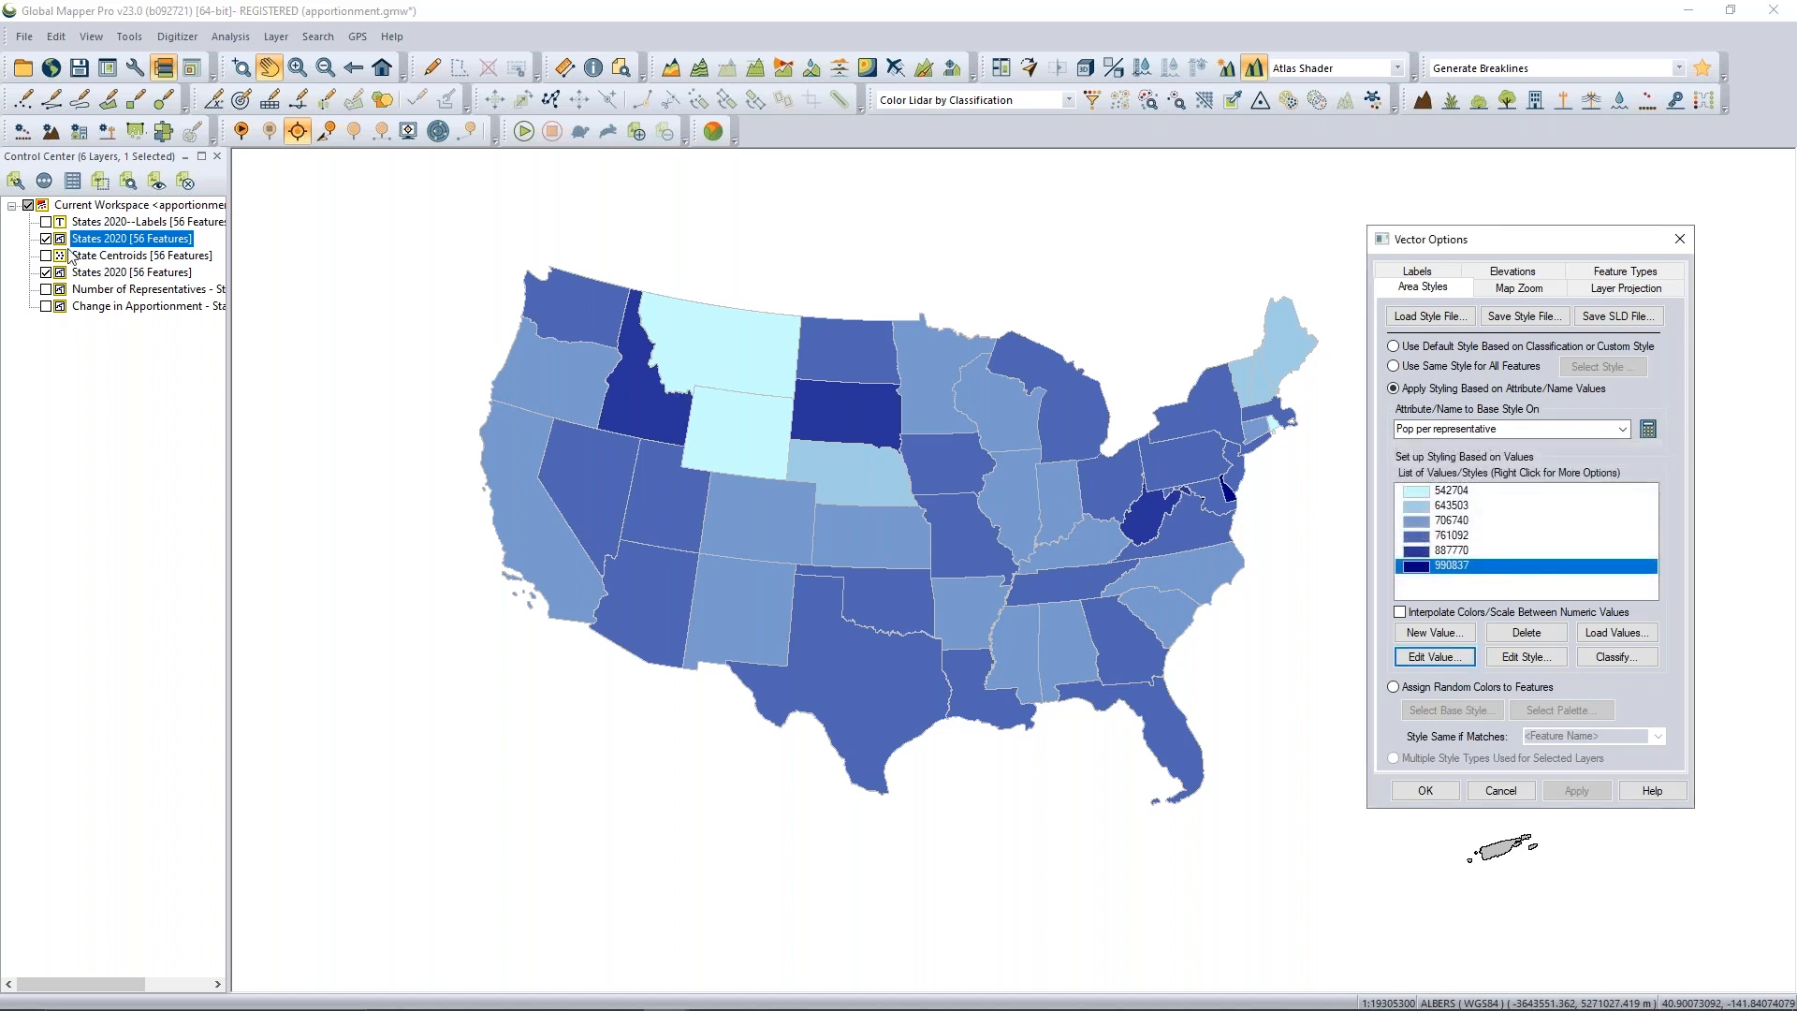
Confirm the area styling, hide the classified States 2020 layer and show the State Centroids layer.
click(1435, 794)
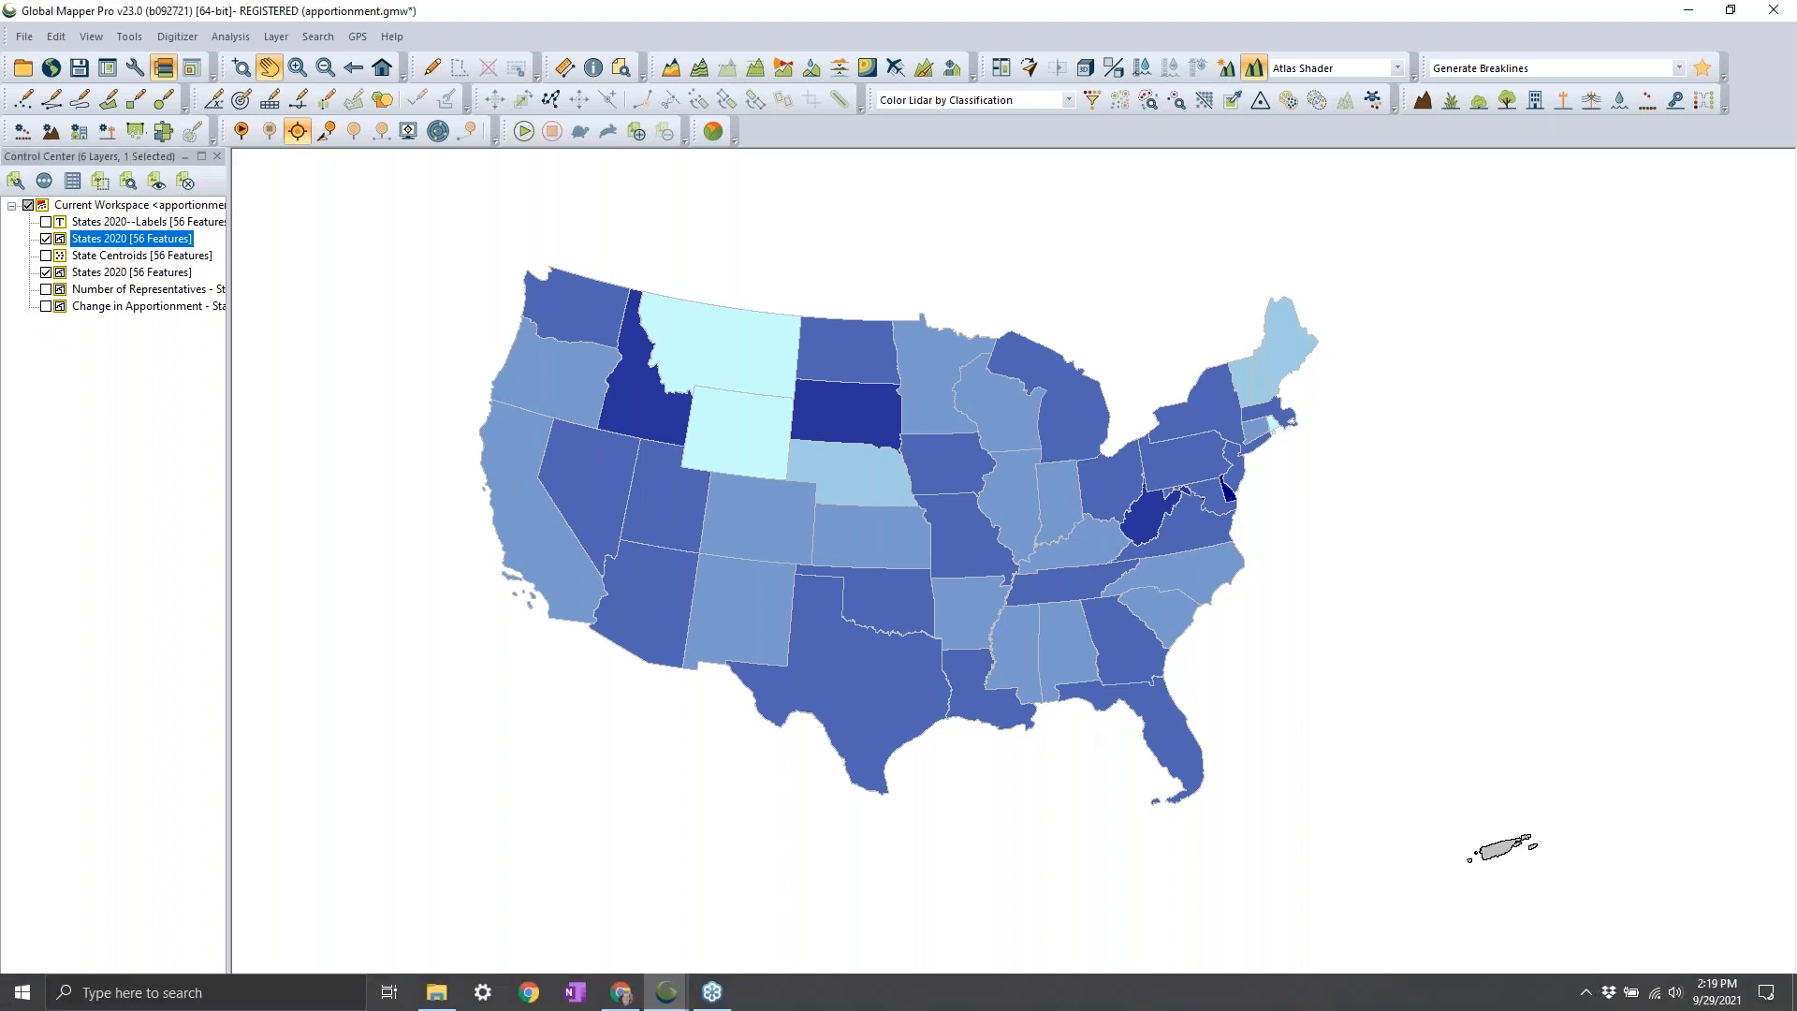
click(45, 239)
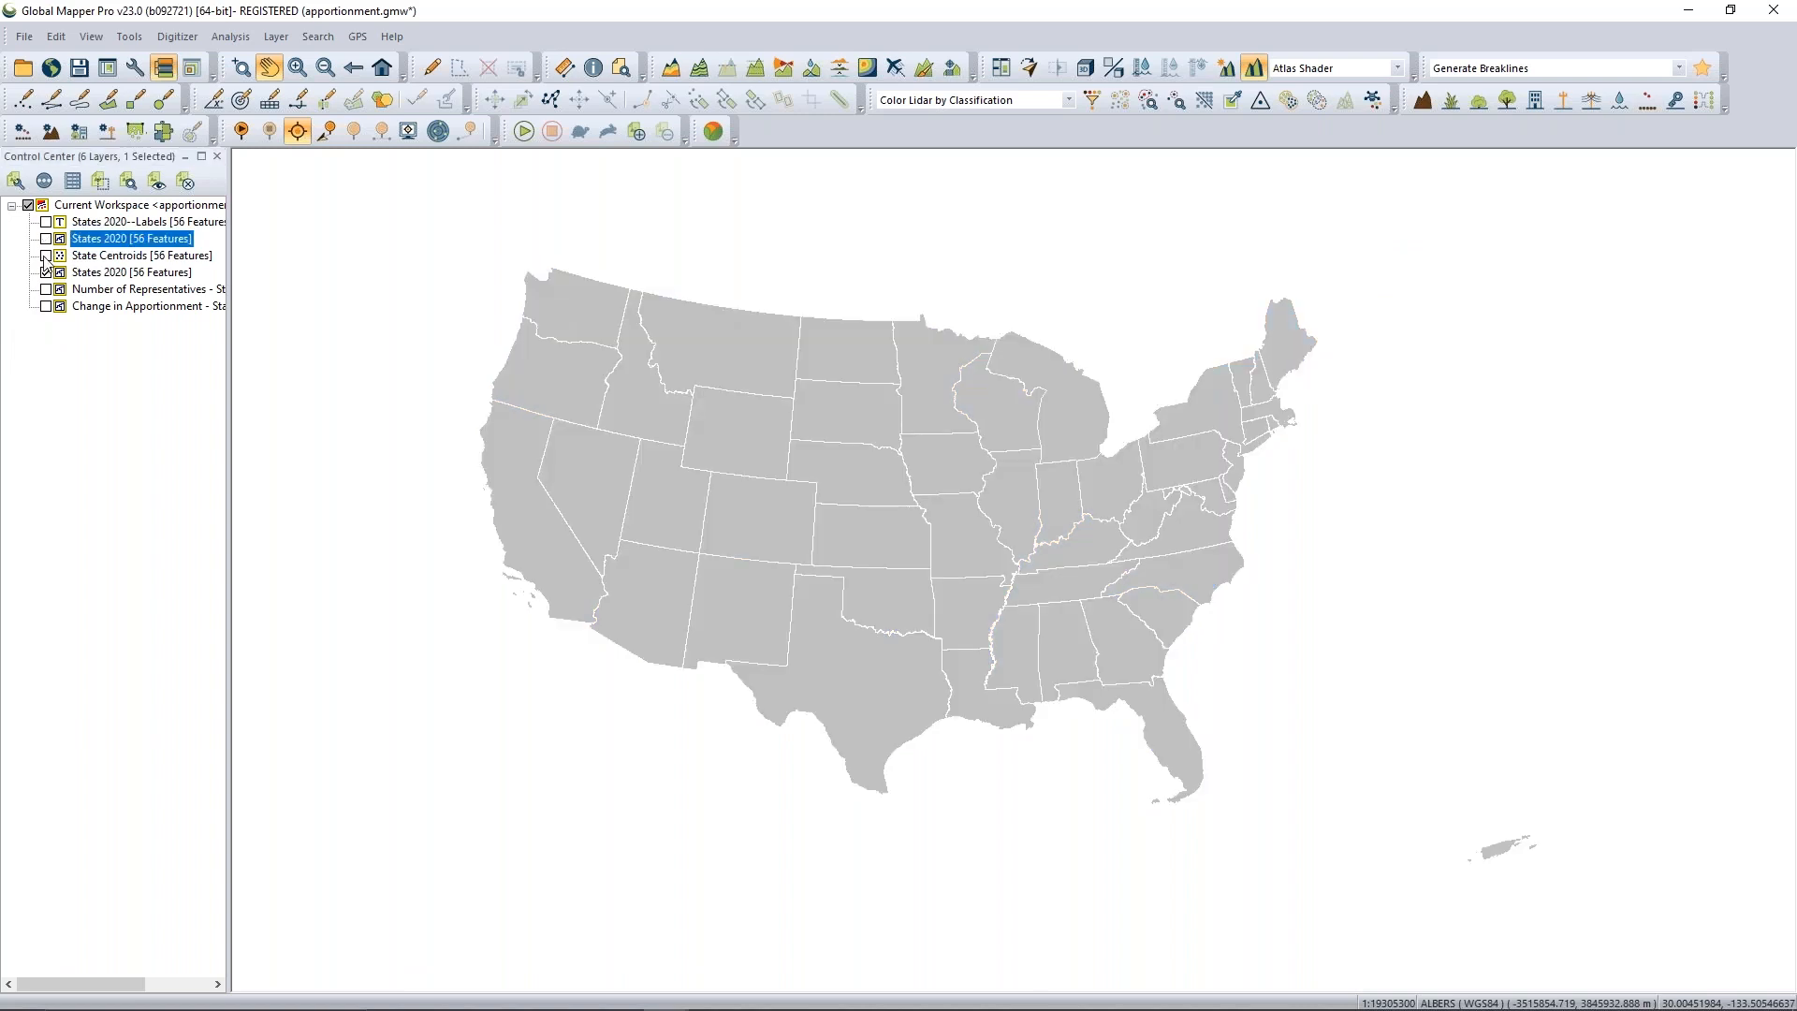
click(45, 255)
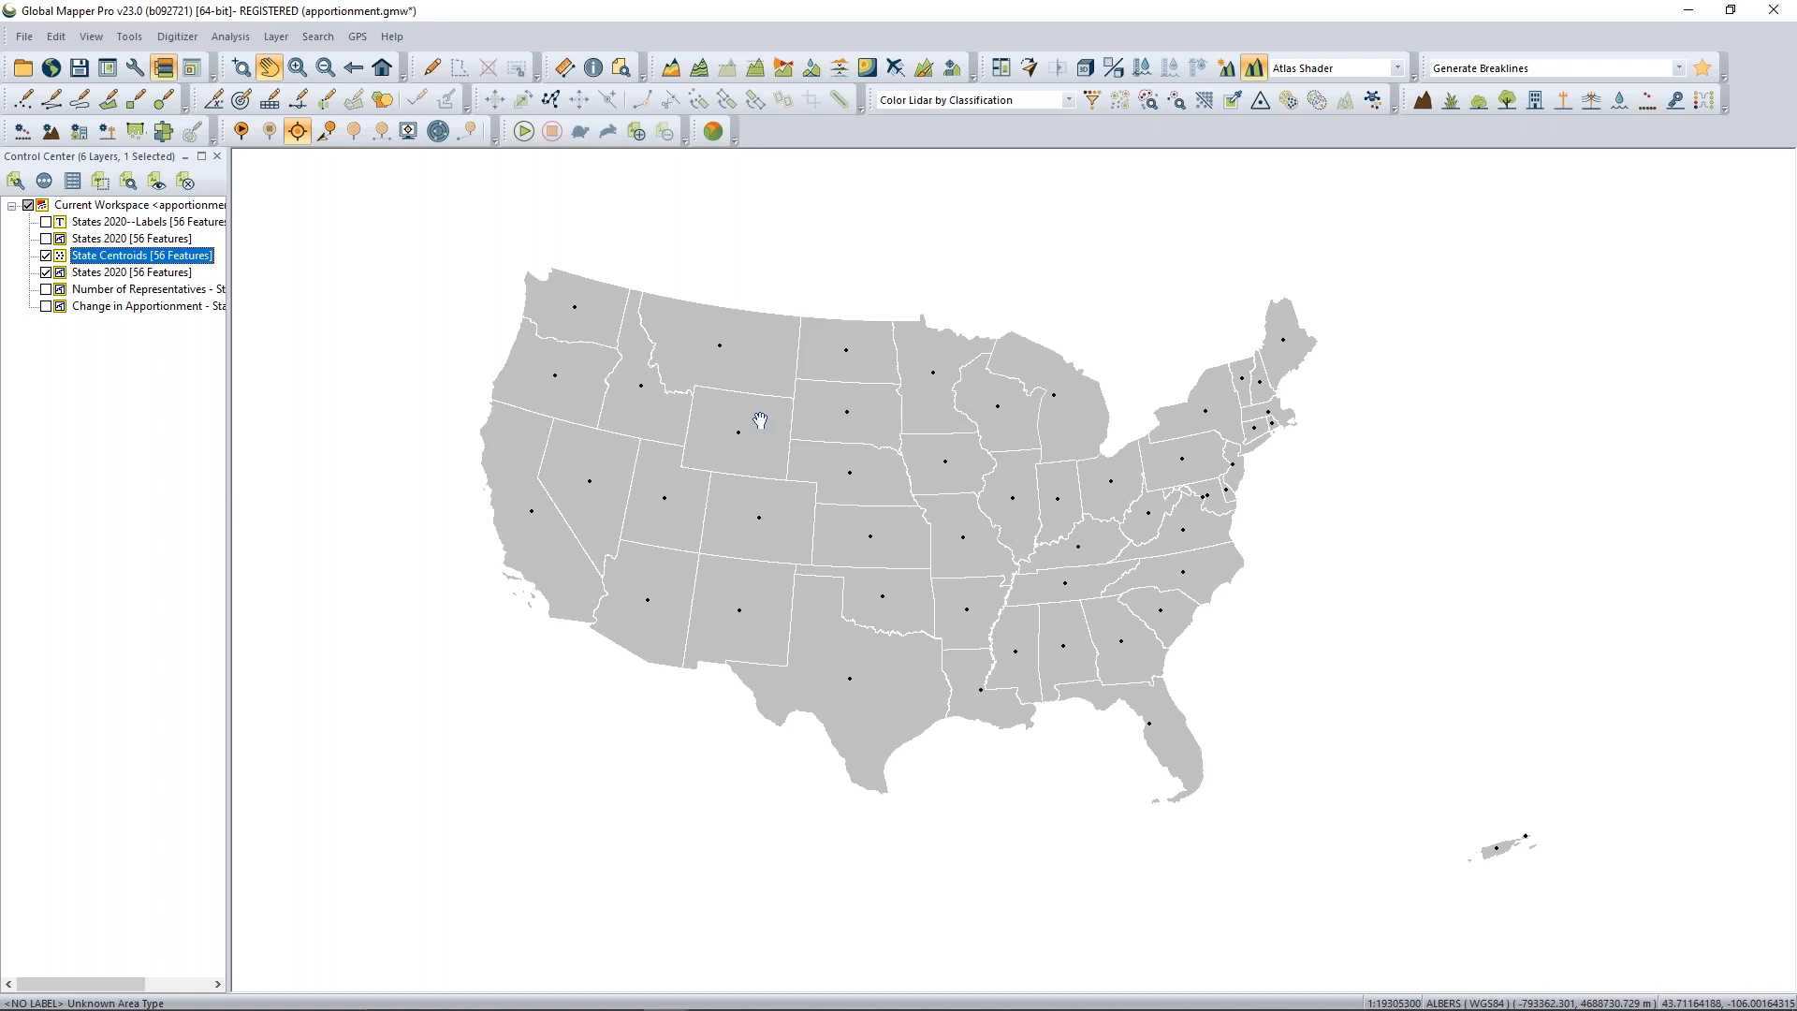
Set the State Centroids point styling to be based on the APPORTIONMENT POPULATION (APRIL 1, 2020) attribute.
double_click(145, 263)
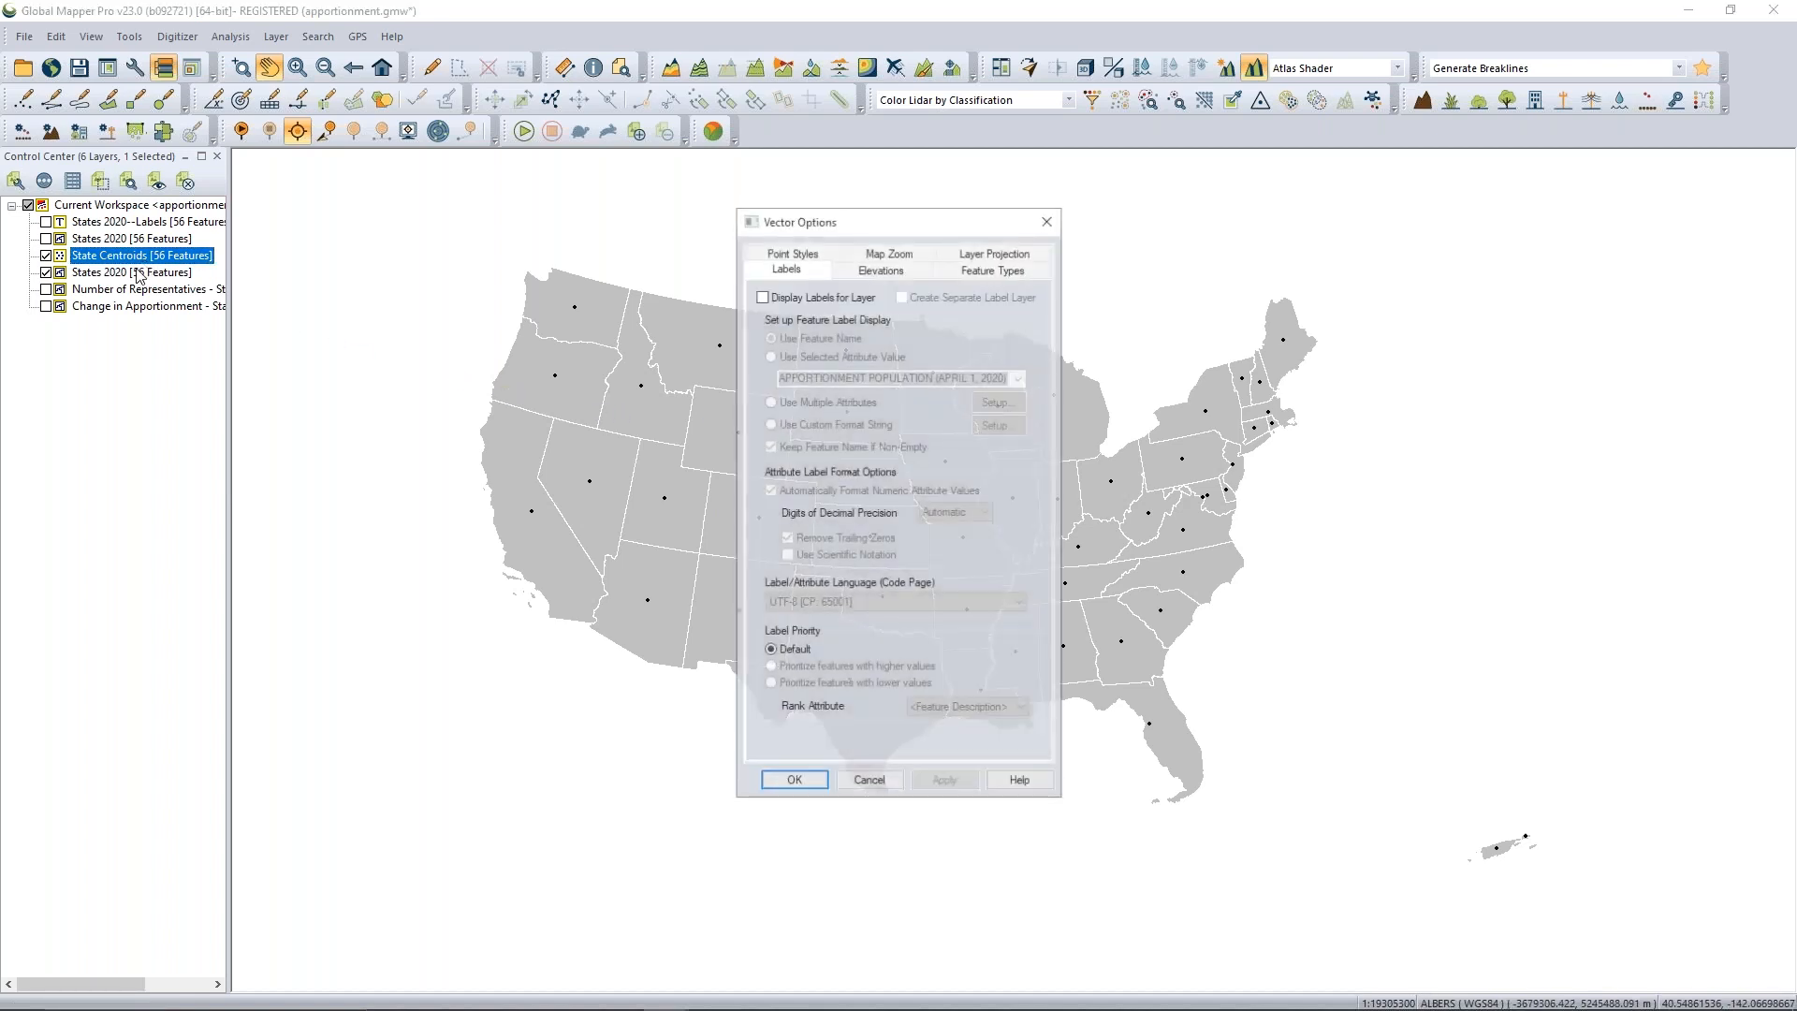
click(792, 252)
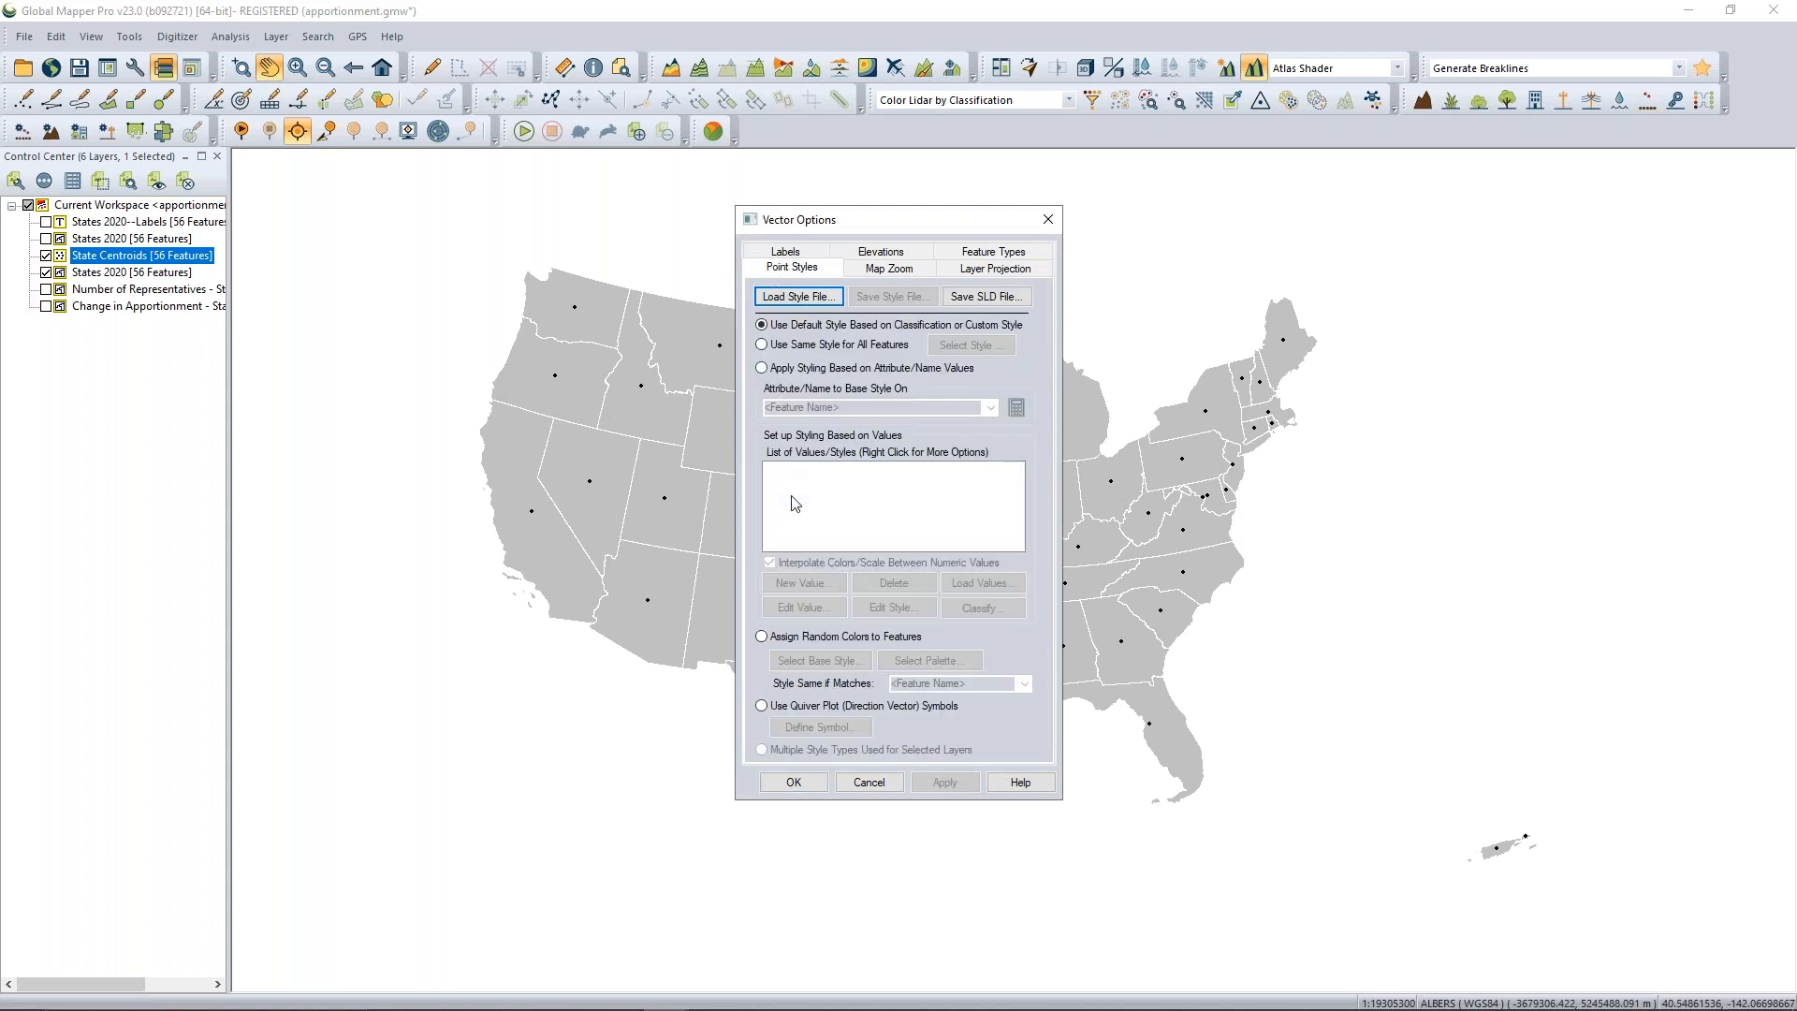
click(839, 370)
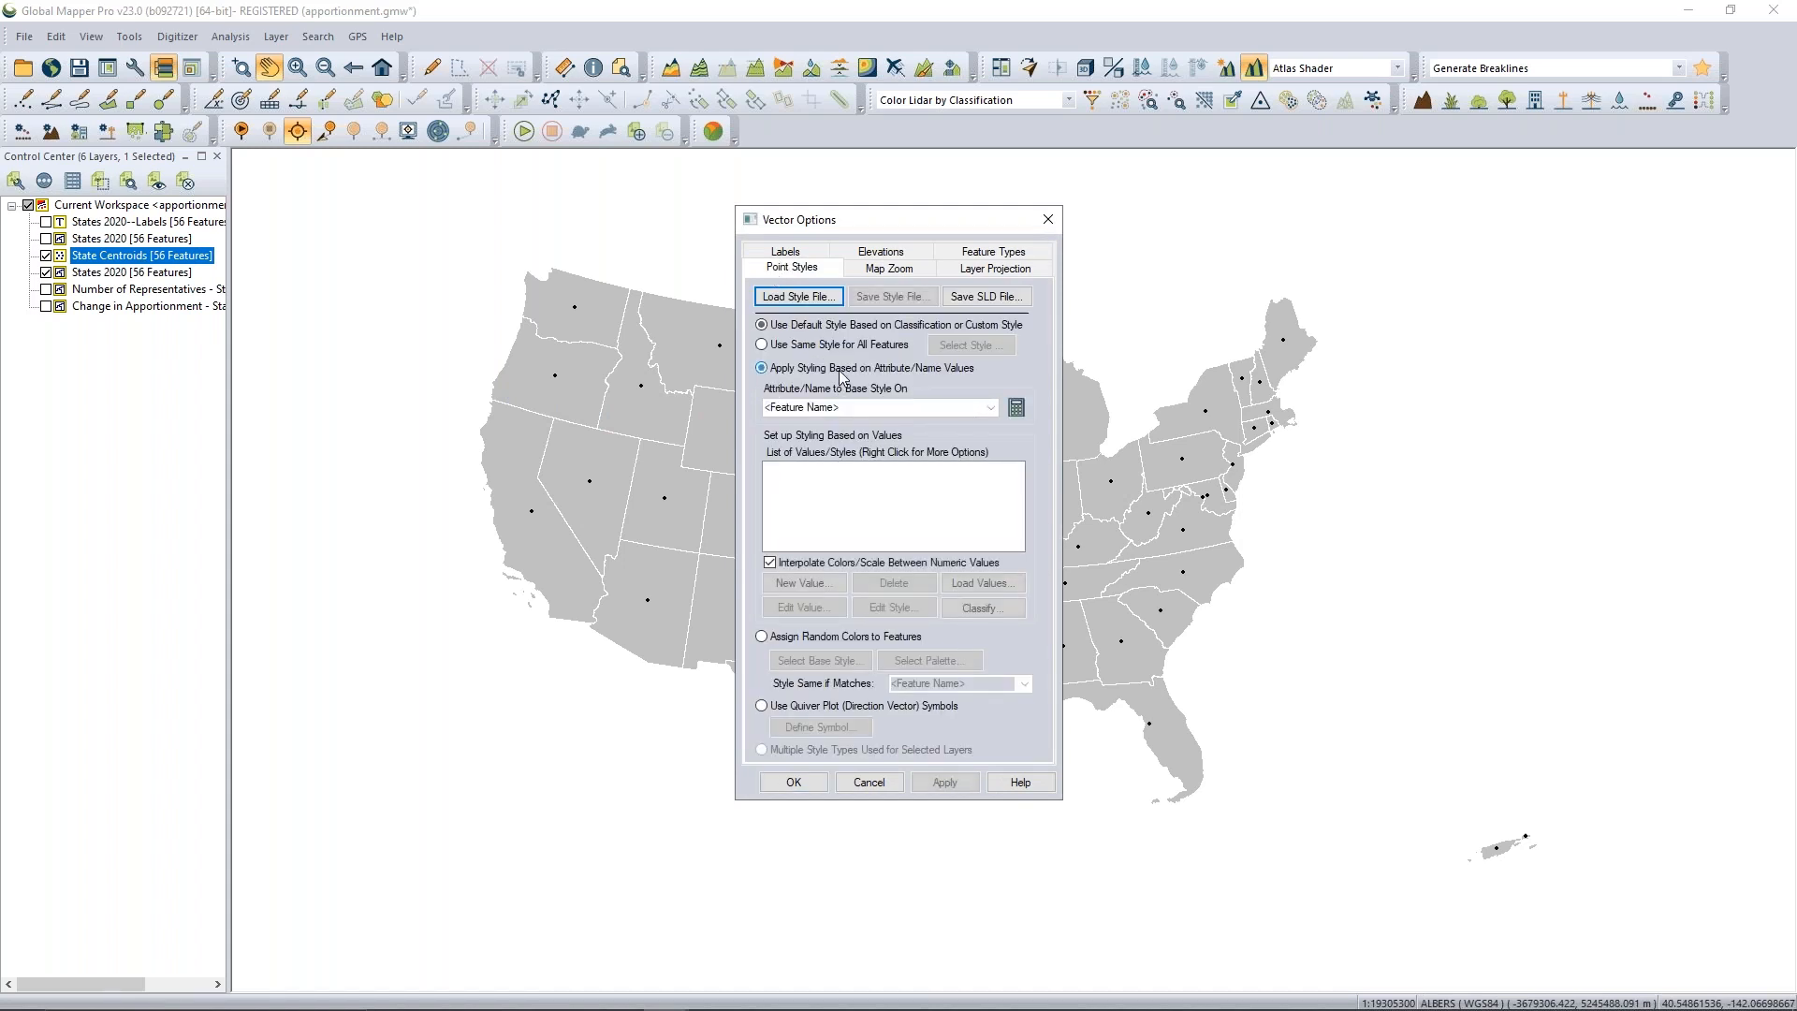
click(990, 407)
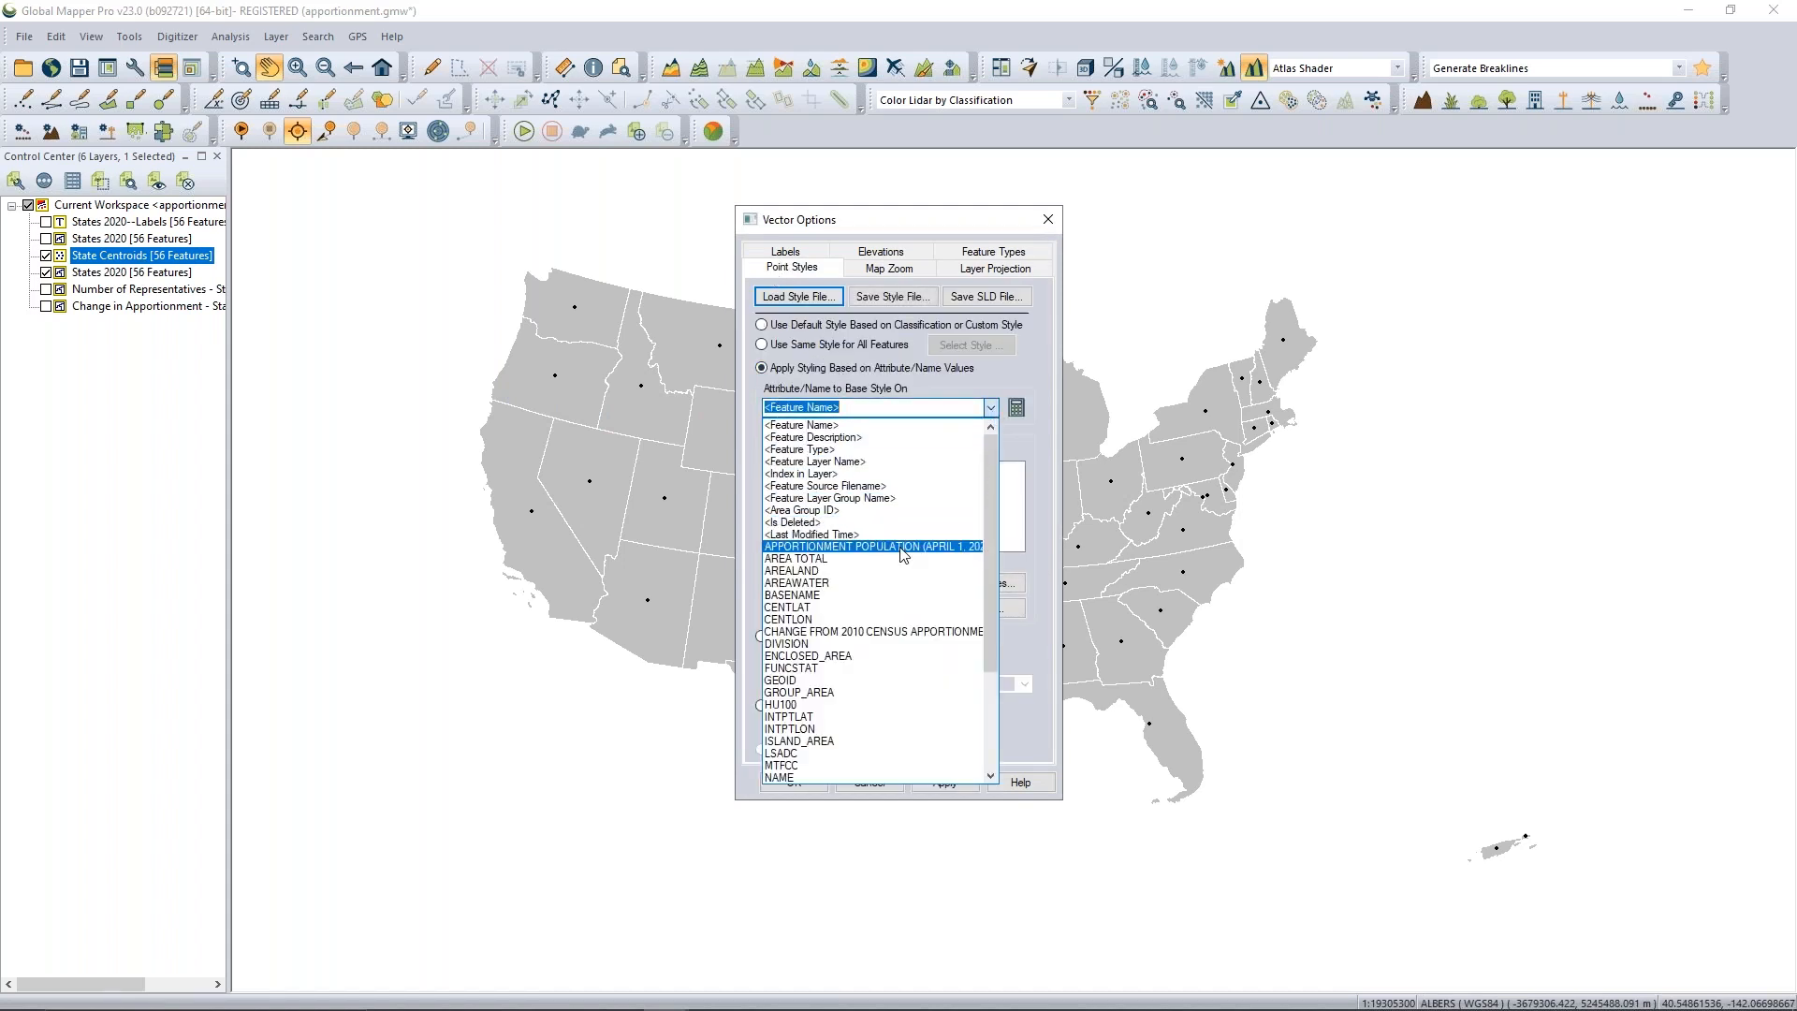
click(901, 548)
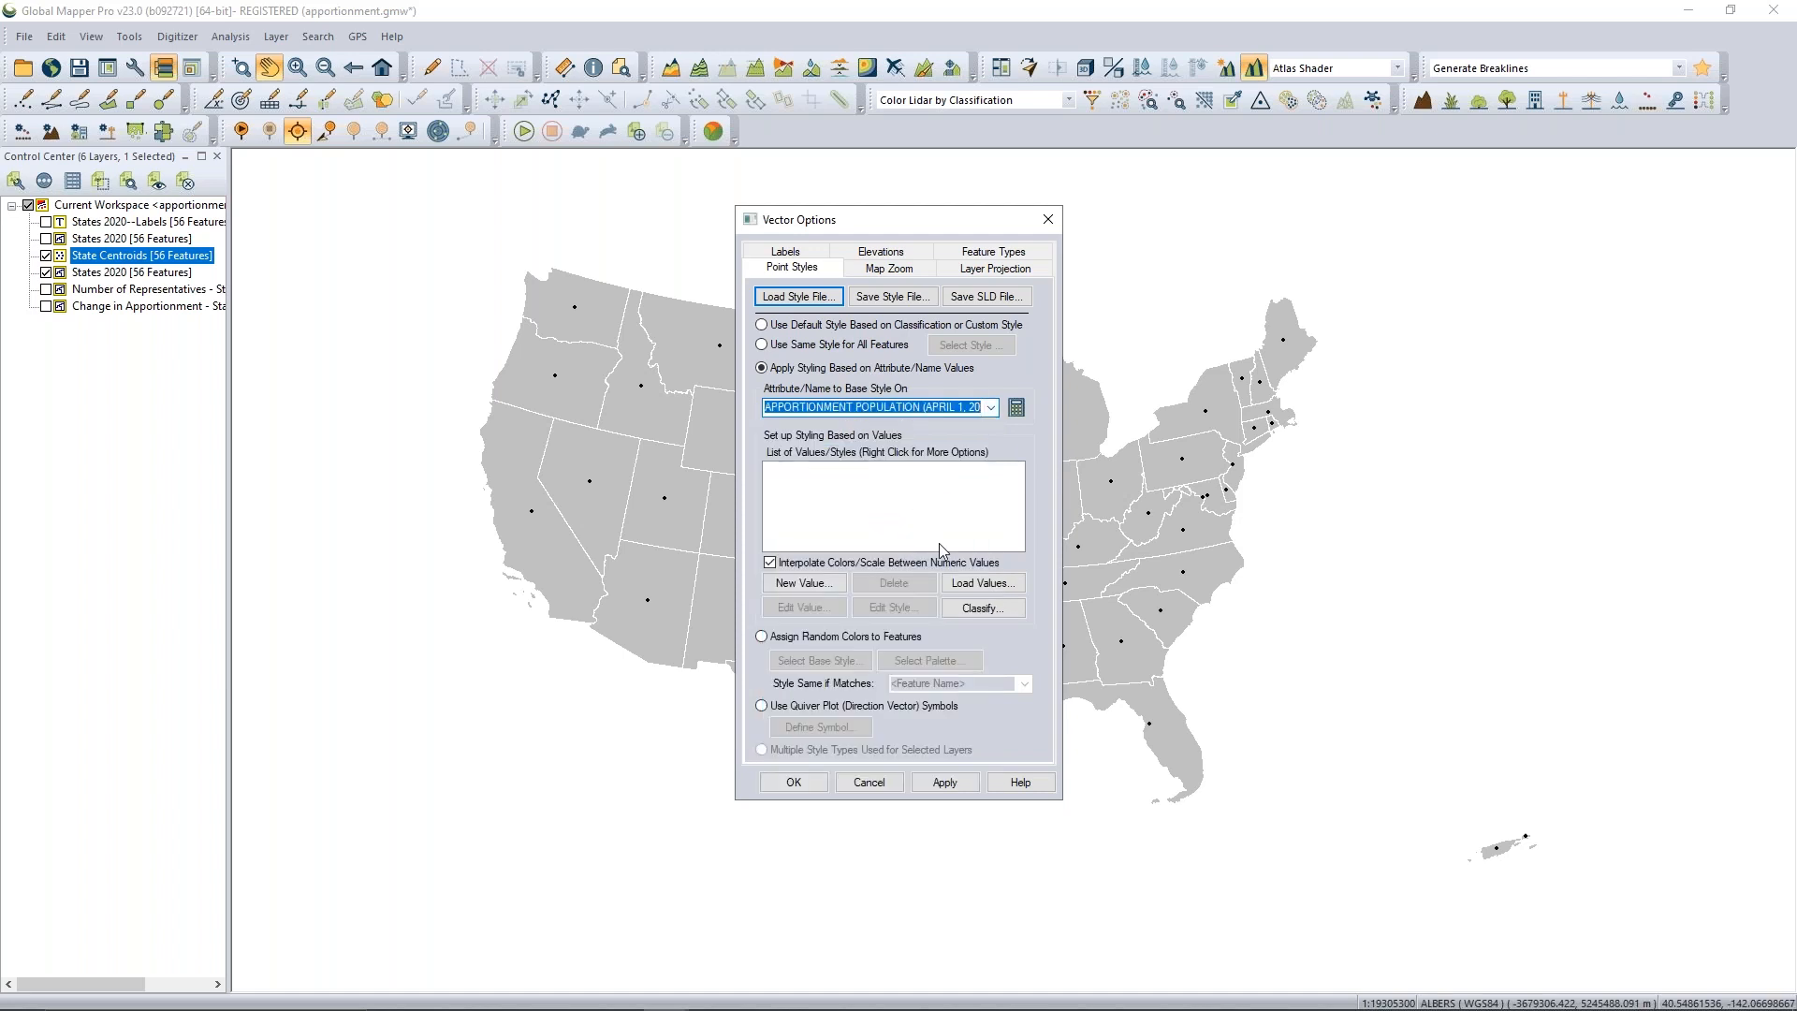
Open the classification of the point features and choose the pale-to-dark red color ramp.
click(976, 611)
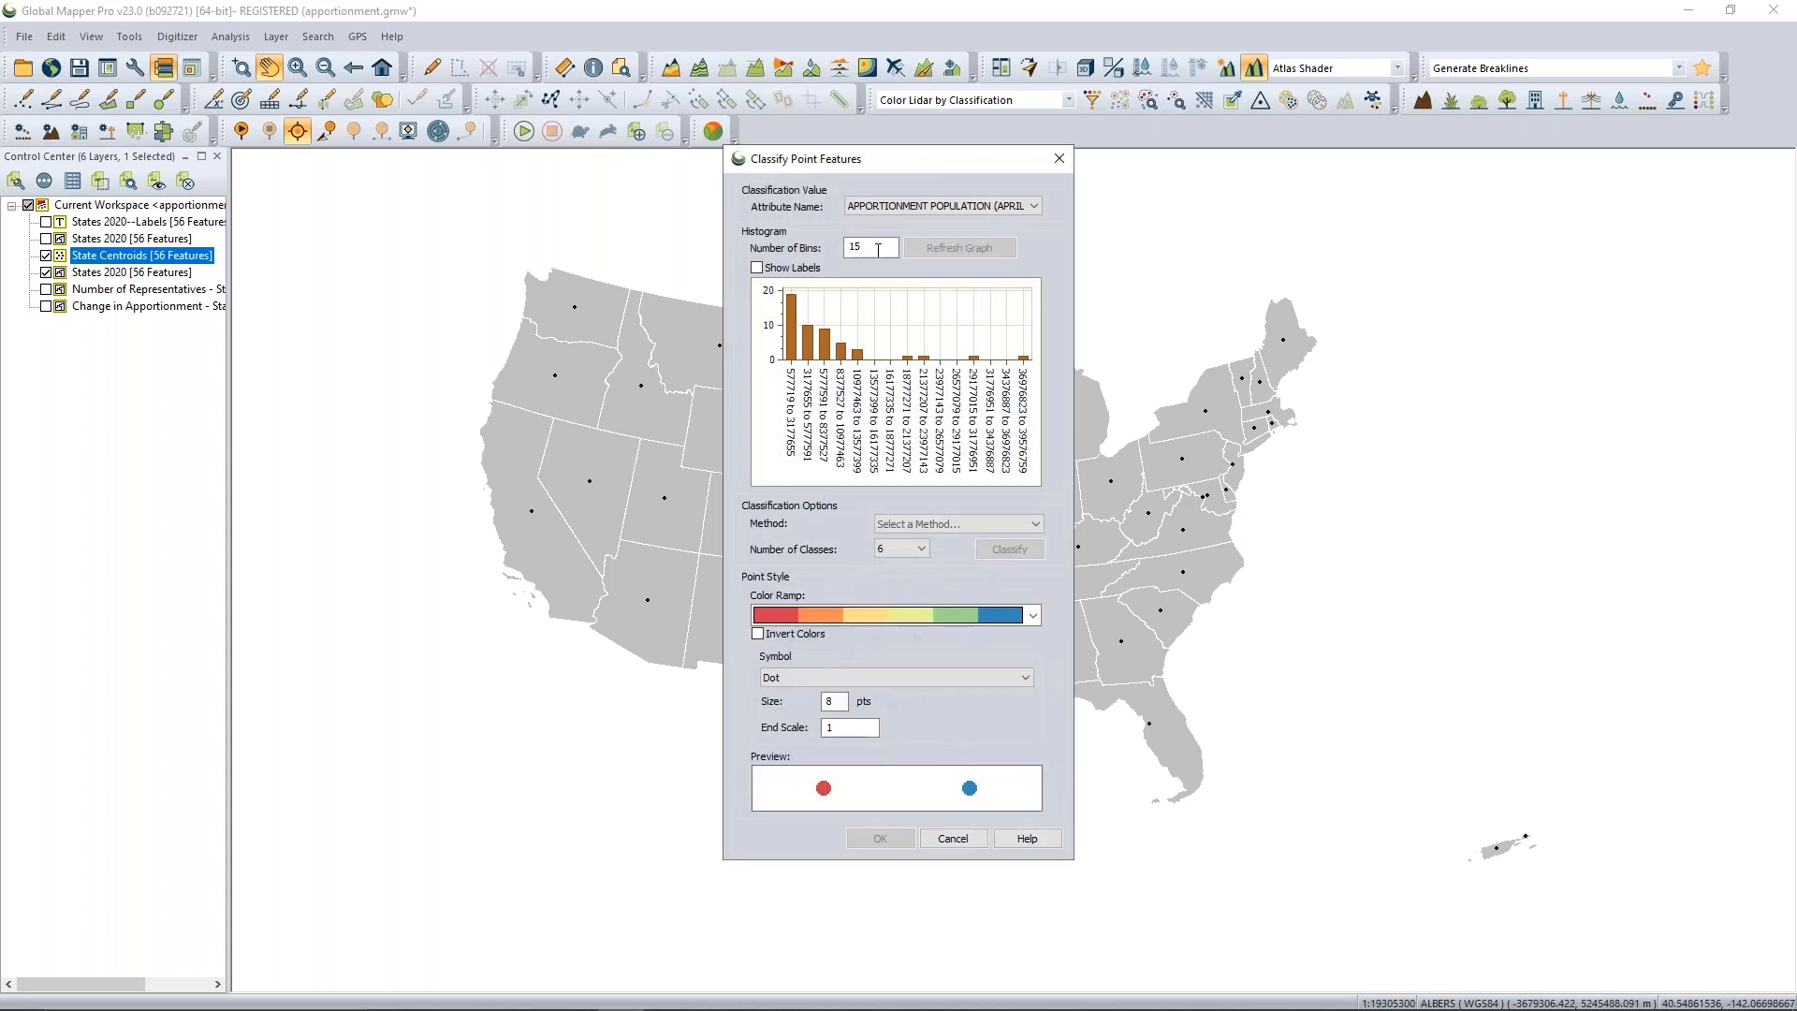
click(973, 614)
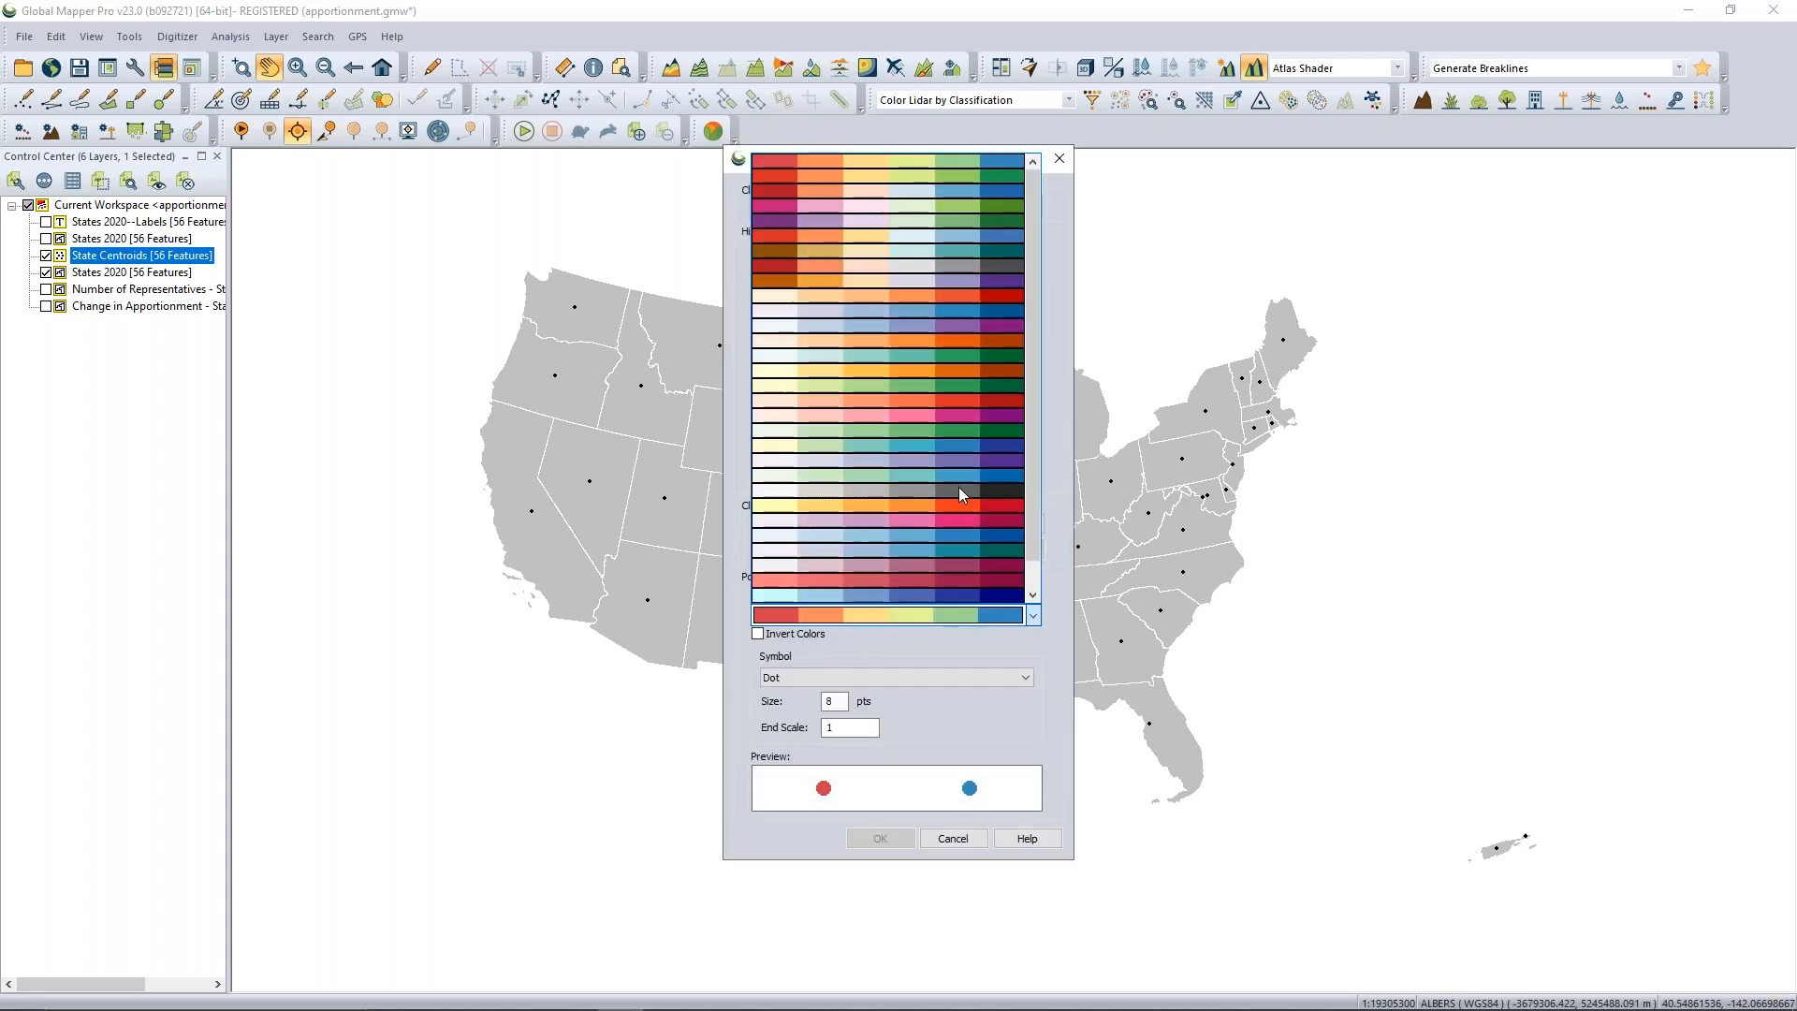
click(941, 399)
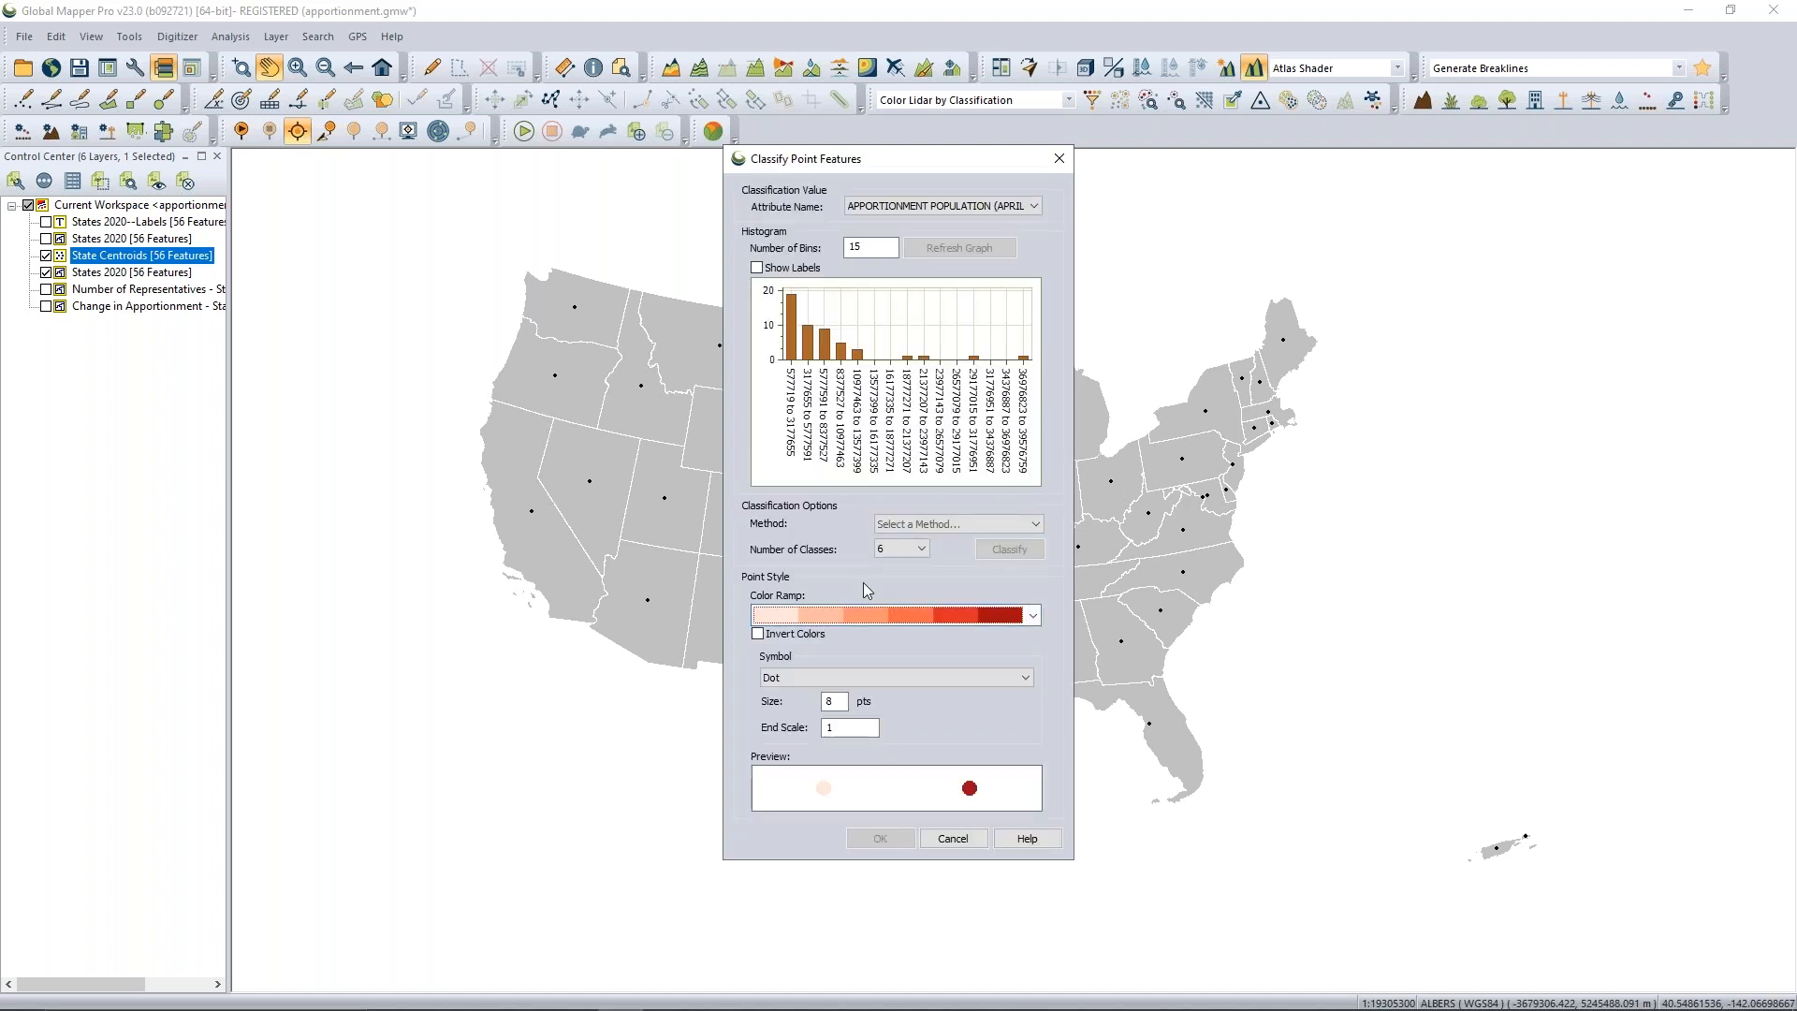
Classify the points into 6 classes with the Equal Count (Quantile) method and an end scale of 3.
click(916, 525)
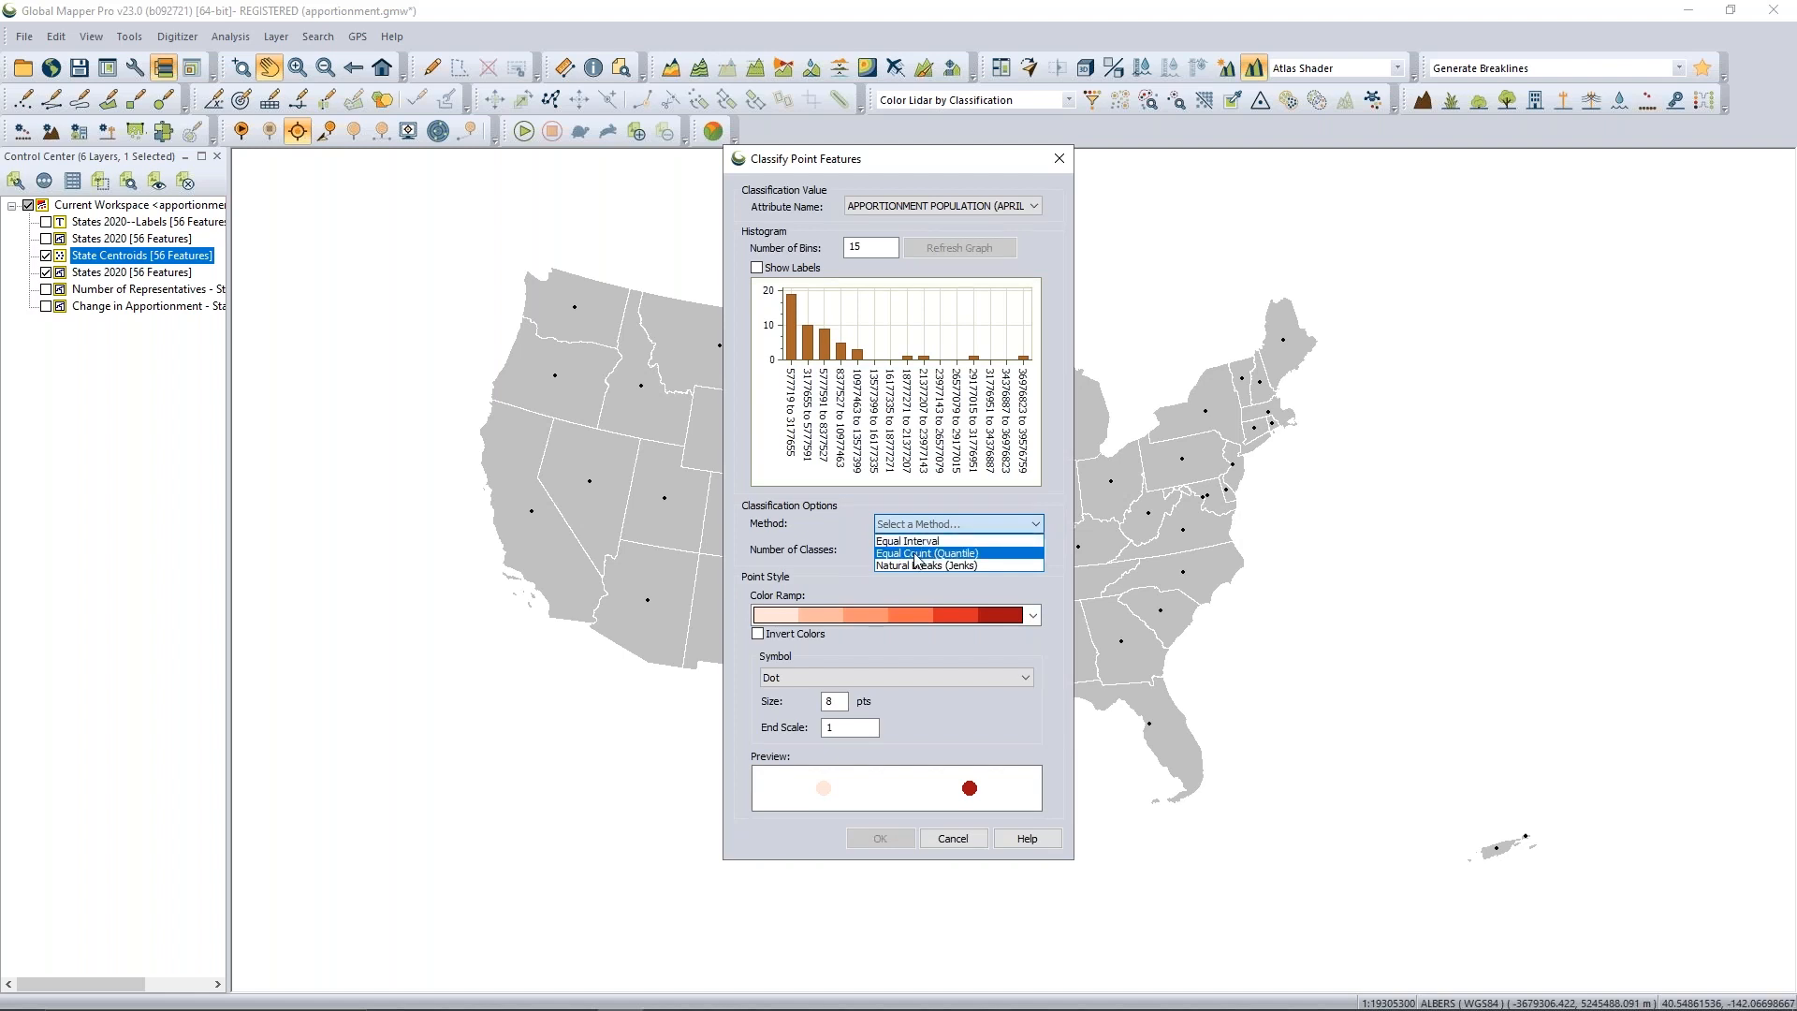
click(916, 560)
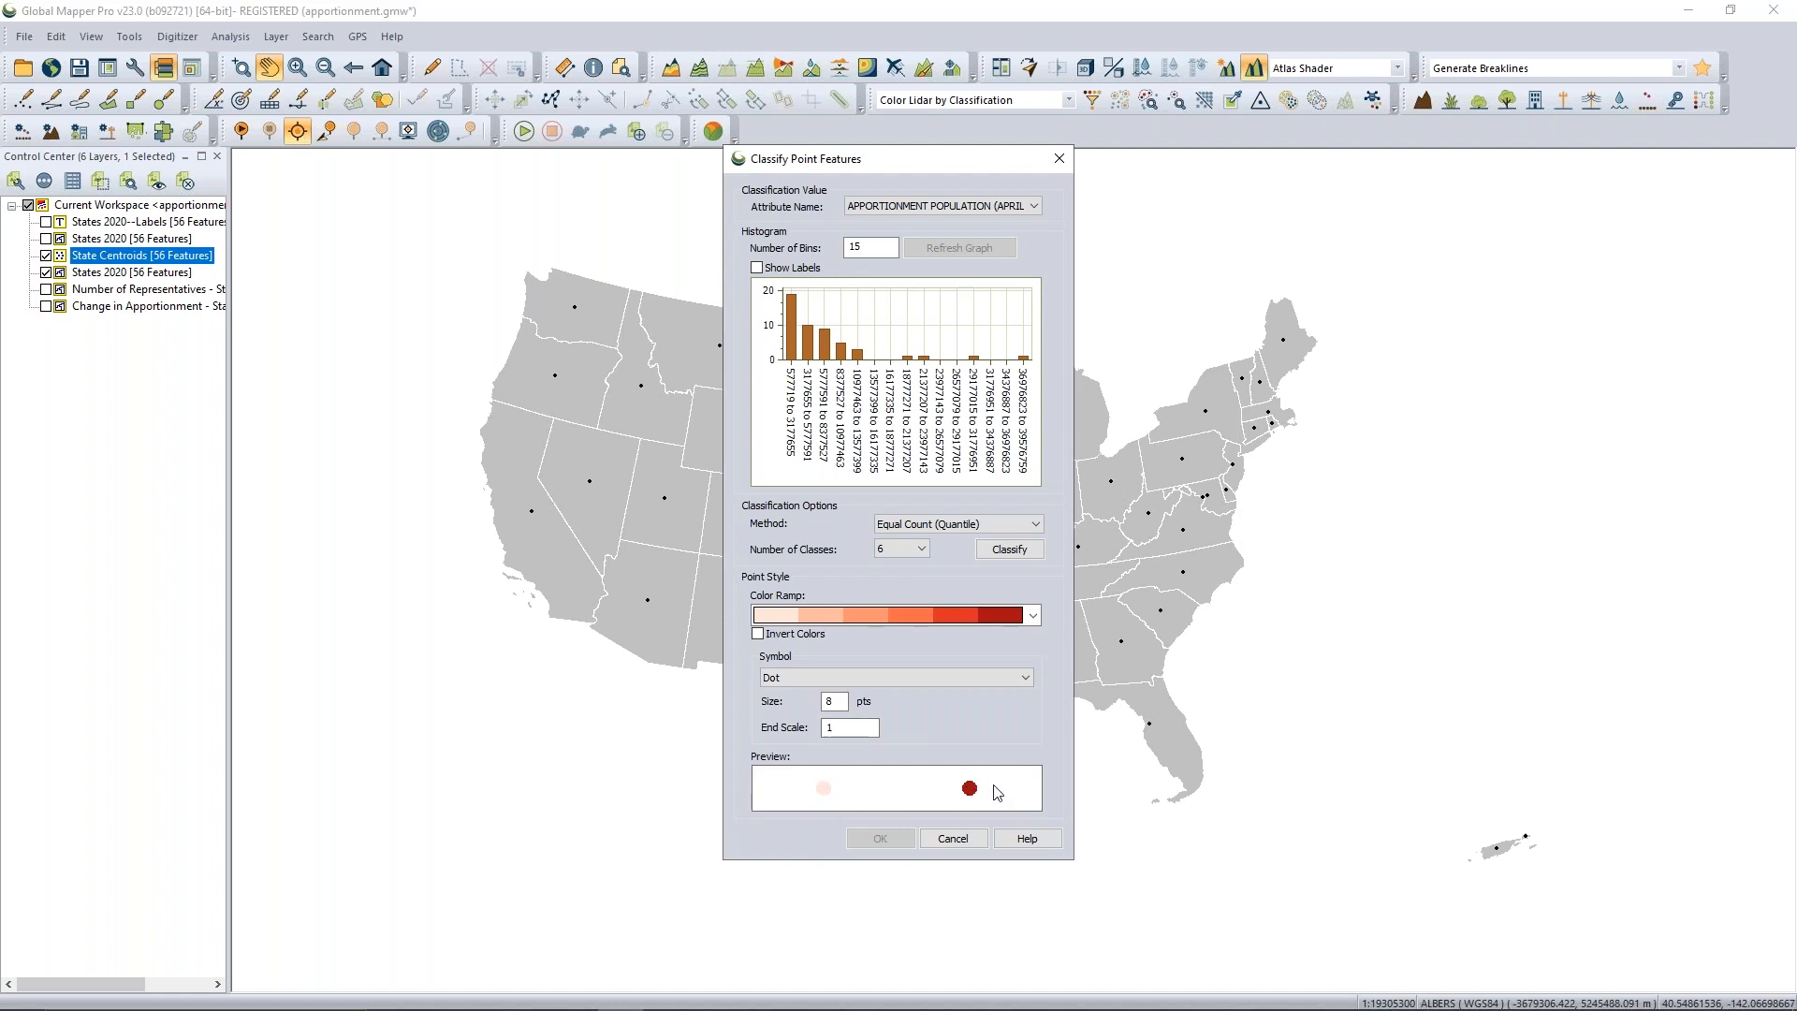
click(842, 729)
drag(843, 729, 800, 729)
text(3)
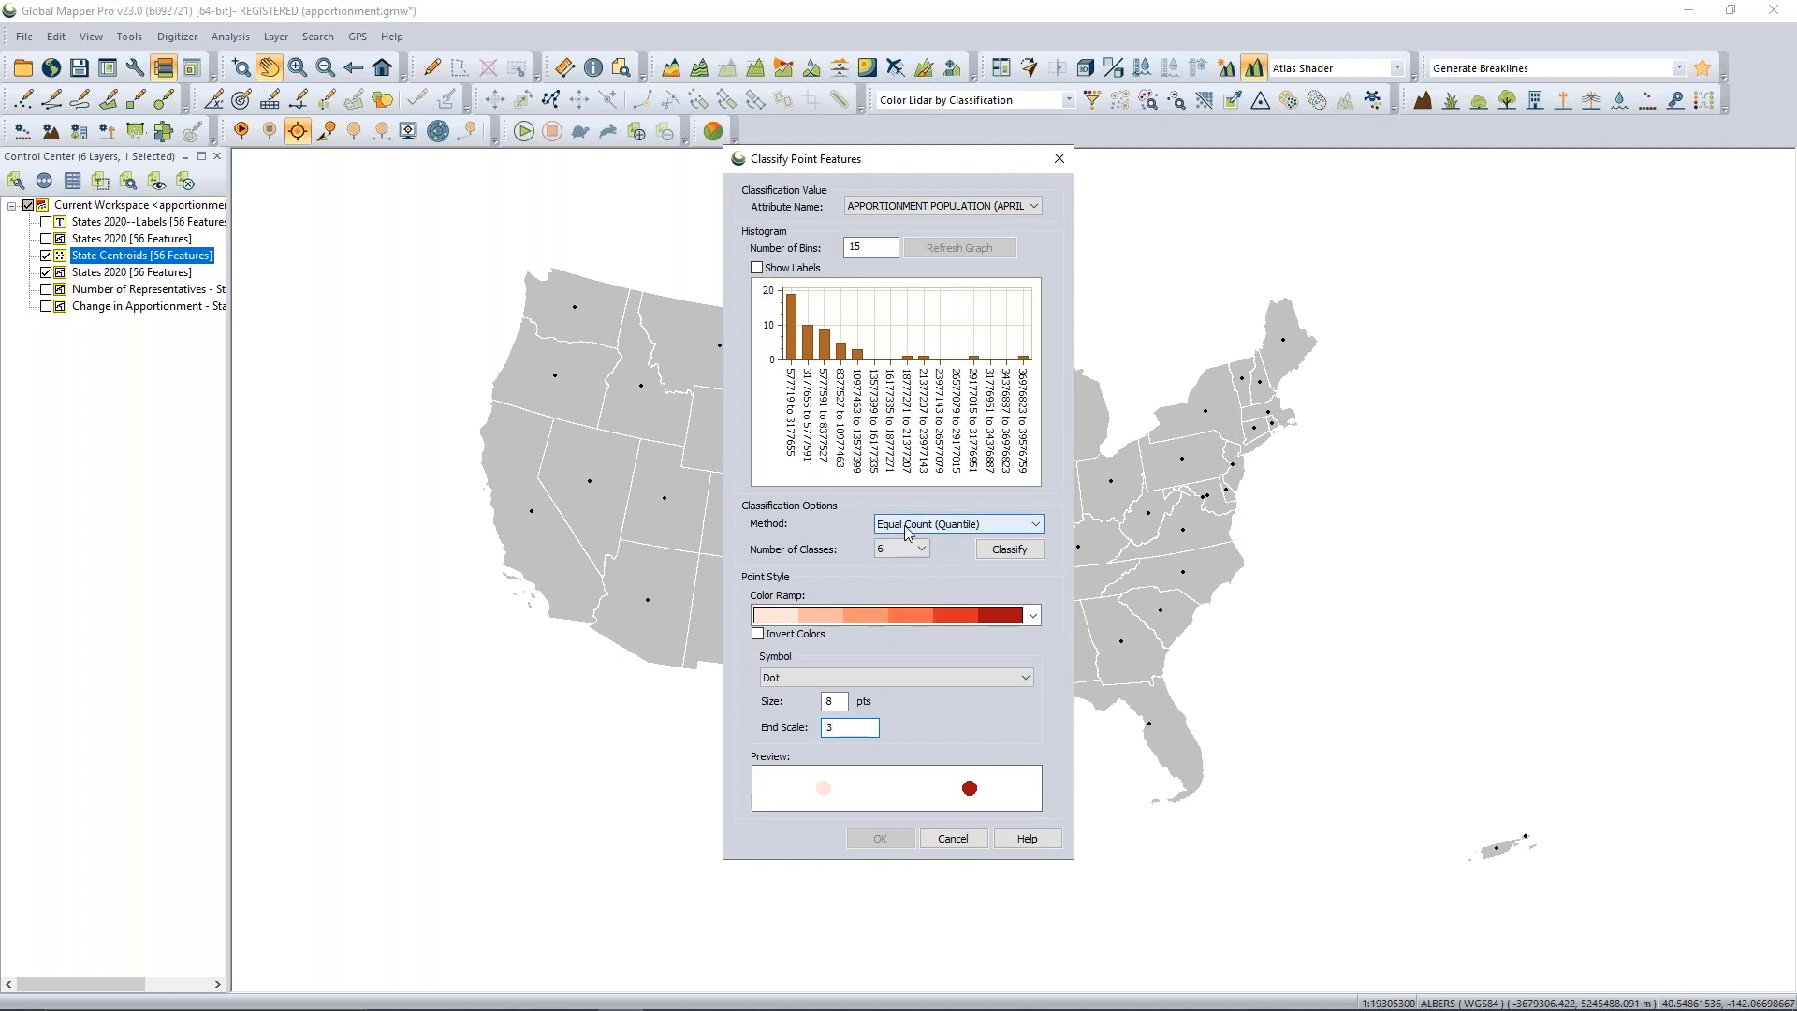
click(1007, 552)
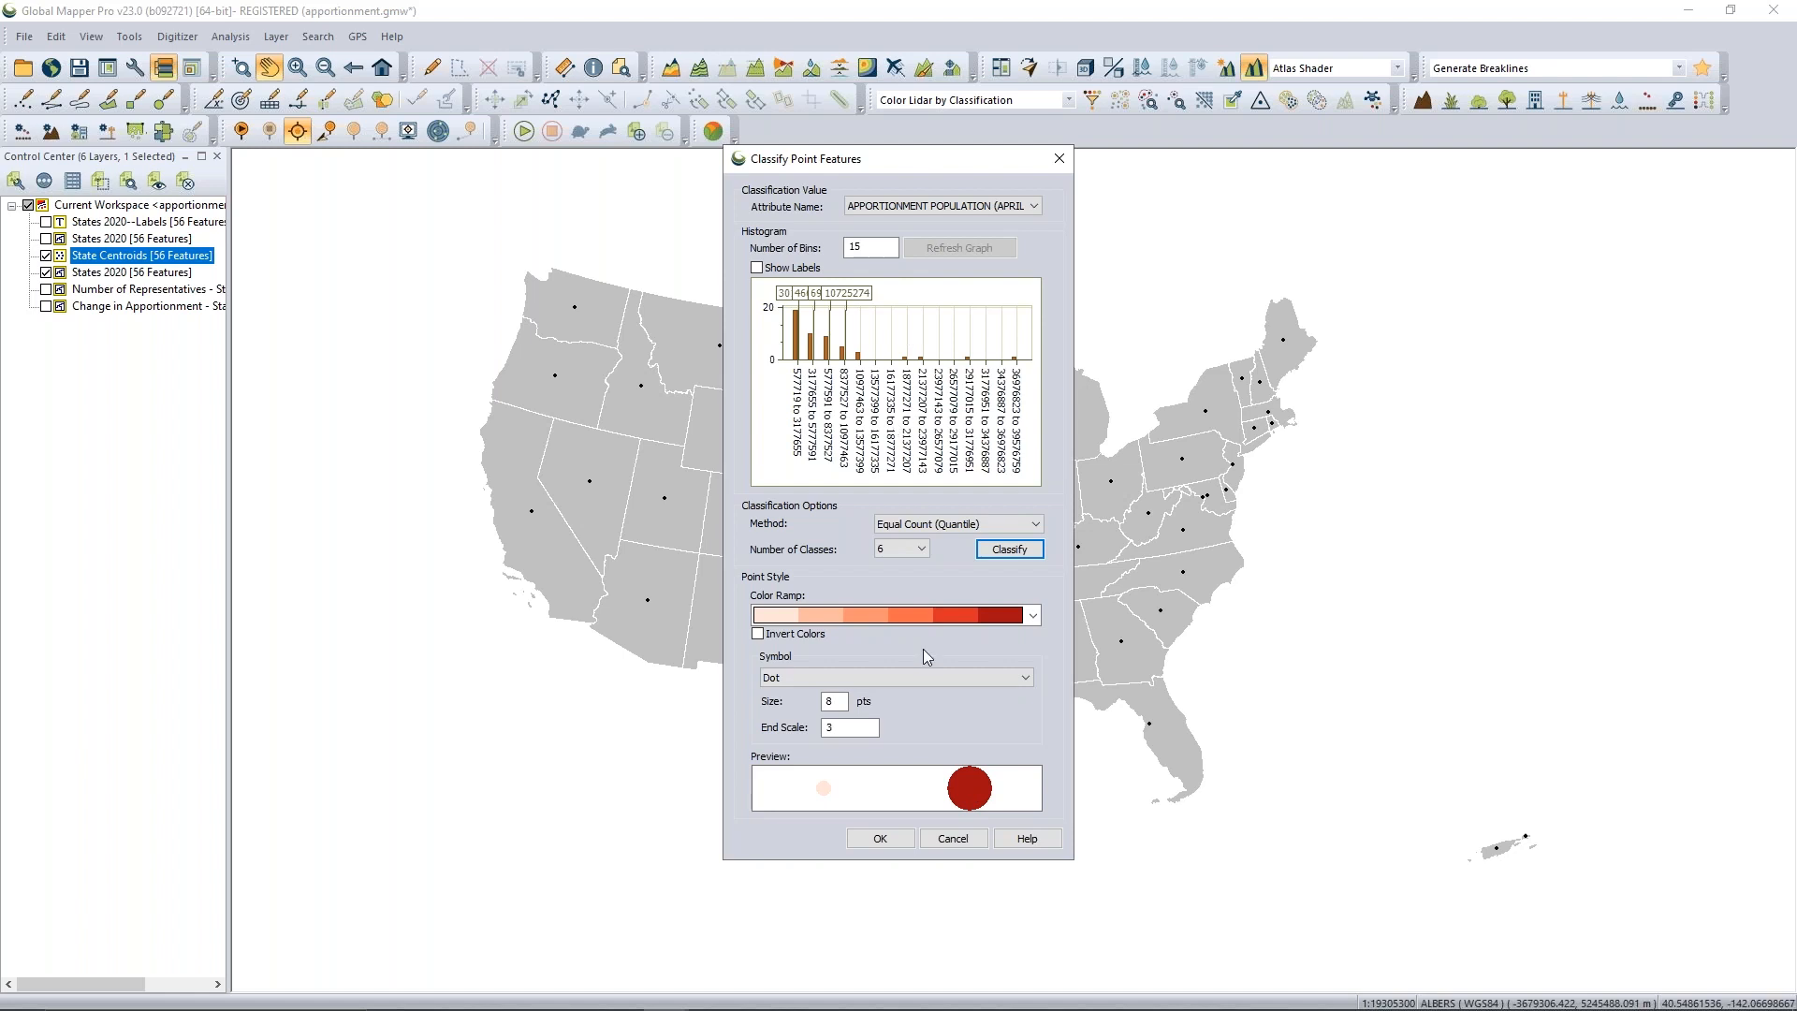
Apply the graduated point classification to State Centroids and move the options window clear of the central states.
click(886, 840)
click(944, 782)
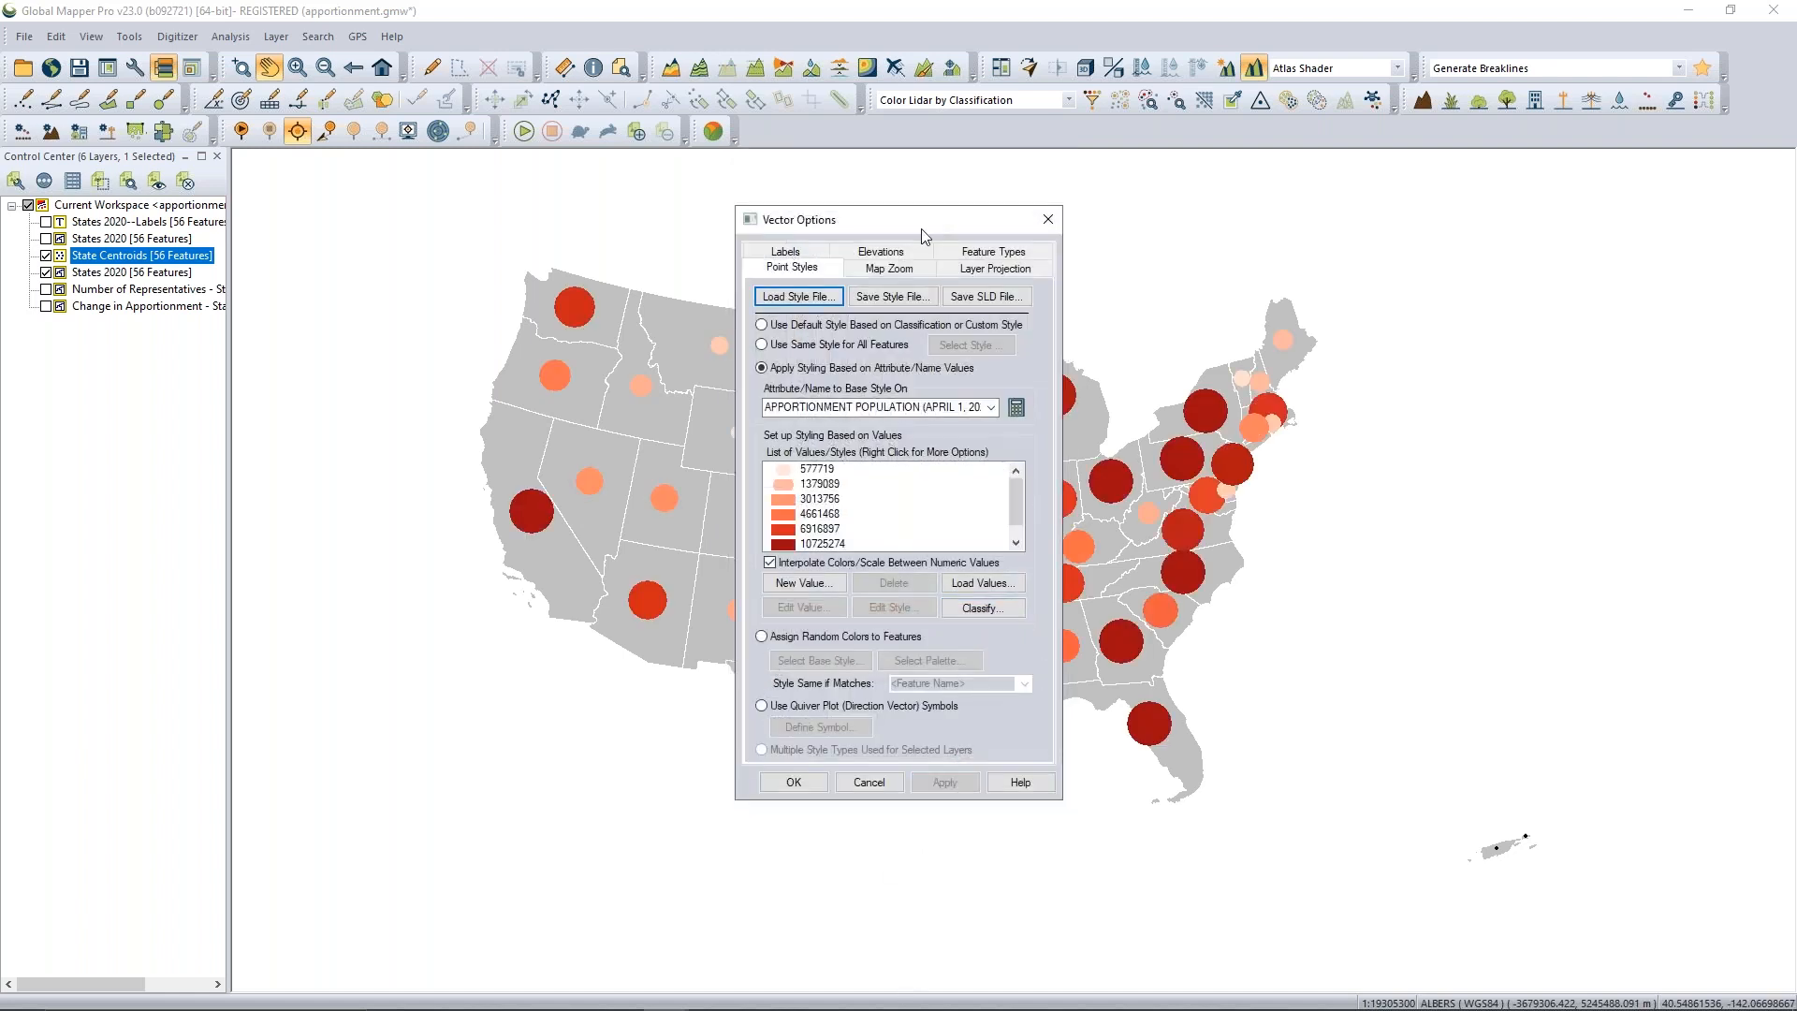
drag(934, 228, 1424, 255)
drag(1614, 236, 1535, 220)
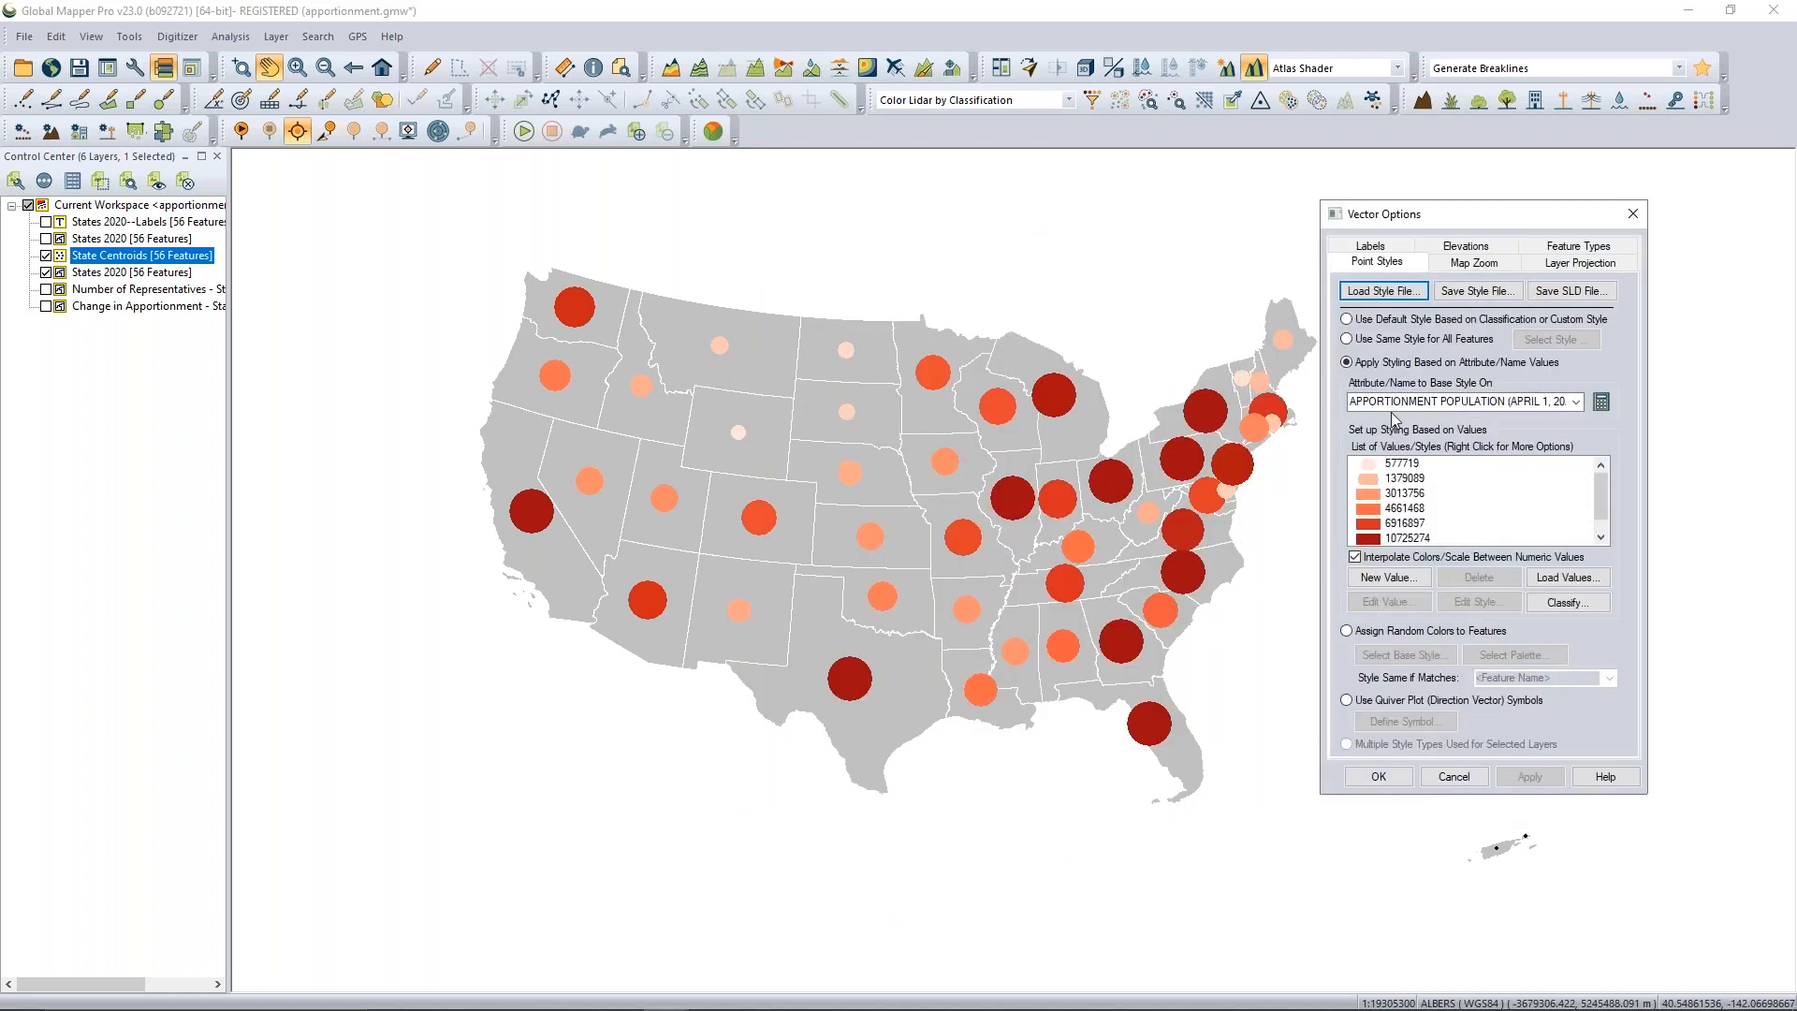
Turn off interpolation of colors and scale between numeric values, apply it, review the class list and close the layer options.
click(1354, 558)
click(1551, 784)
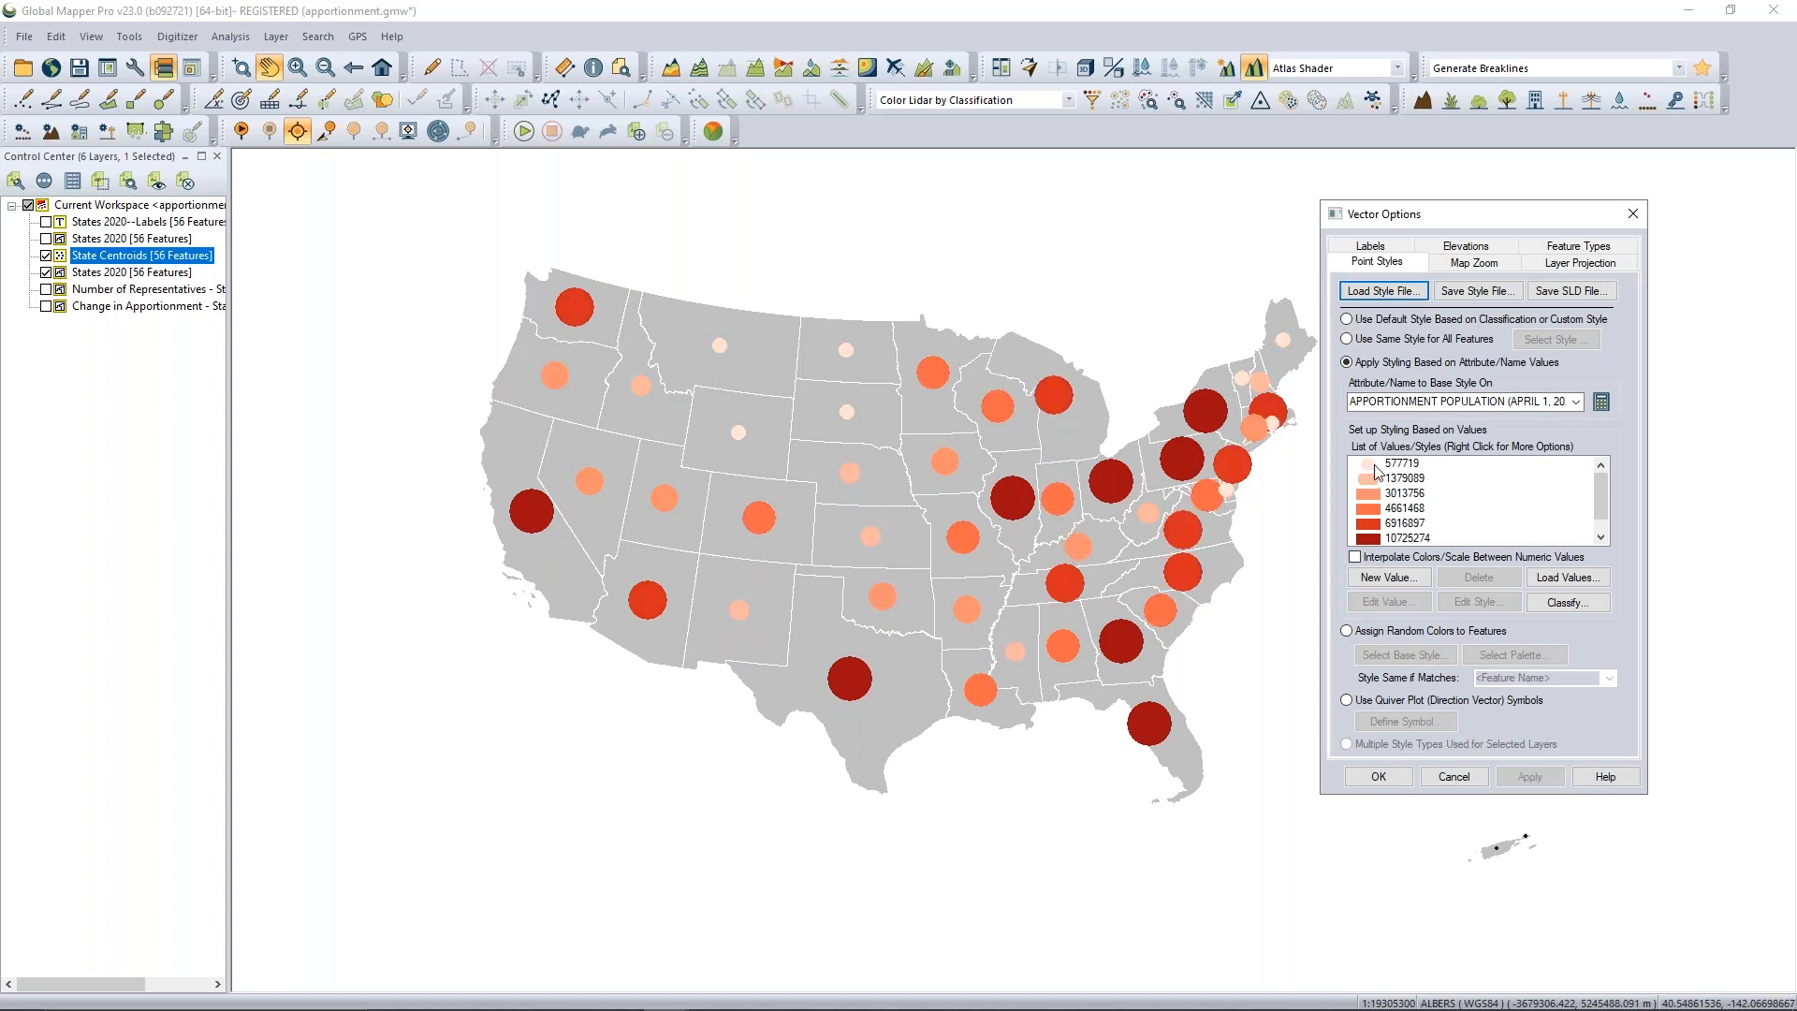
scroll(1423, 515, down, 1)
scroll(1423, 521, down, 1)
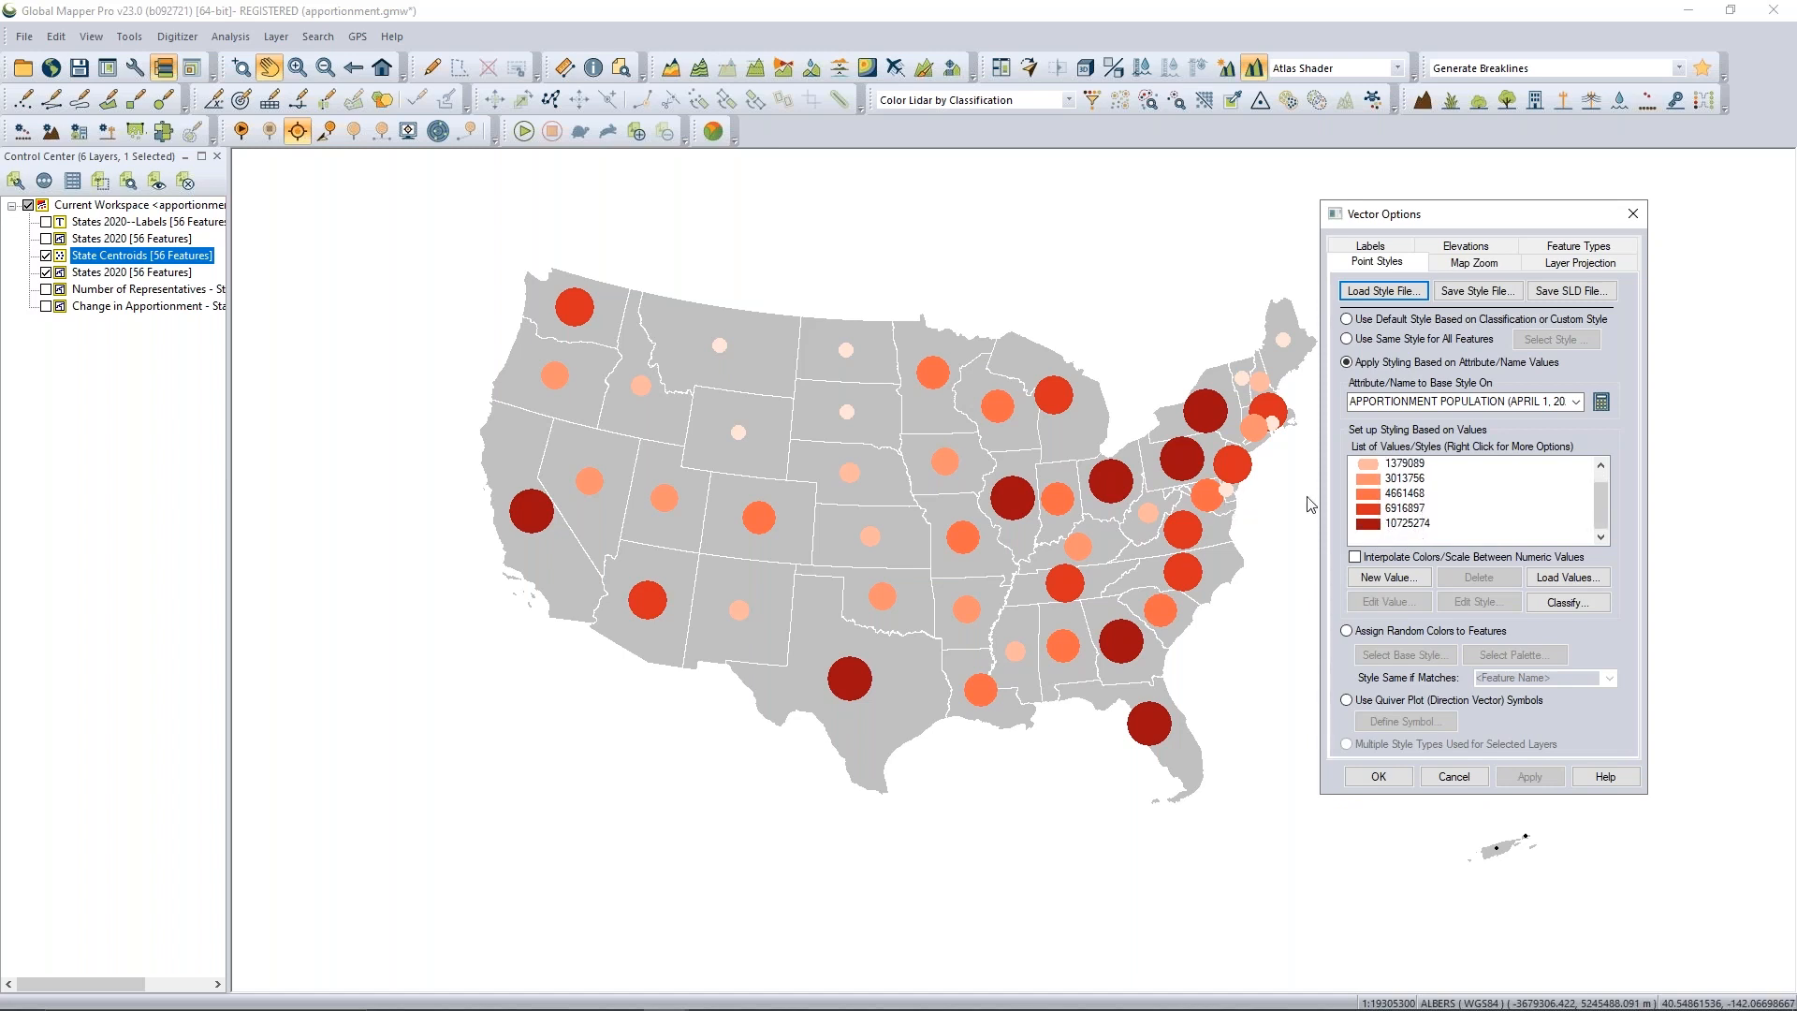
click(1624, 218)
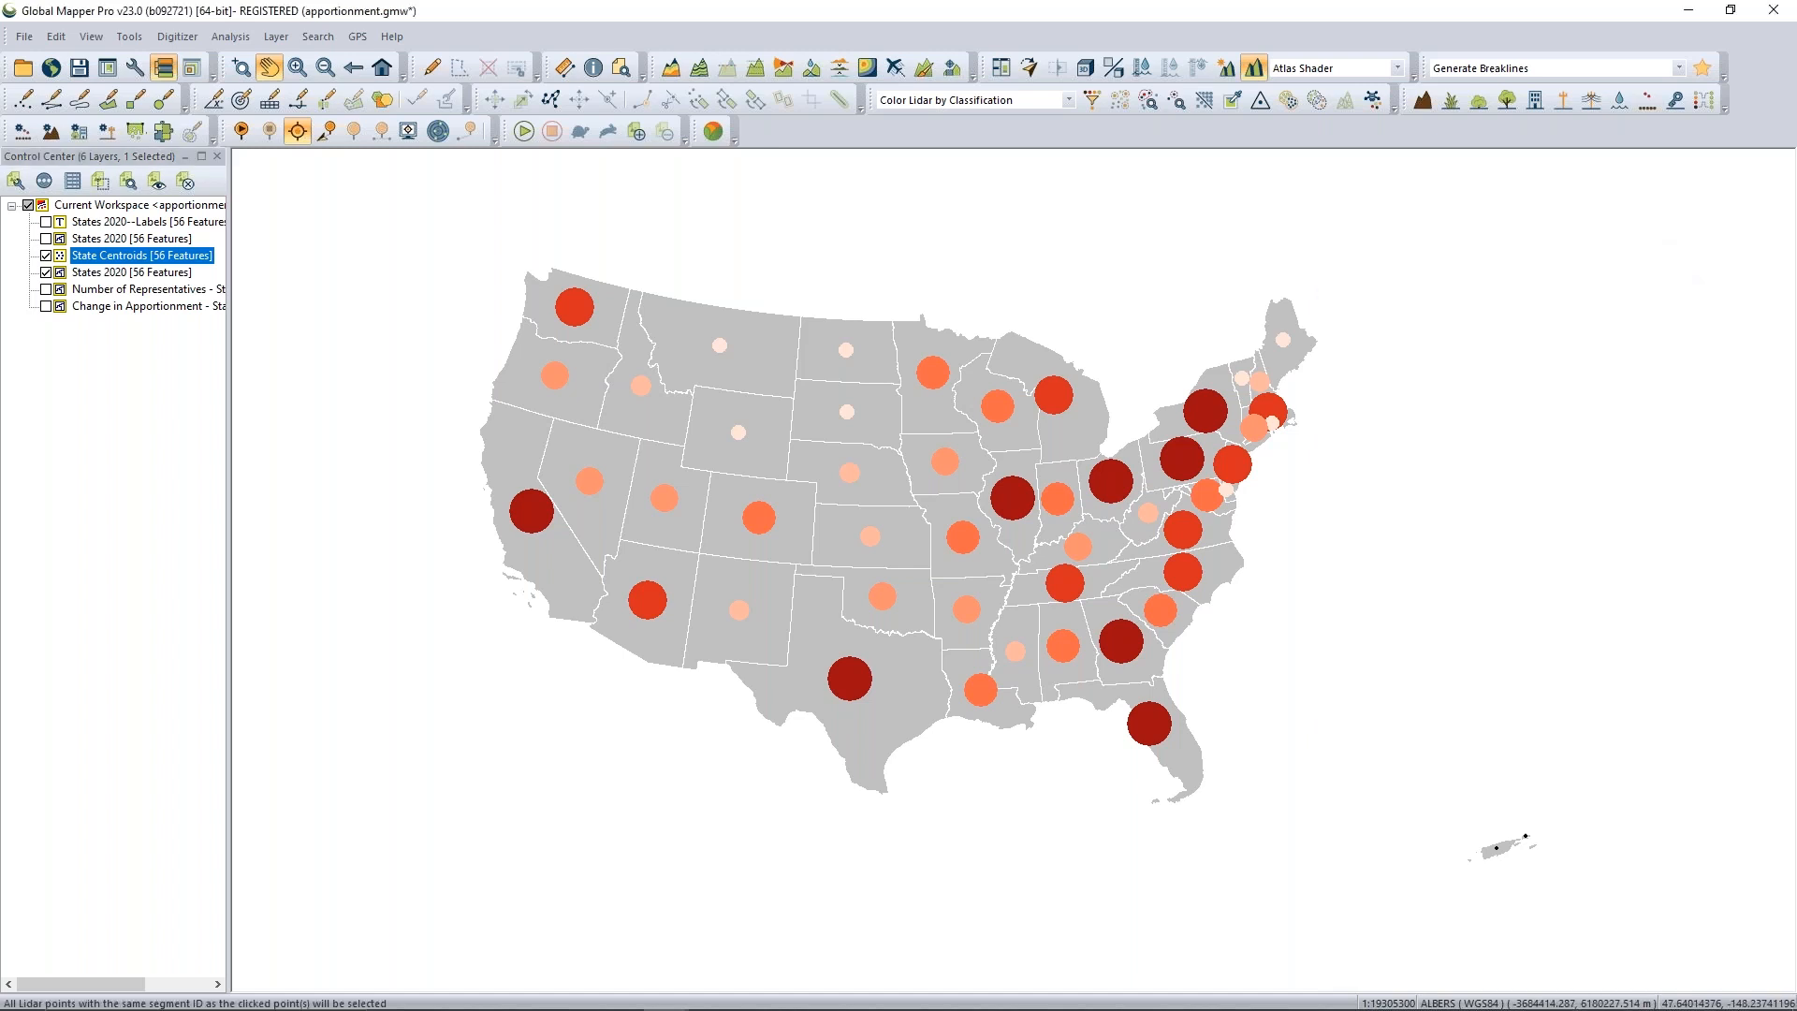
Display a map legend based on the loaded vector types.
click(130, 37)
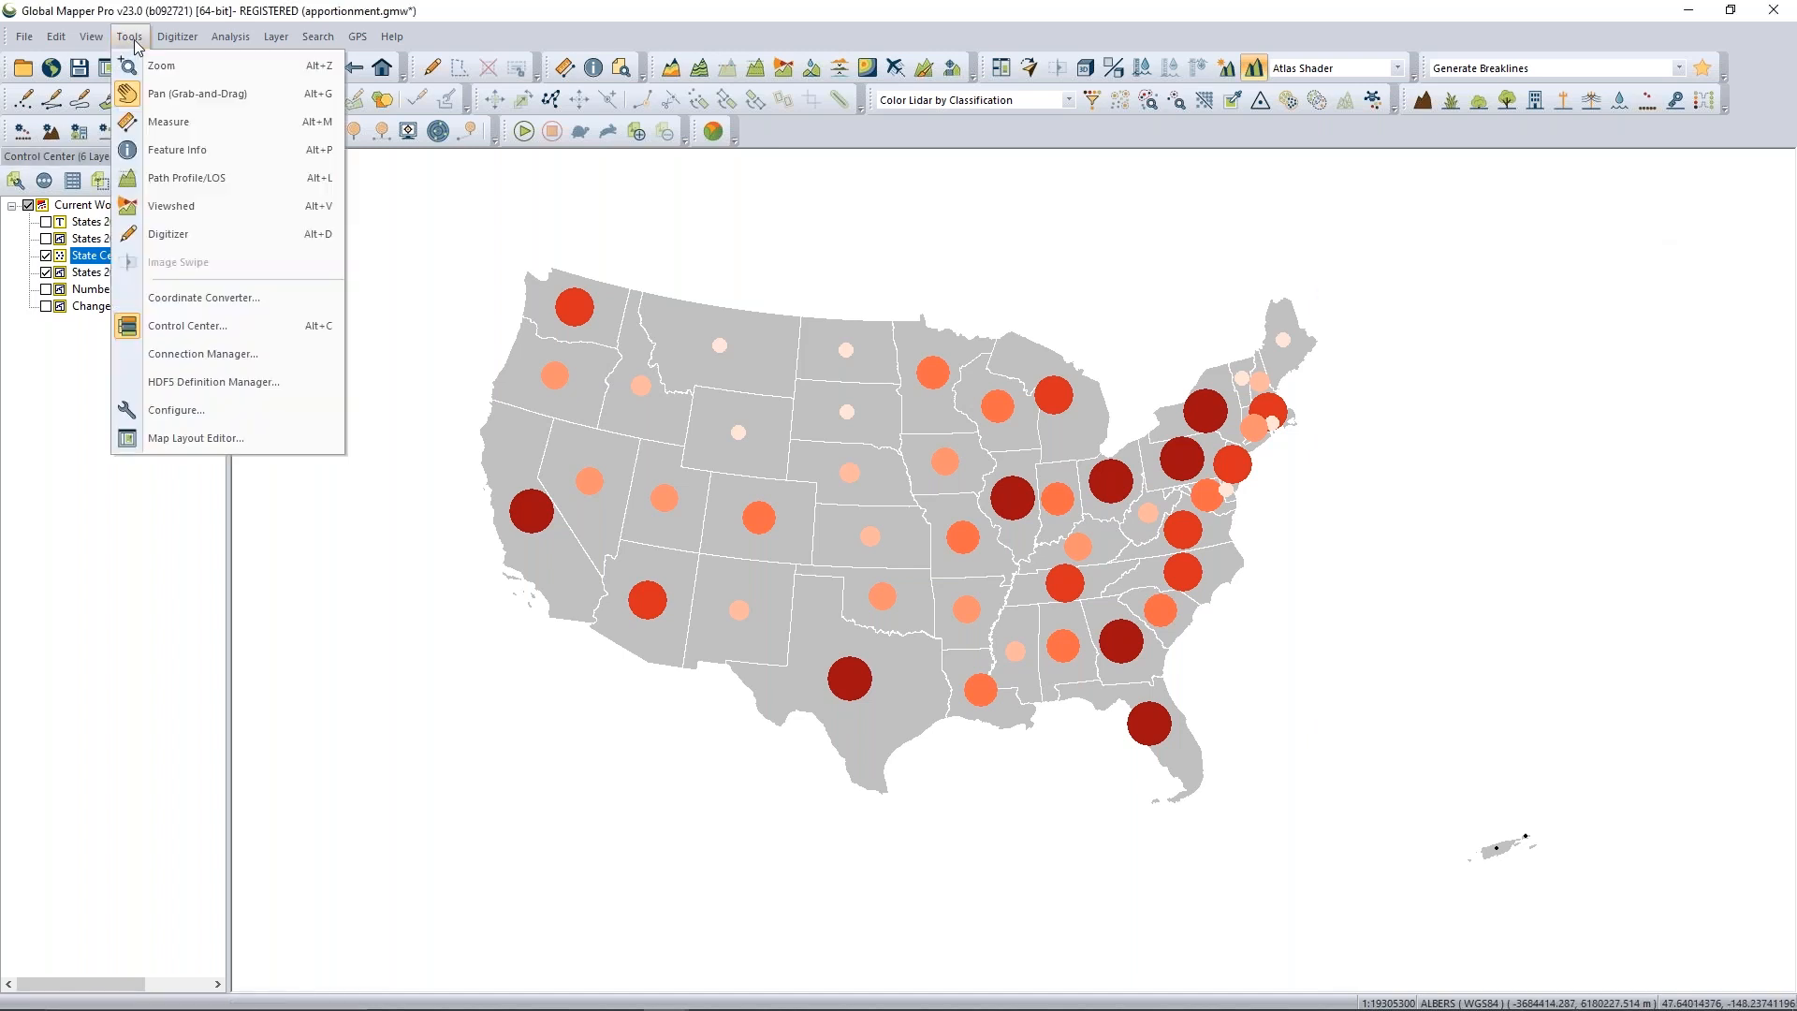
mouse_move(92, 37)
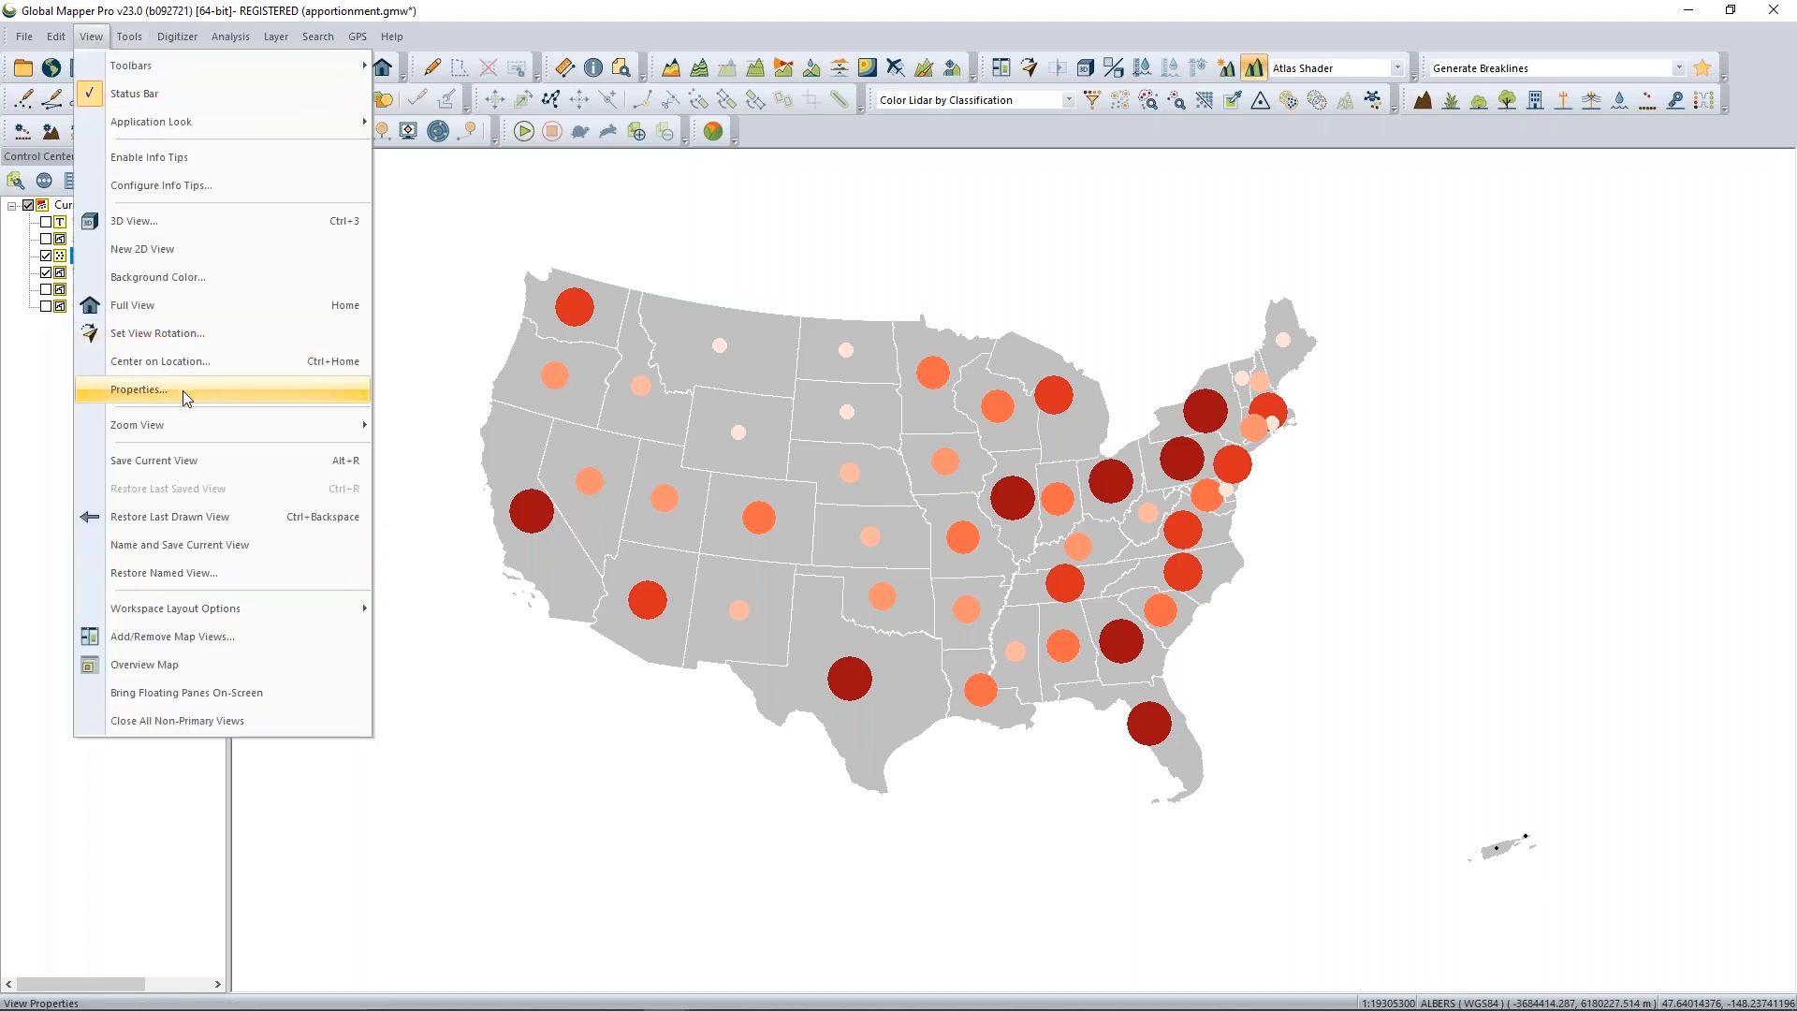
mouse_move(209, 608)
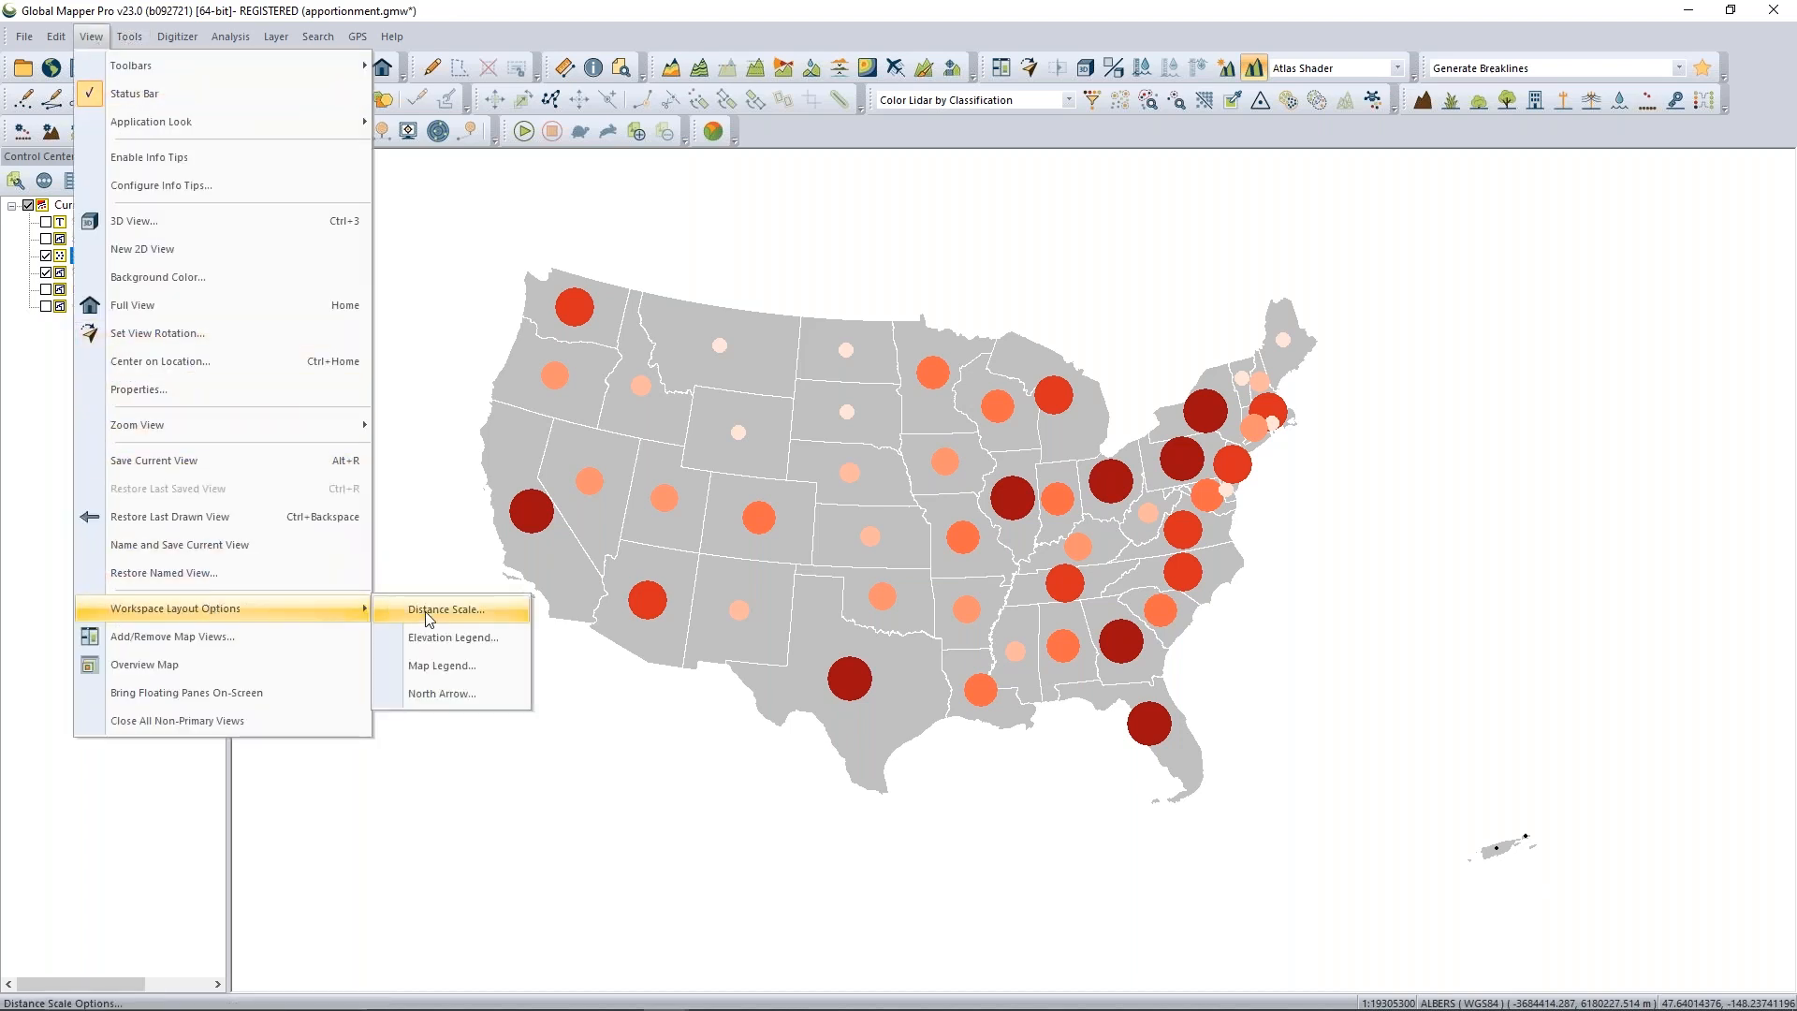
click(430, 665)
click(975, 234)
click(969, 262)
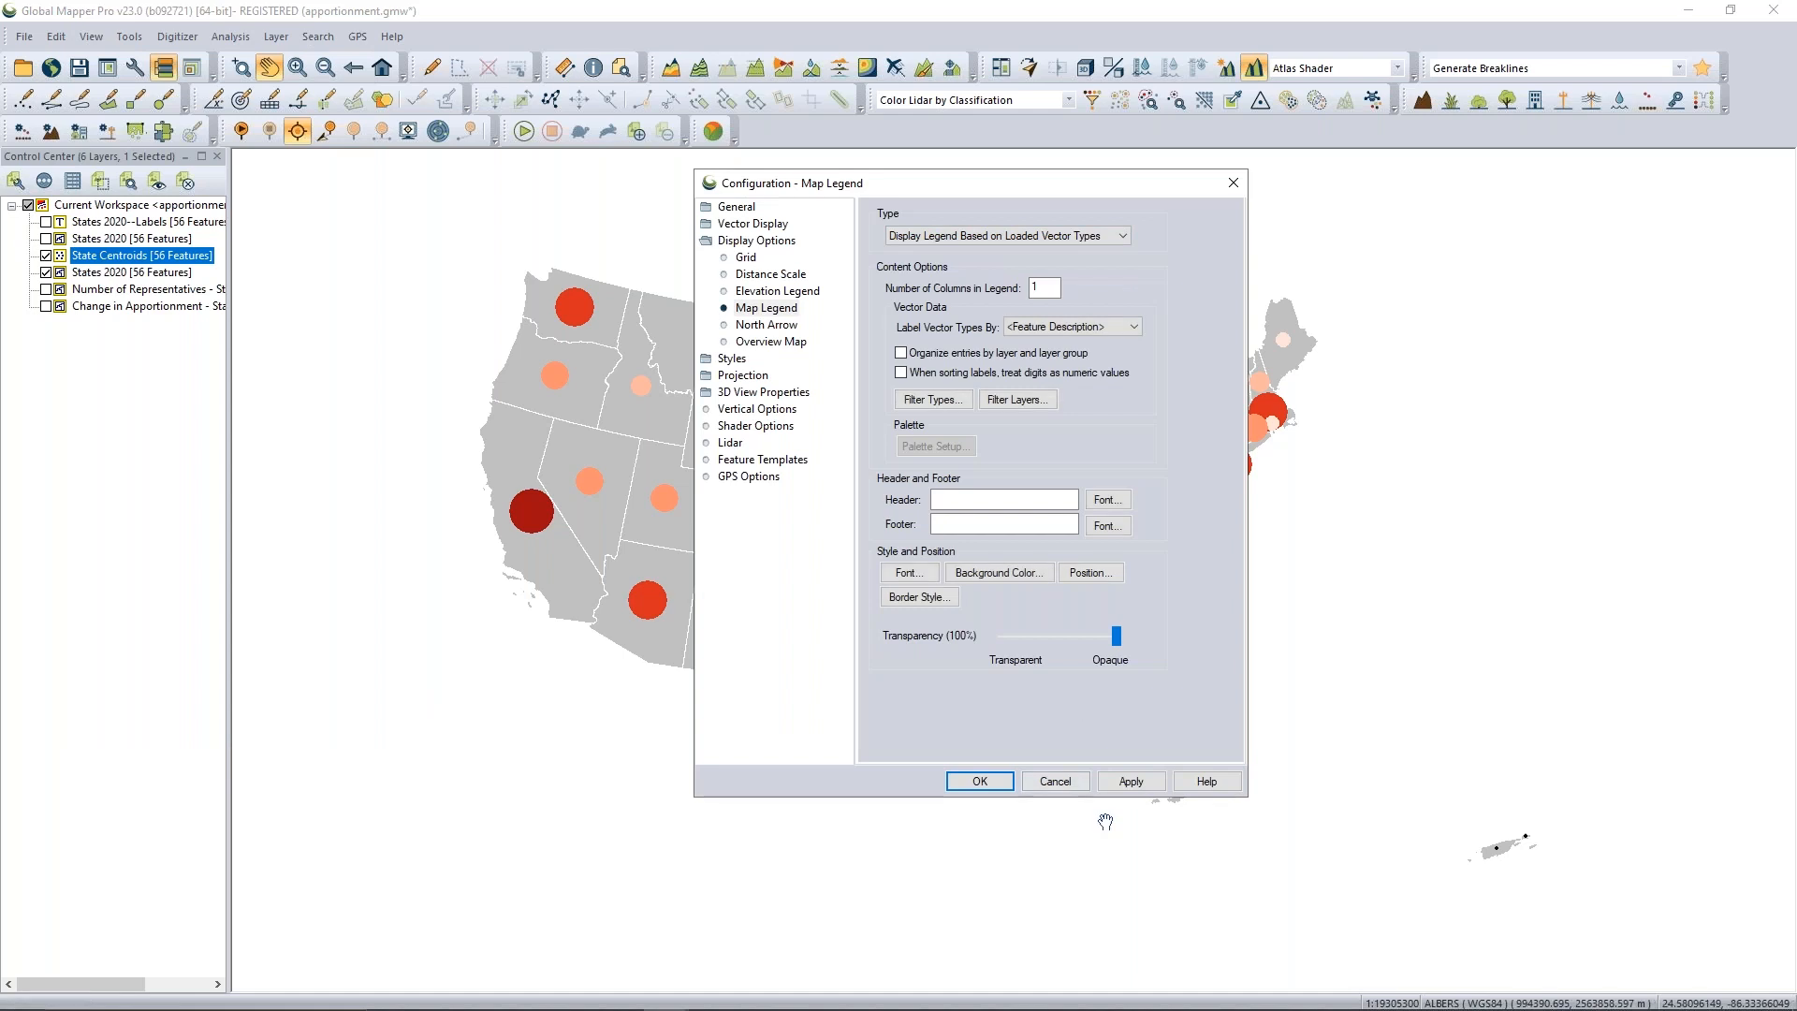
click(977, 783)
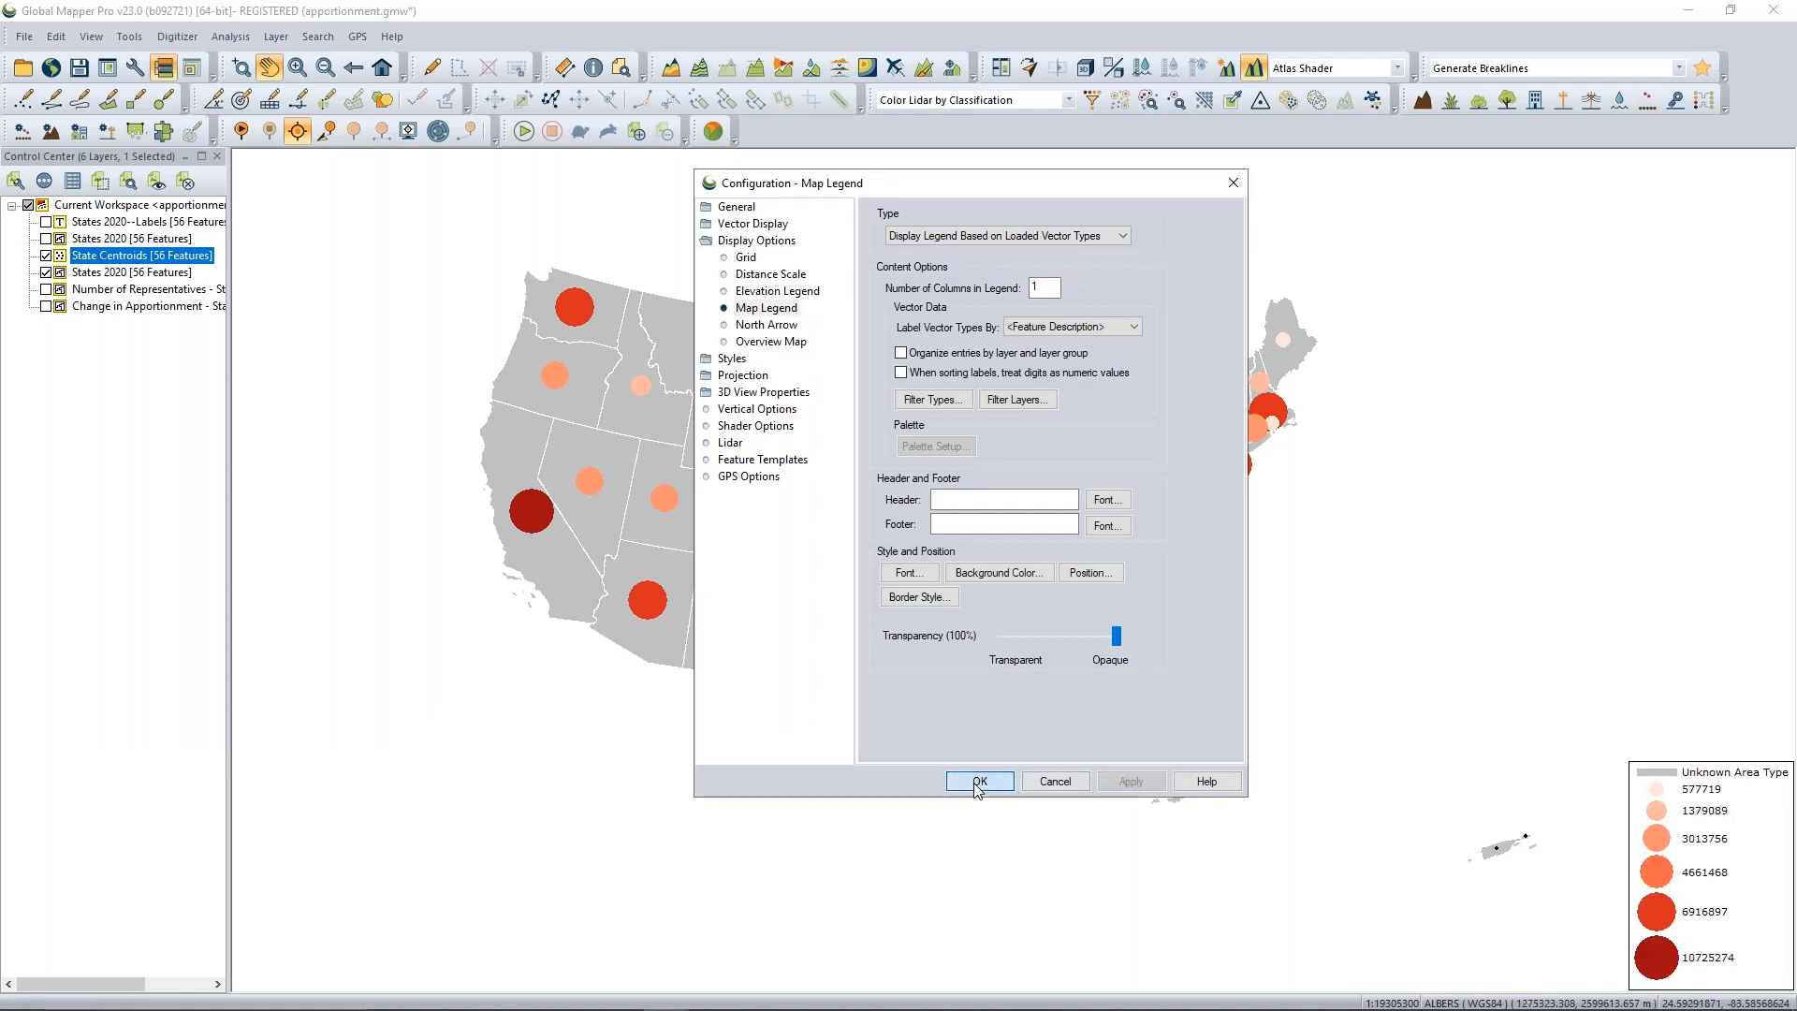
click(978, 783)
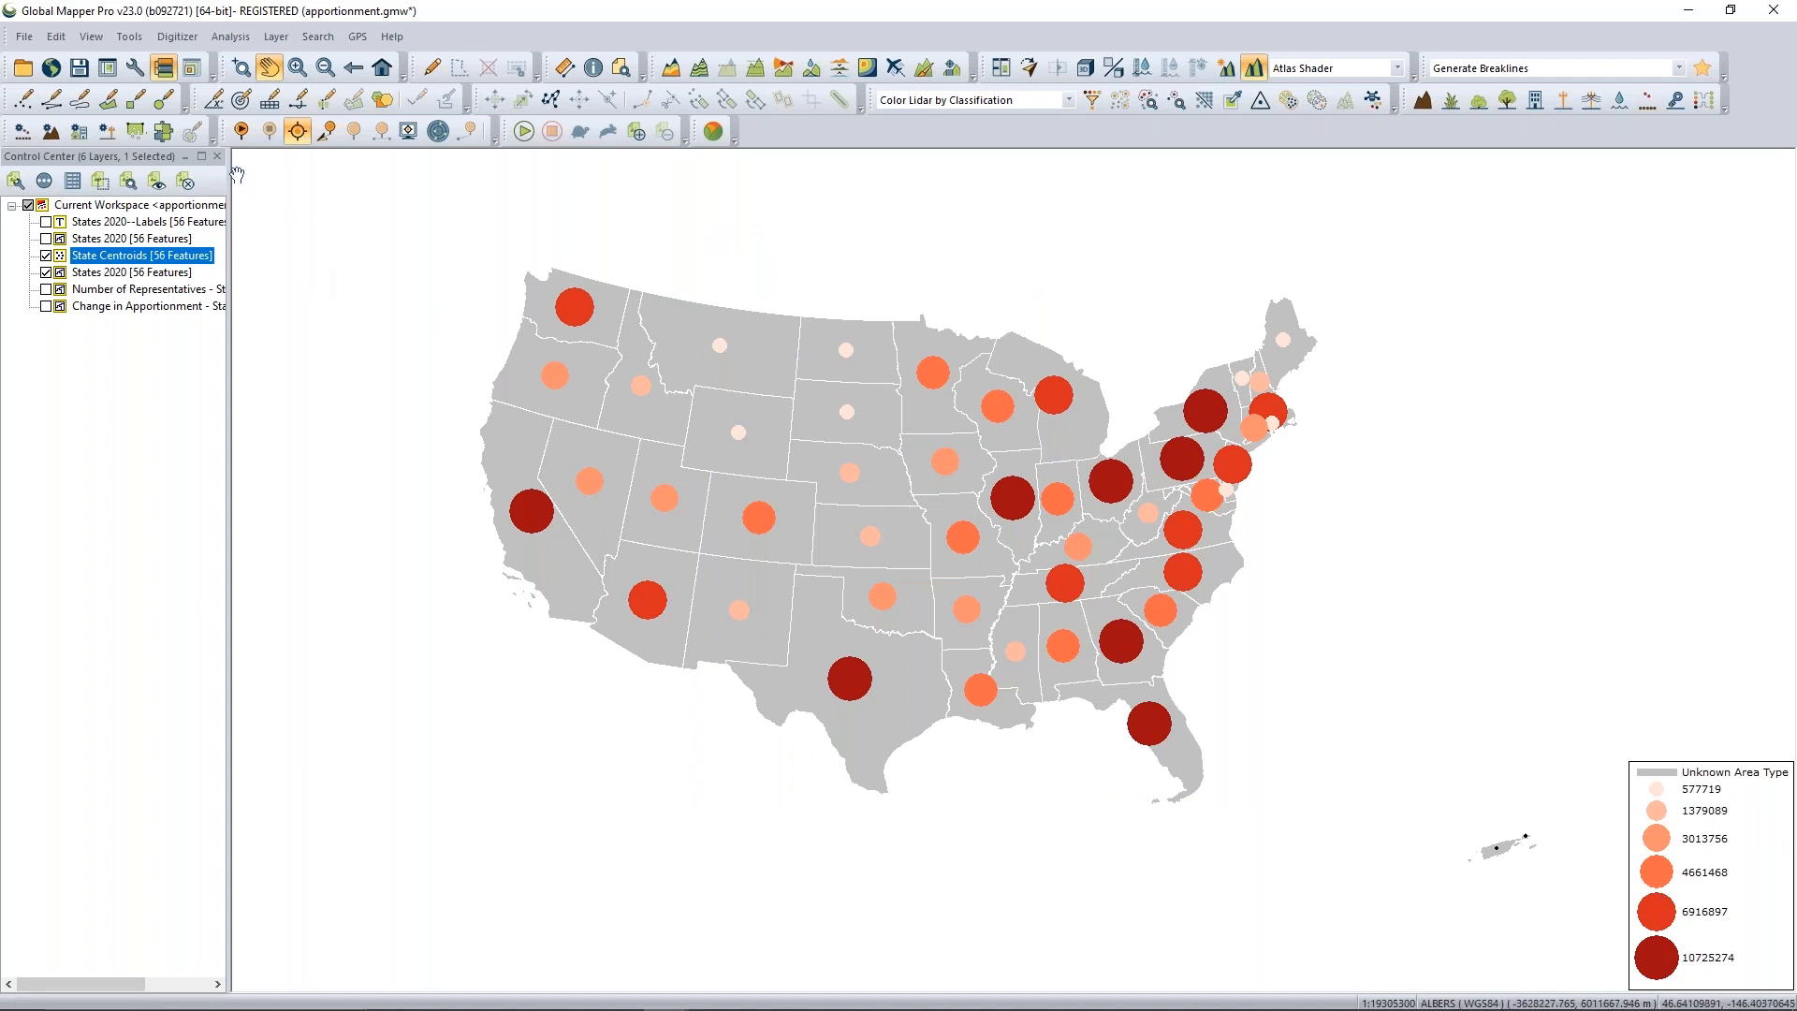
View the Census 2020 Apportionment Data page in the Map Layout Editor and close the editor.
click(112, 73)
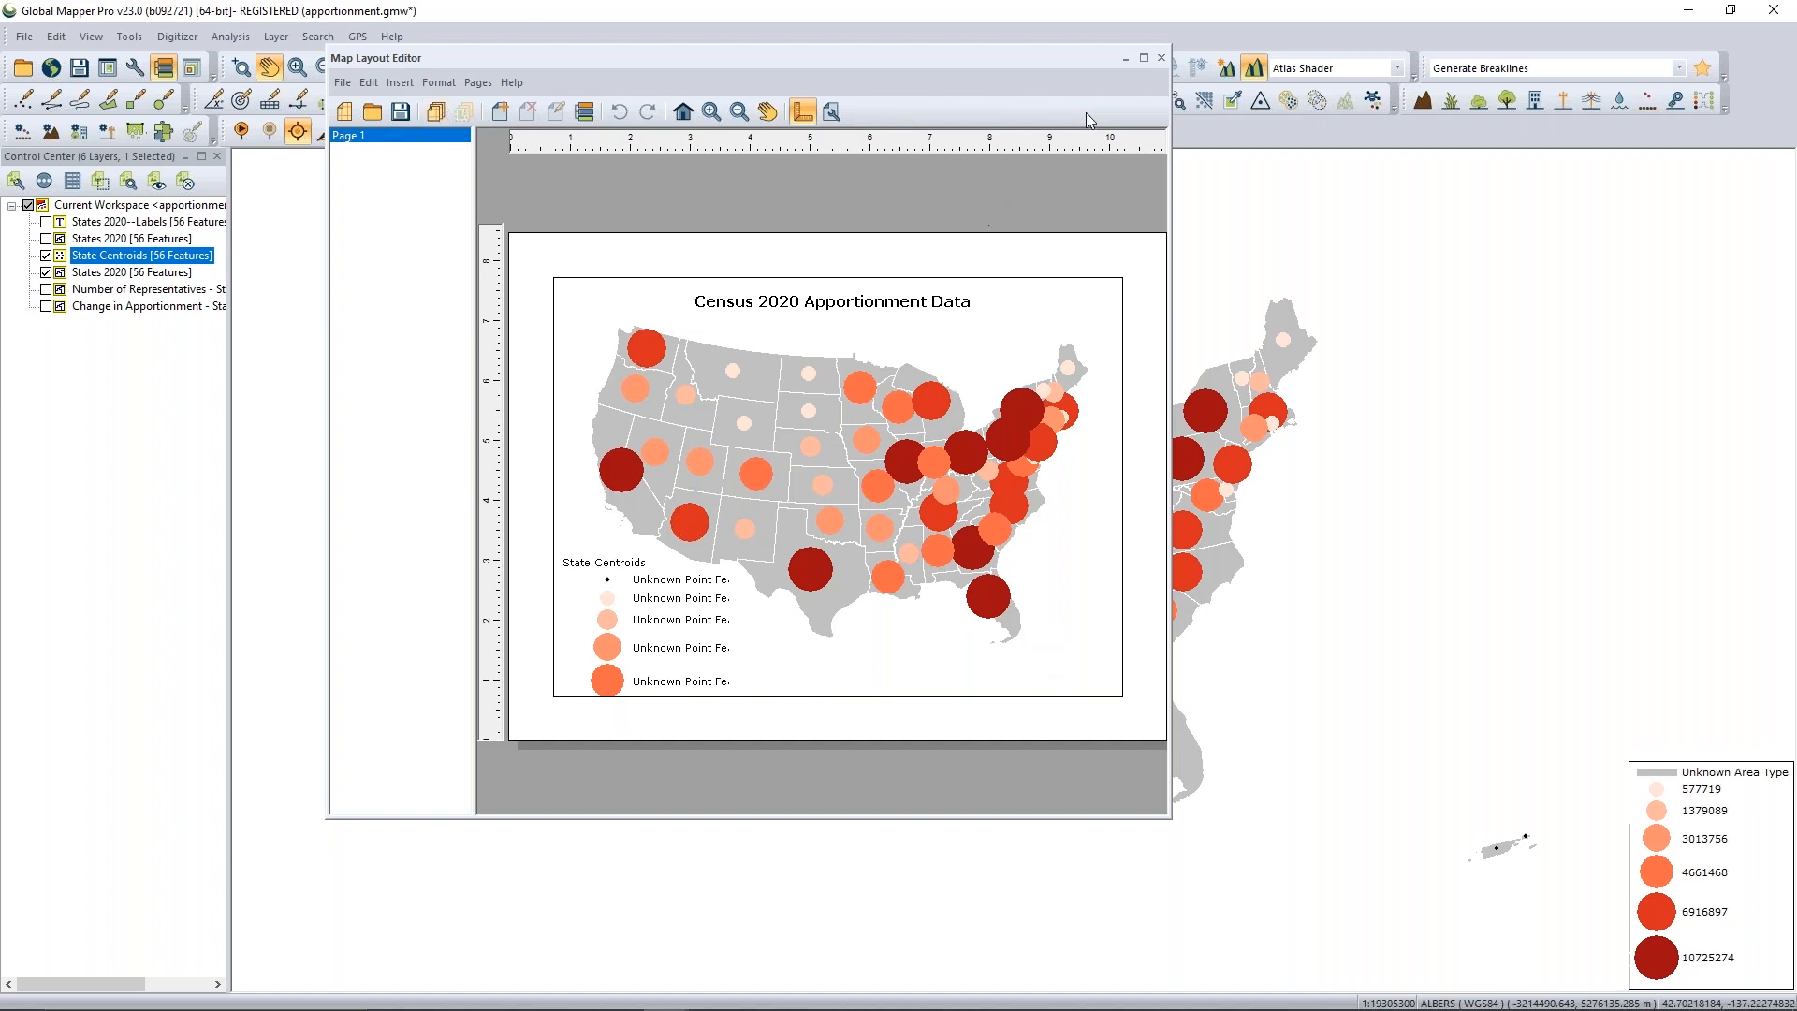
click(1160, 58)
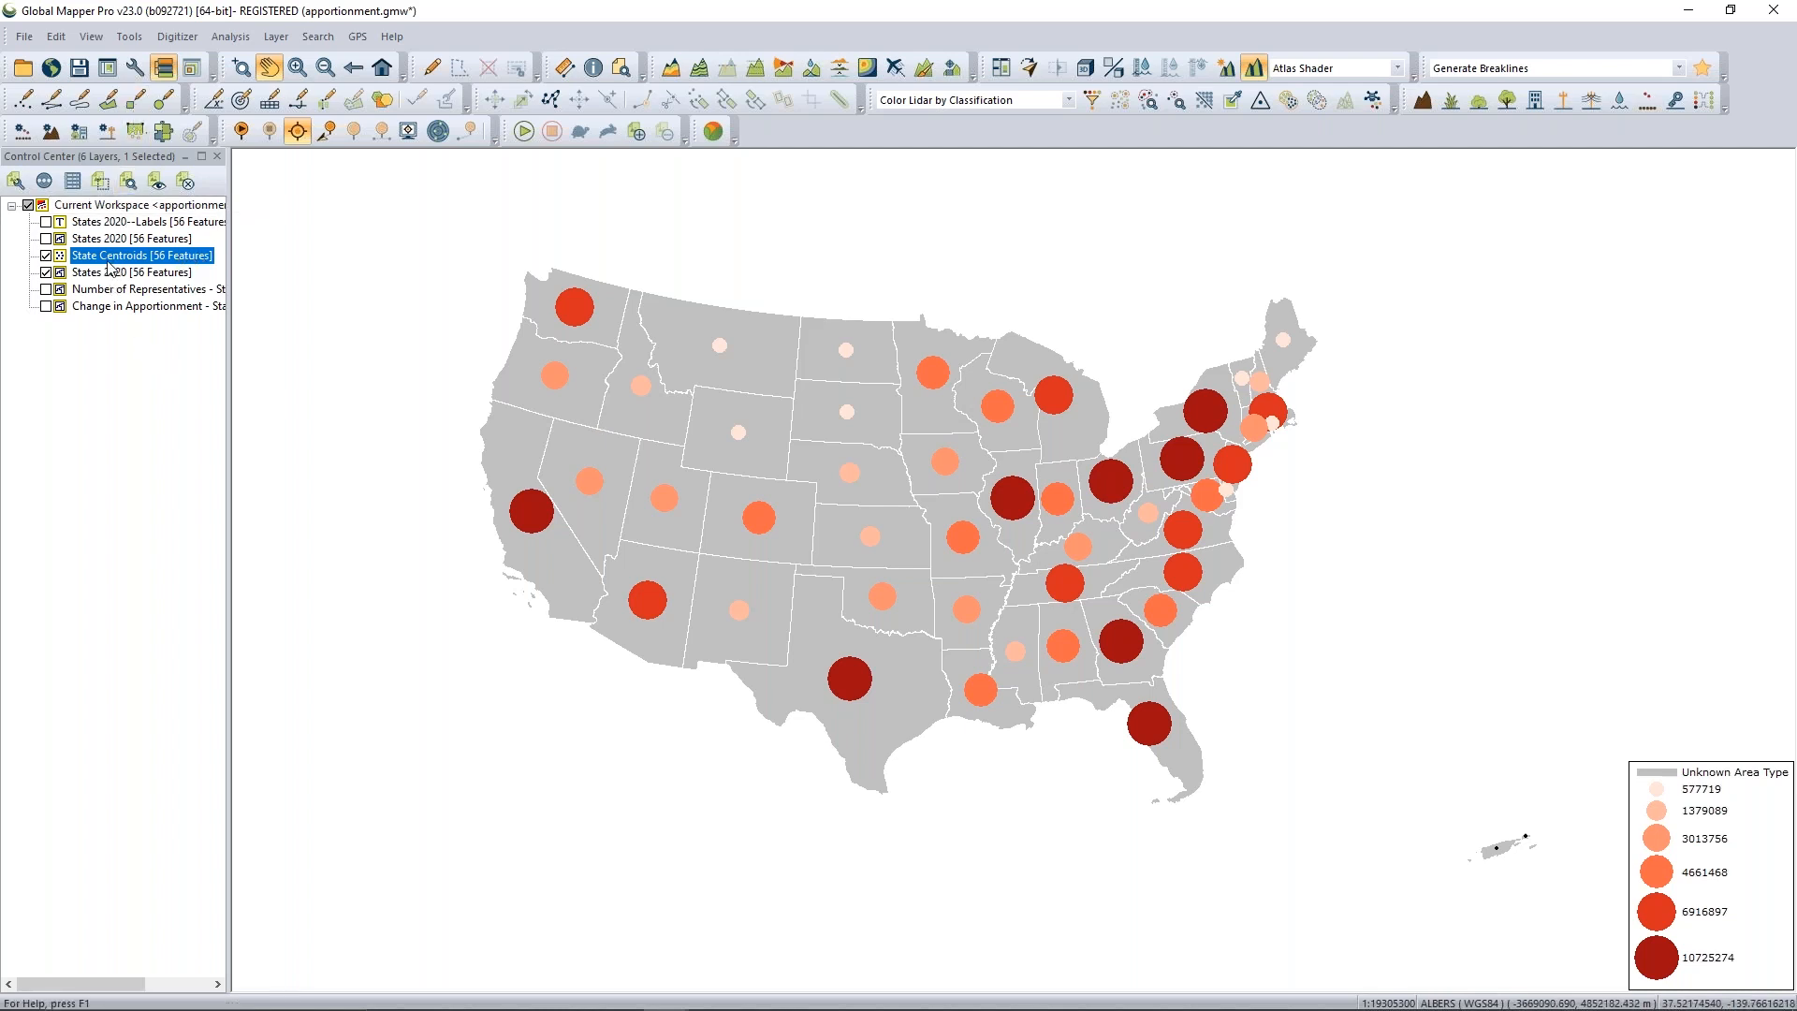
Hide the State Centroids layer and view the area style options of the visible States 2020 layer.
click(45, 255)
click(108, 273)
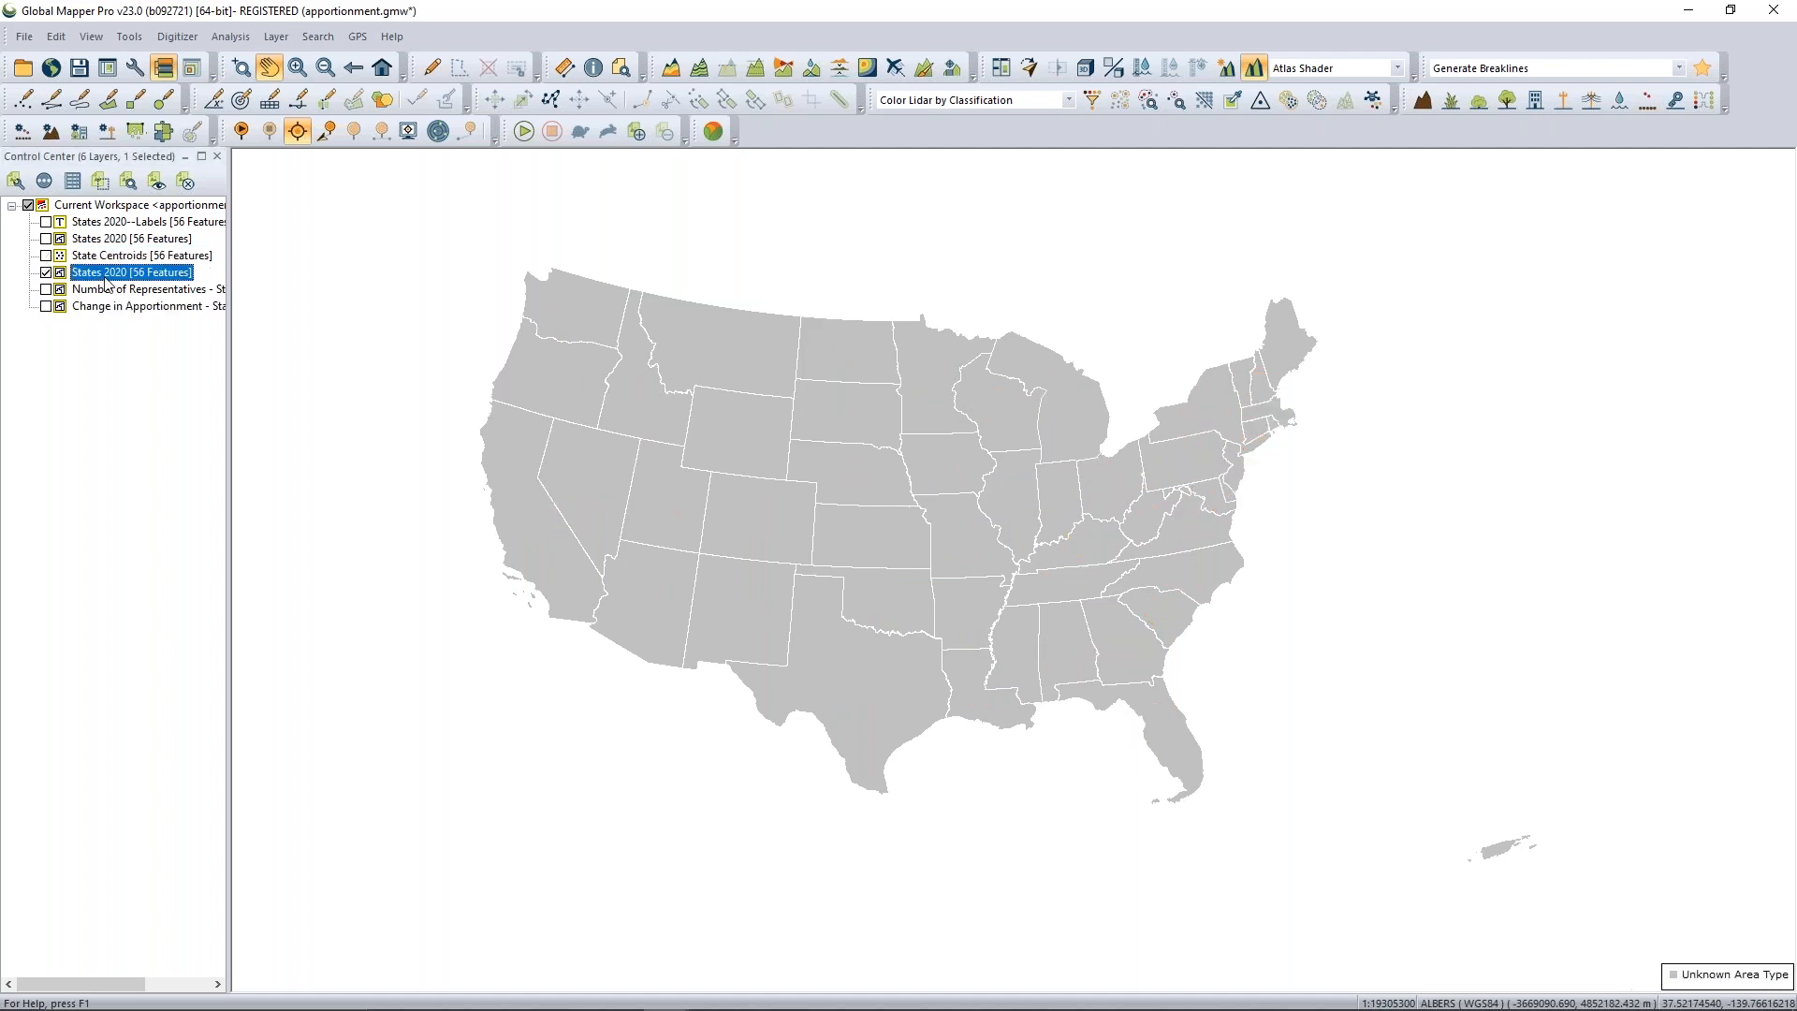
double_click(106, 279)
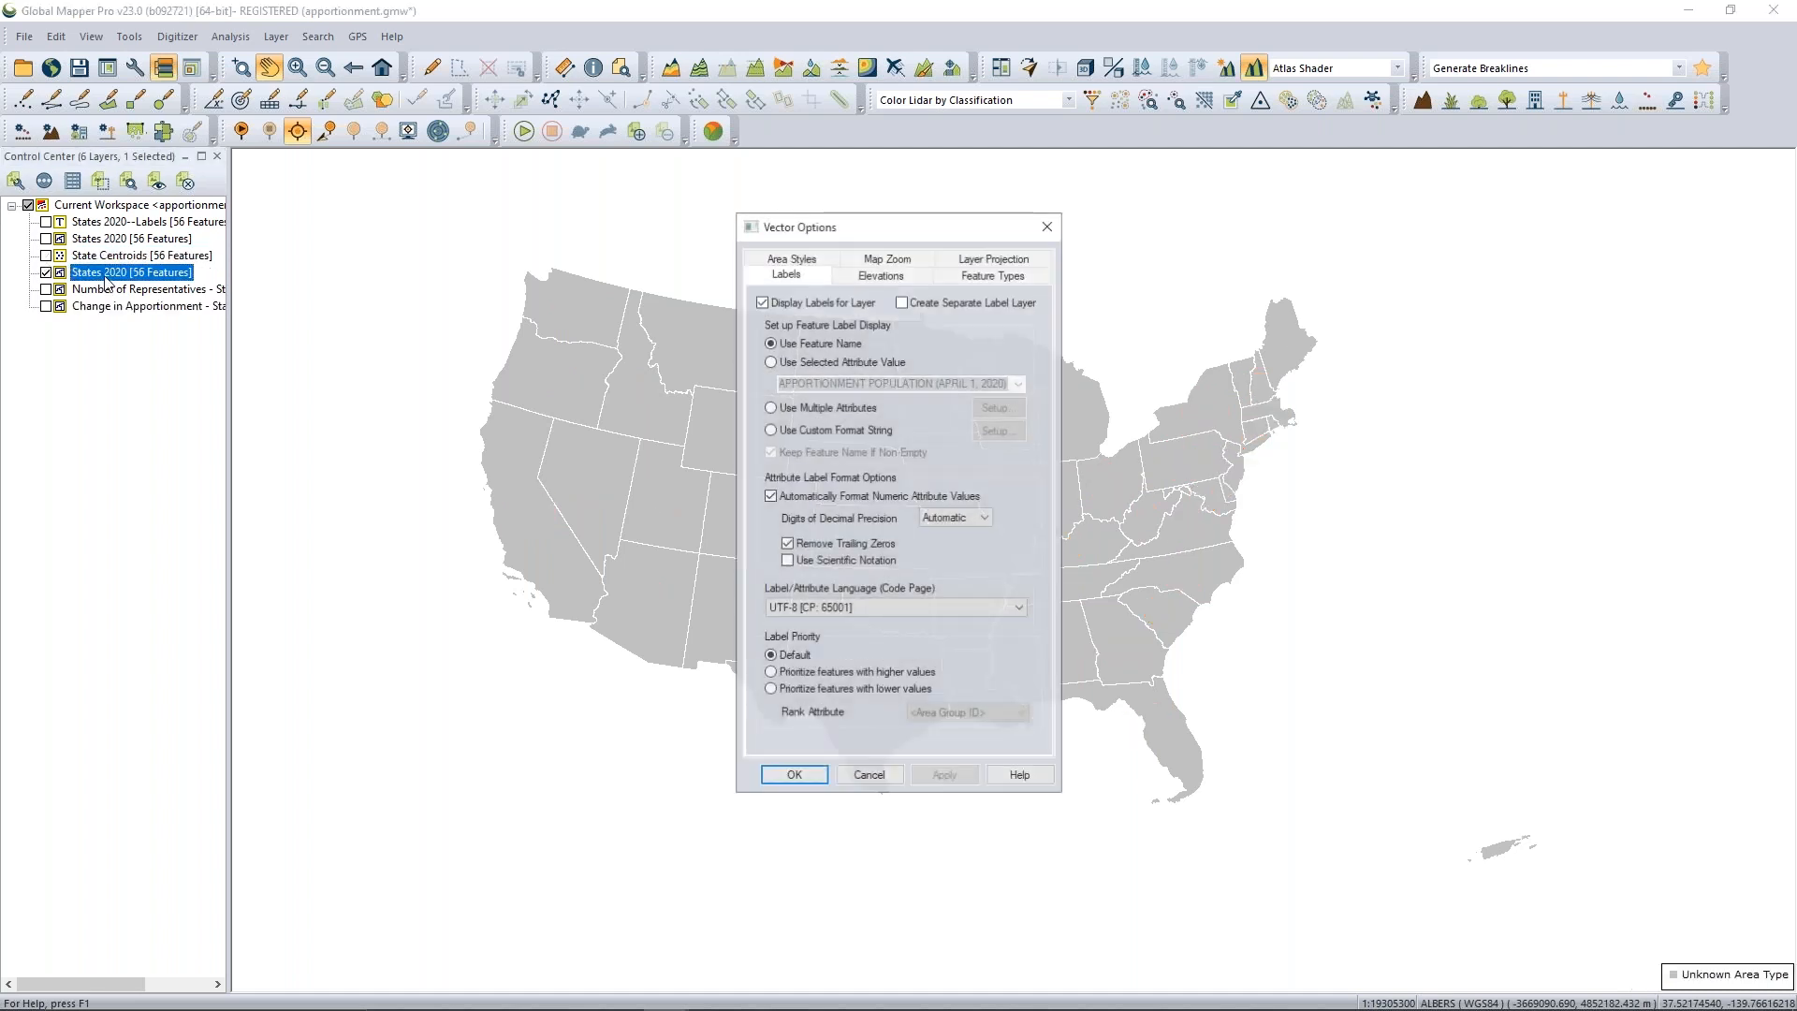
click(791, 259)
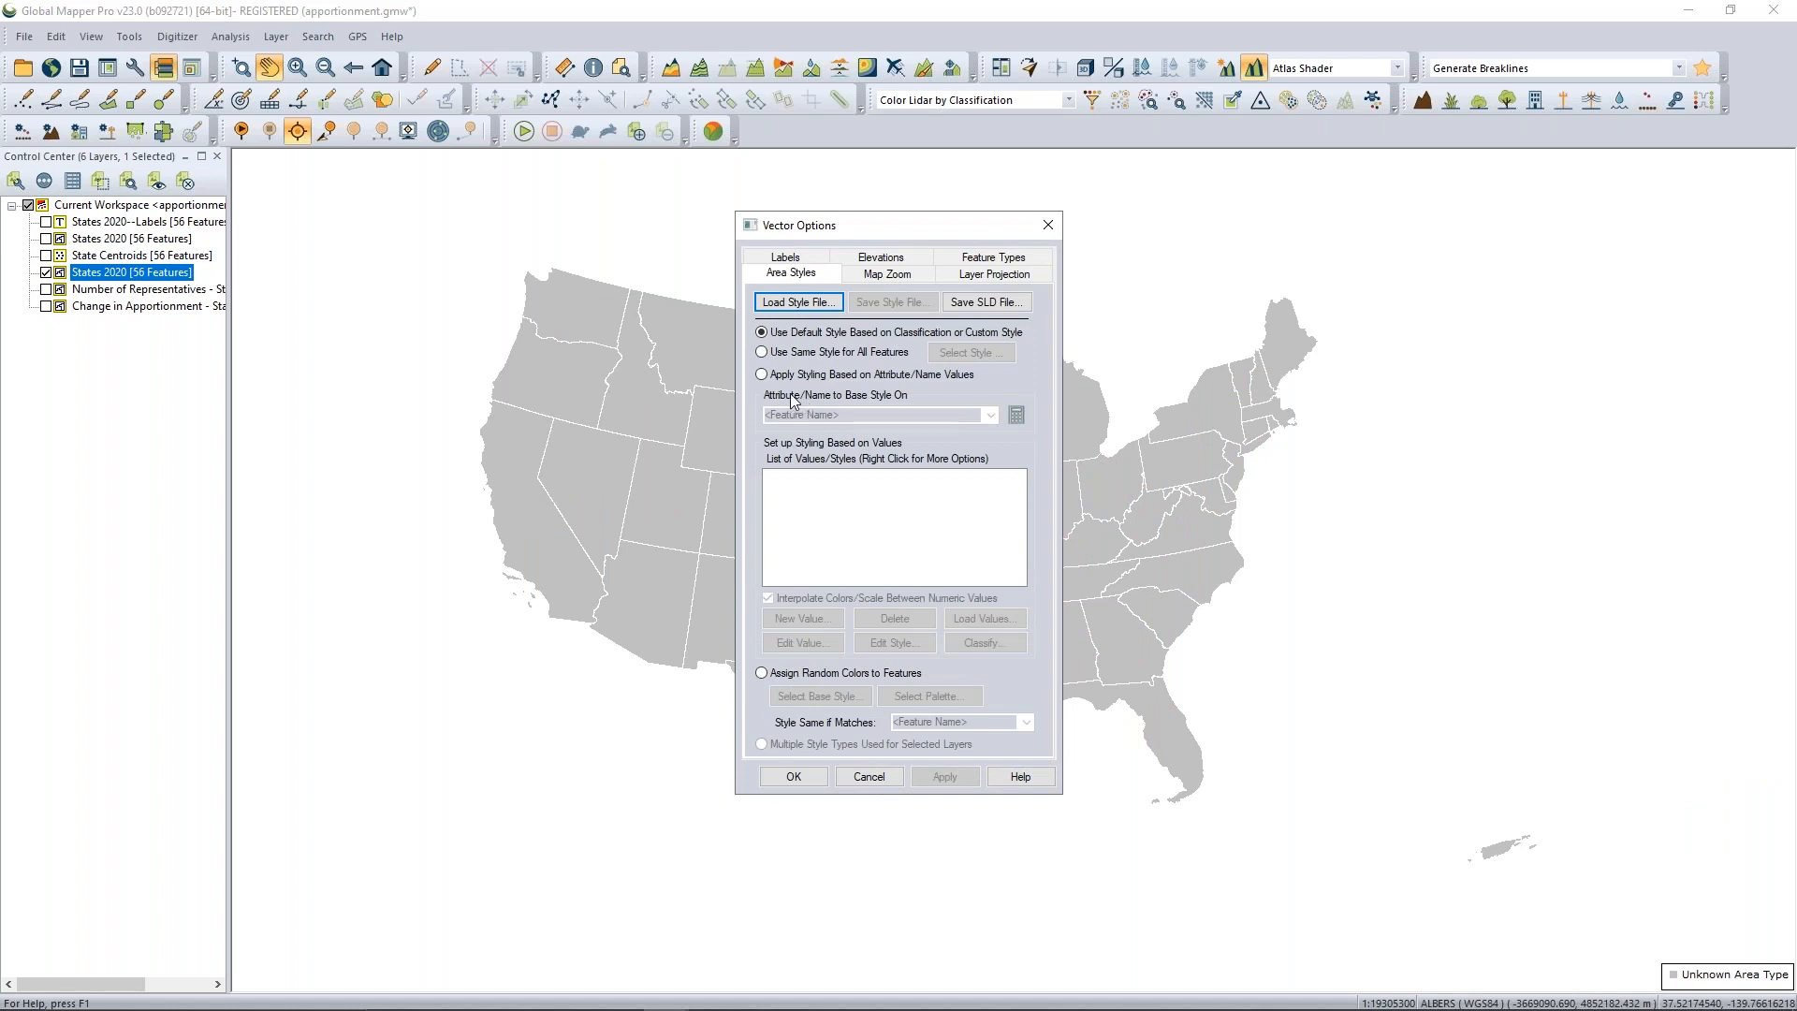
click(869, 776)
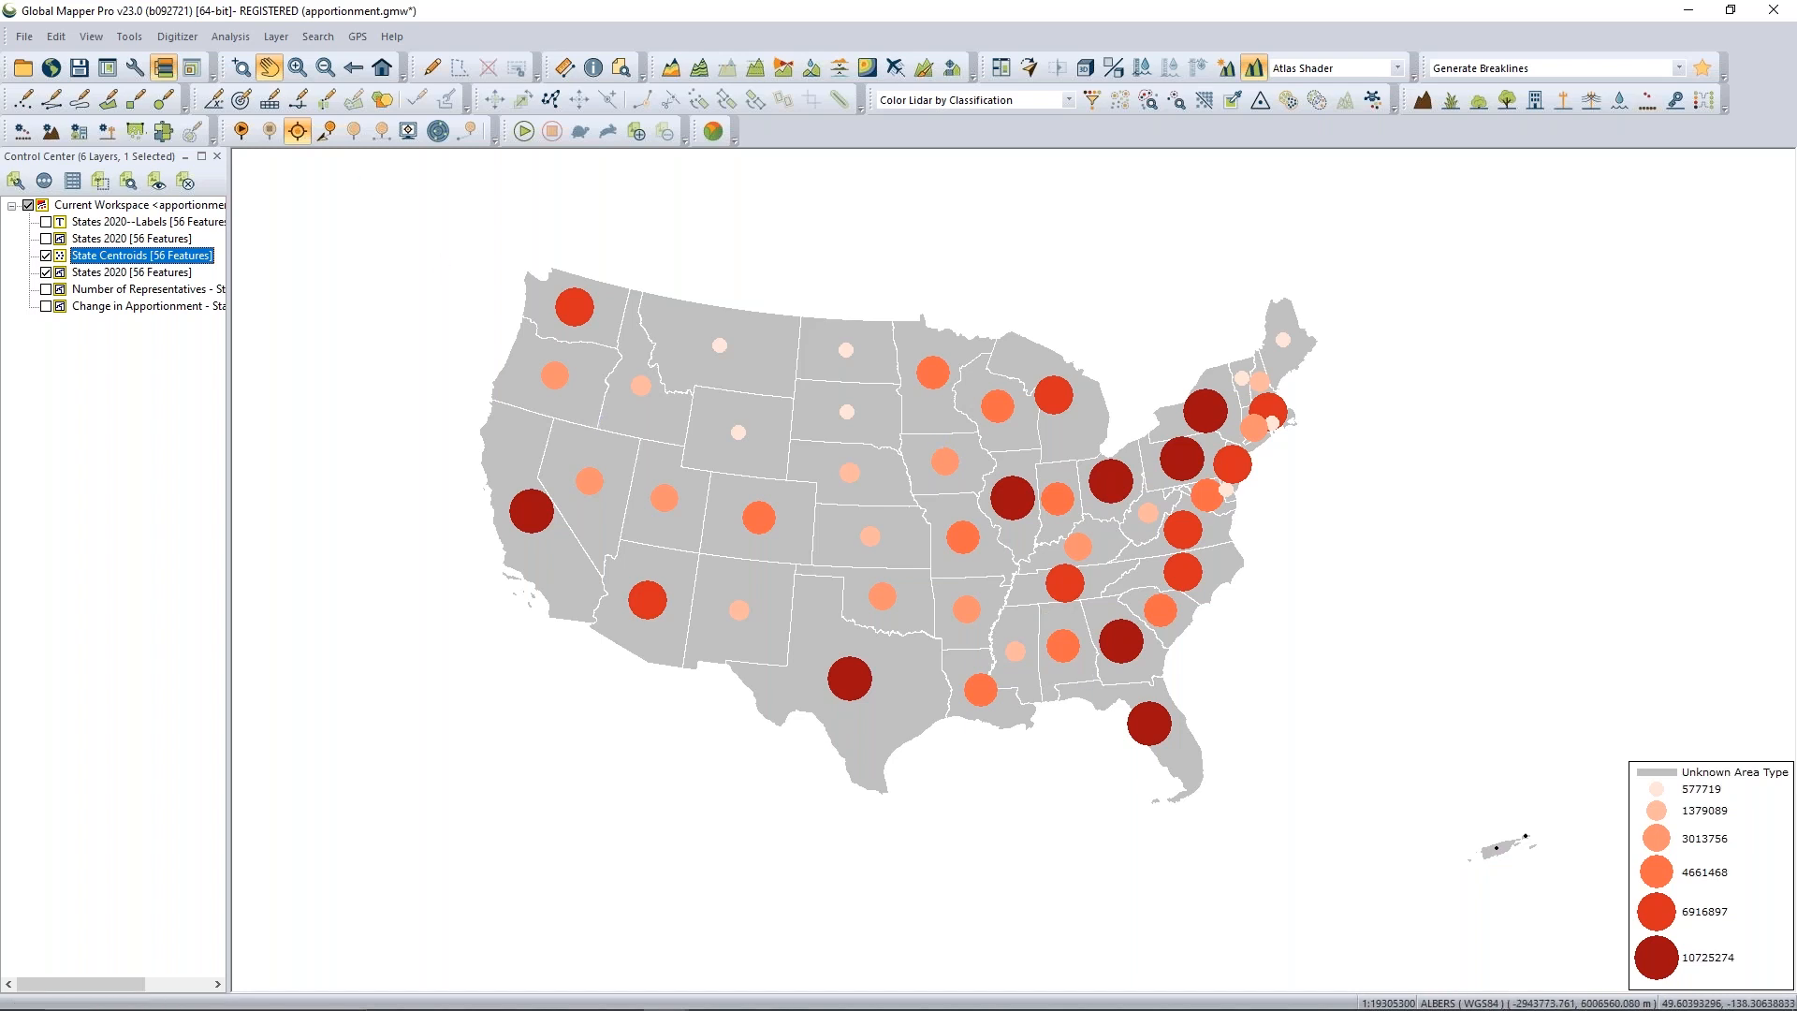
Show the overview map and review the default point styles in the configuration without changing them.
click(190, 69)
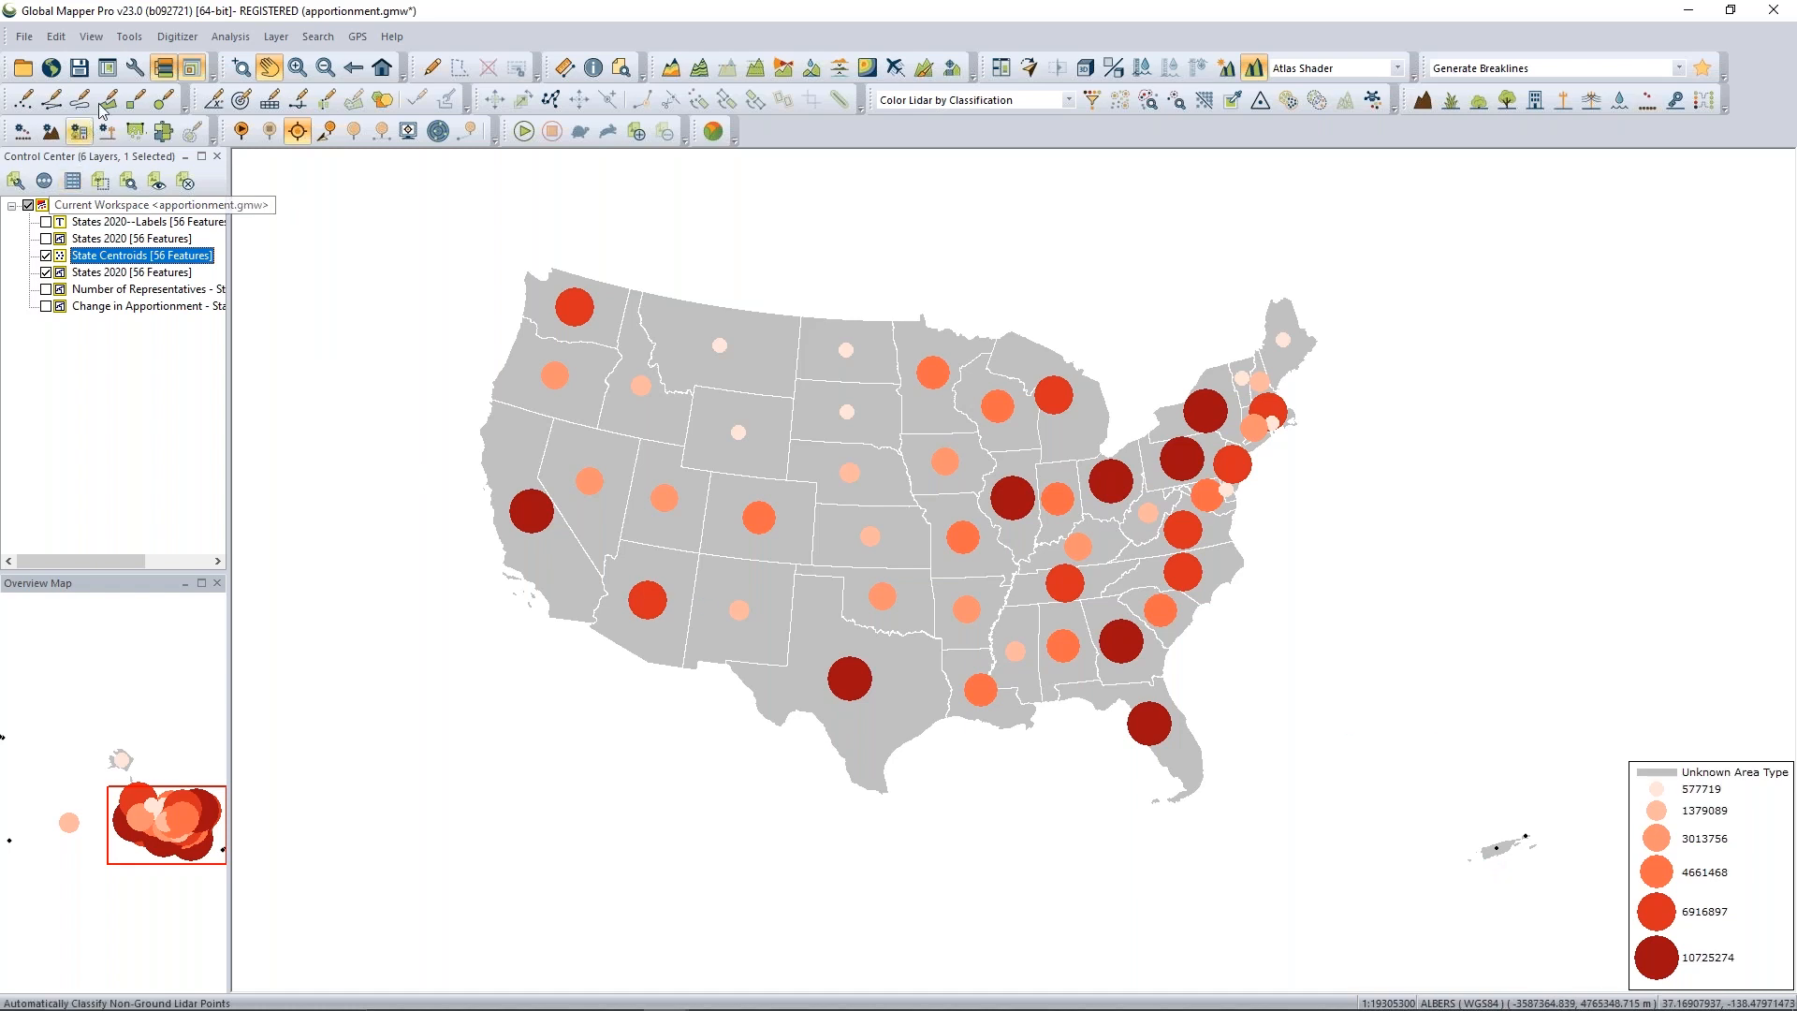
click(134, 69)
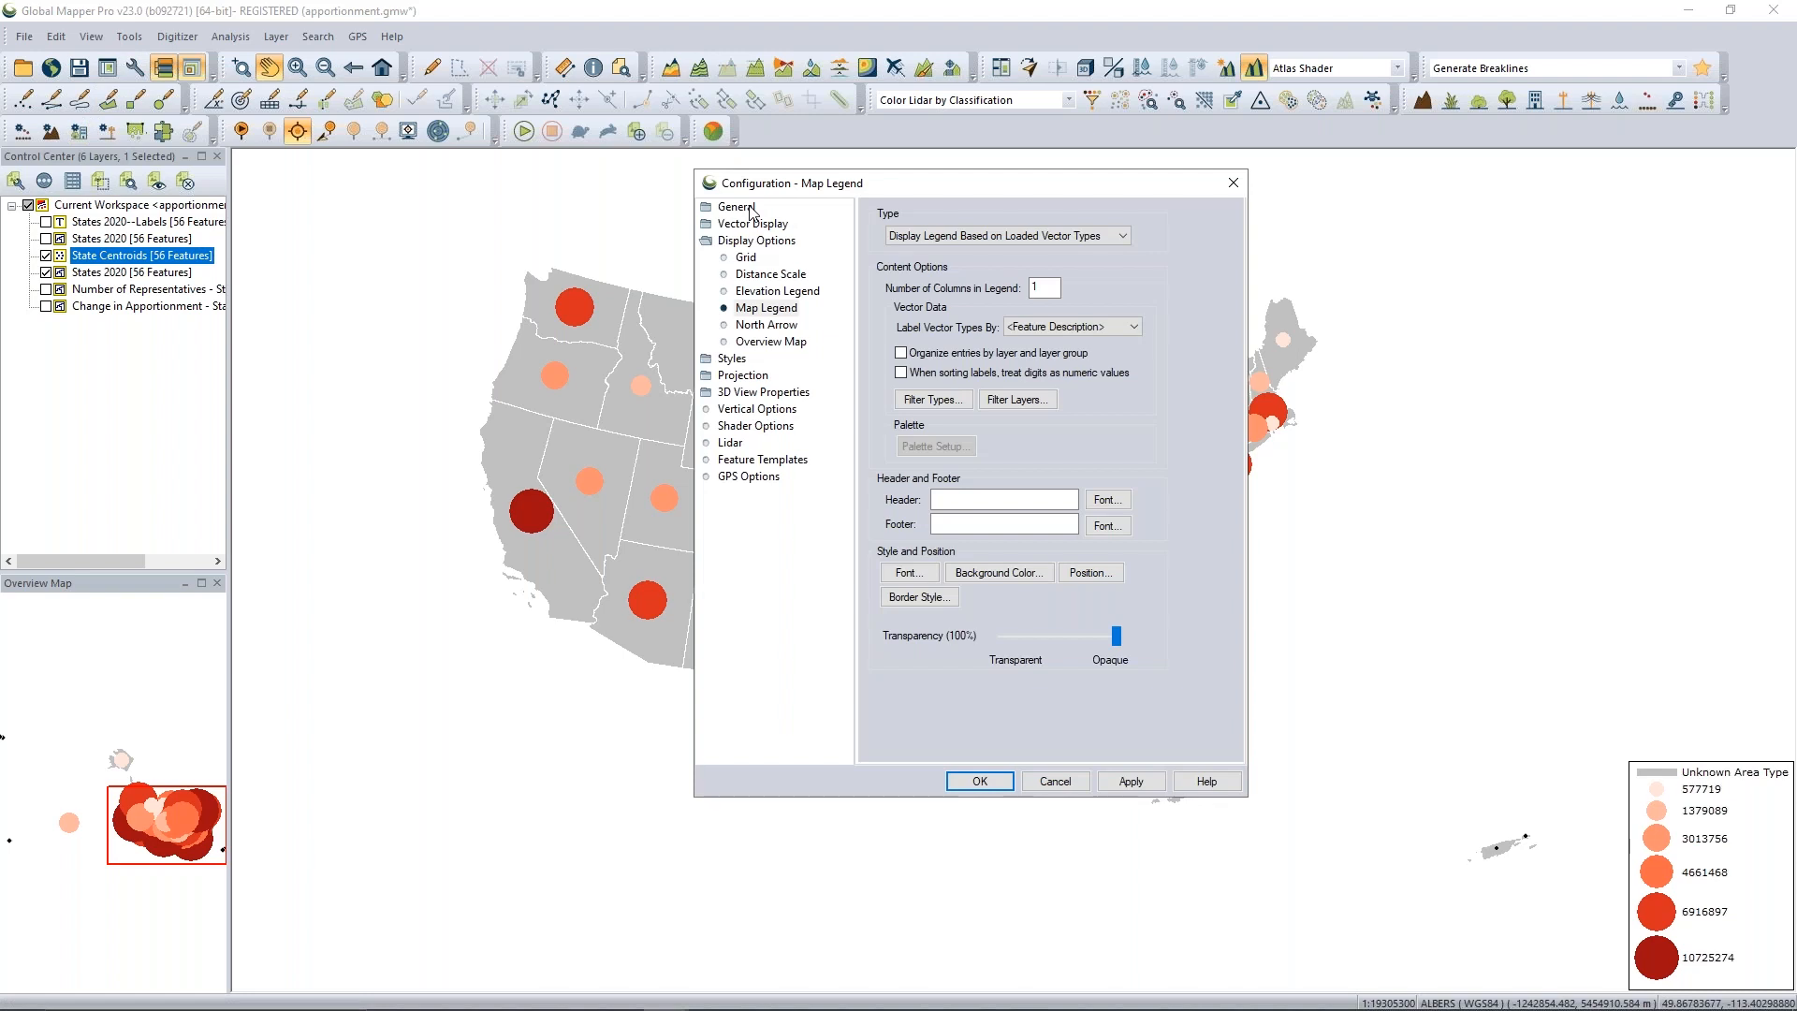
click(744, 359)
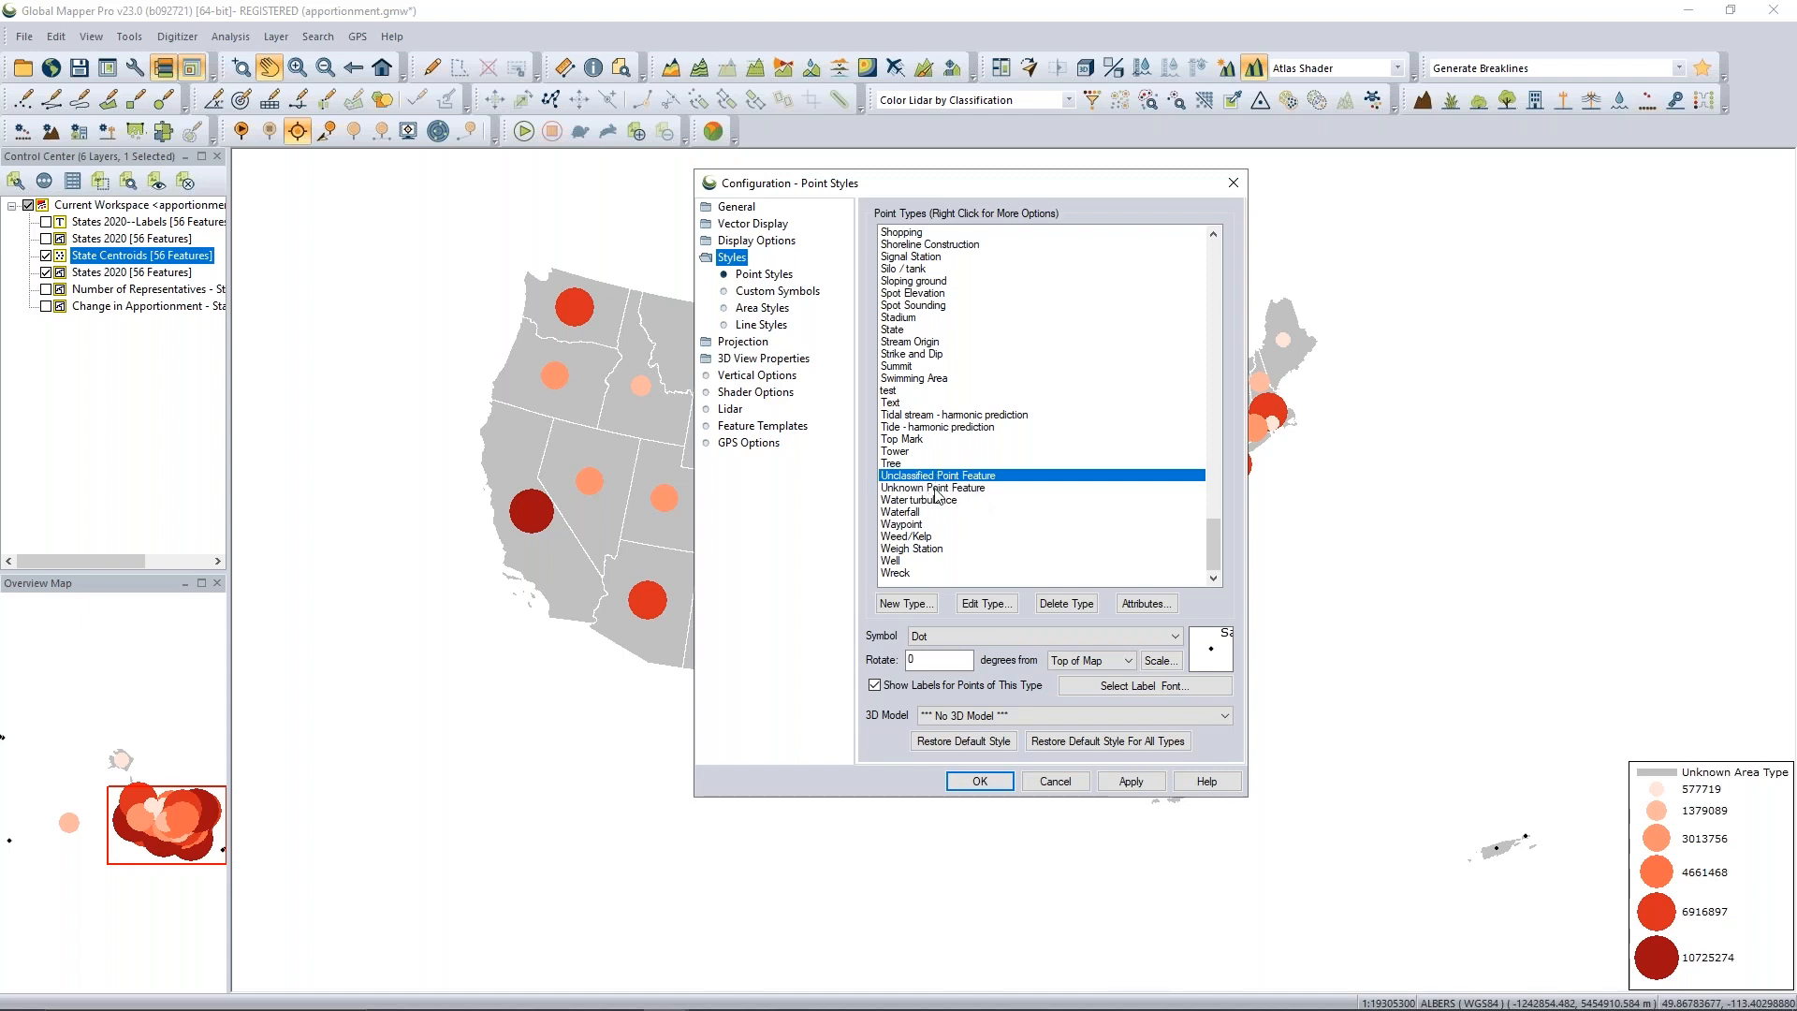
click(1050, 784)
click(1052, 785)
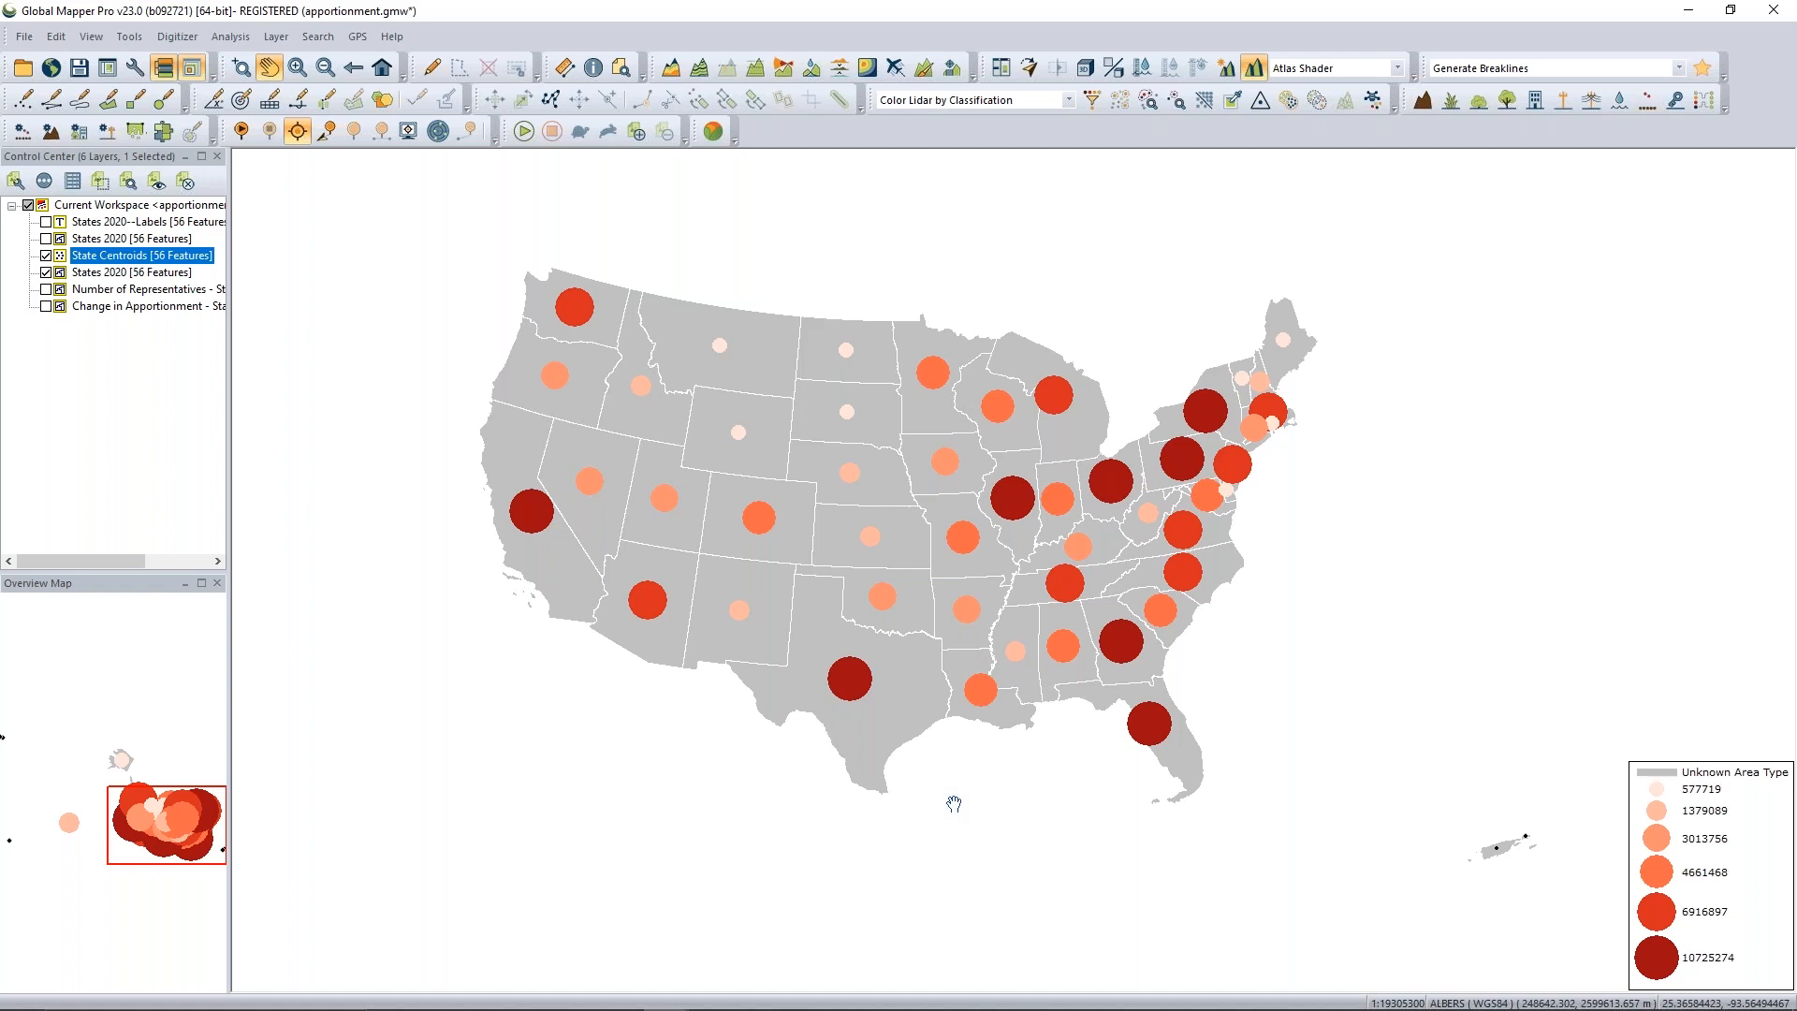
click(124, 273)
double_click(124, 274)
click(867, 777)
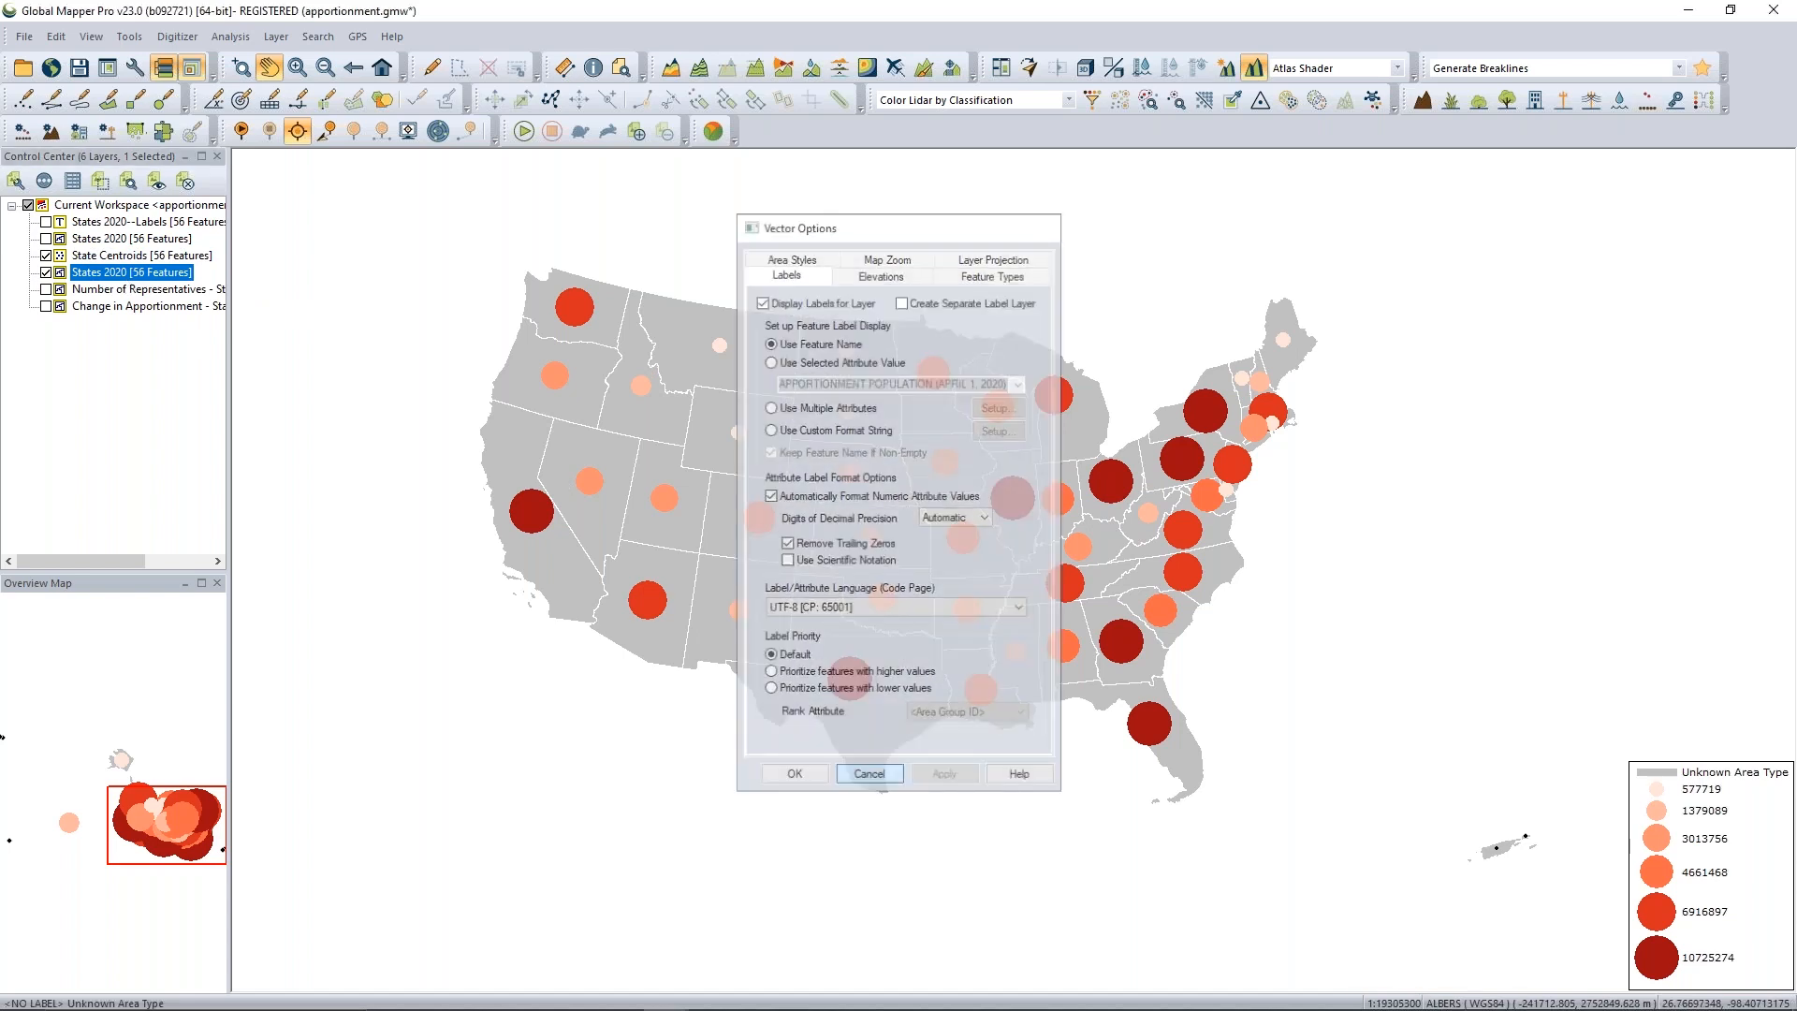
Review the State Centroids point styles based on apportionment population and their classification settings.
double_click(140, 255)
click(798, 266)
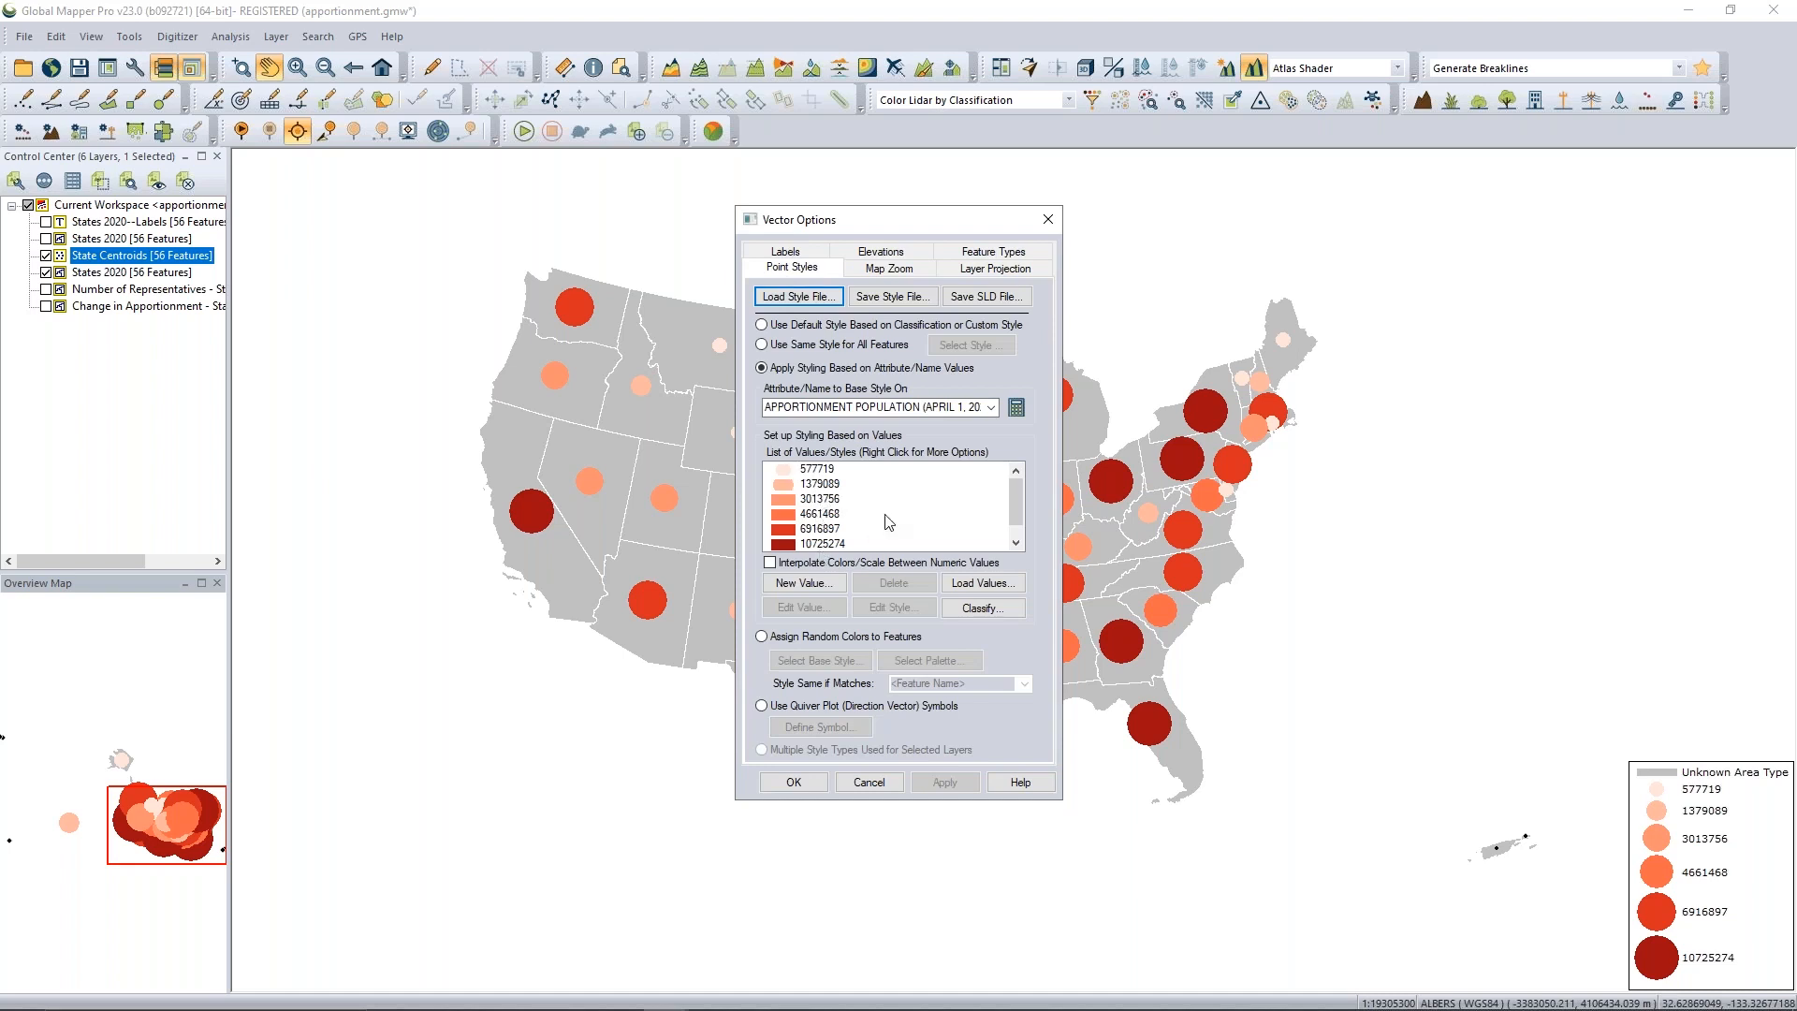
drag(1015, 511, 1020, 486)
click(1000, 613)
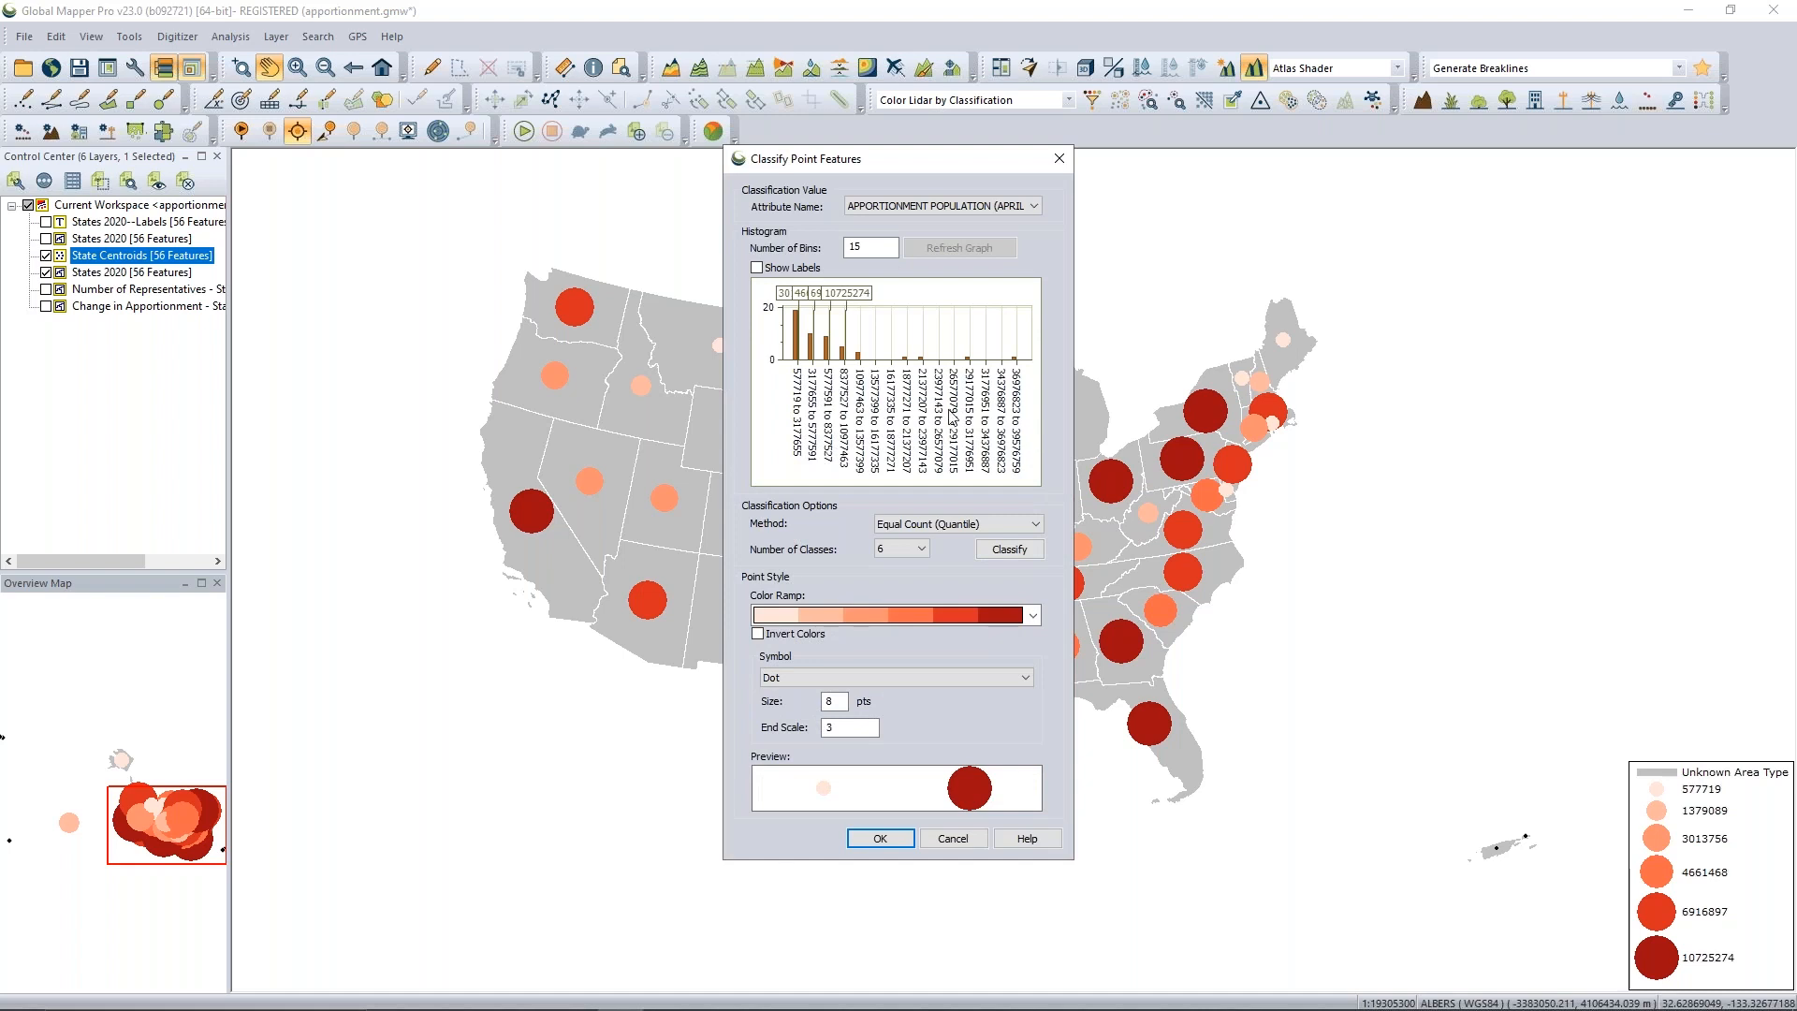
click(879, 839)
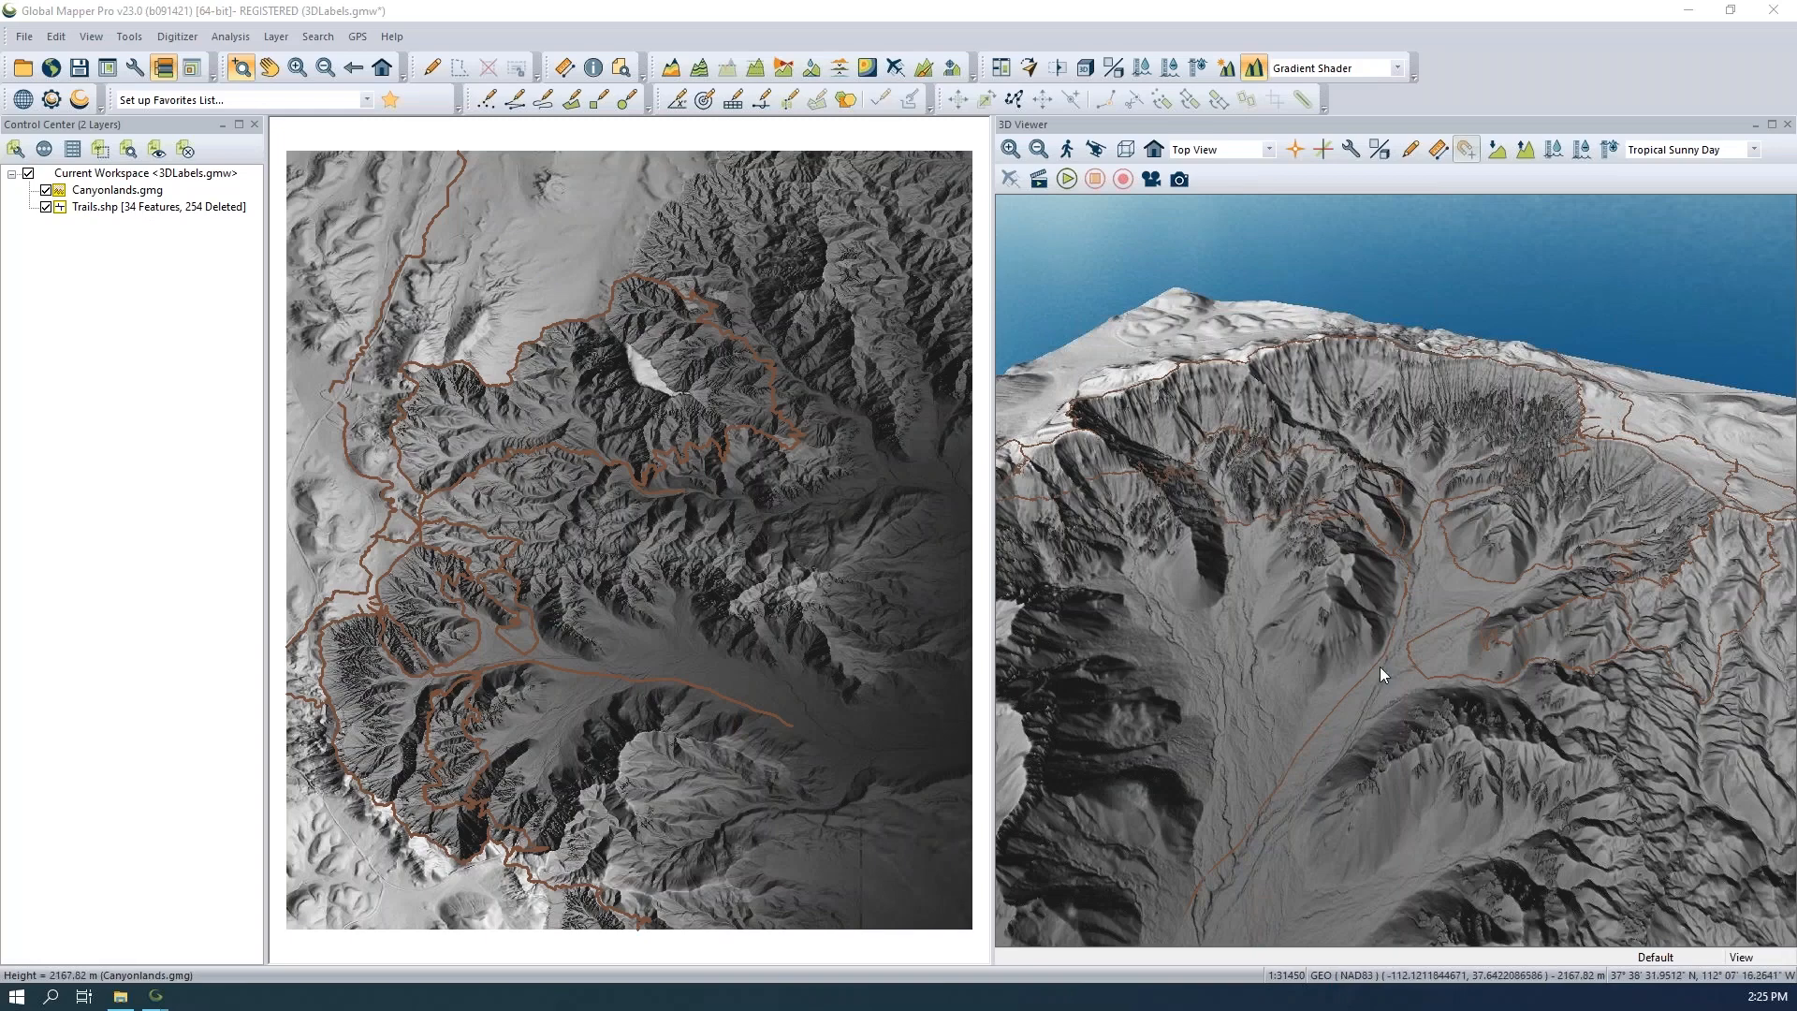
Tilt the 3D view of the canyon terrain and review the 3D label settings in its data display properties.
drag(1378, 681, 1396, 591)
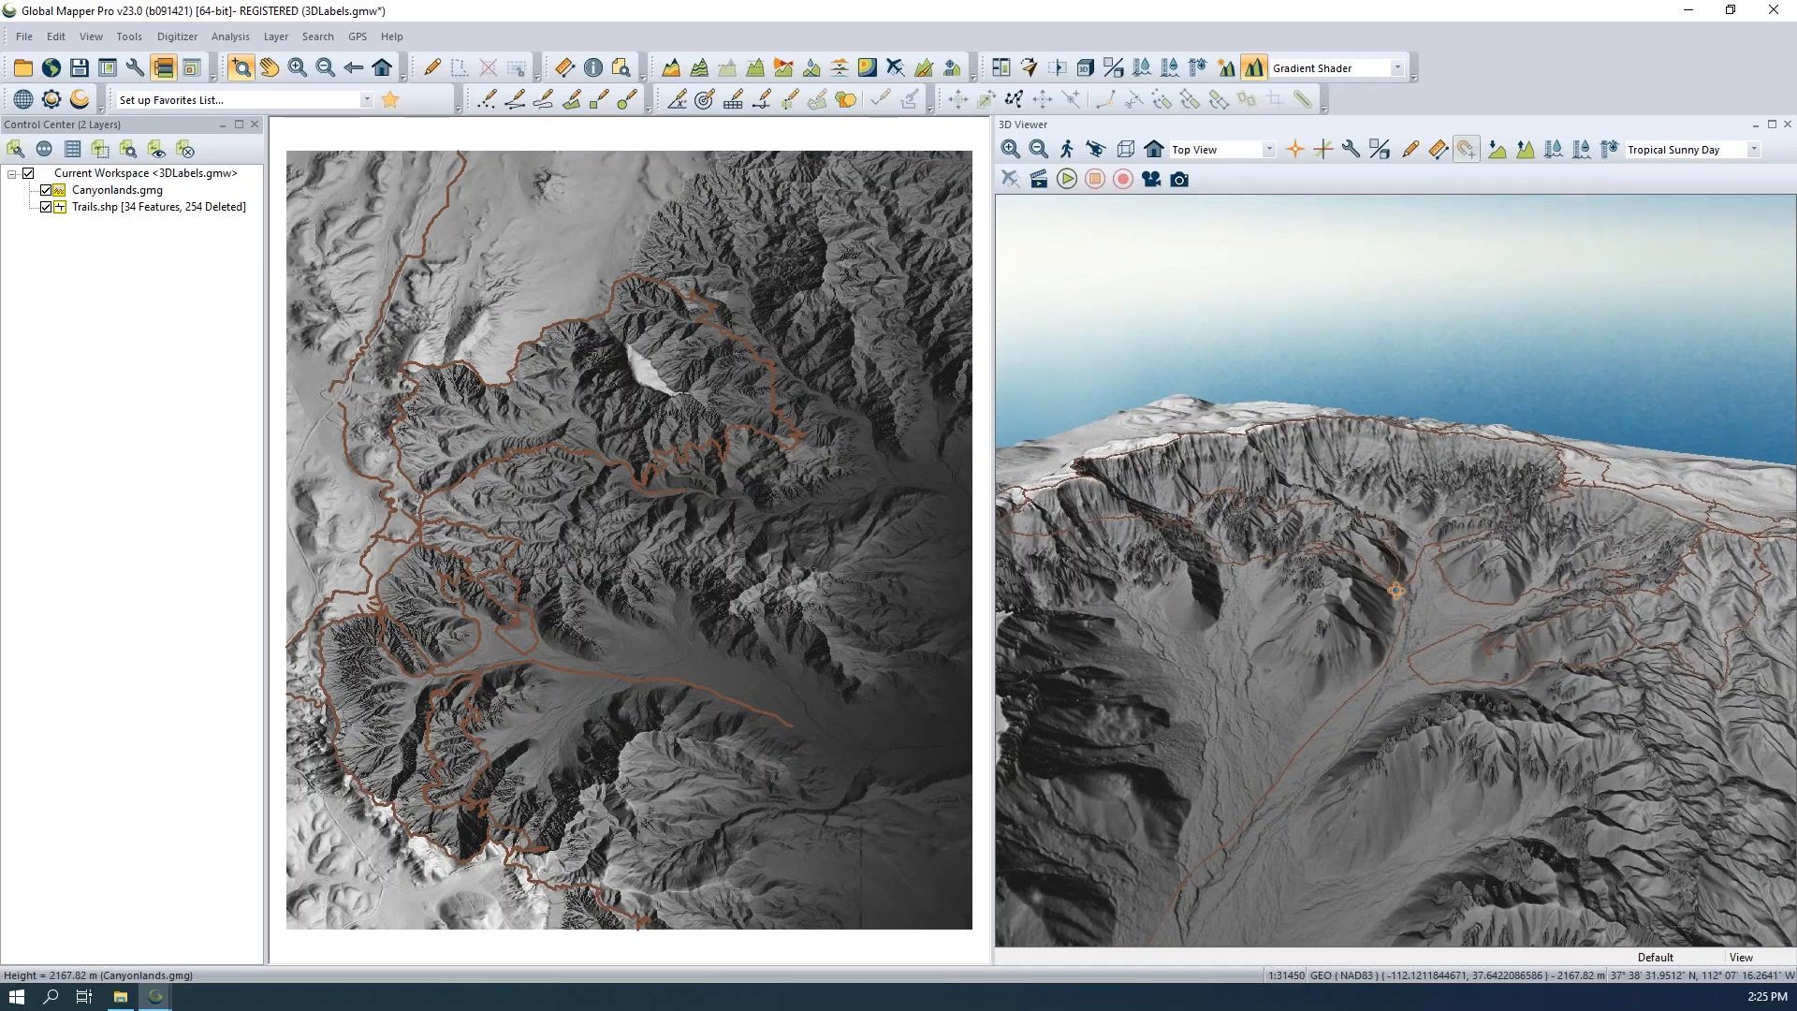
drag(1395, 591, 1340, 674)
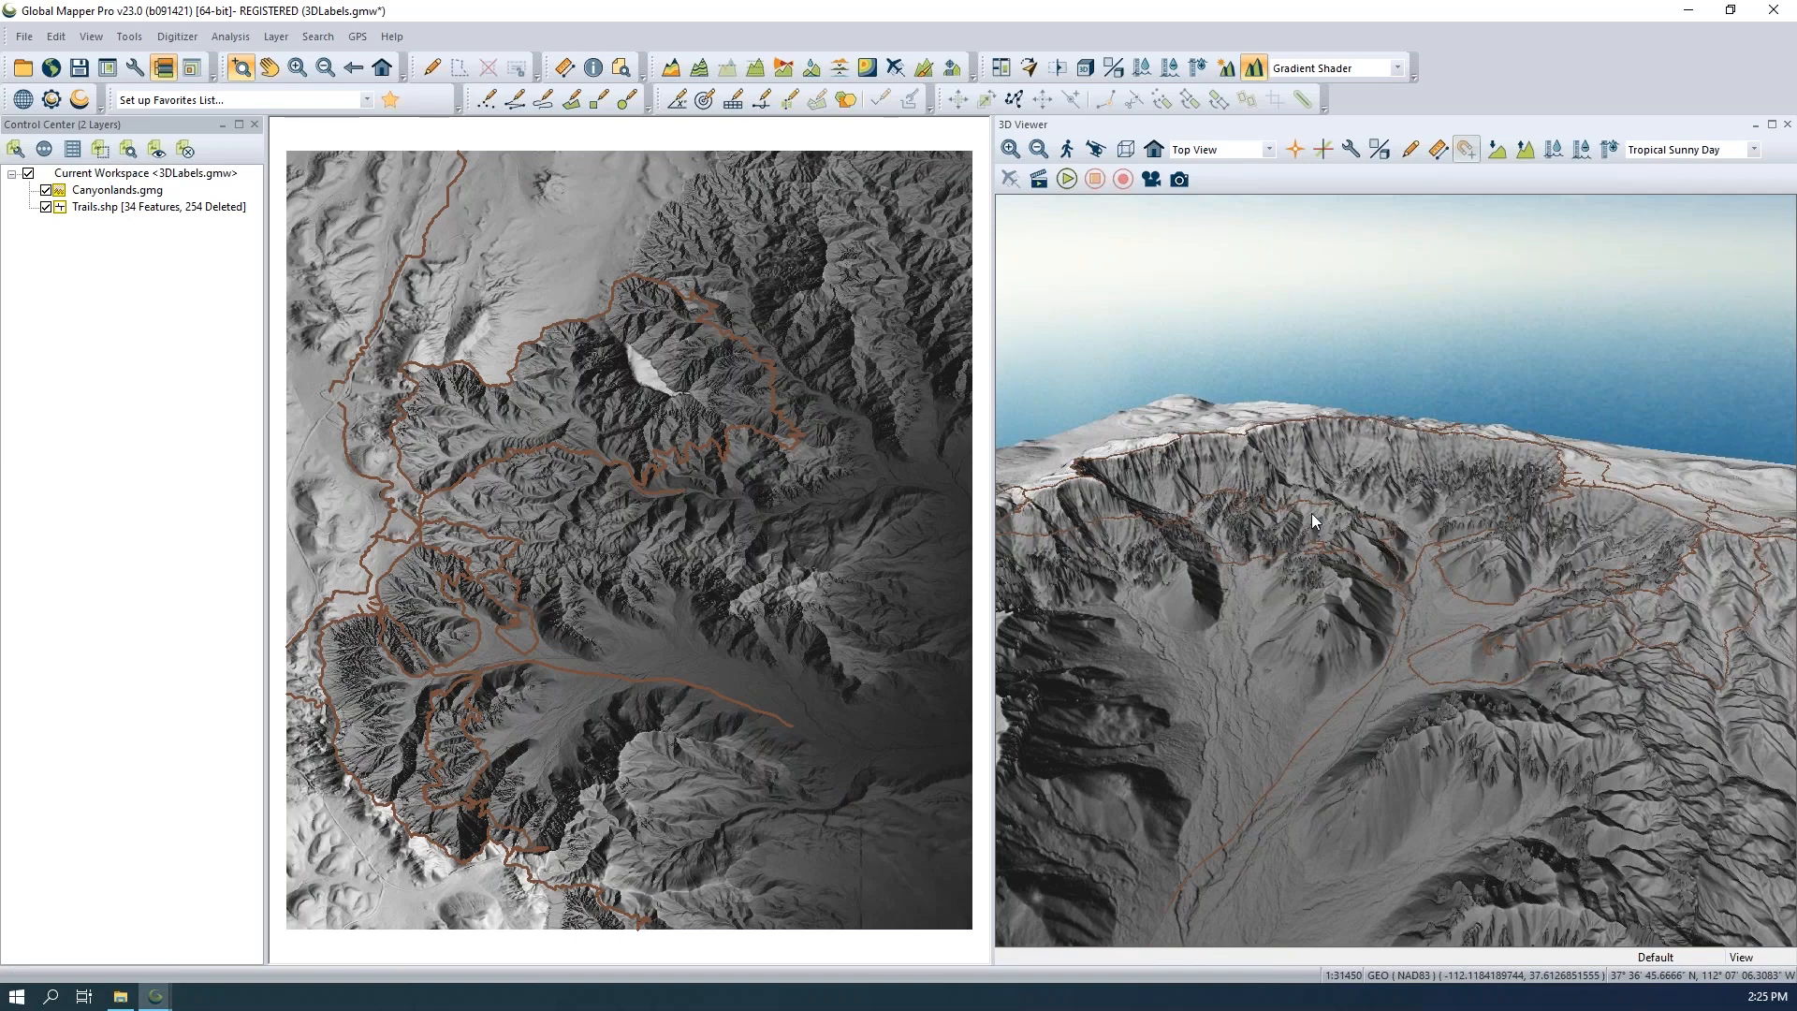
click(1349, 148)
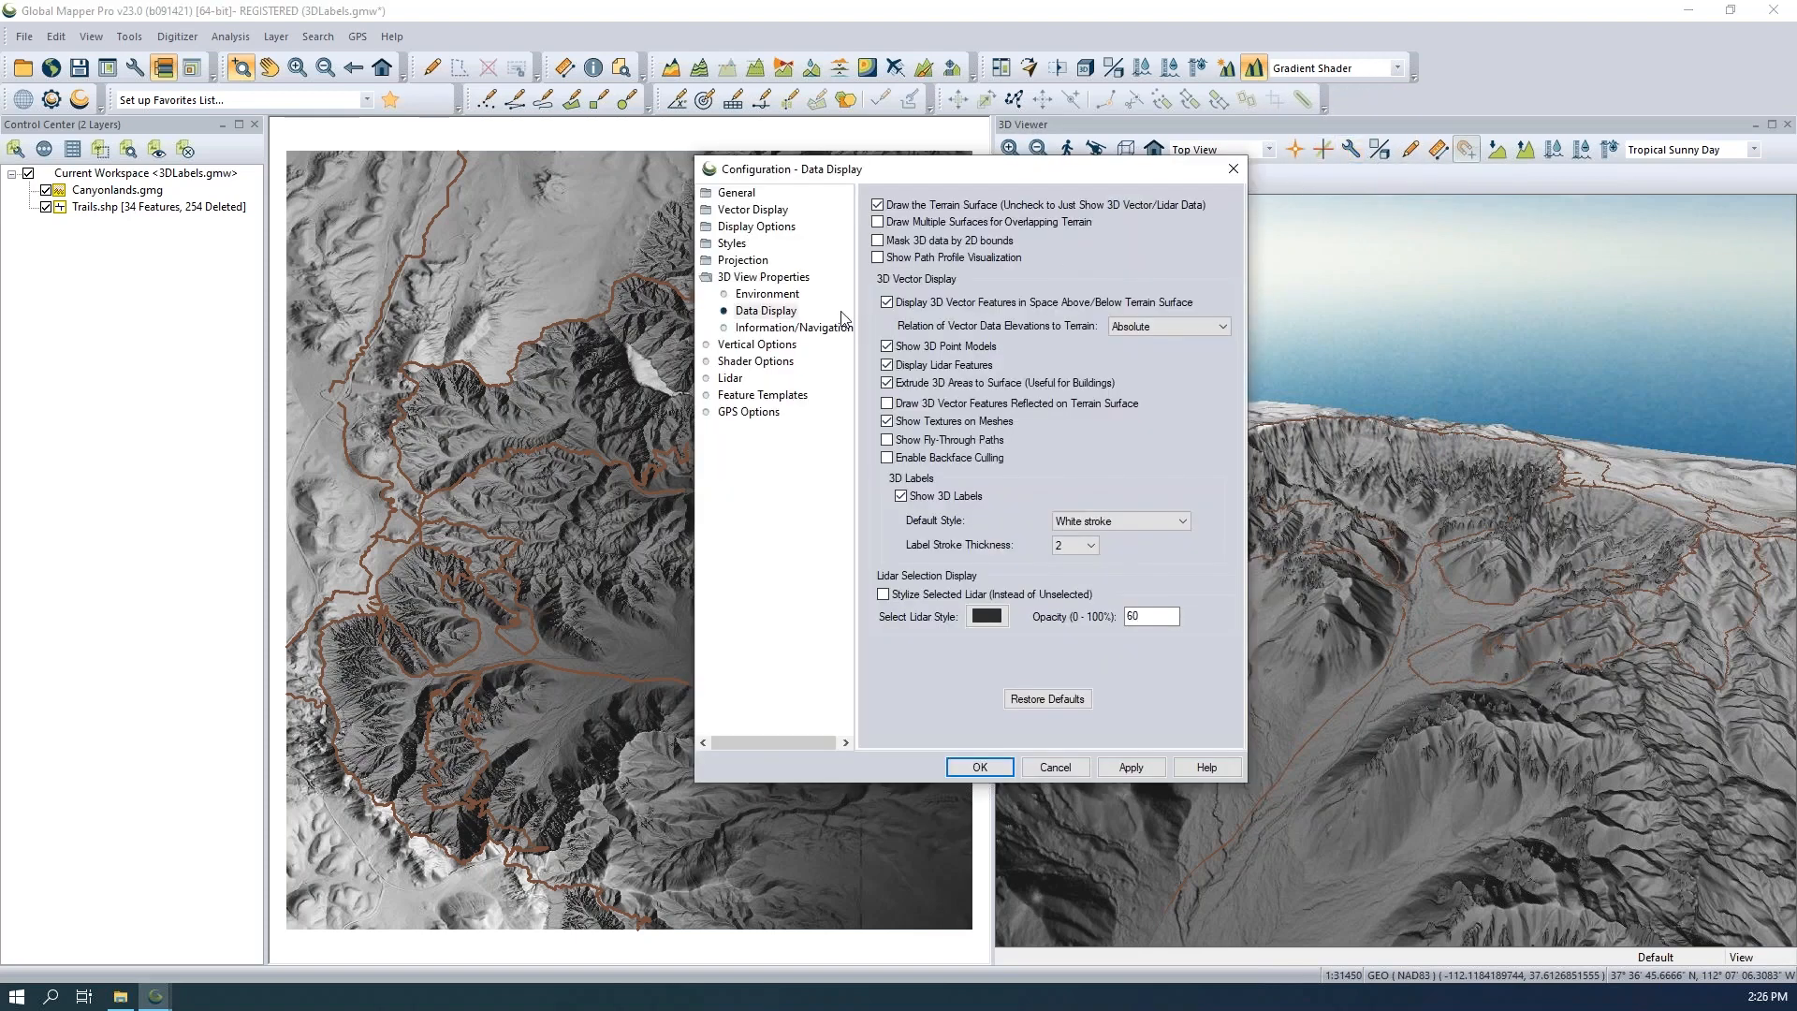
click(781, 315)
click(977, 768)
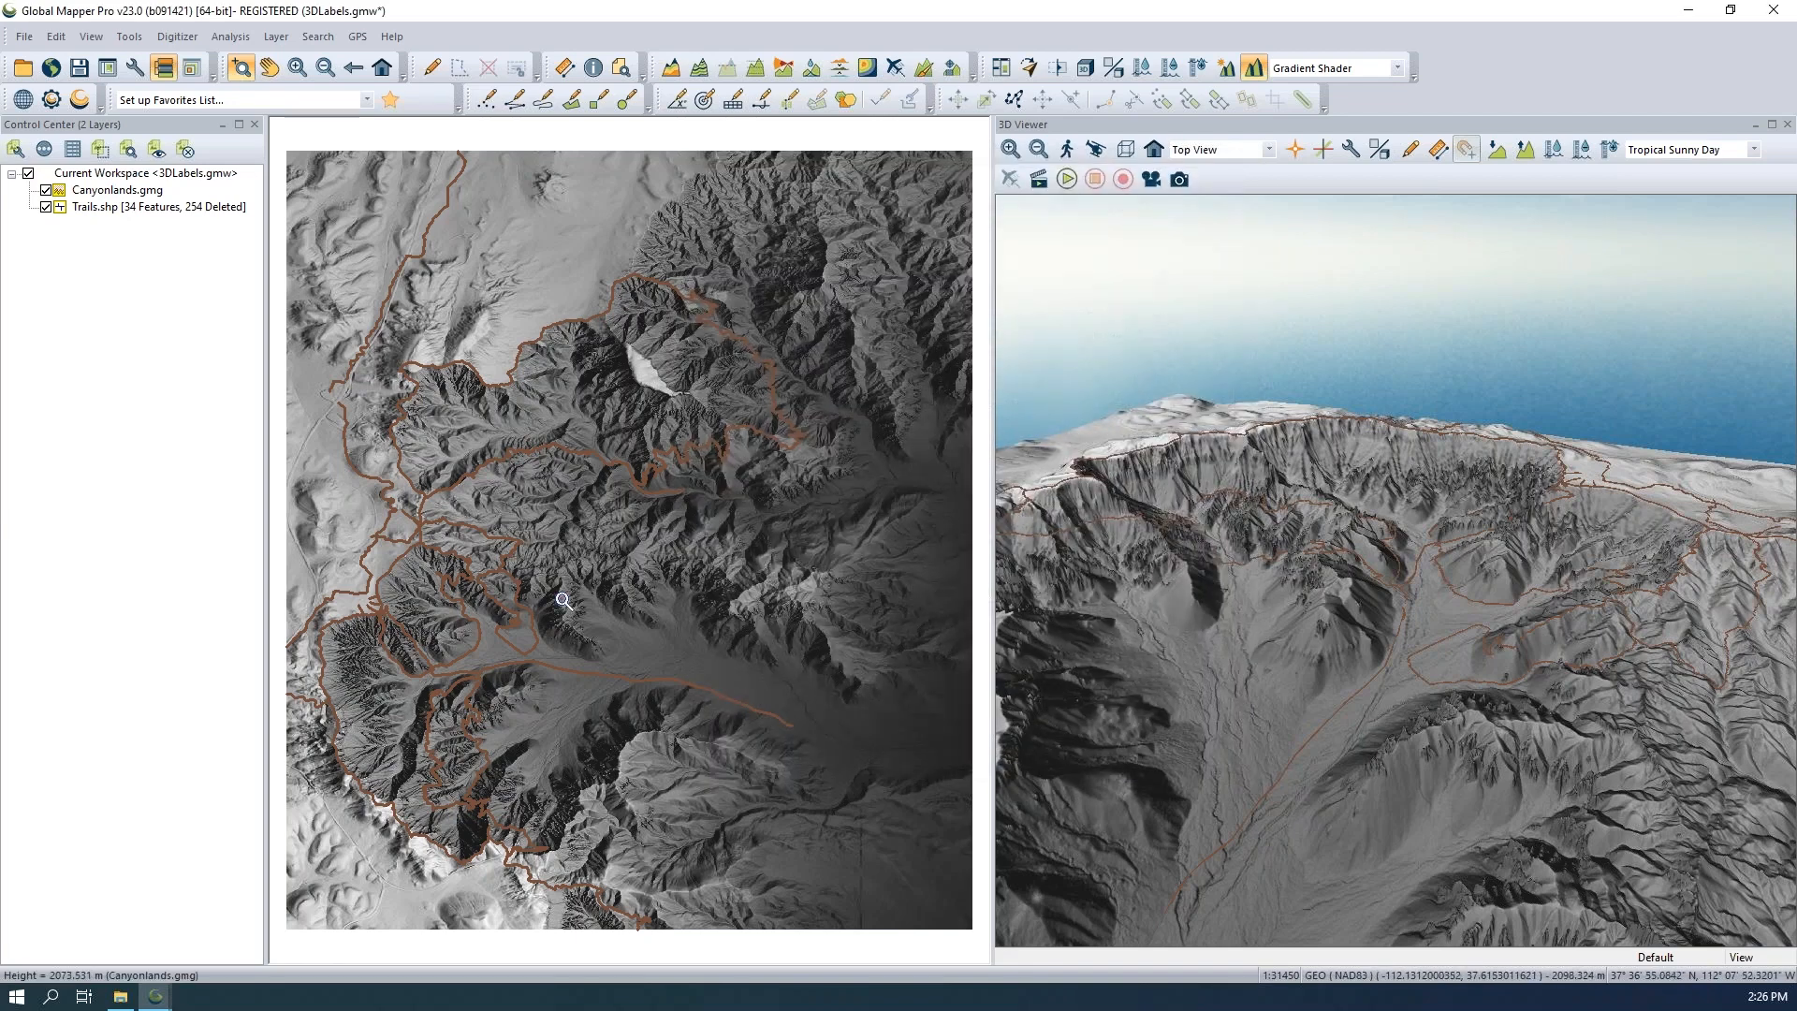
Turn on labels for the Trails.shp layer using the TRLNAME attribute value and apply them.
click(188, 212)
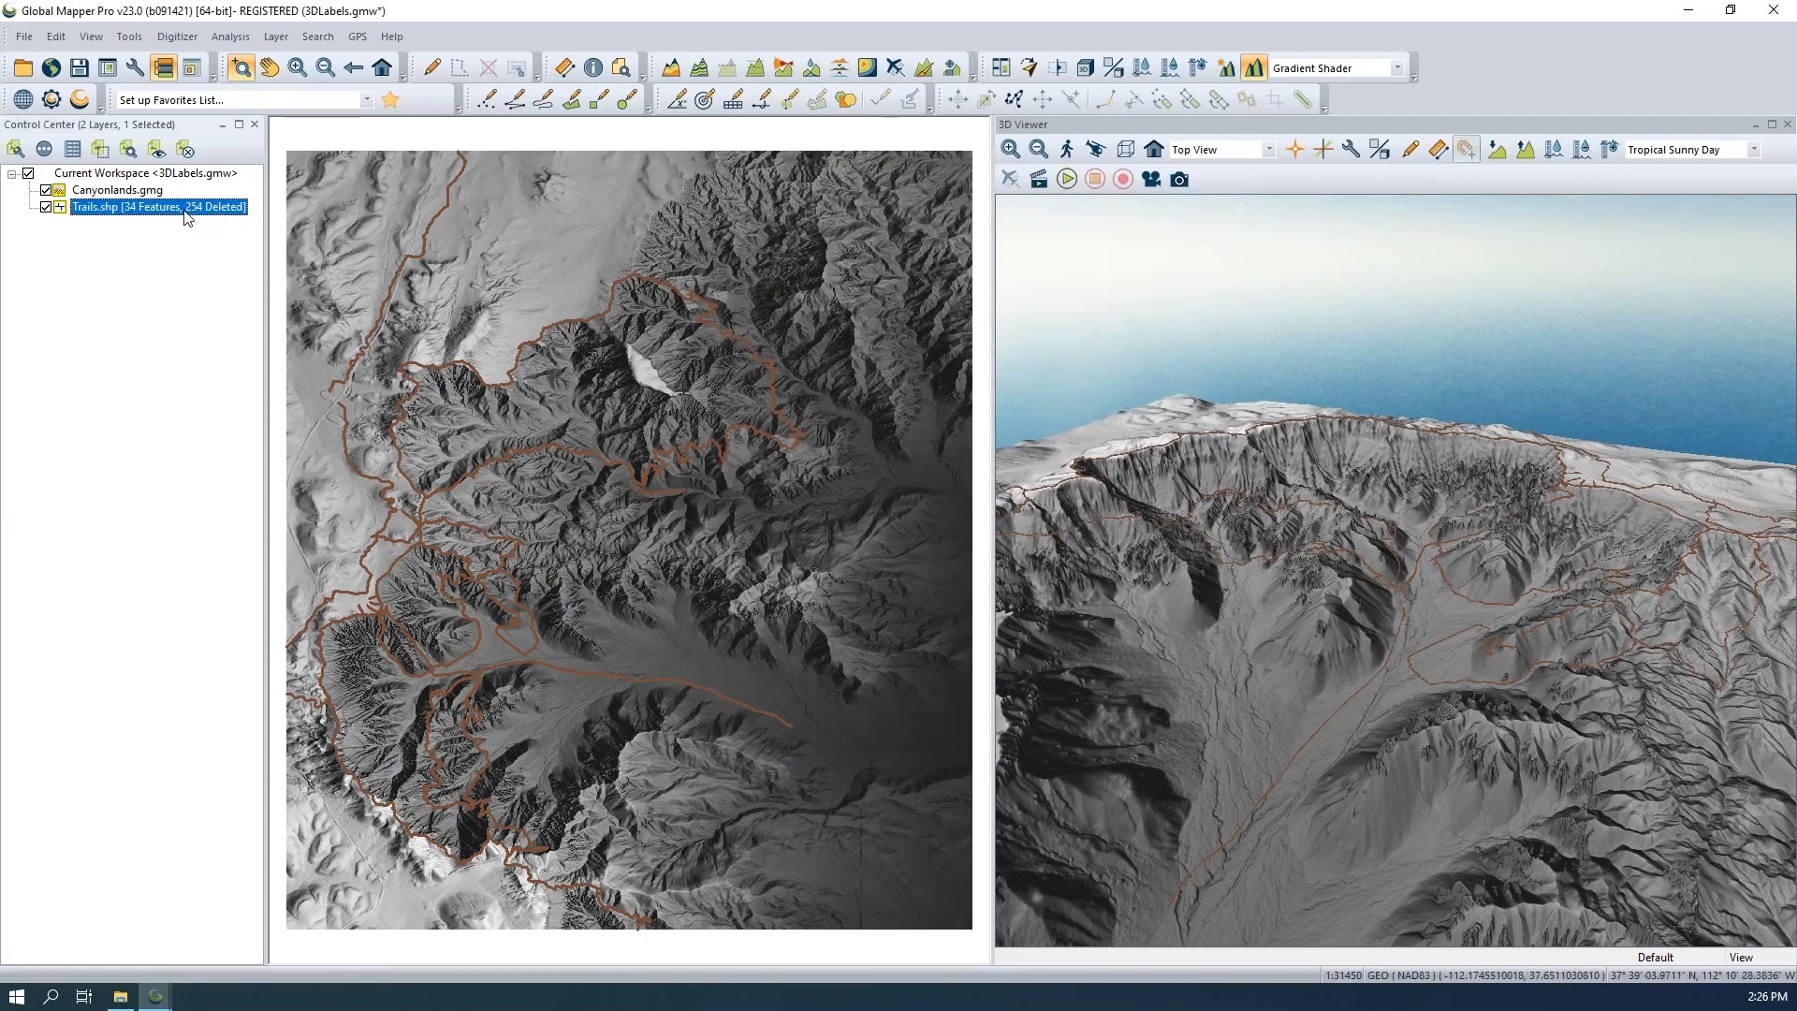
double_click(175, 207)
drag(762, 196, 534, 180)
click(550, 259)
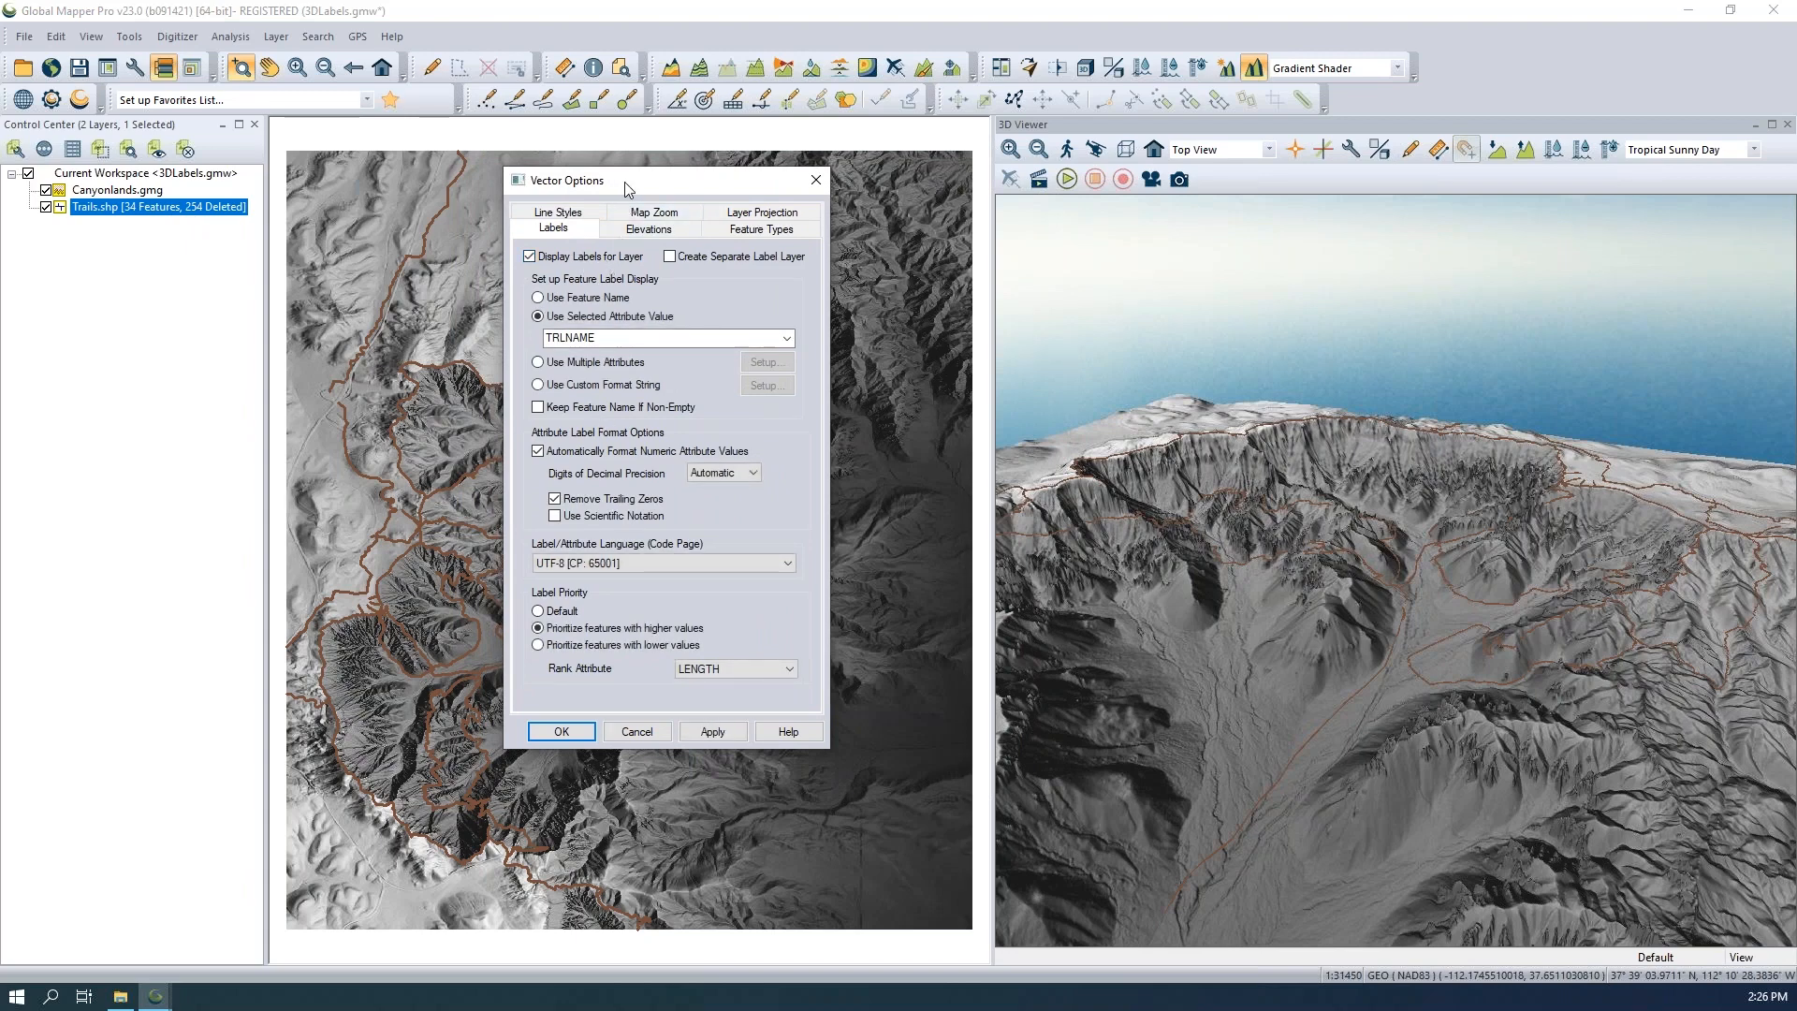
drag(625, 182, 714, 183)
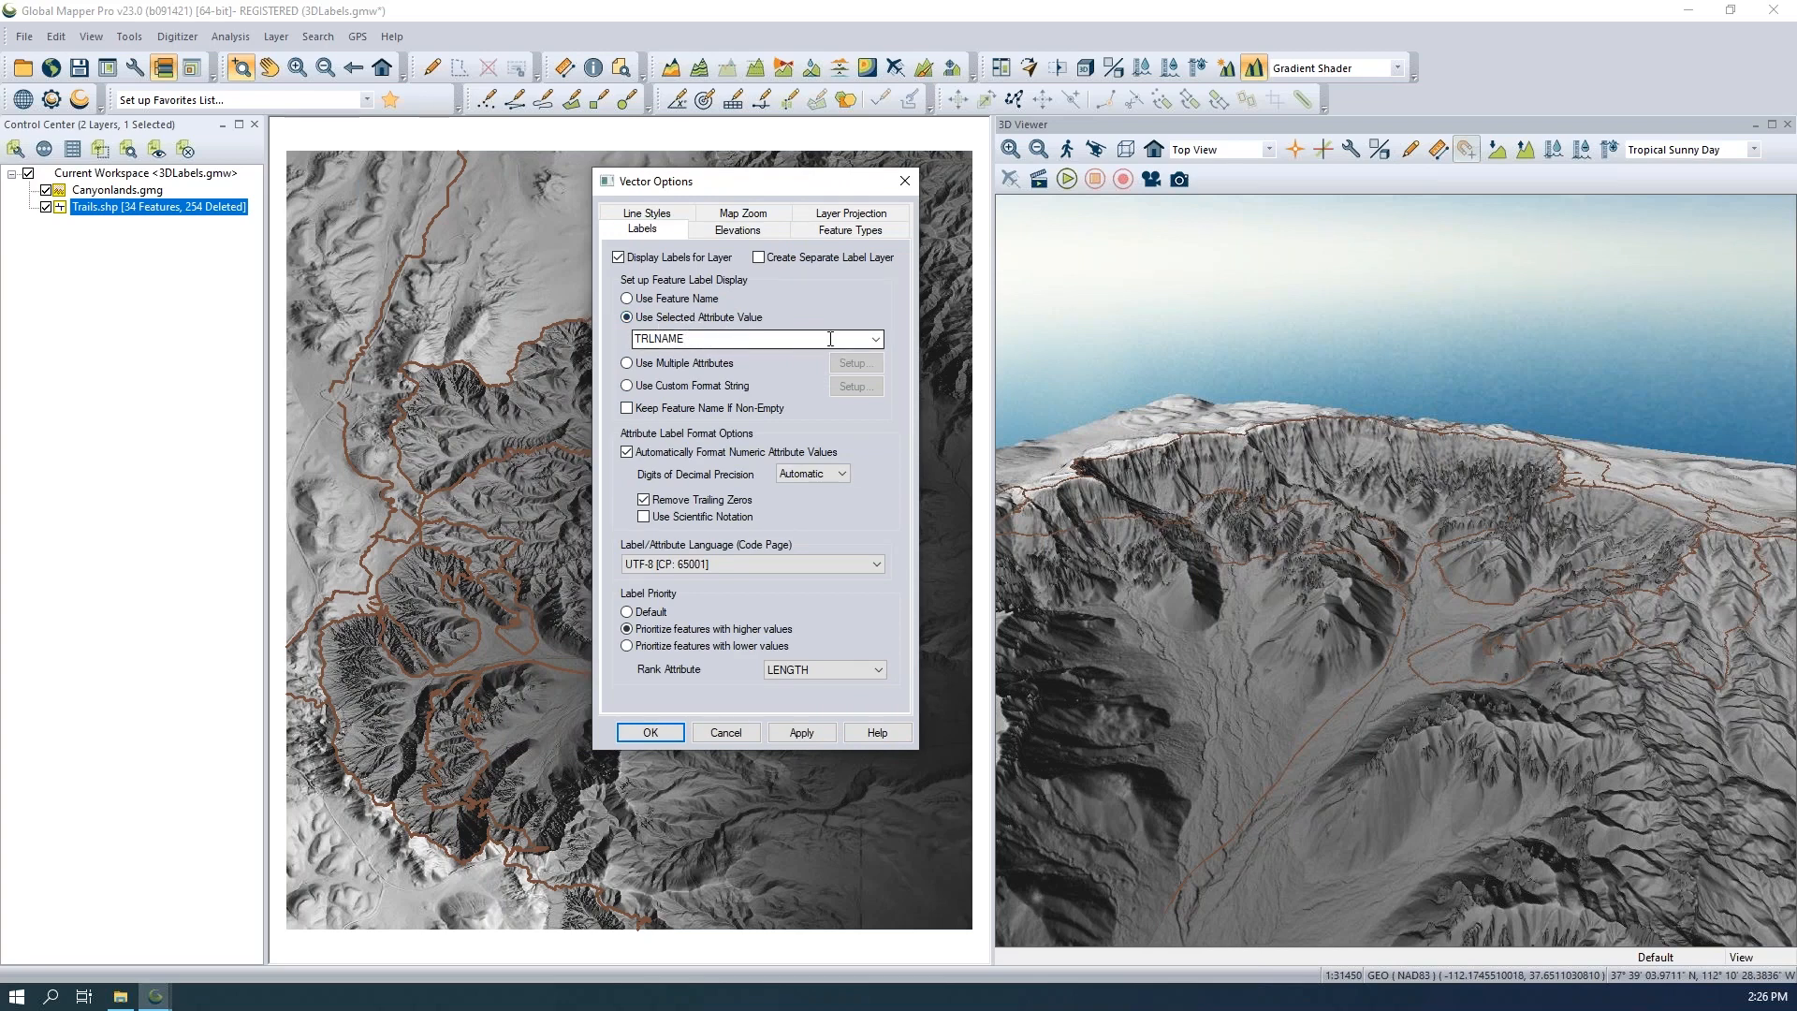
click(876, 340)
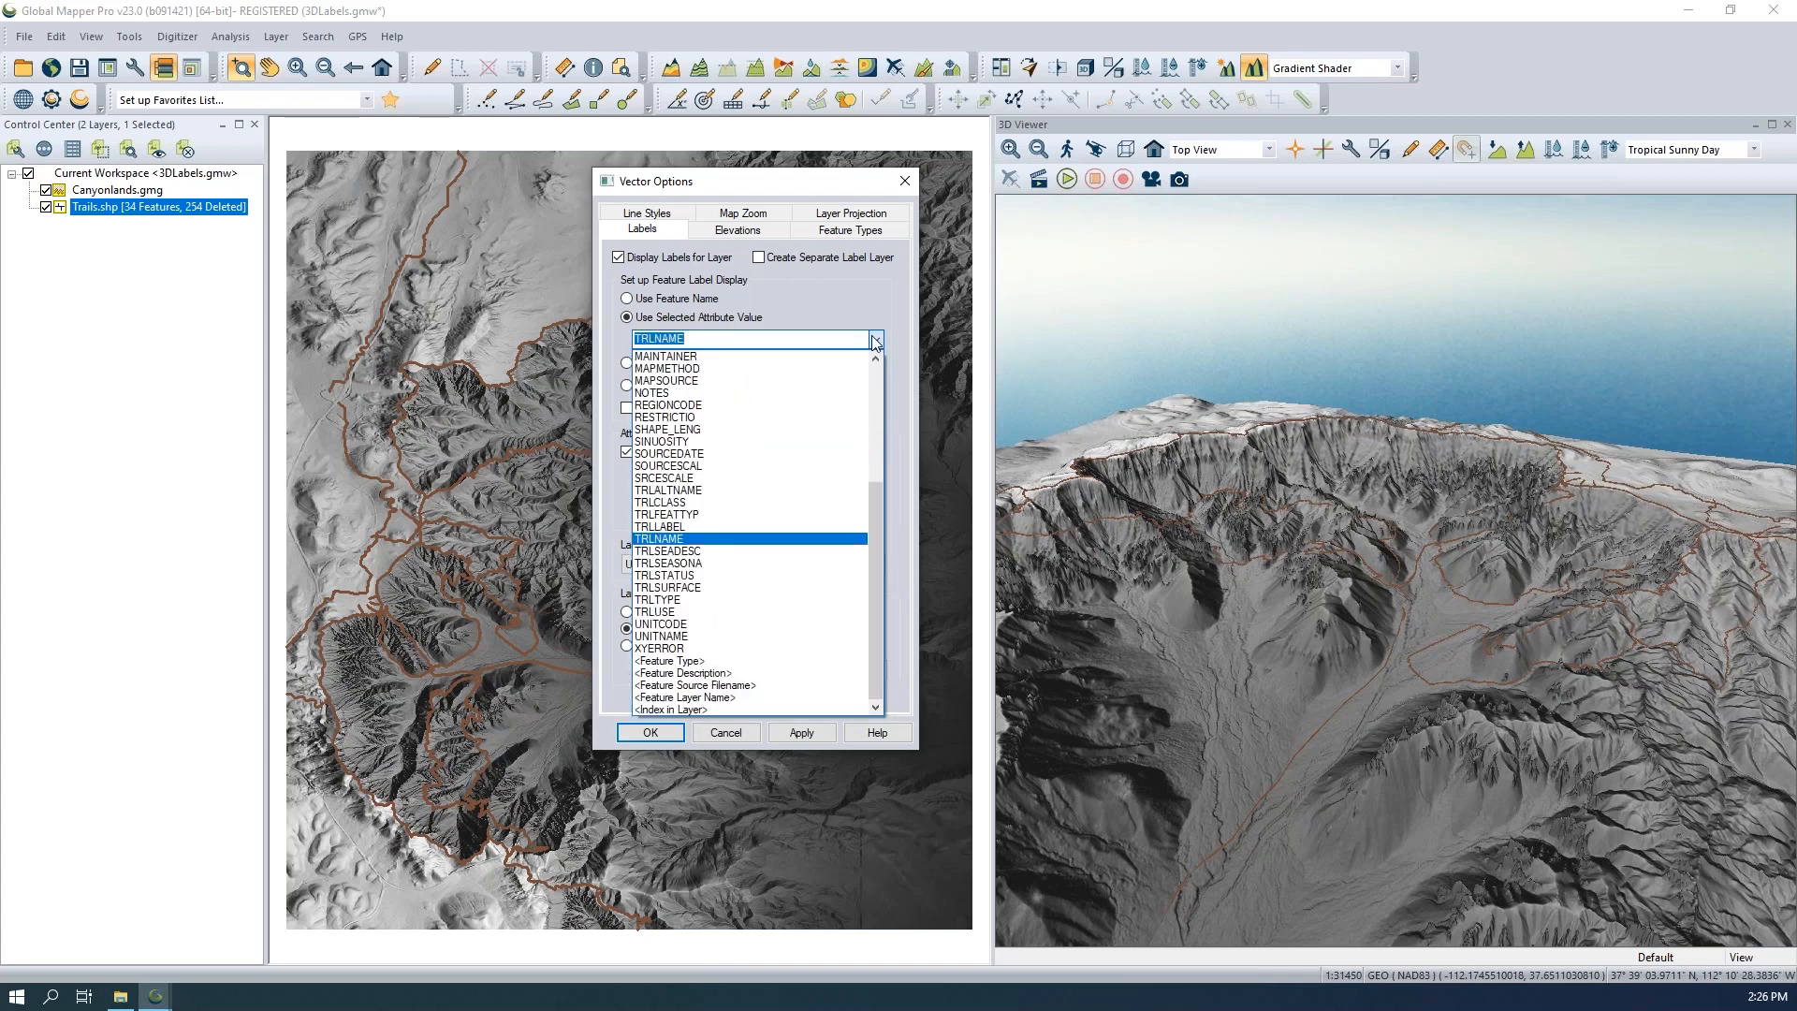
click(876, 340)
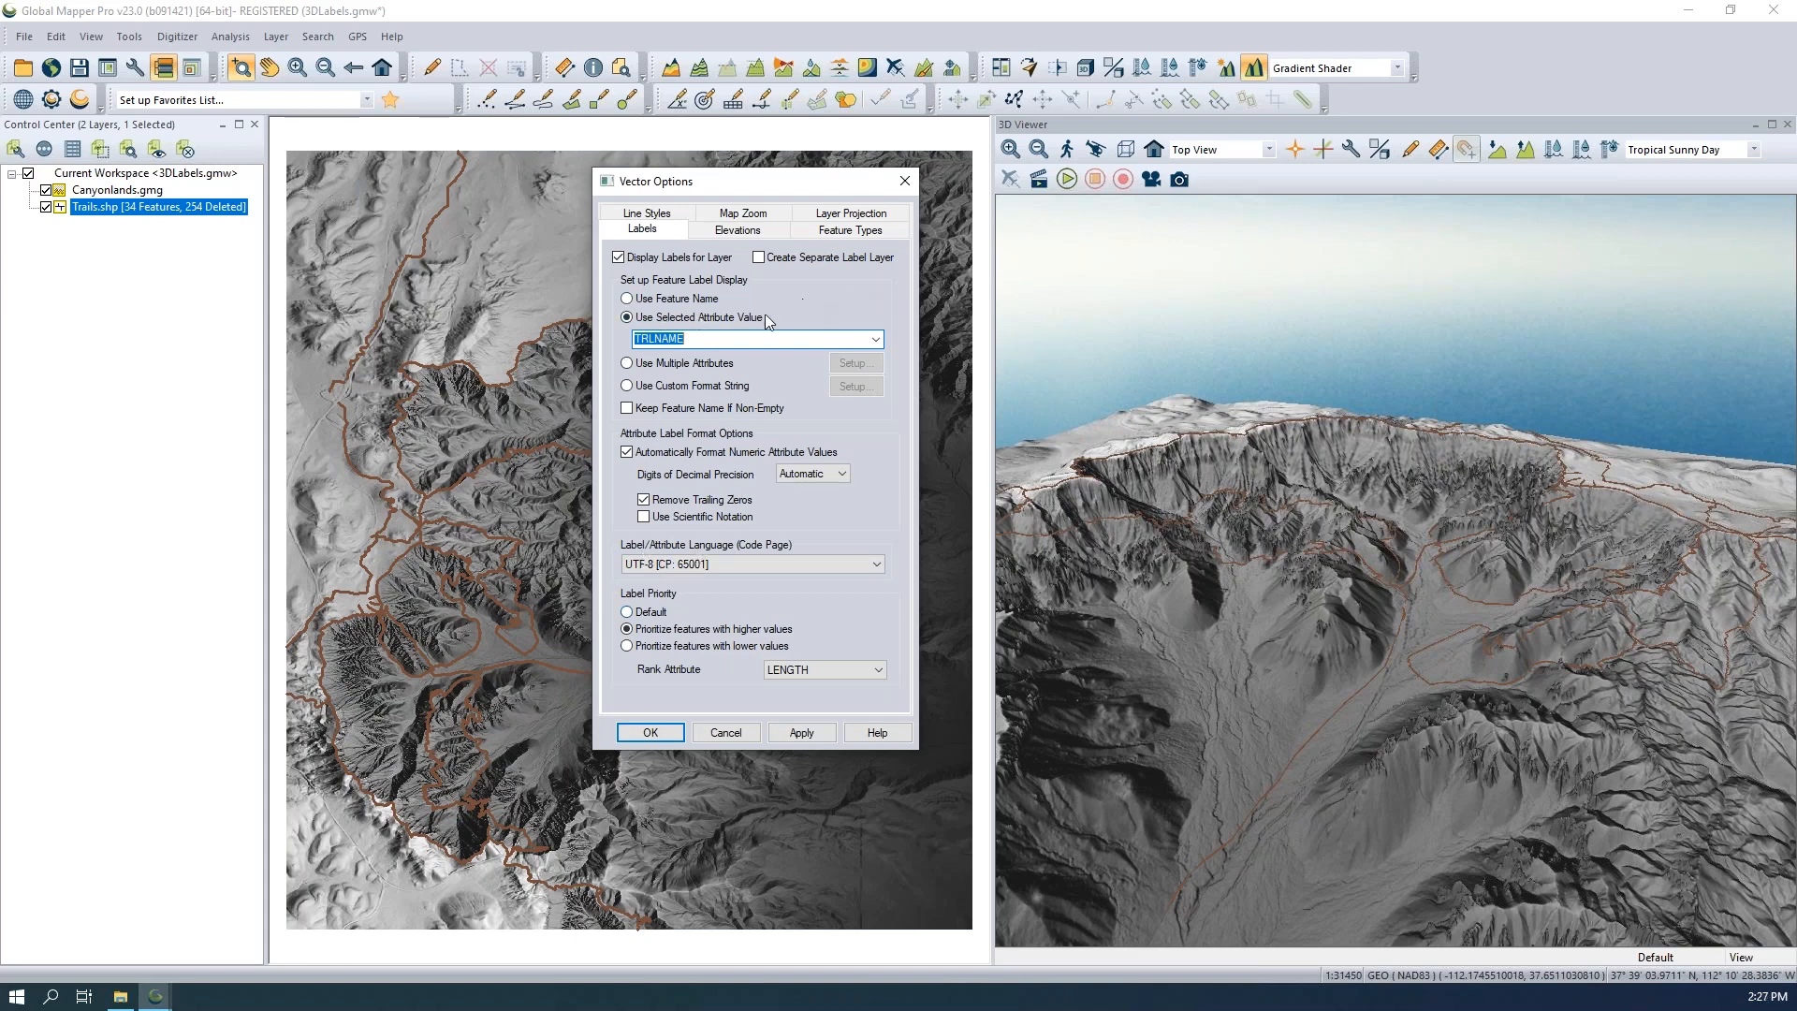
click(796, 732)
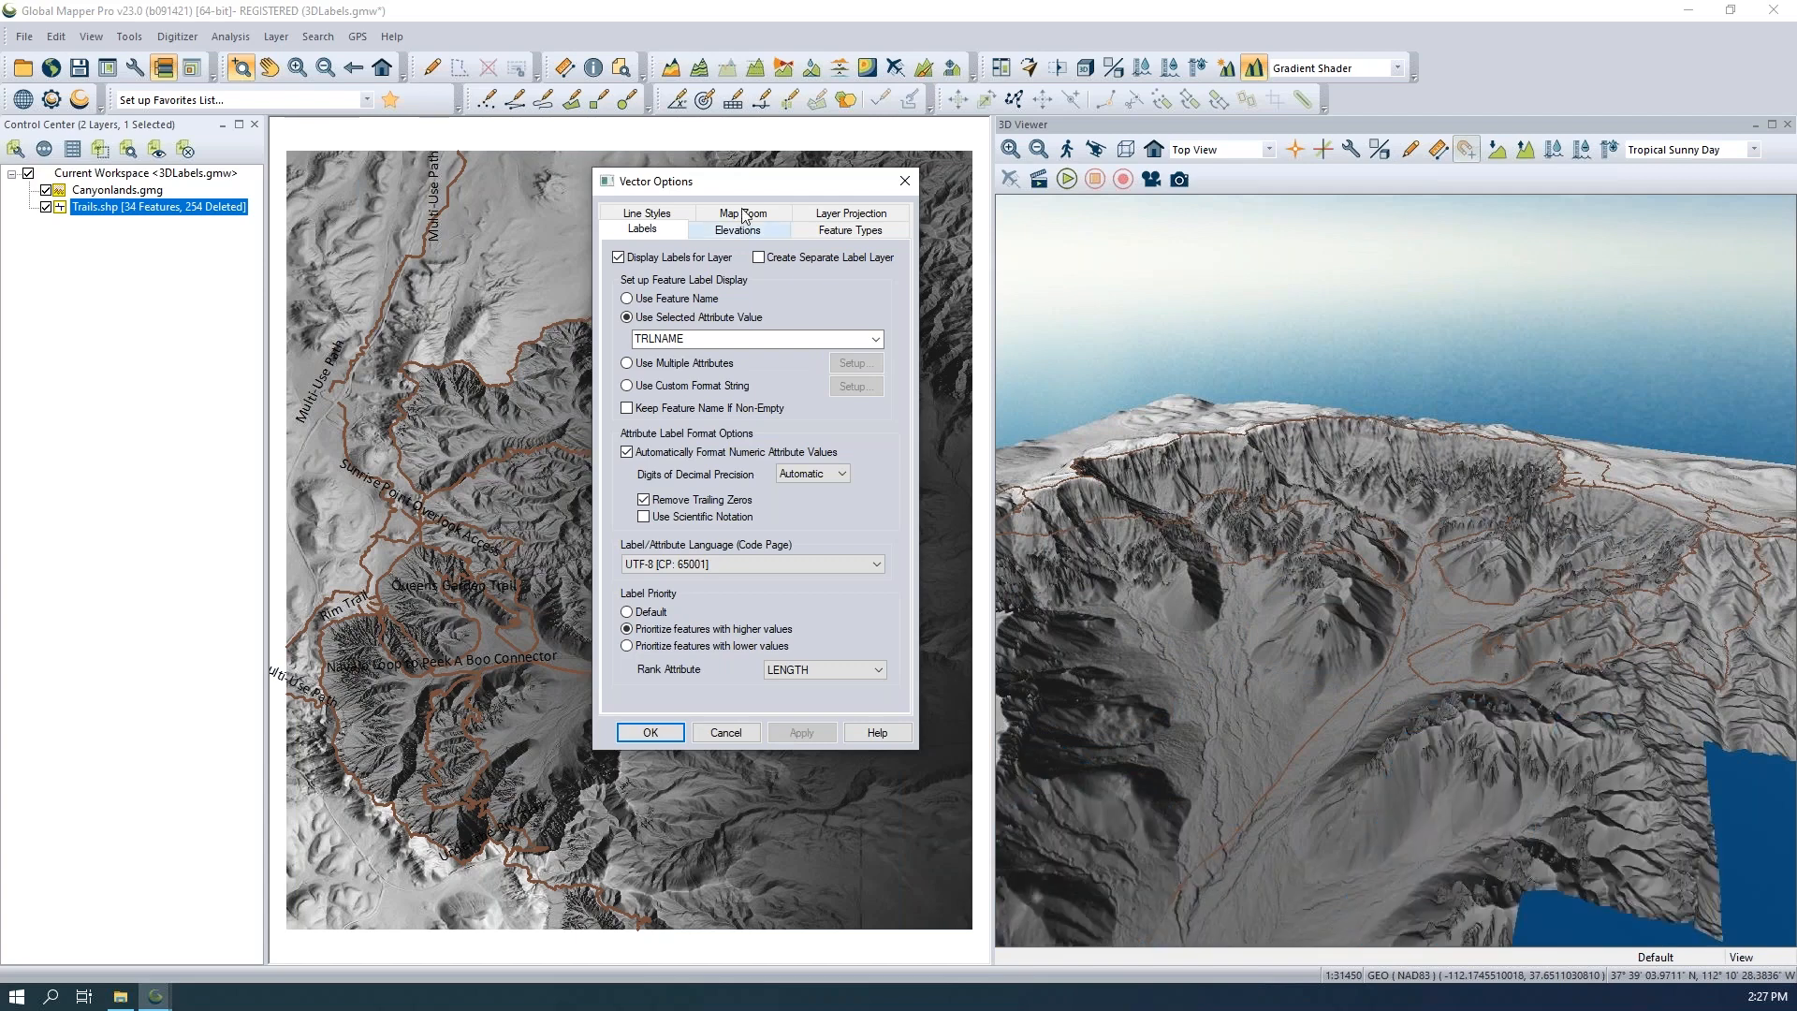
Create a separate label layer for Trails.shp and confirm the layer options.
drag(748, 194, 855, 199)
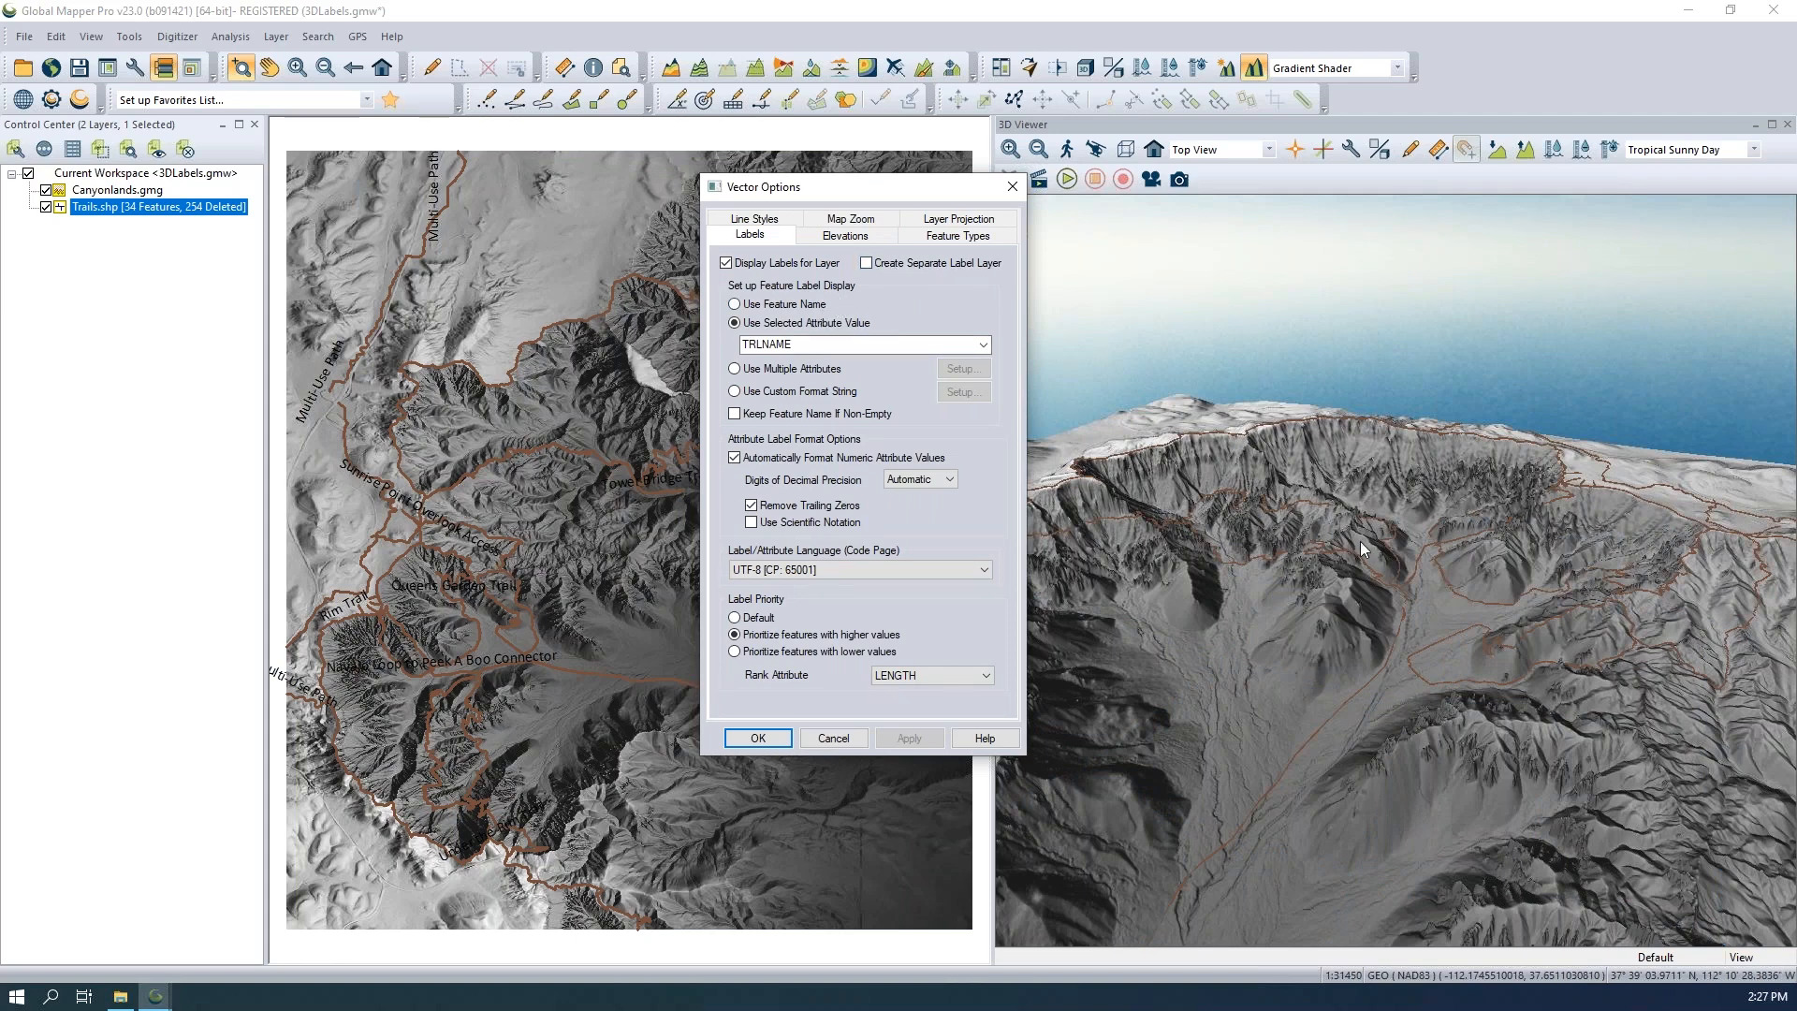
click(866, 263)
click(759, 738)
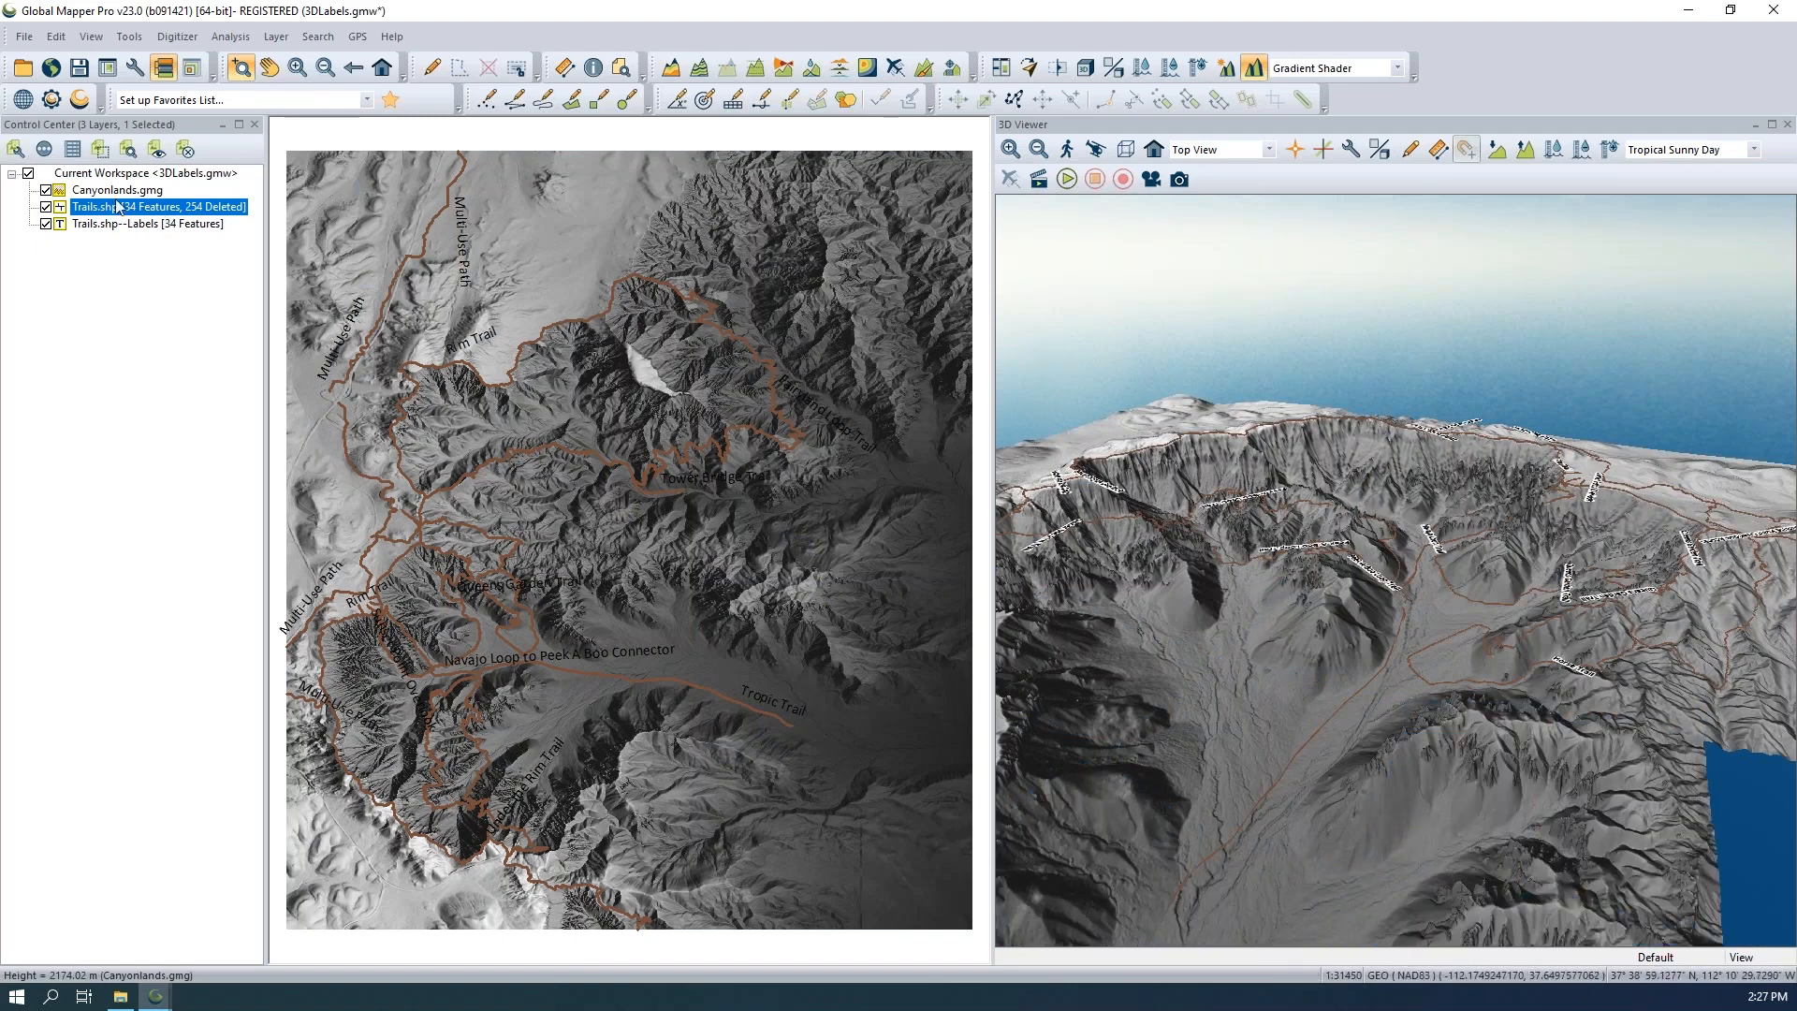
Select the Trails.shp--Labels layer and examine the trail labels in 3D from several angles and distances.
click(98, 228)
click(99, 232)
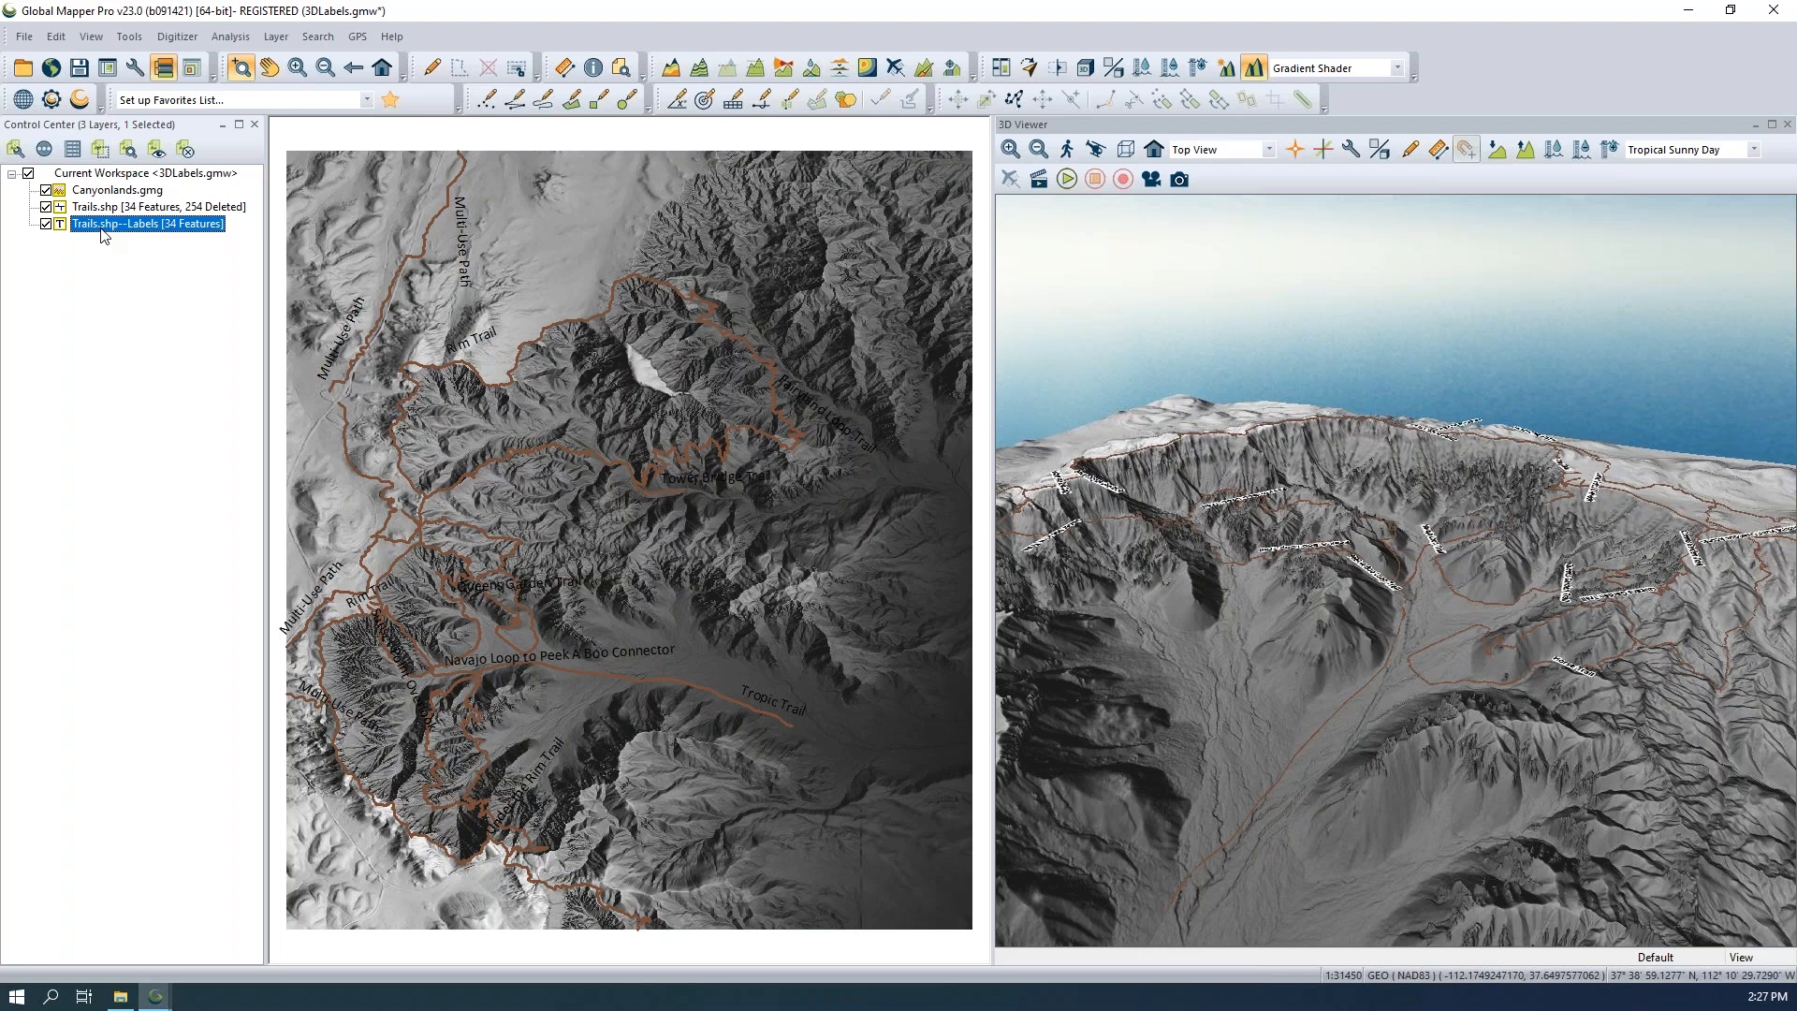
click(584, 358)
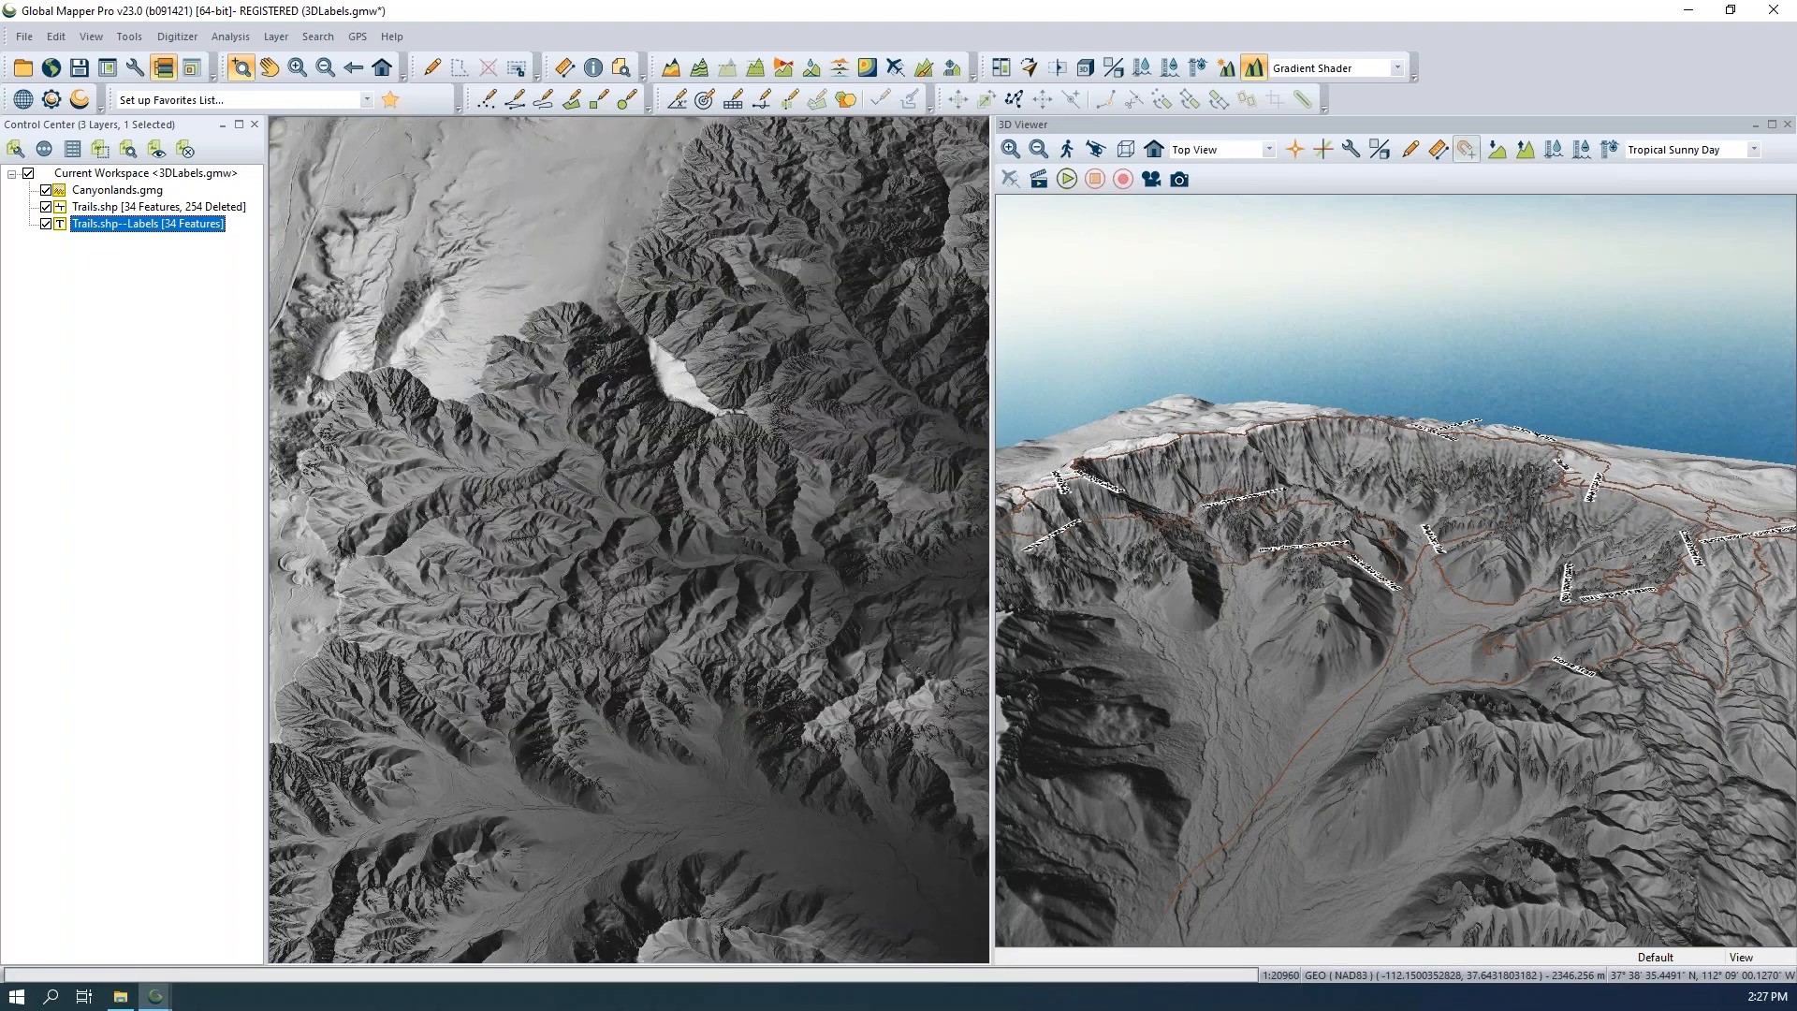
scroll(1390, 581, up, 5)
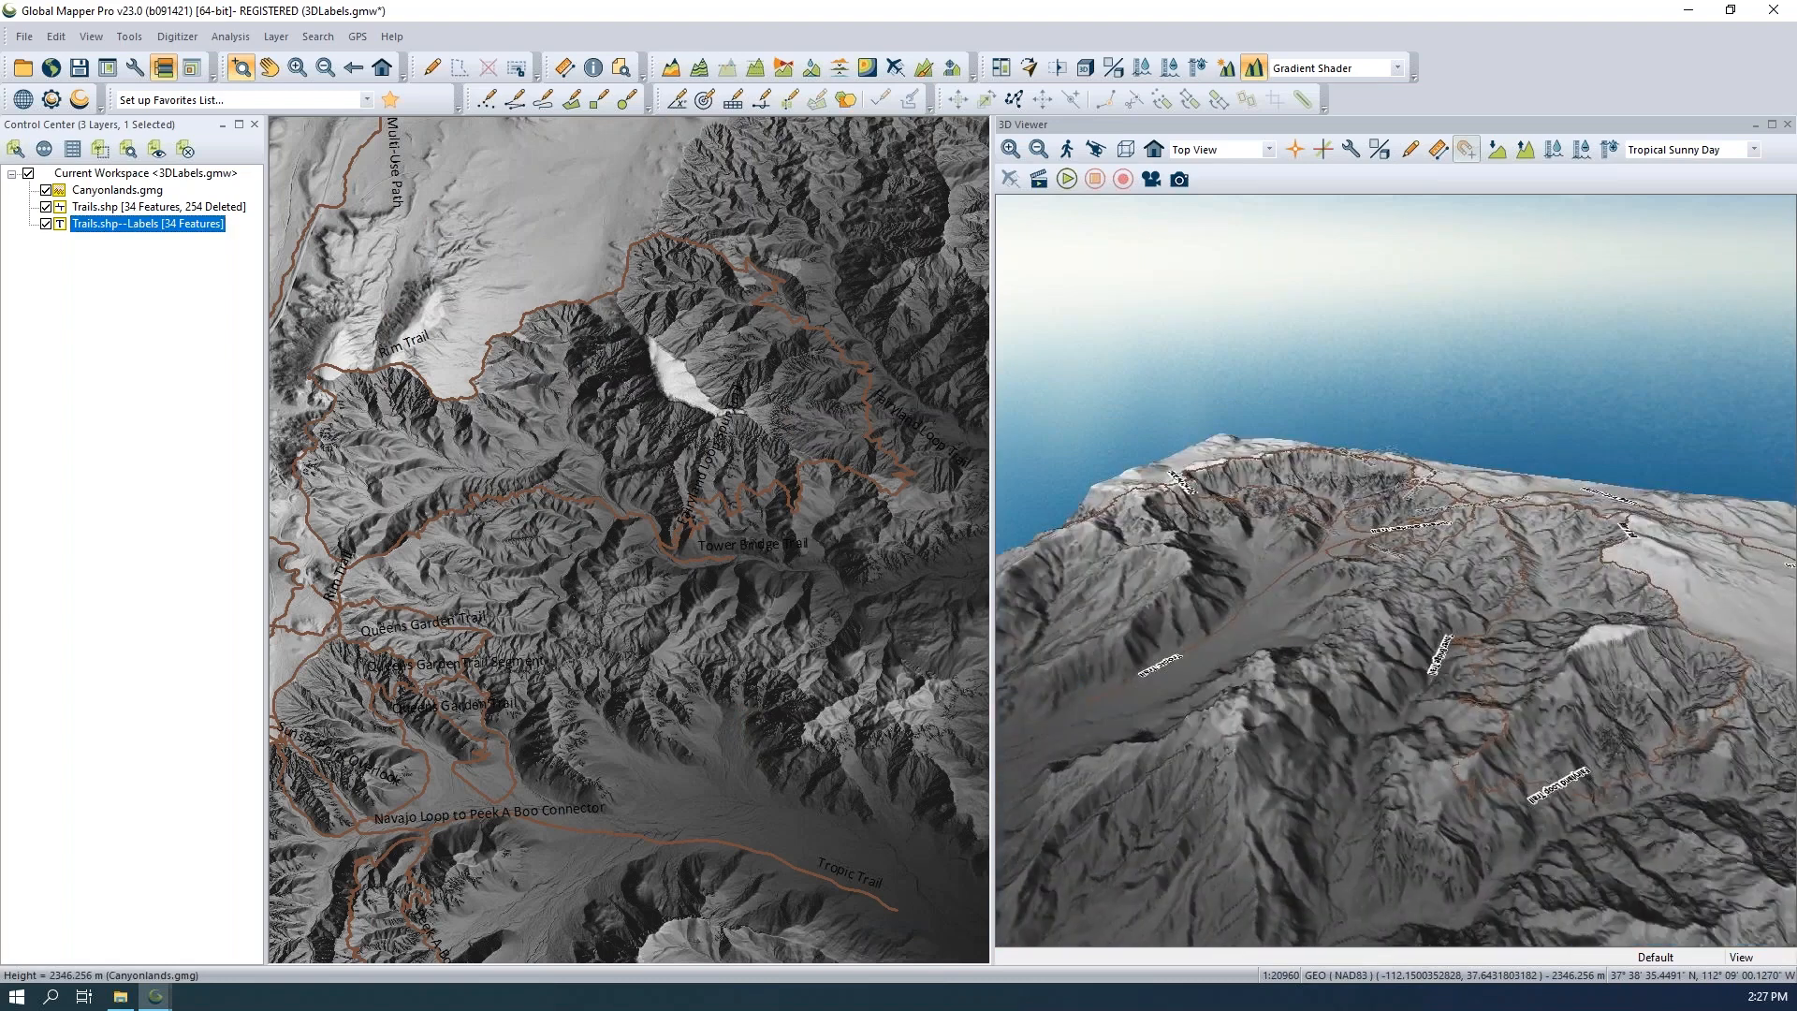
scroll(1390, 581, up, 4)
scroll(1159, 504, up, 3)
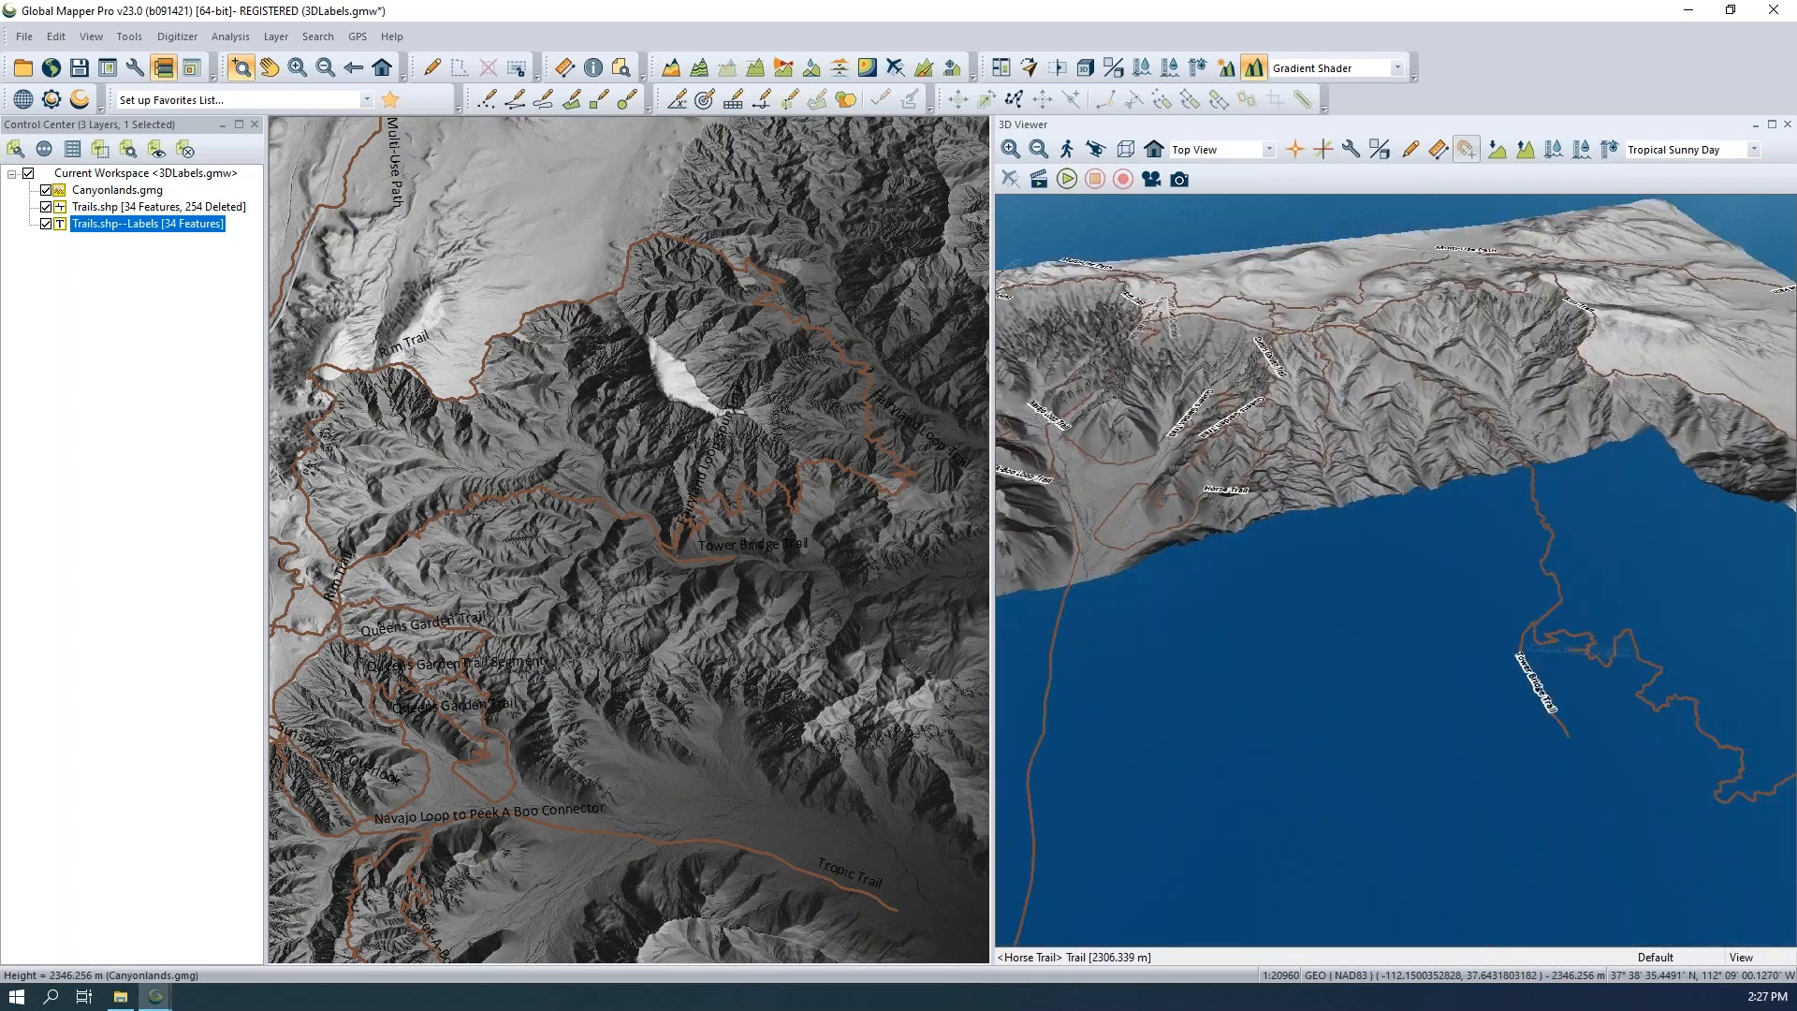
drag(1160, 639, 1443, 724)
mouse_move(1384, 663)
mouse_down()
mouse_move(1301, 584)
mouse_move(1300, 644)
mouse_move(1287, 412)
mouse_move(1355, 425)
mouse_move(1331, 309)
mouse_move(1298, 368)
mouse_up()
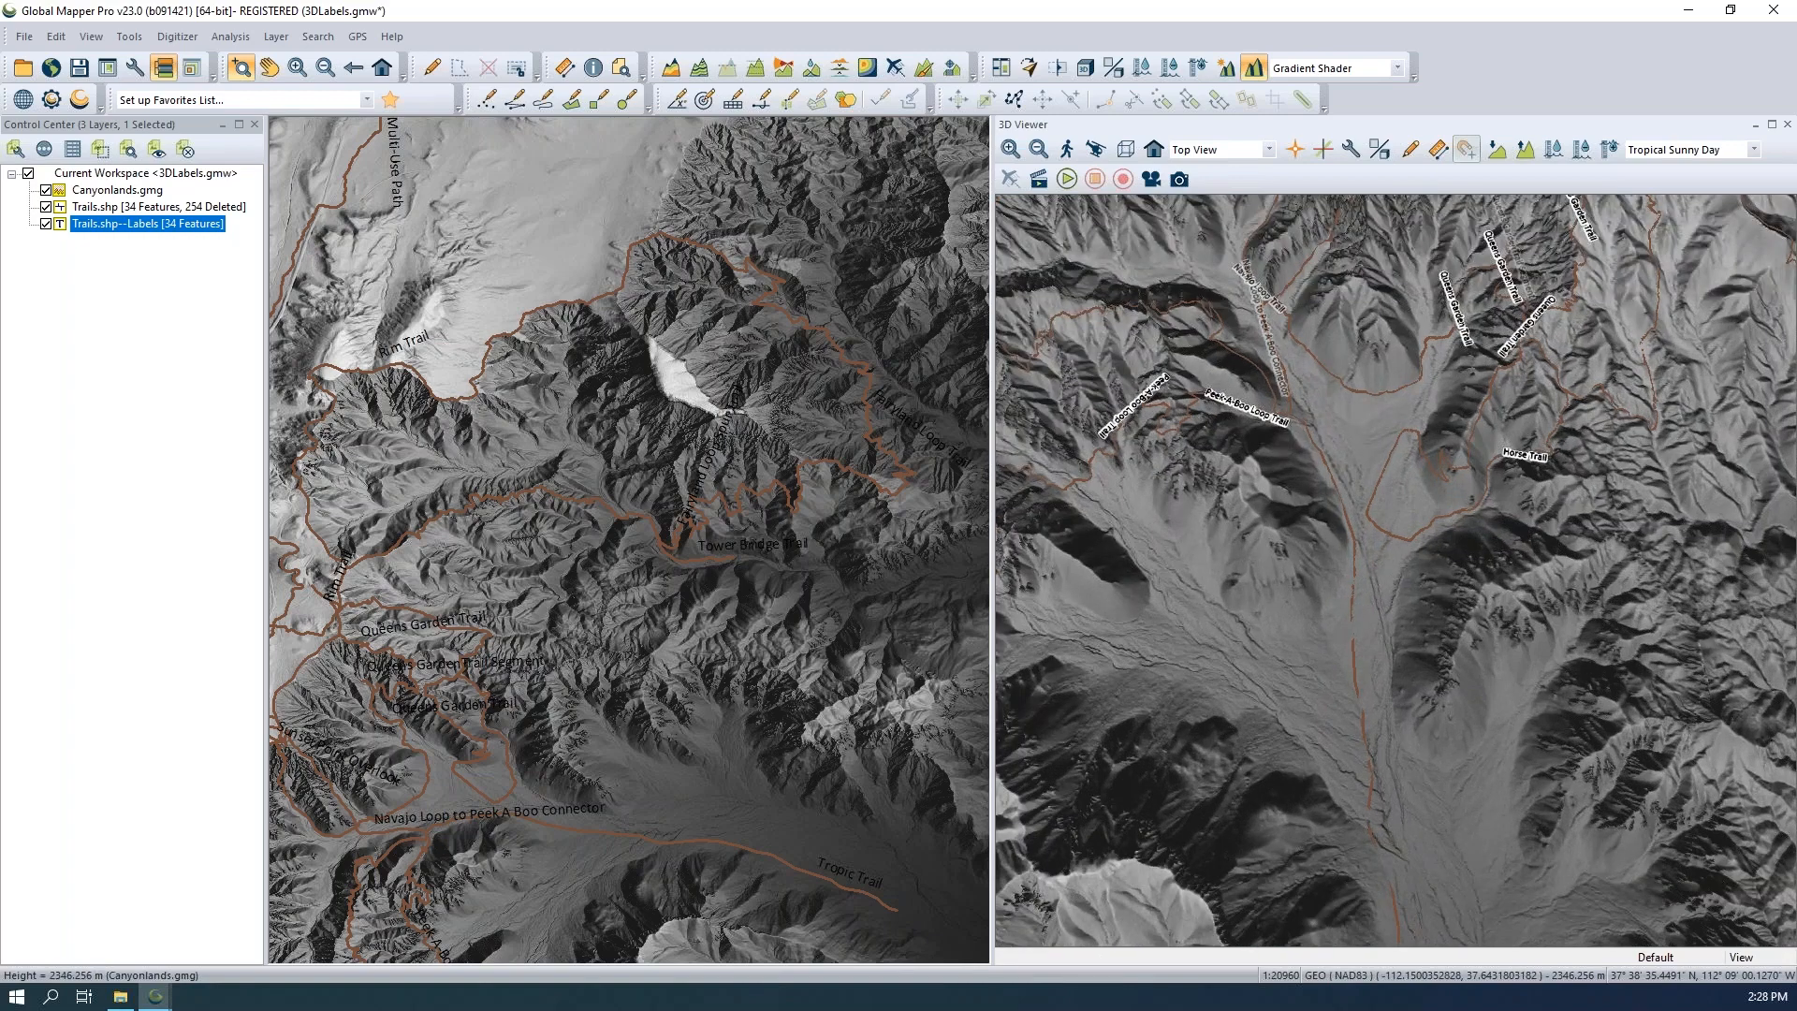
scroll(1433, 602, down, 3)
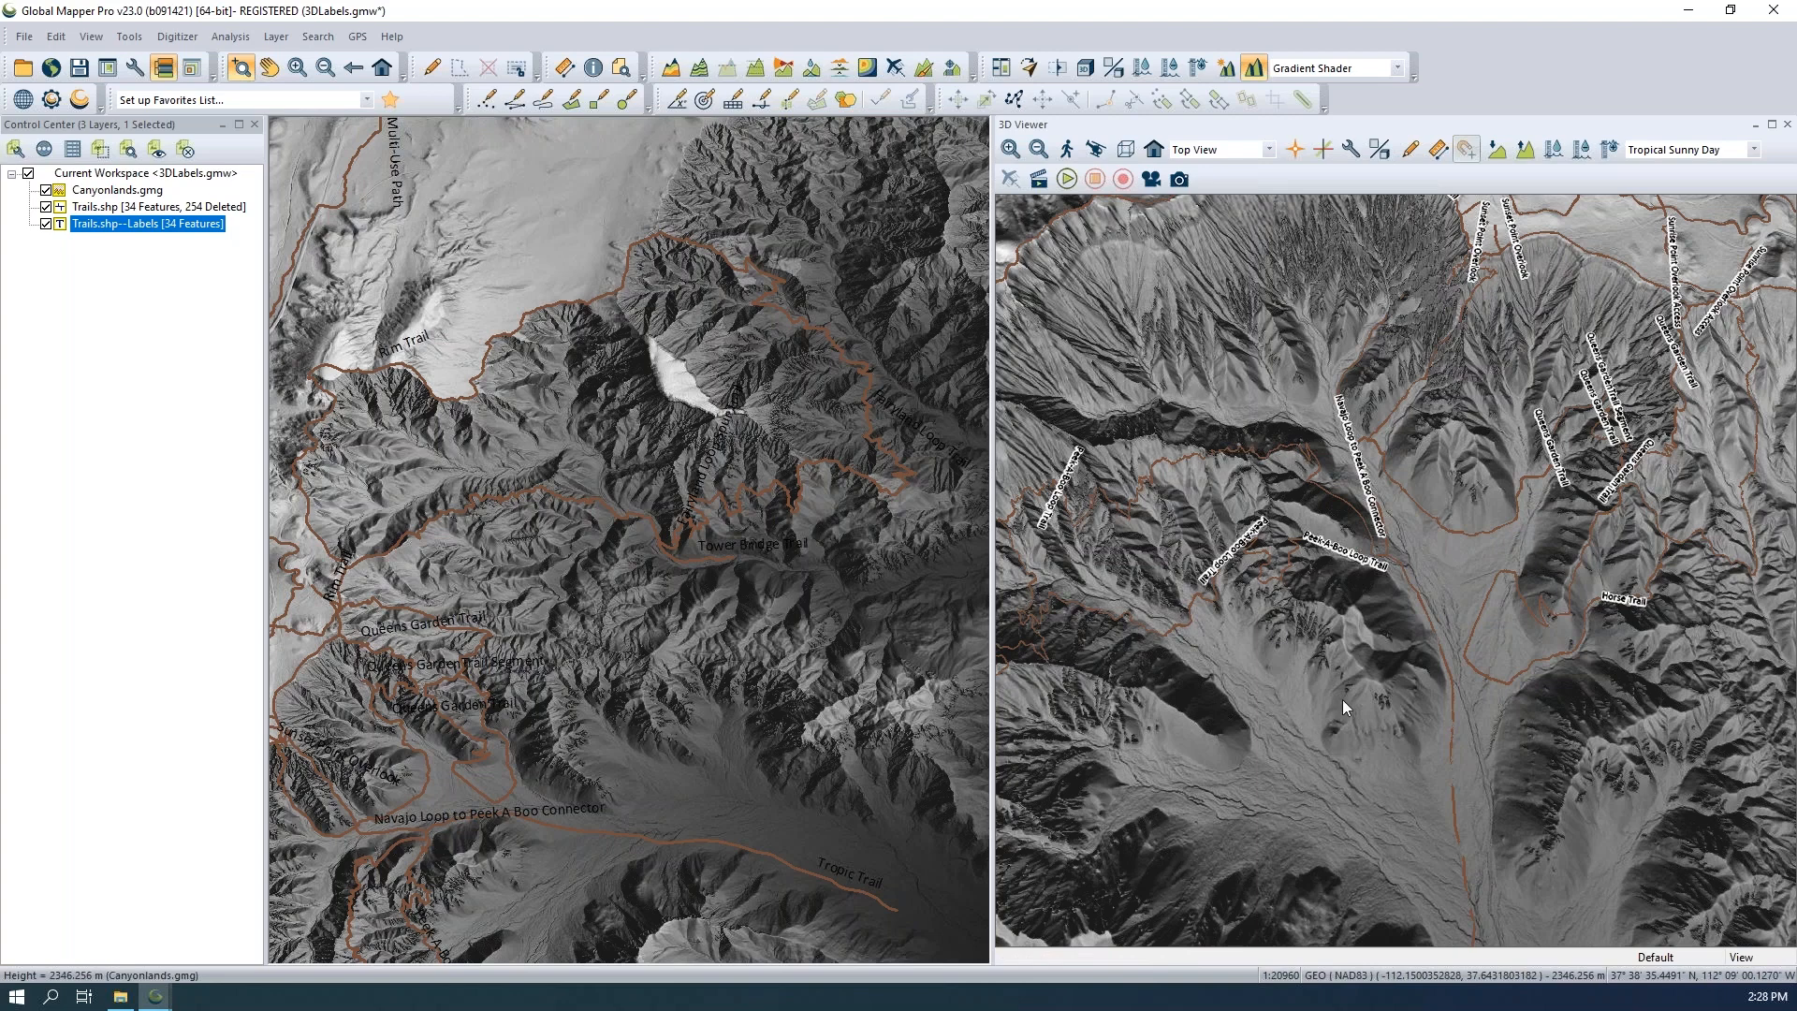
drag(1293, 636, 1294, 645)
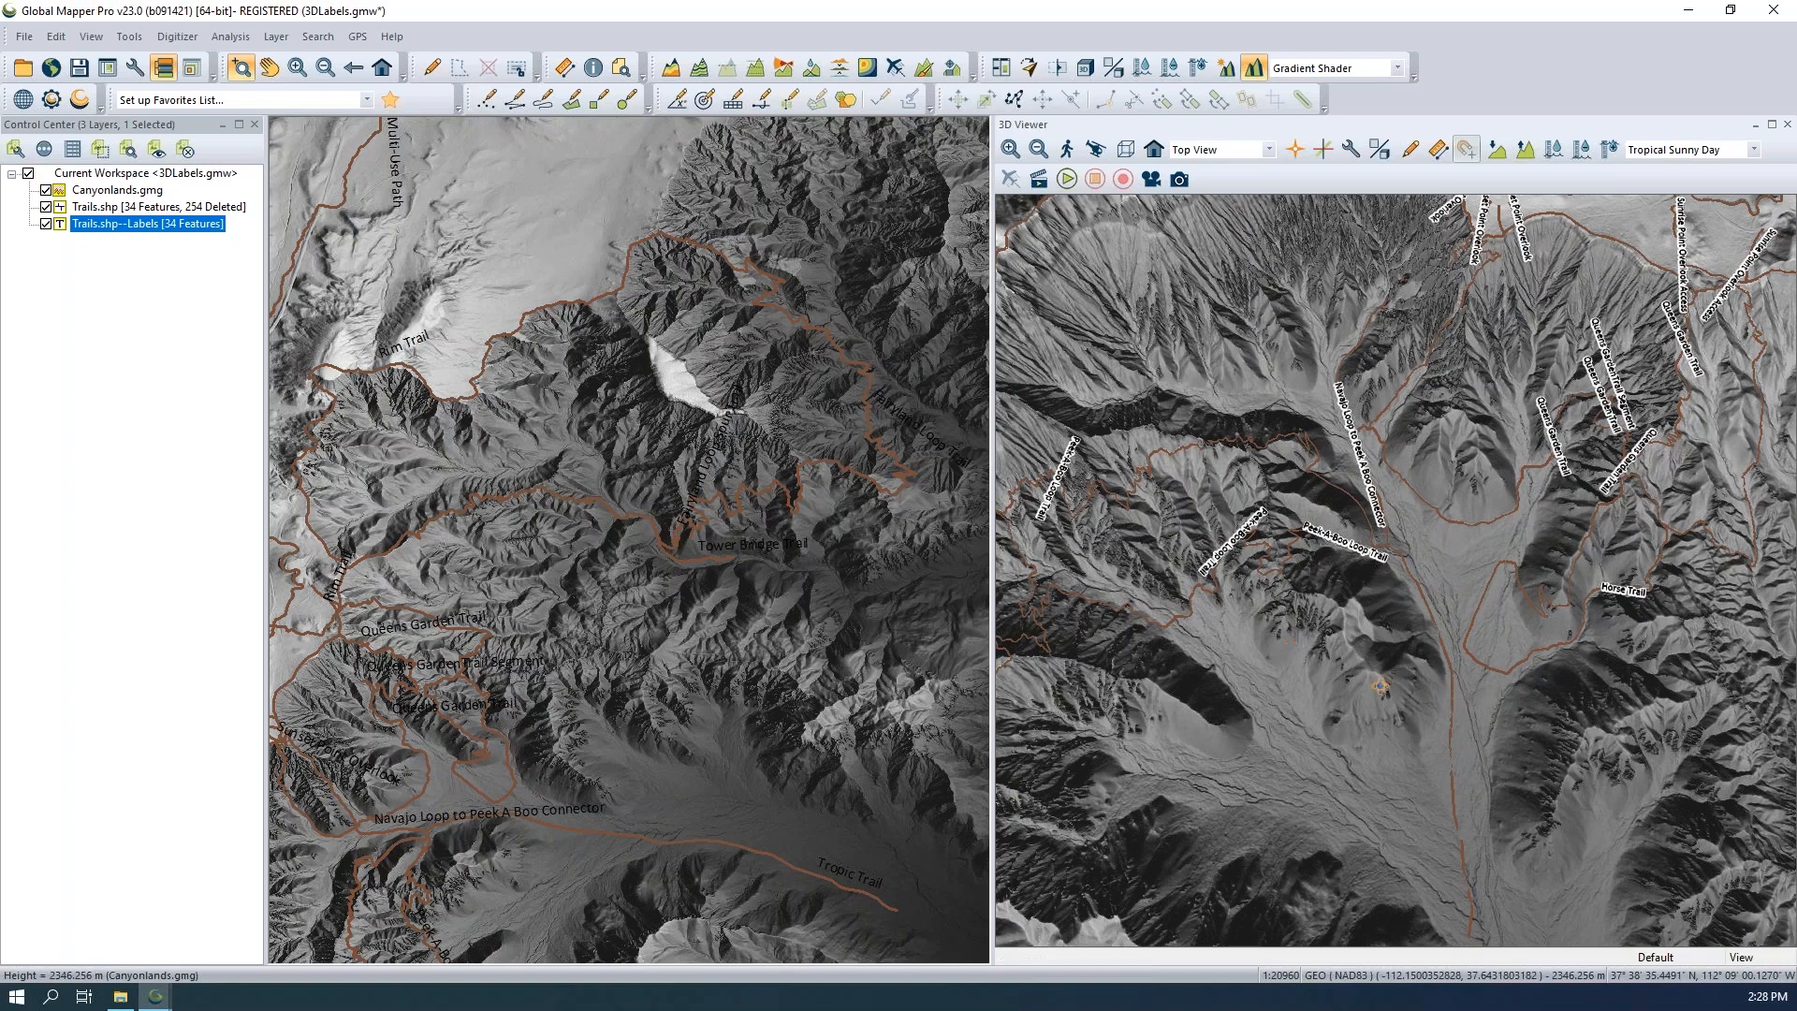
drag(1379, 686, 1445, 736)
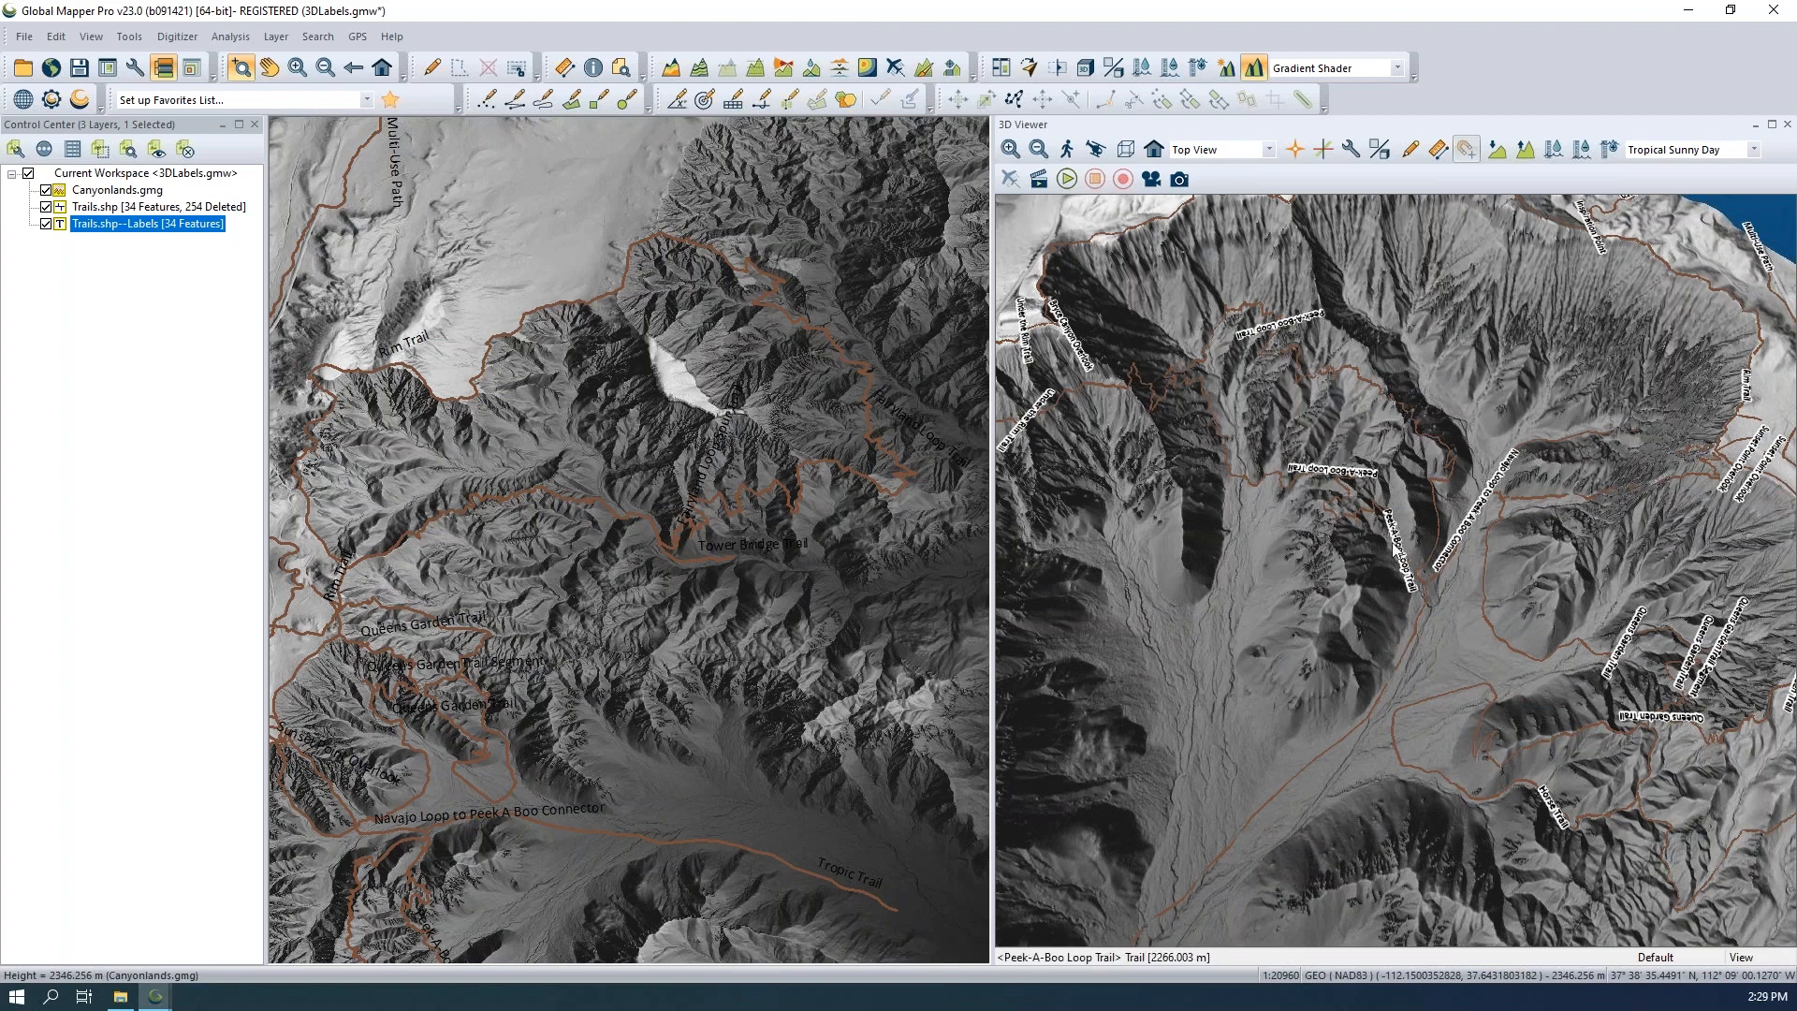
Set the Trails.shp--Labels layer to use the same label style for all features and open that style's font settings.
double_click(95, 226)
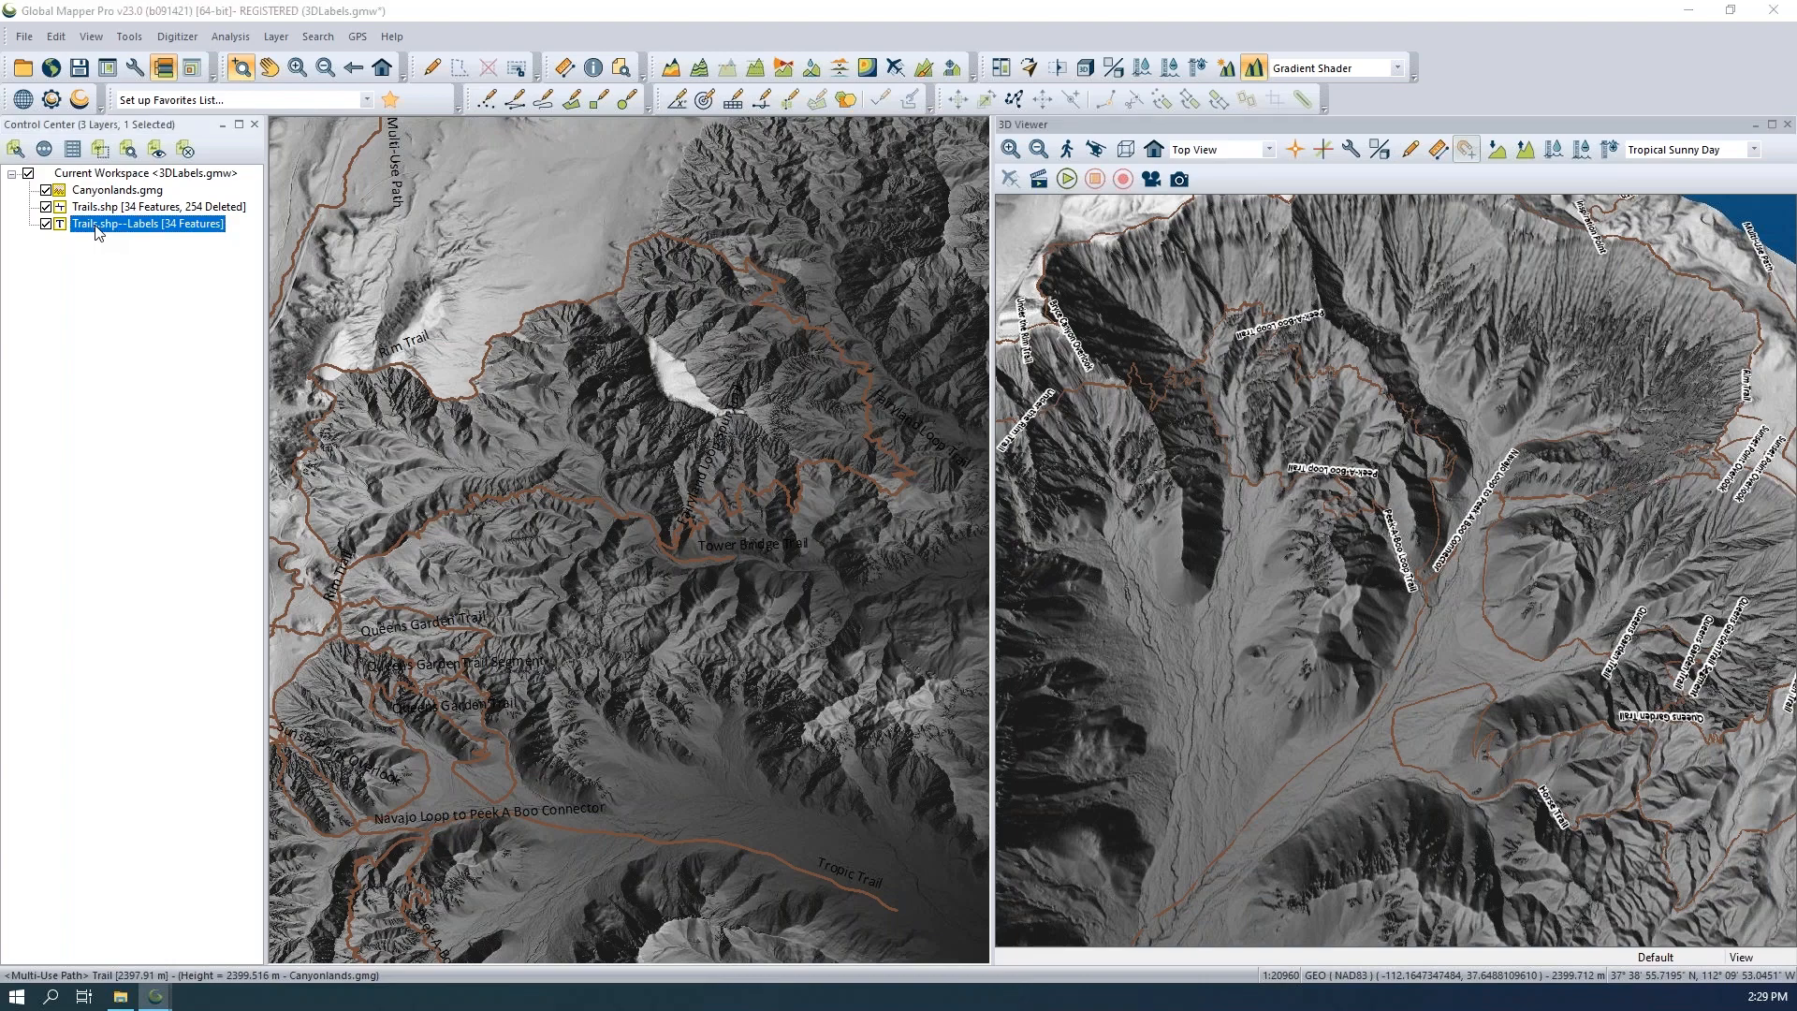
drag(884, 201, 576, 213)
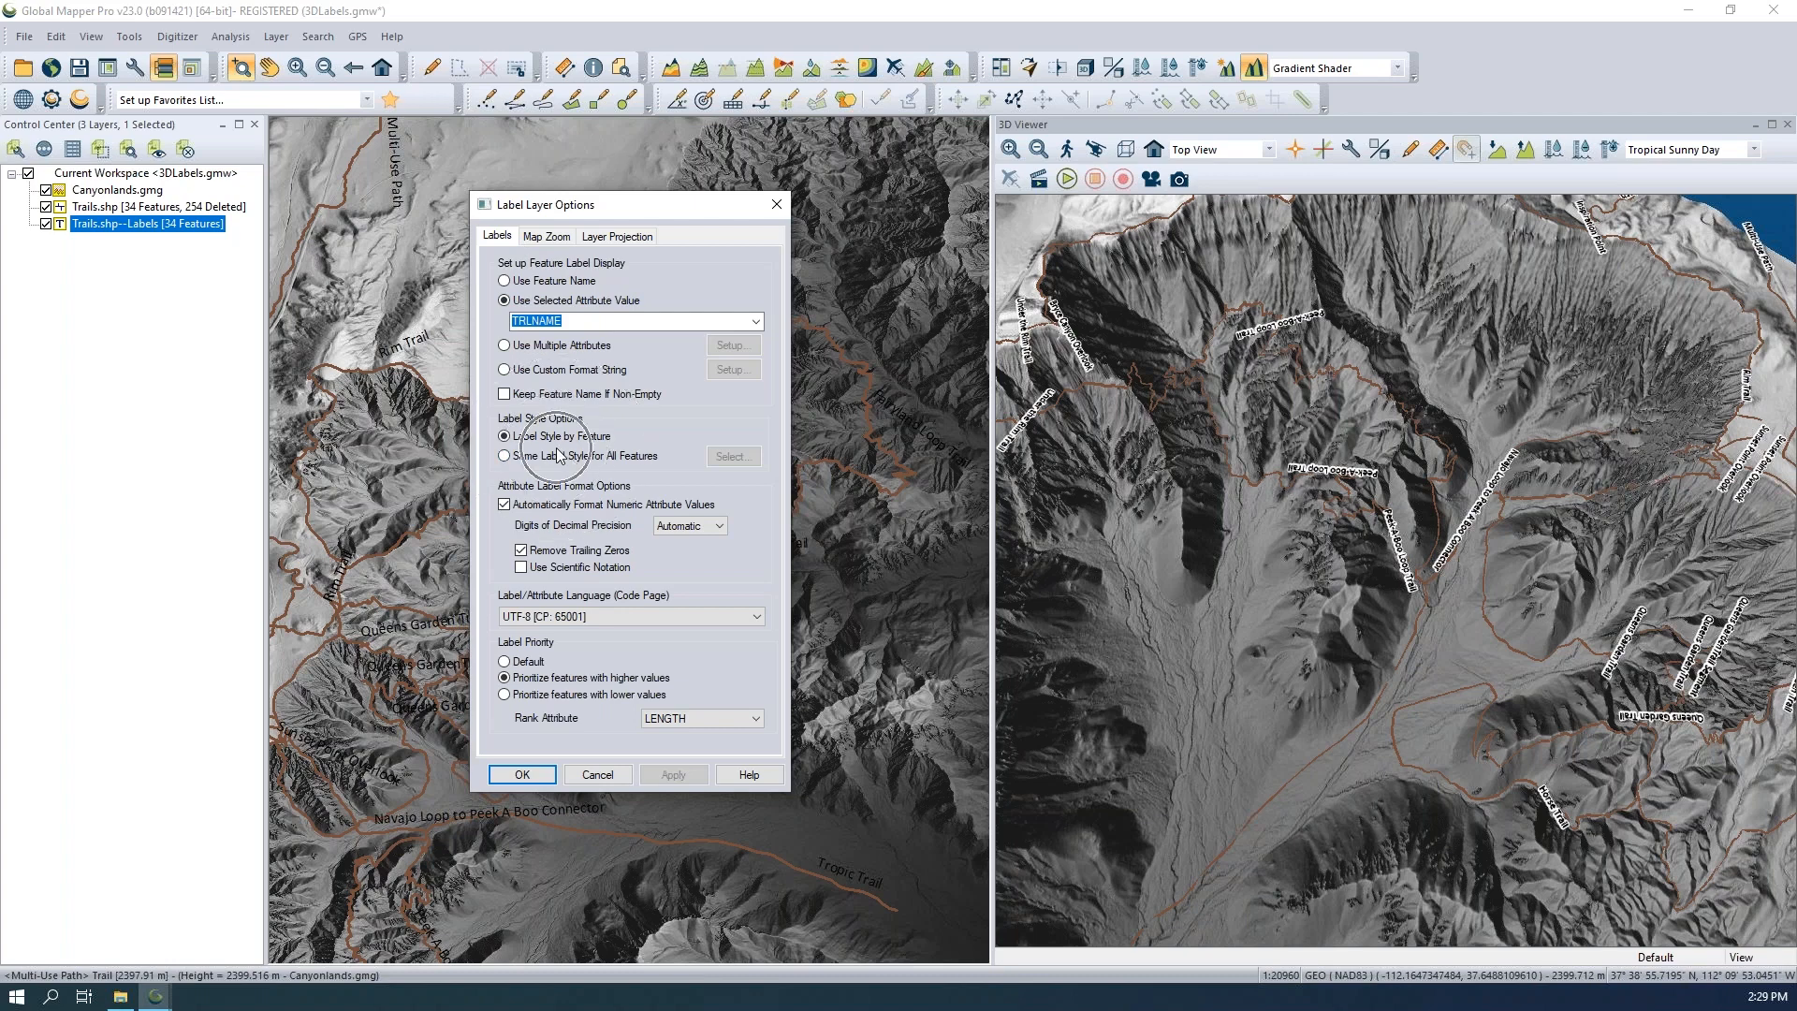
click(556, 458)
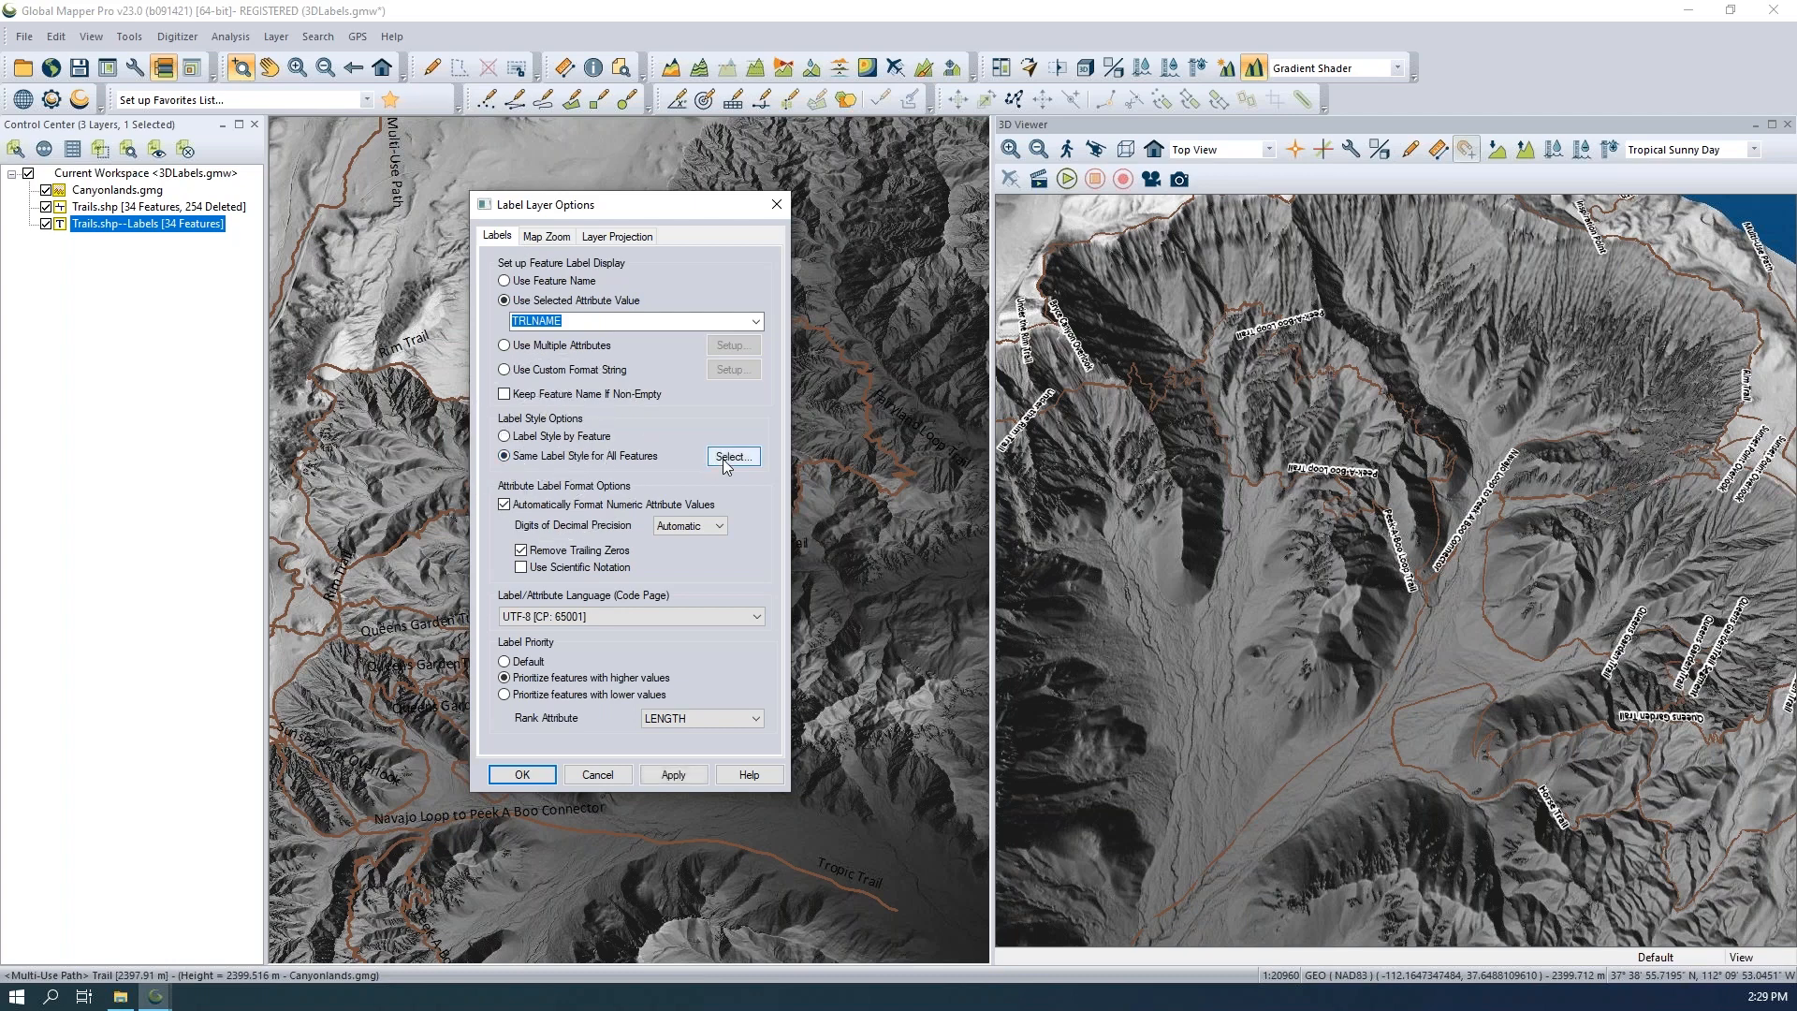
click(727, 462)
click(728, 462)
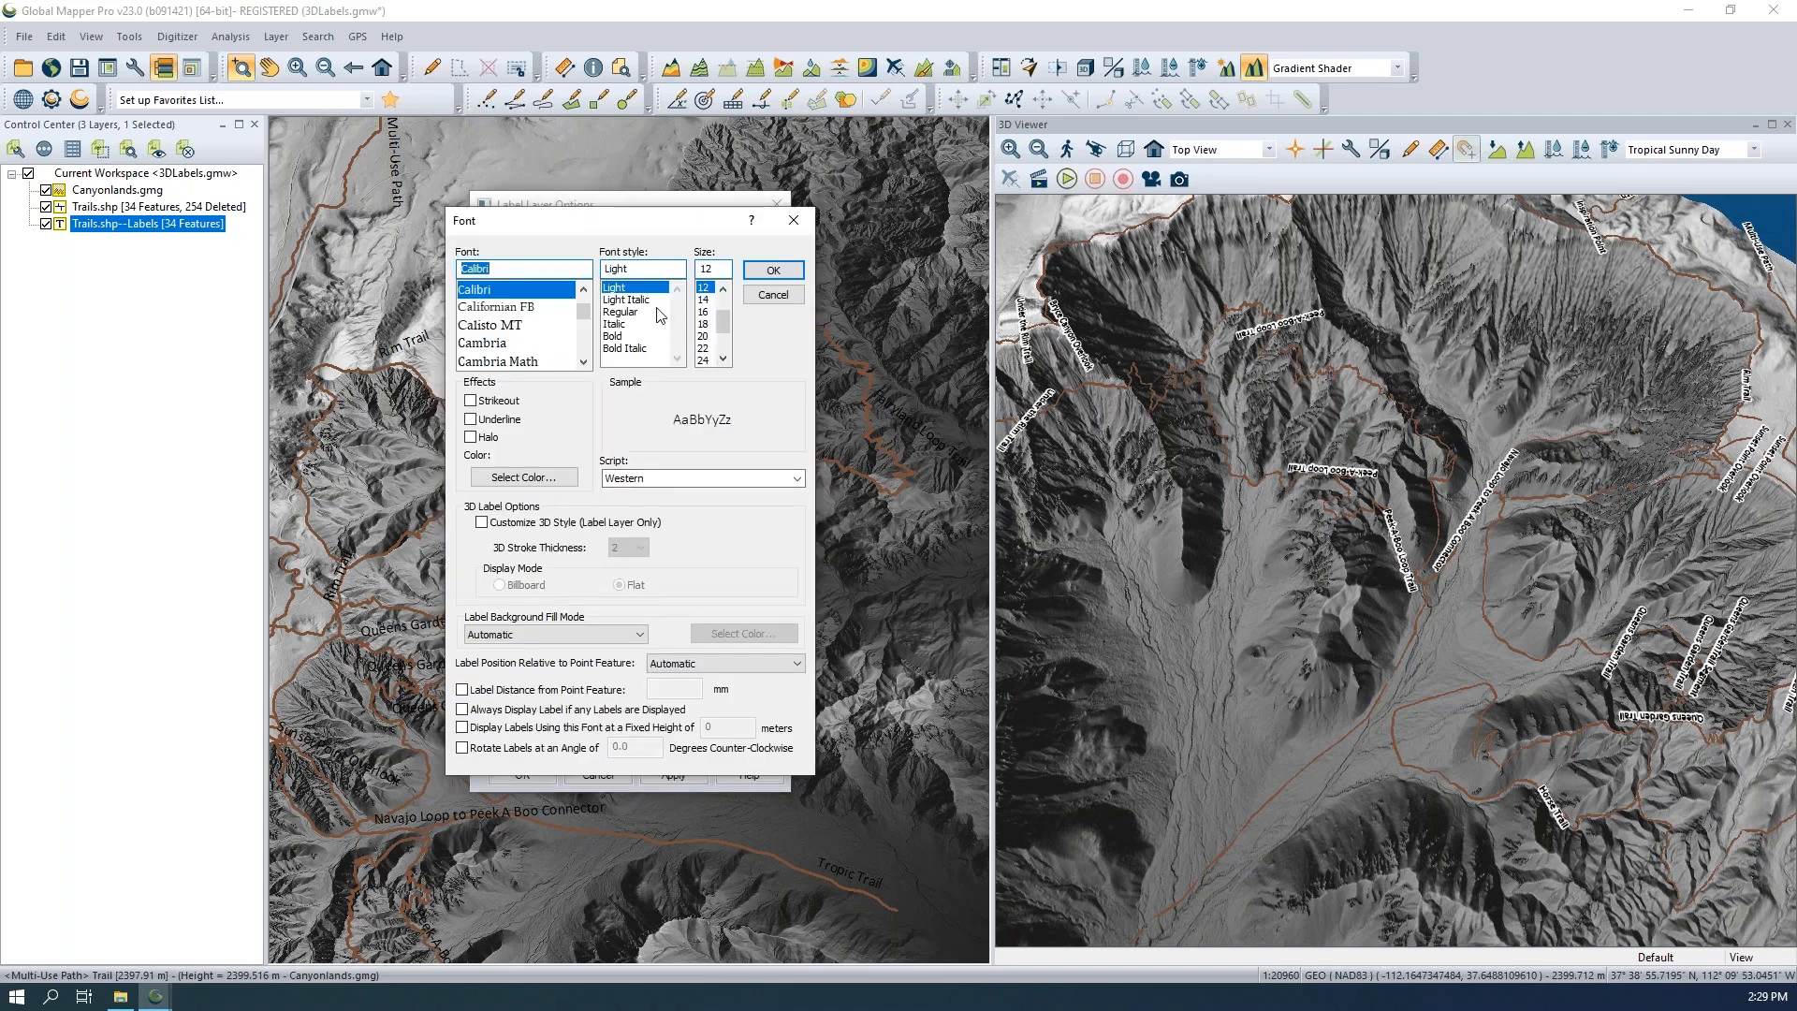
Set the trail label font to size 14, Bold, and colour it red.
click(704, 300)
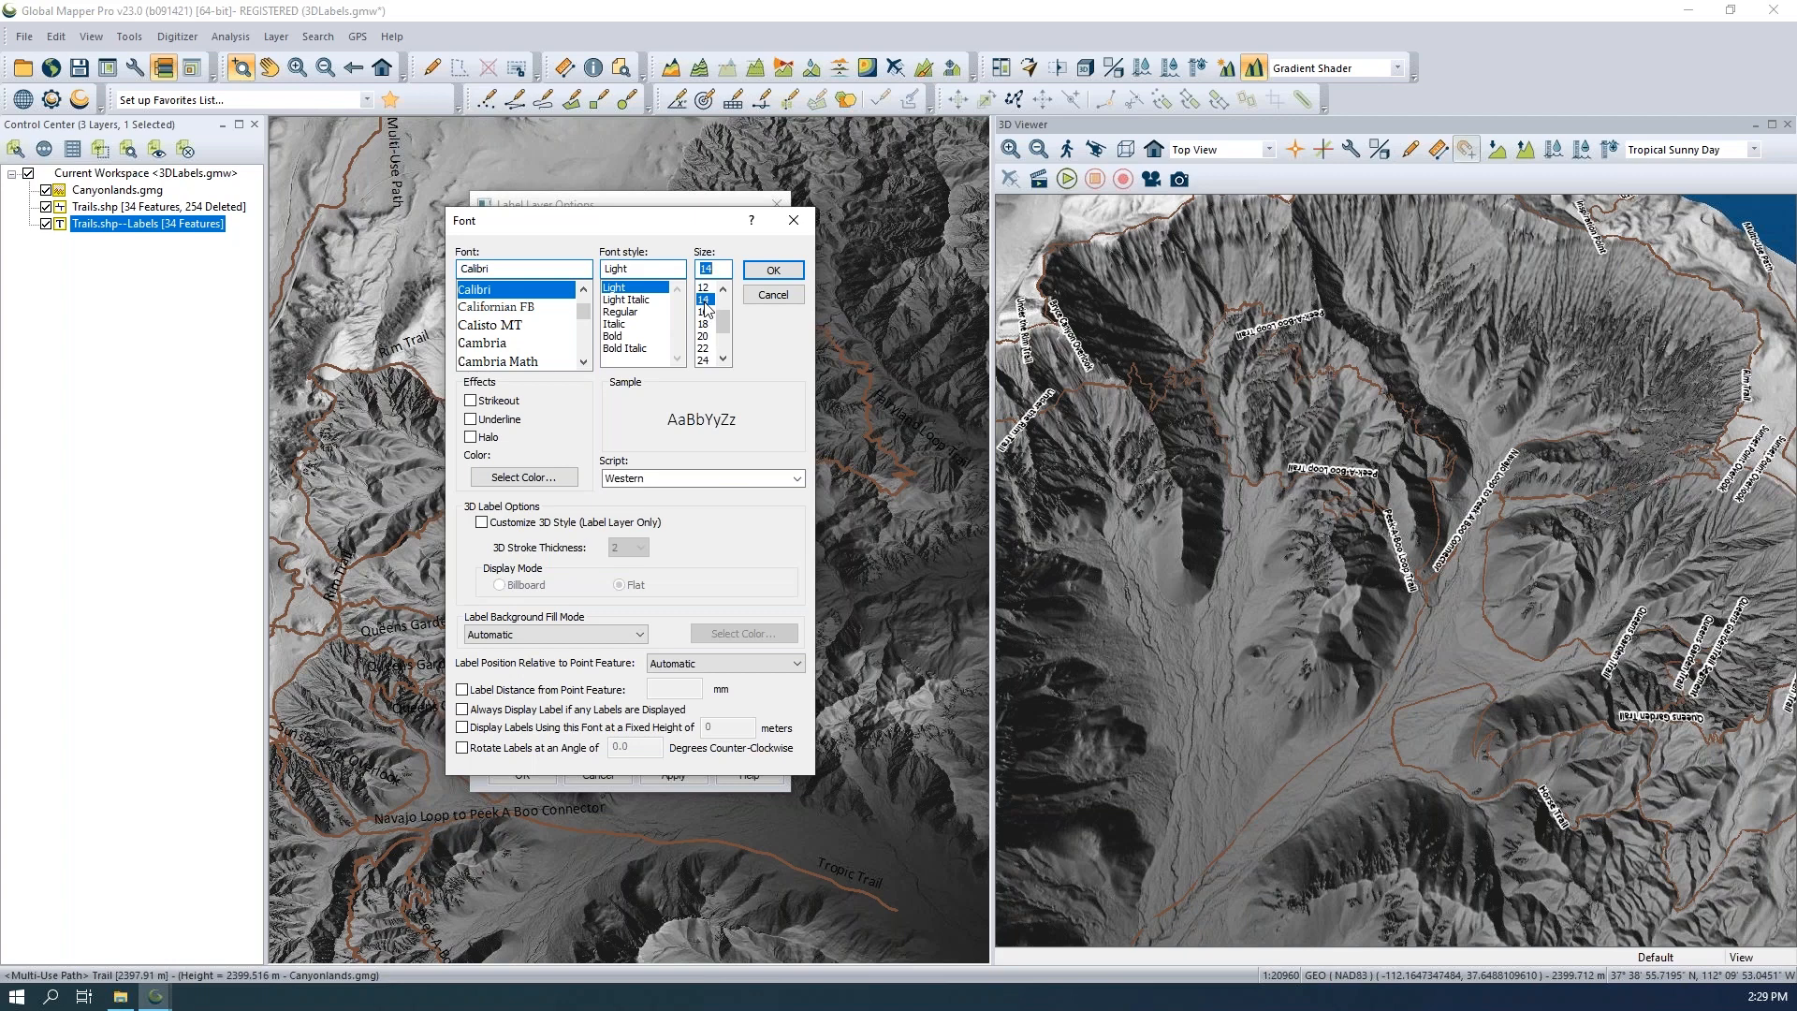
click(610, 339)
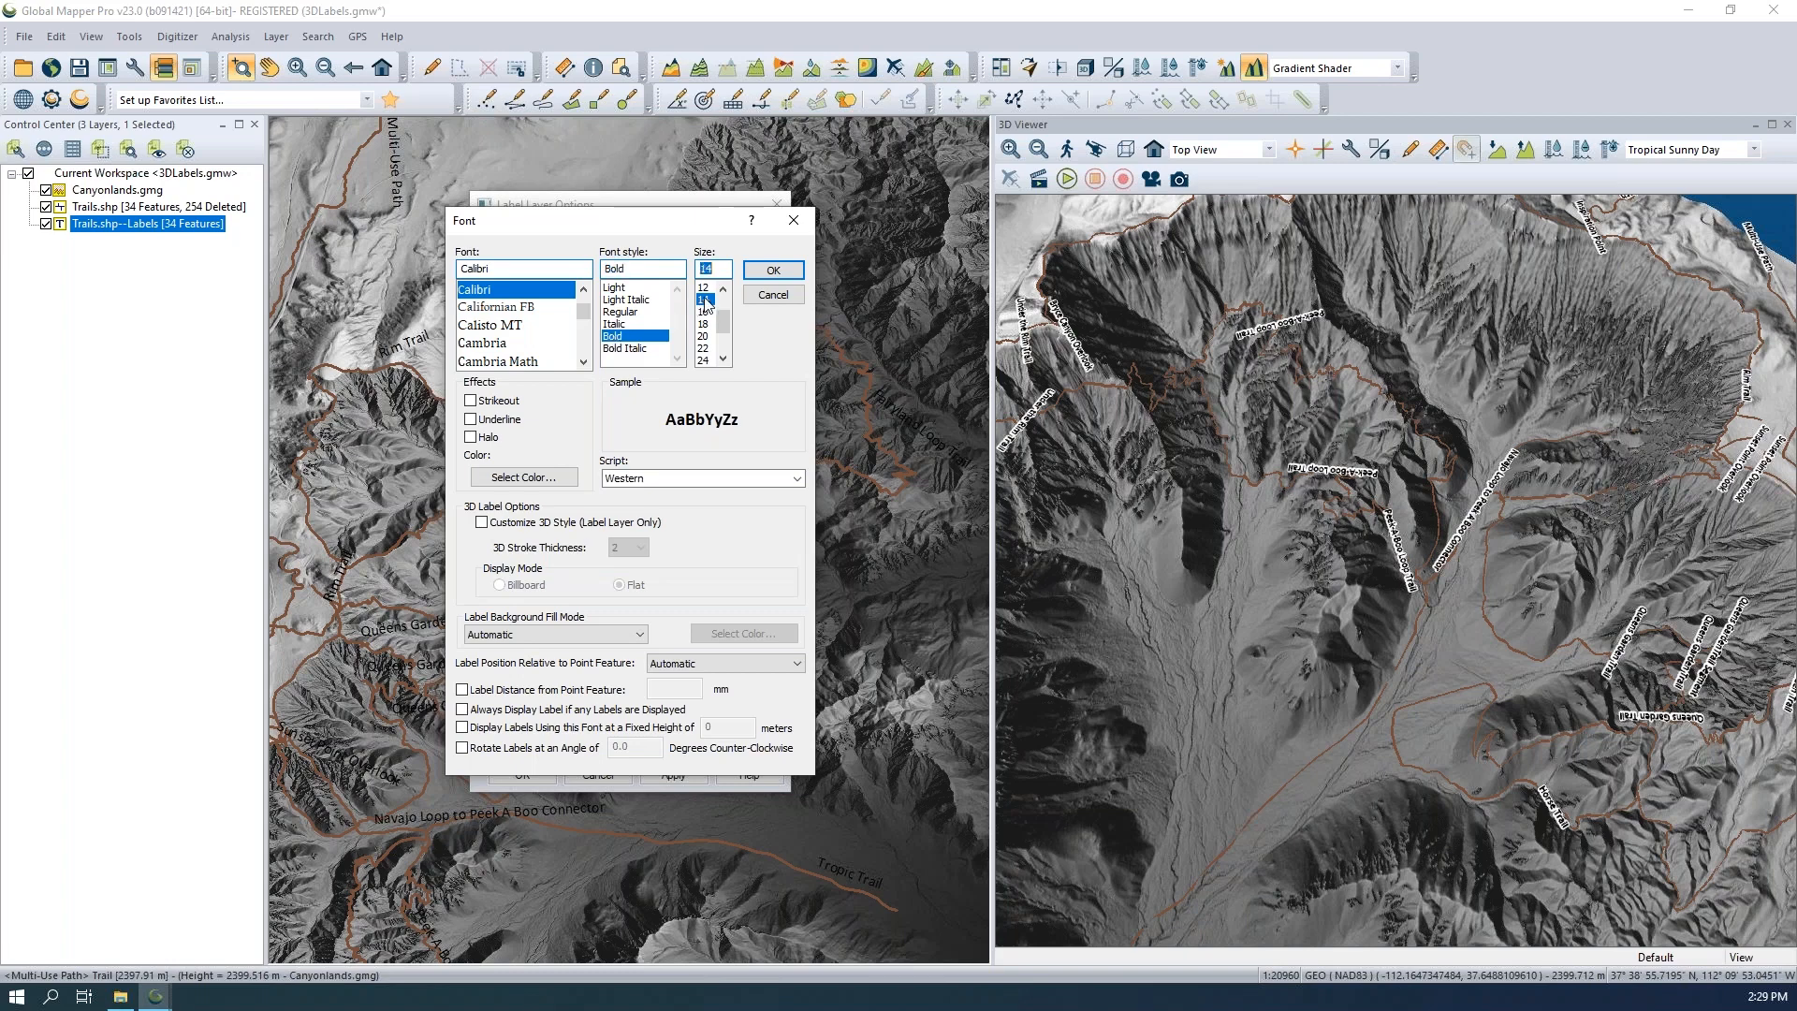
click(530, 474)
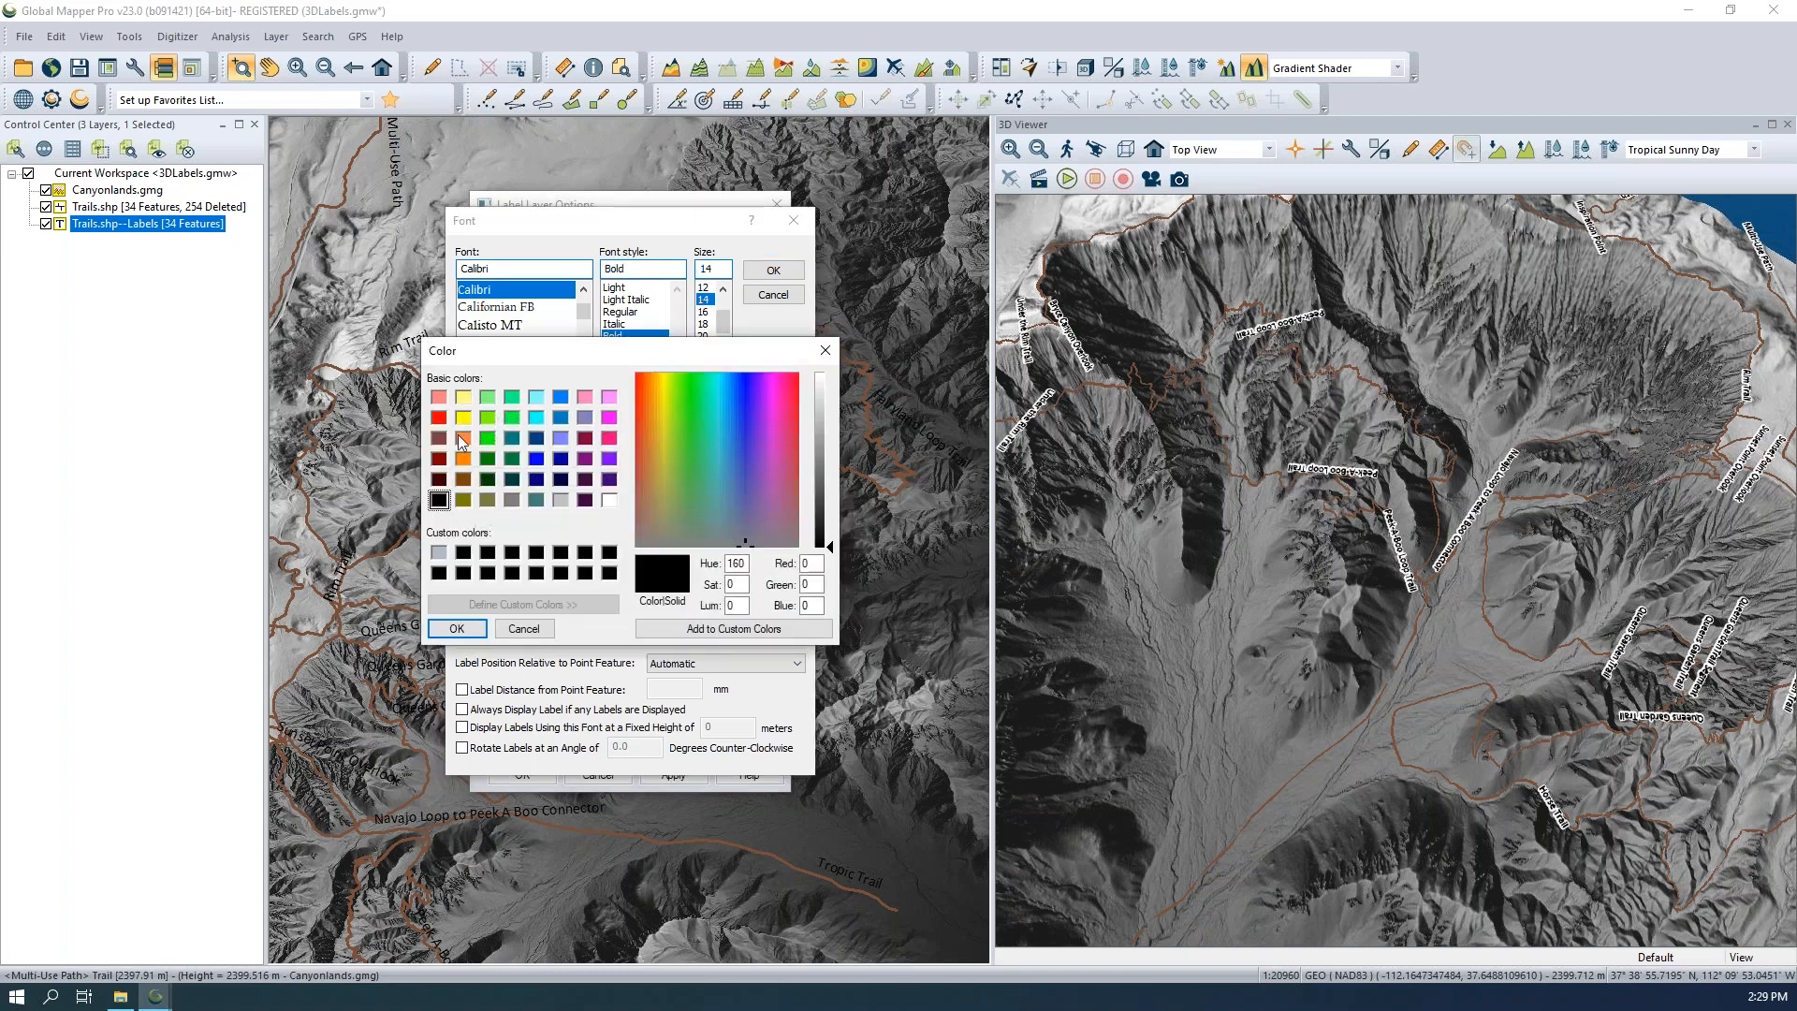
click(440, 421)
click(457, 627)
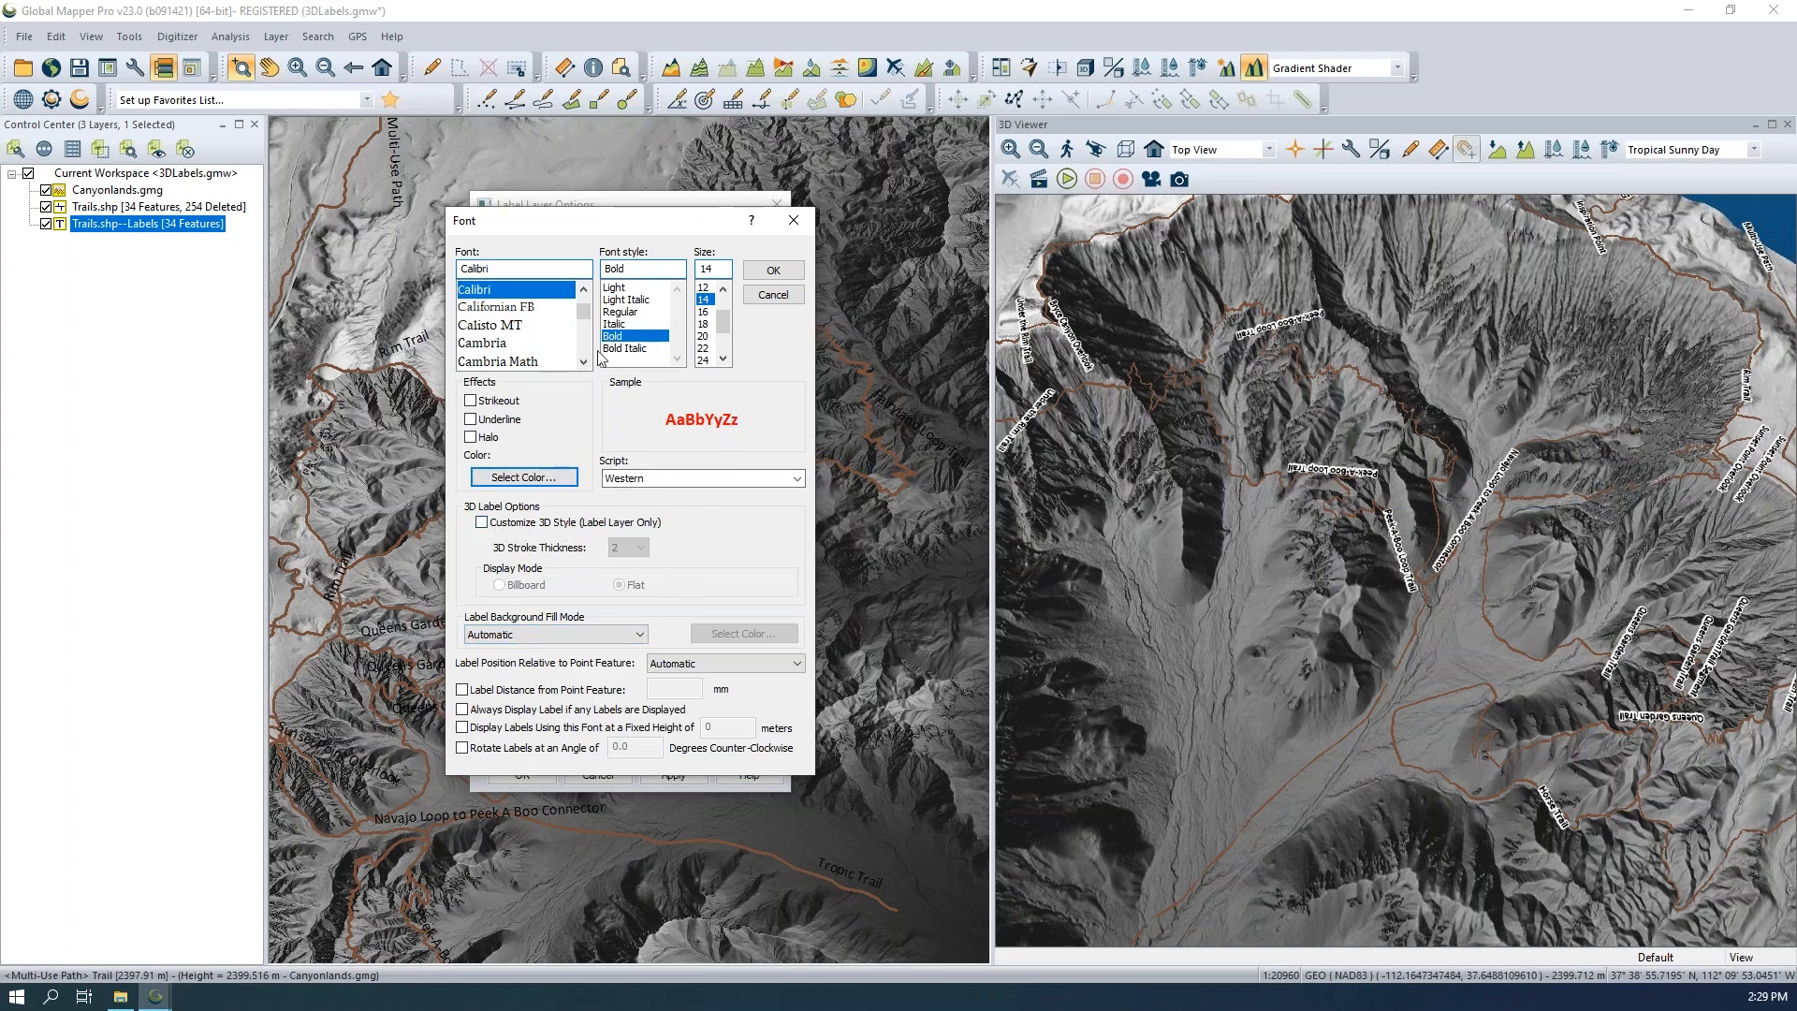
Customize the labels' 3D style with the Billboard display mode and a stroke thickness of 2, and apply the label layer options.
click(482, 523)
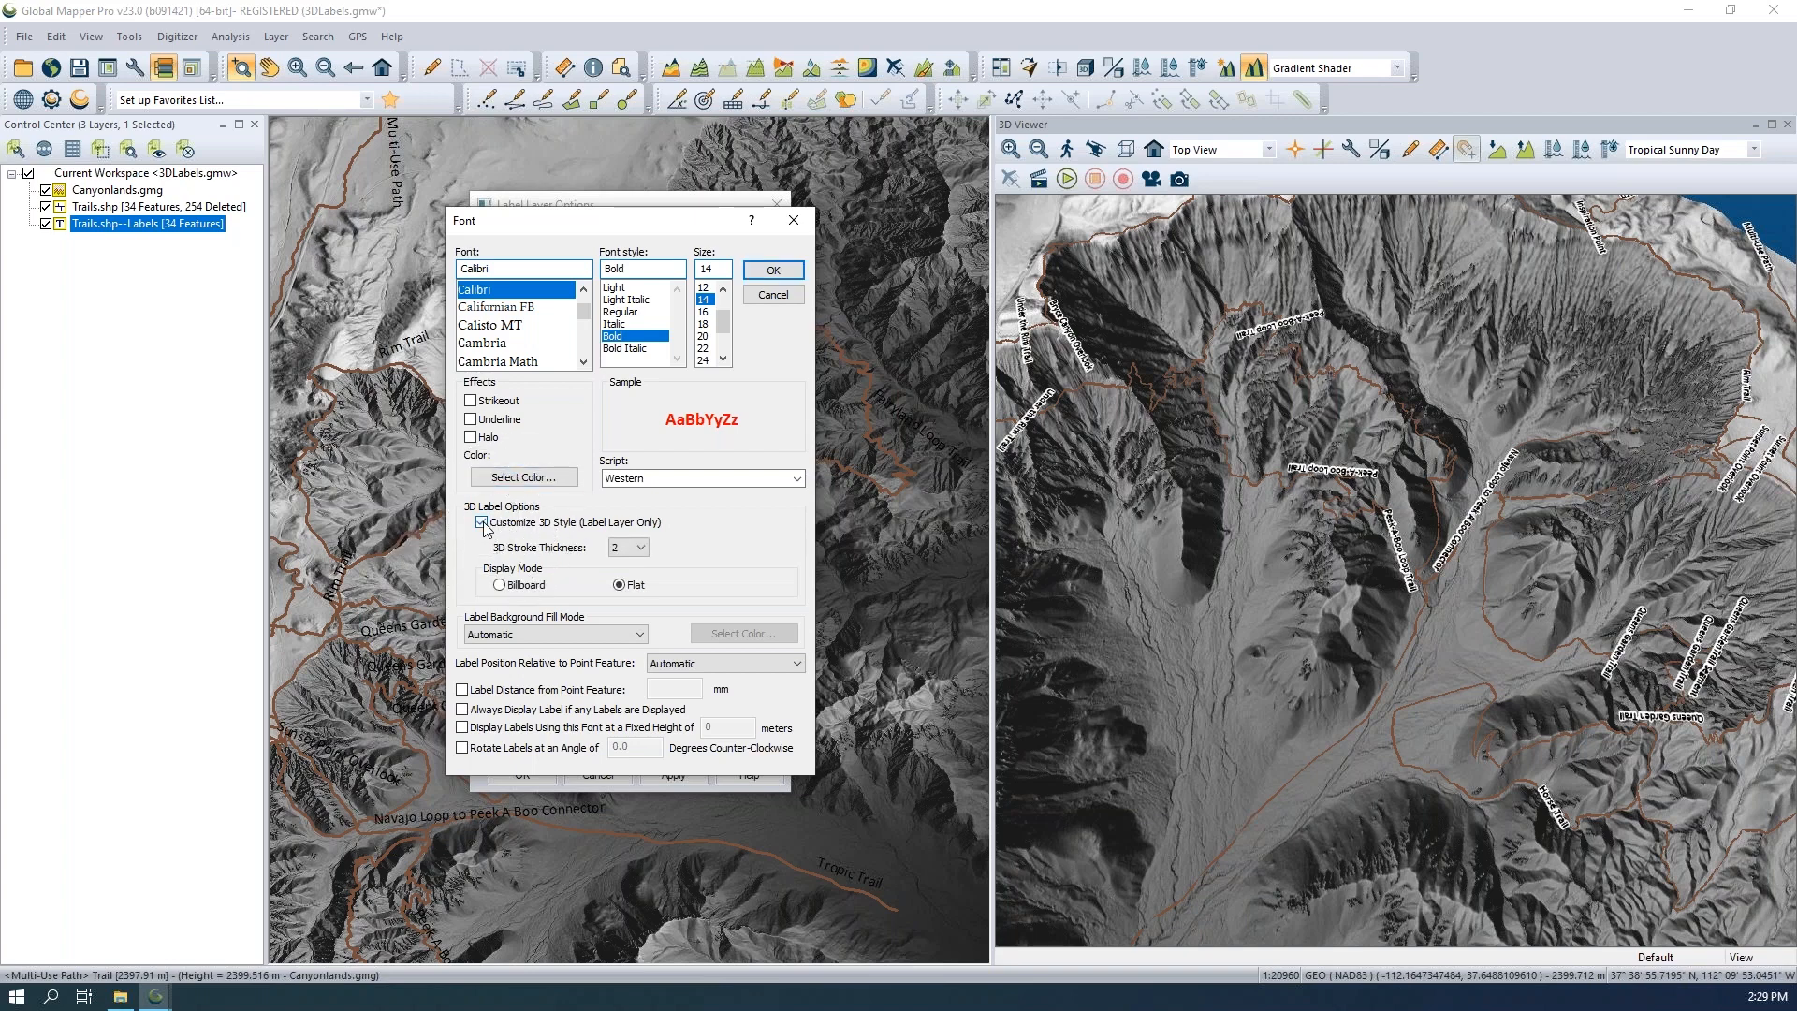
click(633, 550)
click(770, 273)
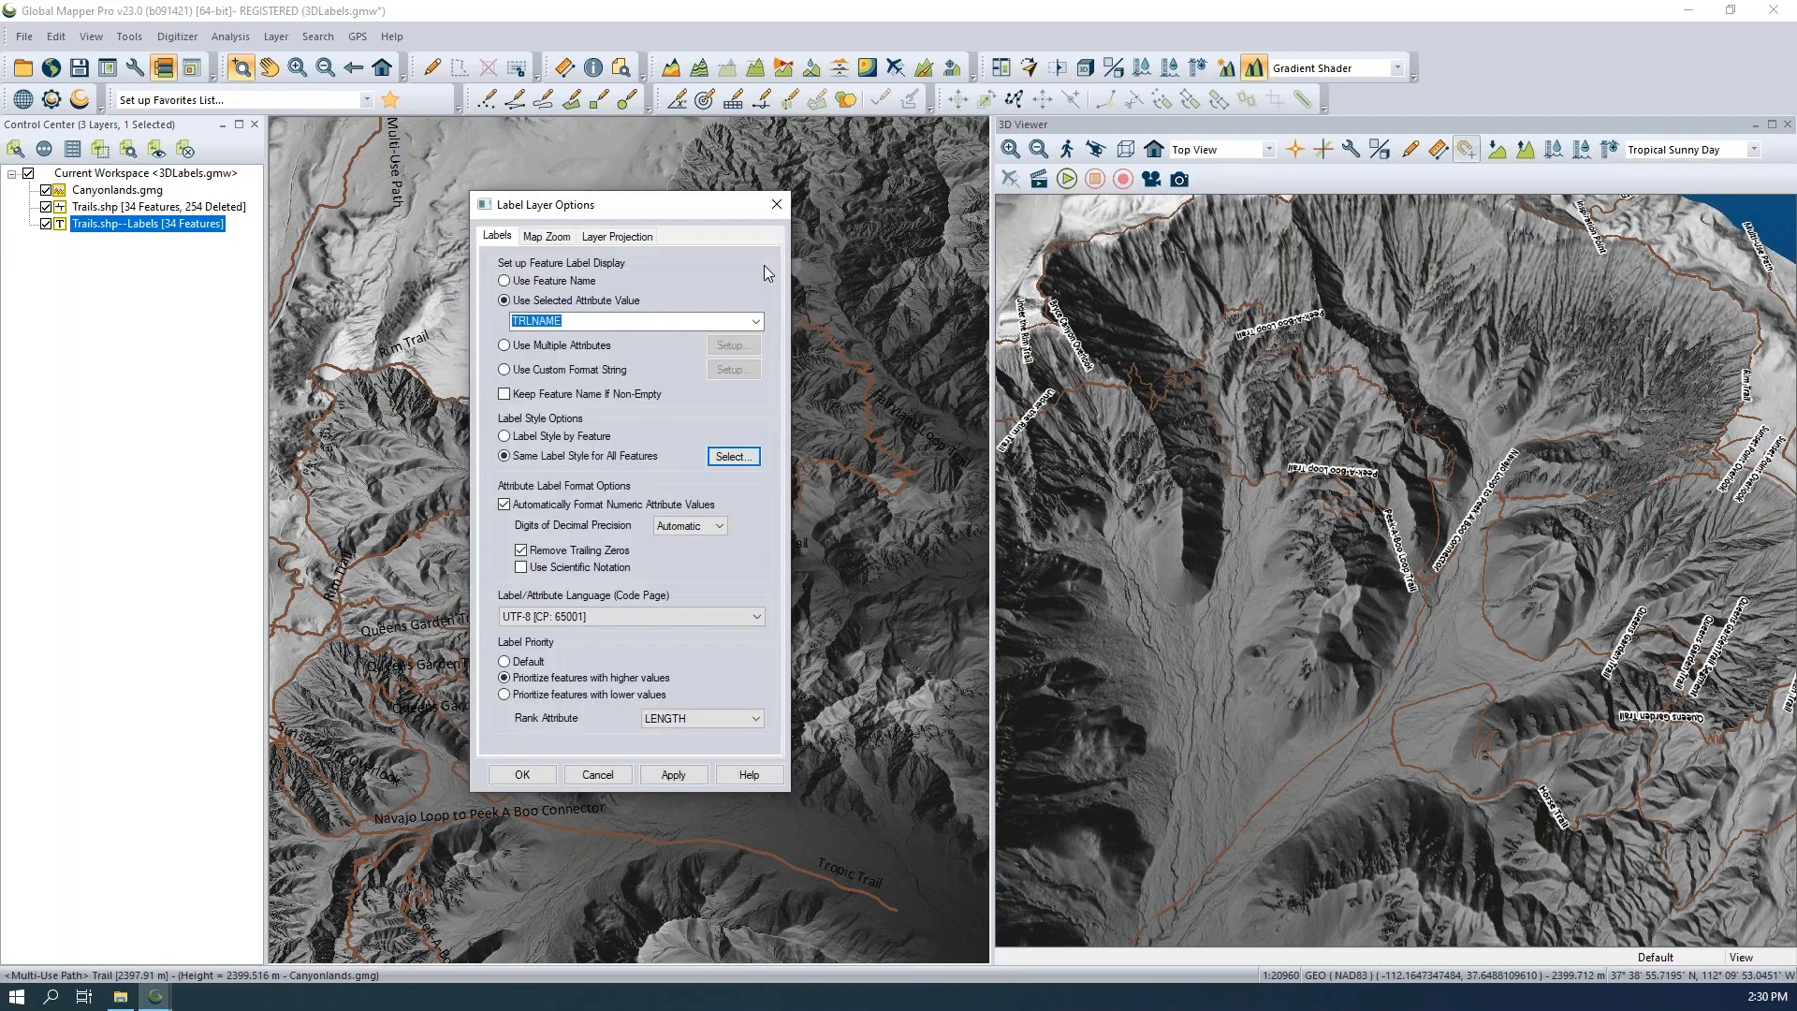
click(523, 774)
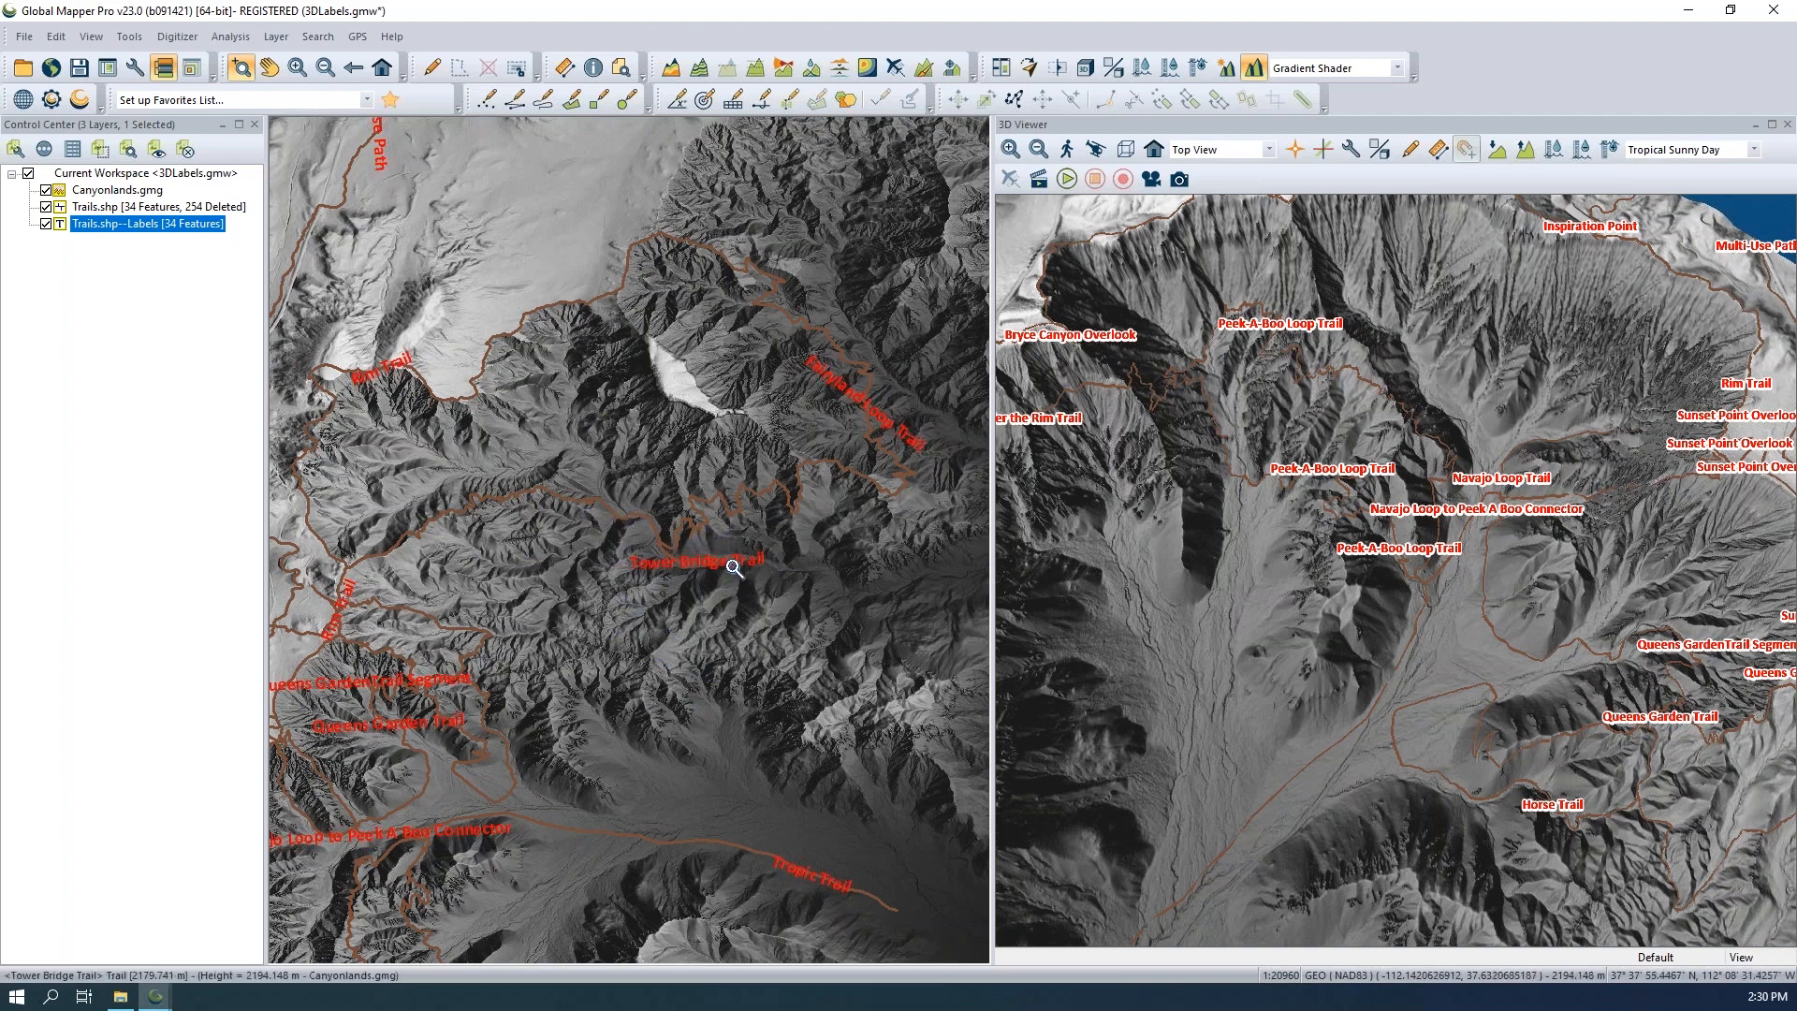
Examine the red billboard trail labels over the canyon terrain in 3D from several angles and distances.
mouse_move(1443, 772)
mouse_down()
mouse_move(1310, 734)
mouse_move(1263, 487)
mouse_move(1389, 697)
mouse_move(1535, 665)
mouse_move(1535, 623)
mouse_up()
drag(1226, 803, 1299, 818)
scroll(1299, 818, up, 1)
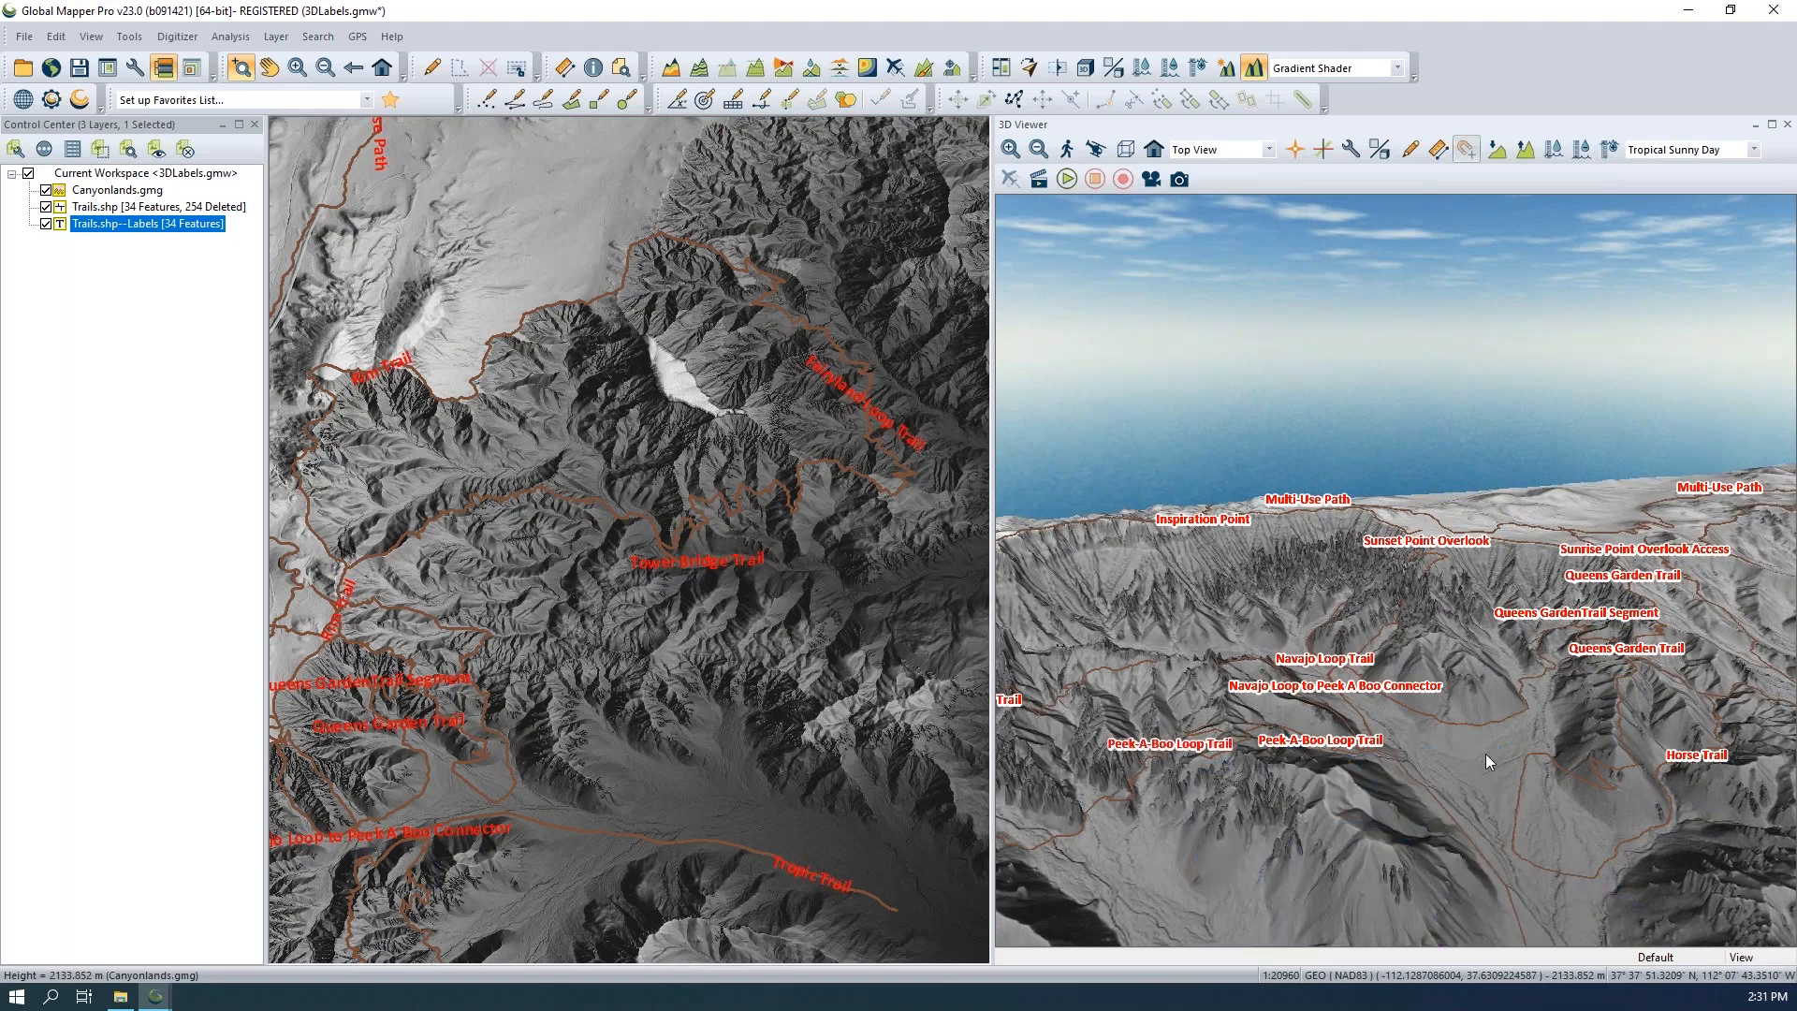
drag(1574, 767, 1479, 768)
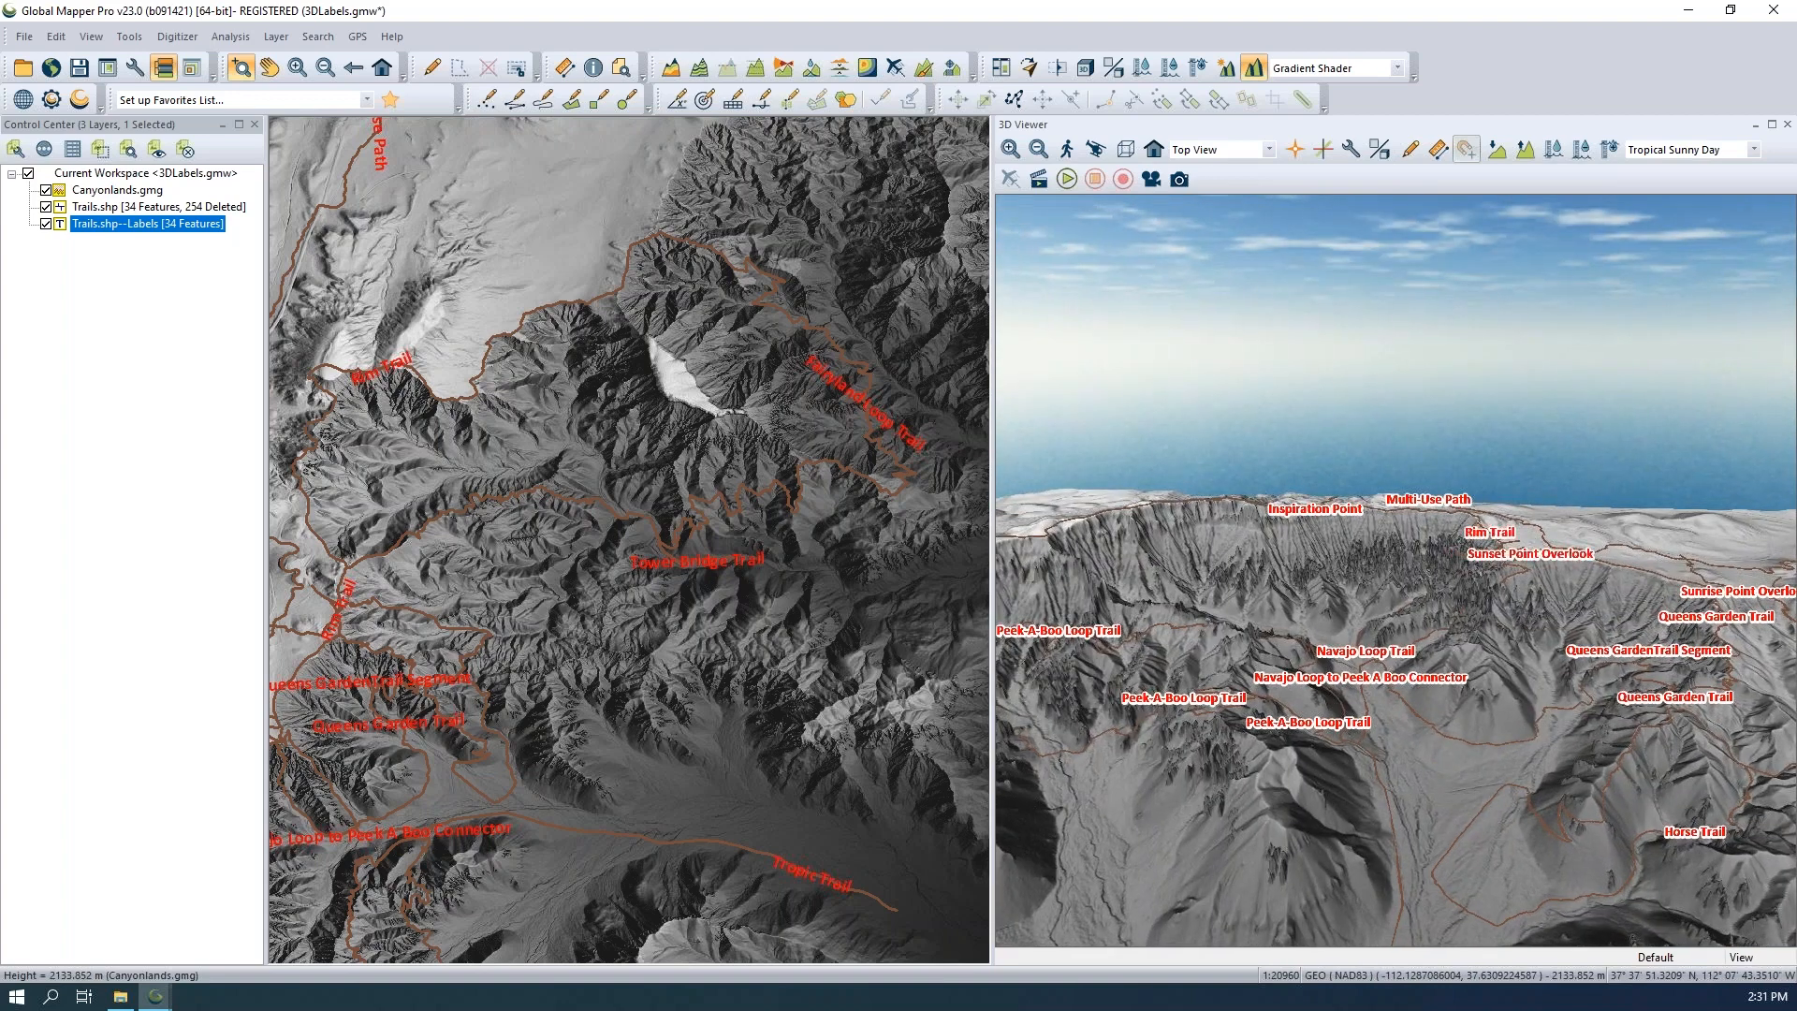
drag(1630, 758, 1428, 598)
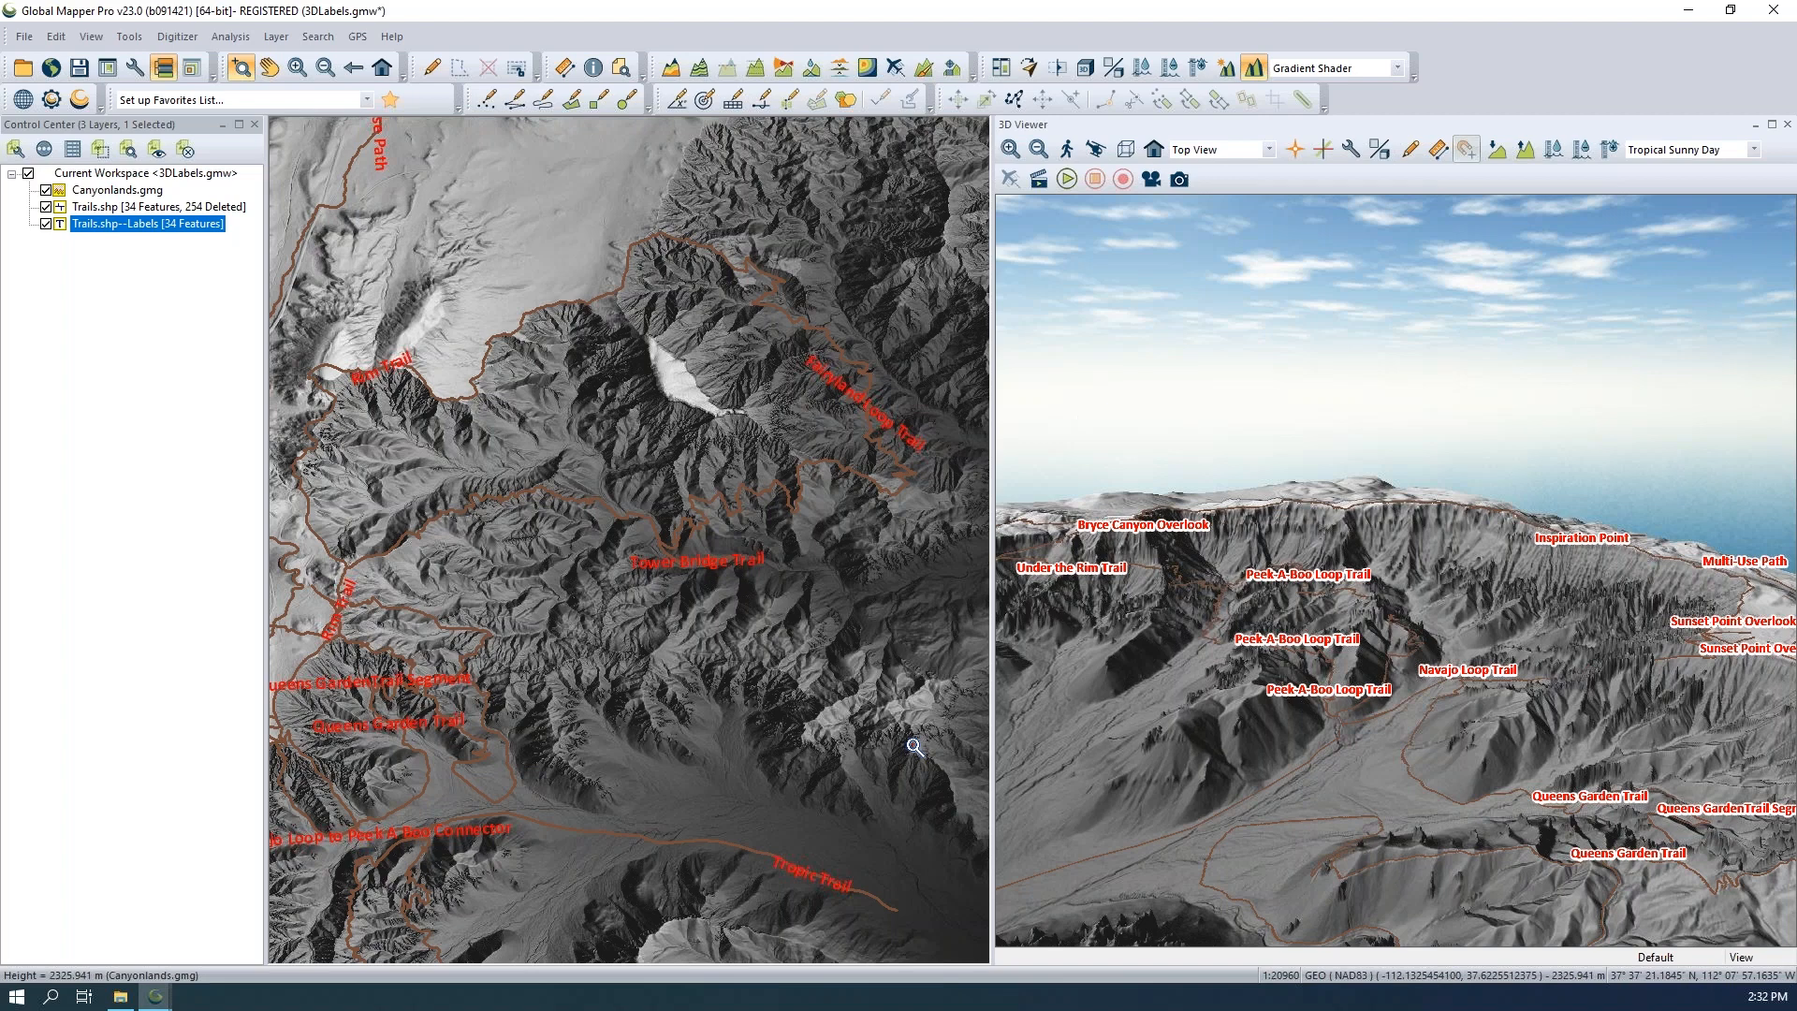
scroll(1397, 663, down, 1)
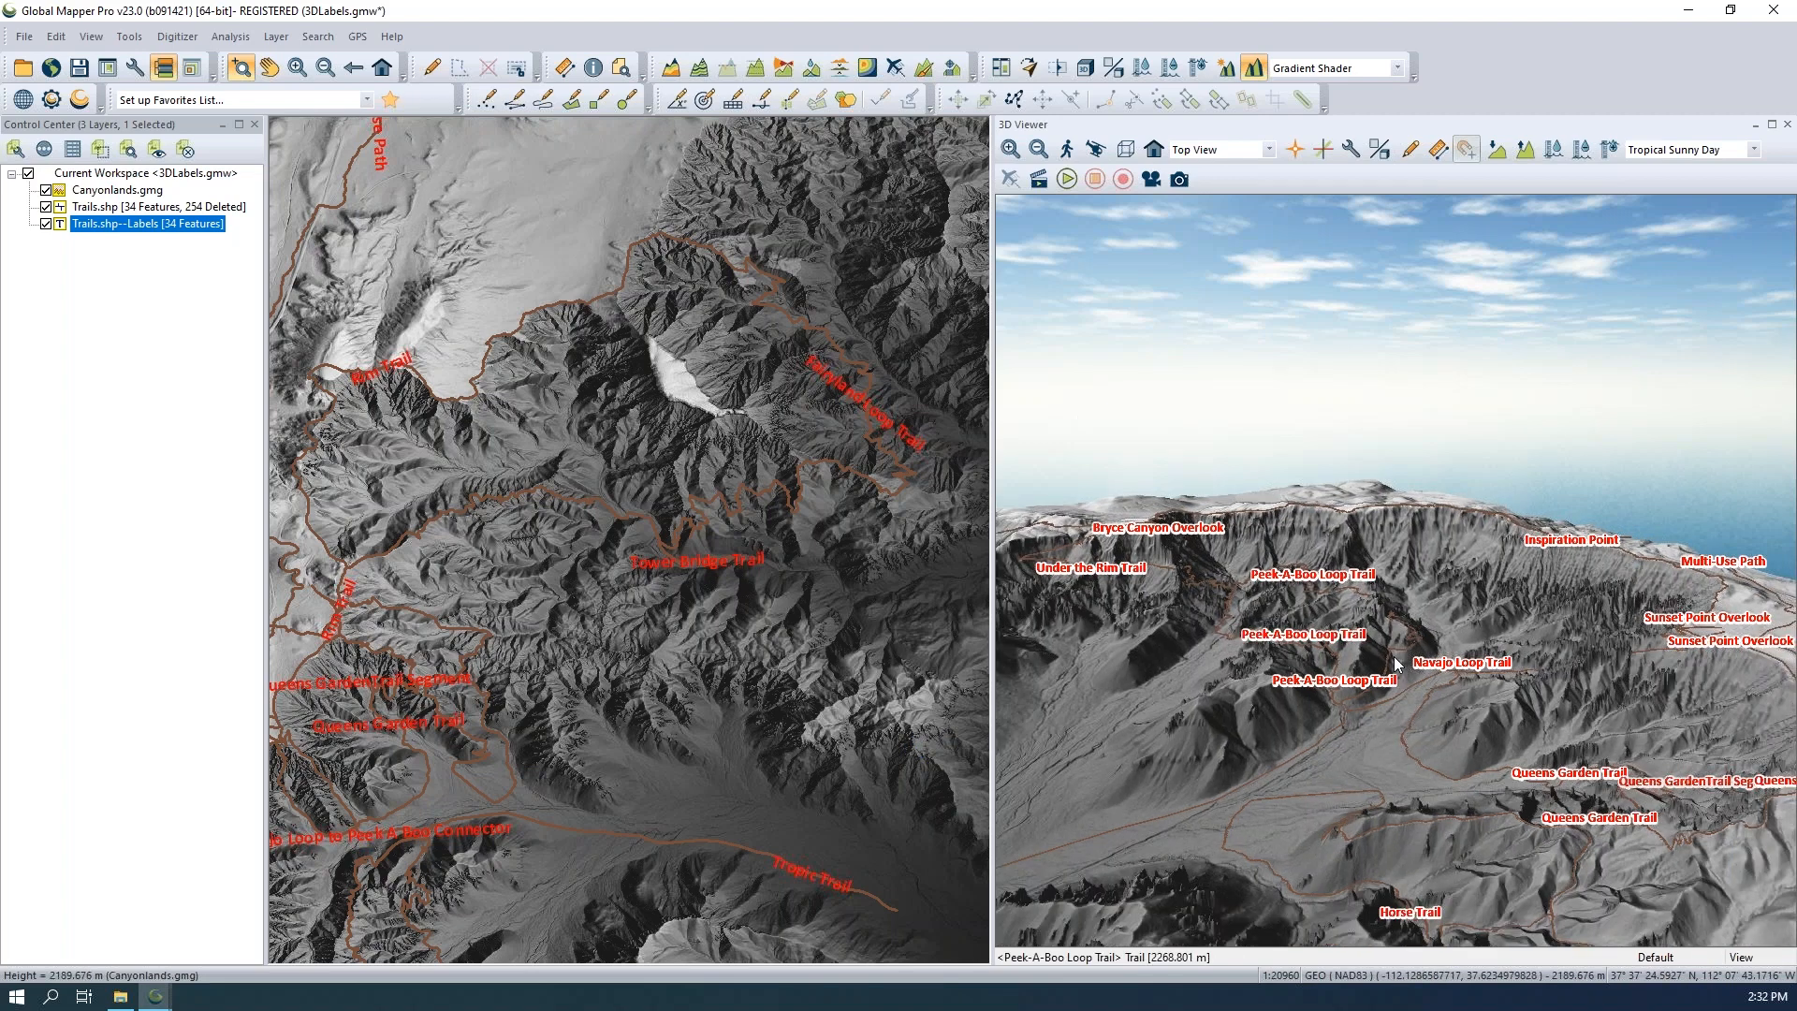
scroll(1396, 663, down, 2)
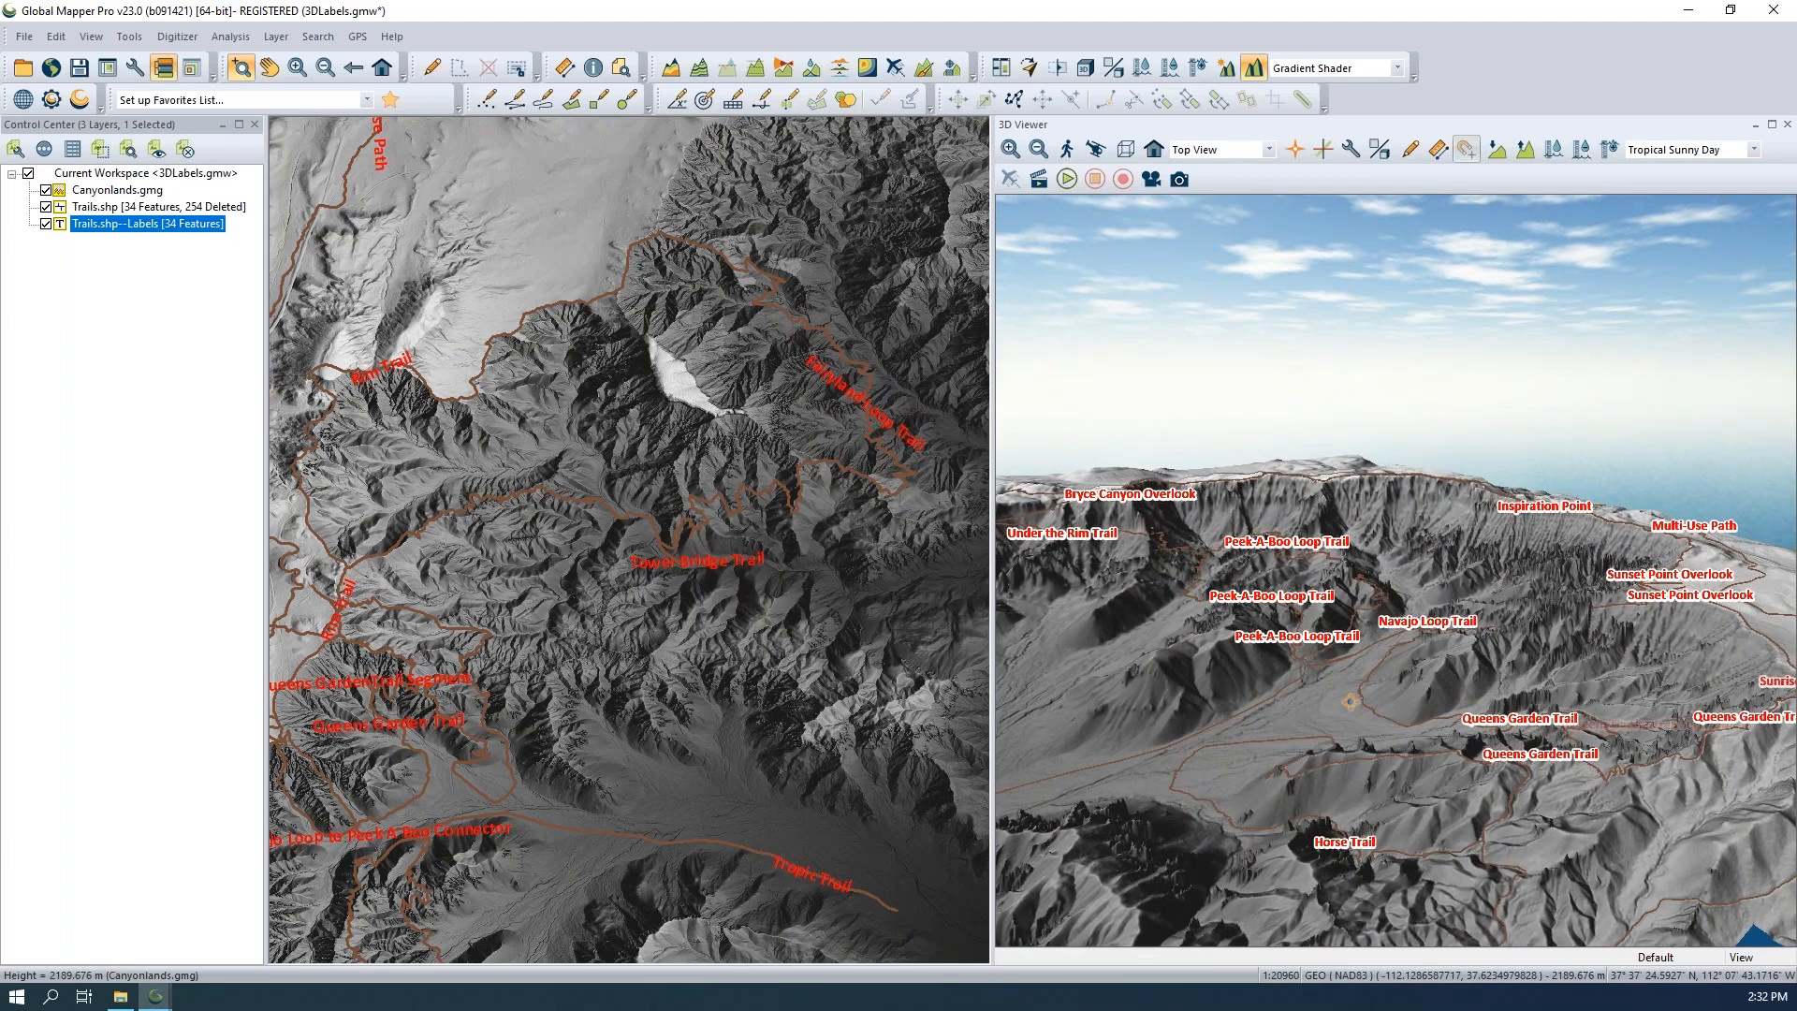
drag(1351, 701, 1364, 705)
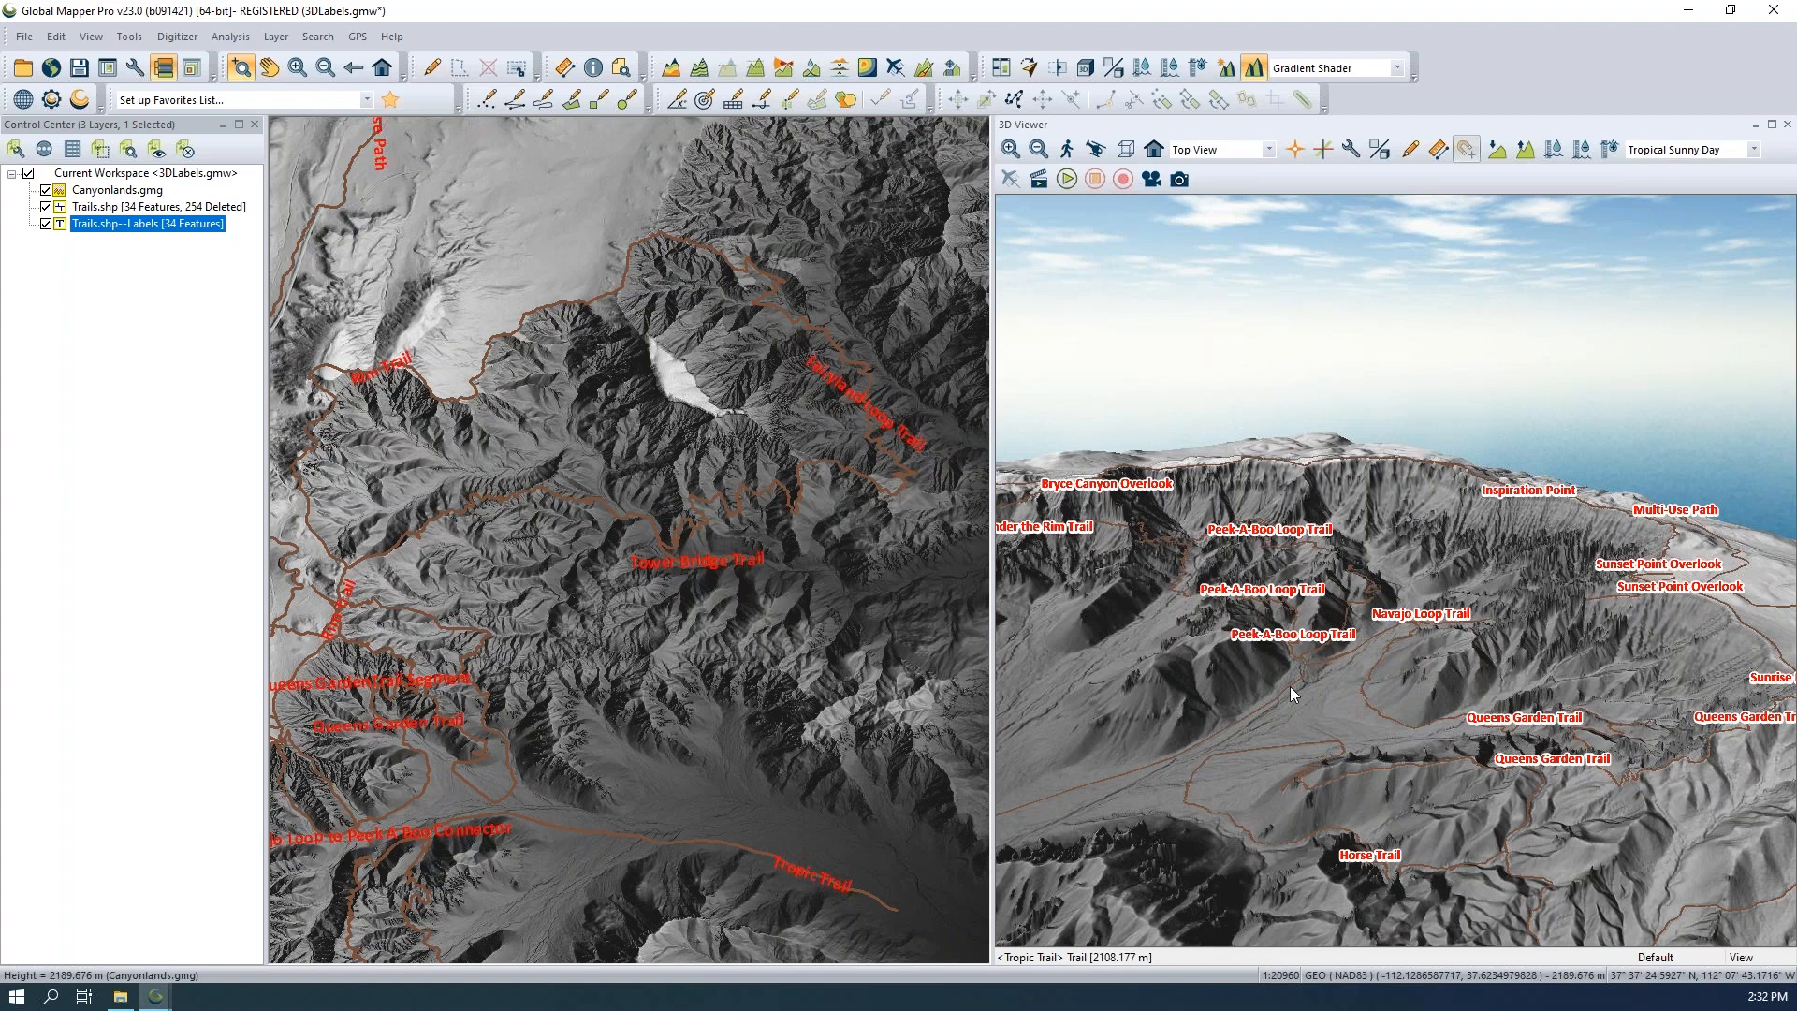
scroll(1289, 687, up, 3)
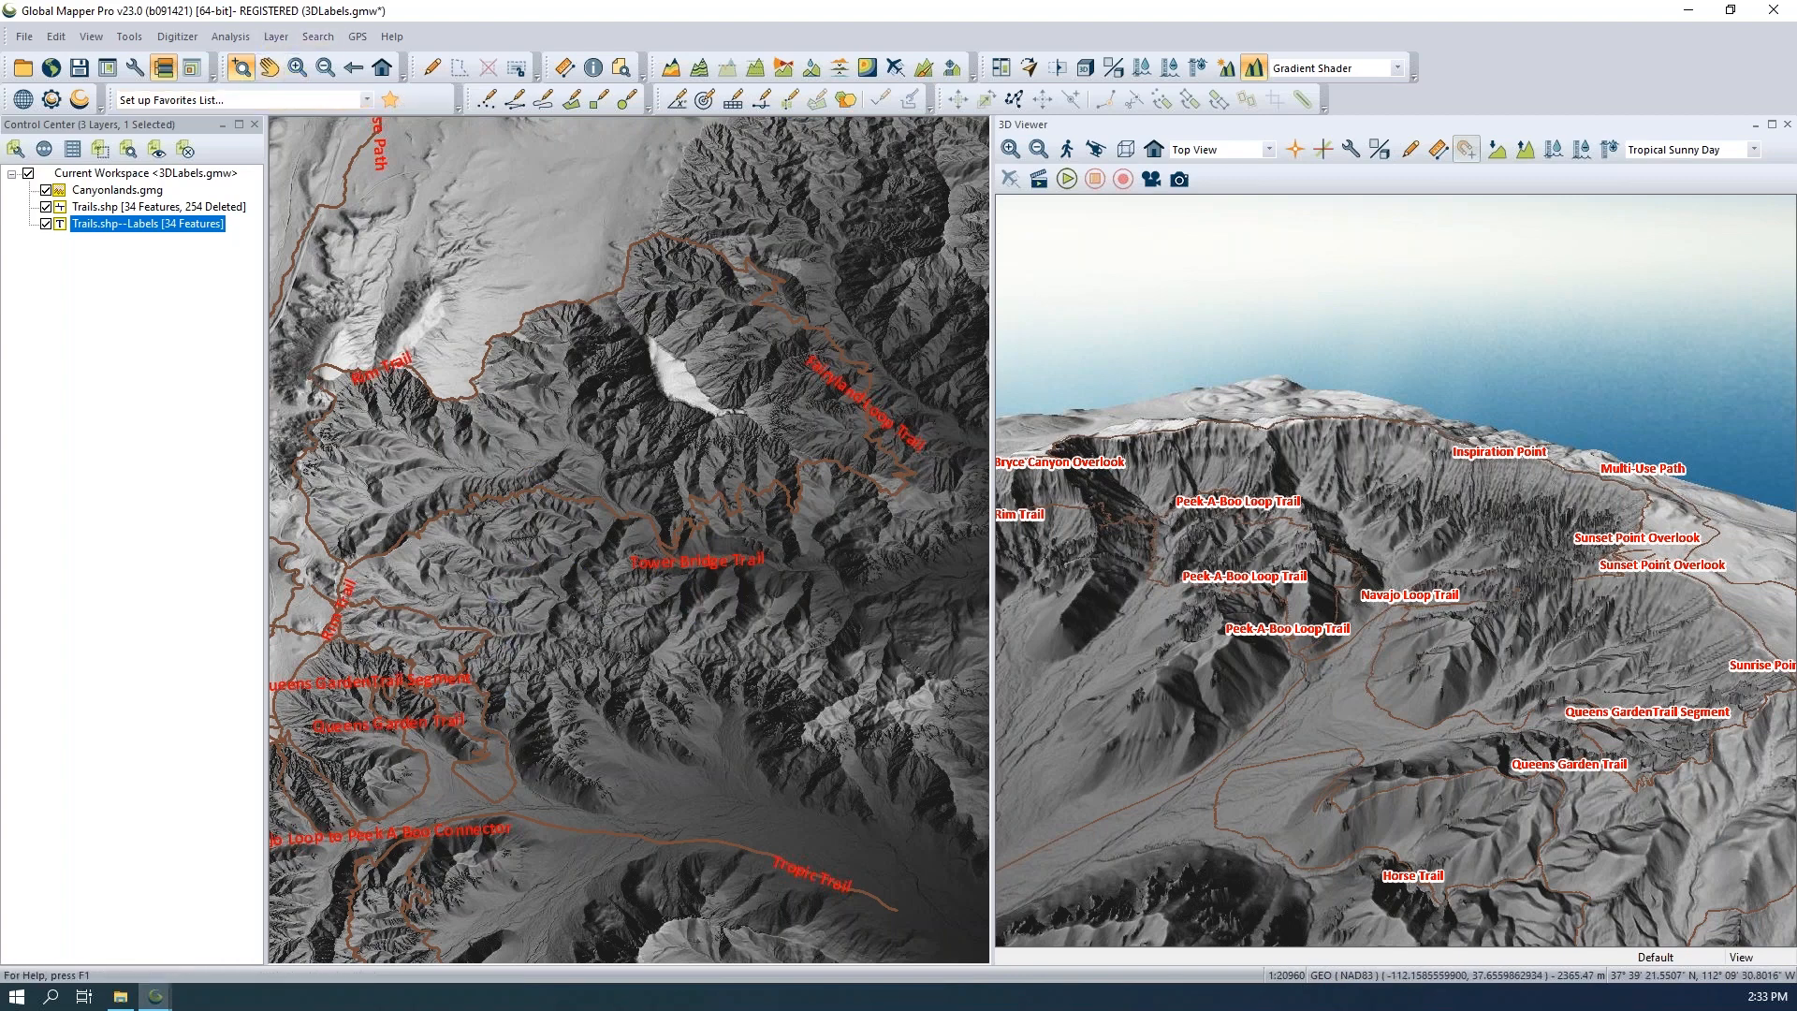
Restrict selection to label features and delete the labels around the Navajo Loop to Peek A Boo Connector on the map.
click(516, 69)
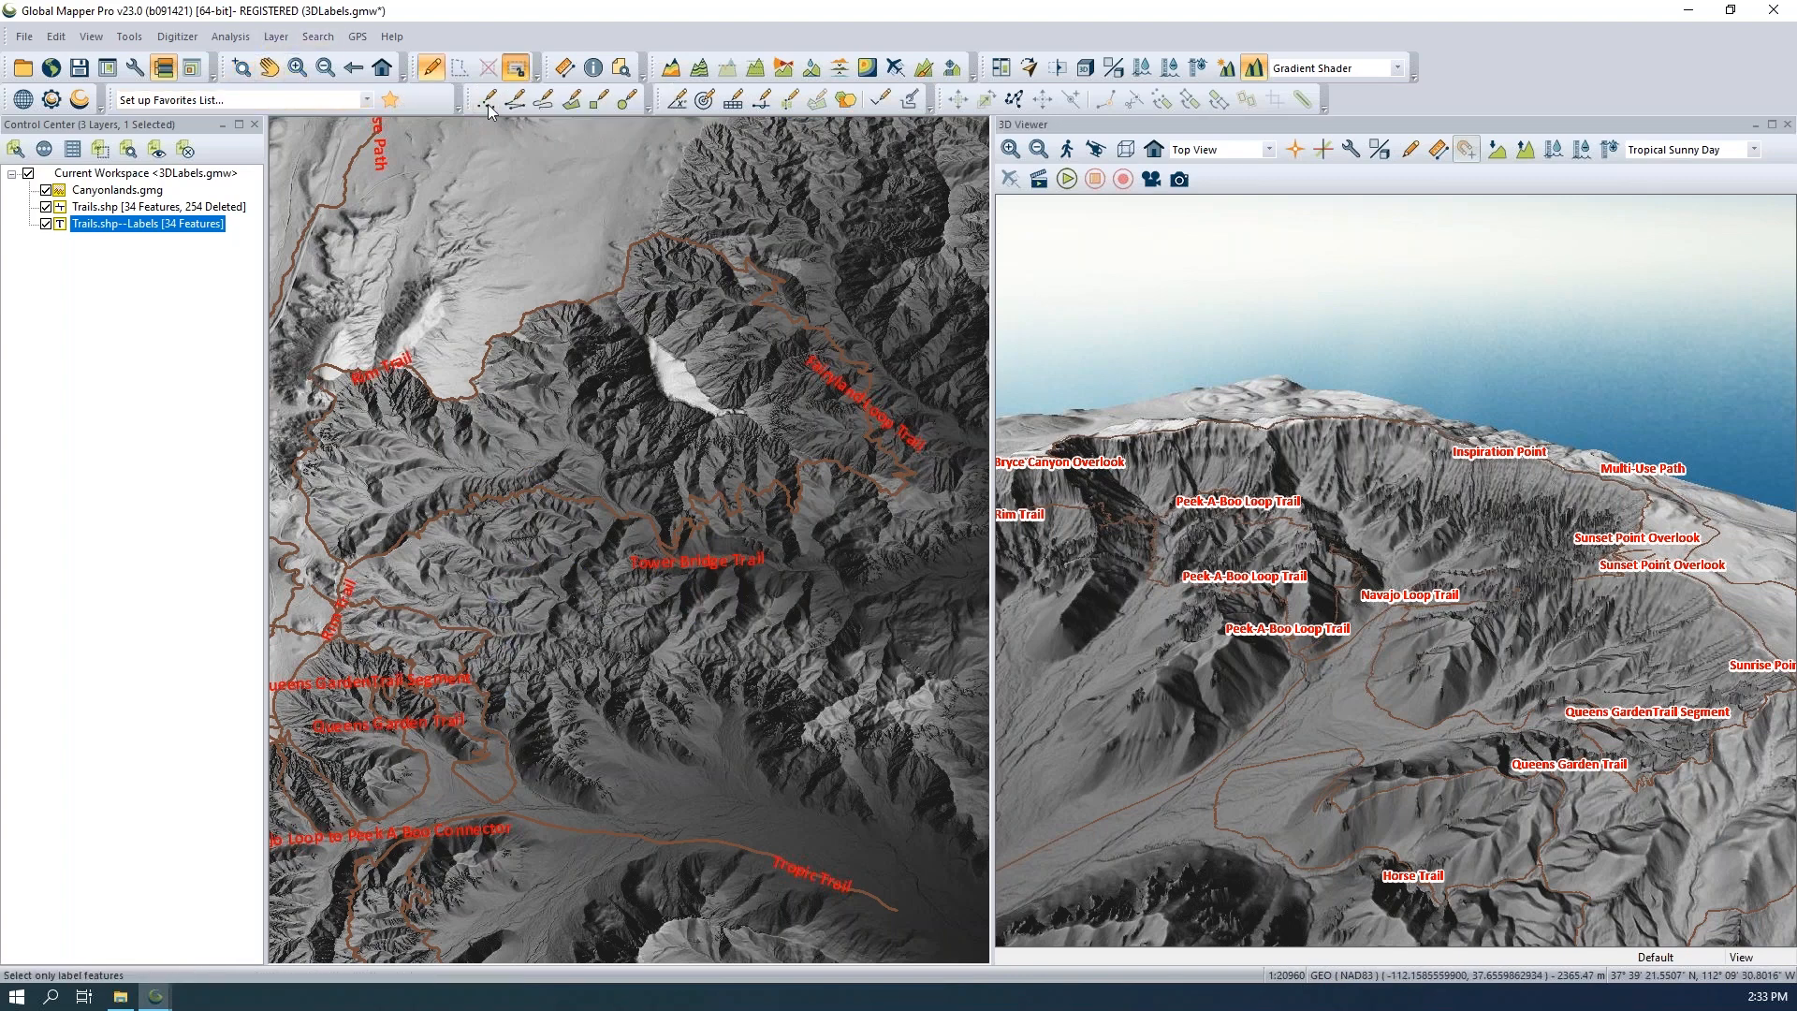
drag(354, 816, 430, 877)
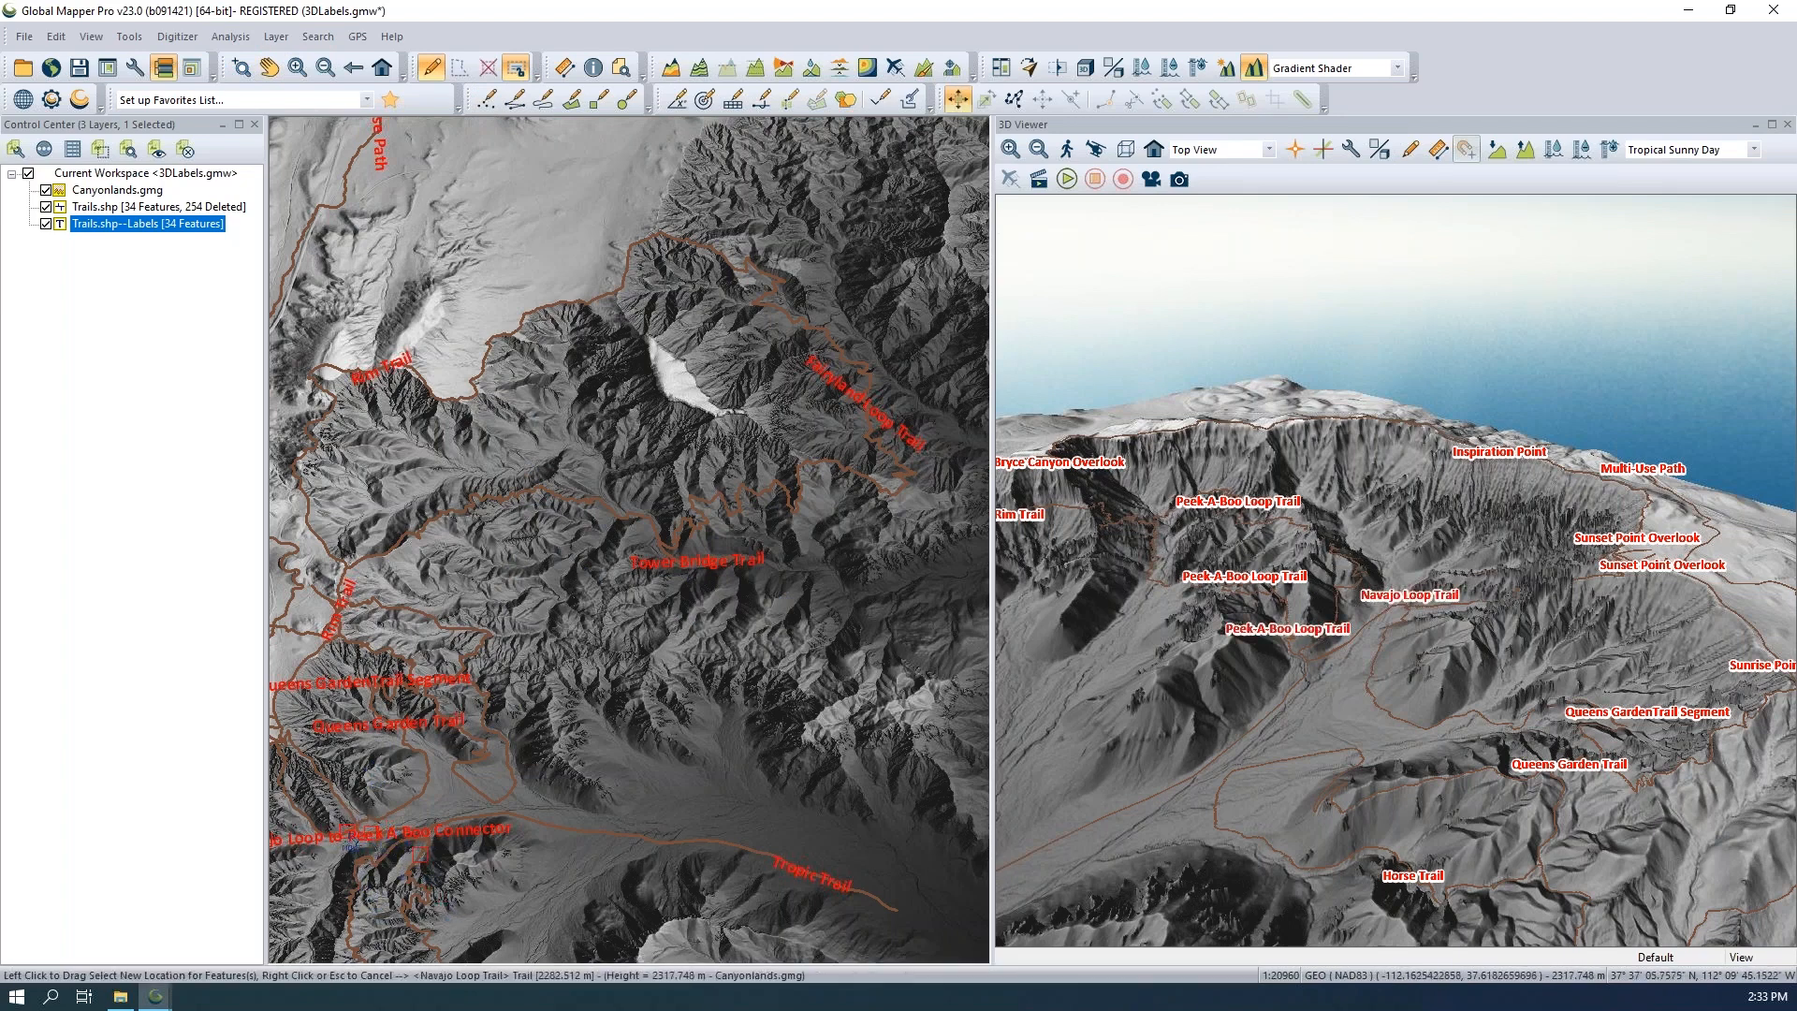
key(Delete)
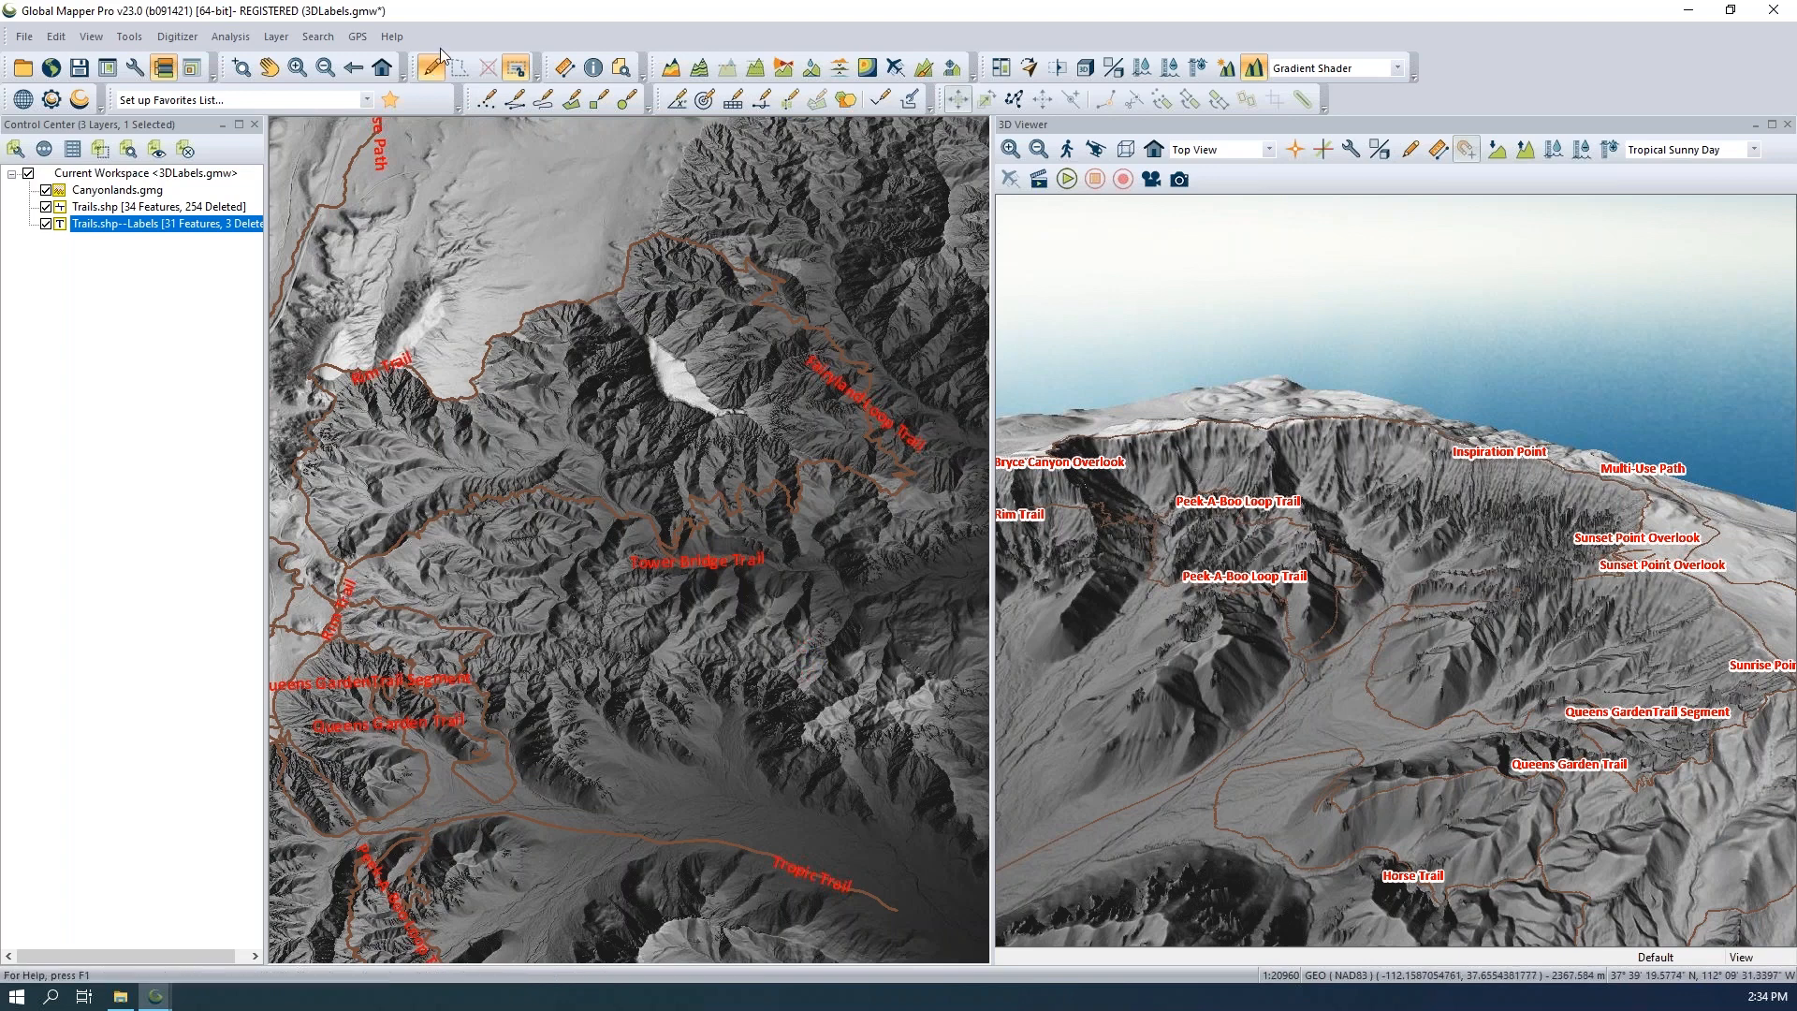
click(519, 73)
click(523, 75)
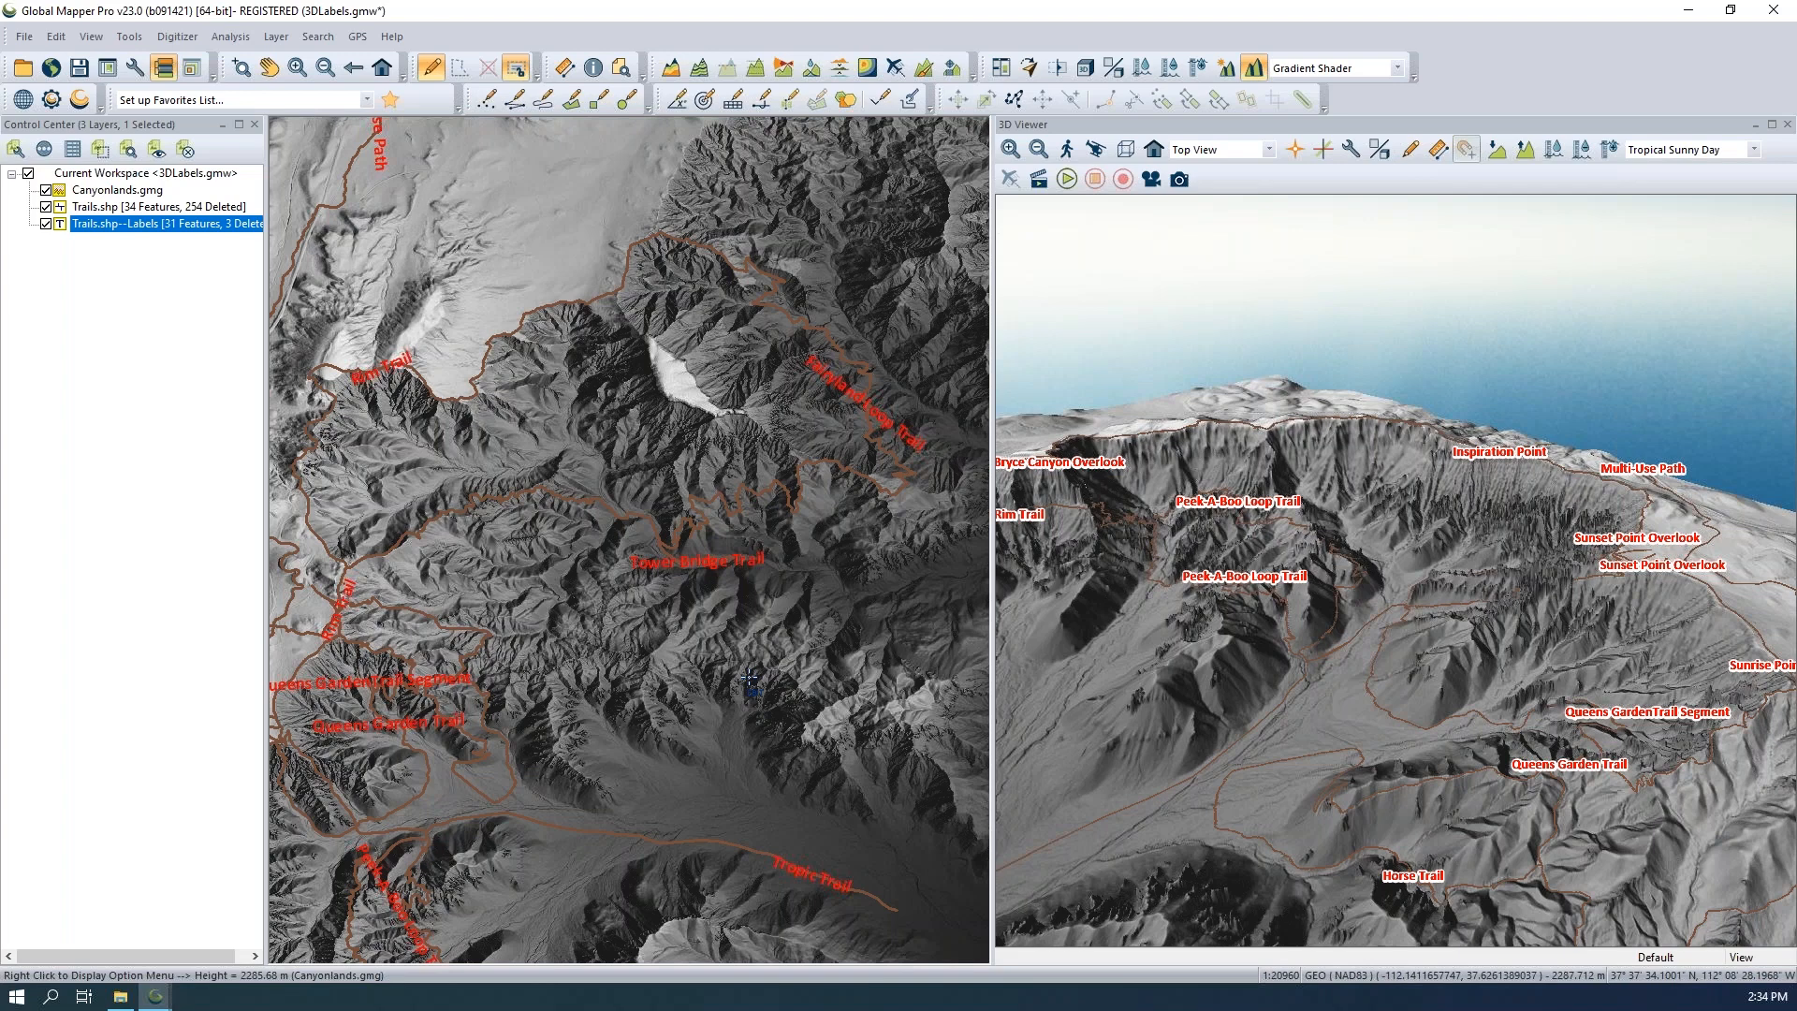
click(735, 586)
key(m)
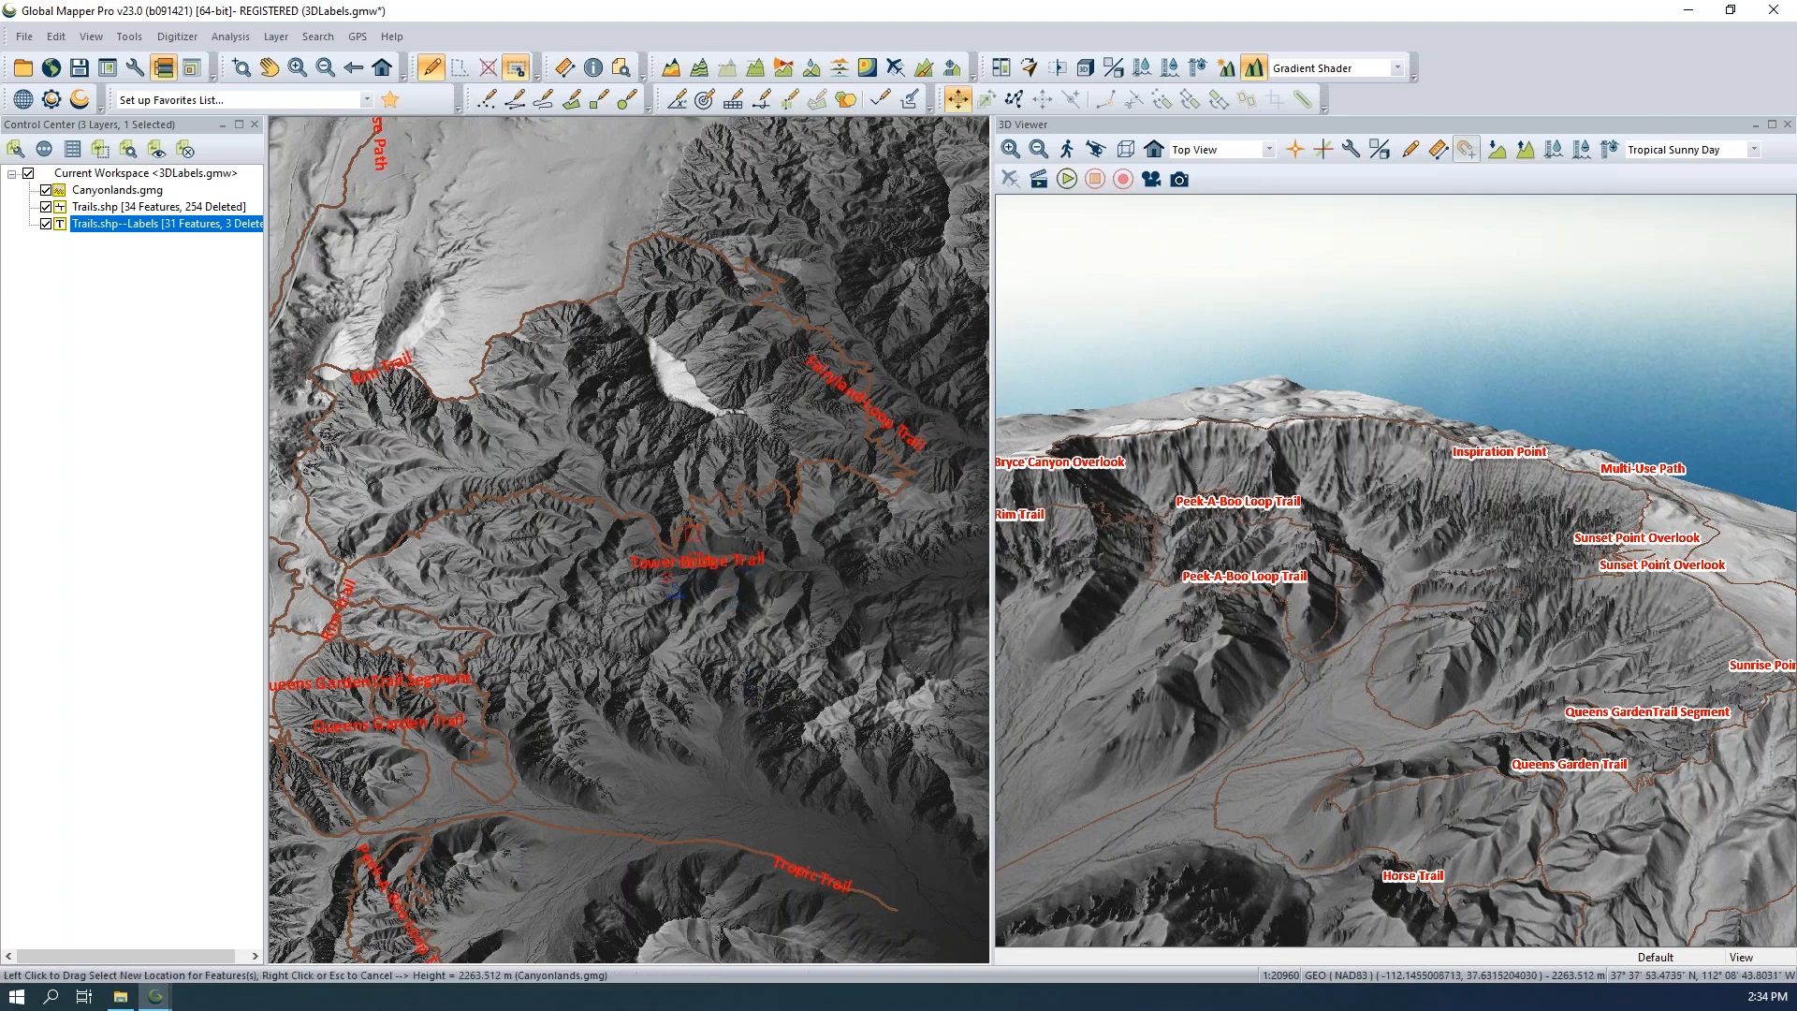
click(489, 68)
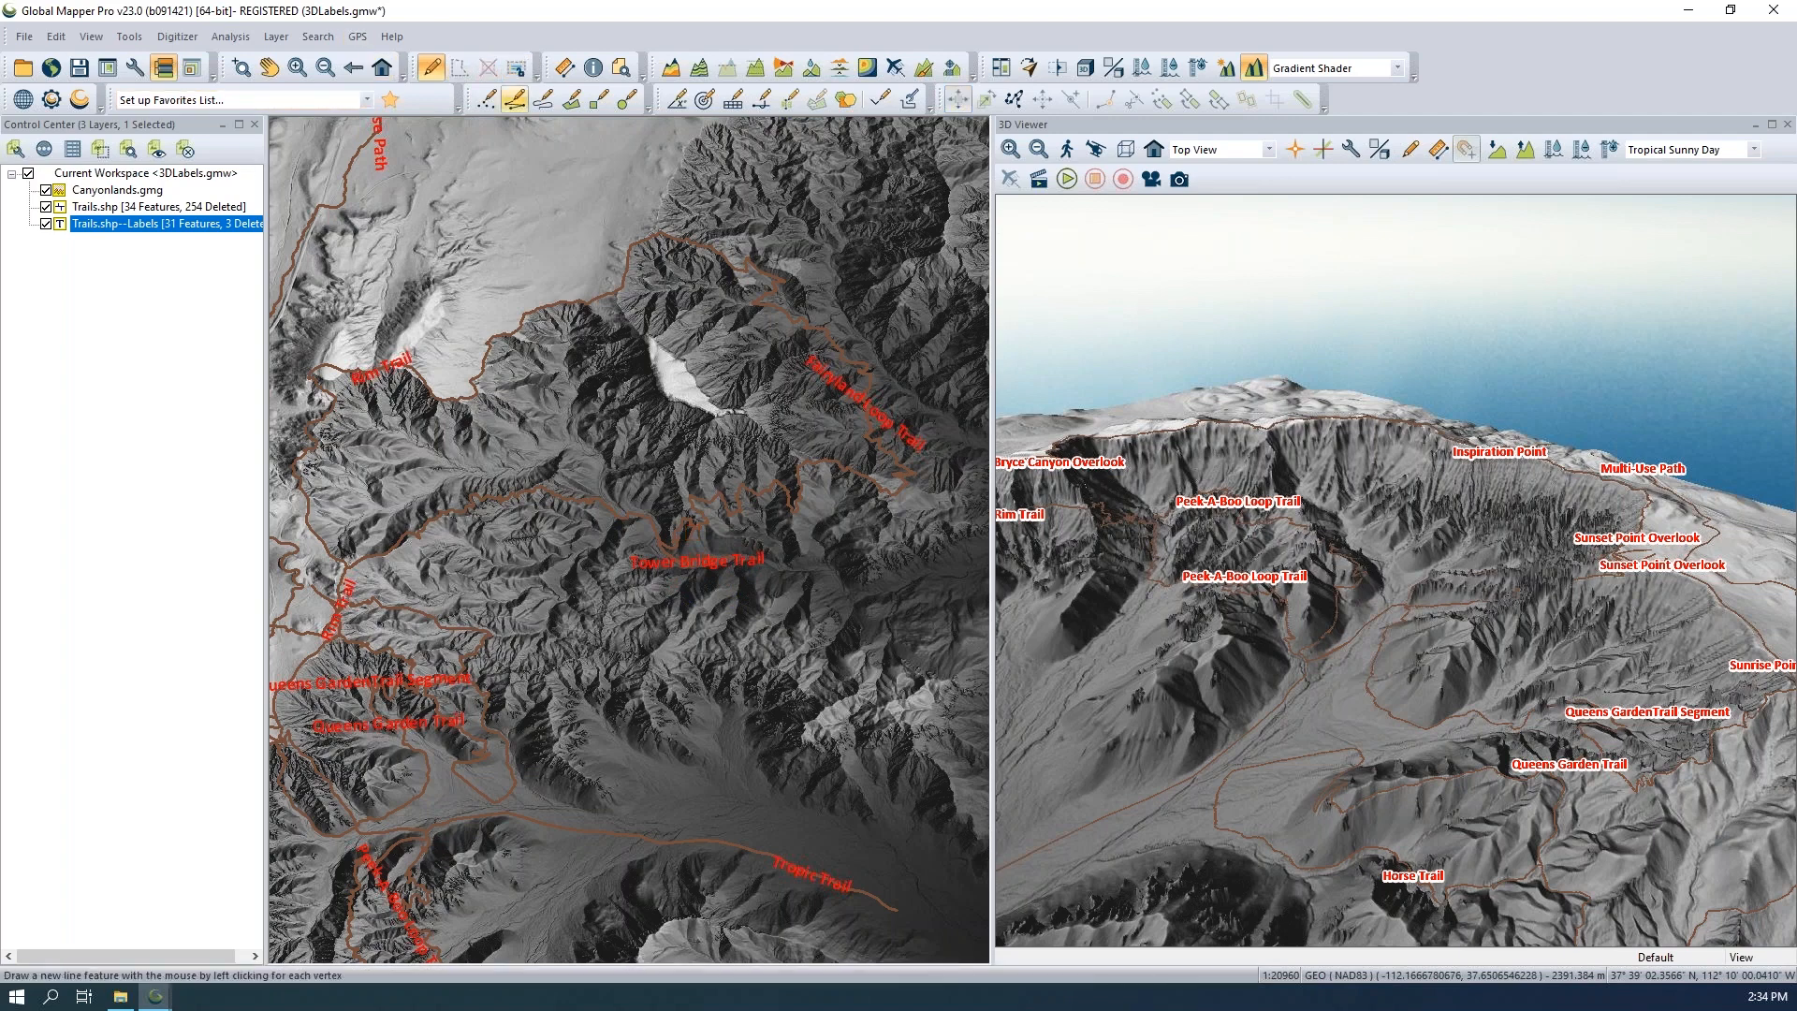
click(871, 401)
click(868, 400)
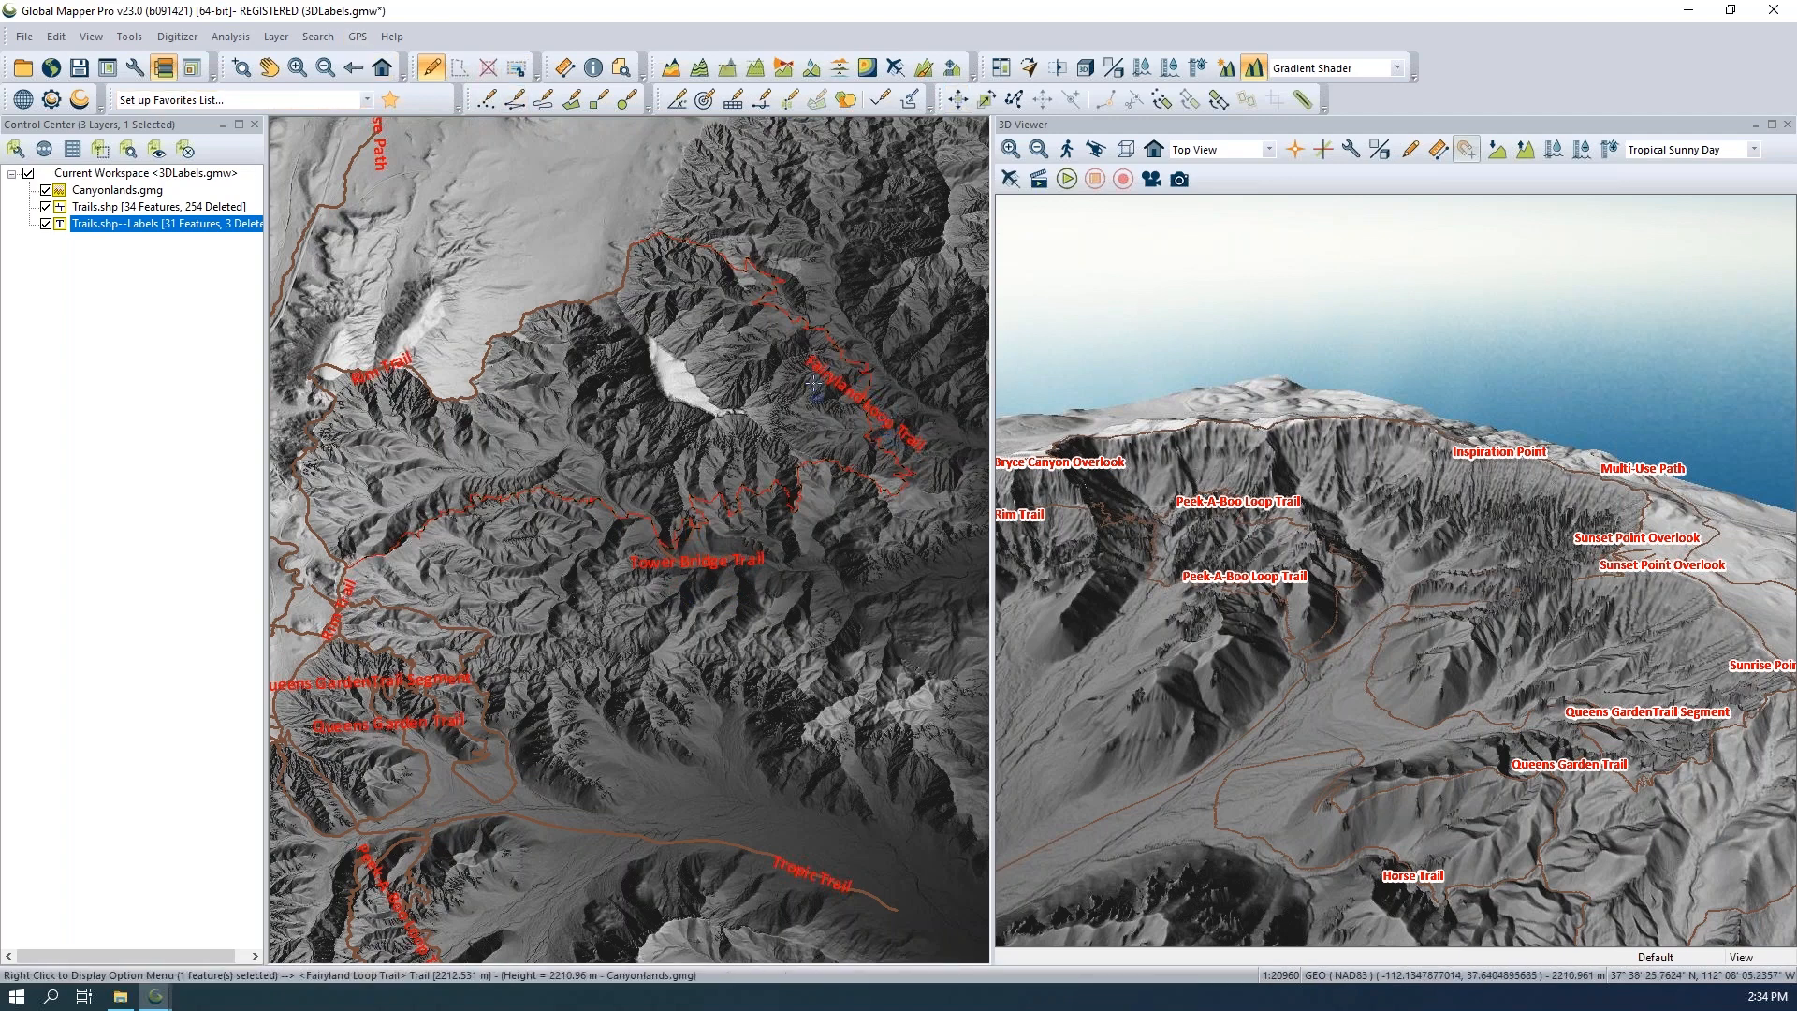
Select only the Fairyland Loop Trail label and review its feature style, including the label rotation angle, then accept the style settings.
click(516, 68)
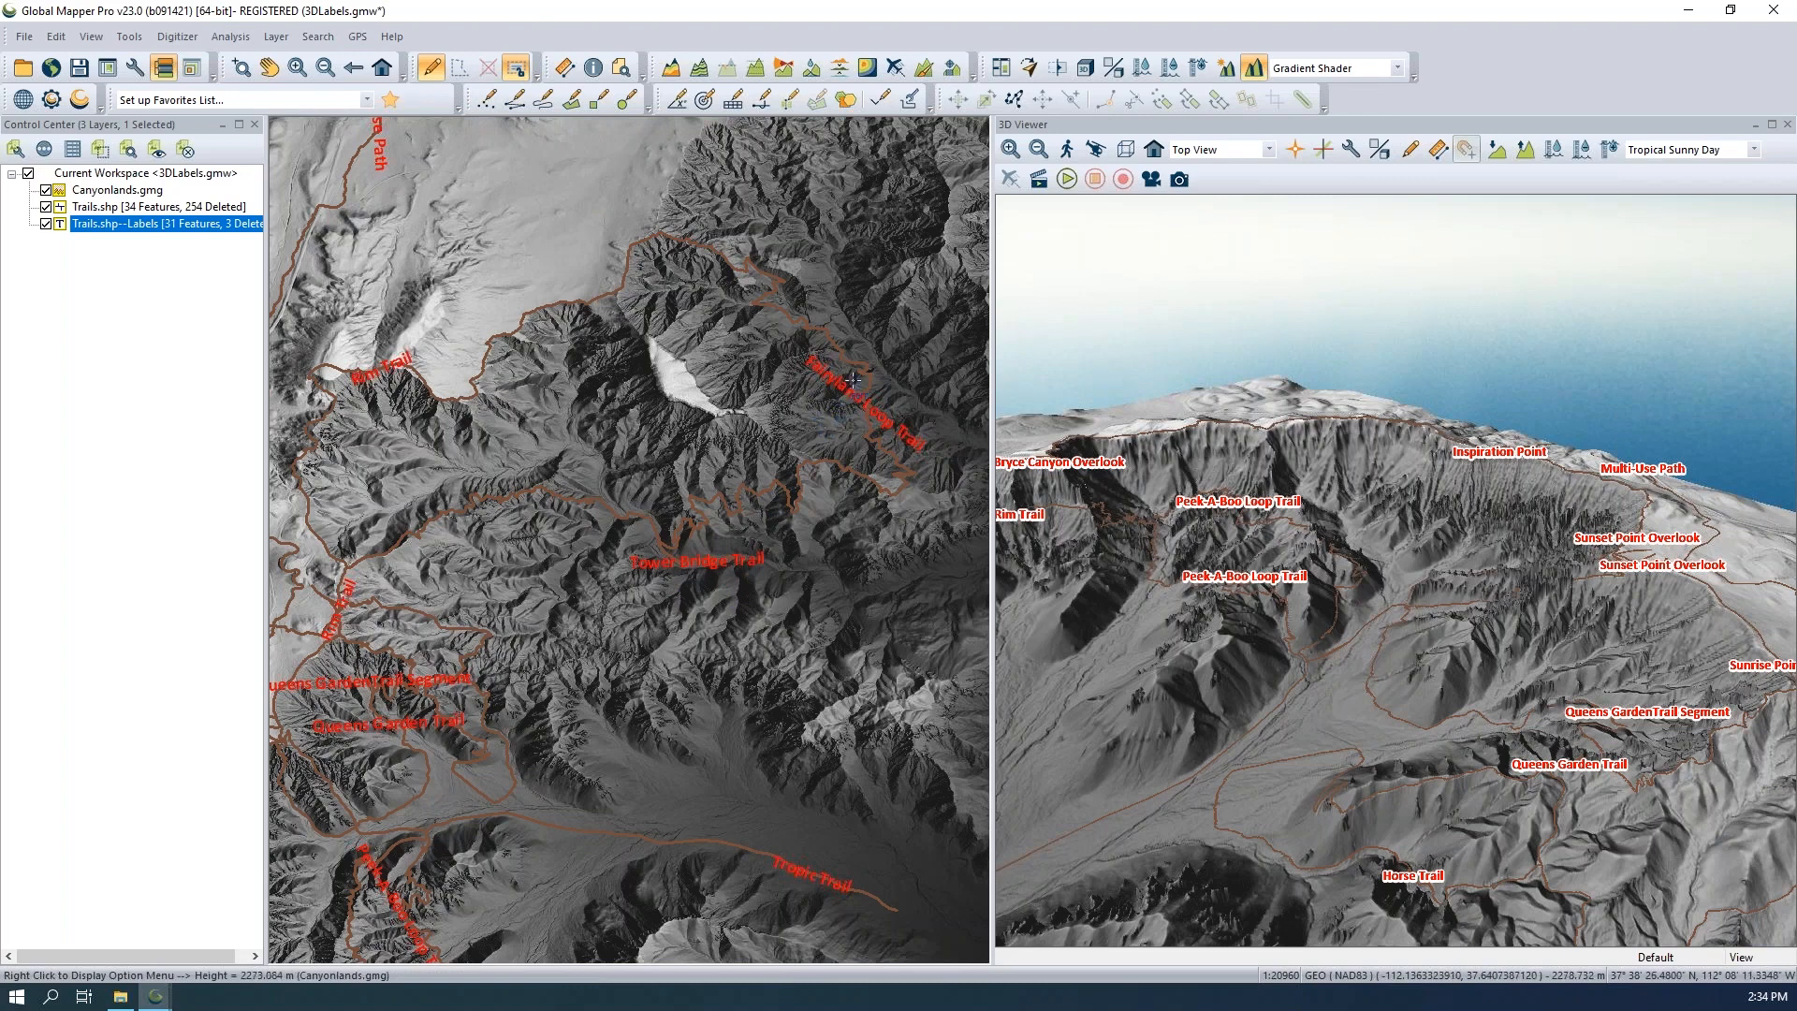
key(alt)
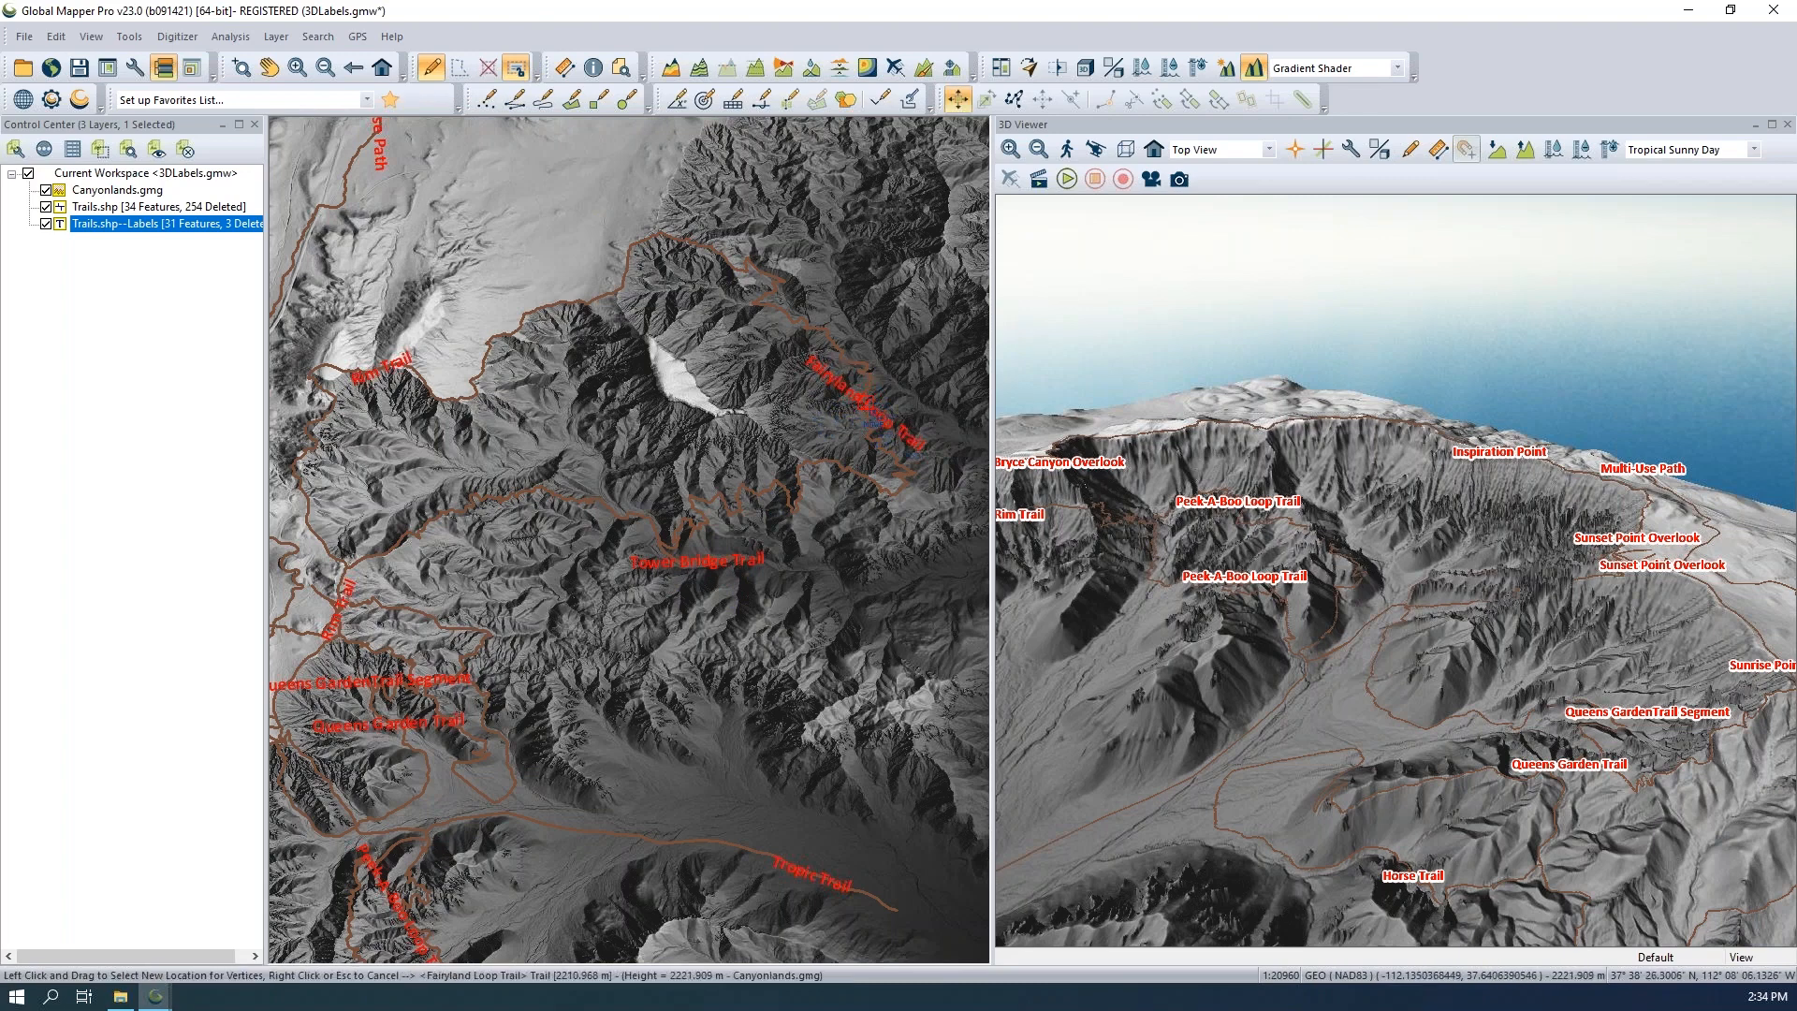
right_click(864, 407)
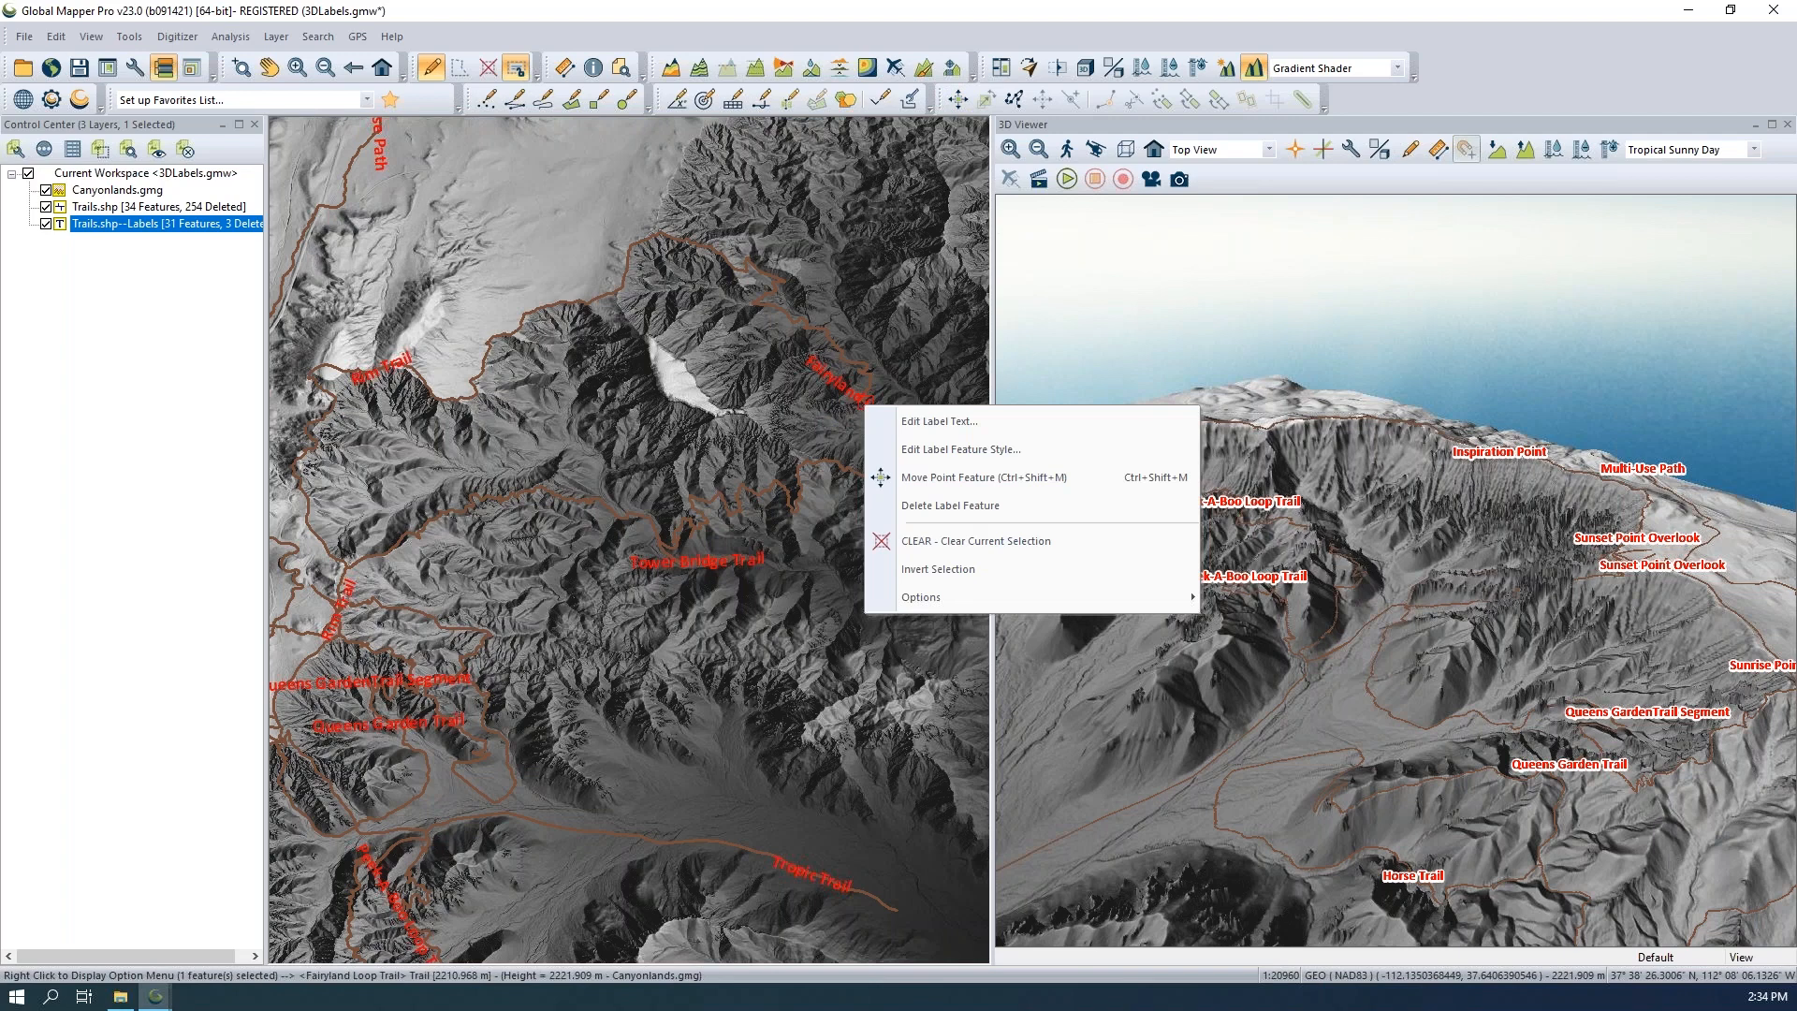
click(965, 450)
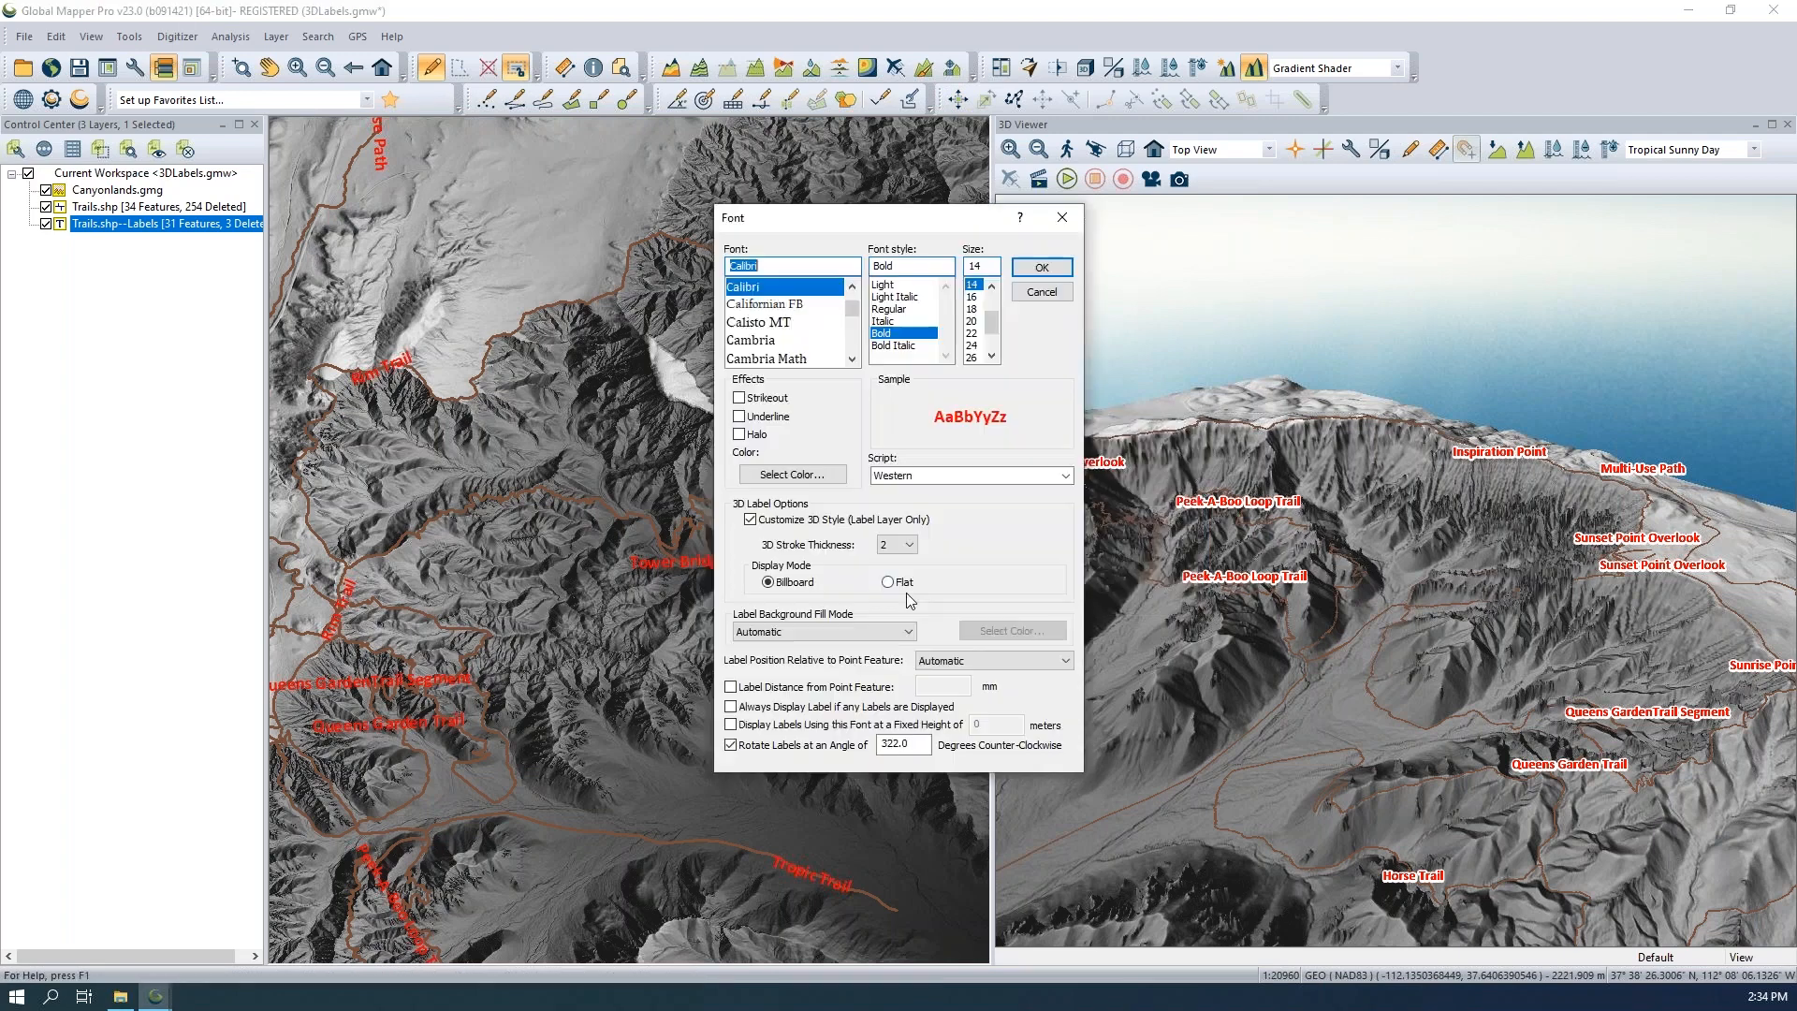
drag(922, 217, 1088, 209)
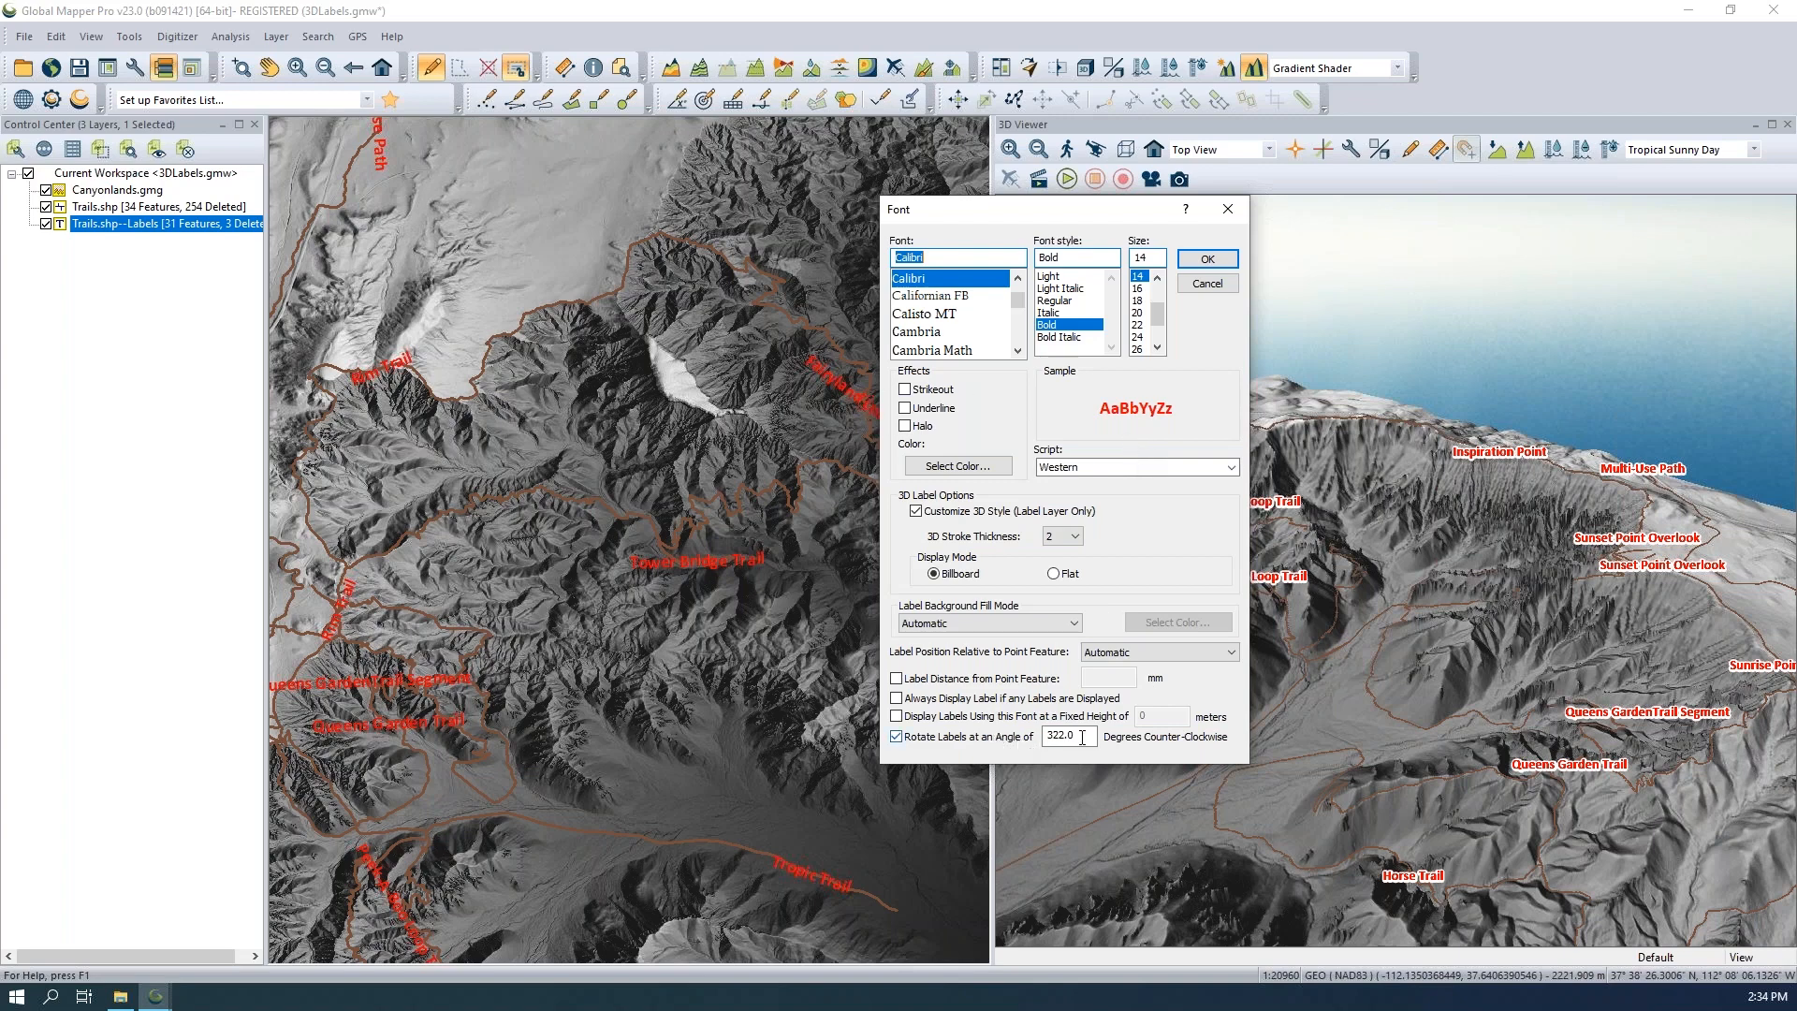
drag(1082, 735, 978, 744)
click(1084, 736)
click(1207, 259)
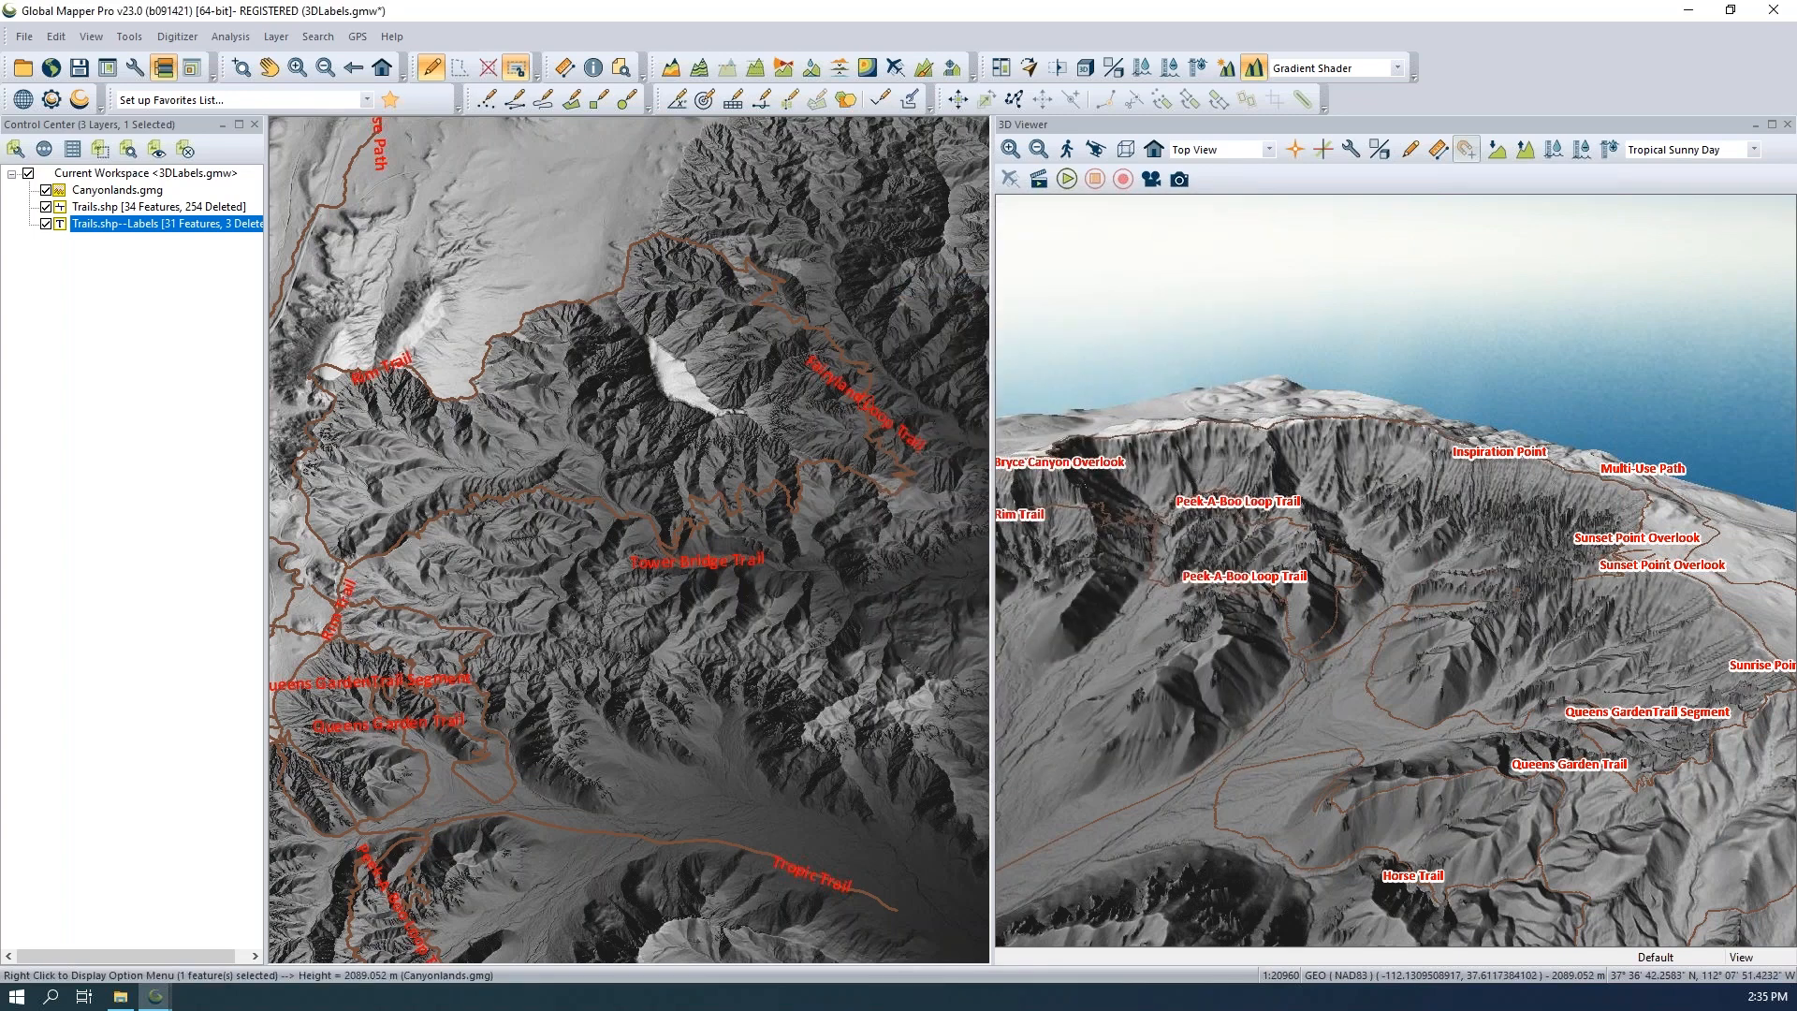
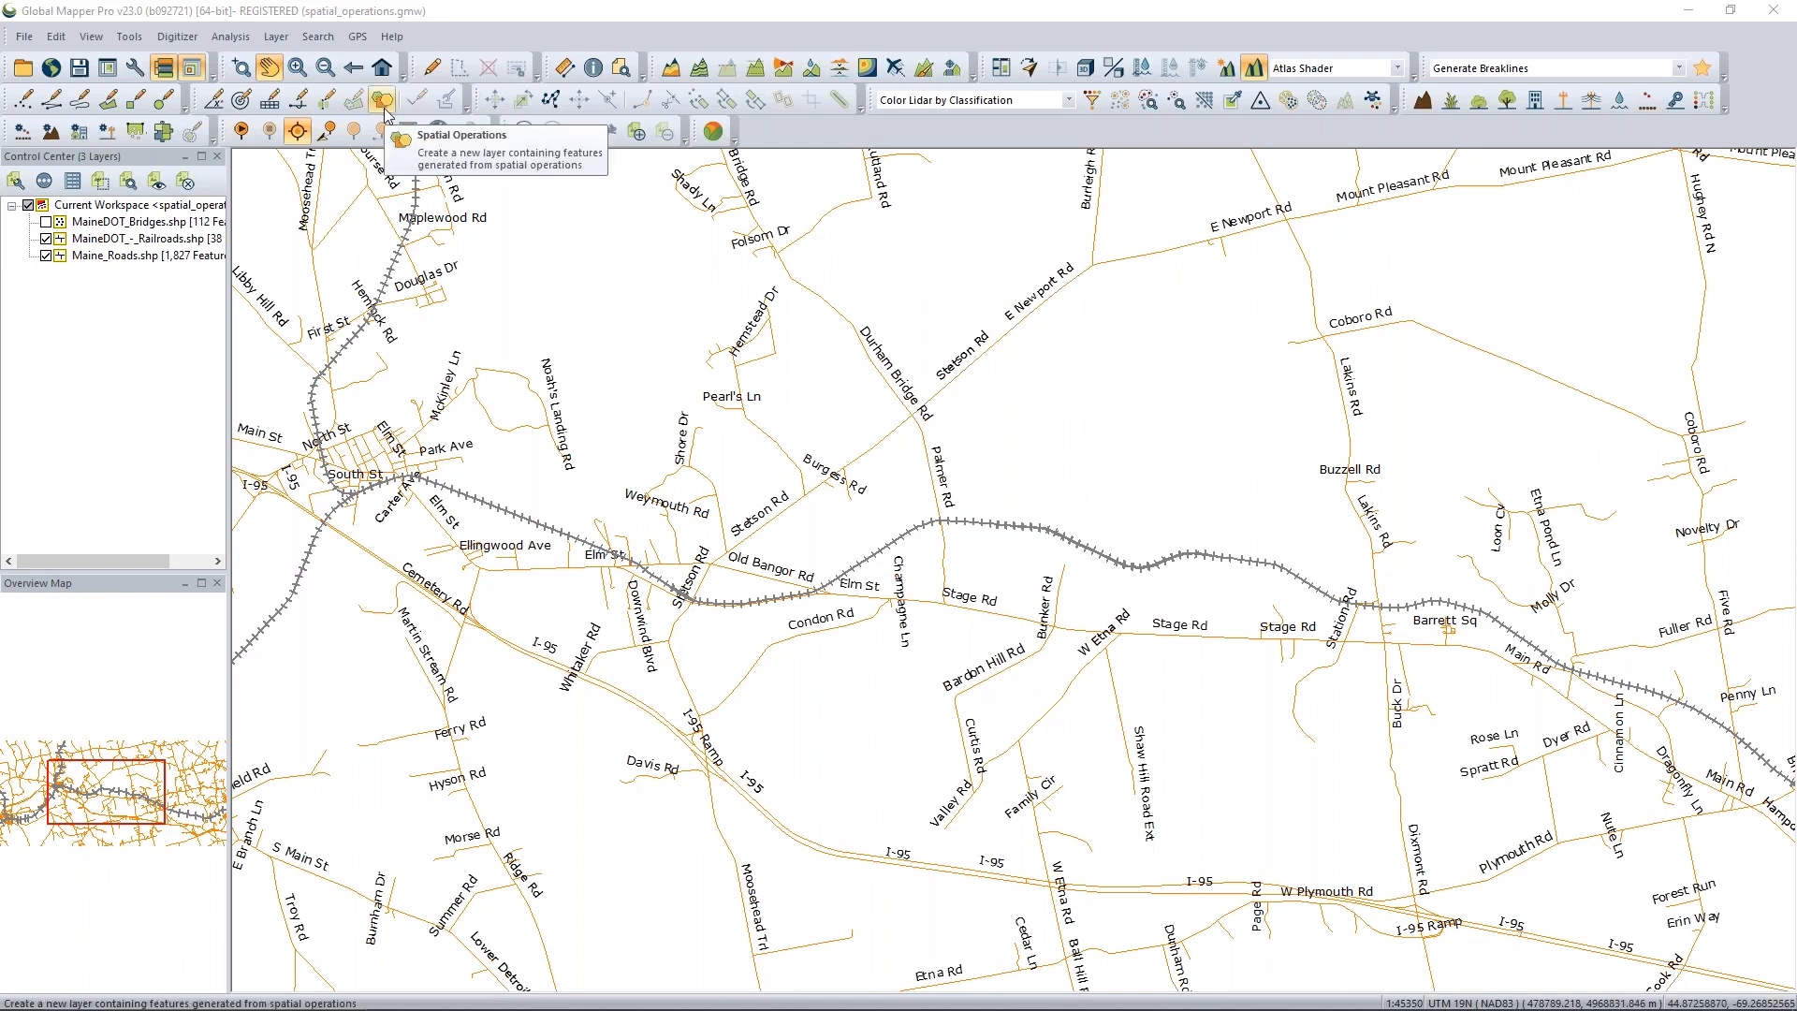
Open Spatial Operations and review the descriptions of the Union and Intersects operations, then return the operation to Intersection.
click(384, 105)
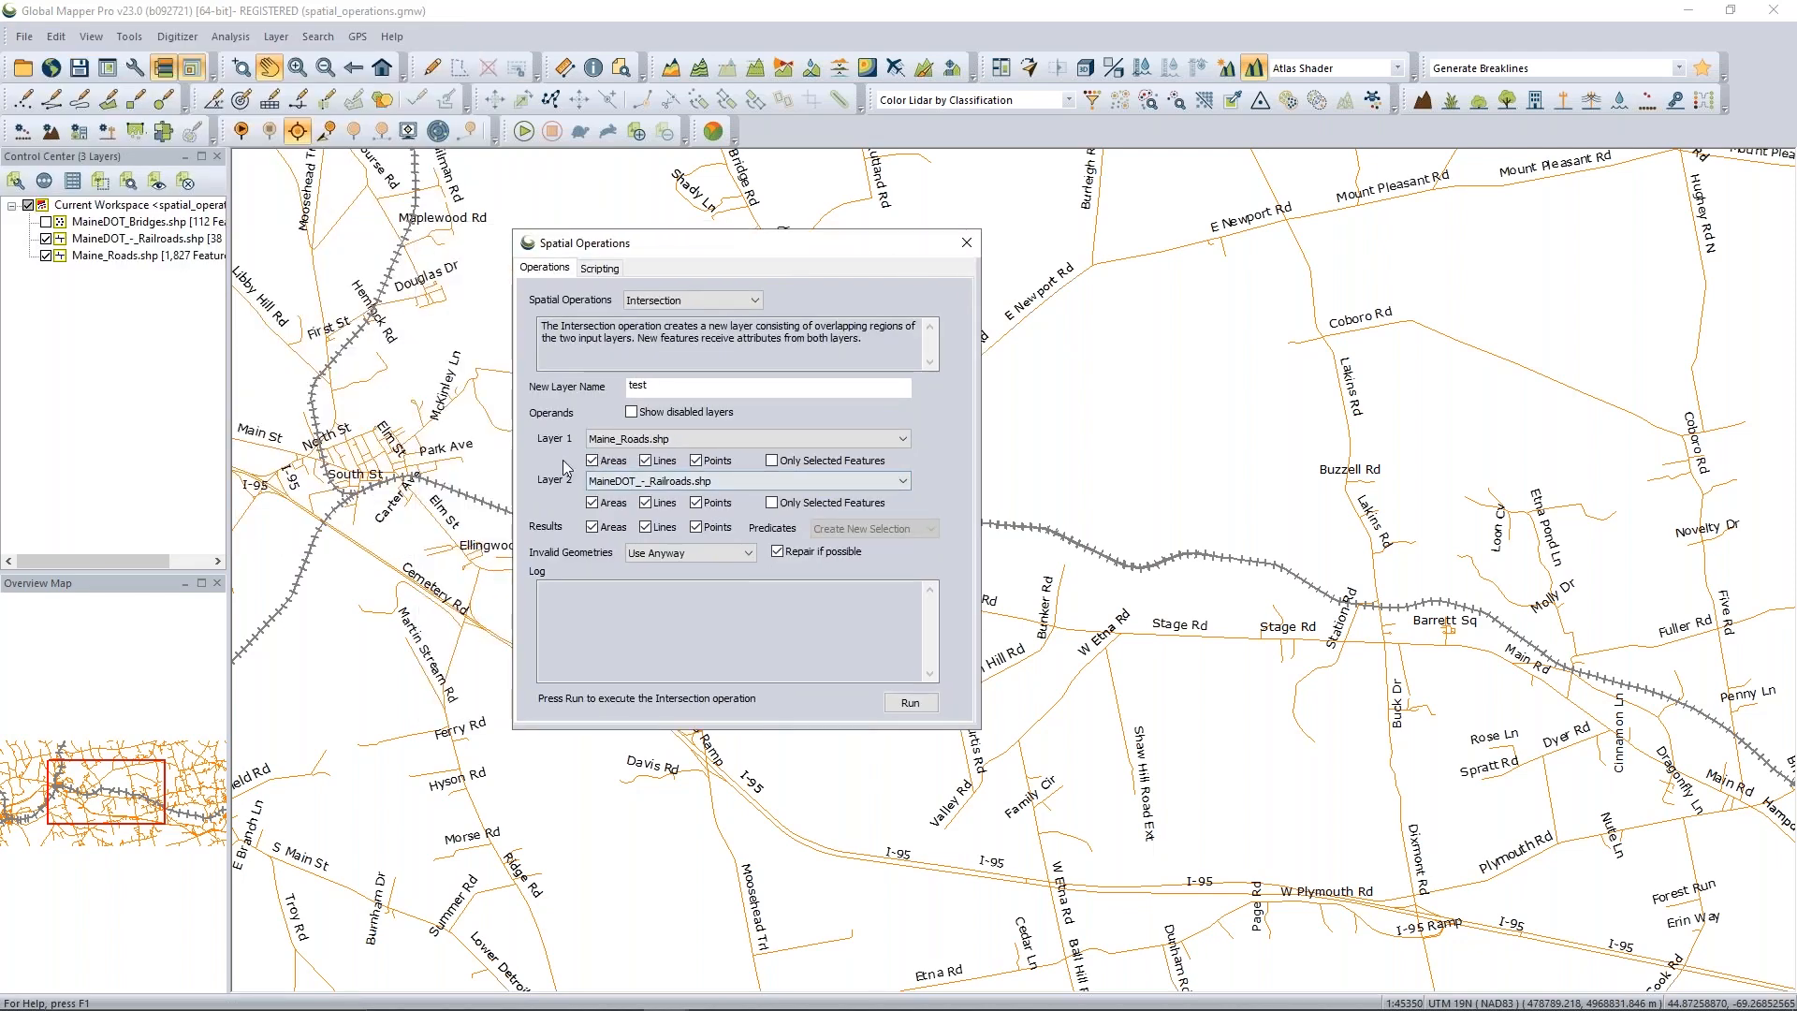
click(725, 302)
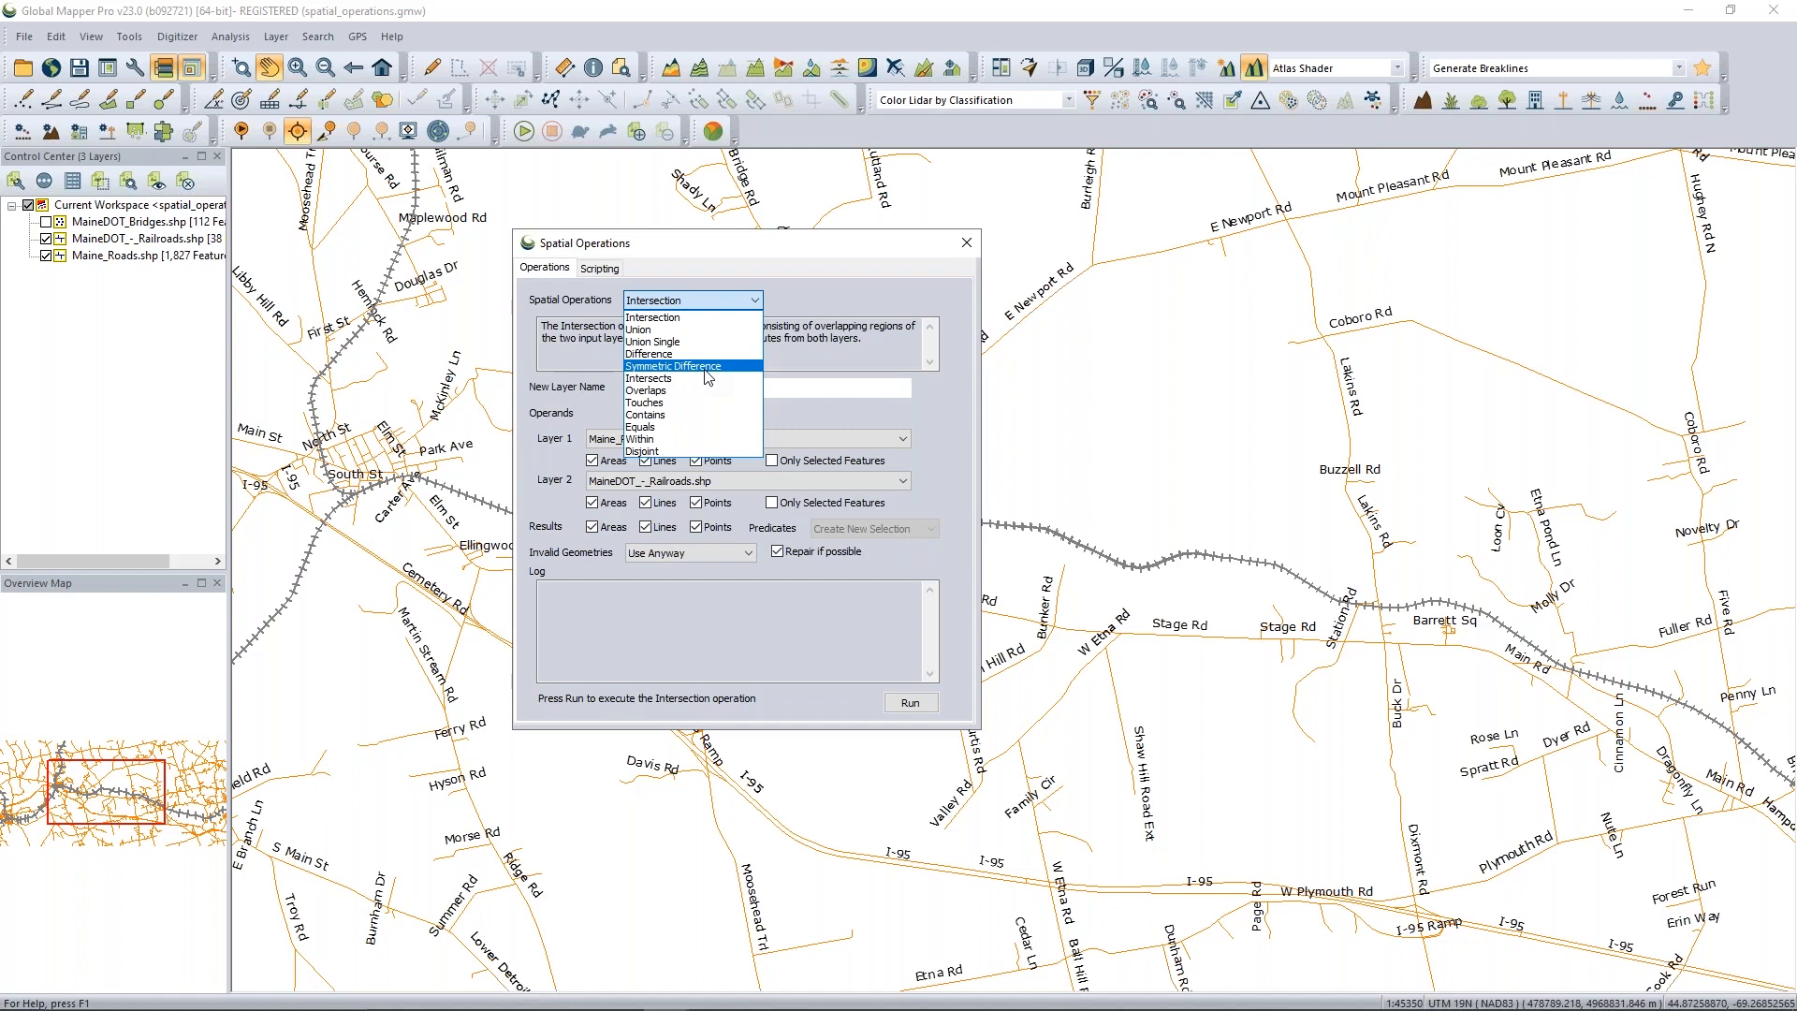
click(681, 335)
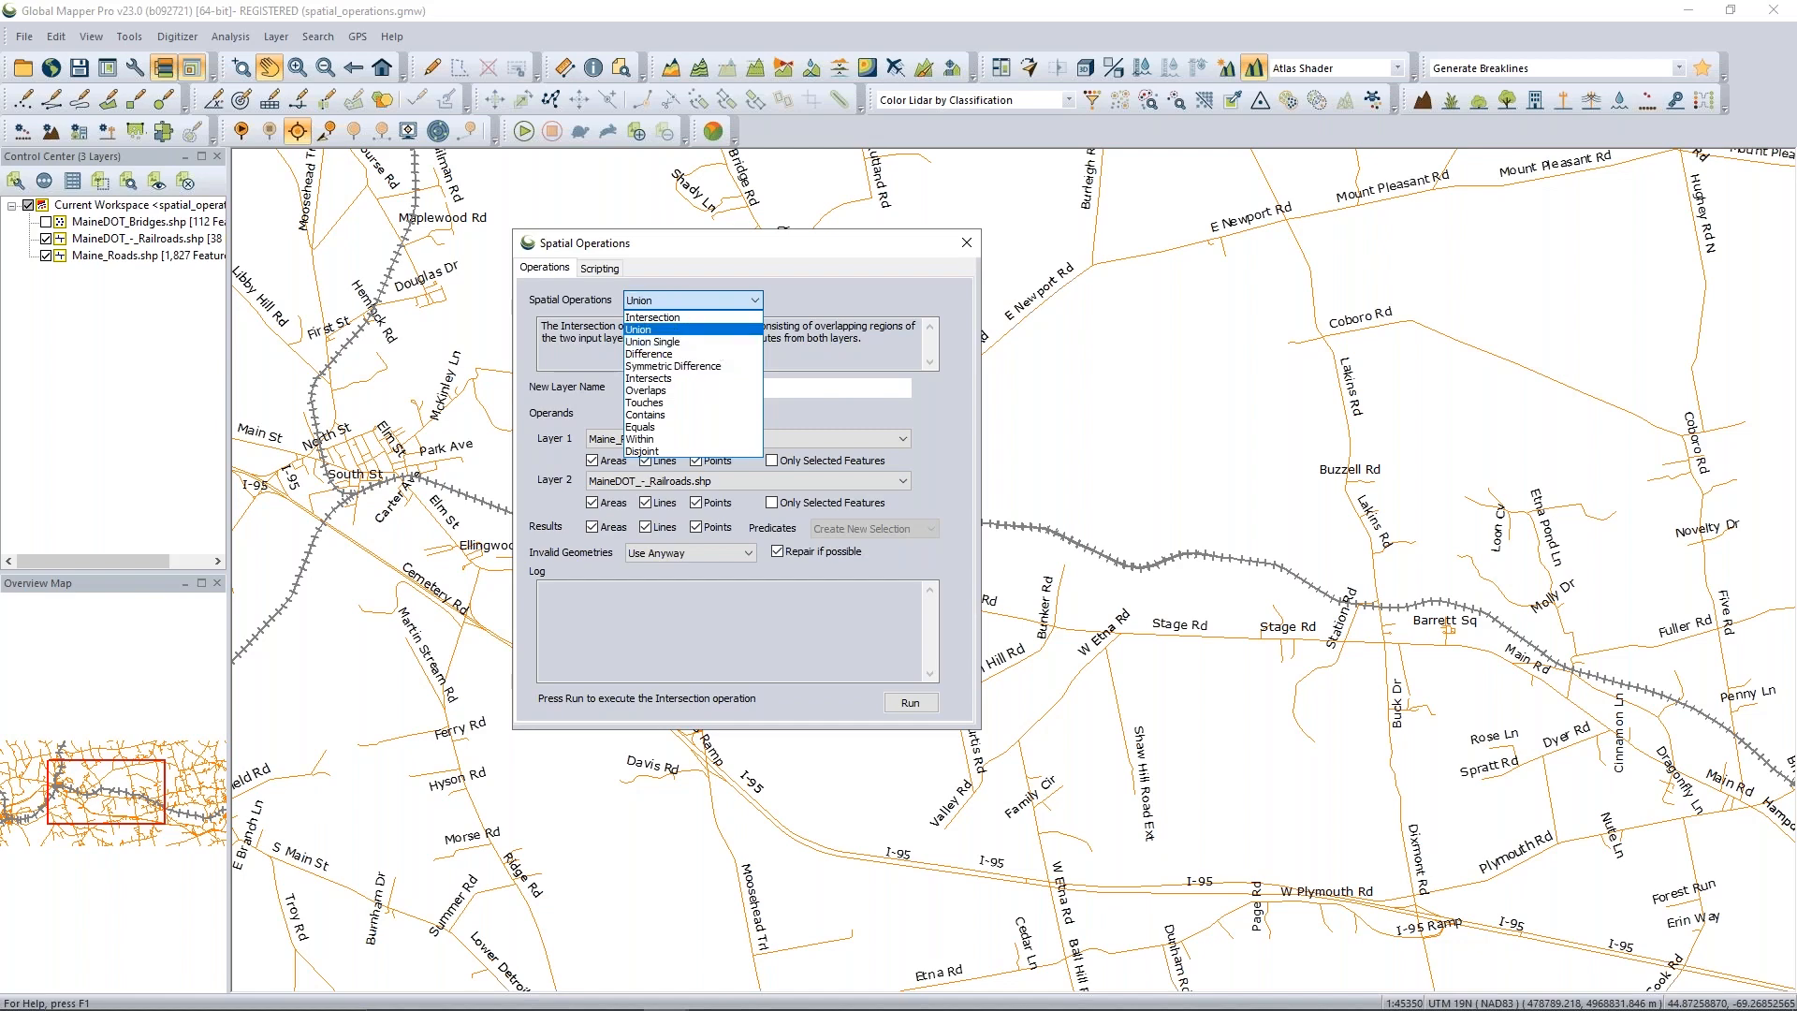
click(667, 328)
click(683, 299)
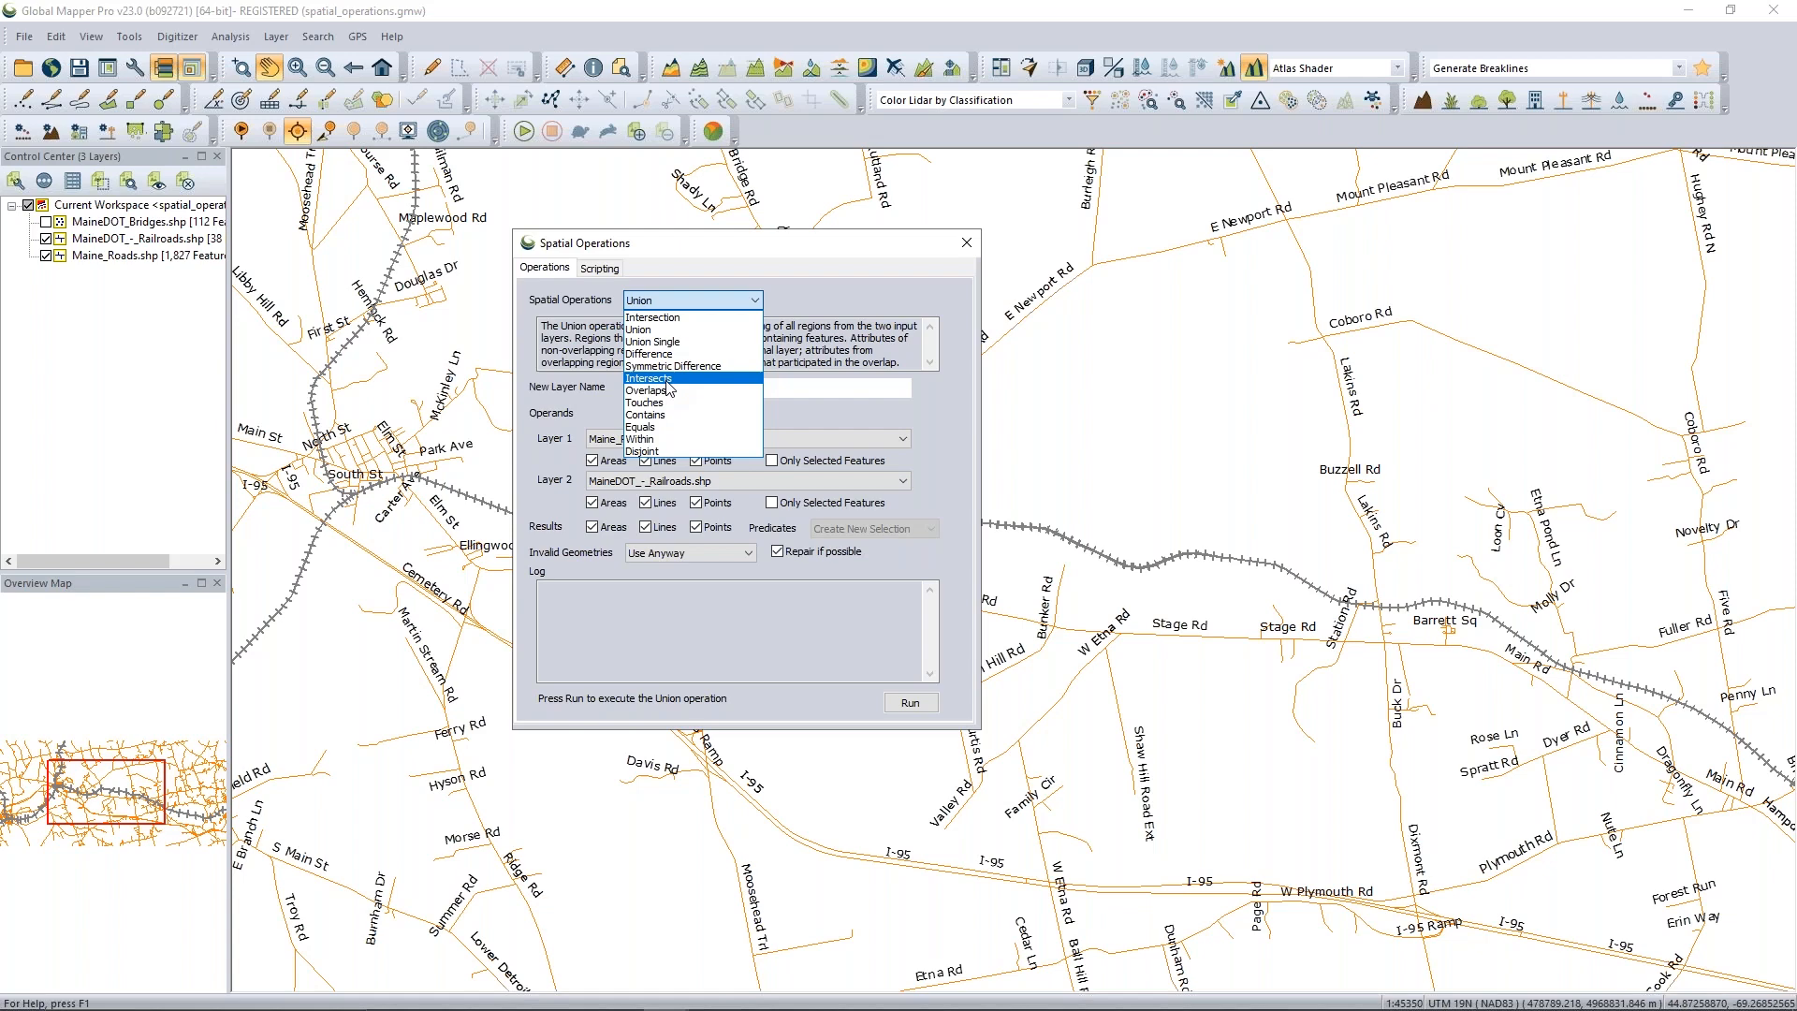
click(667, 380)
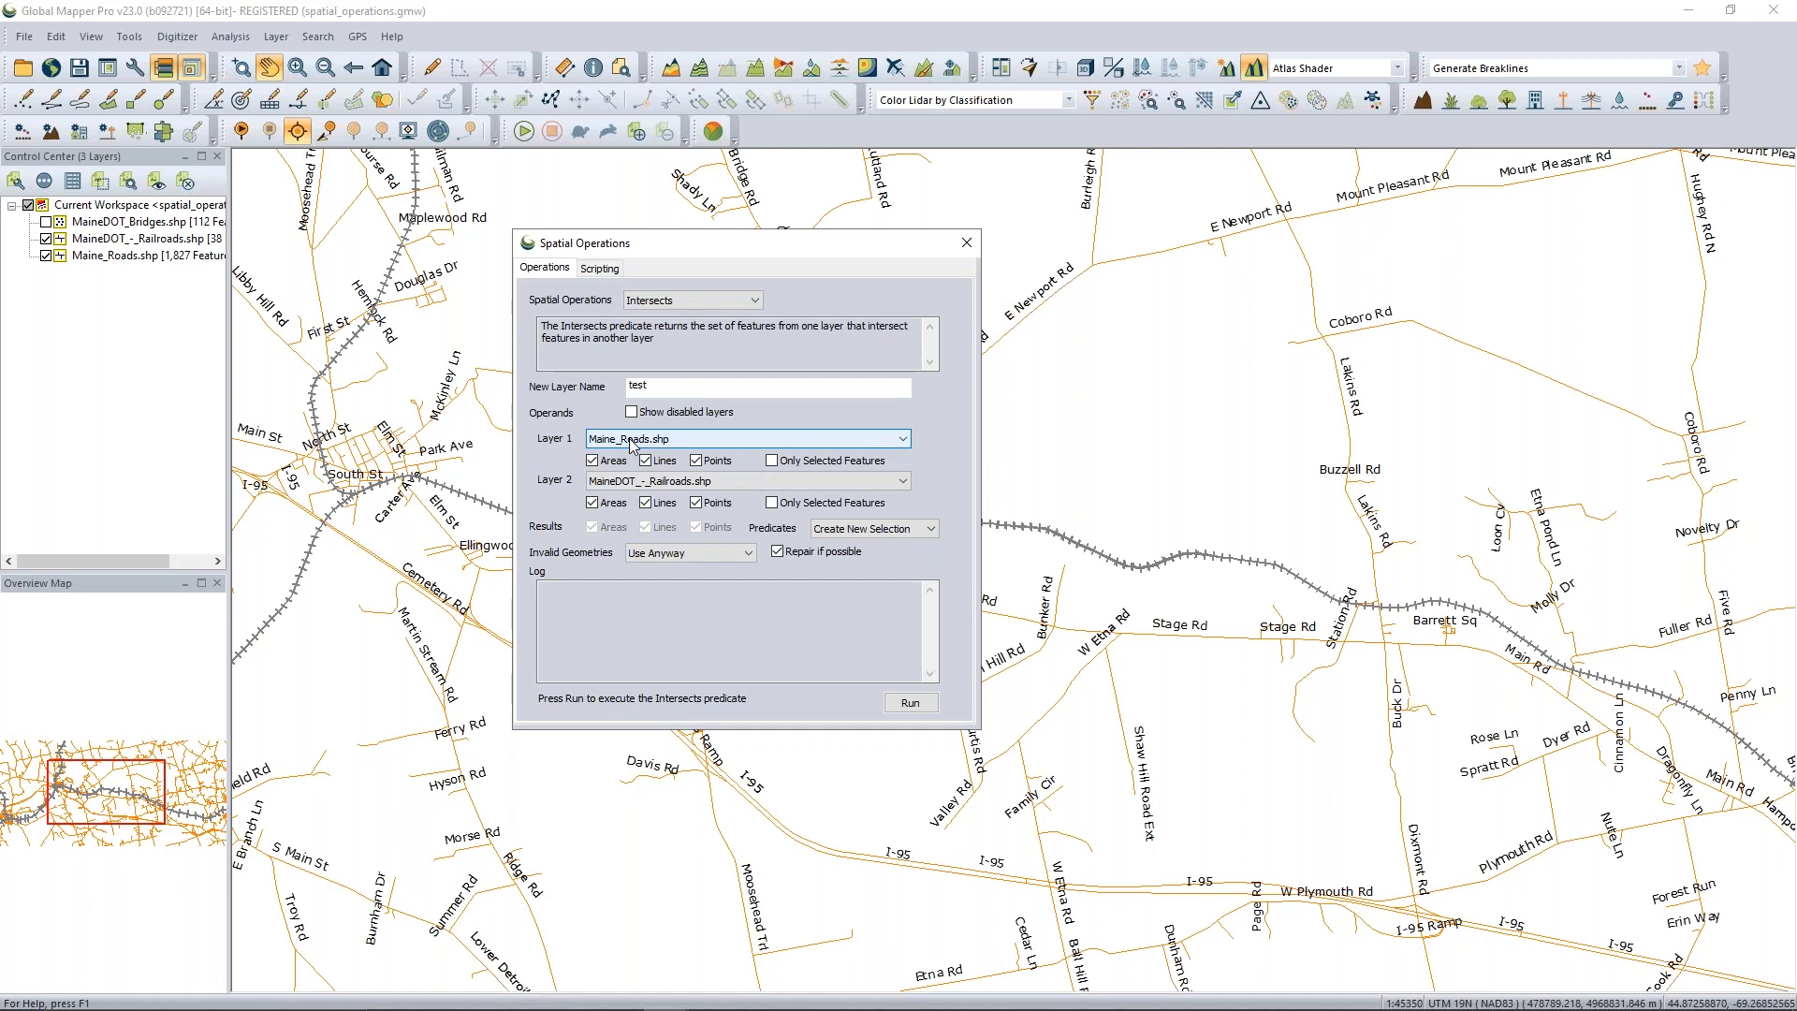
click(700, 297)
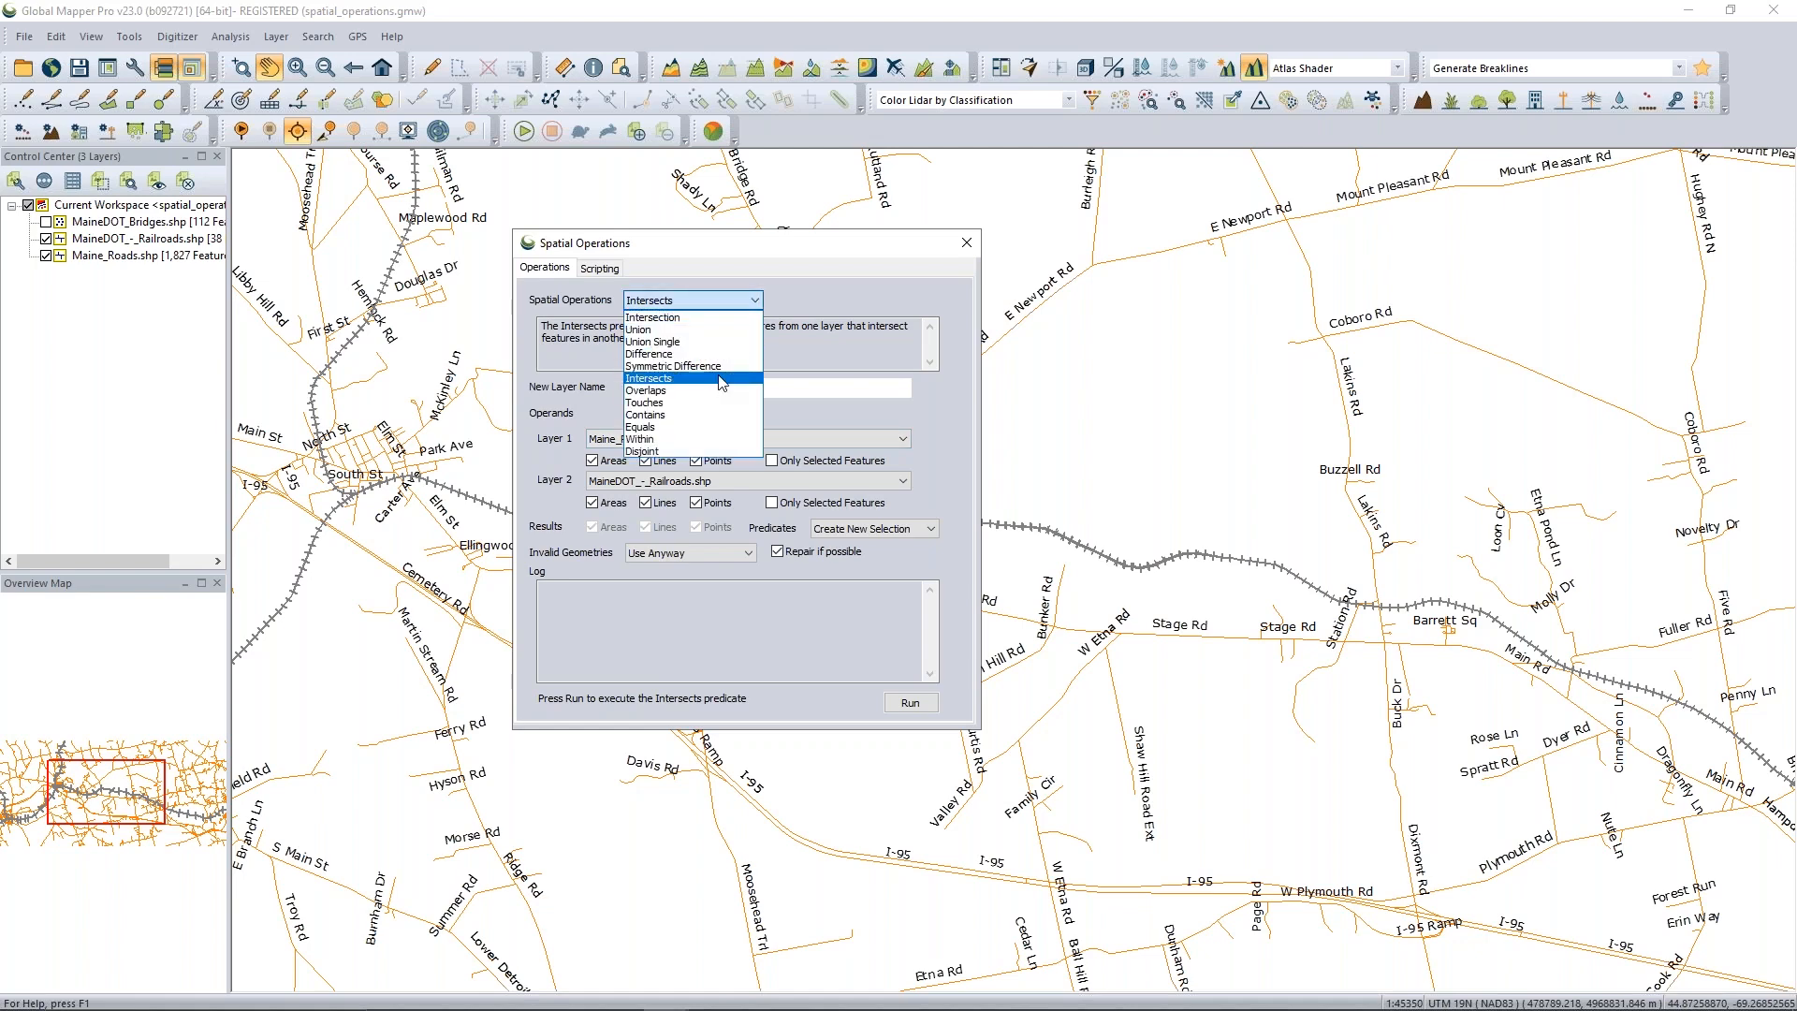
click(698, 327)
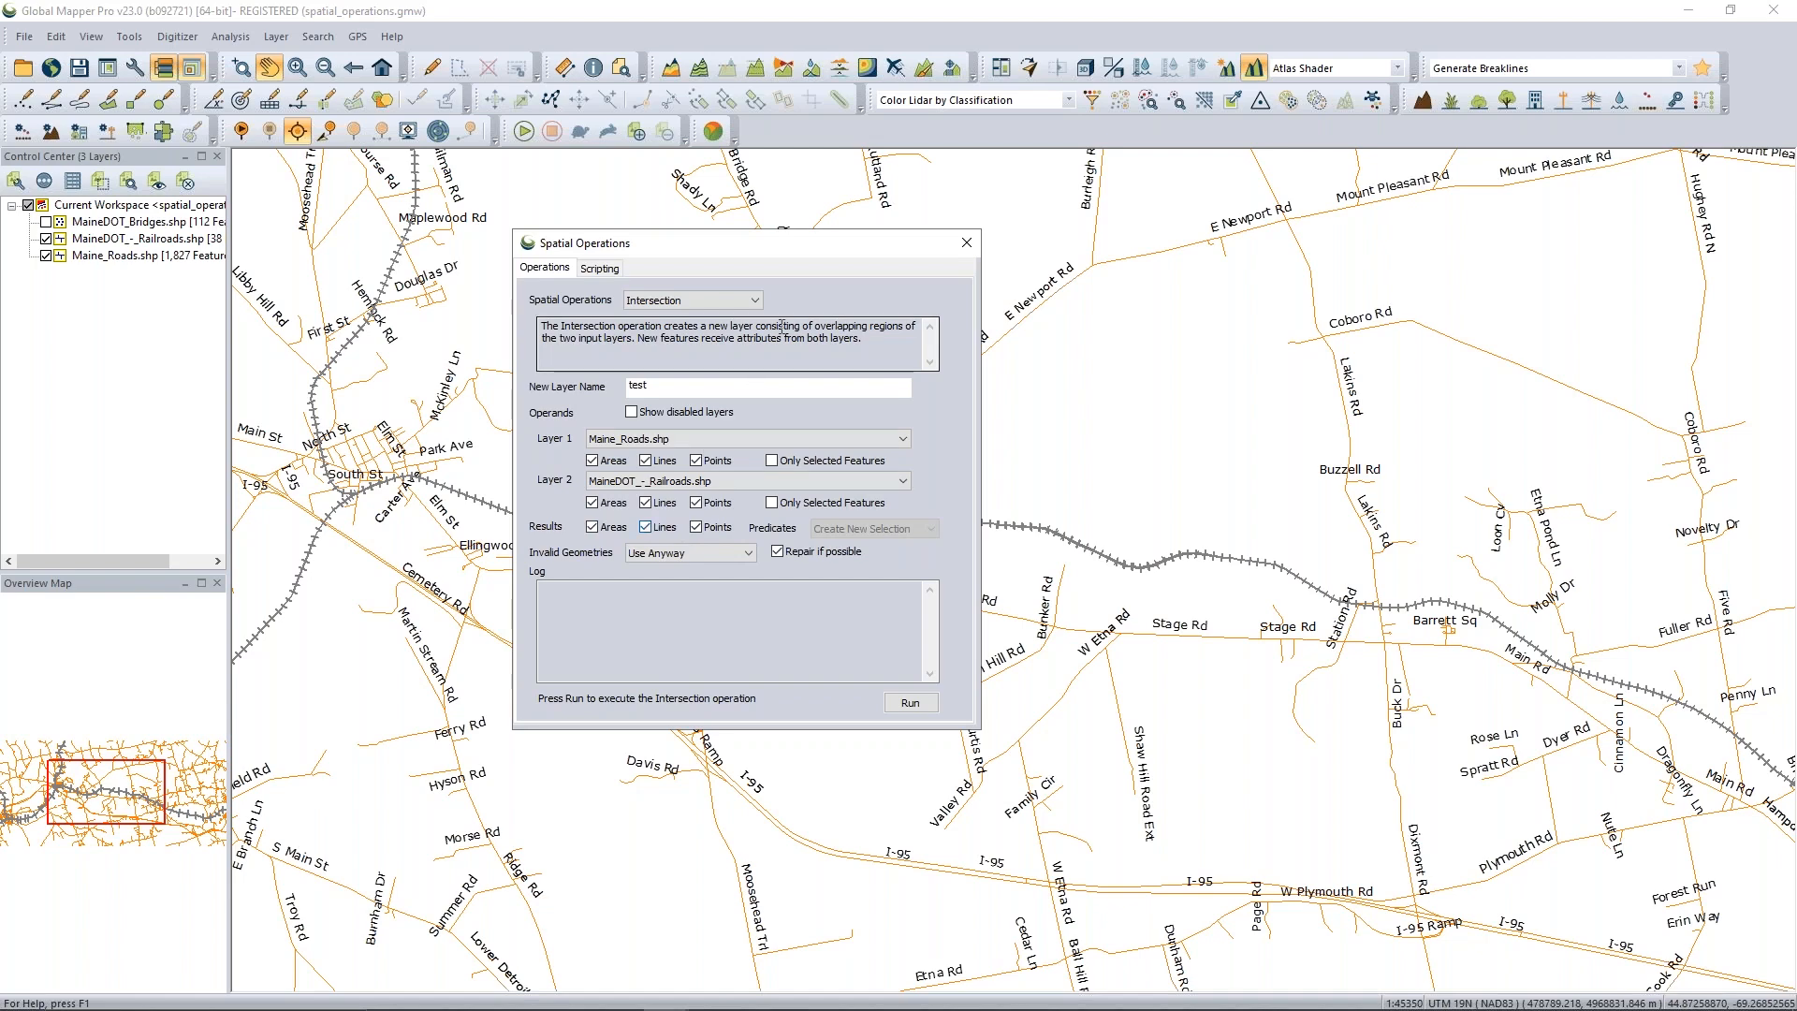
Run an Intersection of Maine_Roads.shp with MaineDOT_-_Railroads.shp into a new layer named Xing and close the dialog.
drag(767, 245, 360, 306)
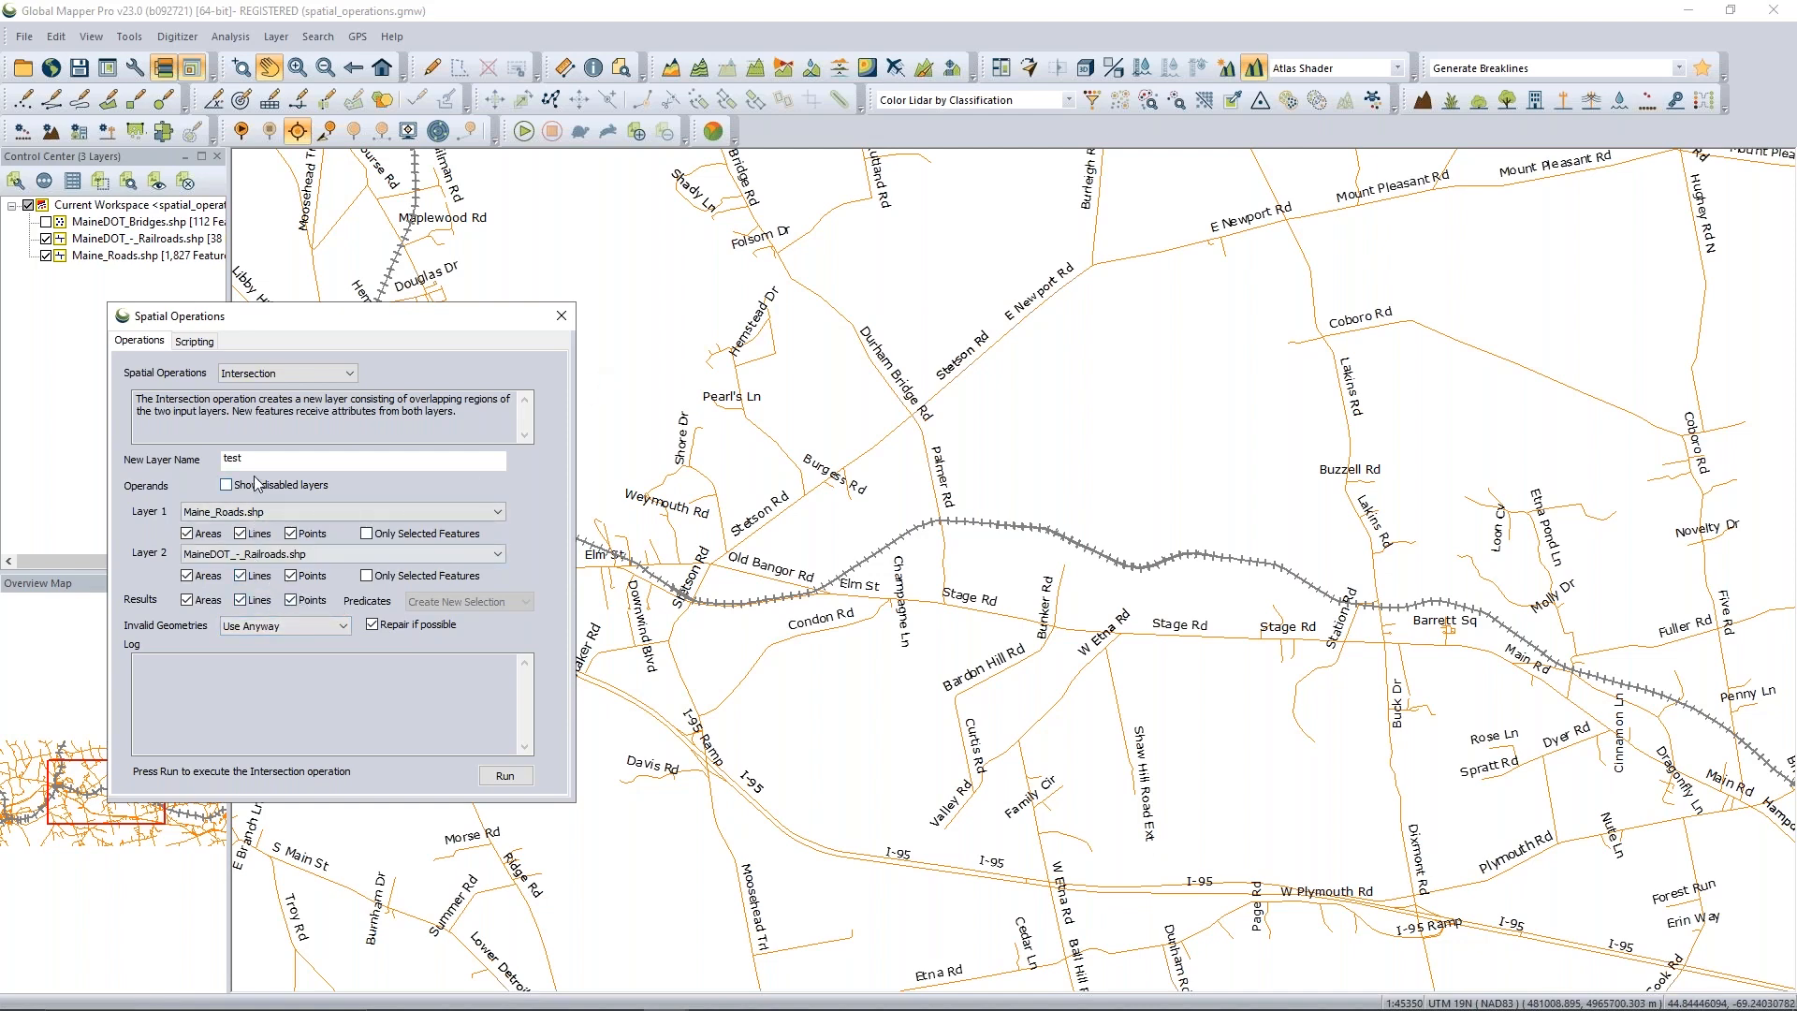
drag(267, 457, 112, 450)
text(Xing)
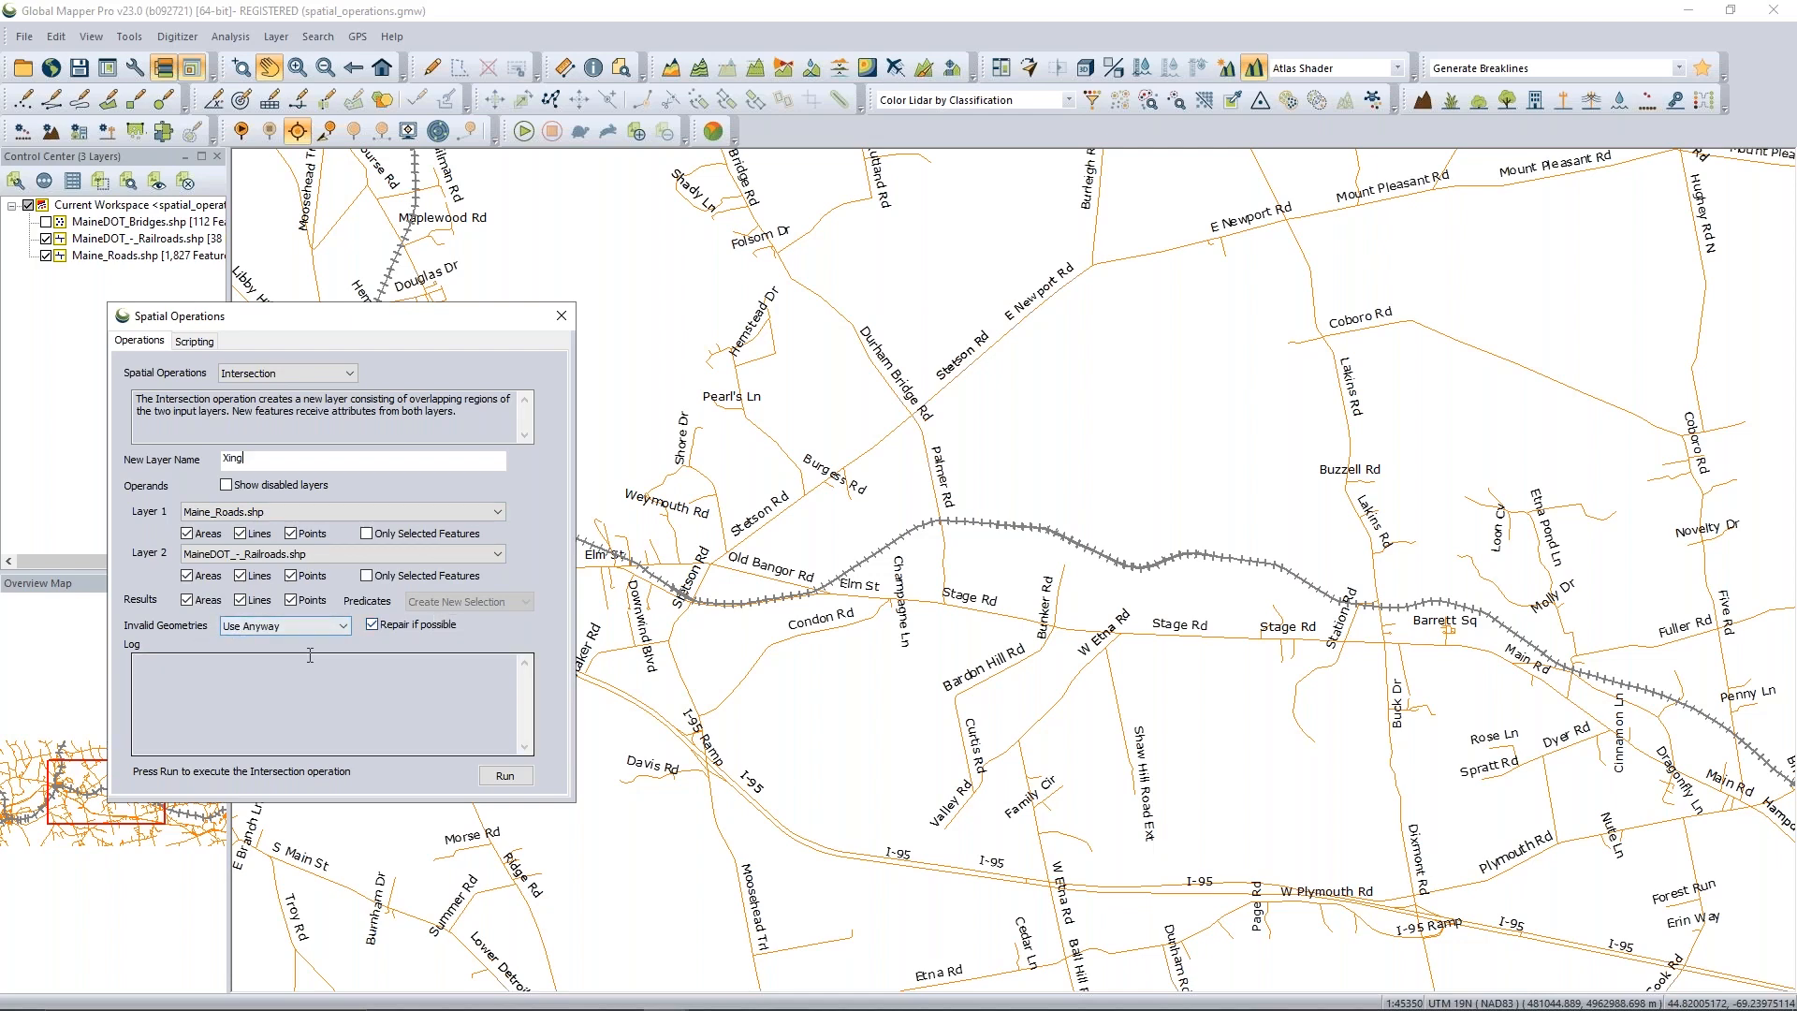
click(247, 627)
click(253, 644)
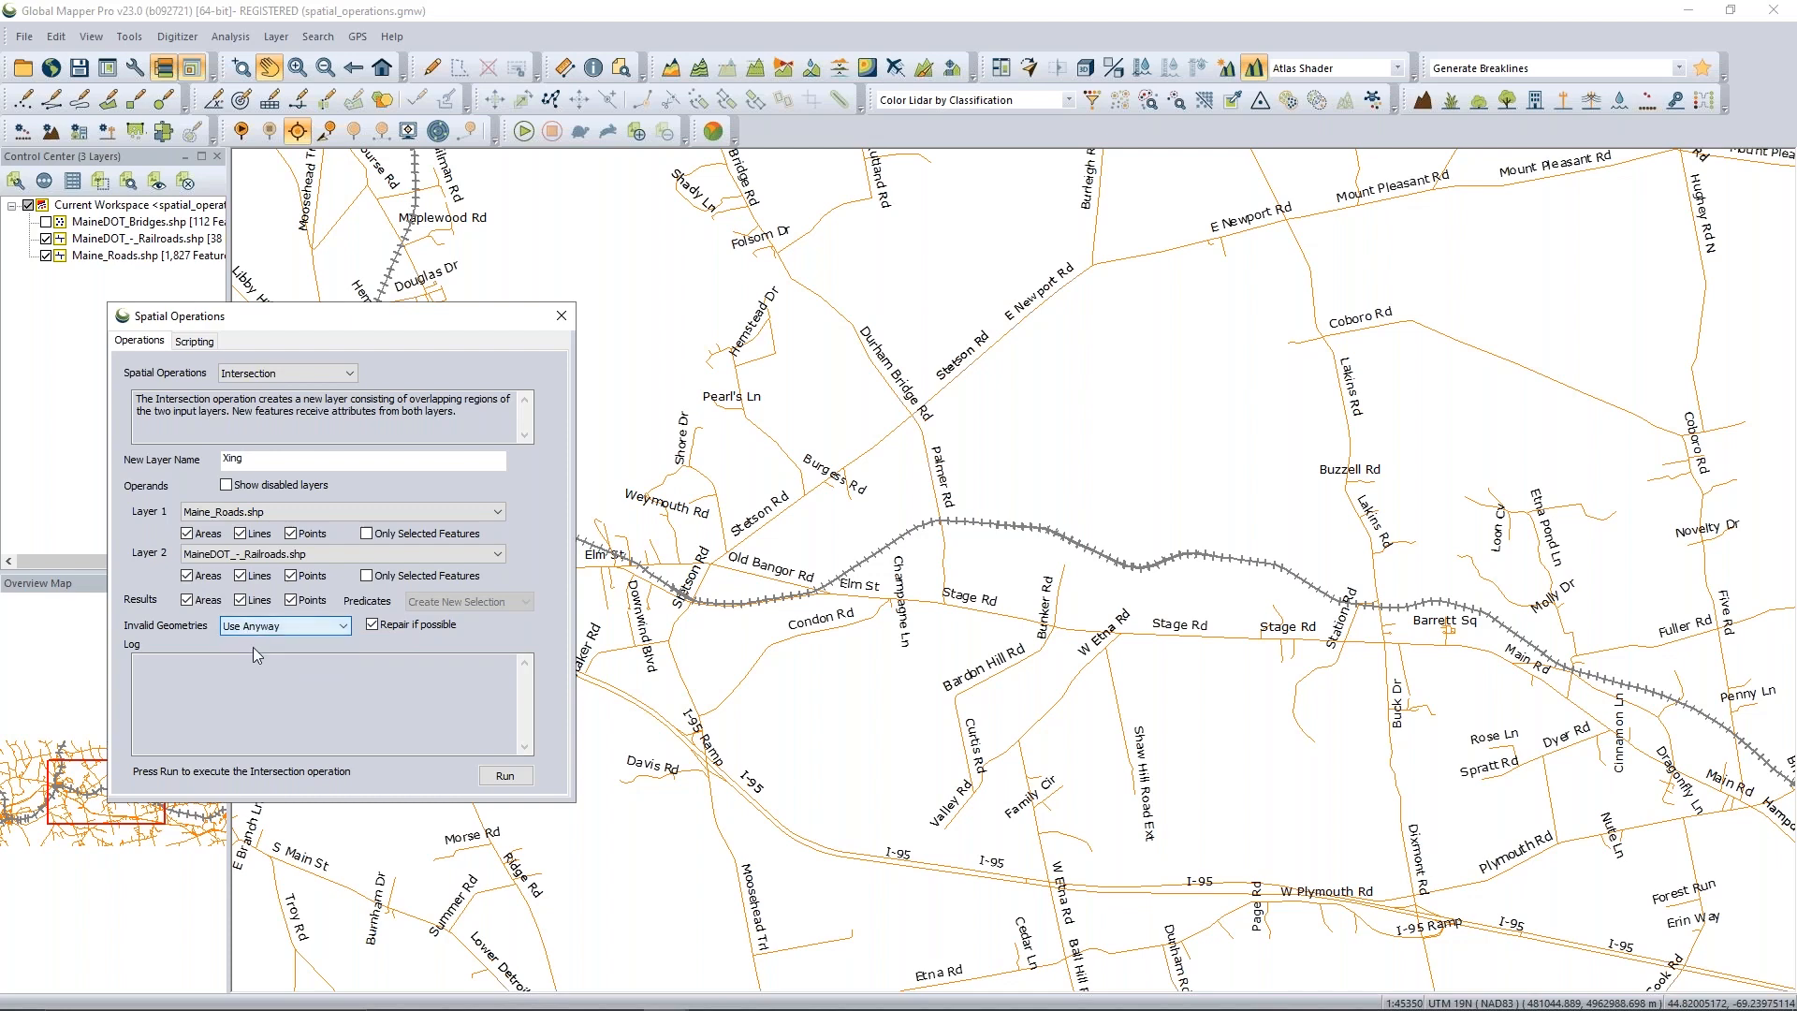
click(512, 782)
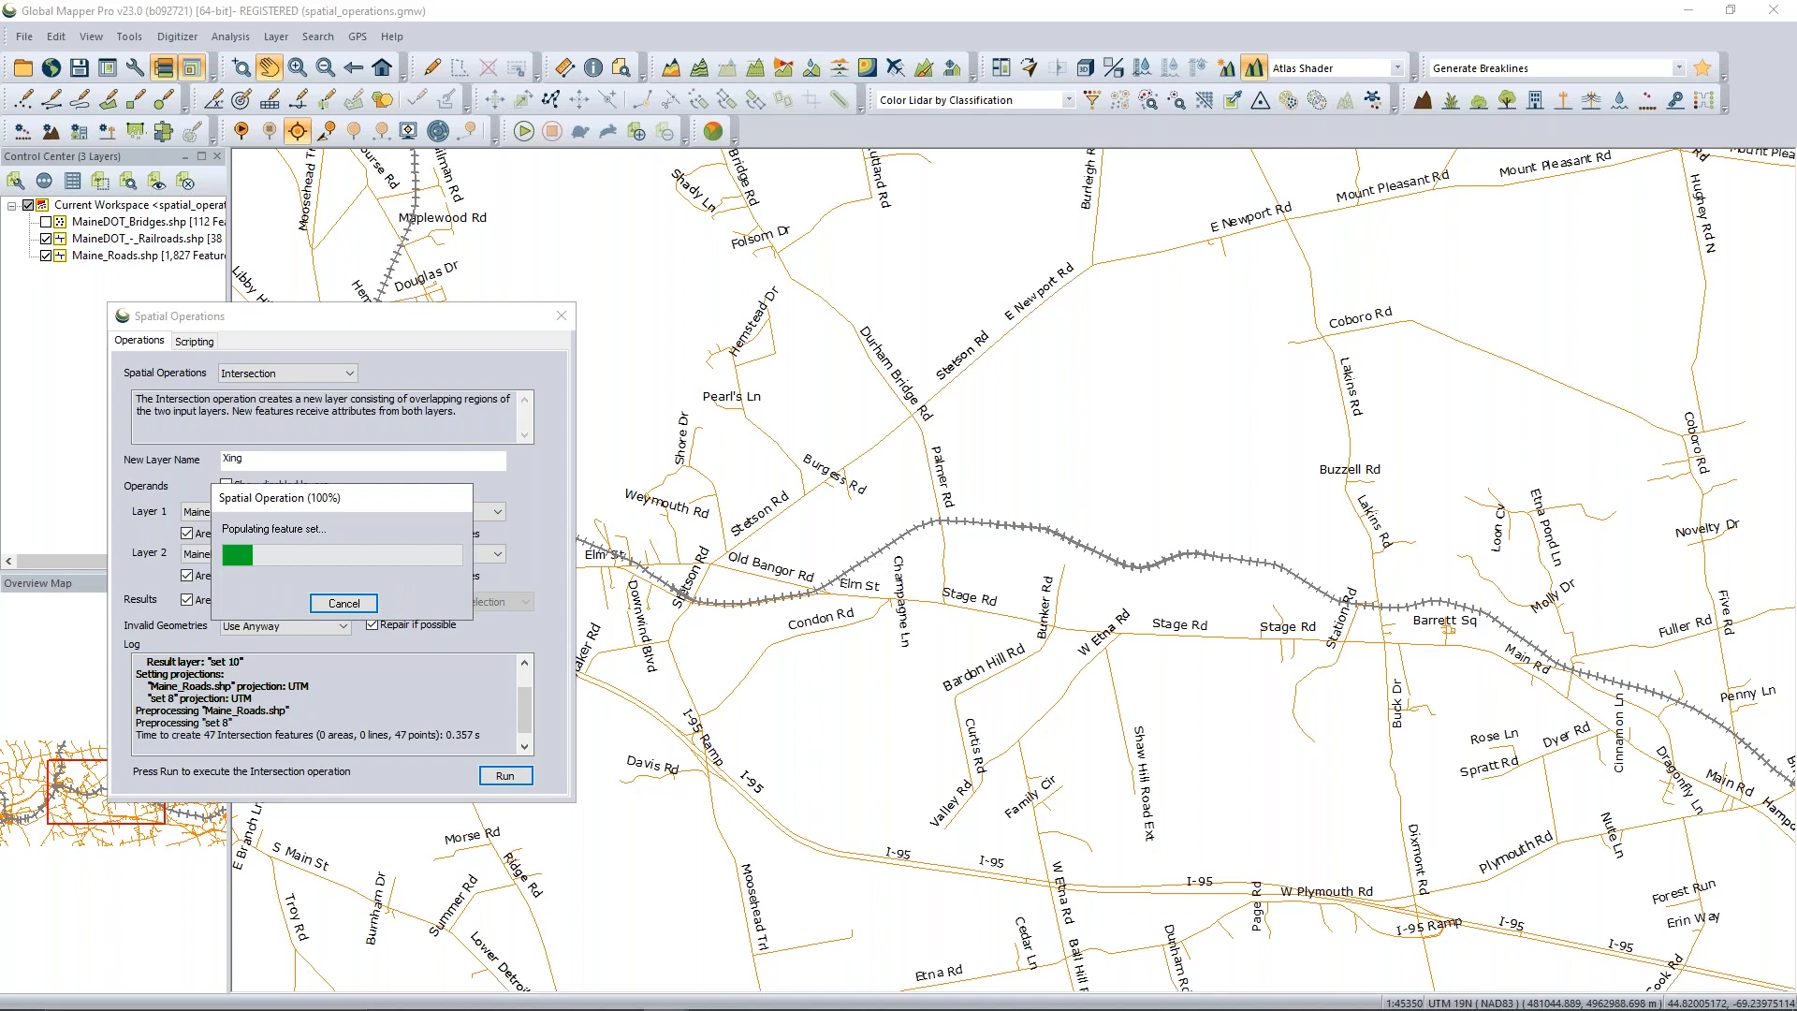
click(561, 315)
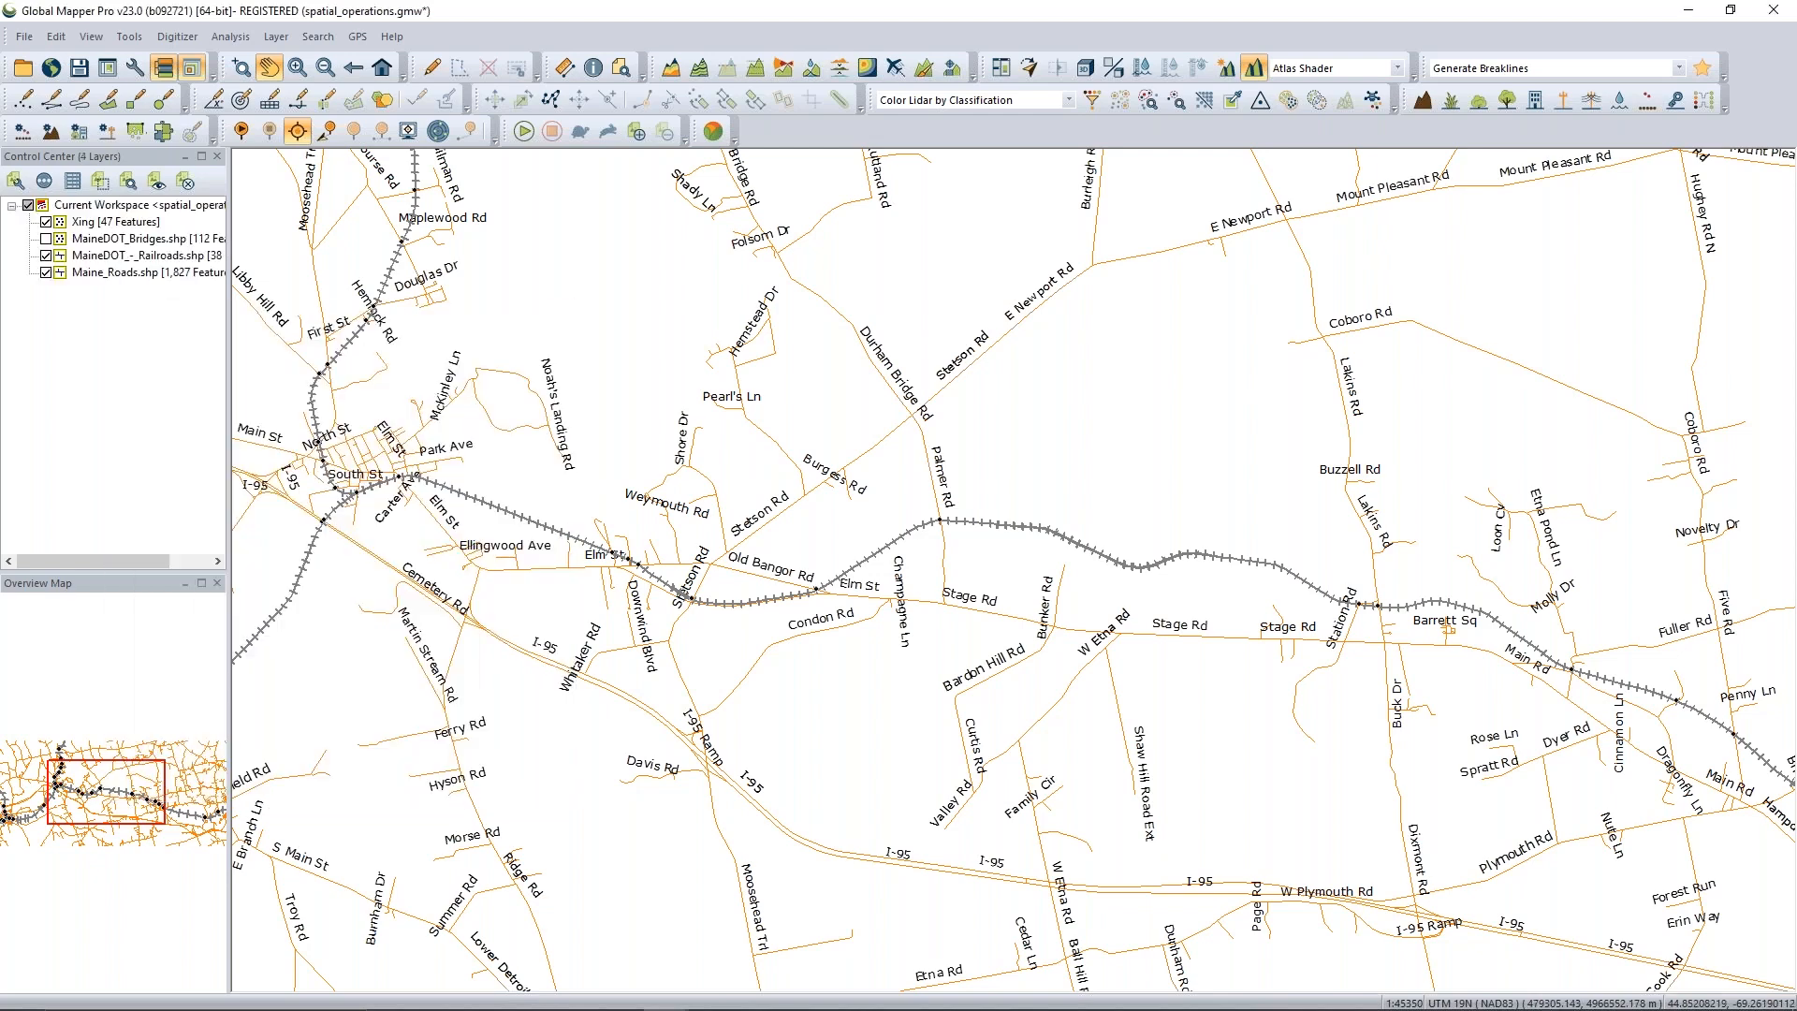
Hide the railroads, show the bridges, and intersect Xing with MaineDOT_Bridges.shp into a new layer named Bridge crossing.
click(45, 255)
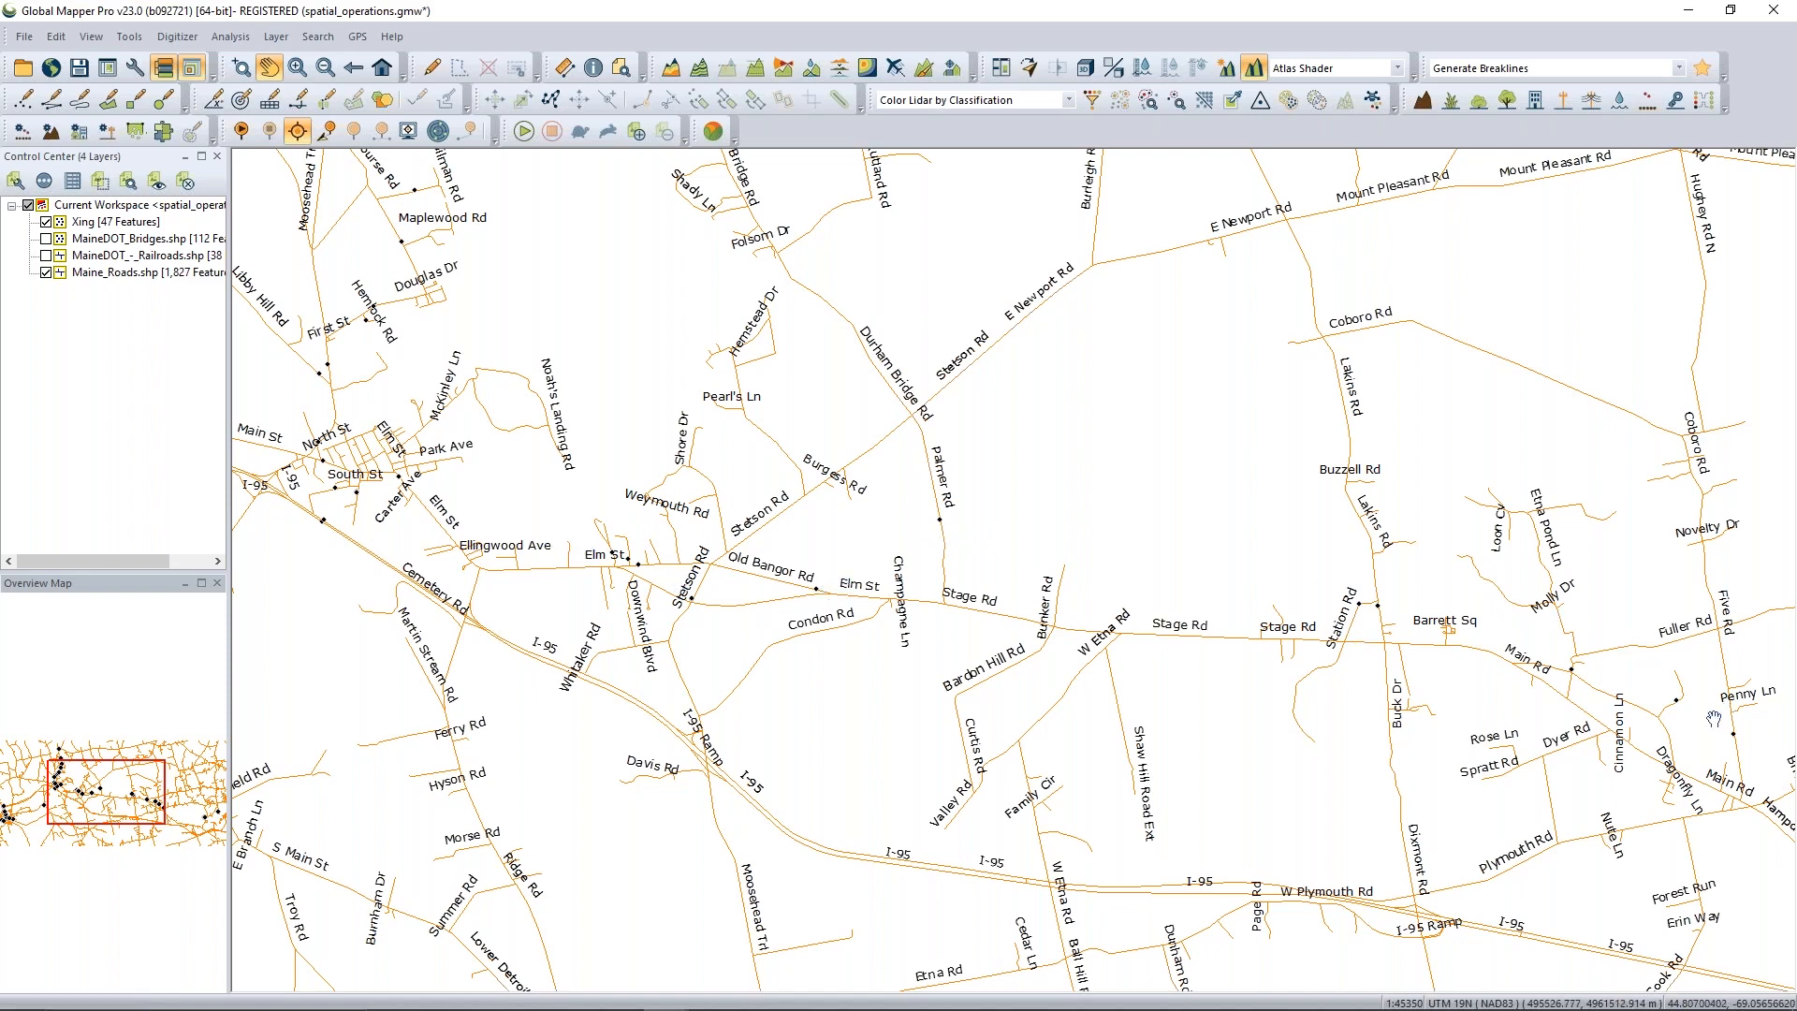
click(46, 239)
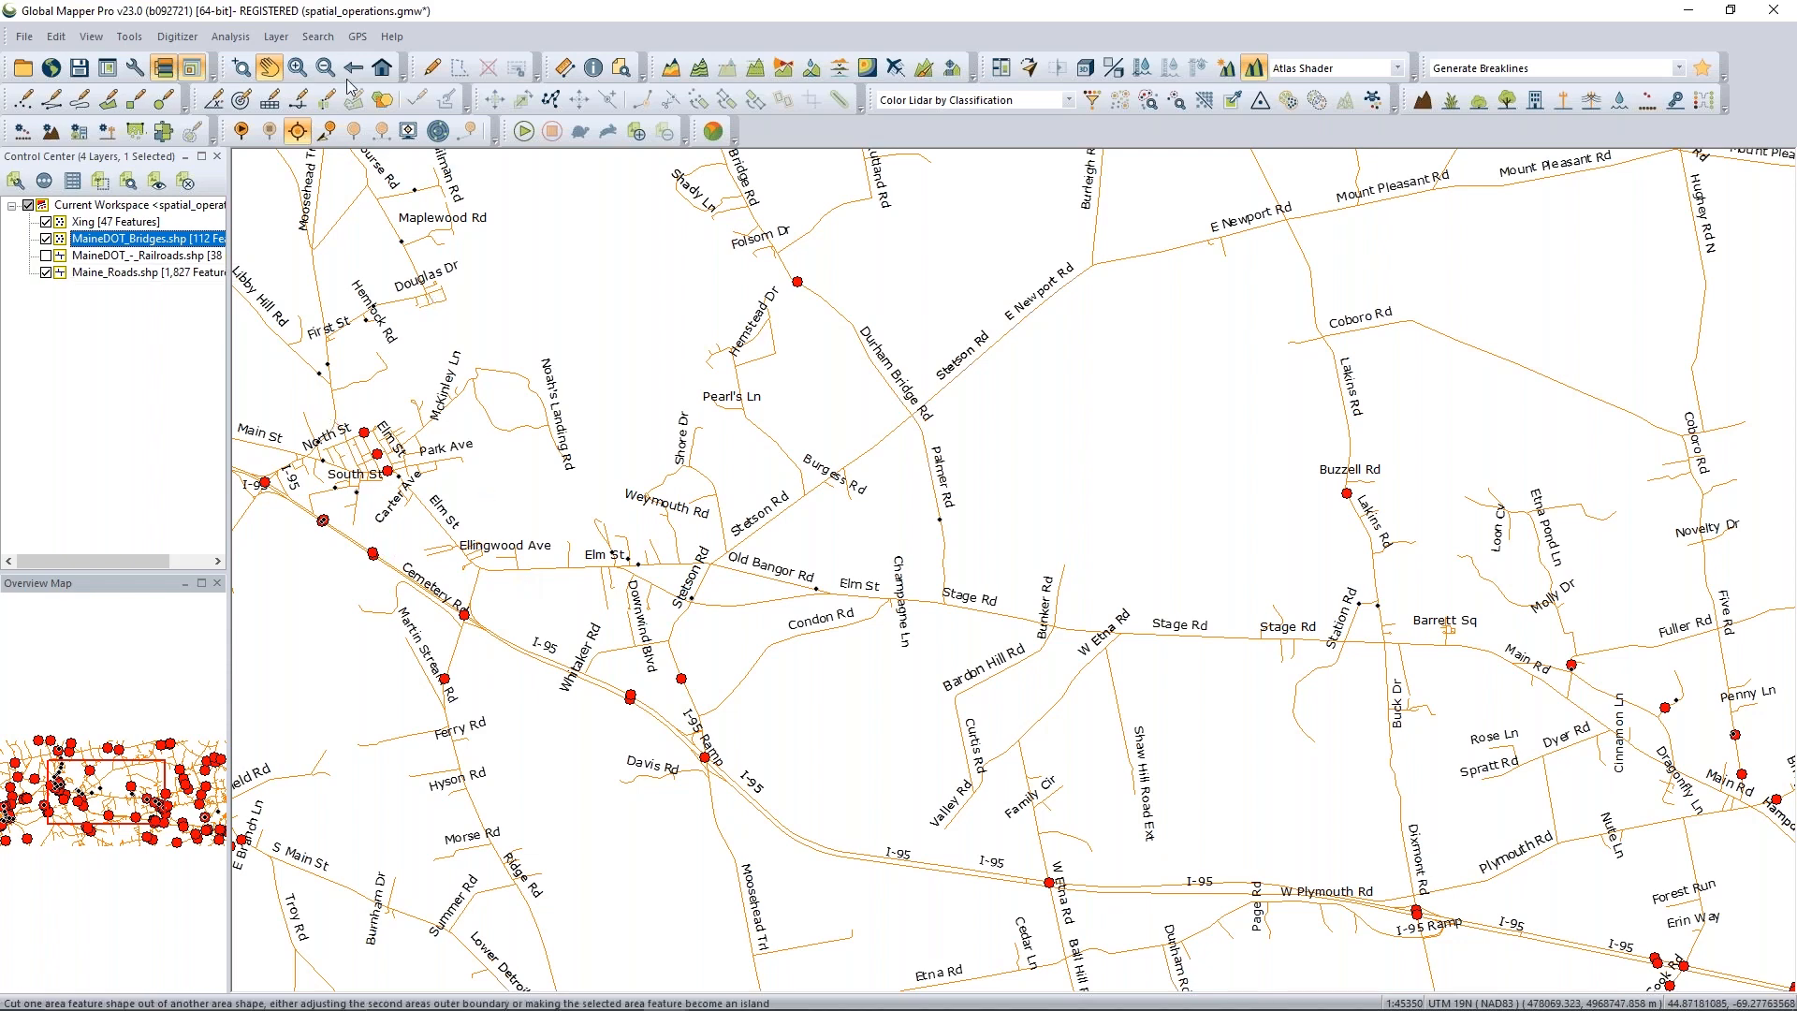
click(406, 126)
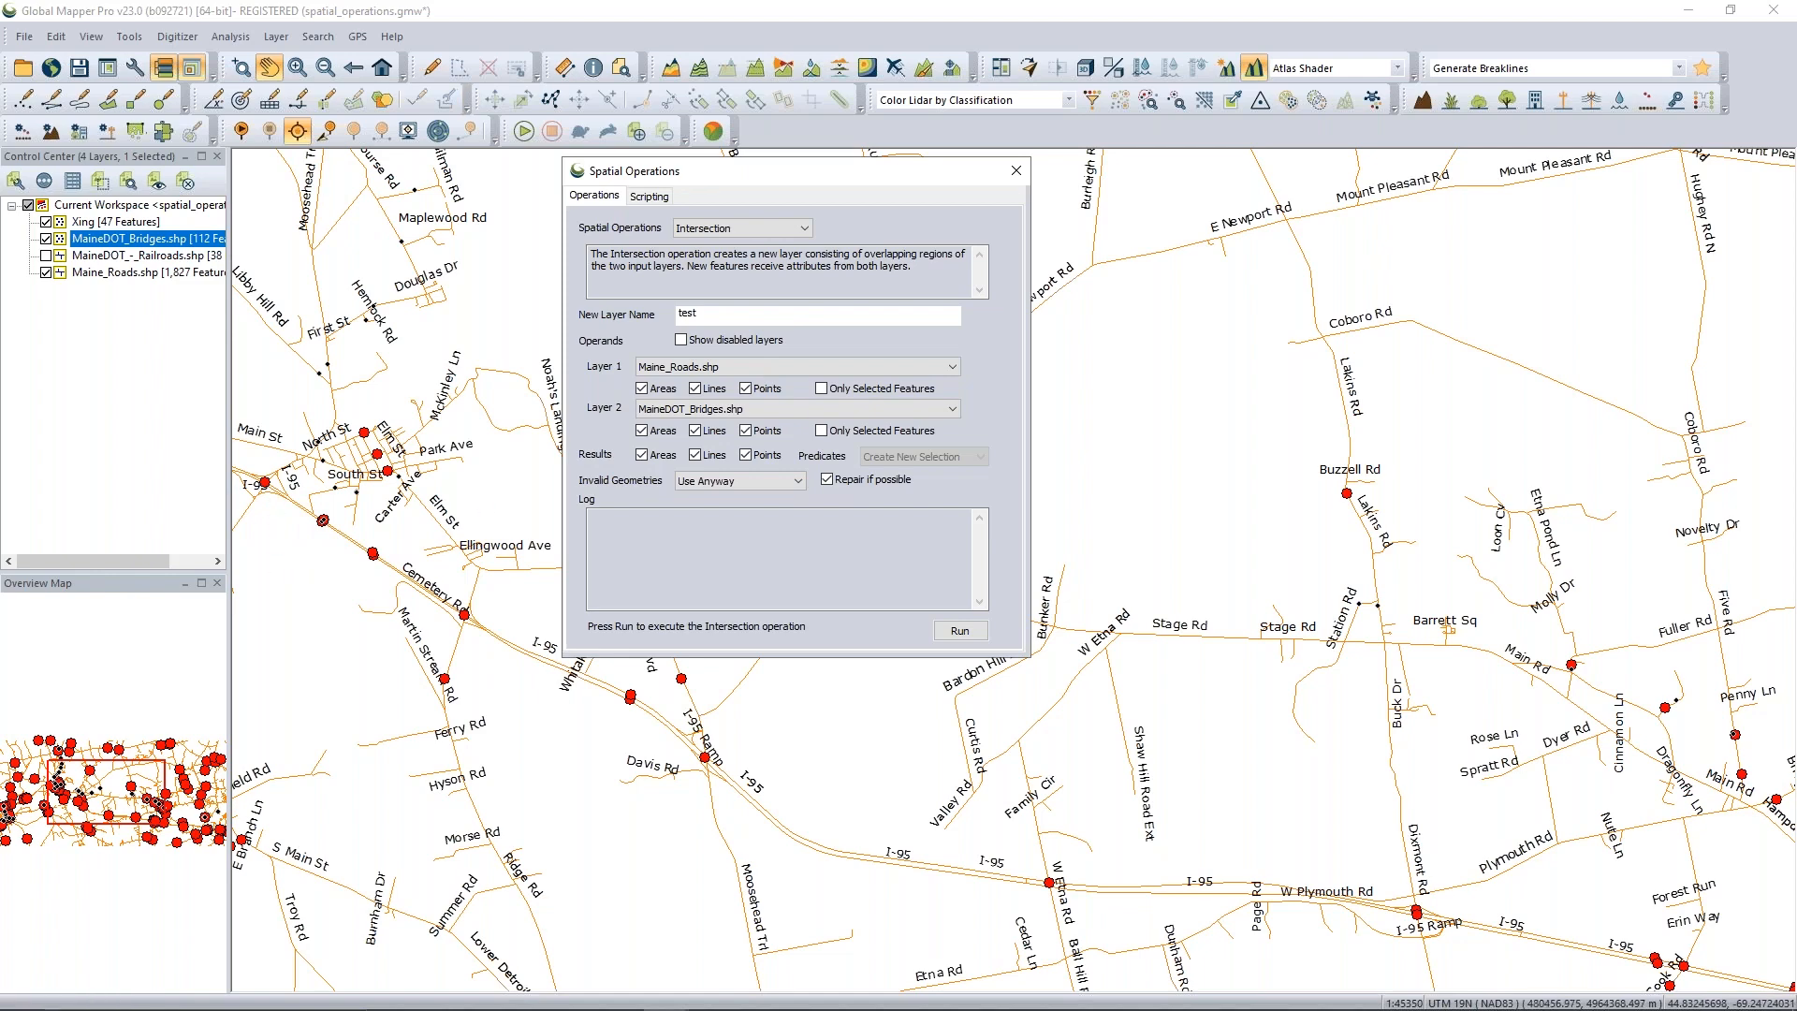
double_click(688, 313)
text(Bridge crossing)
click(719, 369)
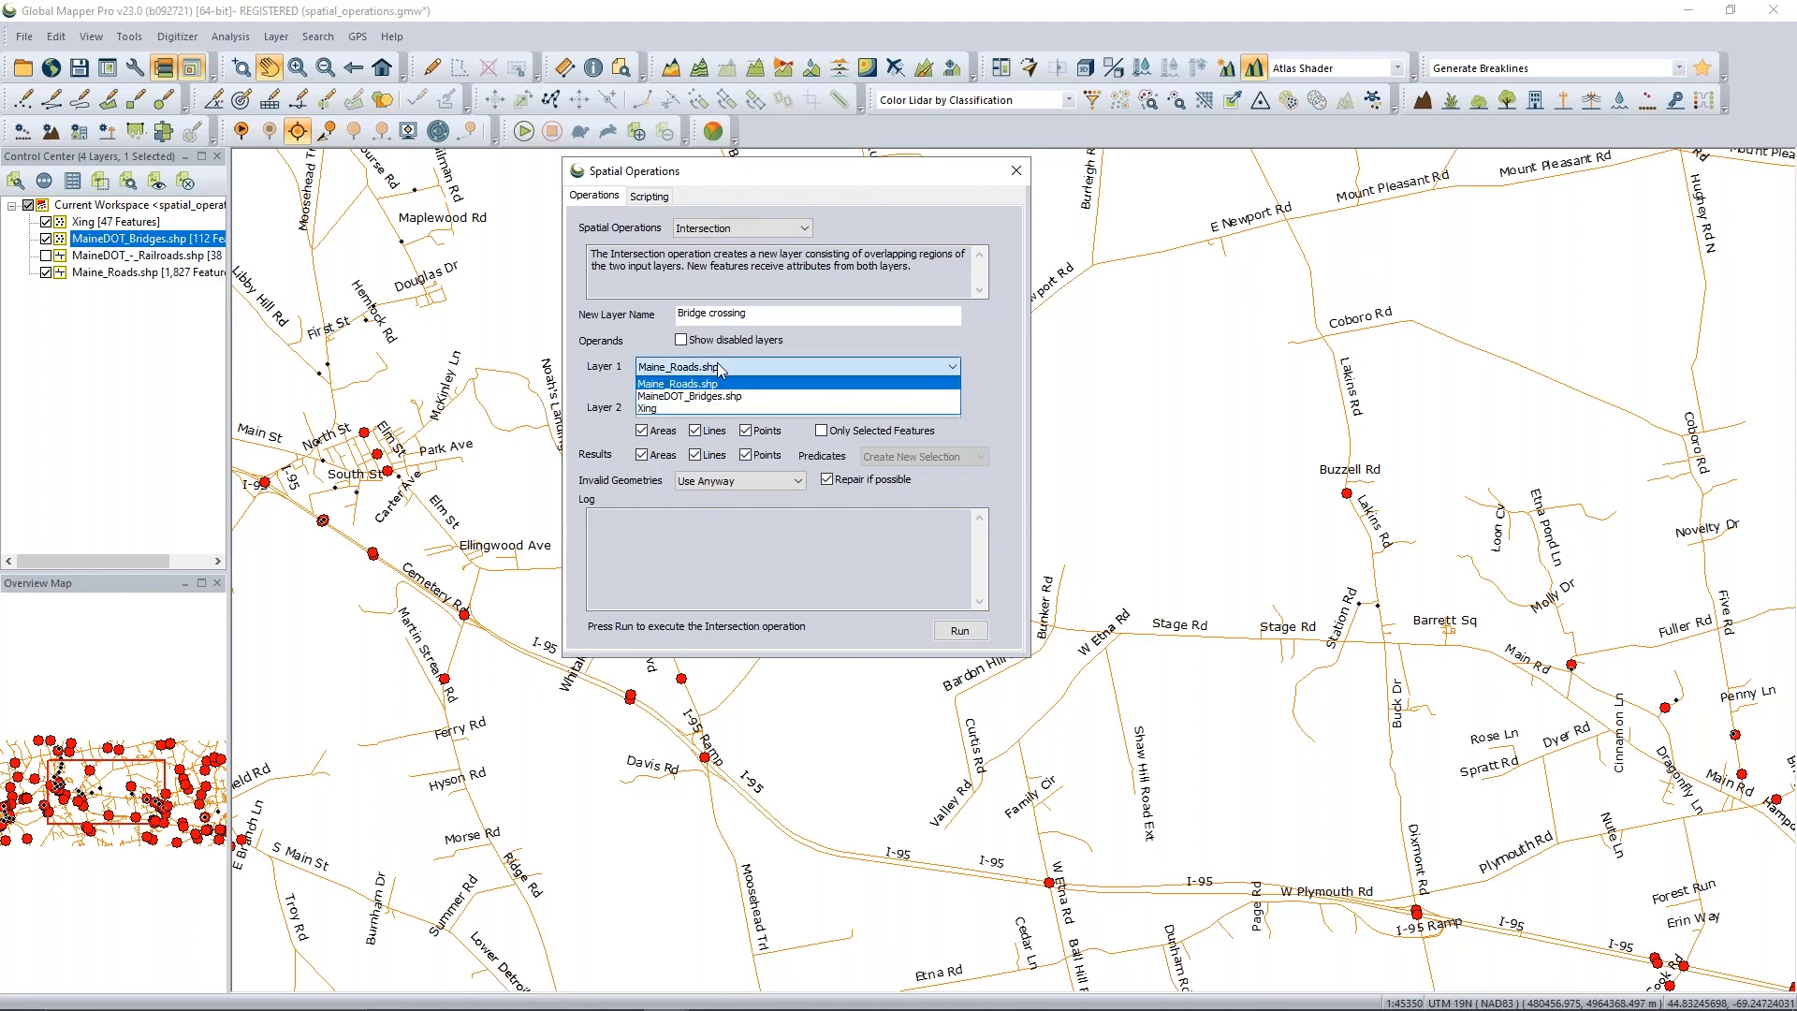
click(704, 399)
click(698, 412)
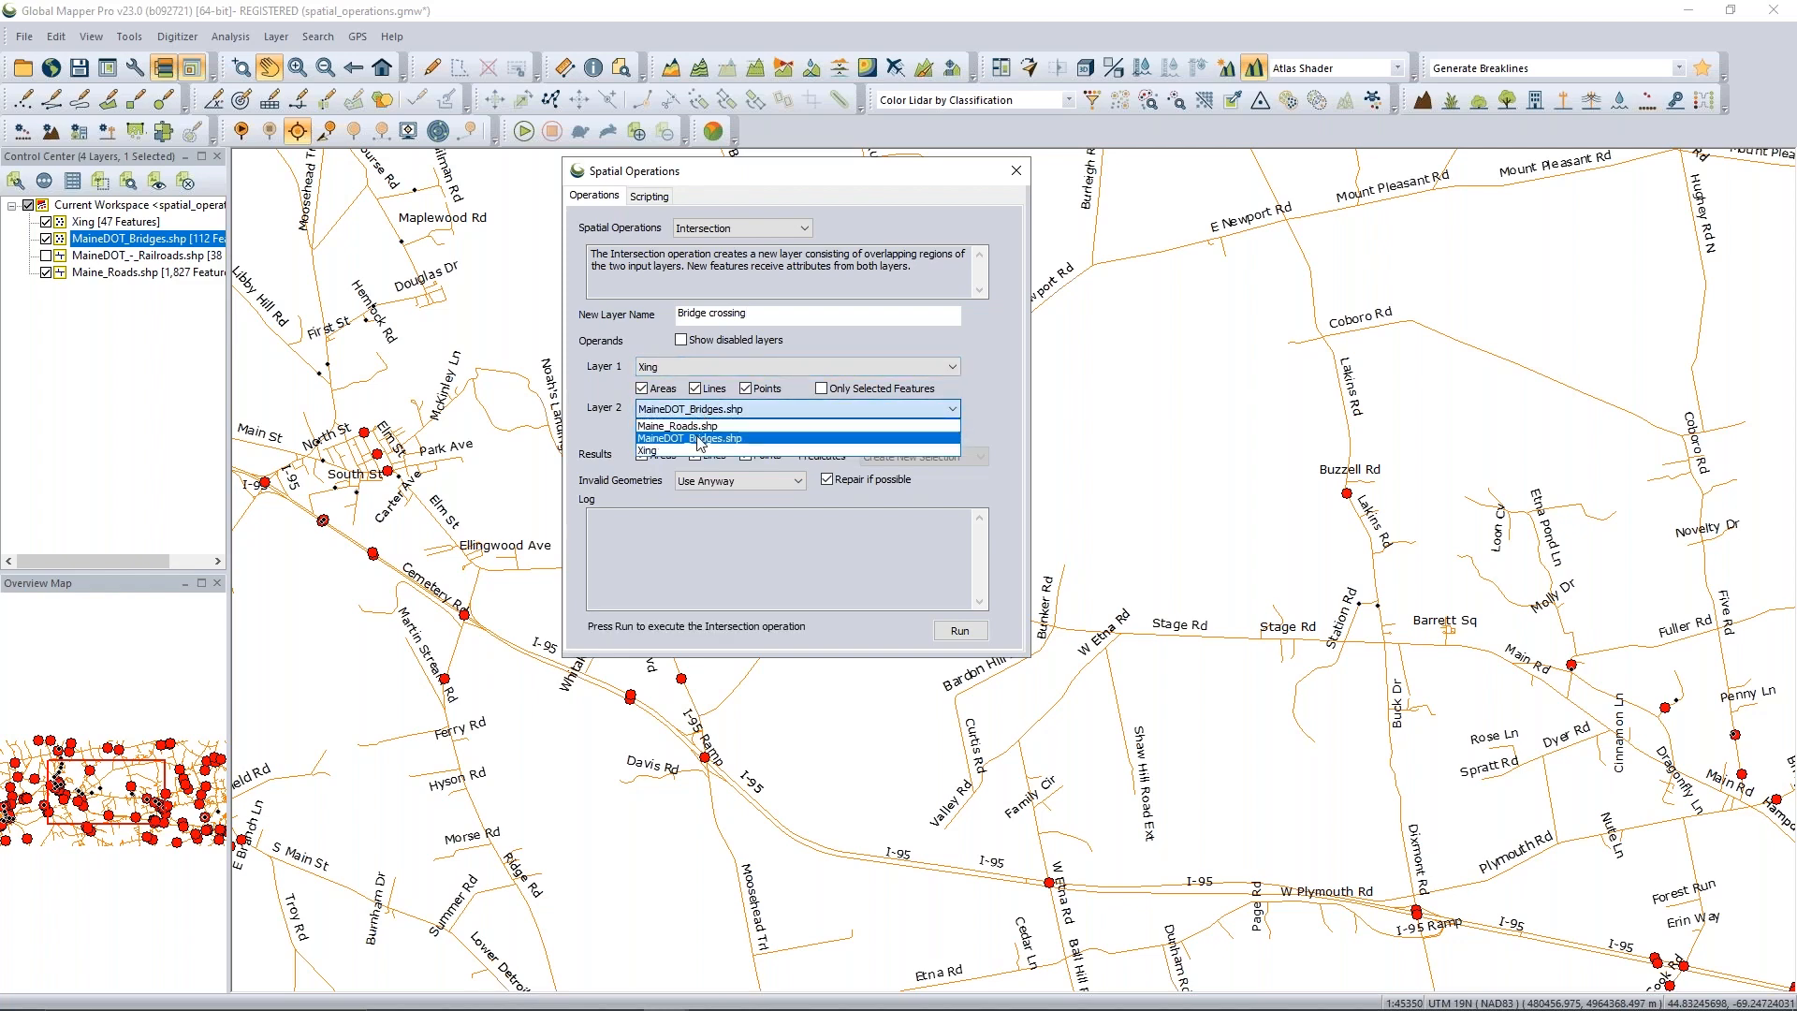
click(697, 439)
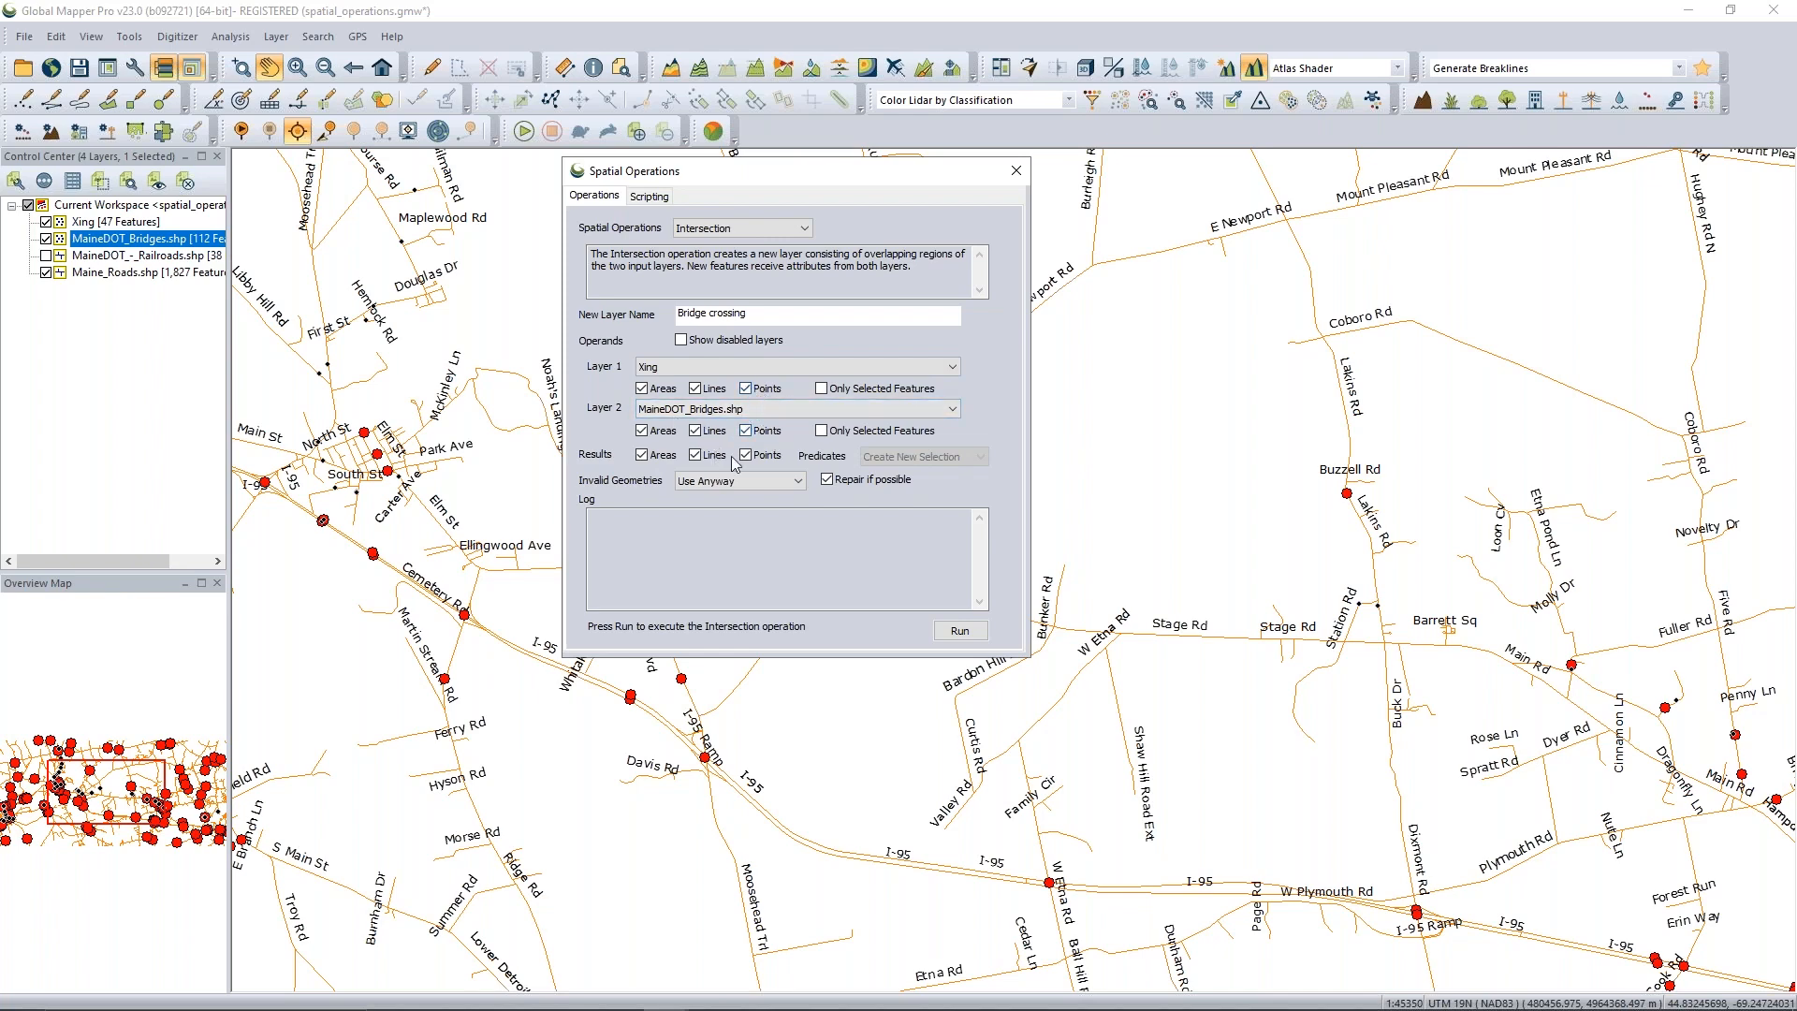
click(827, 479)
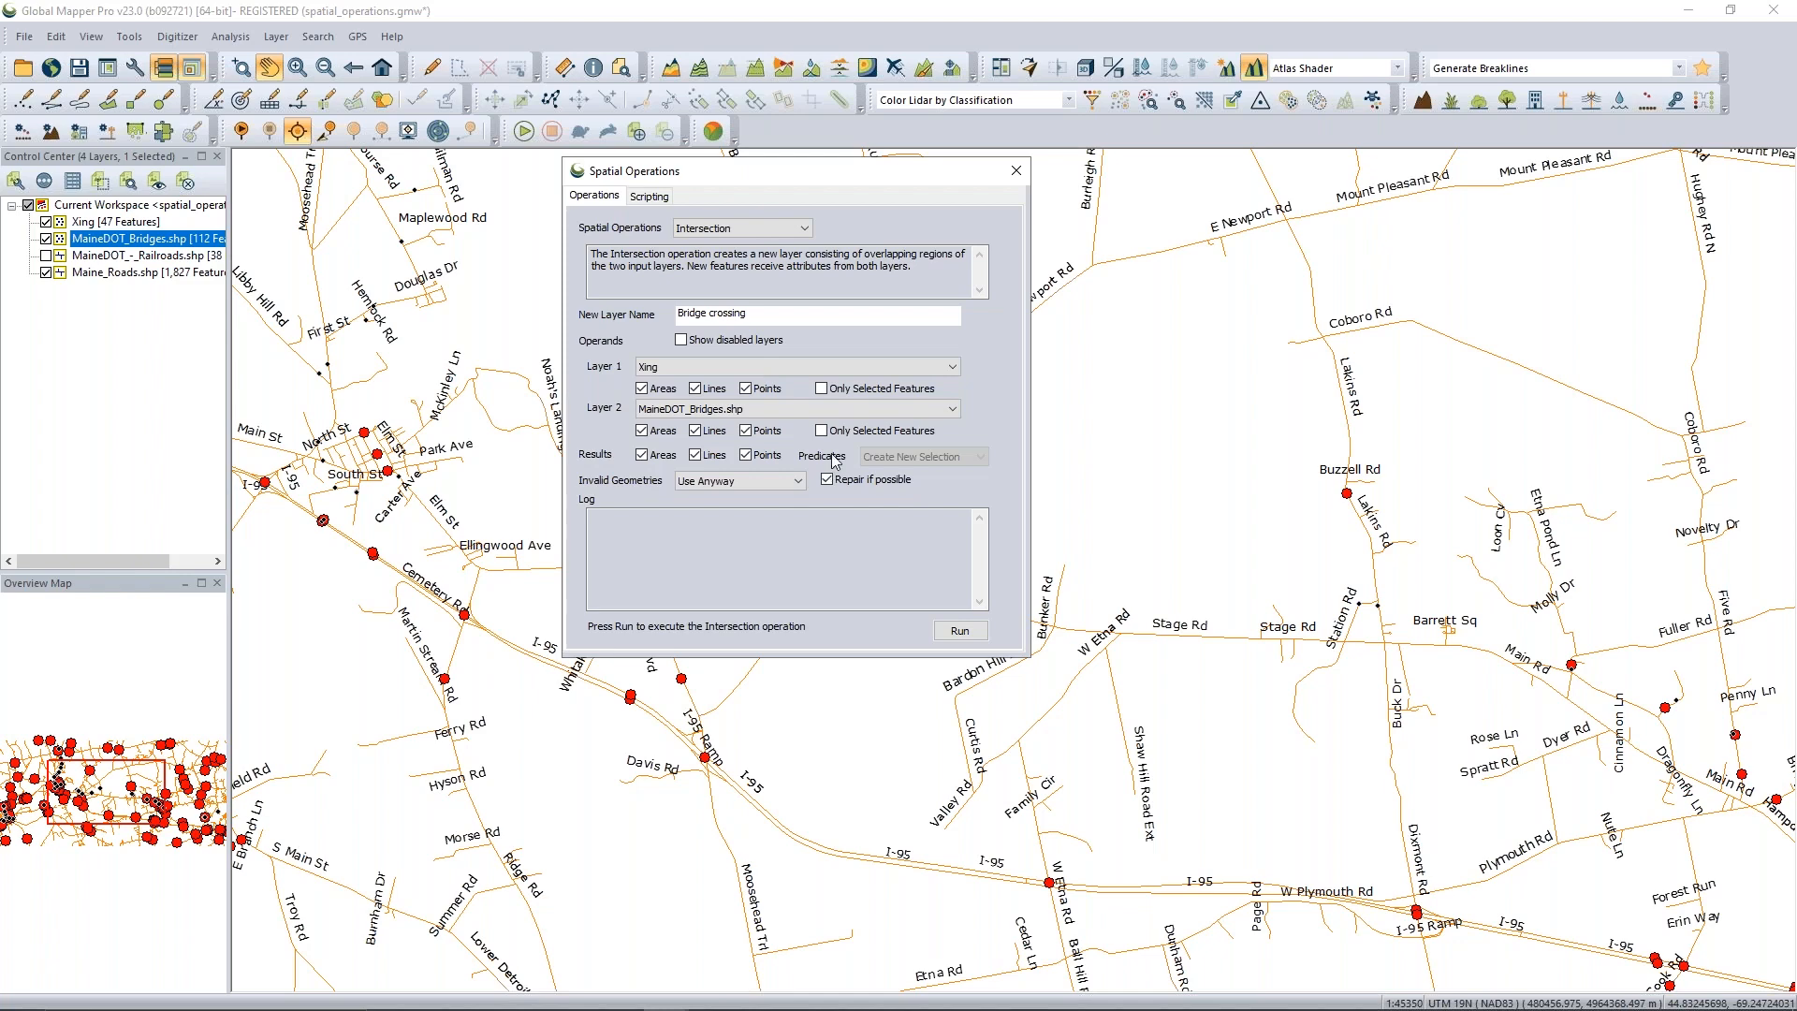
click(974, 636)
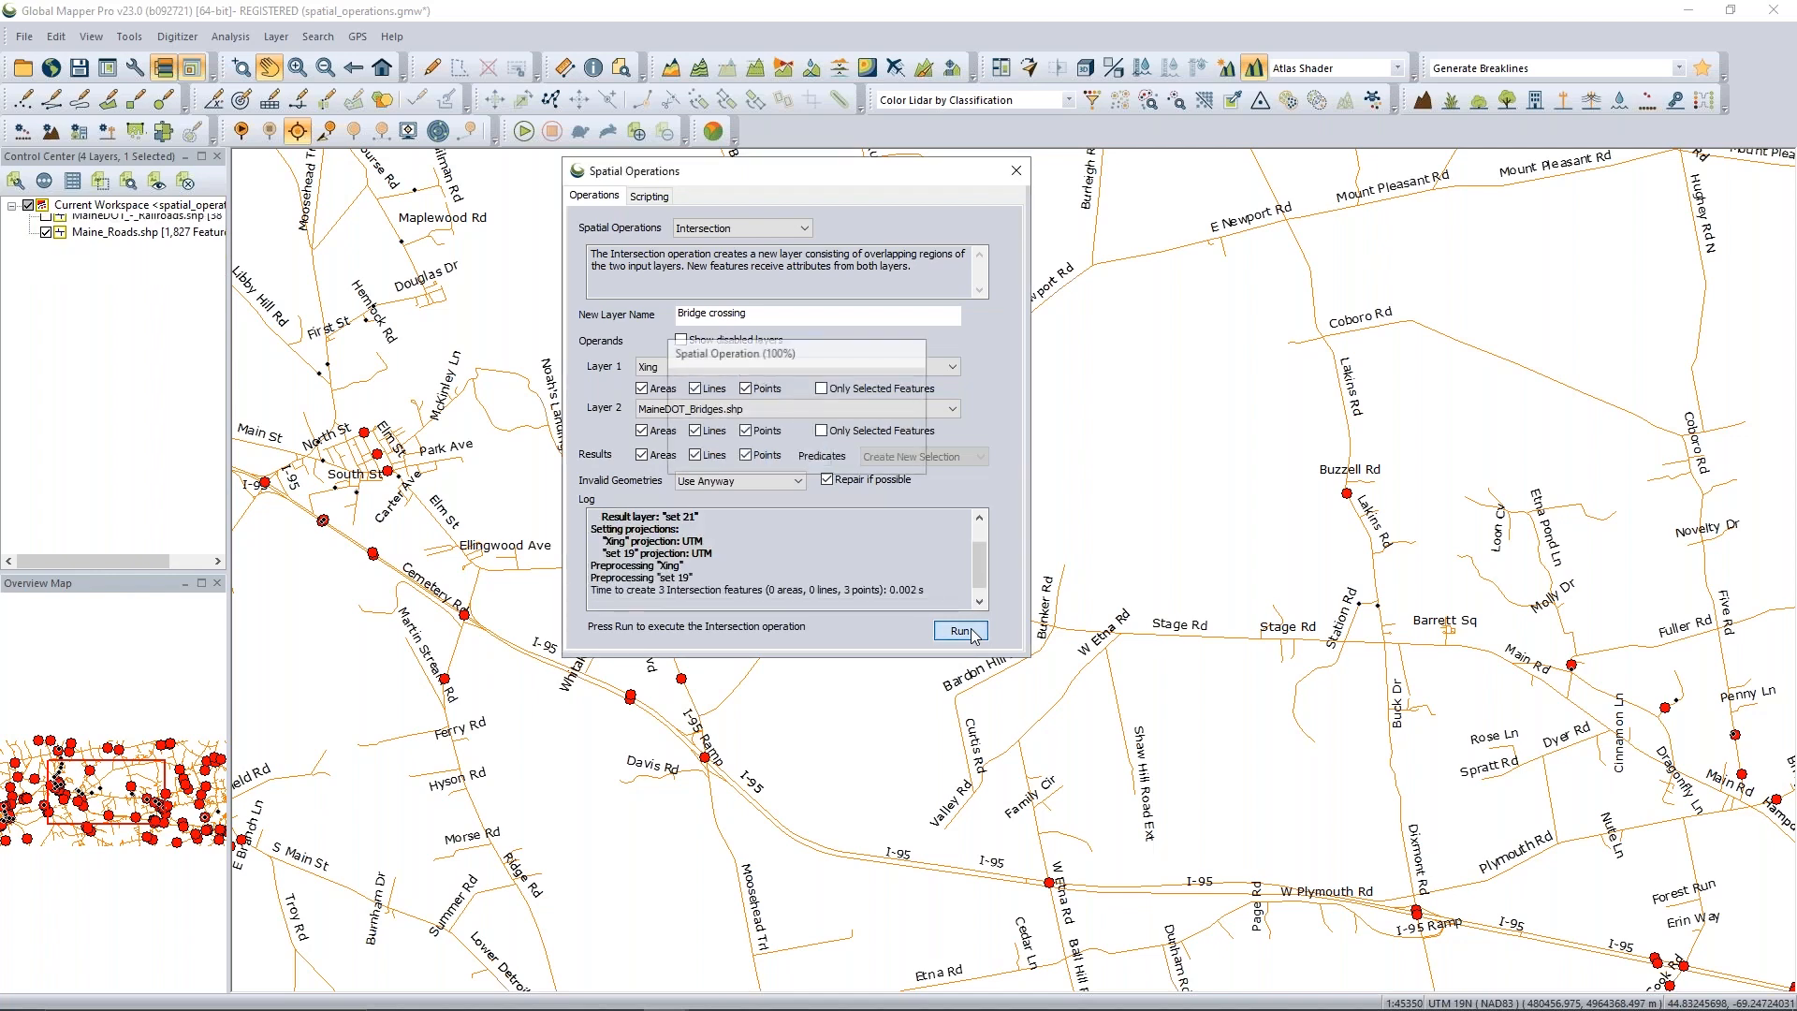
click(1020, 170)
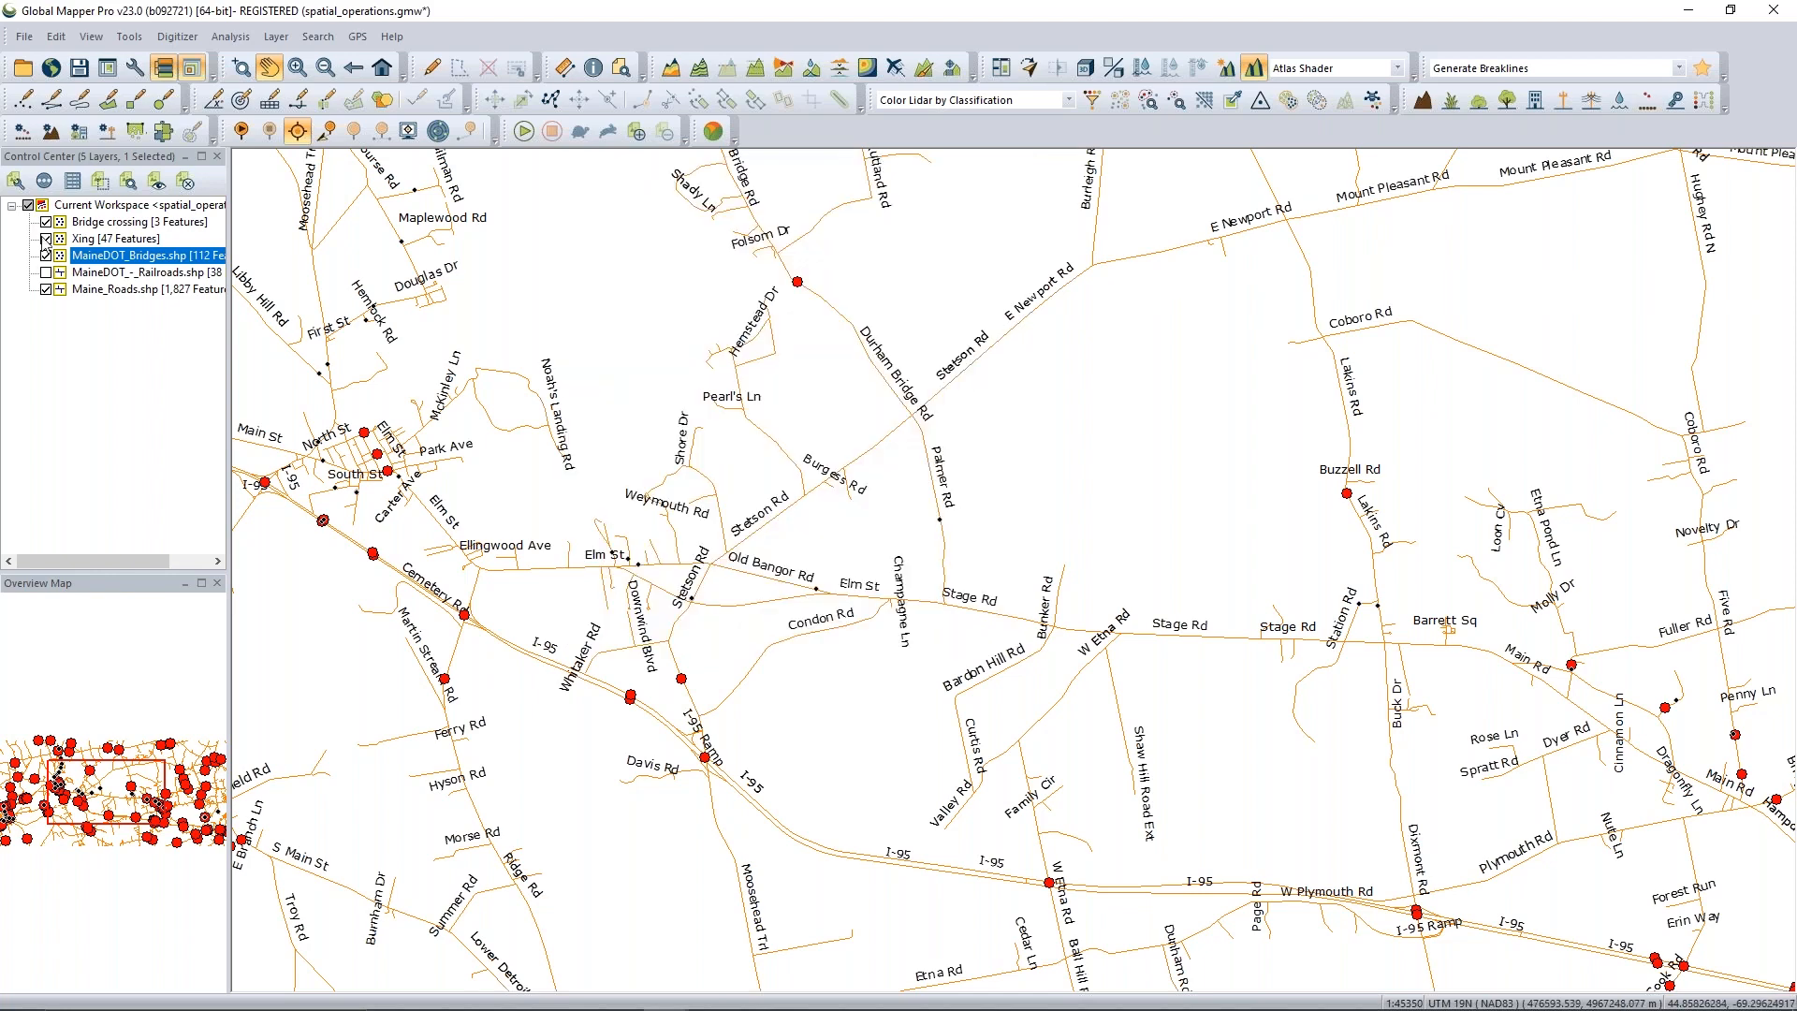
Hide the Xing and MaineDOT_Bridges.shp layers and inspect the Bridge crossing points against the roads around I-95.
click(44, 255)
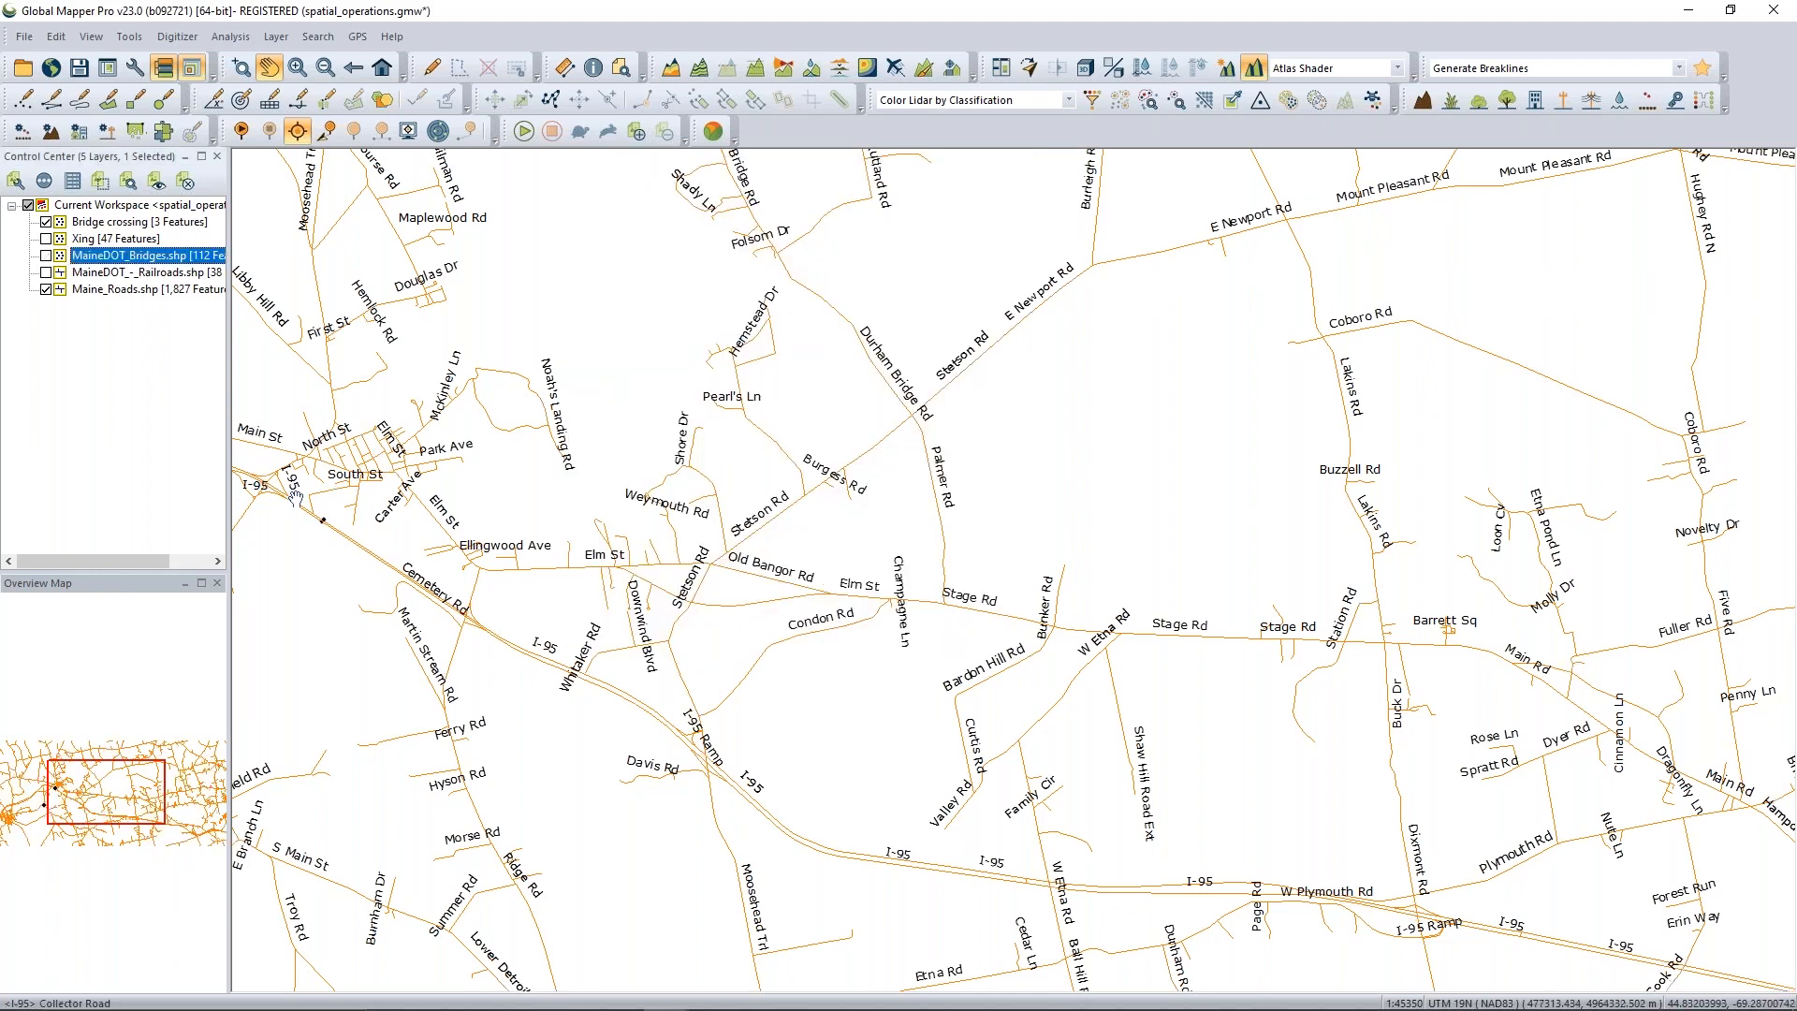
scroll(289, 508, up, 5)
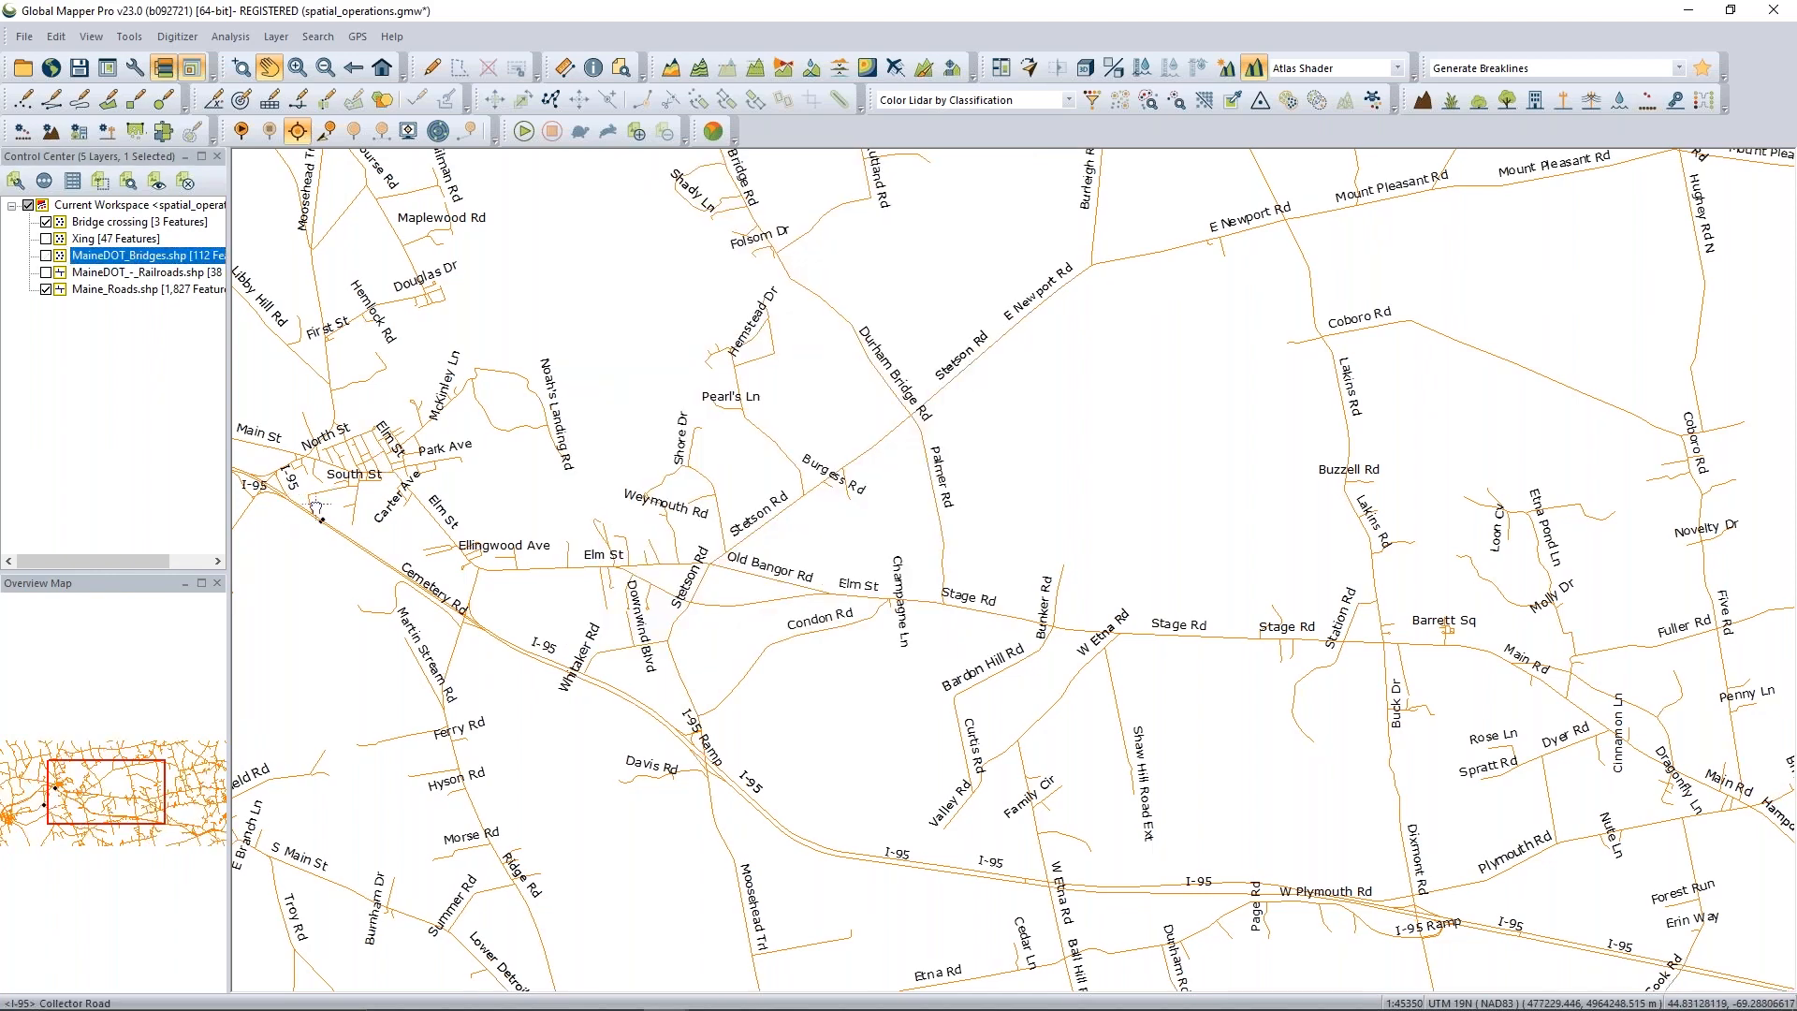
click(45, 289)
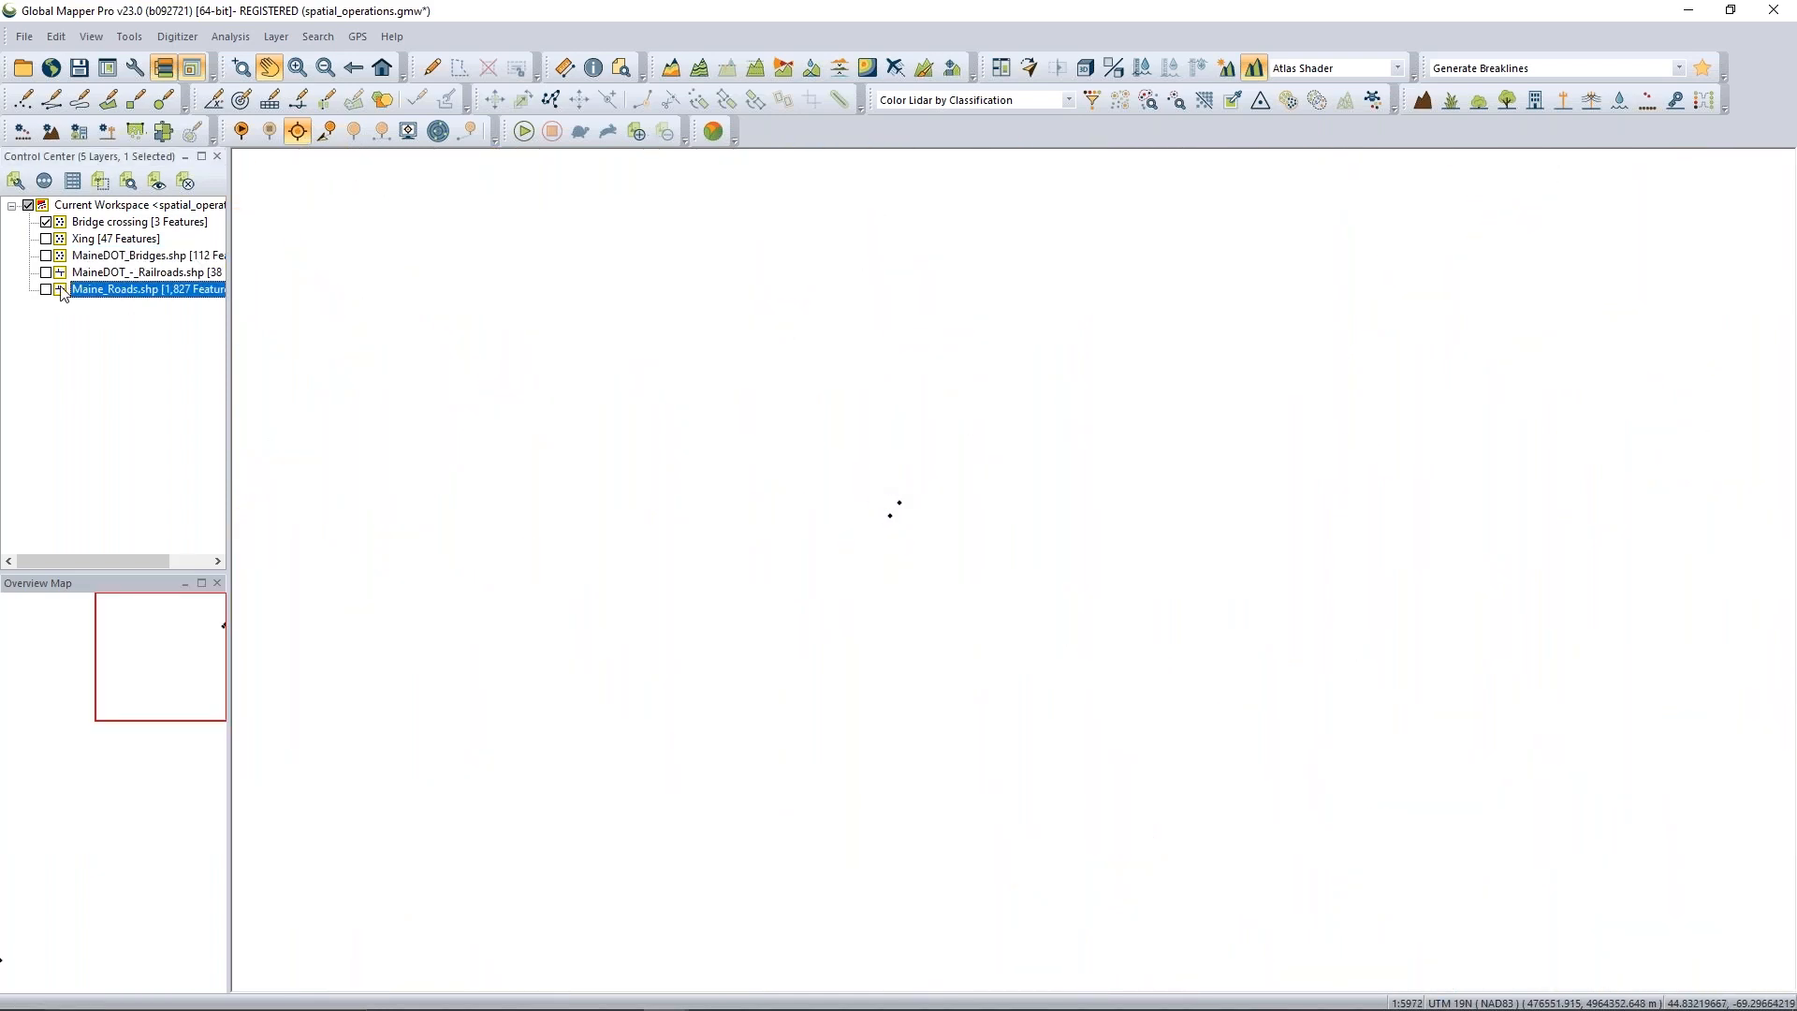
key(space)
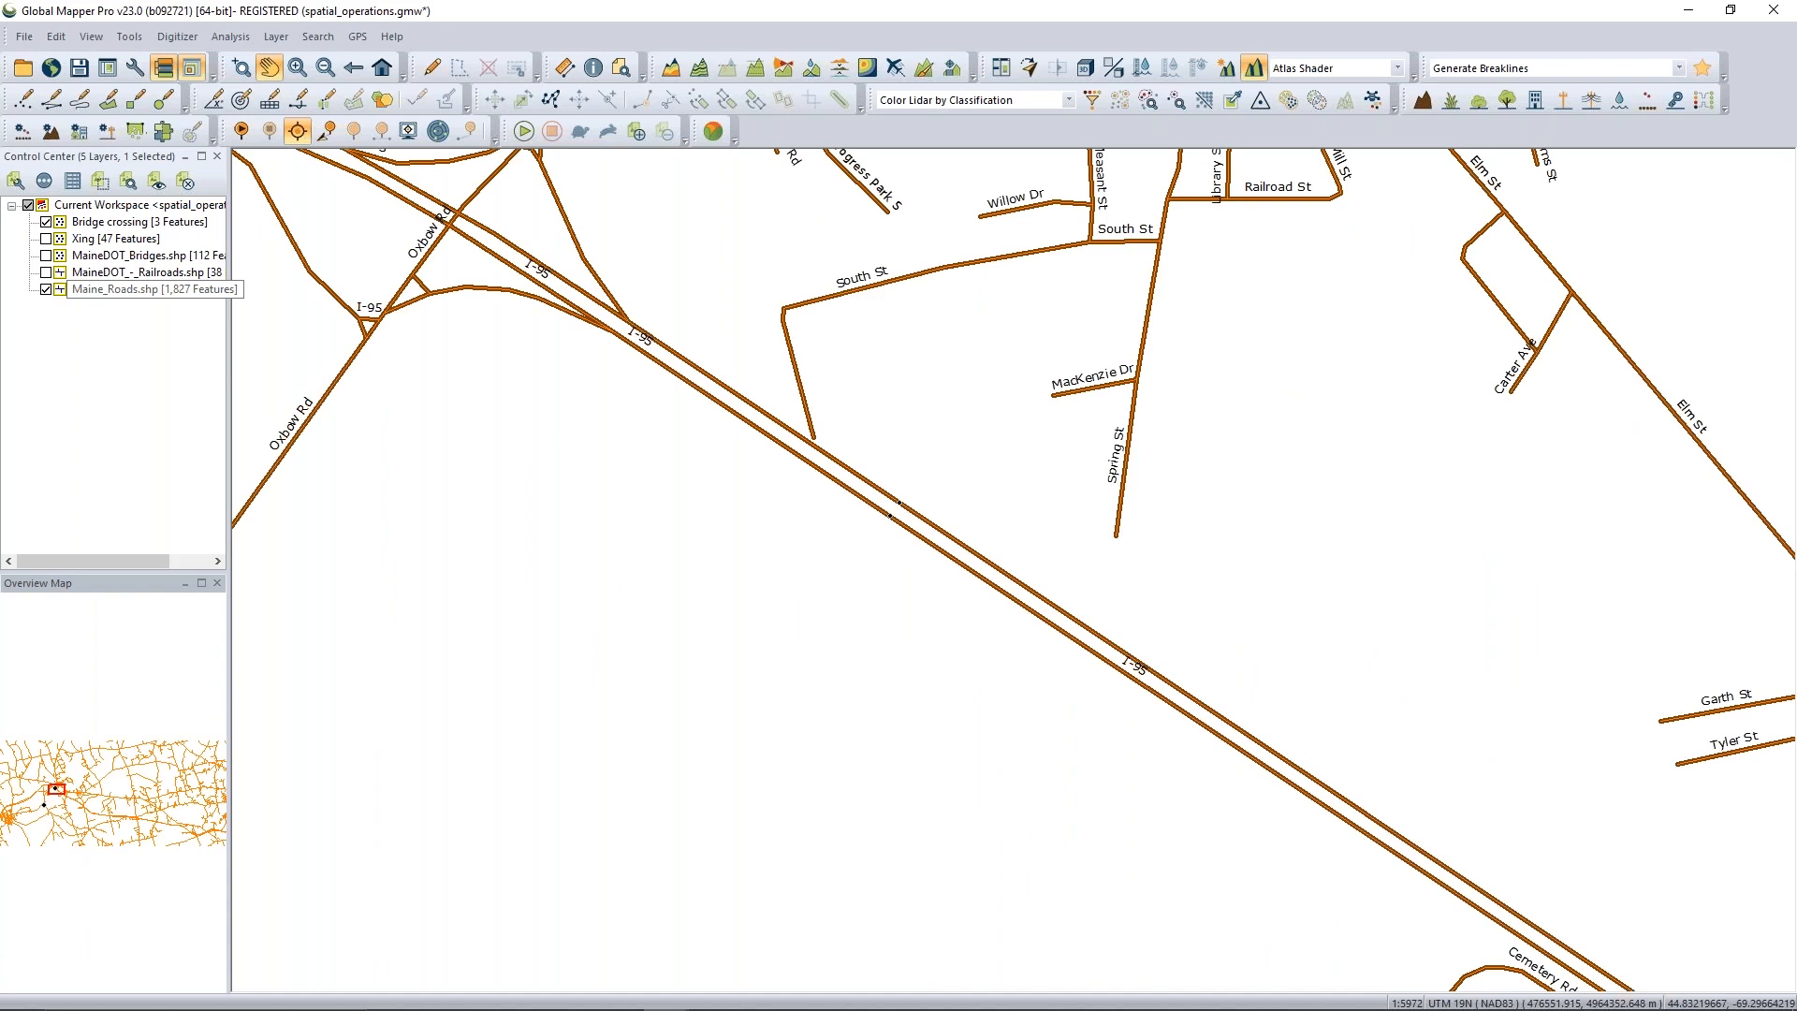
key(space)
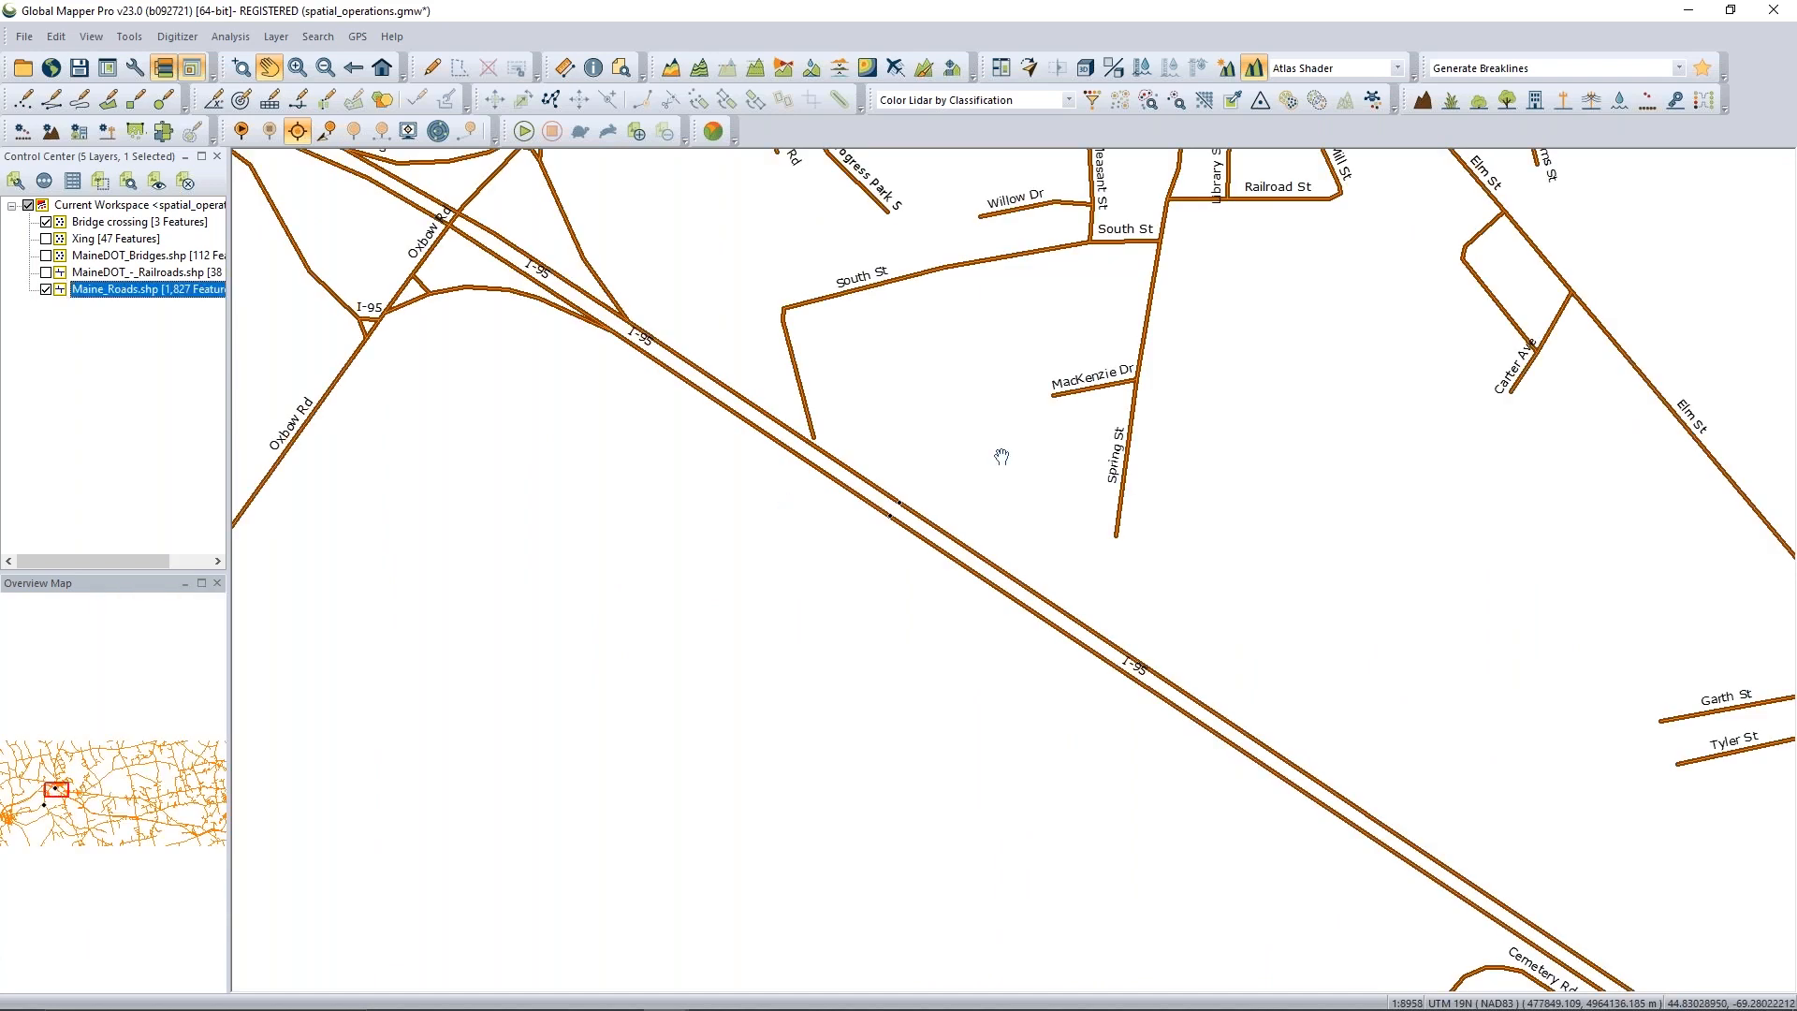
scroll(1002, 457, down, 1)
scroll(1002, 457, down, 2)
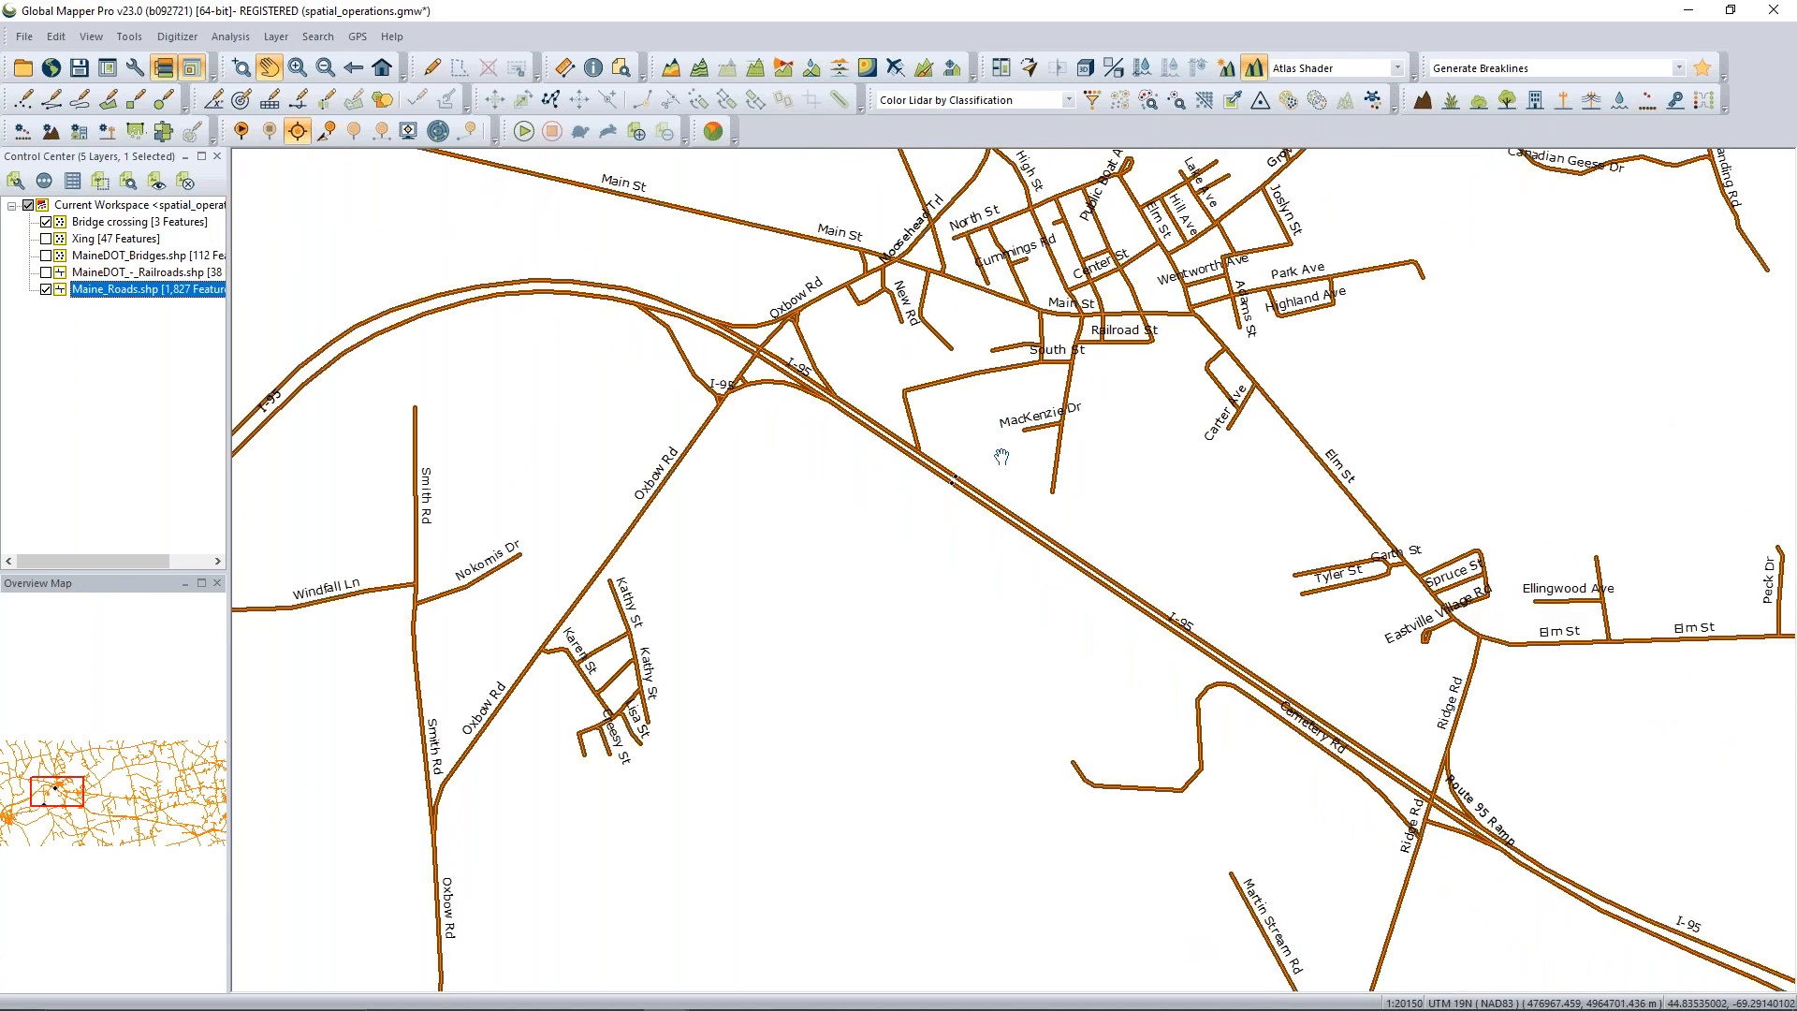
scroll(1002, 456, down, 1)
scroll(904, 485, down, 1)
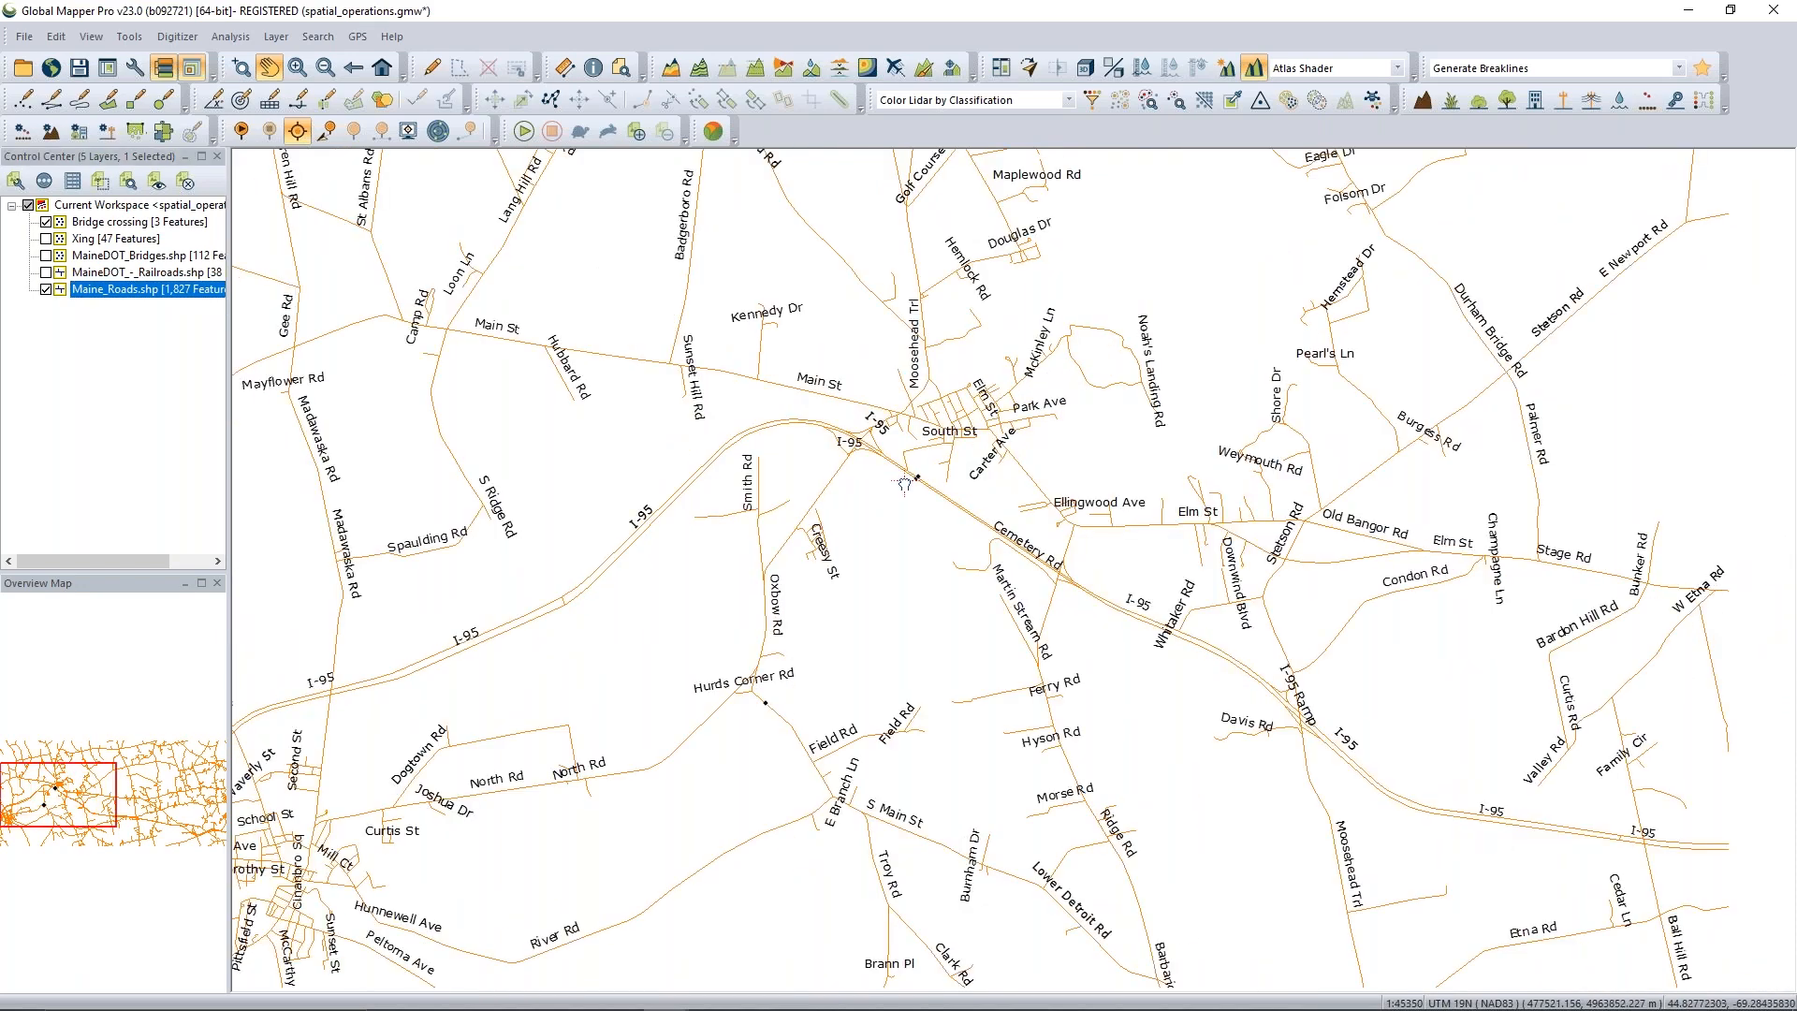
drag(905, 485, 833, 468)
Reopen Spatial Operations and review its scripting options, including the script and the list of insertable operations.
click(382, 99)
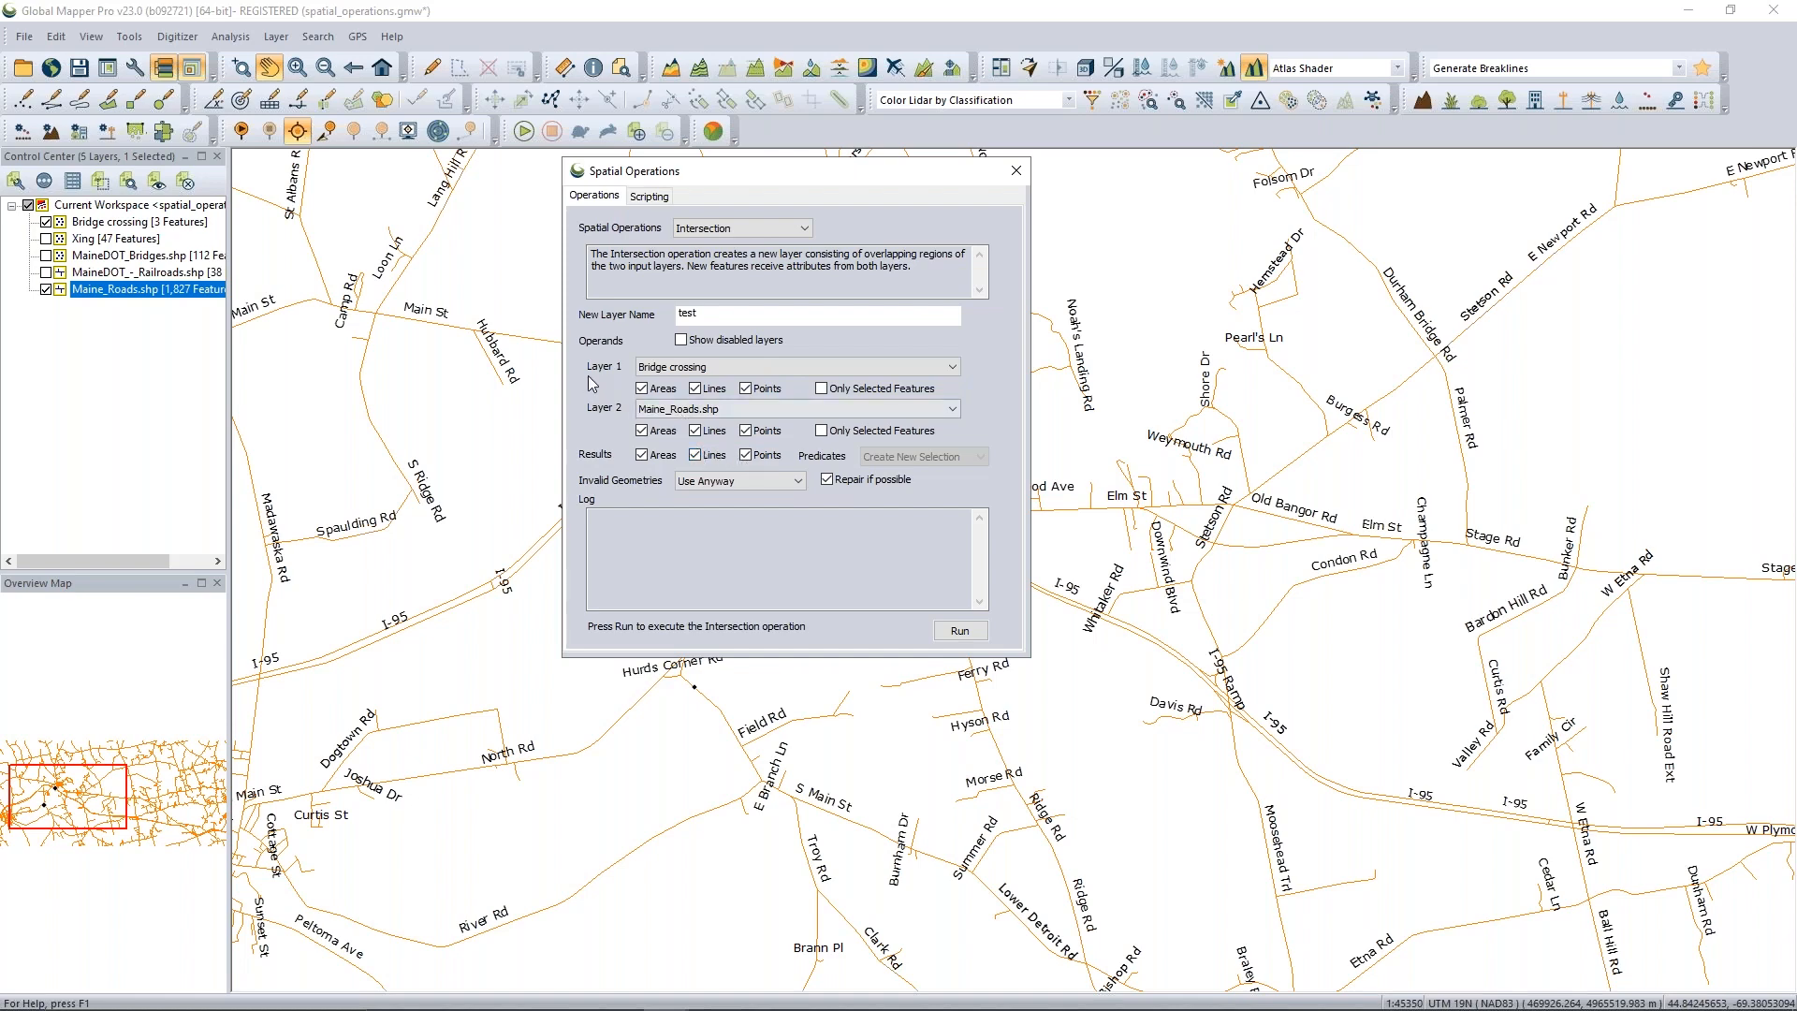
click(655, 202)
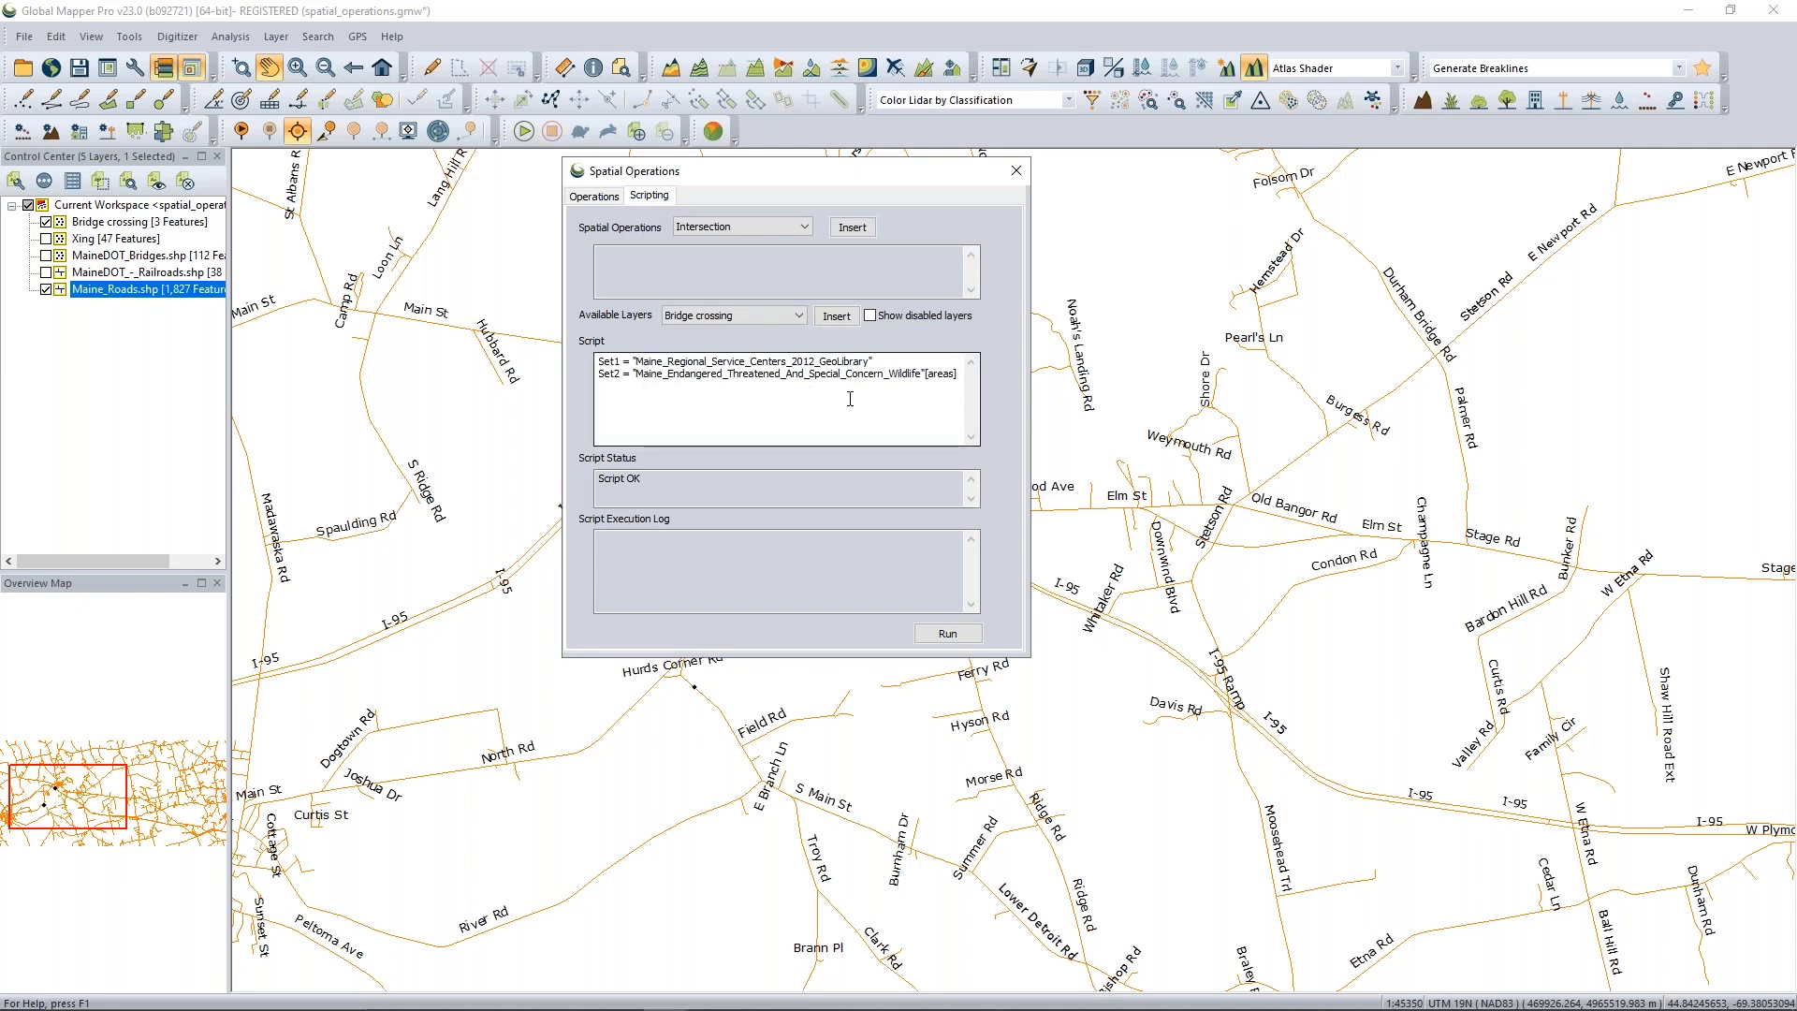
click(741, 232)
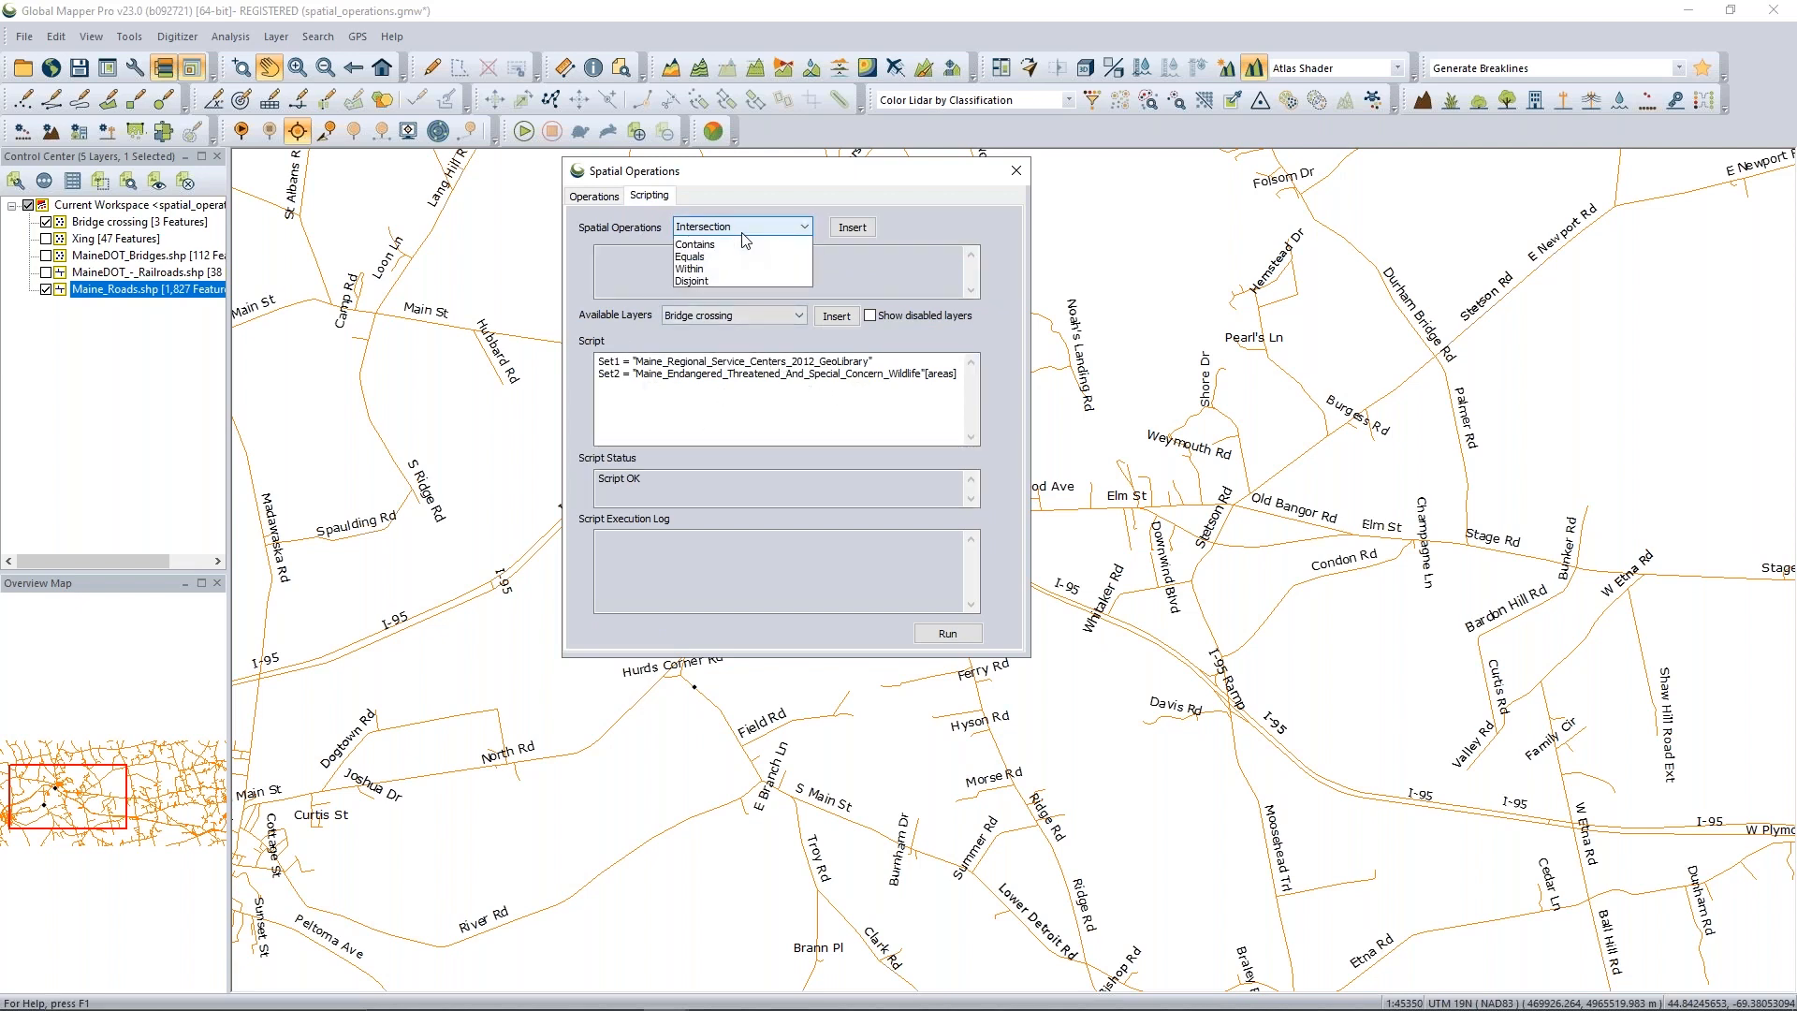
click(743, 240)
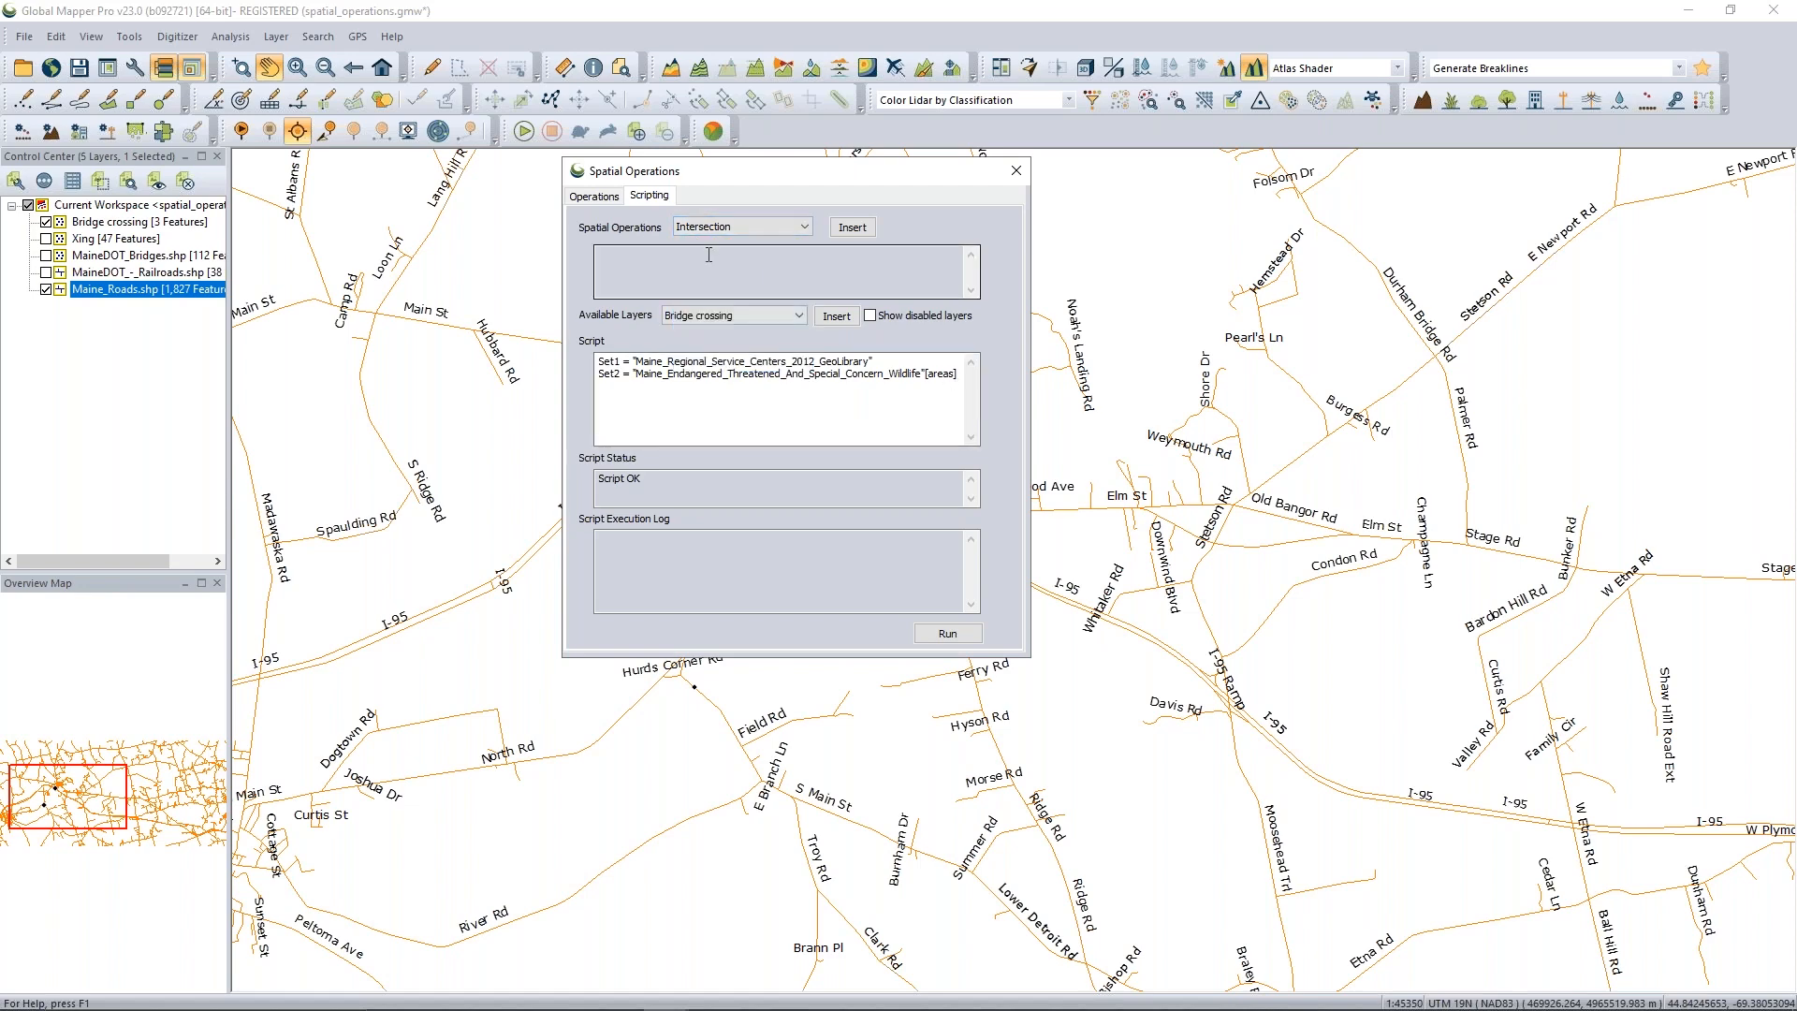
click(581, 199)
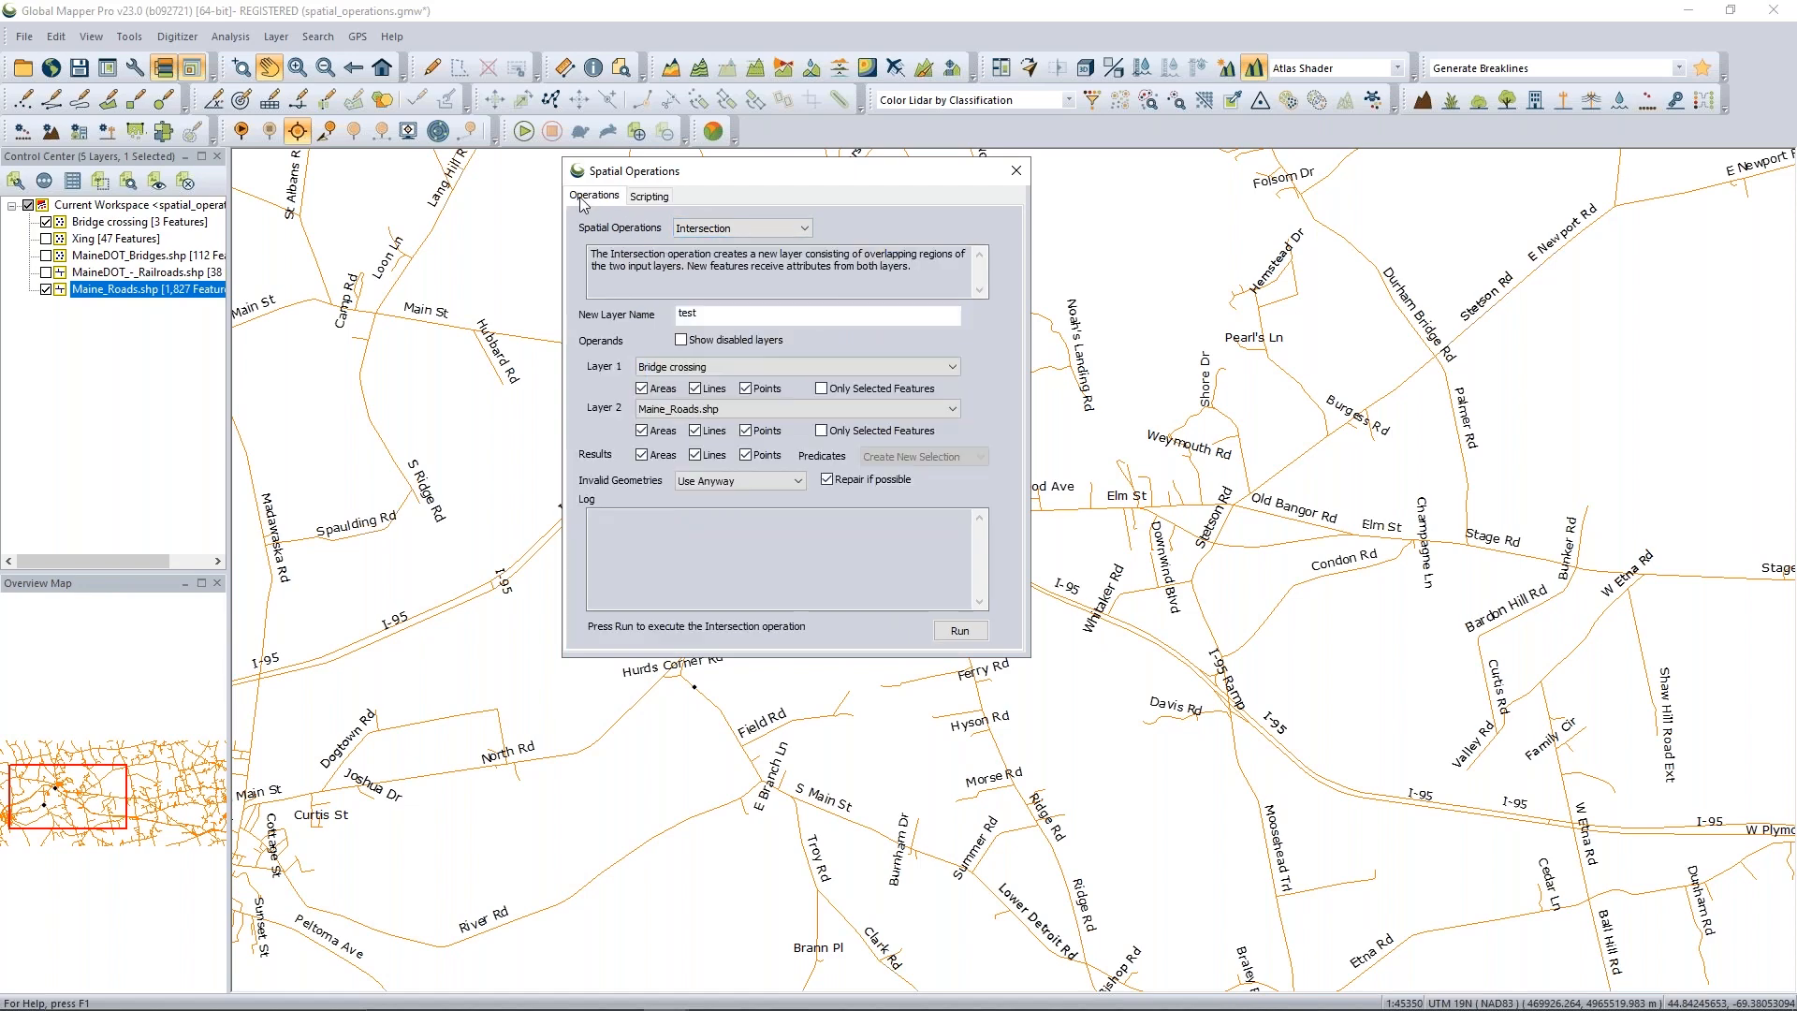
Change the spatial operation for the Bridge crossing and Maine_Roads.shp layers to the Intersects predicate.
click(746, 389)
click(758, 233)
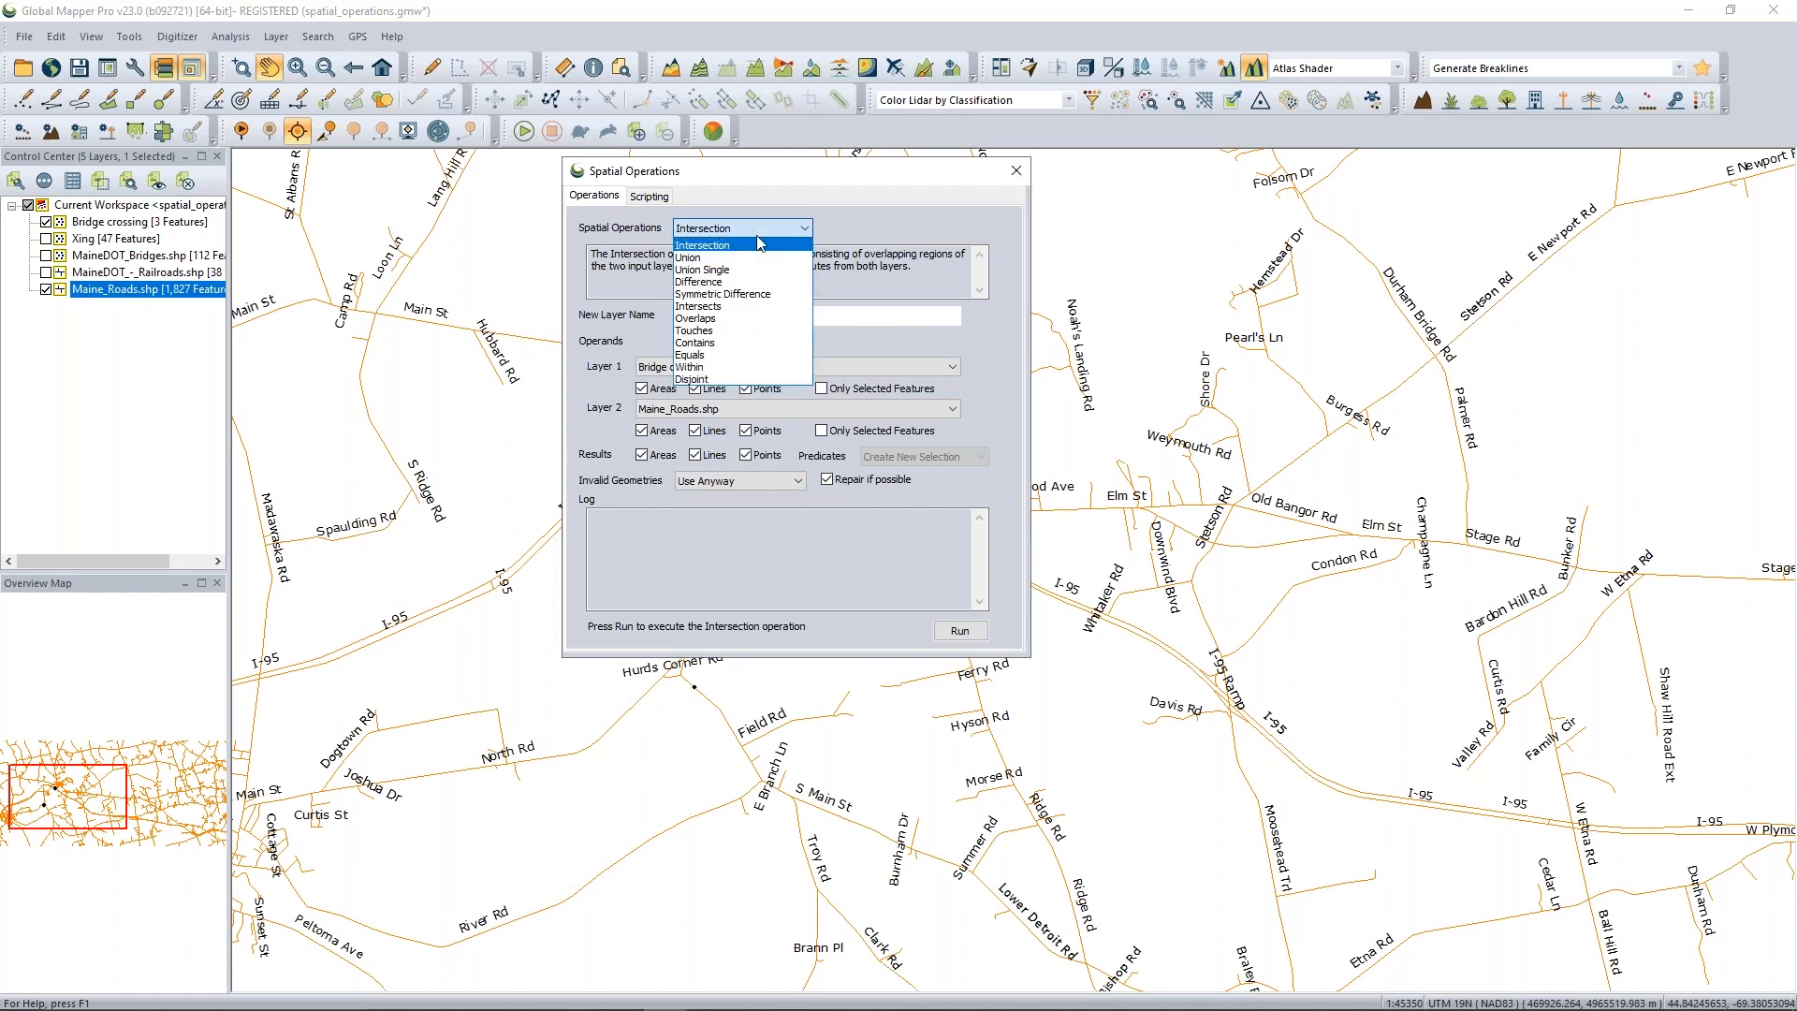
click(739, 307)
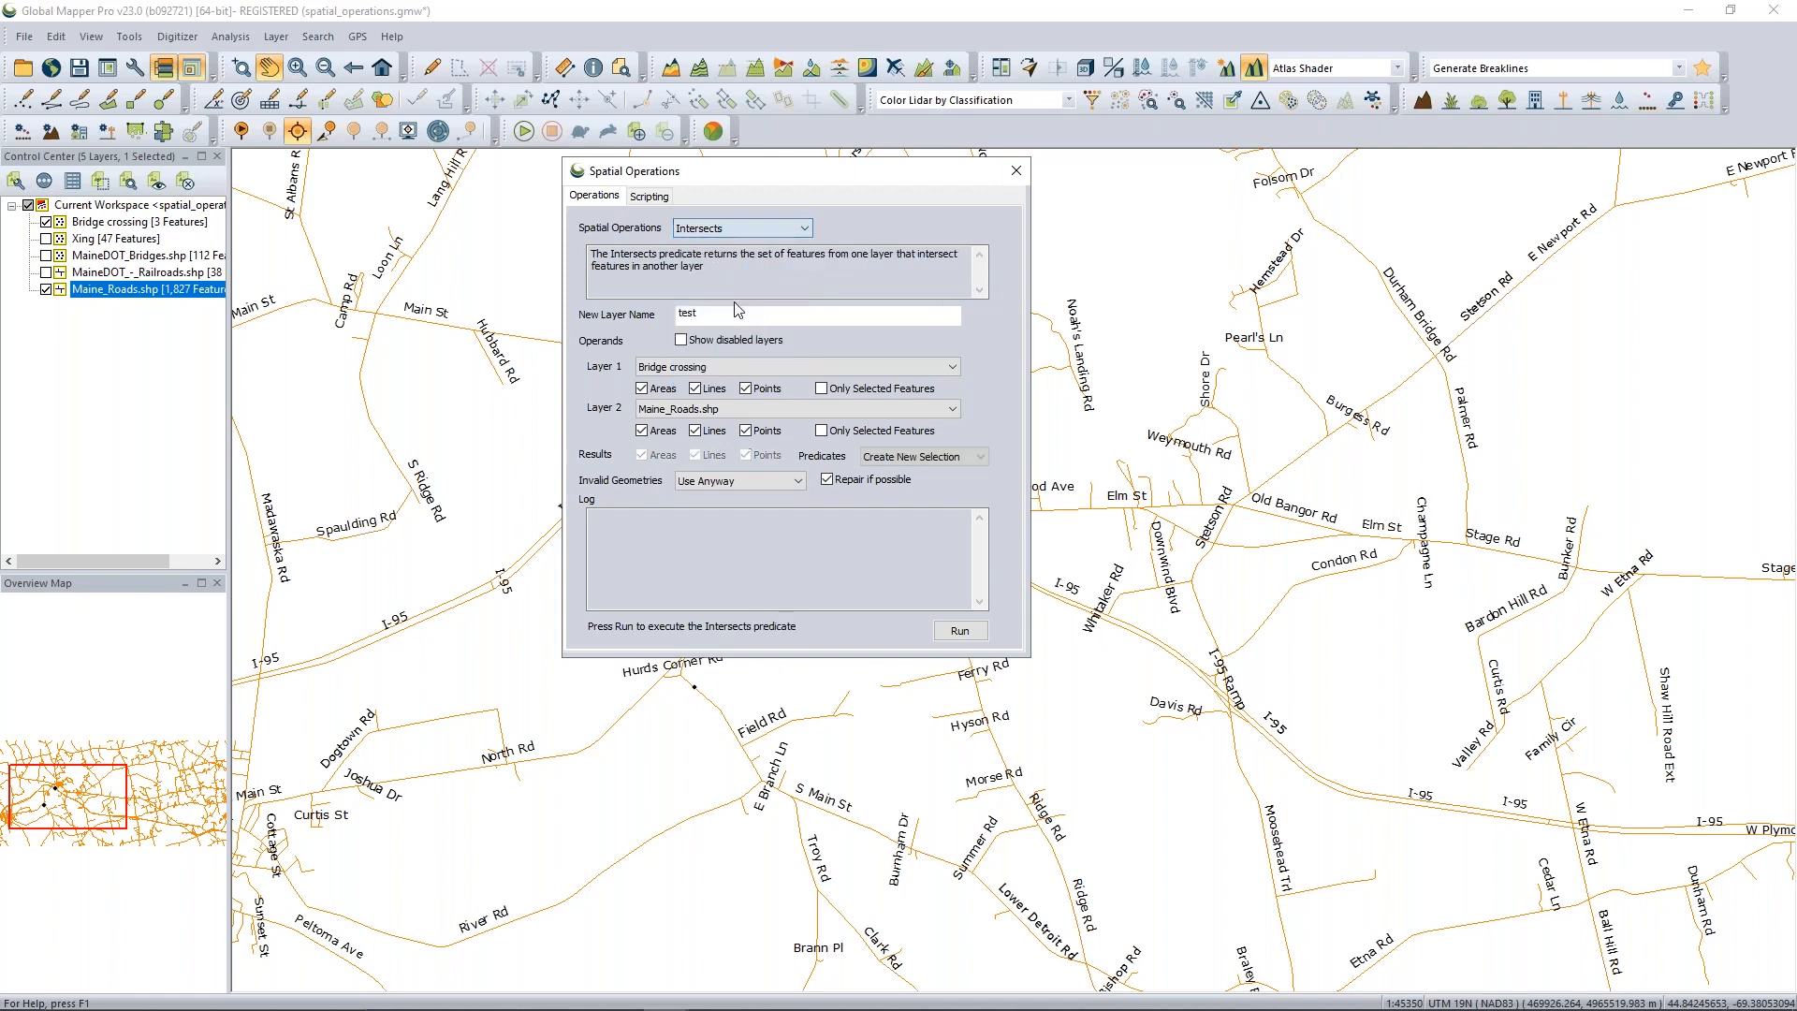
Include disabled layers in the operands and set MaineDOT_-_Railroads.shp as Layer 1 with Maine_Roads.shp as Layer 2.
click(706, 366)
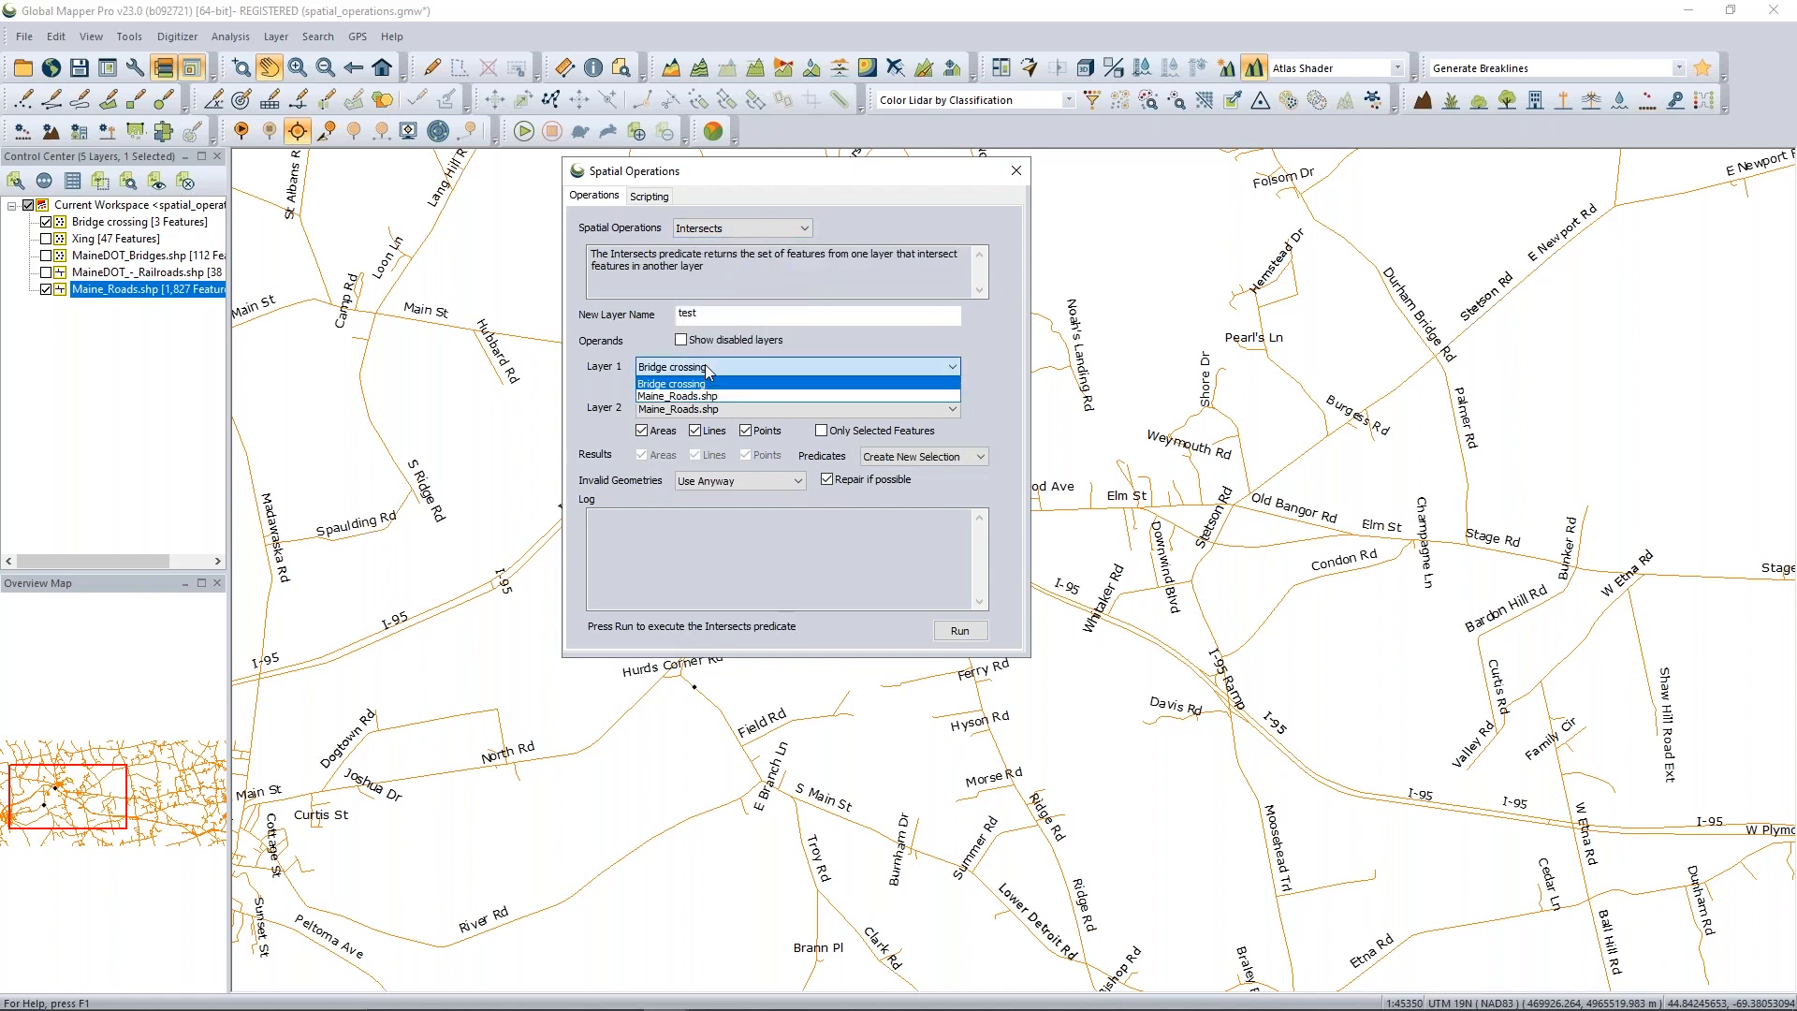
click(690, 384)
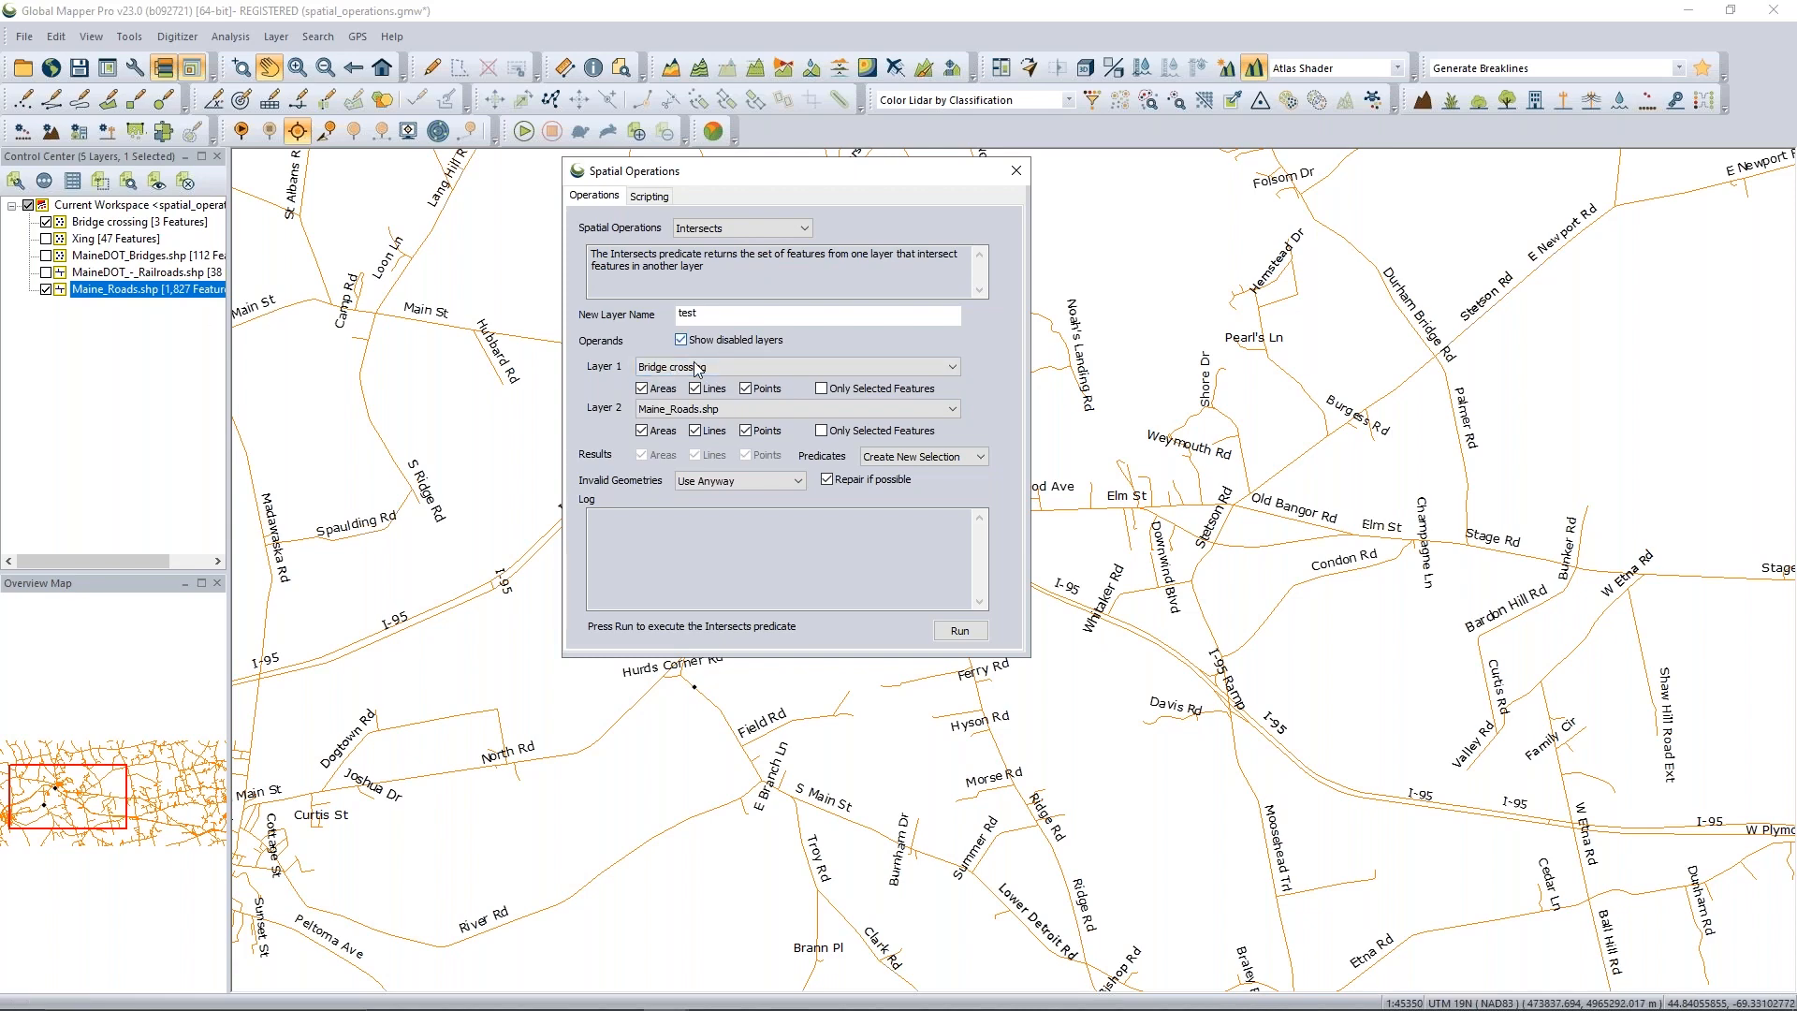
click(680, 340)
click(705, 366)
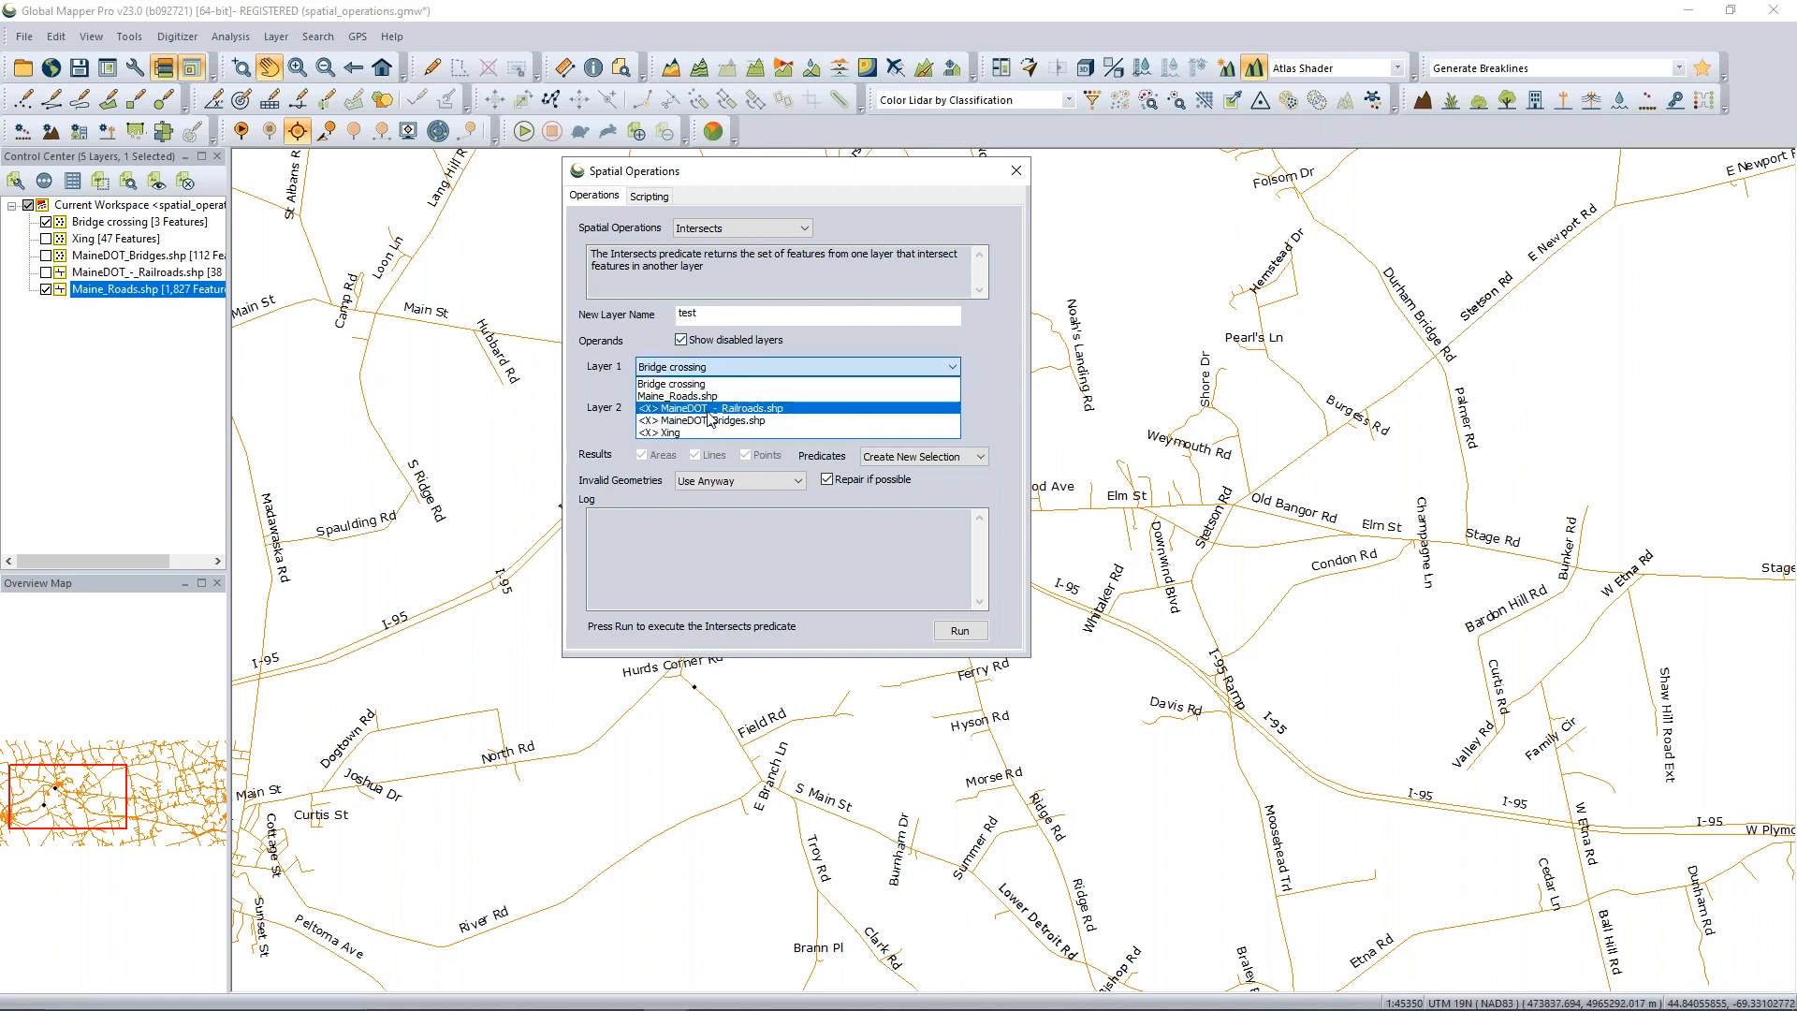
click(708, 408)
click(709, 409)
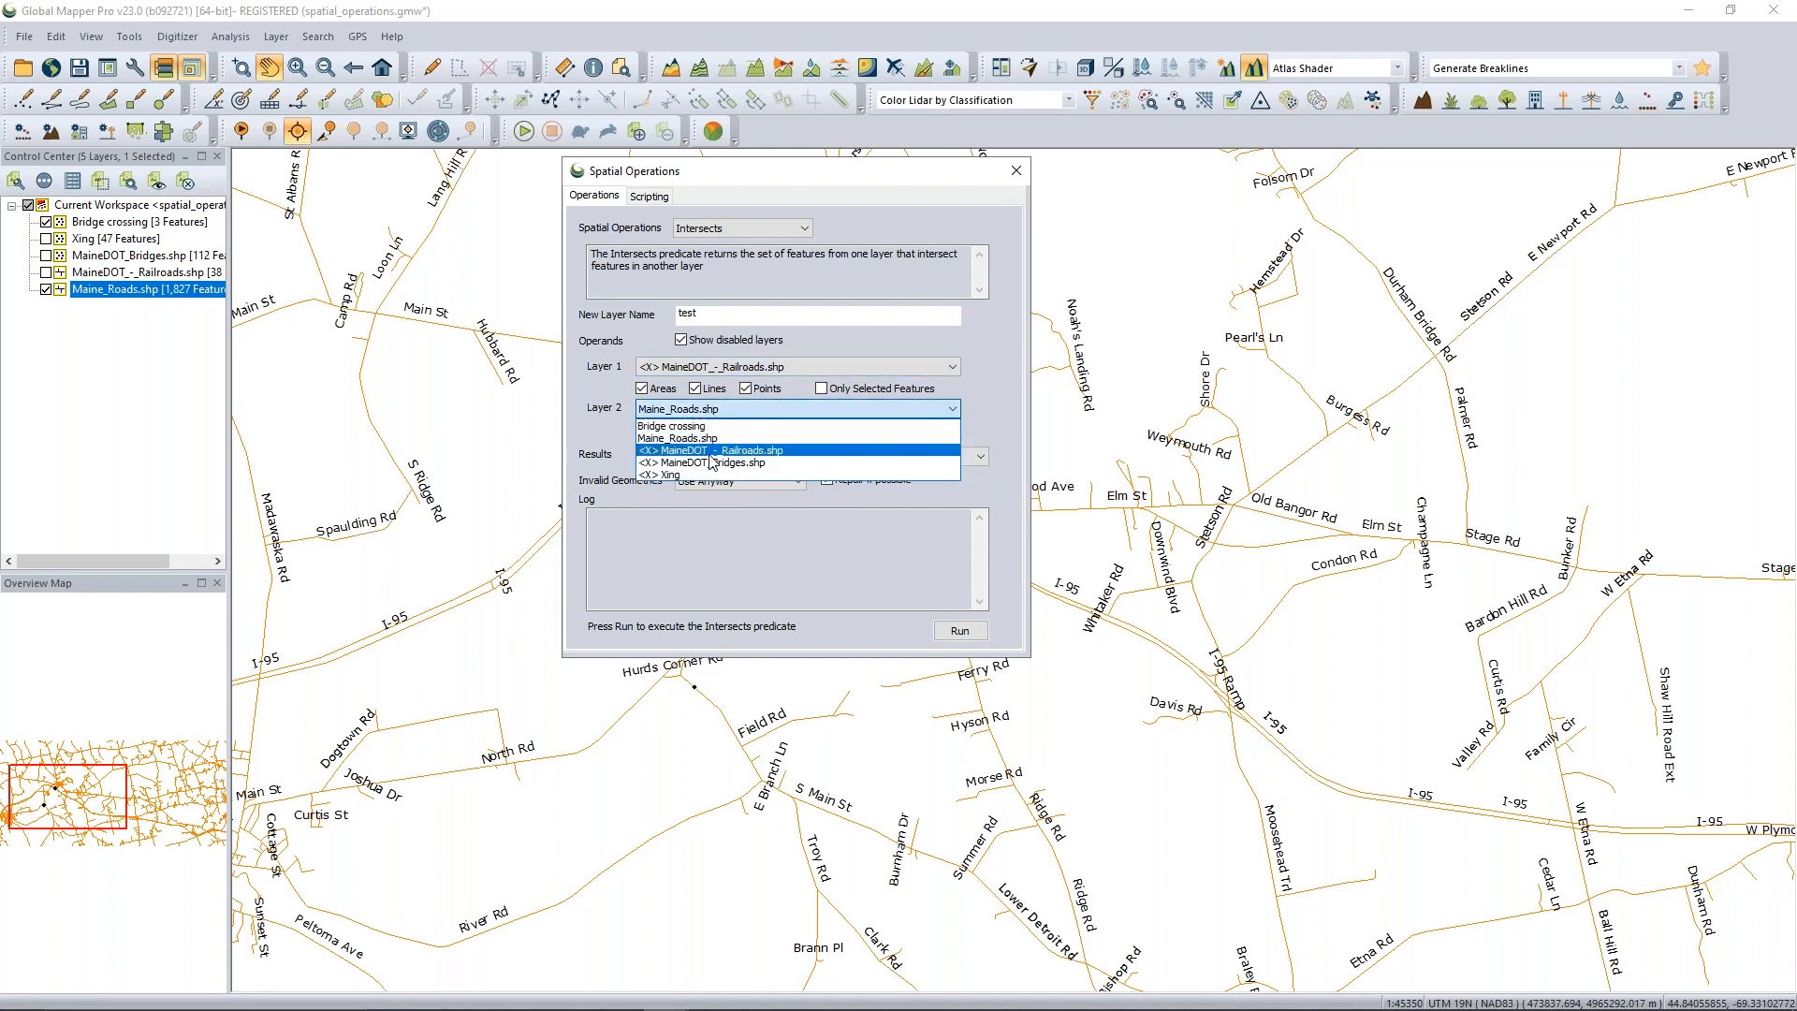
click(704, 438)
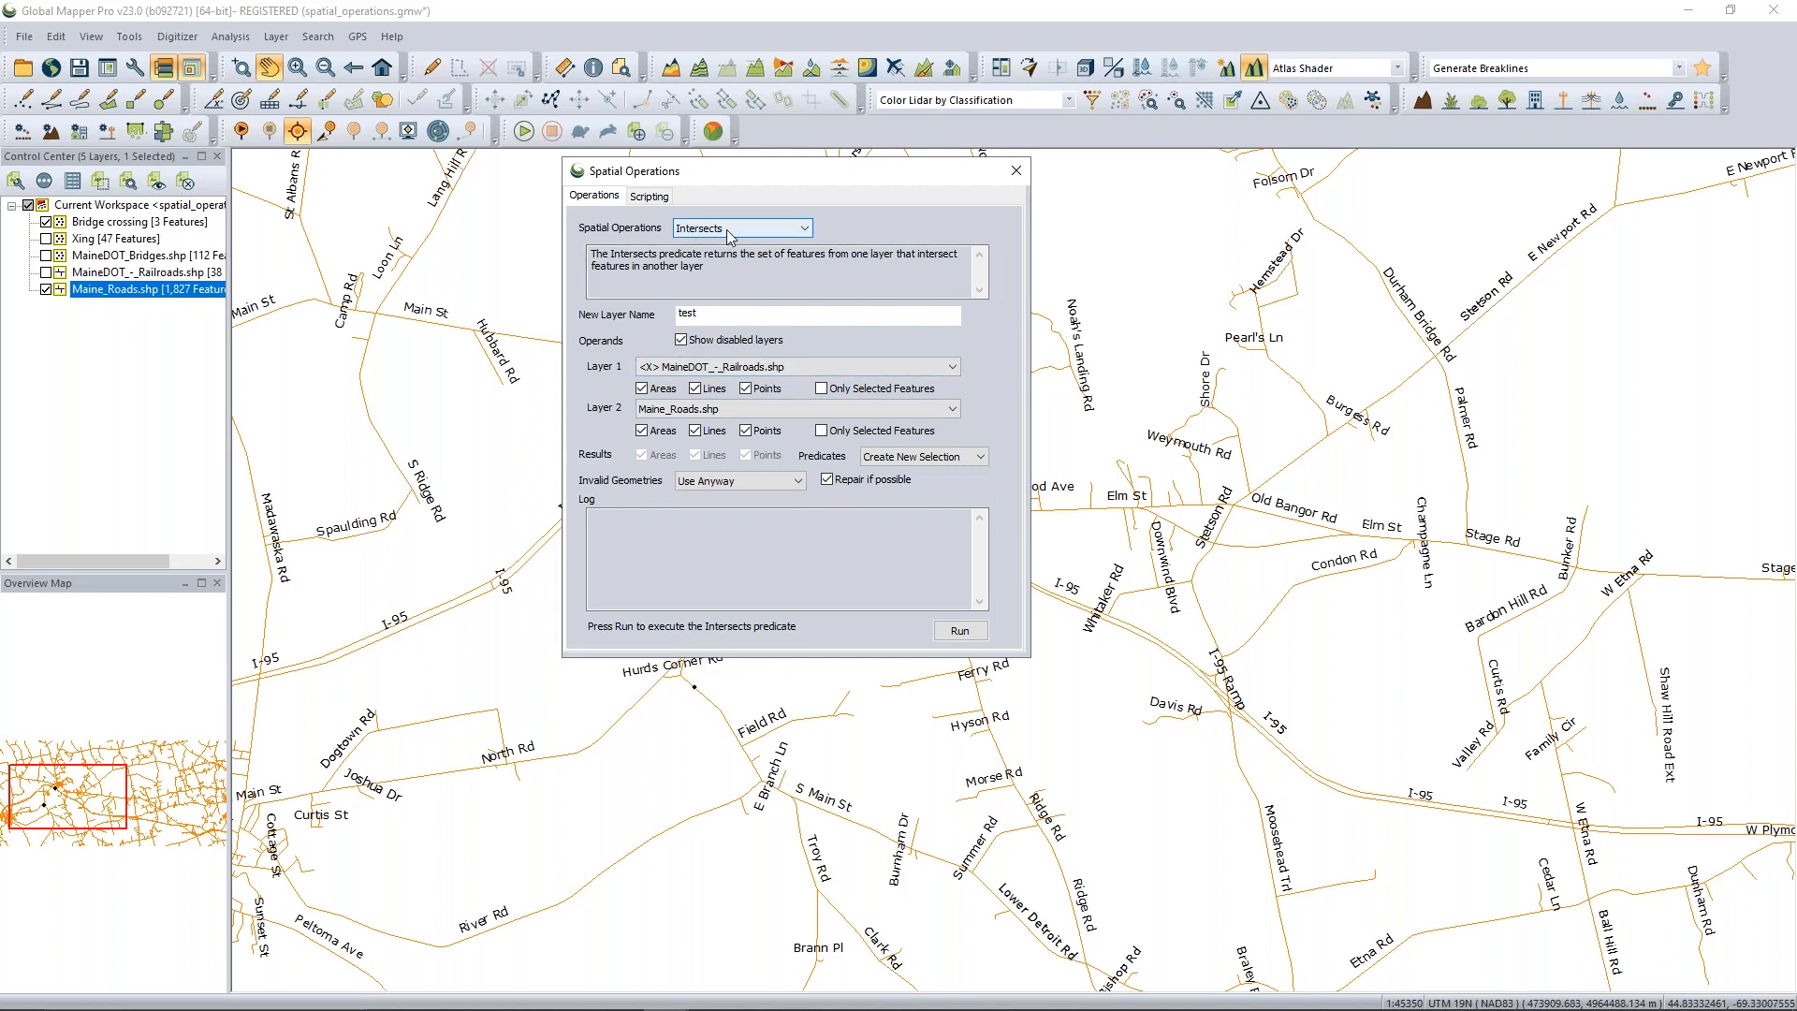
Swap the operands so that Layer 1 is Maine_Roads.shp and Layer 2 is MaineDOT_-_Railroads.shp.
click(702, 370)
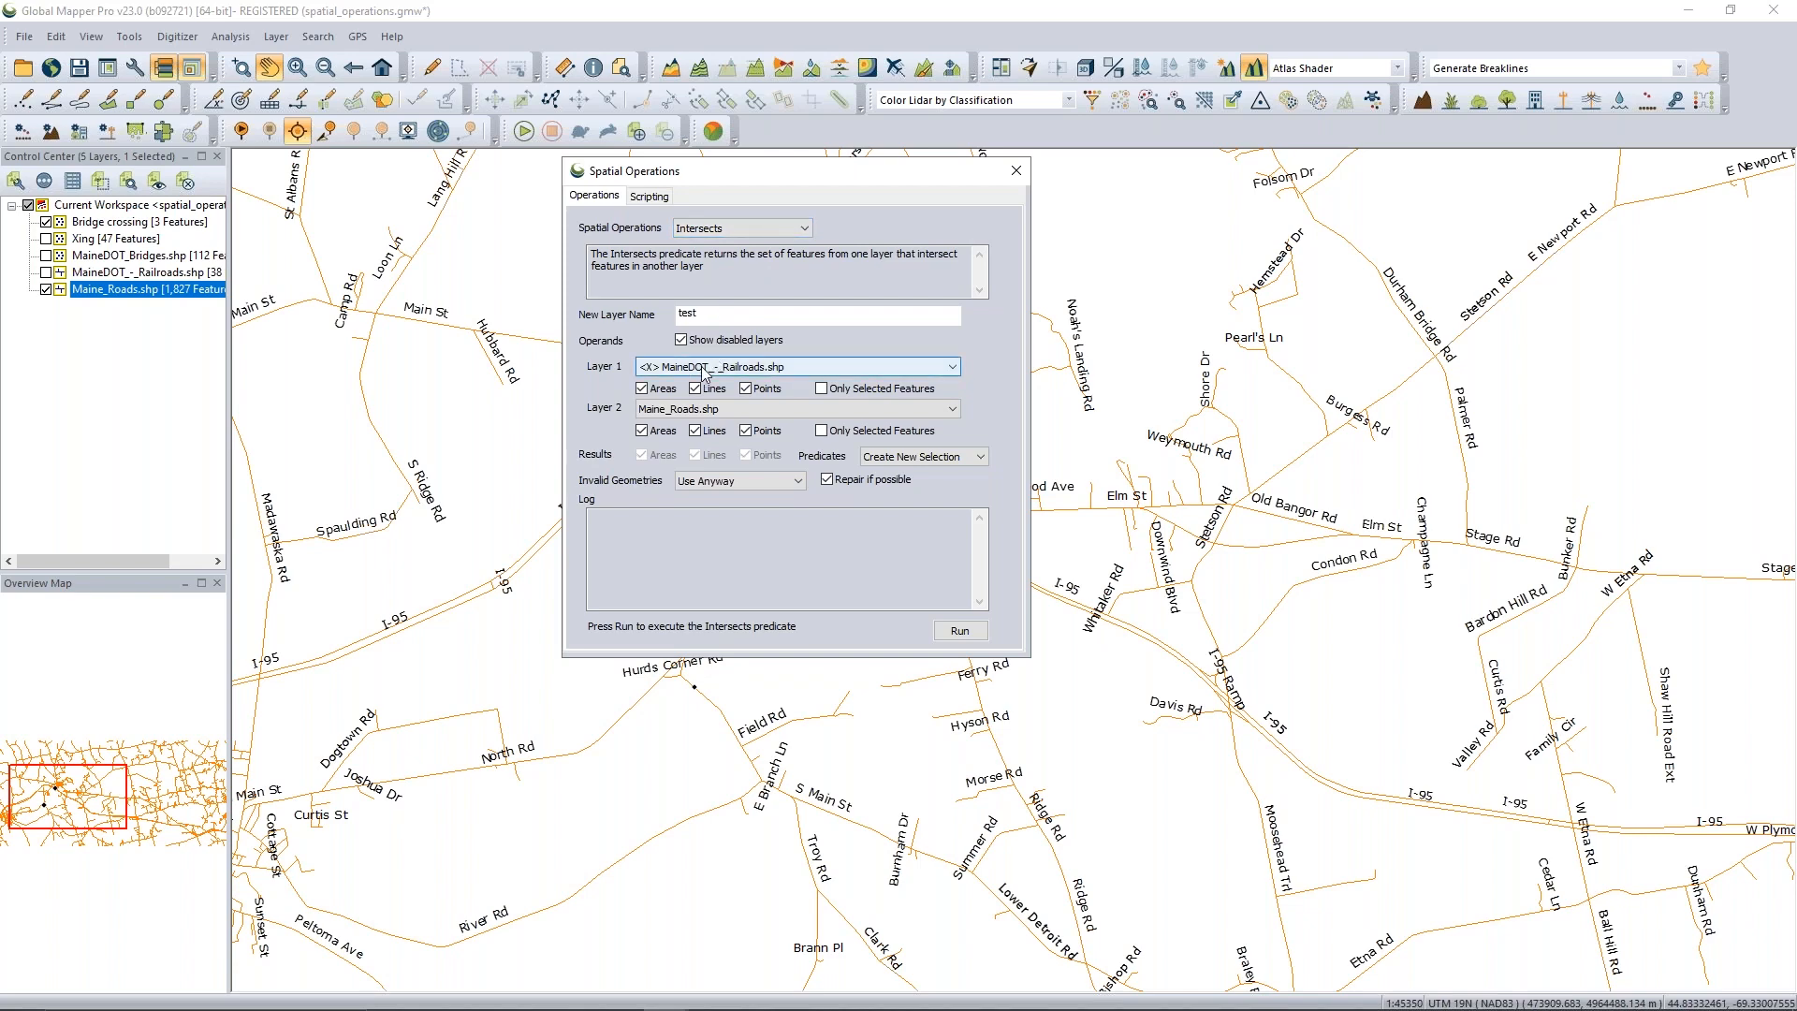
click(679, 396)
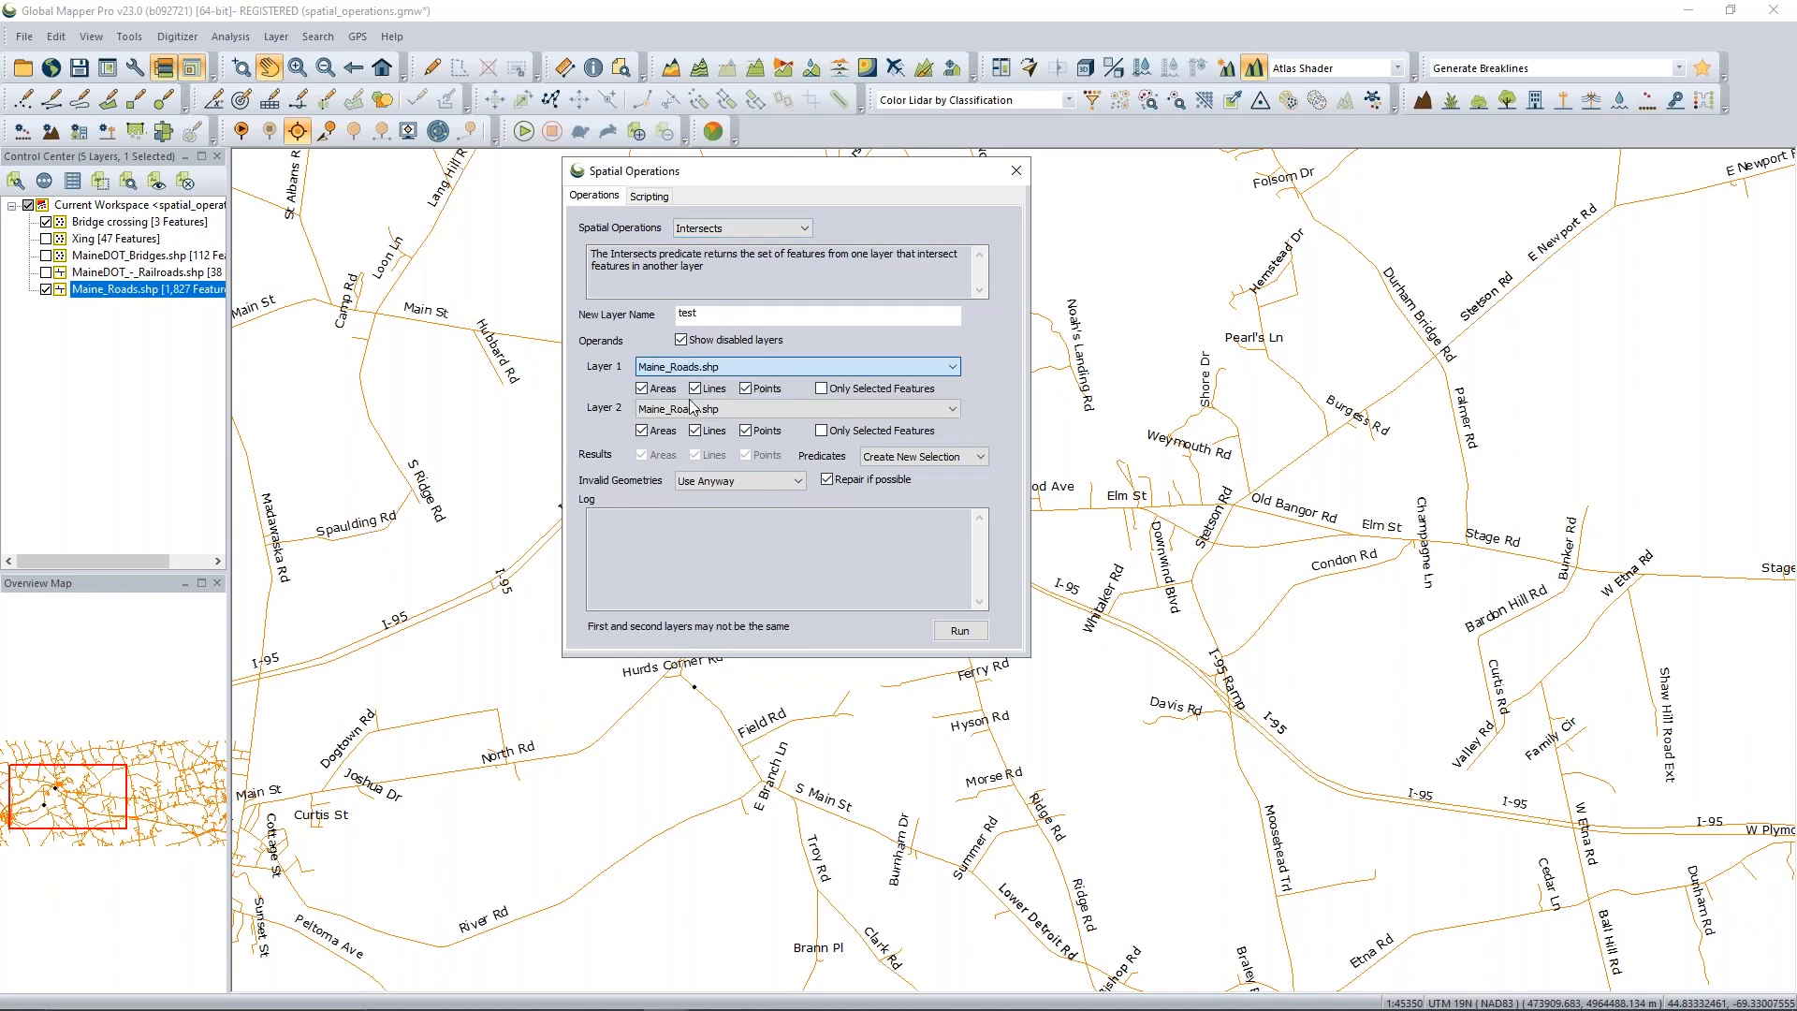
click(690, 413)
click(688, 450)
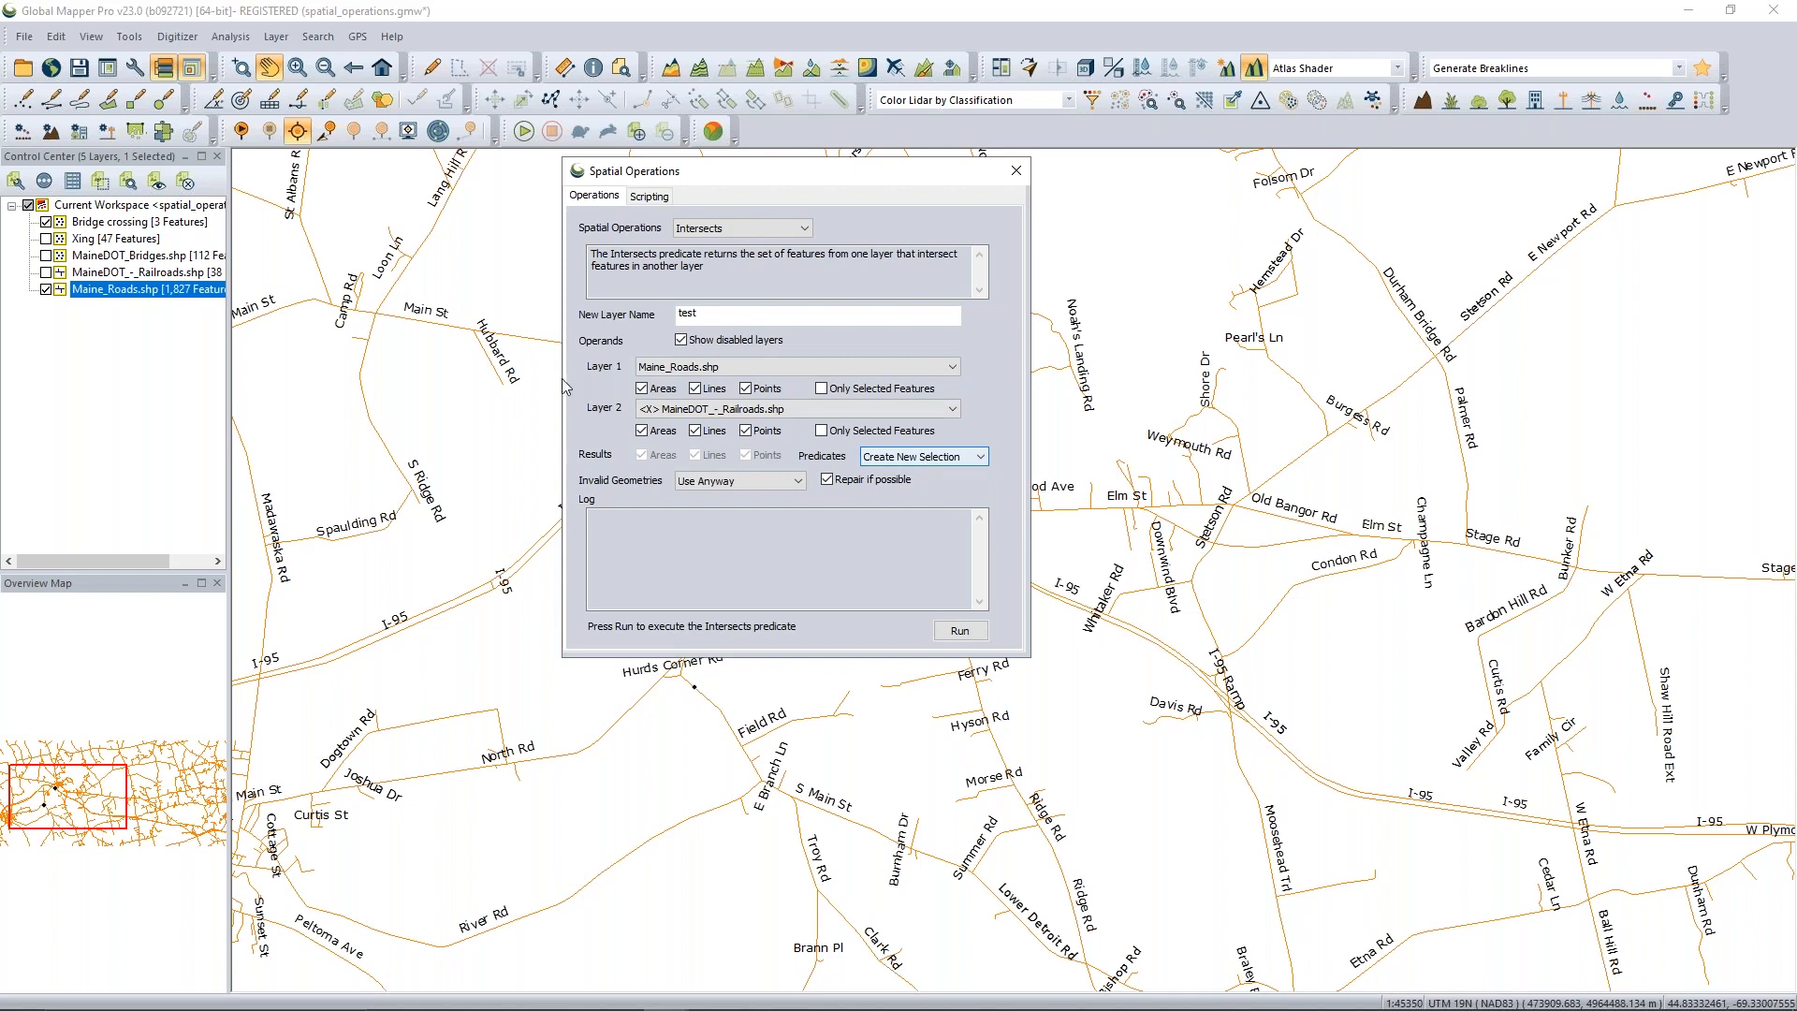
Run the Intersects predicate with Create New Selection and reposition the dialog to inspect the selected roads on the map.
click(912, 457)
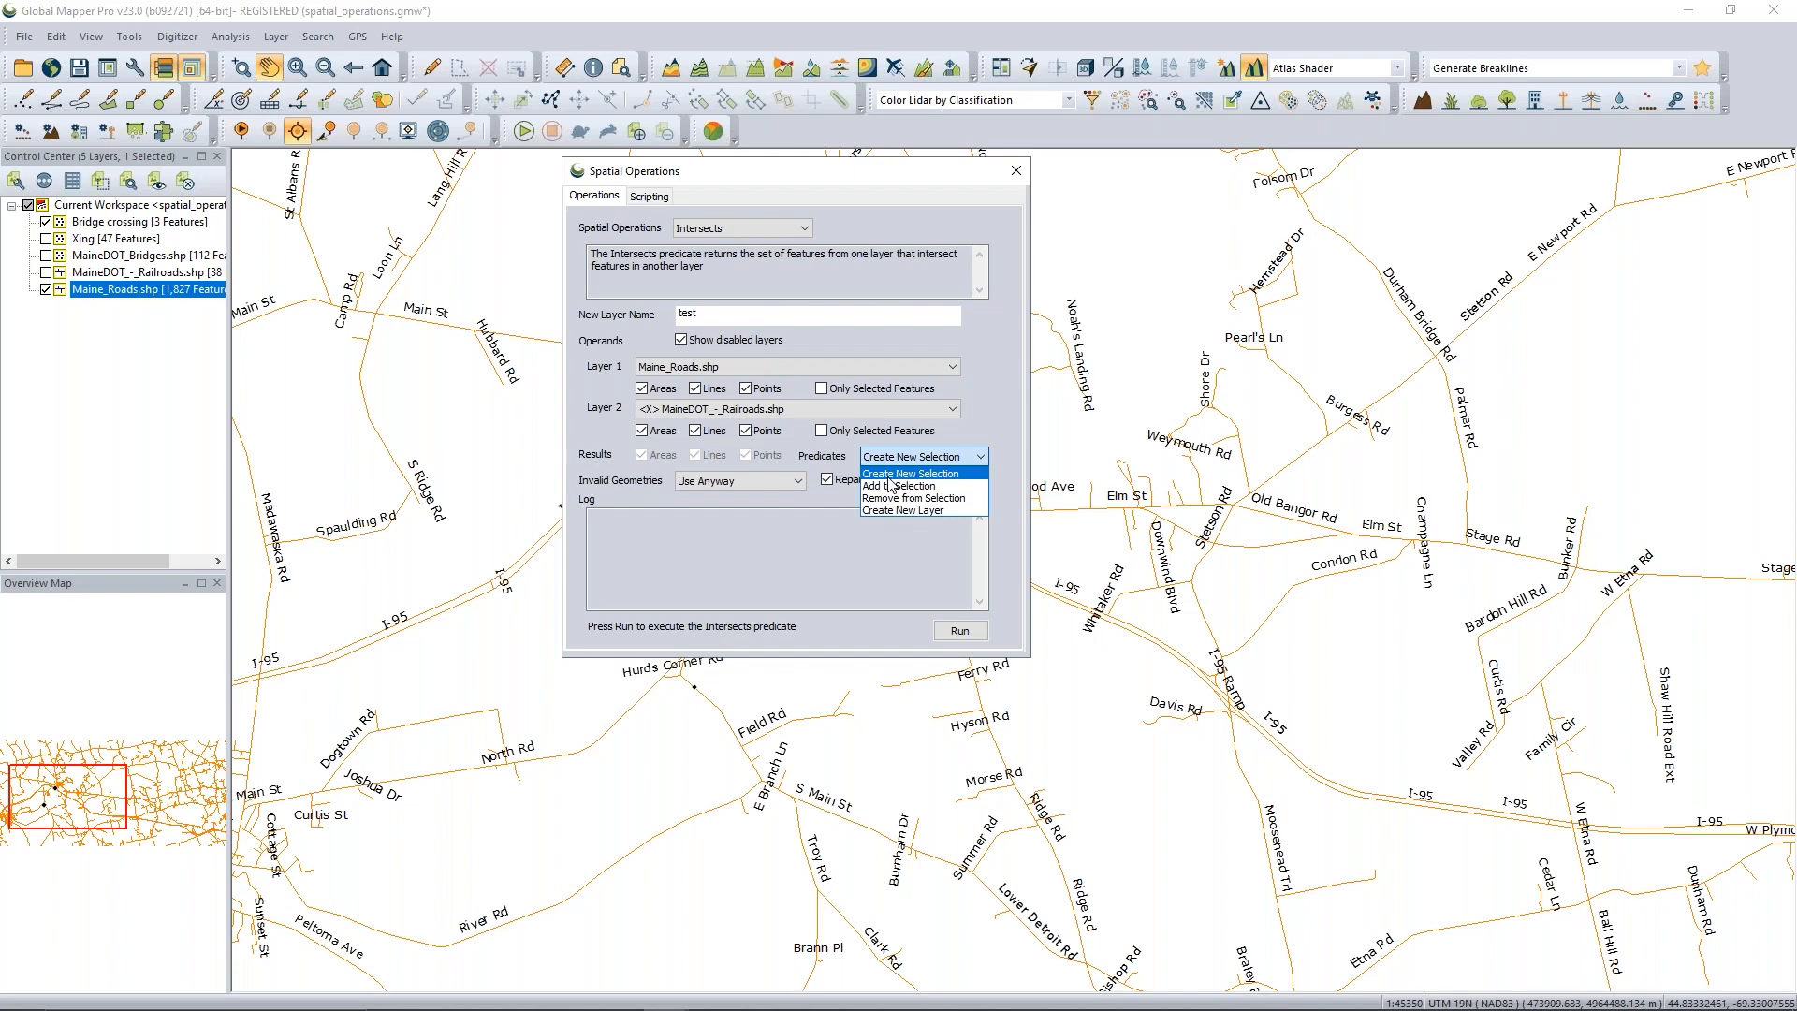
click(890, 474)
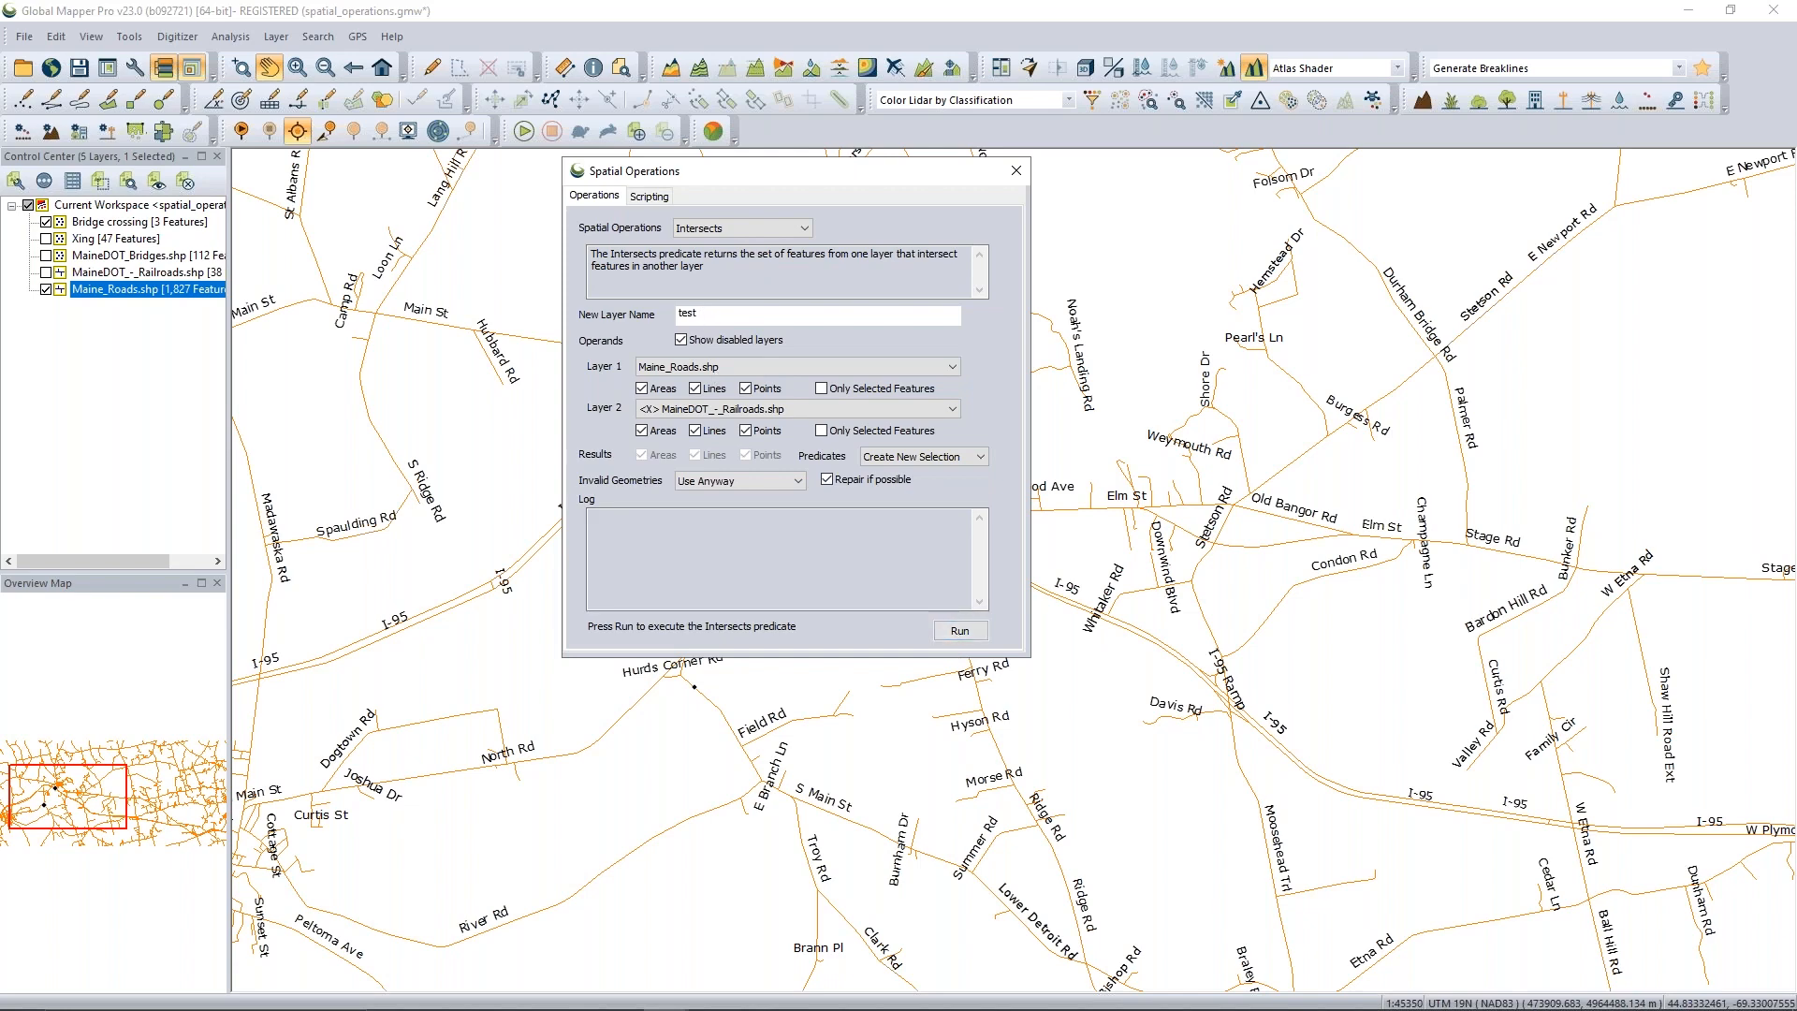
click(956, 632)
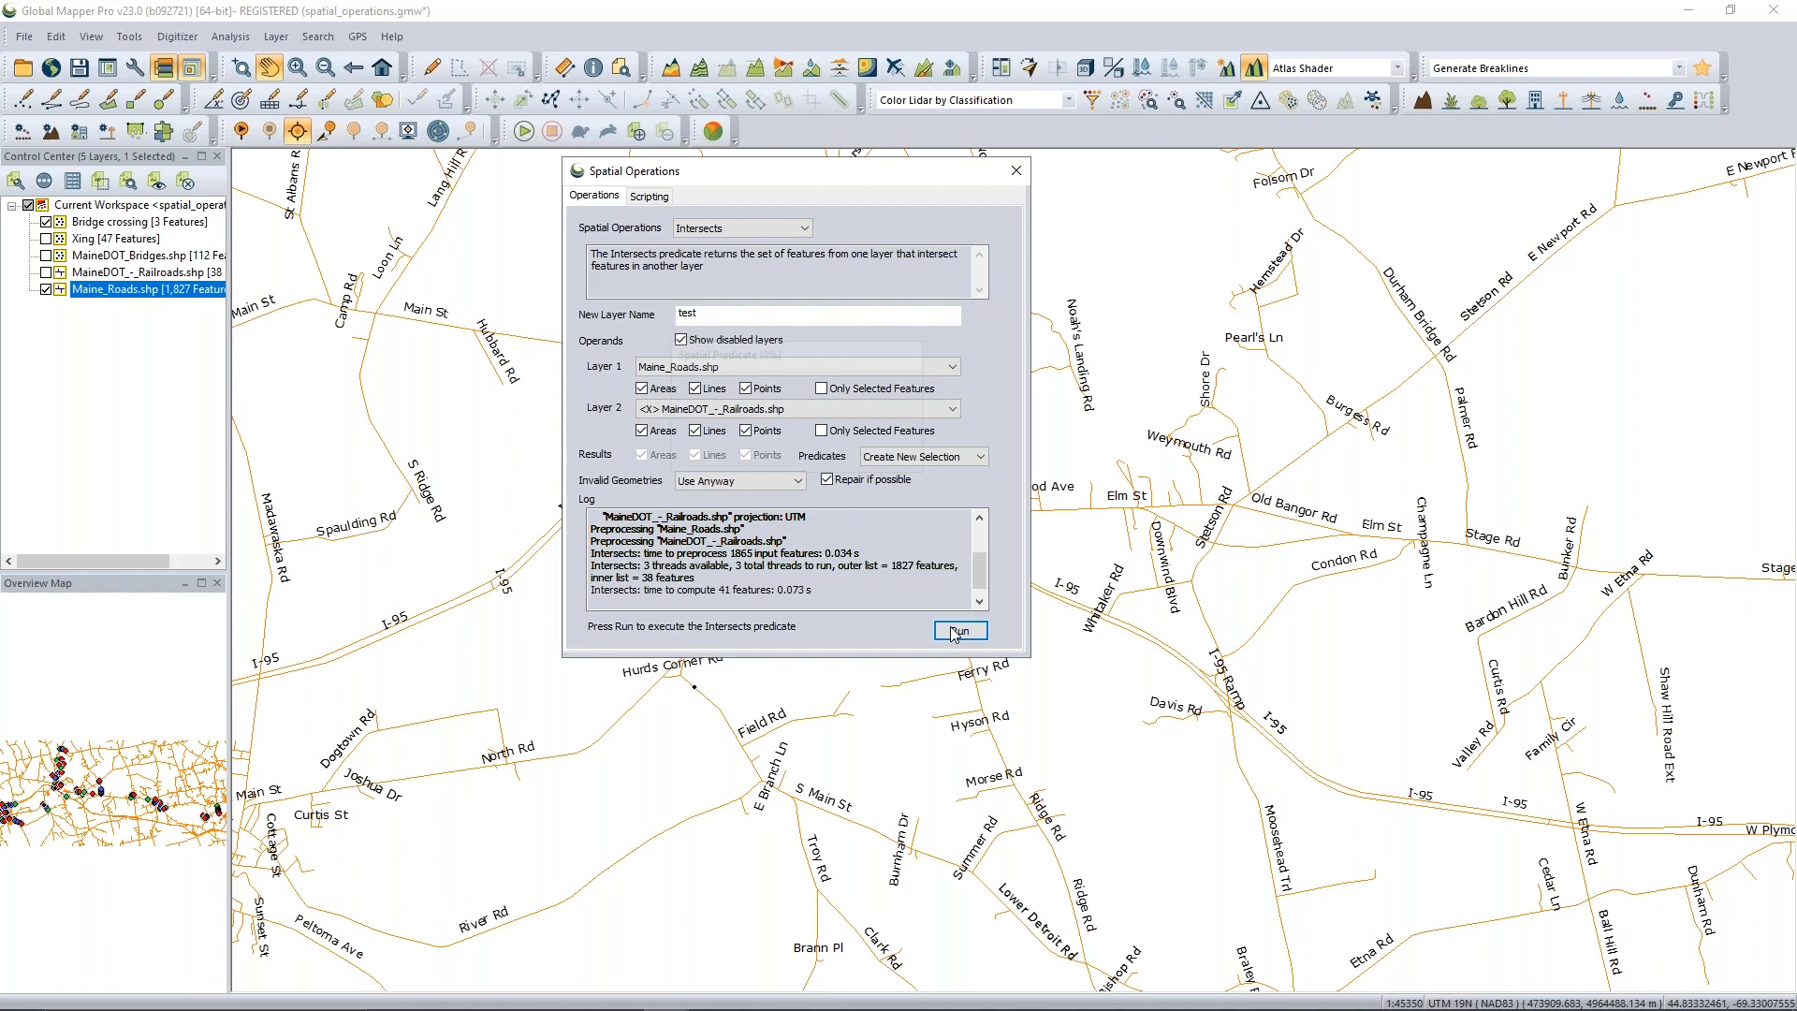
drag(806, 174, 1475, 833)
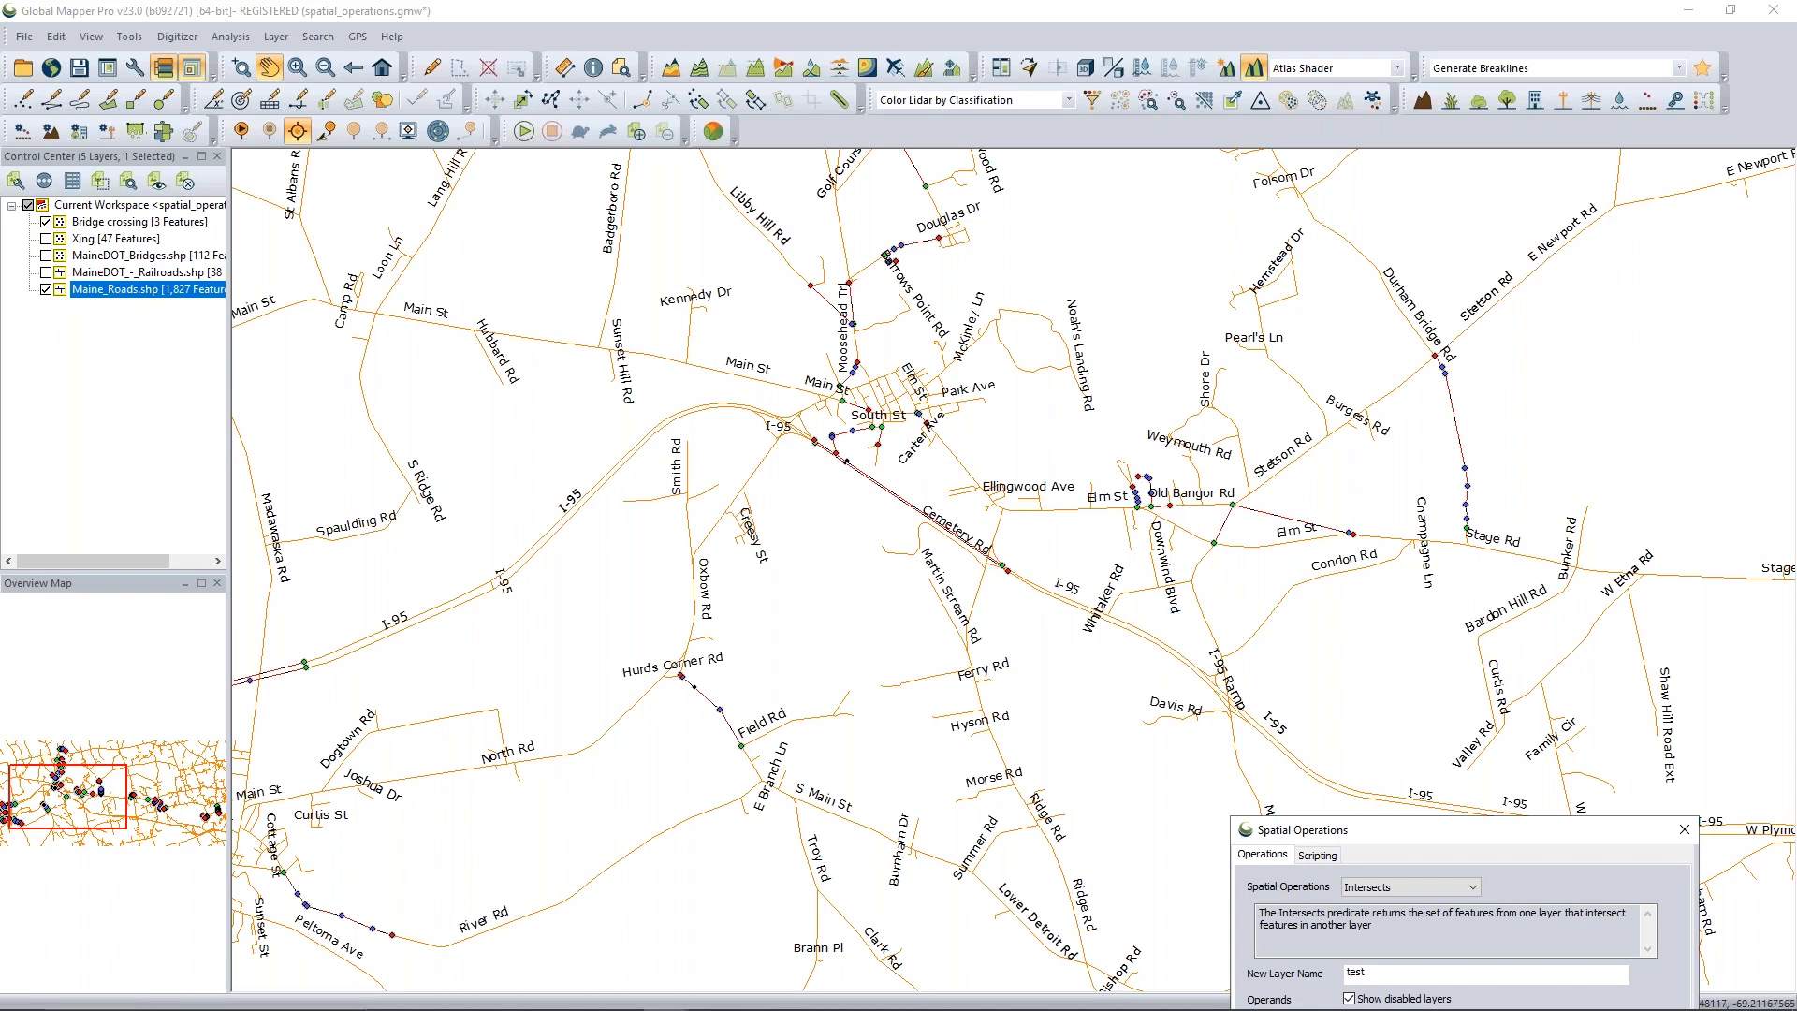
drag(1509, 836, 1456, 773)
drag(1310, 768, 1200, 266)
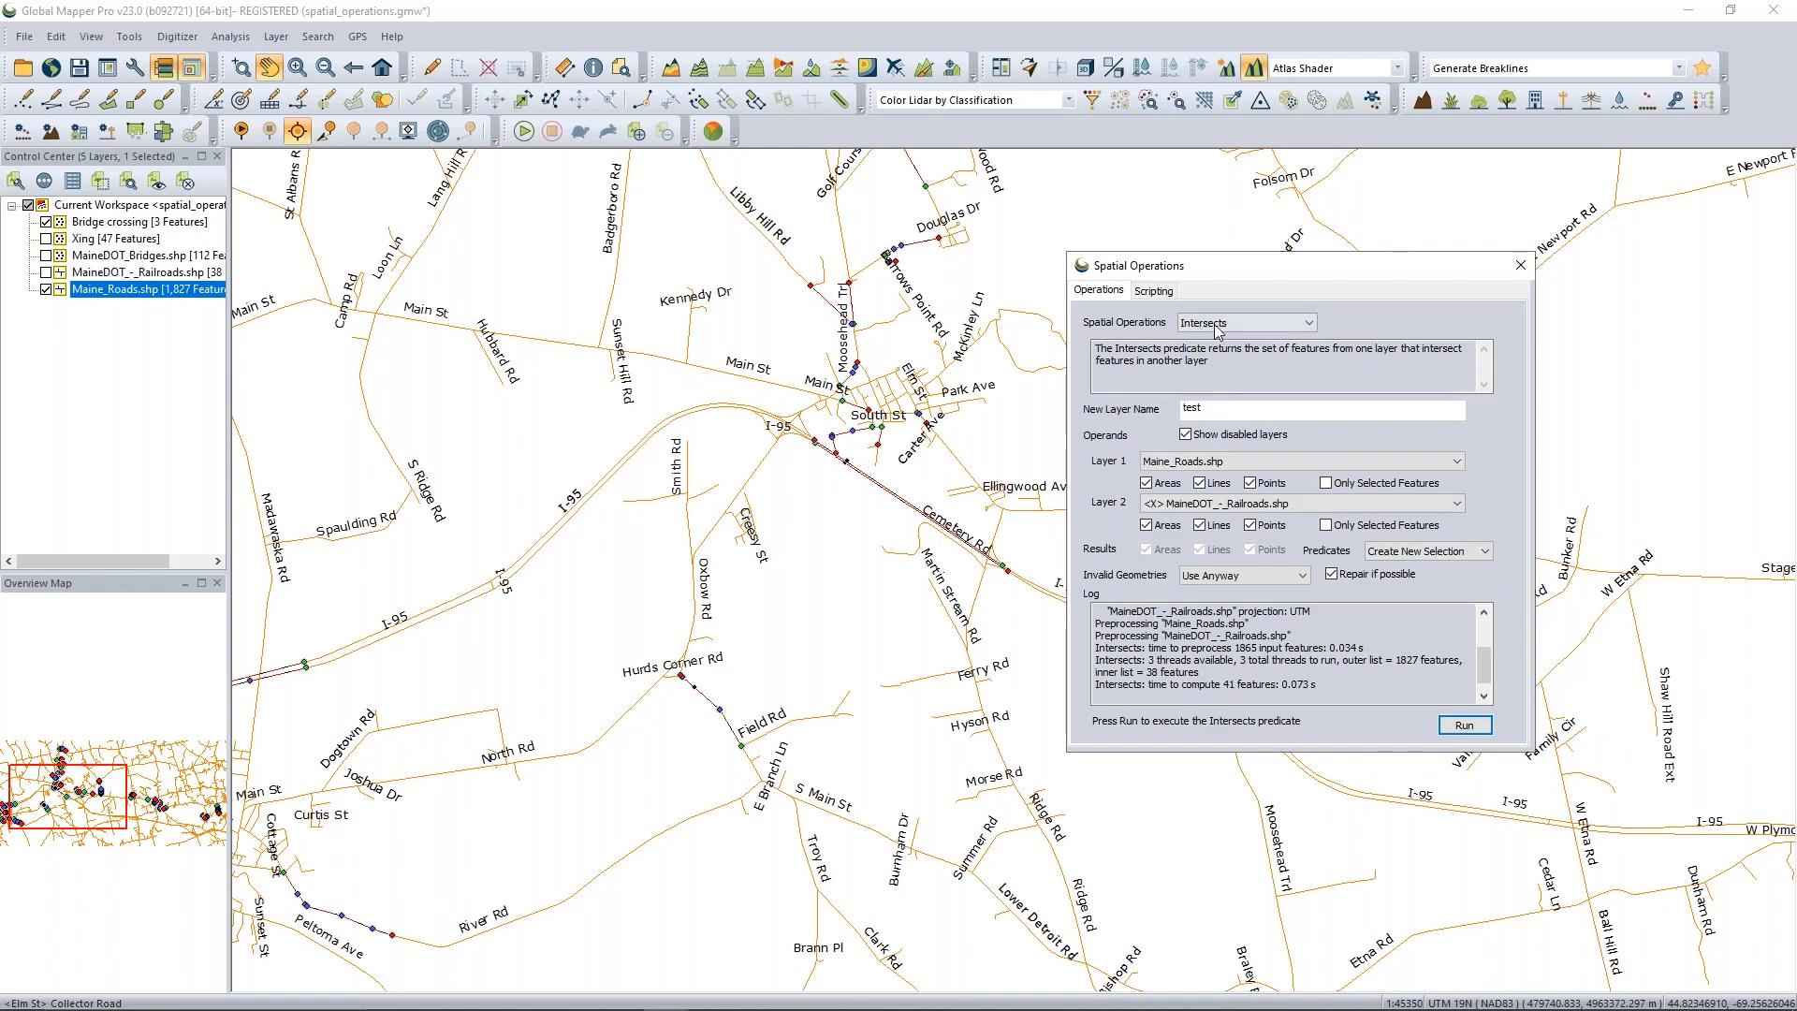
Review the spatial operations script, including the [areas] qualifier on Set2, and close Spatial Operations.
click(1147, 291)
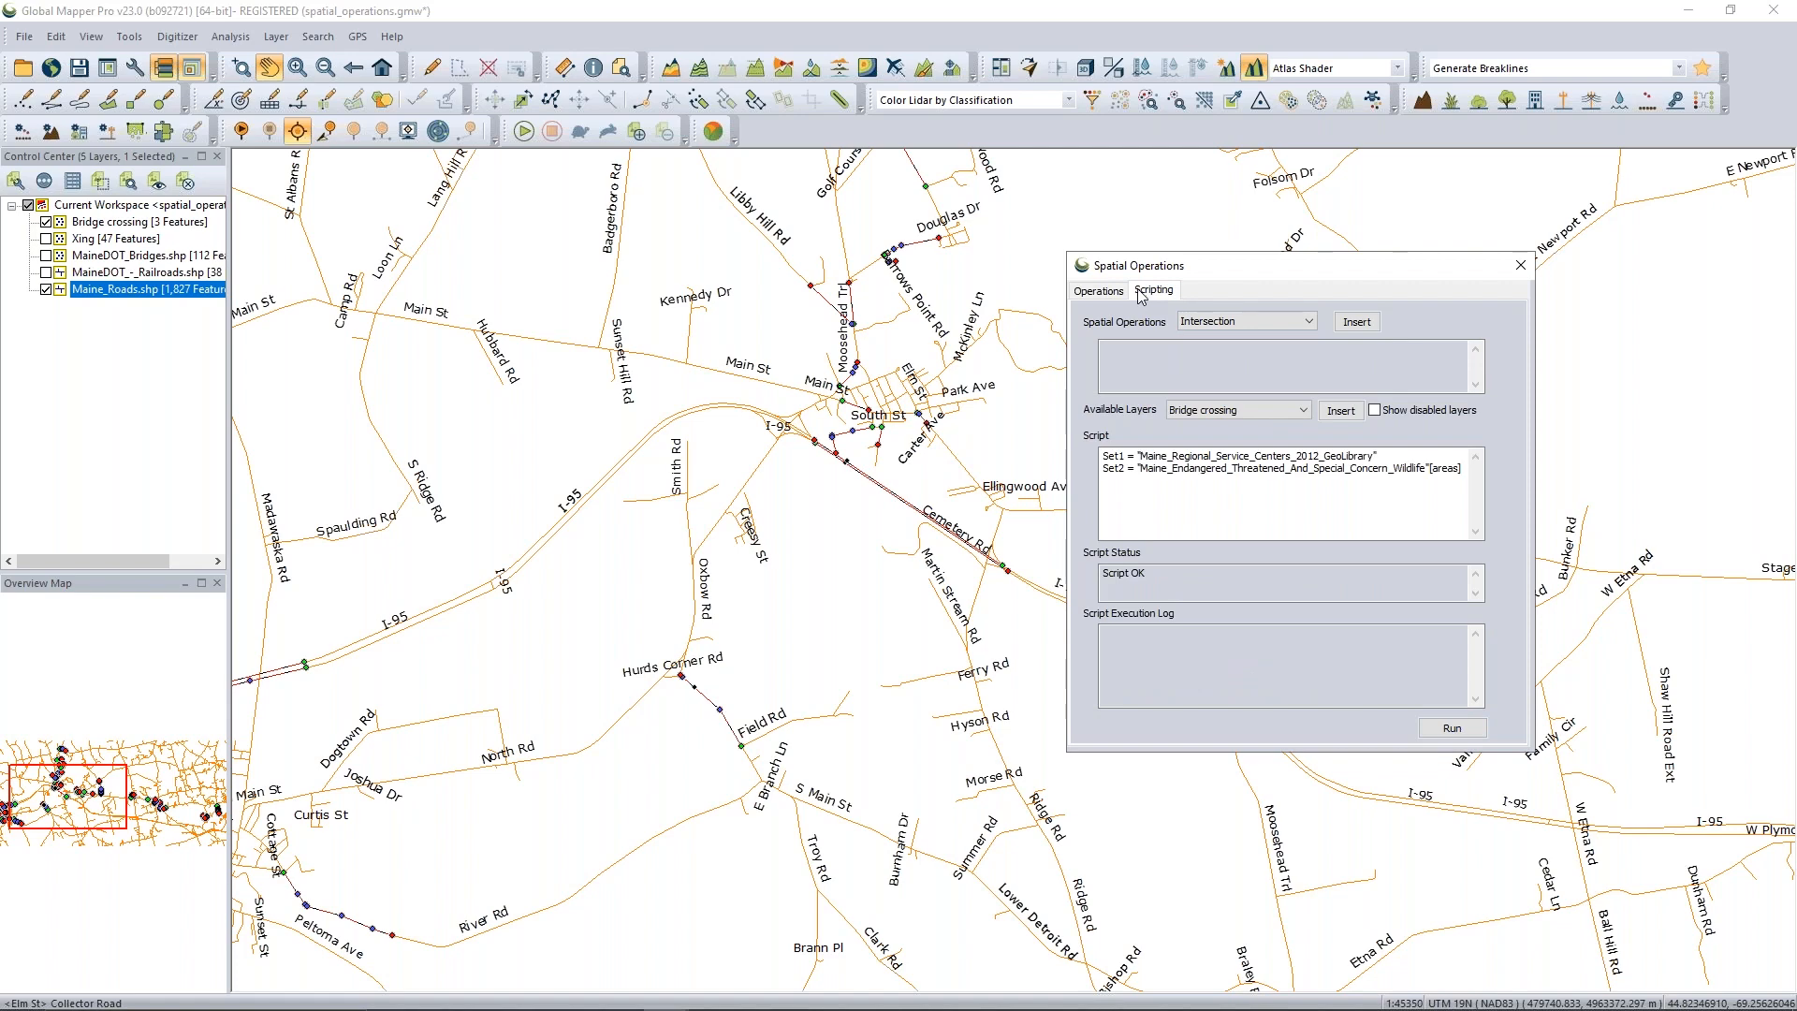
click(1140, 459)
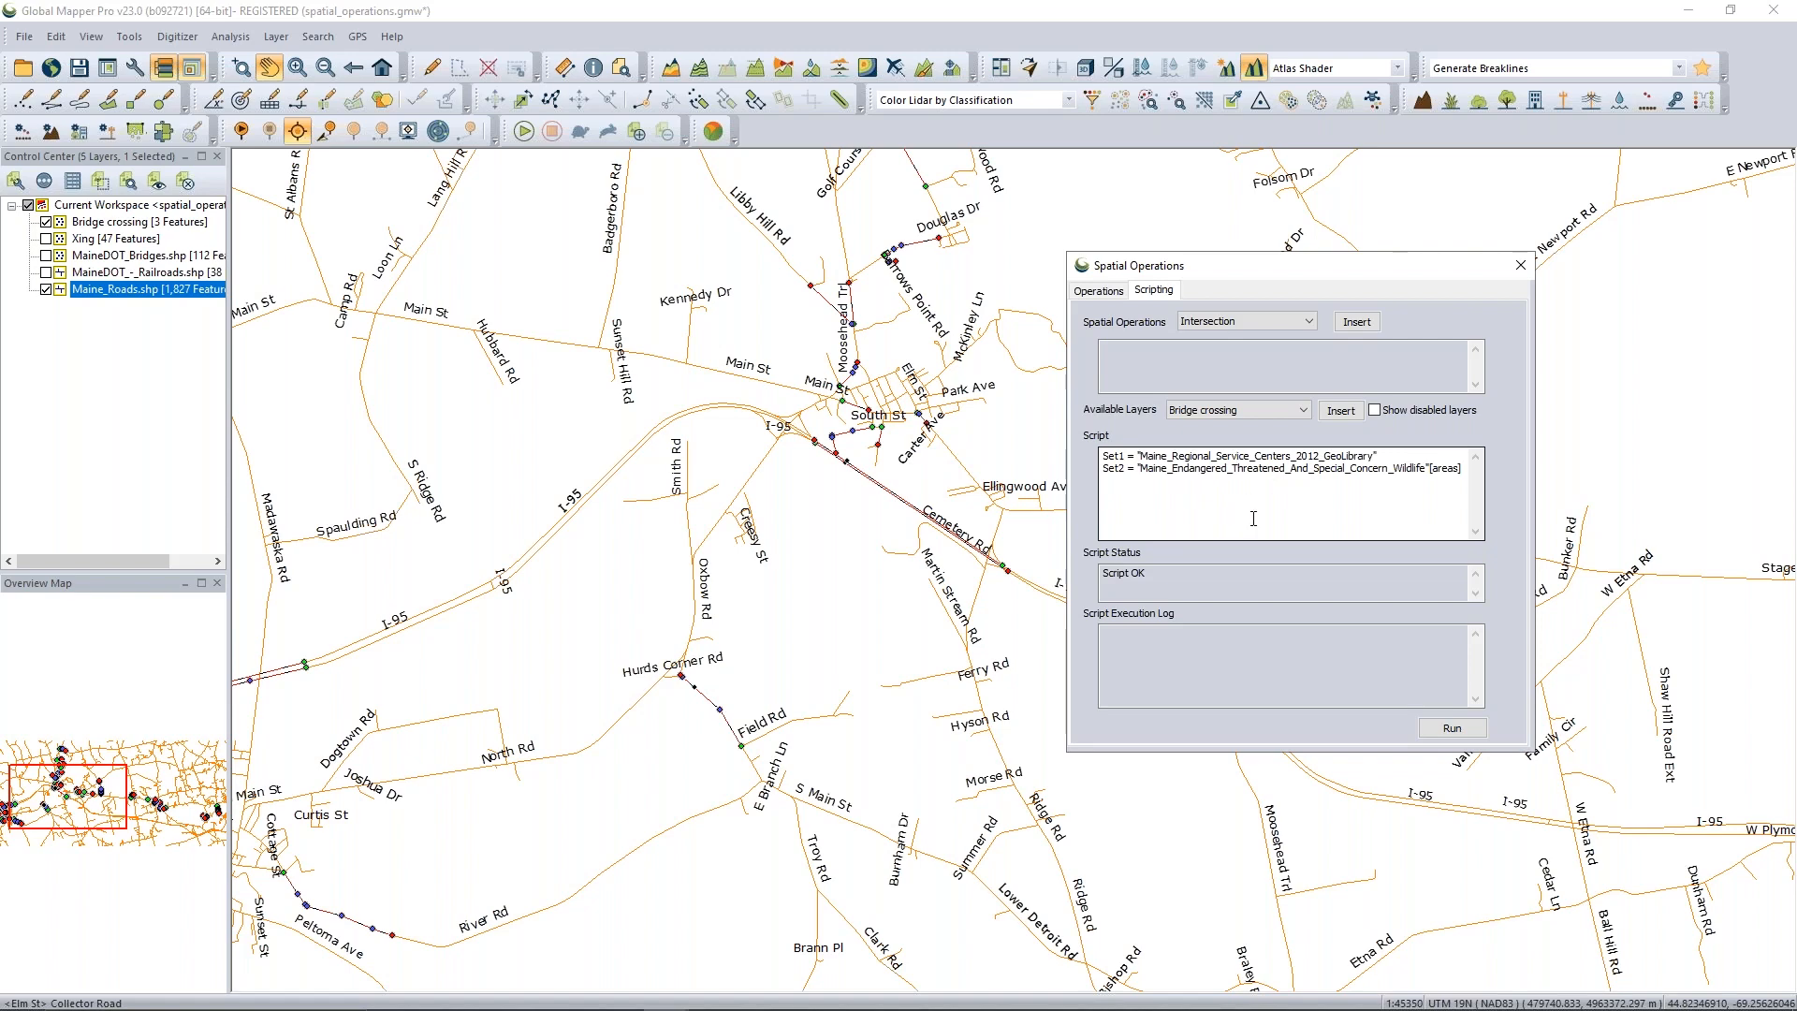
drag(1463, 469, 1434, 470)
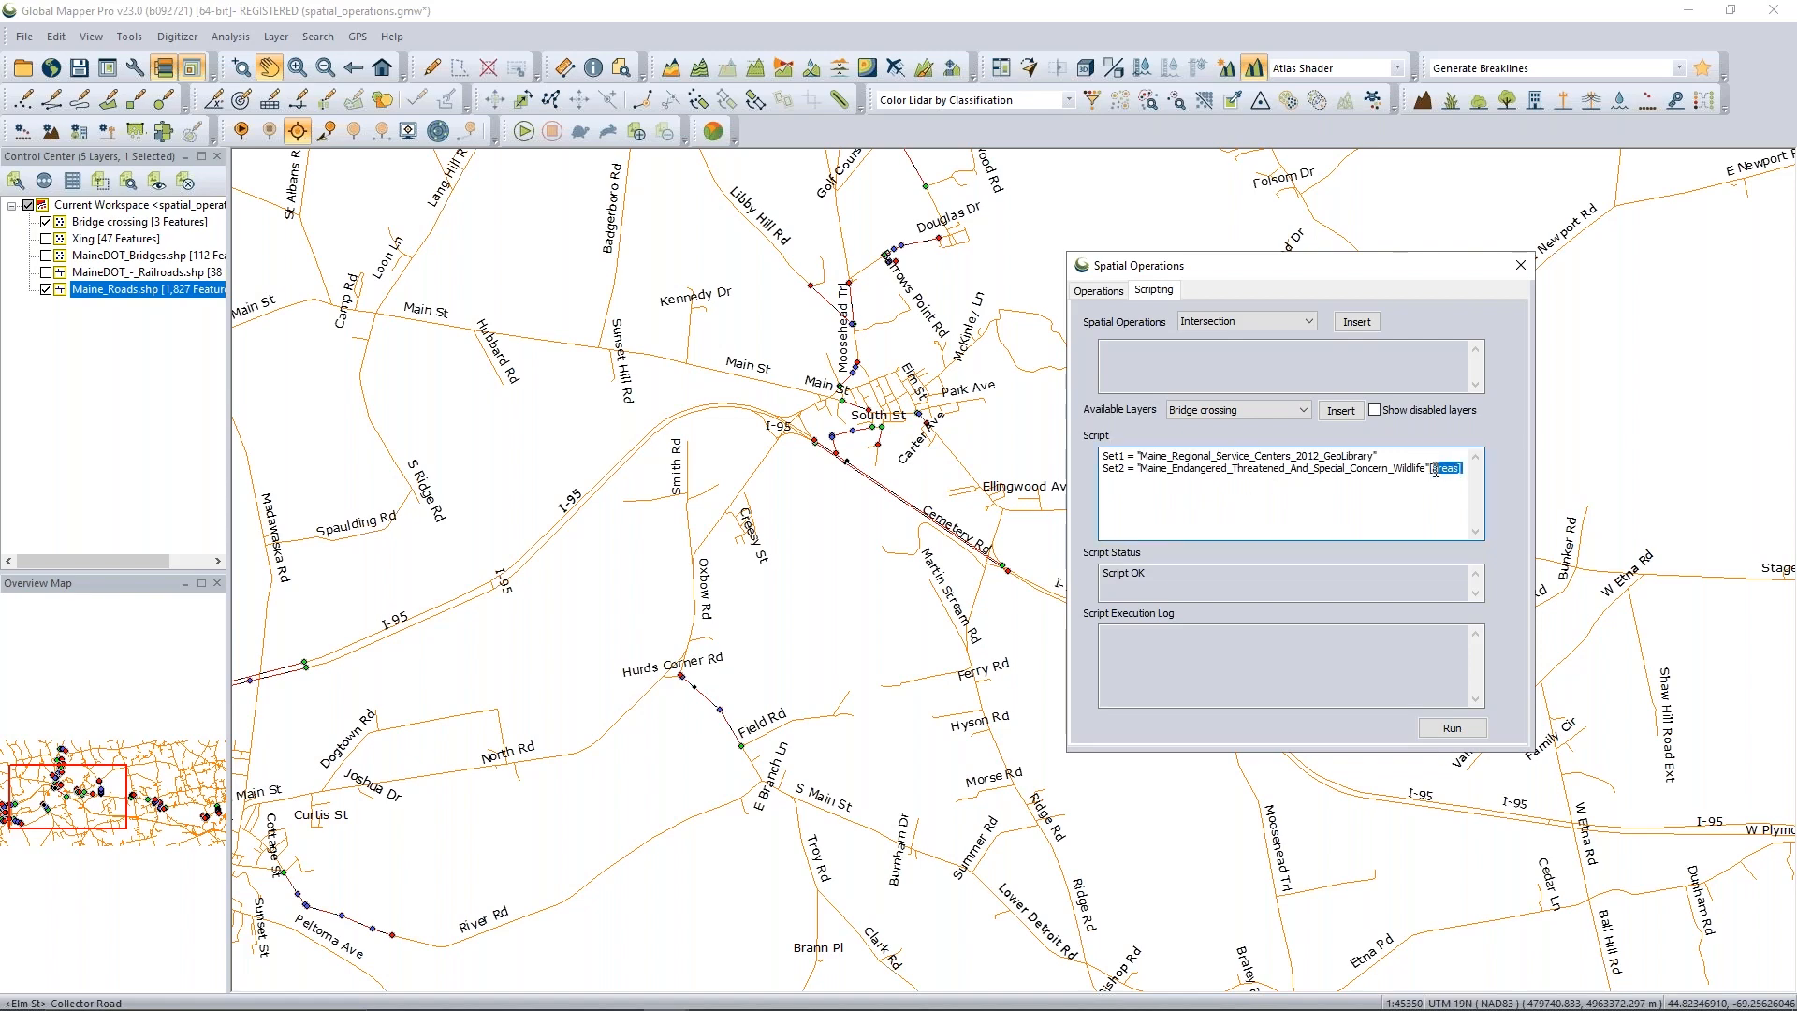
click(1419, 489)
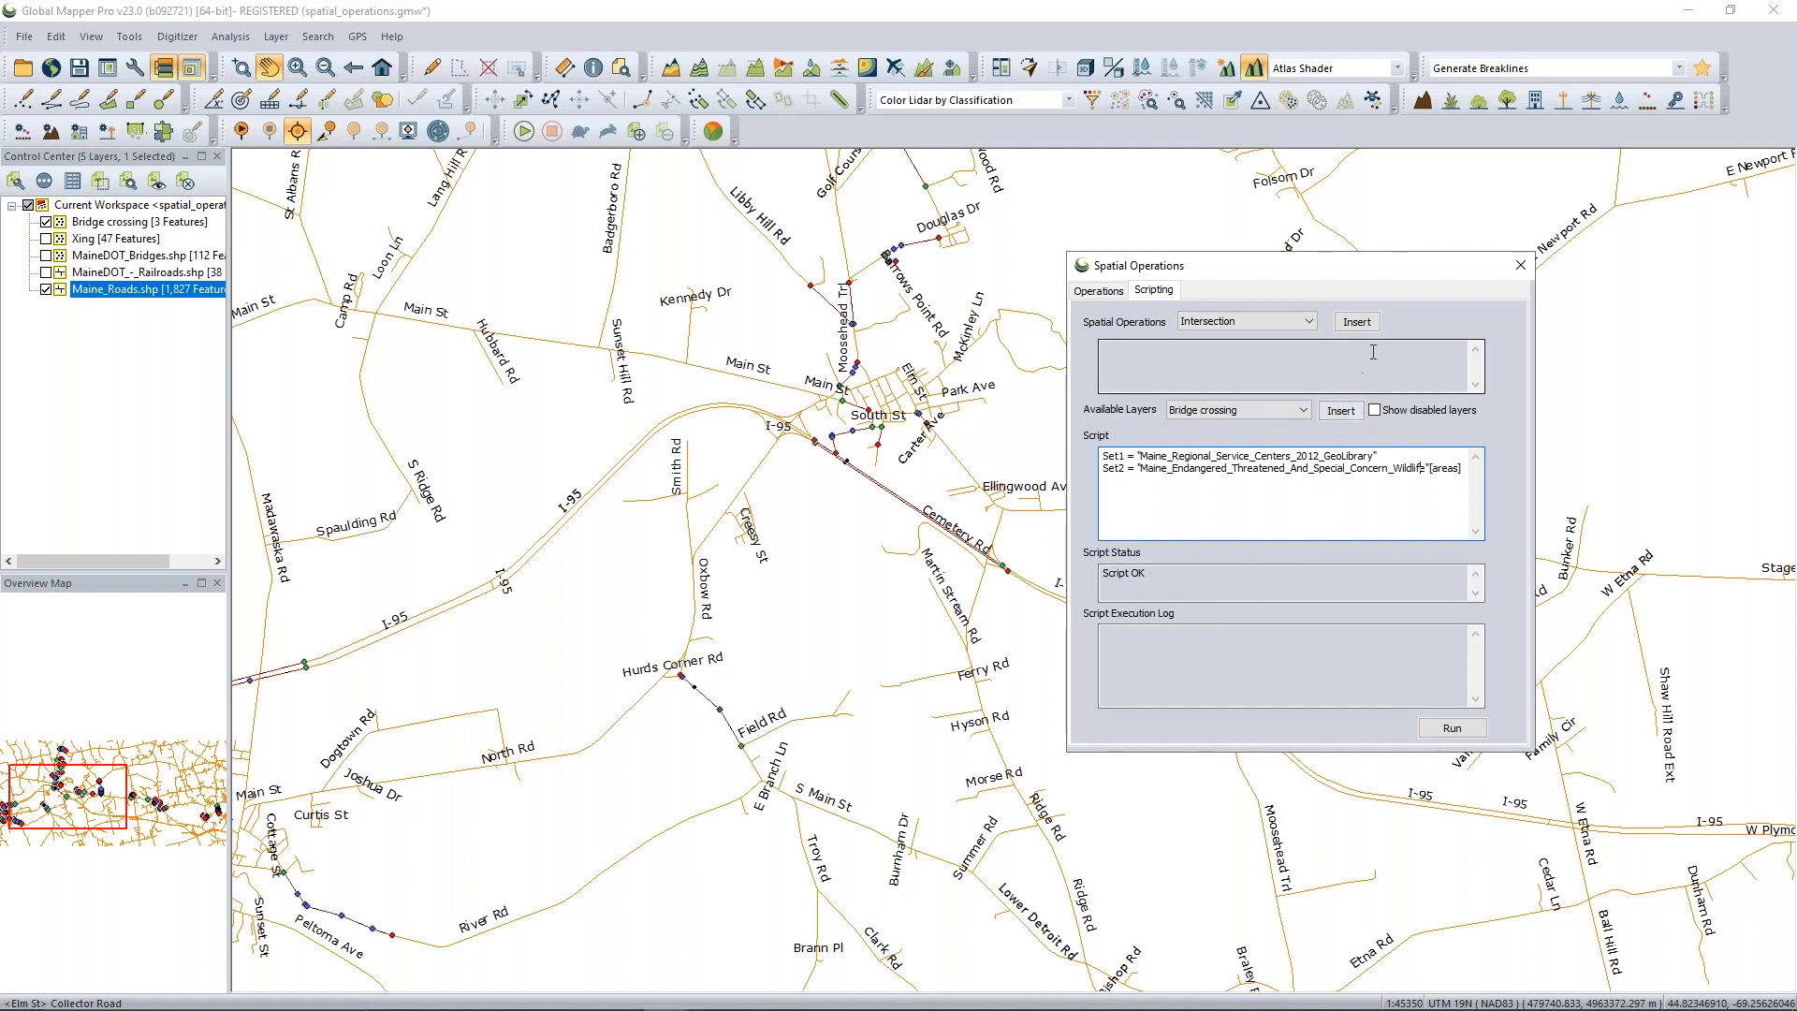
click(1518, 269)
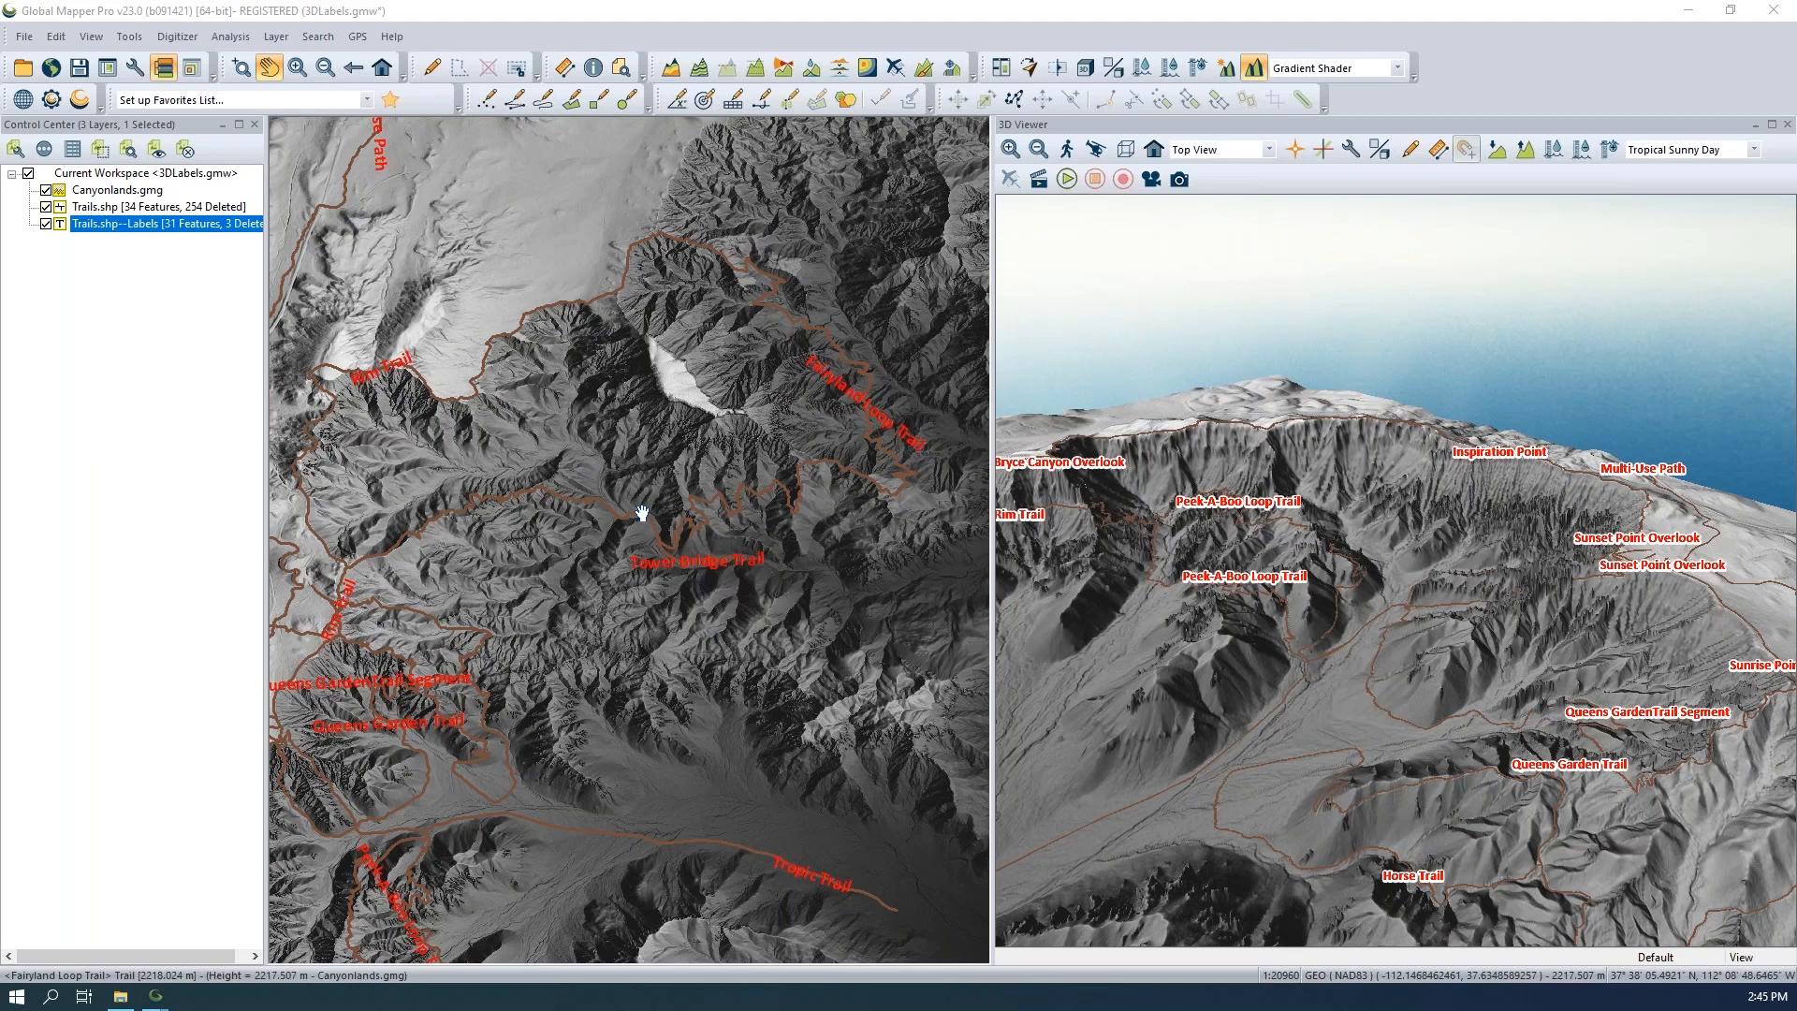
Try to undo the last operation in the 3DLabels.gmw workspace.
click(56, 36)
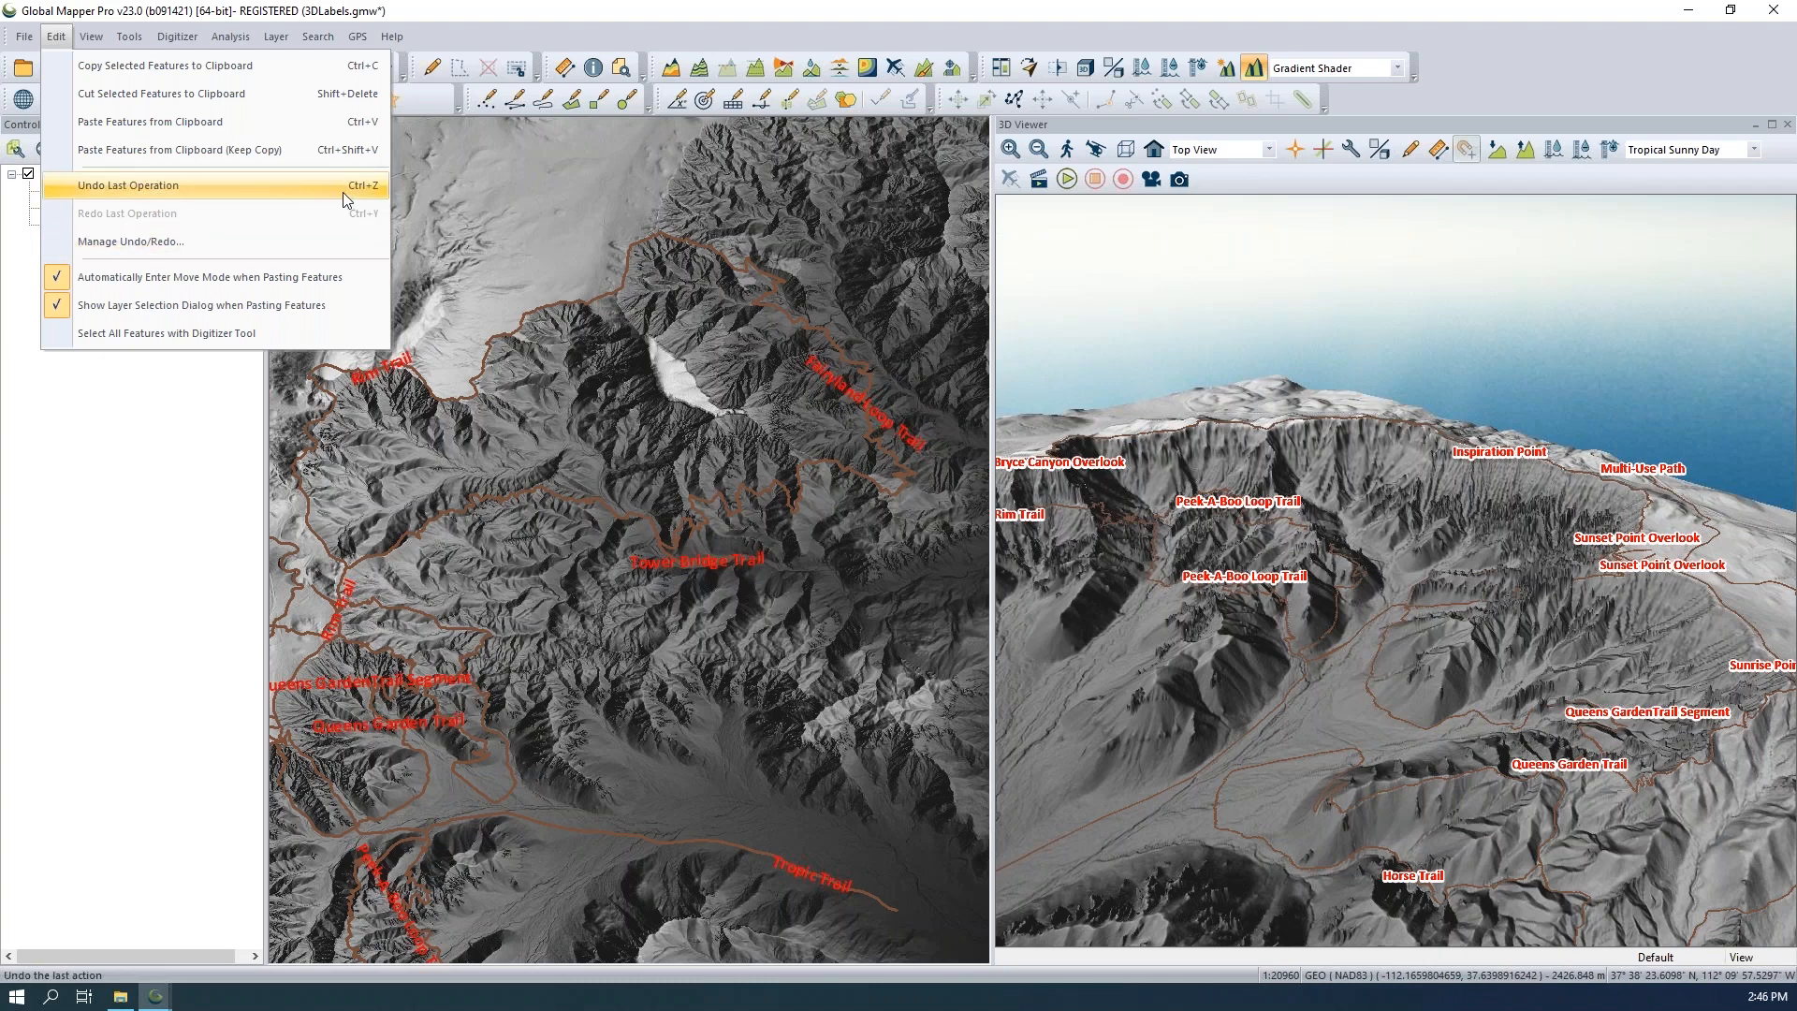
click(247, 185)
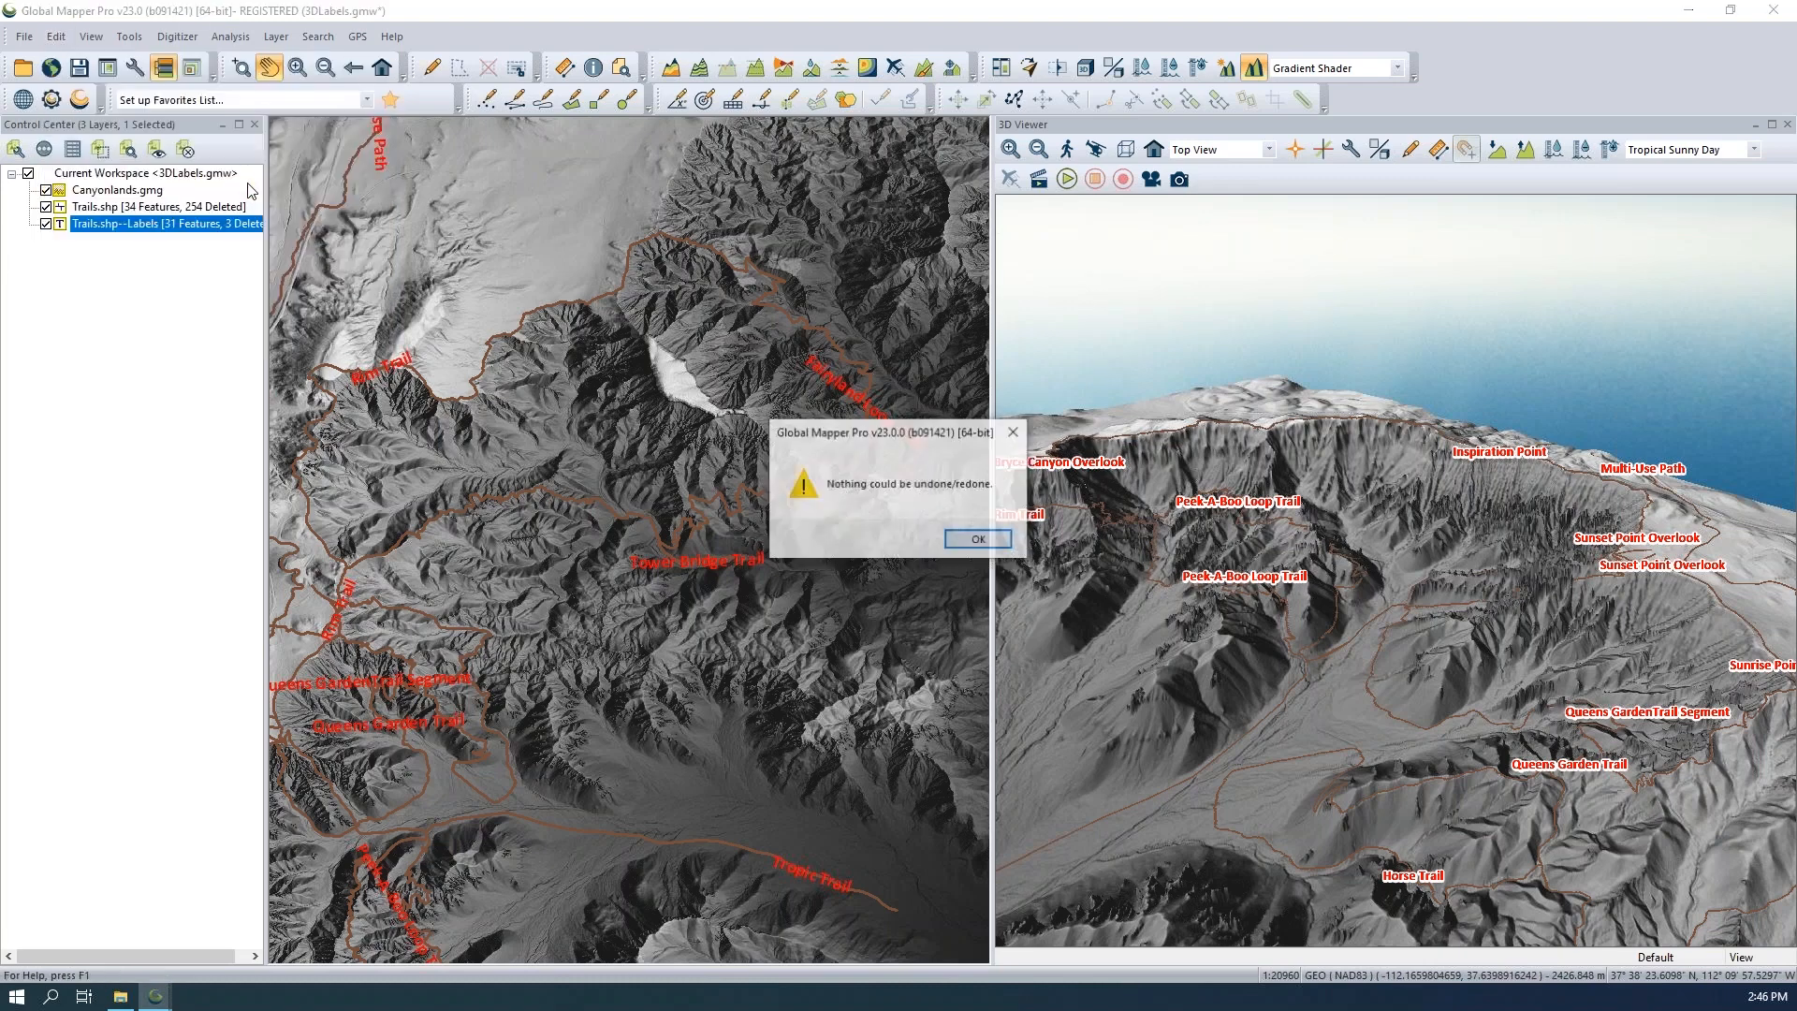
key(Return)
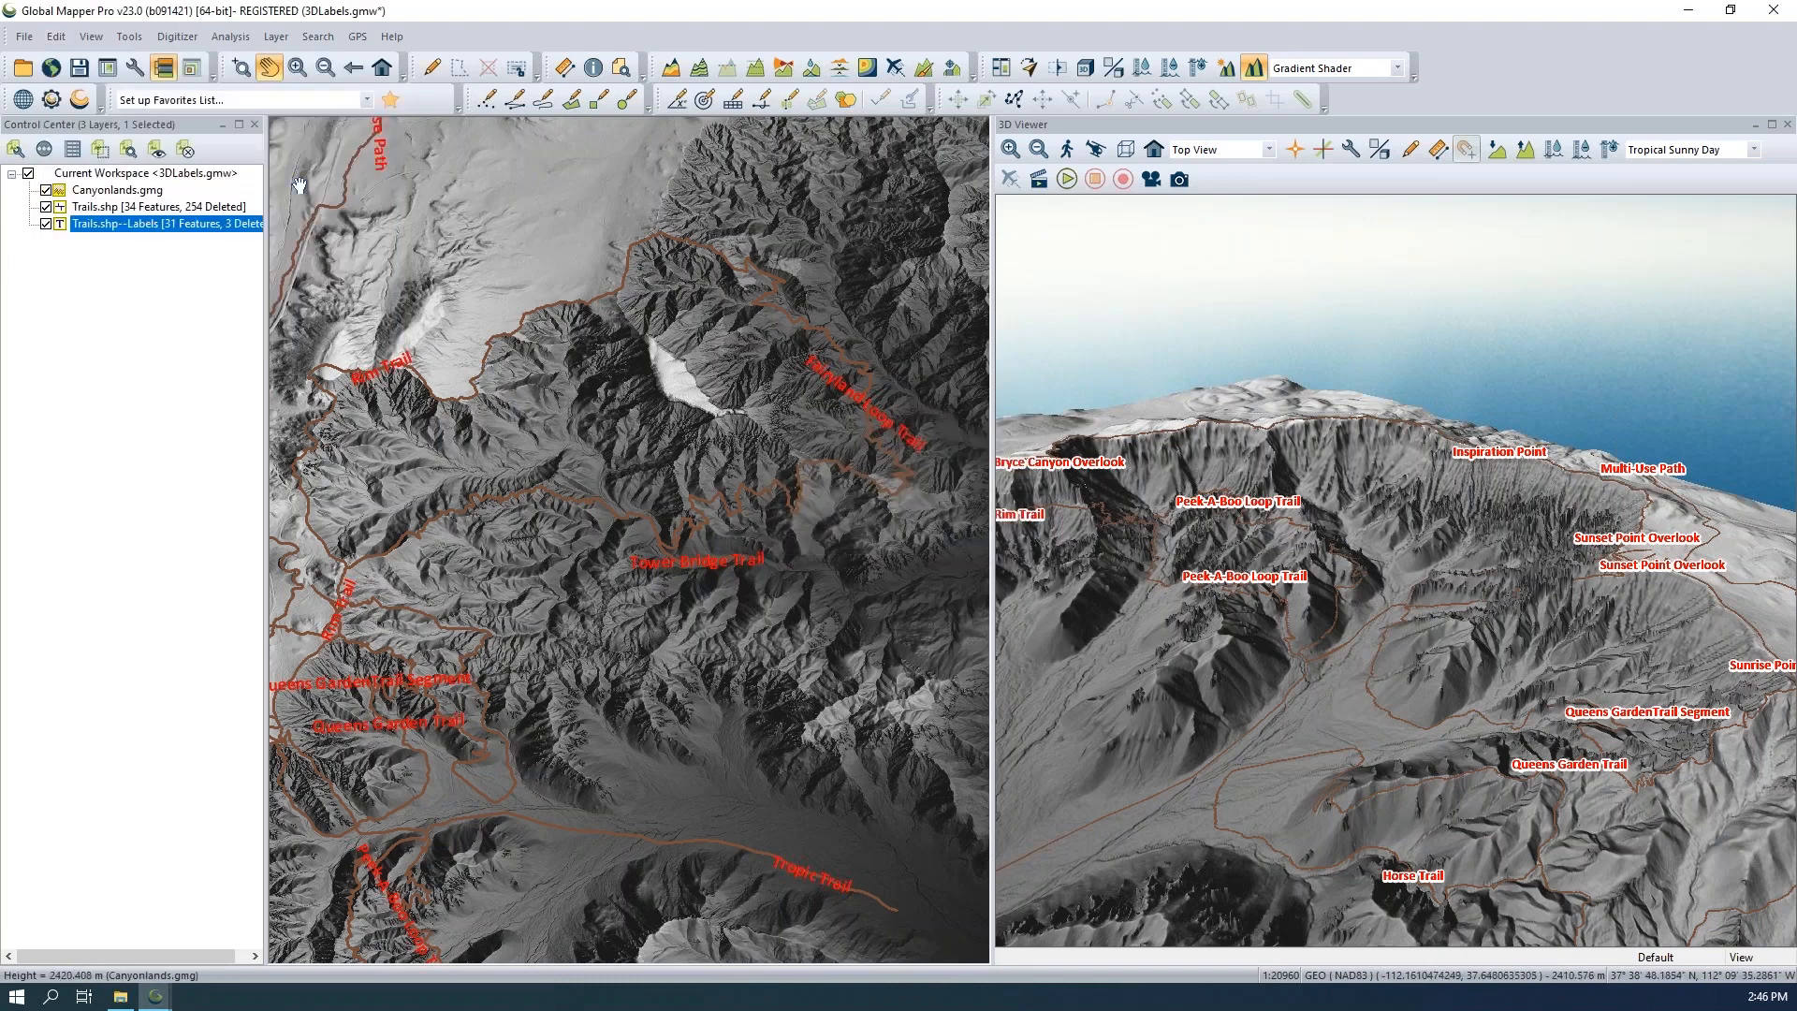
Open the Undo Manager and undo the most recent Delete Selected Feature(s) operation.
click(58, 39)
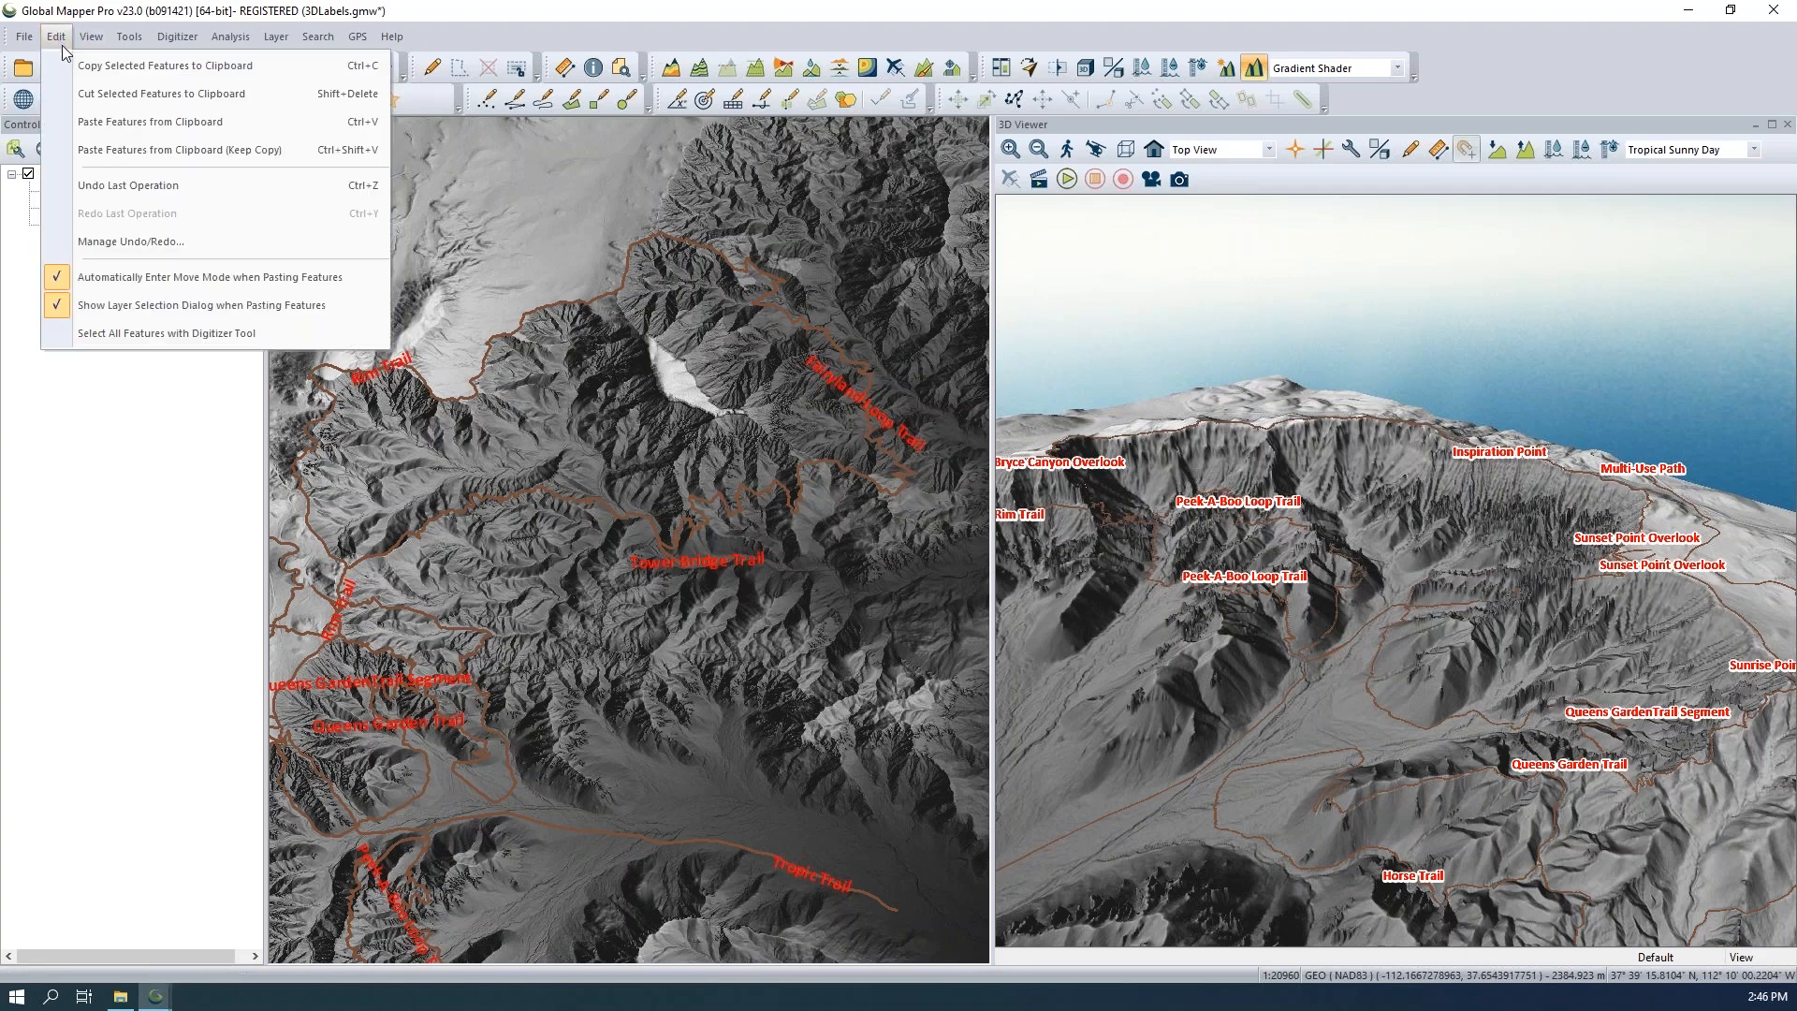
click(172, 240)
drag(293, 279, 281, 222)
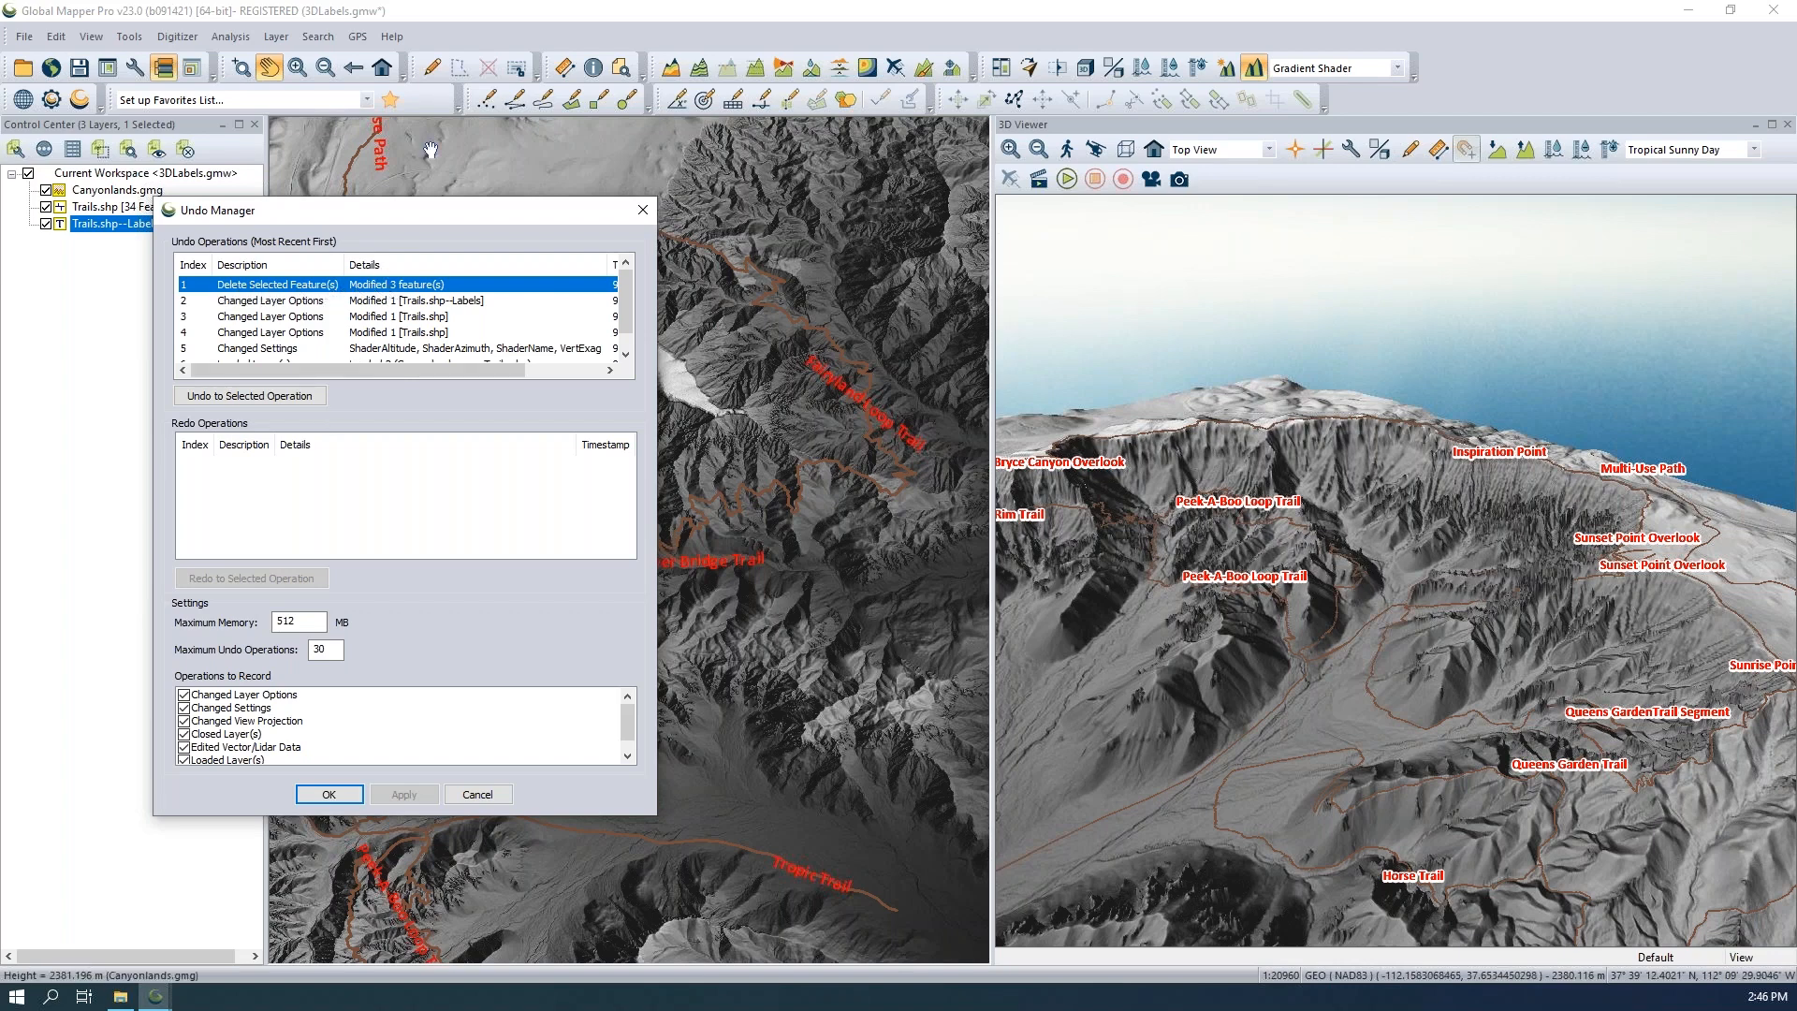
drag(422, 213, 1059, 182)
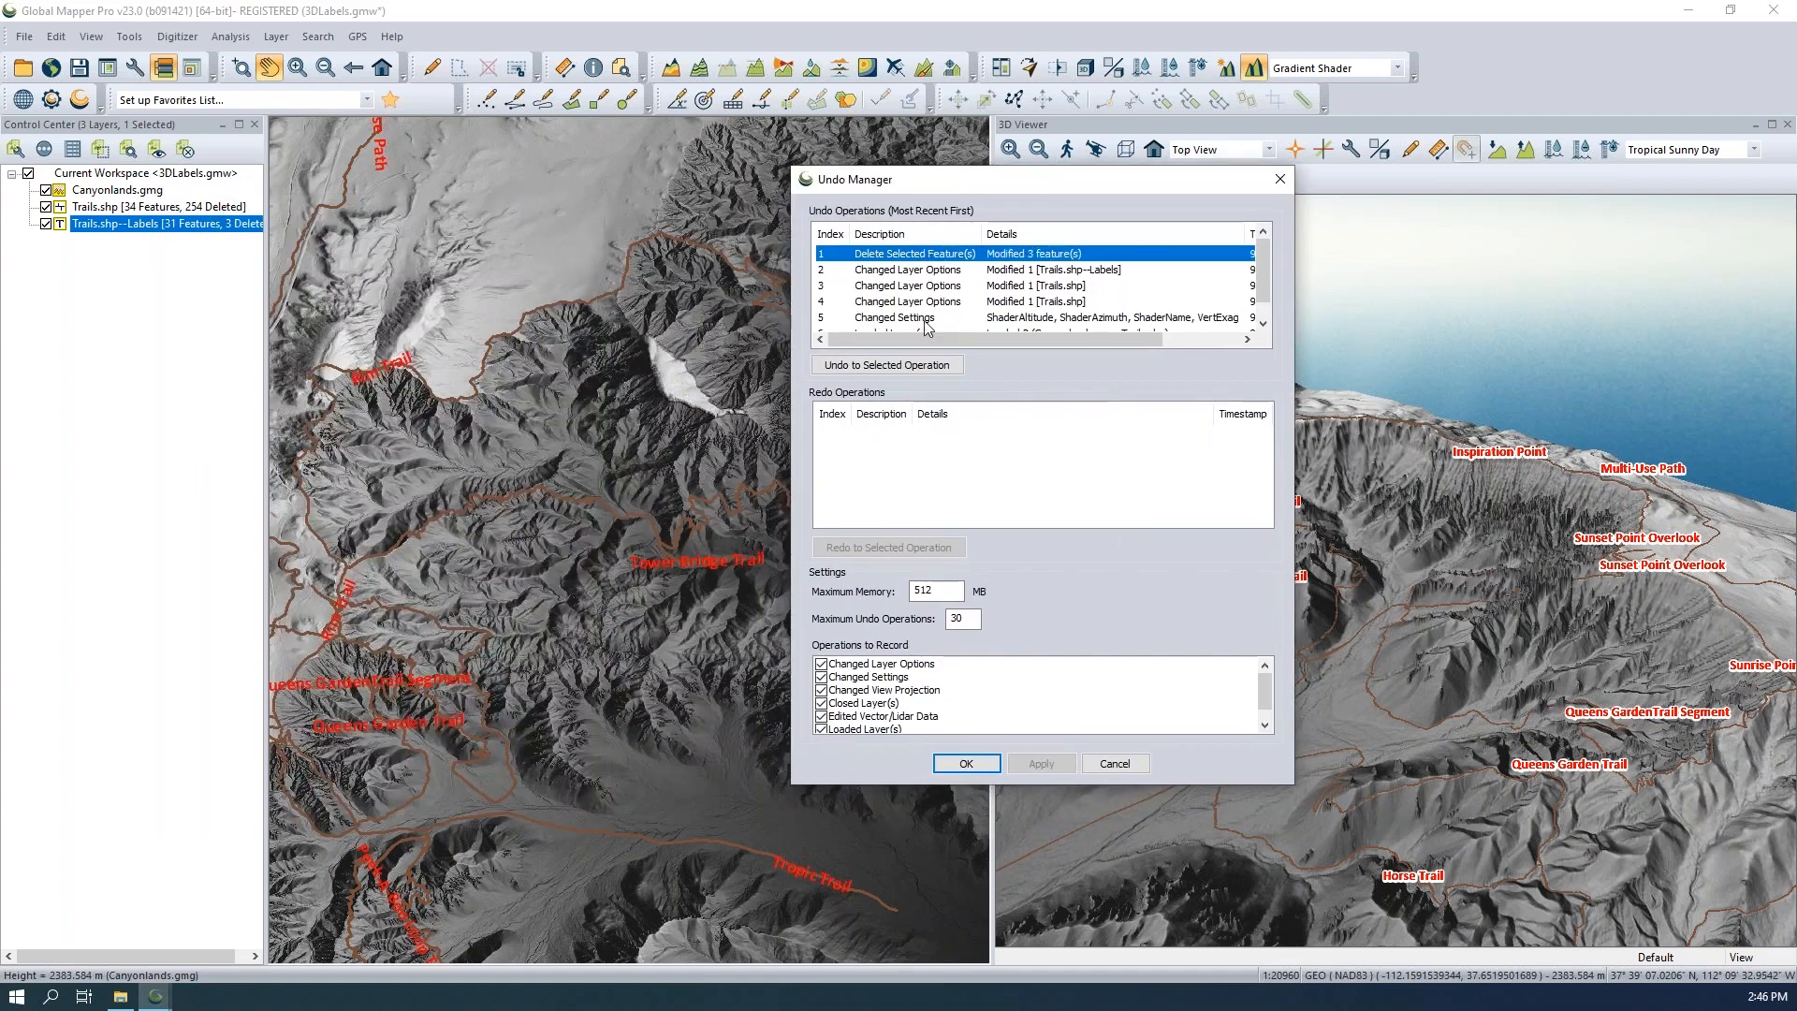
click(910, 367)
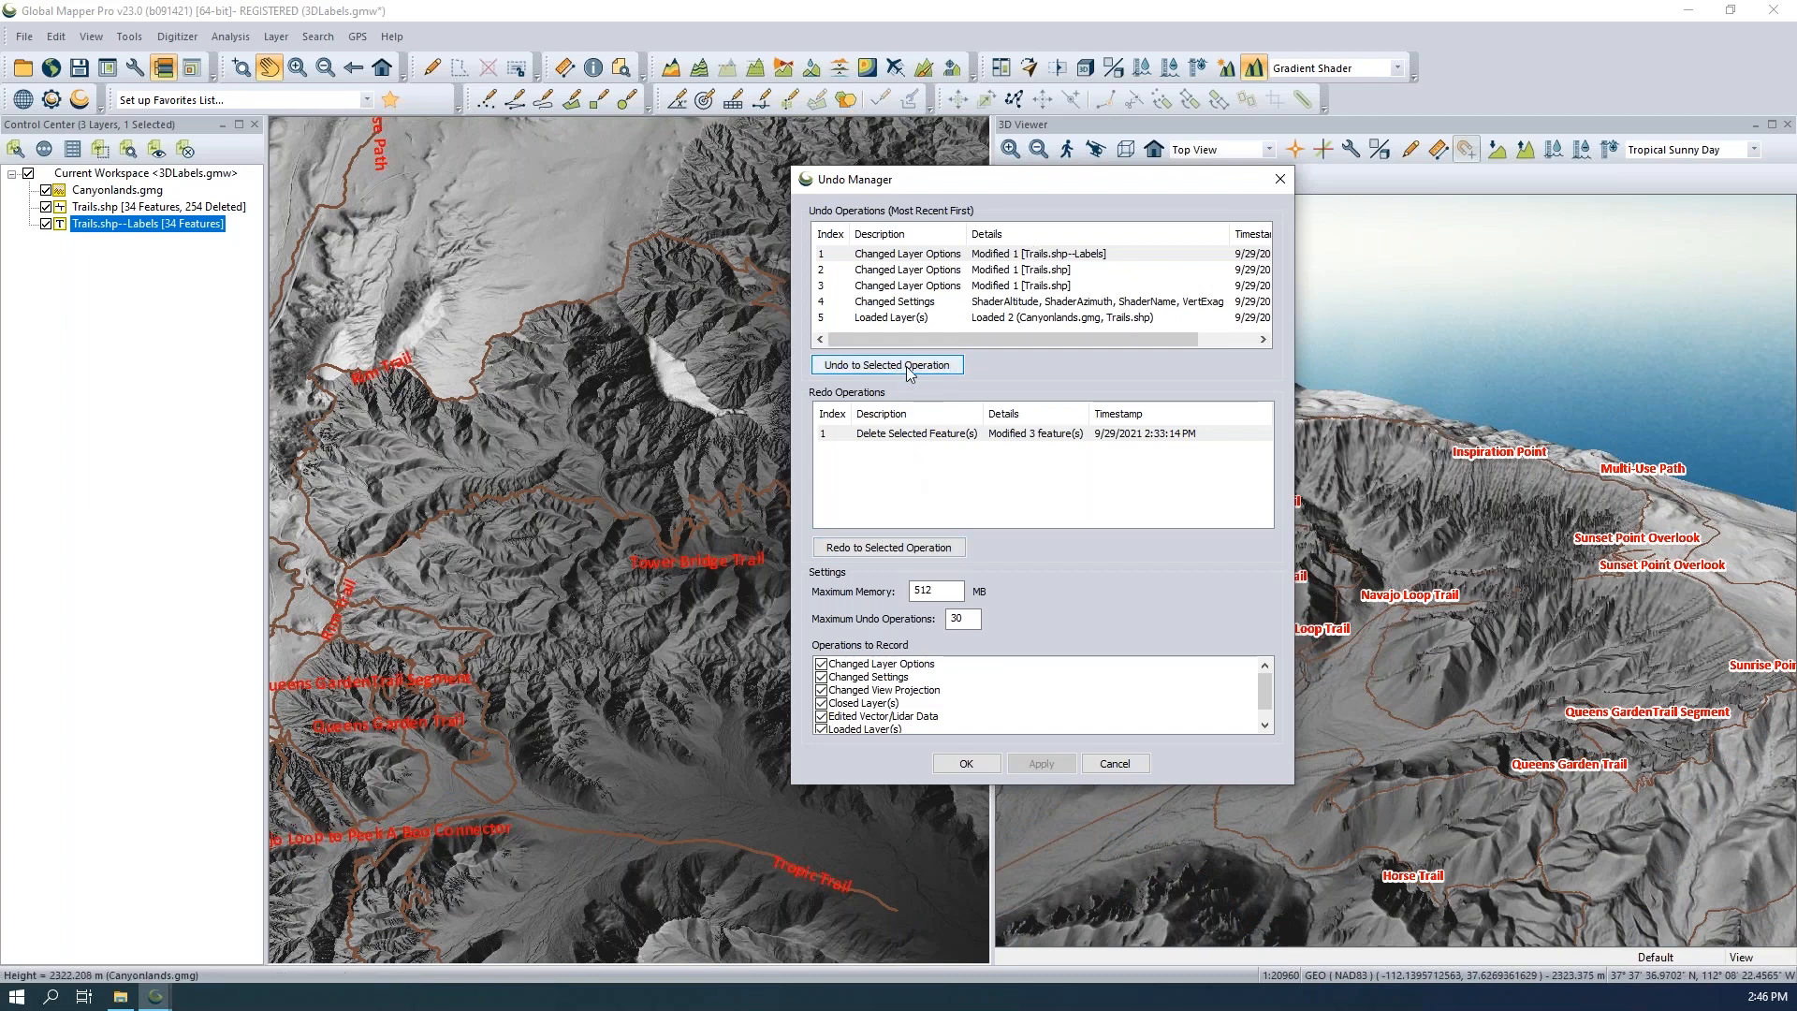
Undo the layer options change on Trails.shp--Labels, inspect the labels, and redo that change.
click(746, 367)
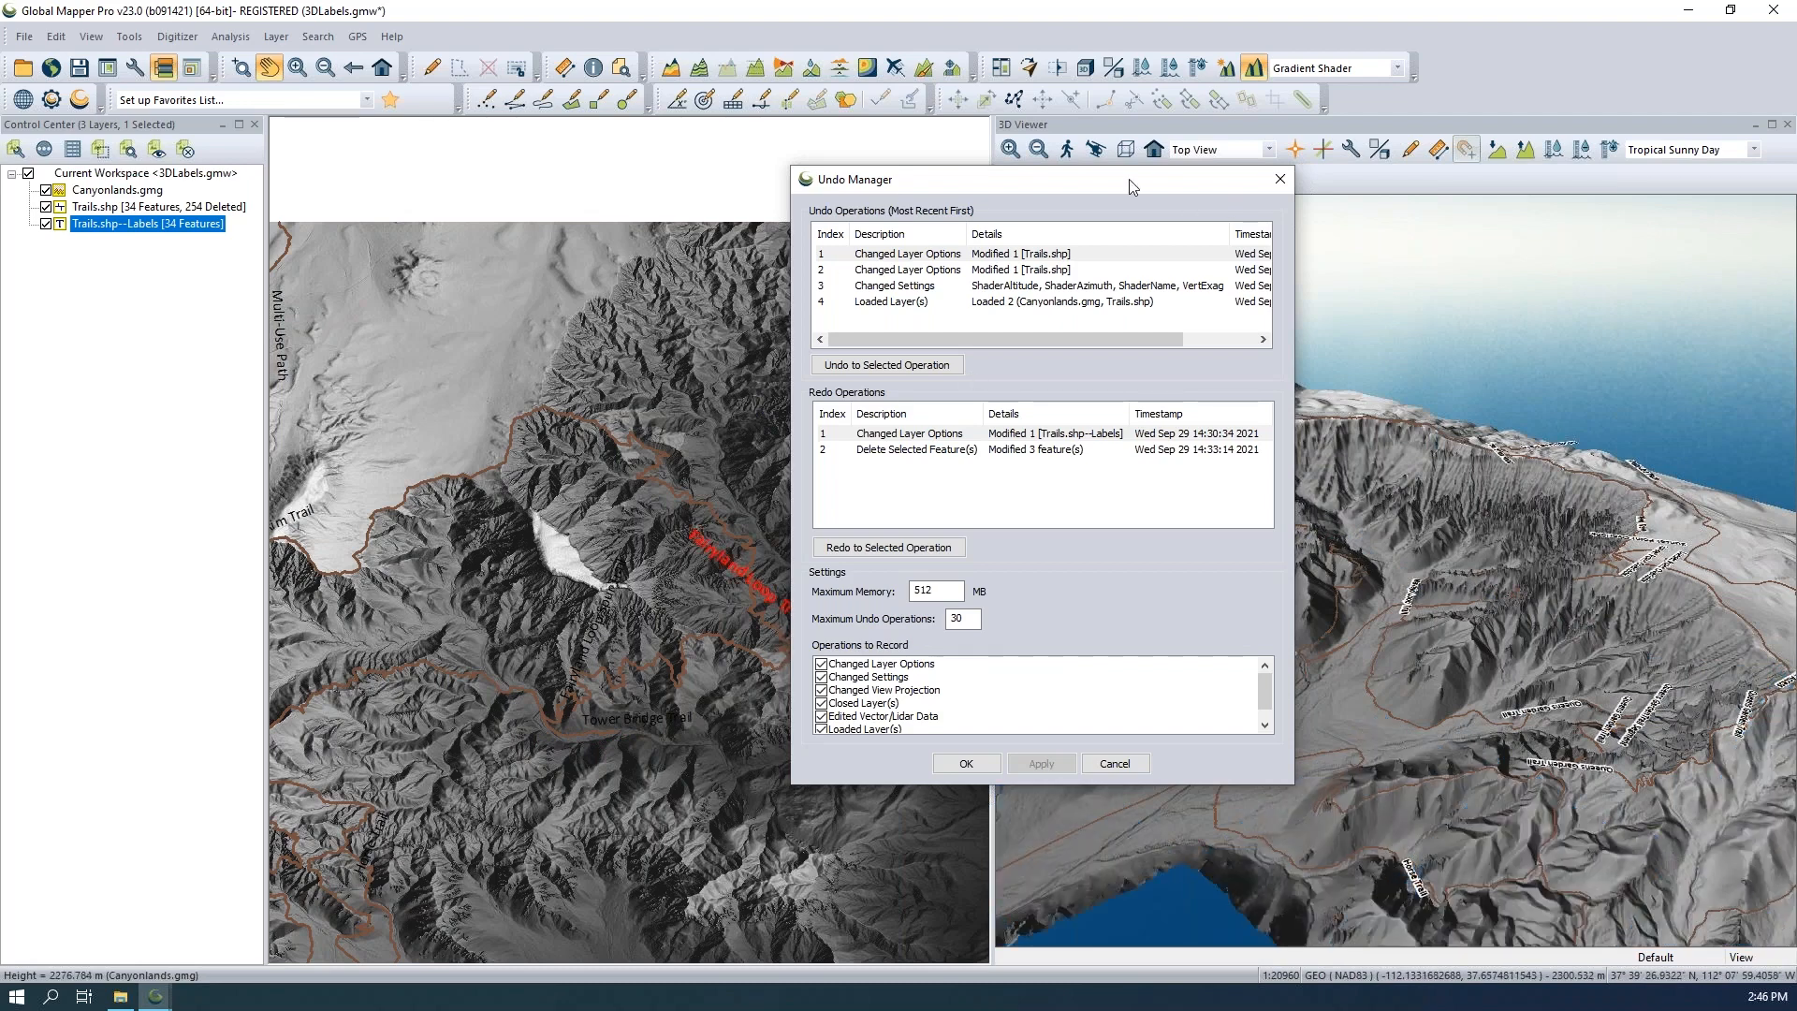
drag(1129, 178, 1020, 151)
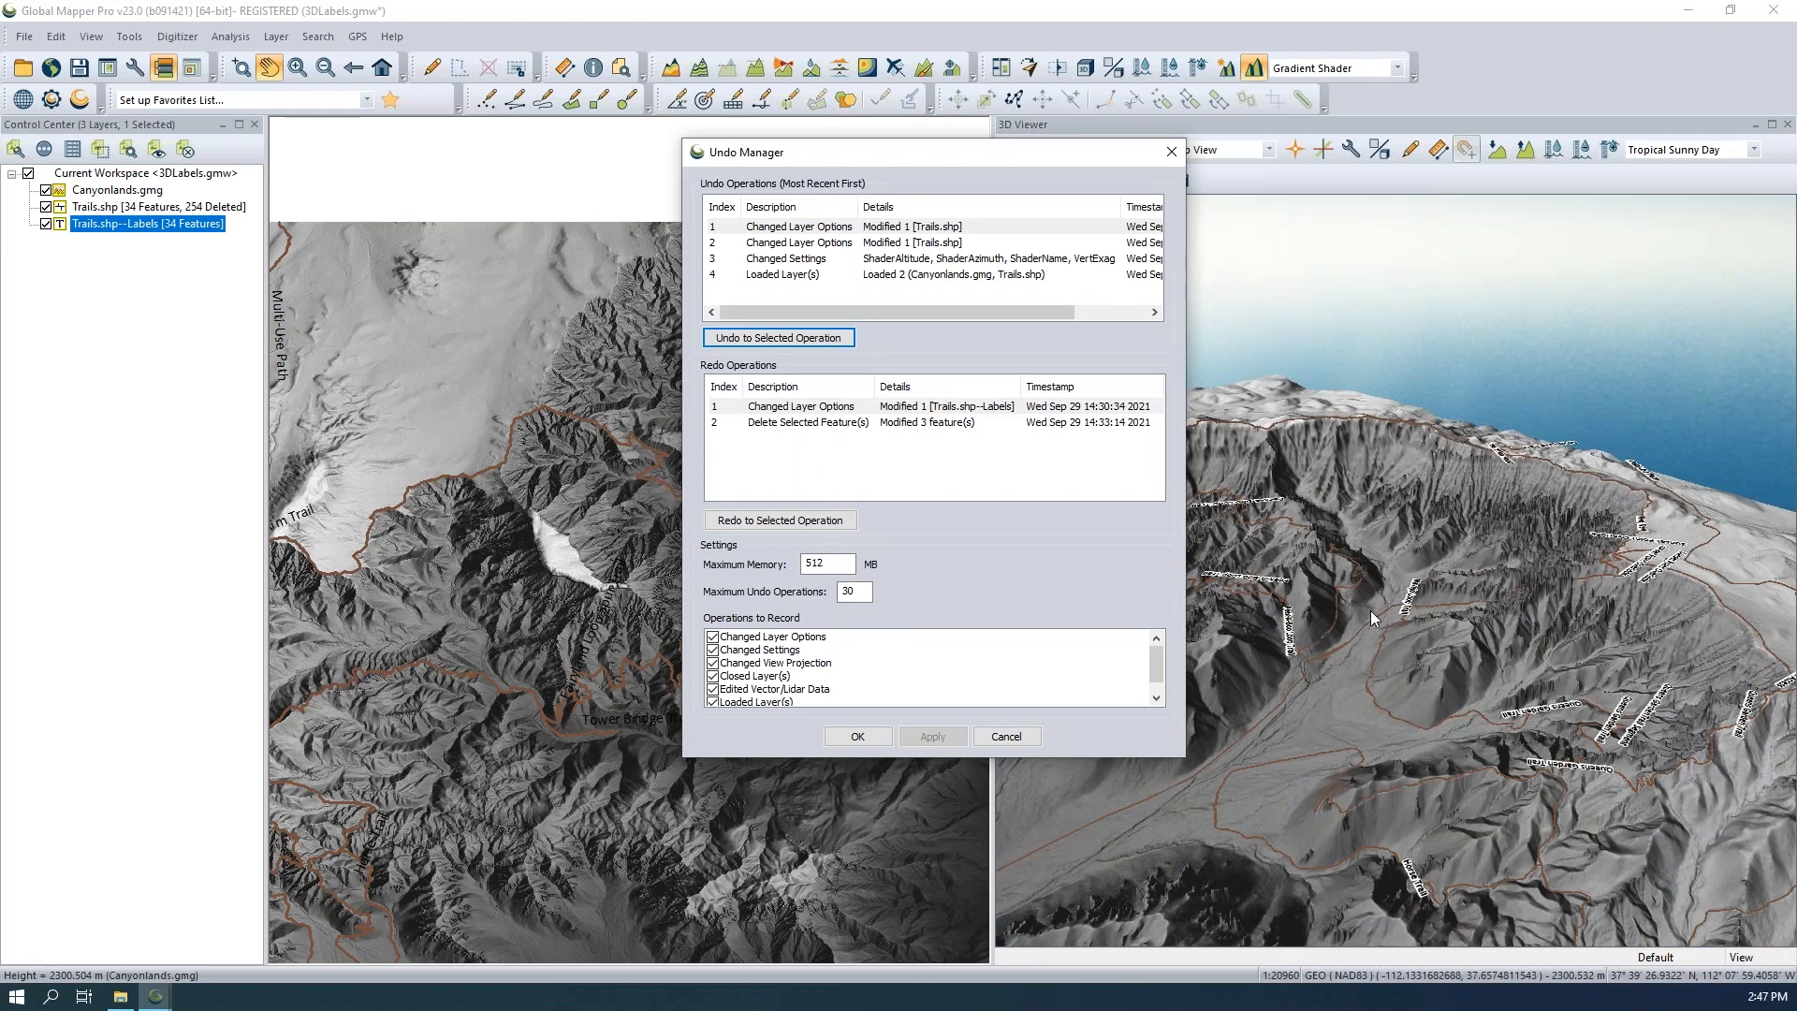
click(1003, 413)
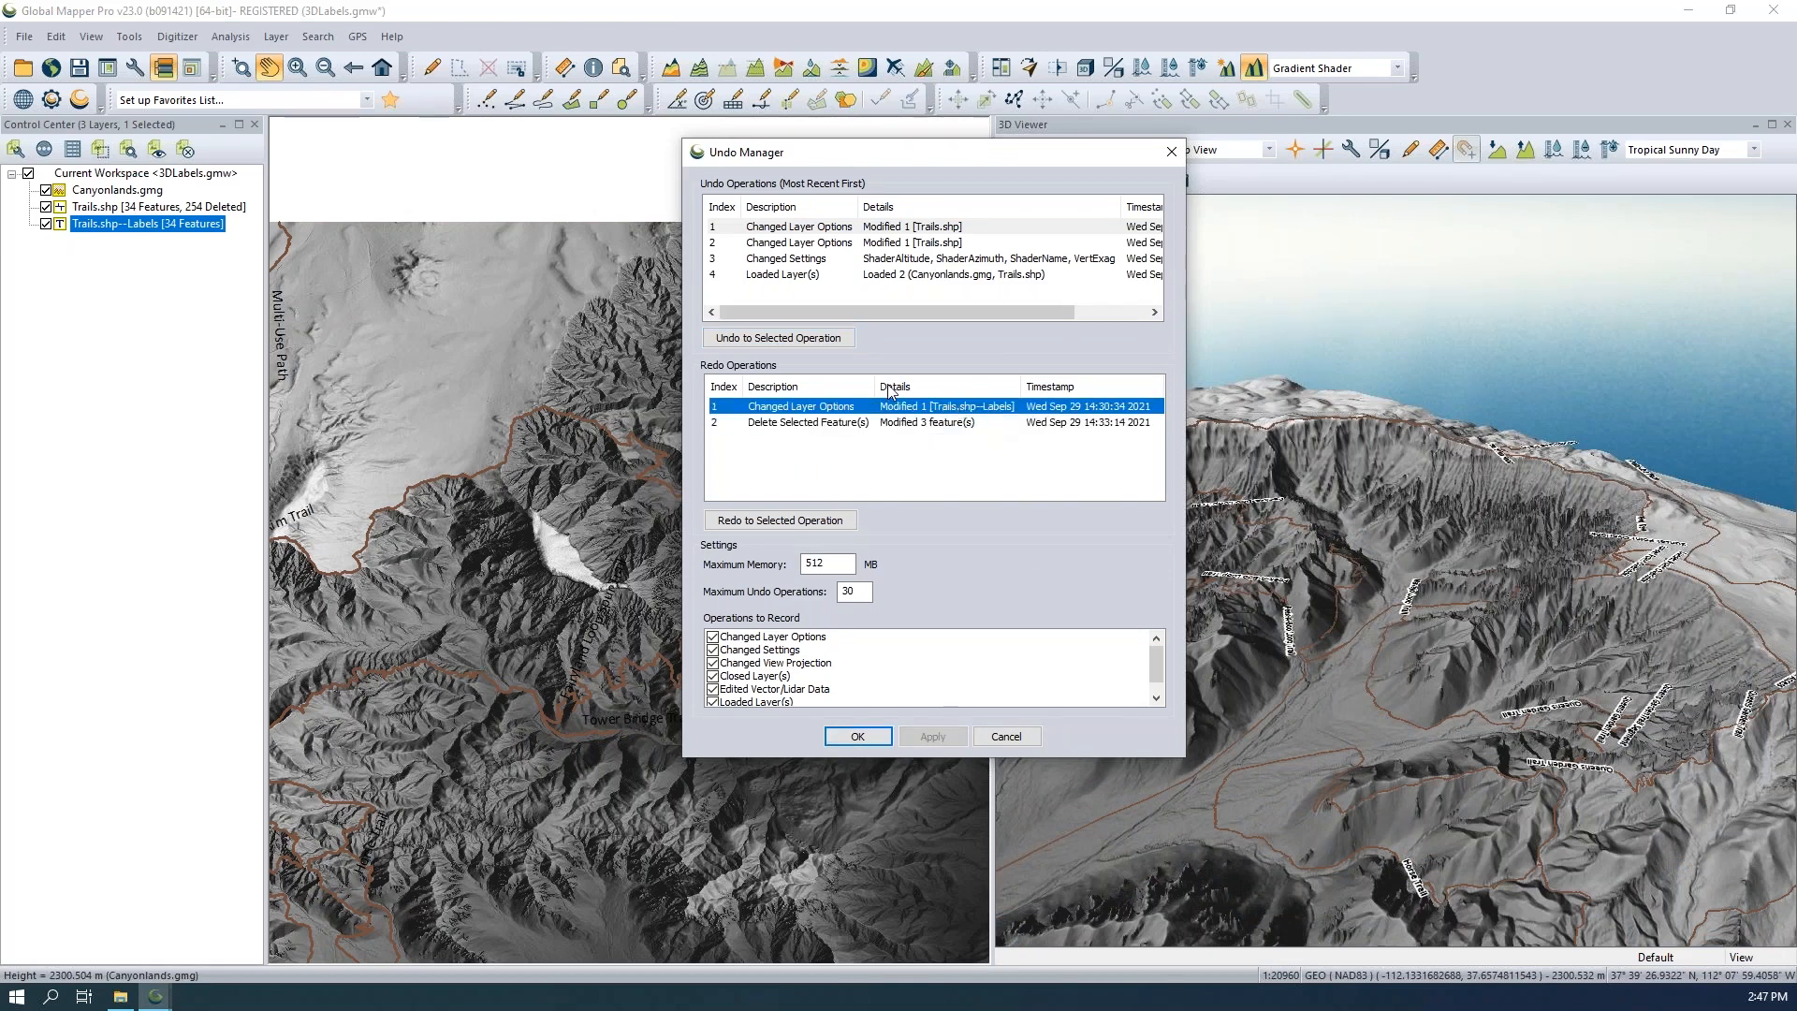
click(817, 520)
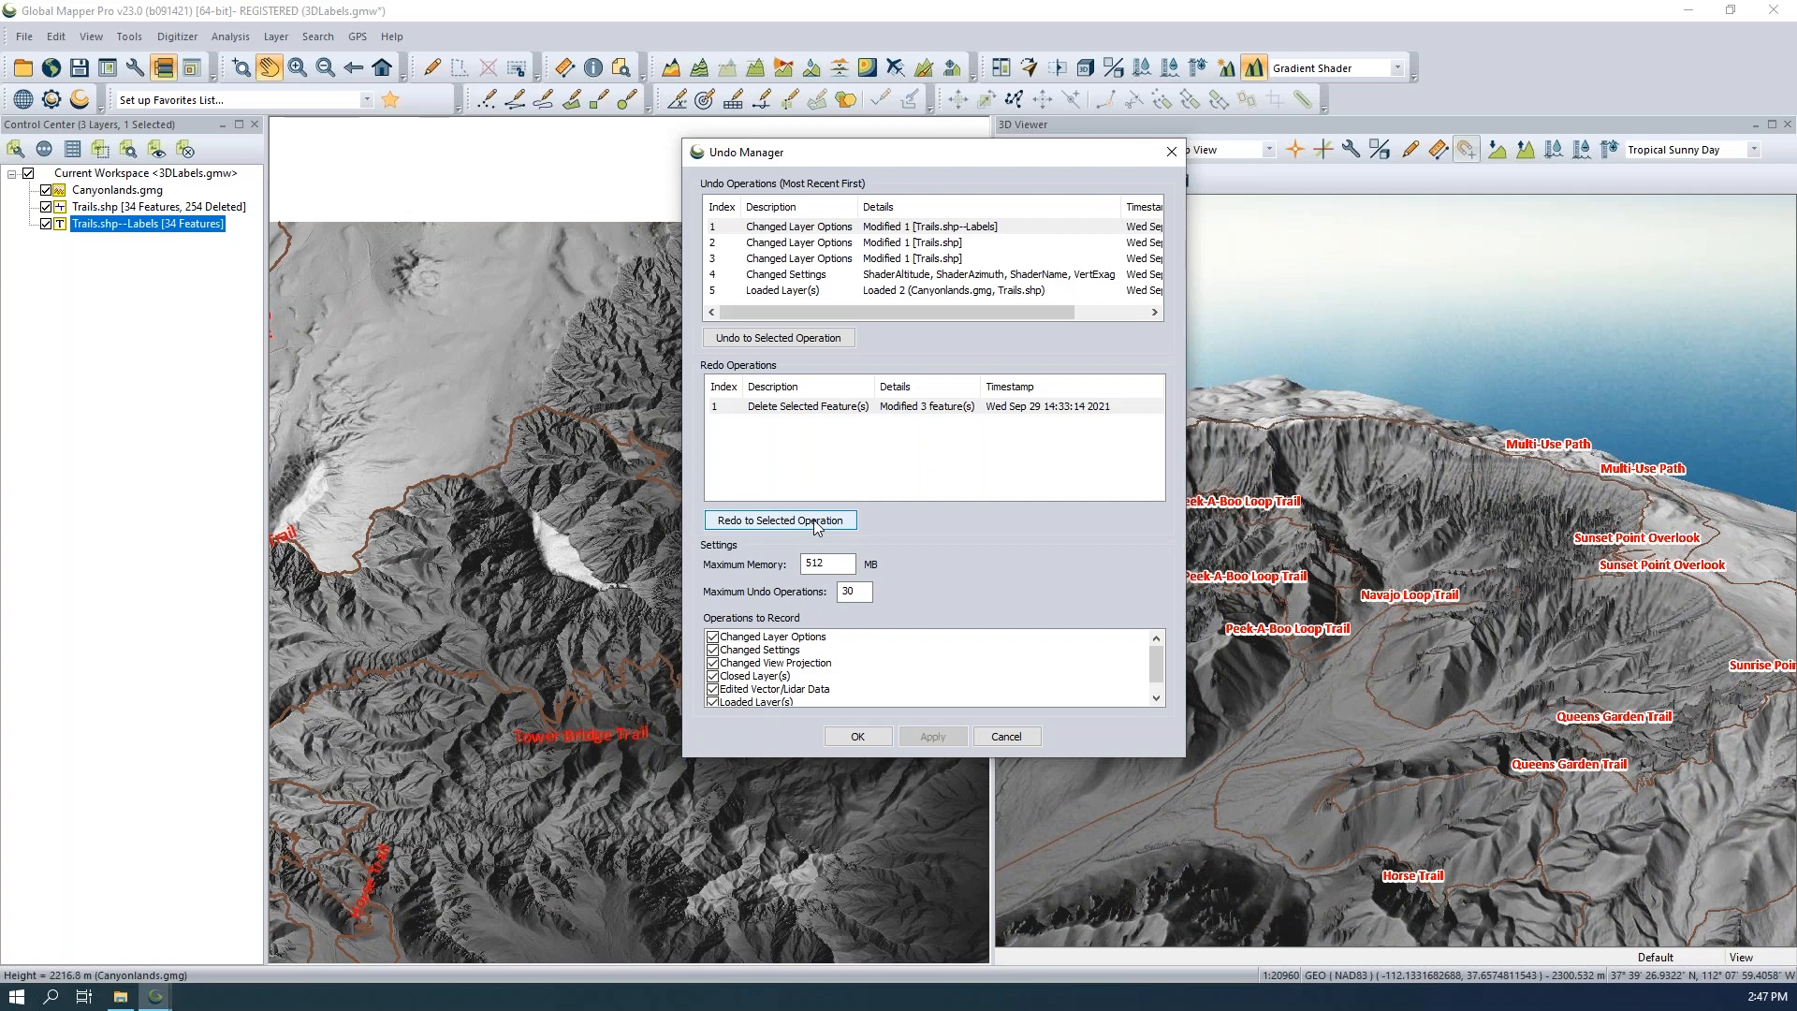
Exclude Changed View Projection from the operations to record and review the other recordable operation types.
click(868, 292)
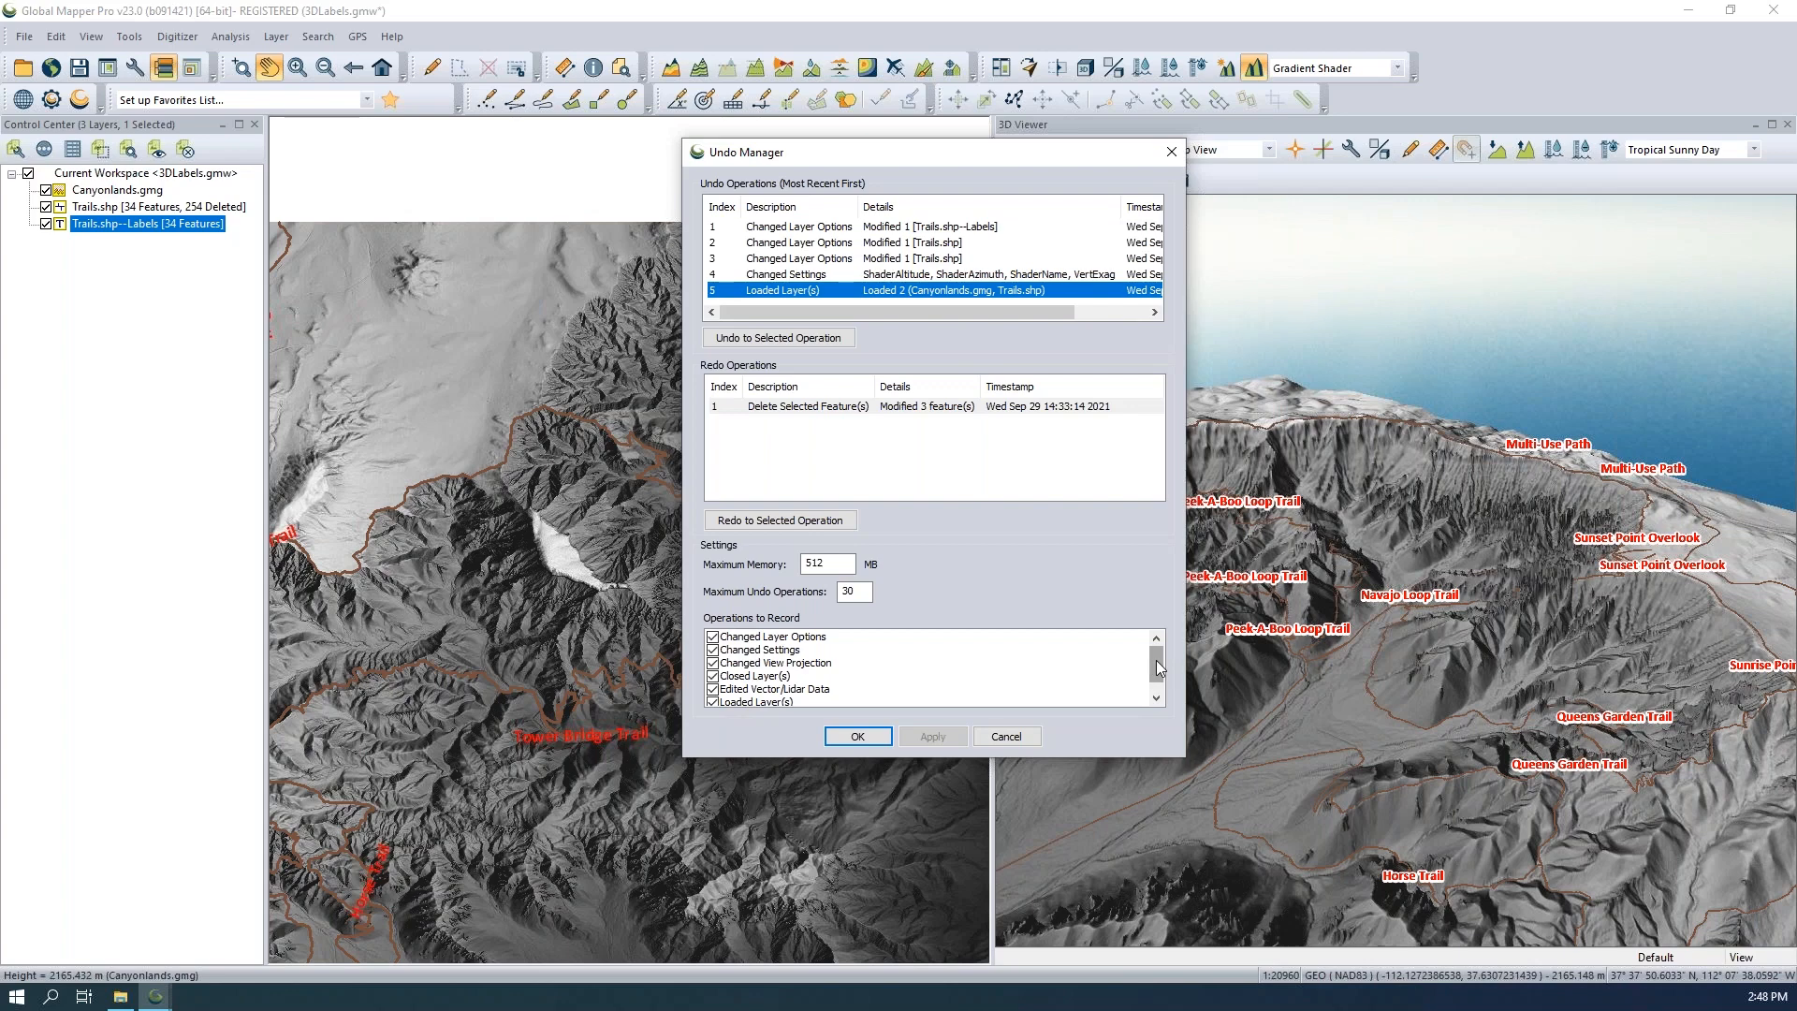
click(811, 637)
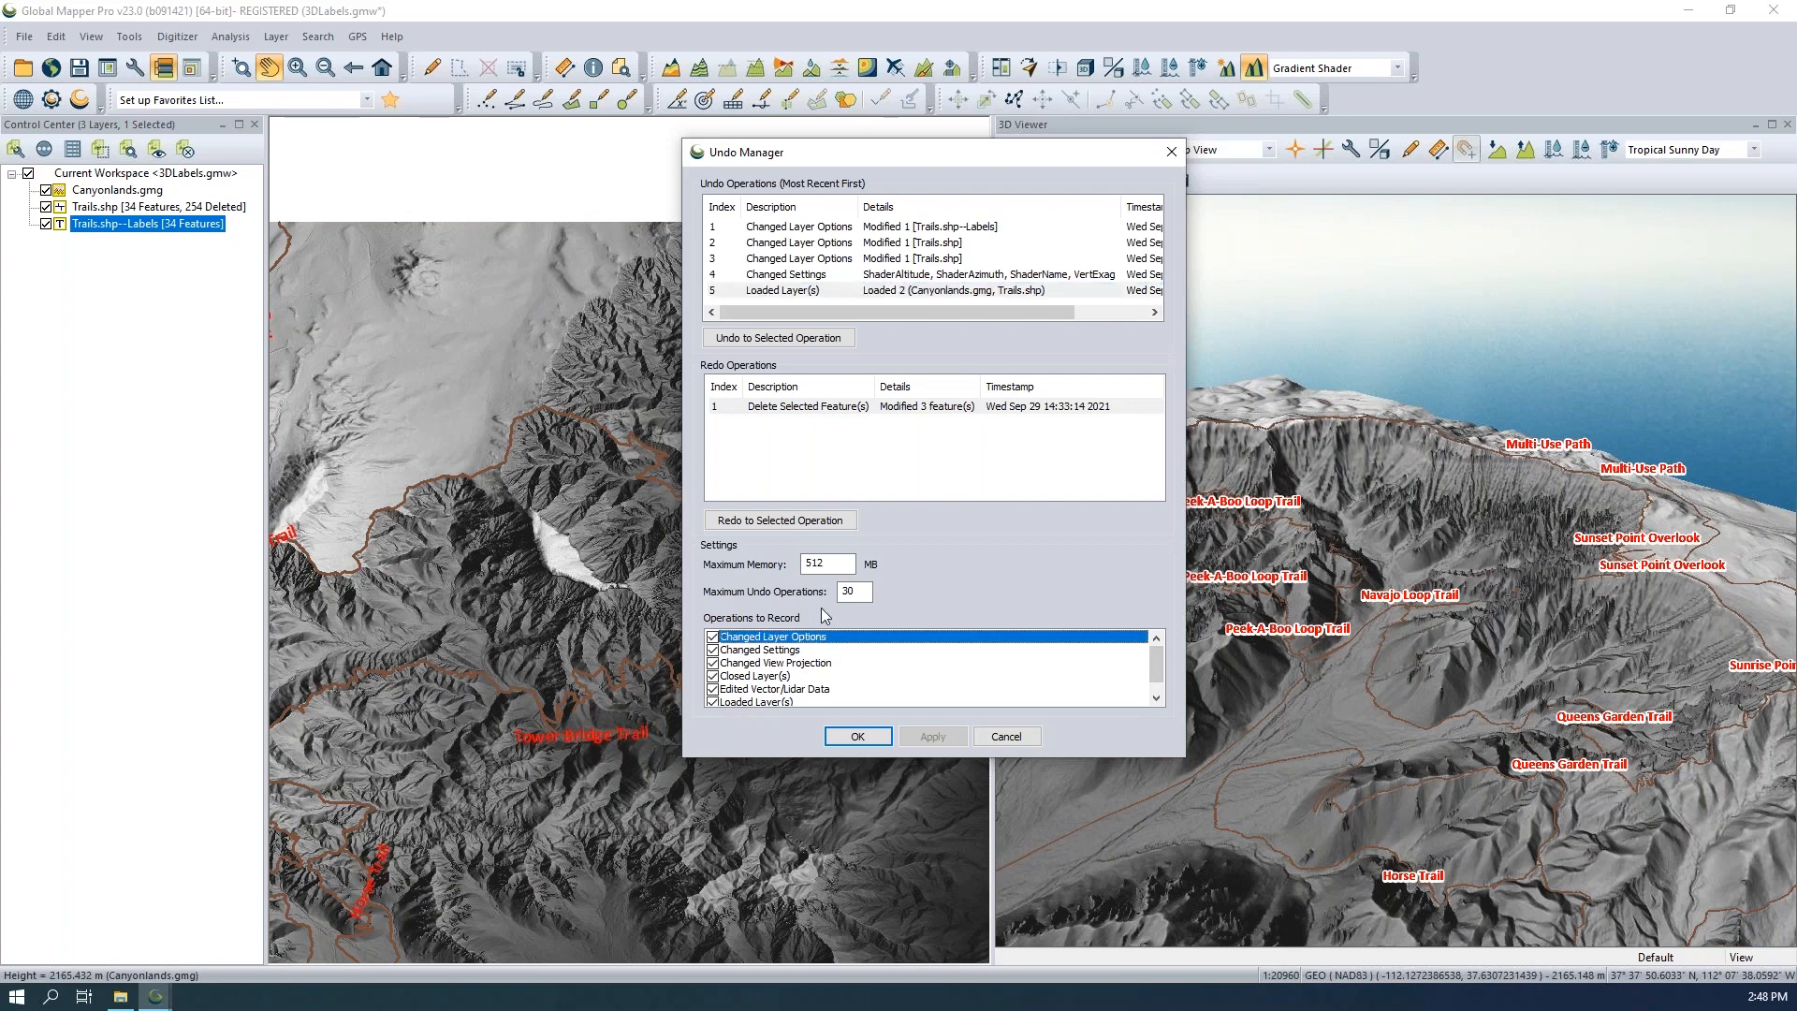
click(775, 664)
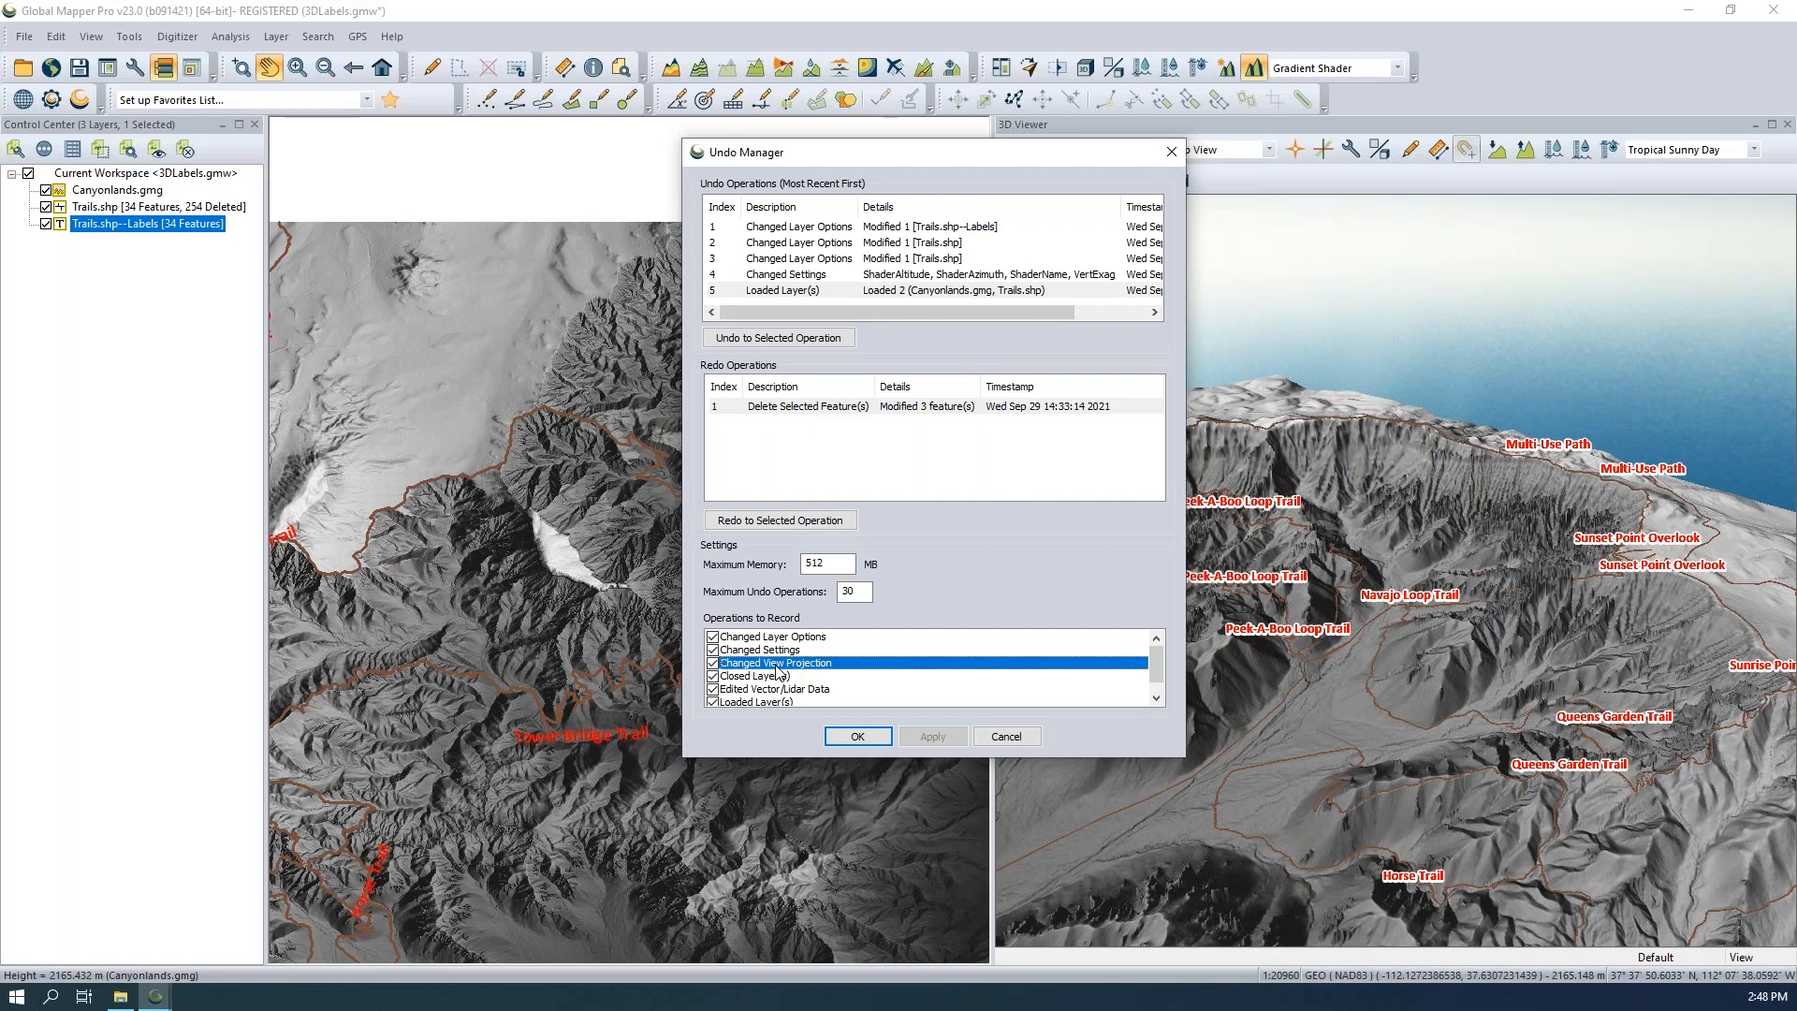
click(712, 664)
click(710, 664)
scroll(762, 683, down, 1)
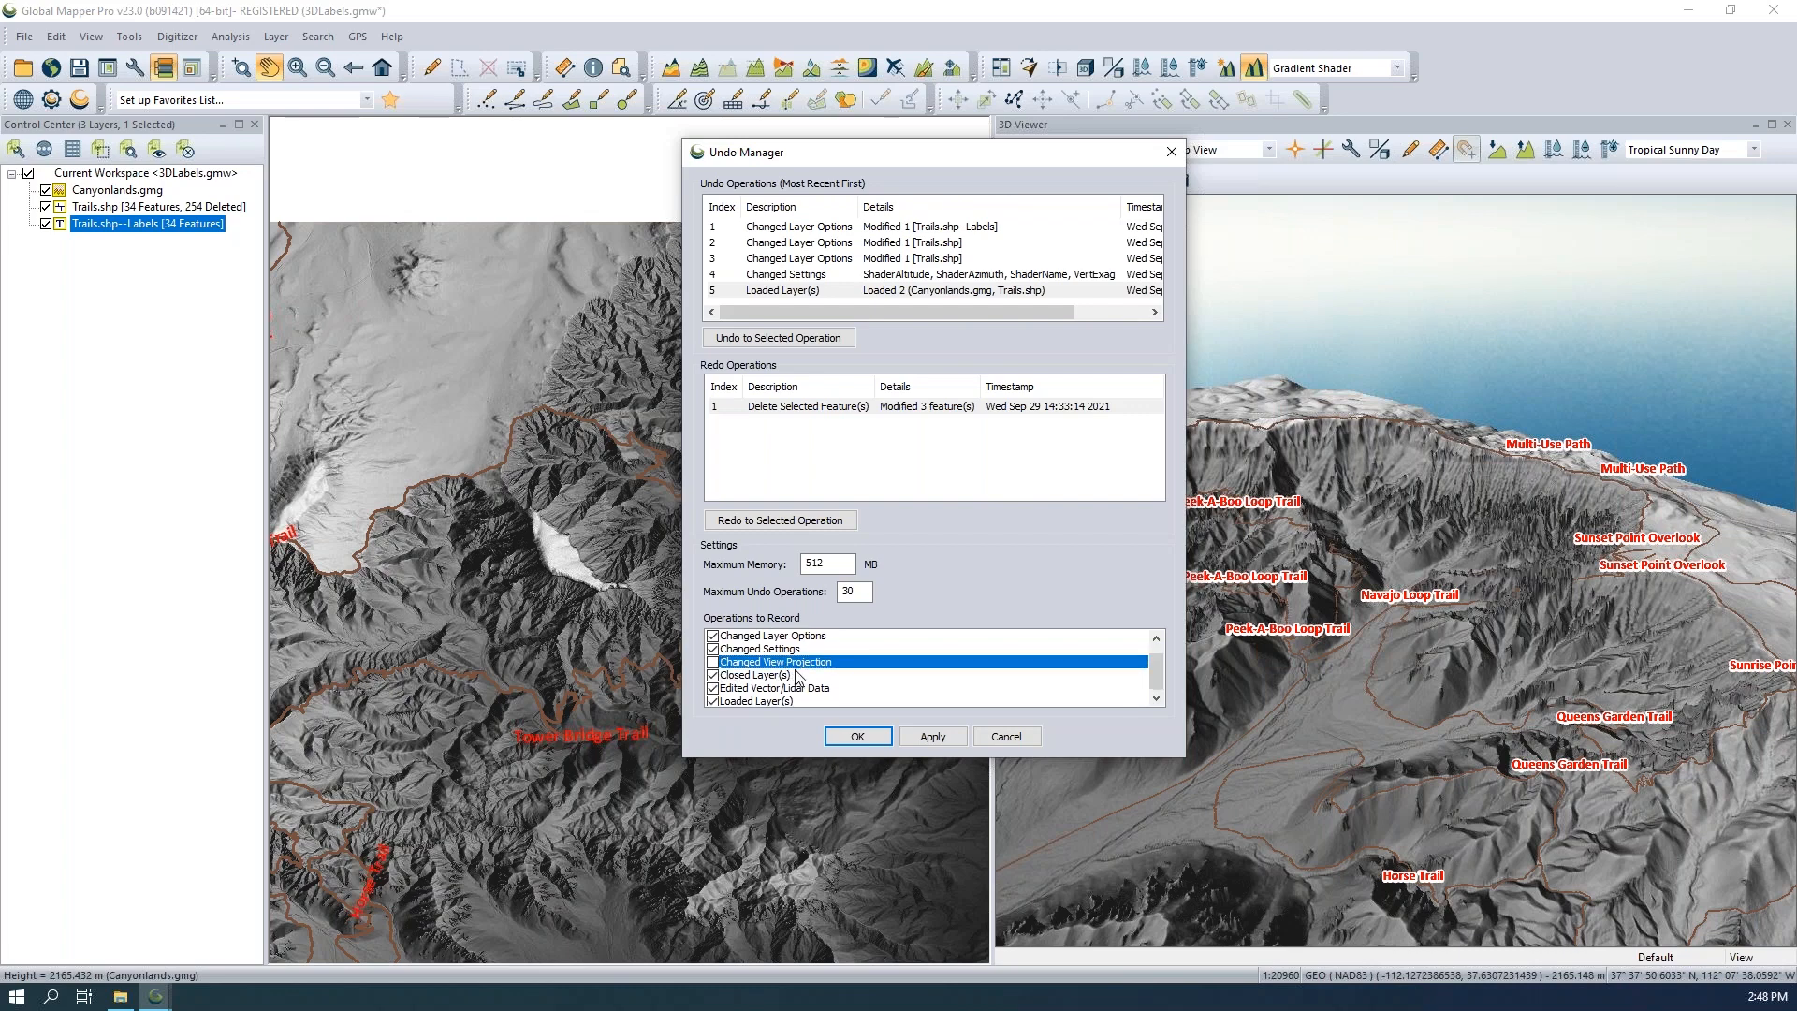
click(765, 665)
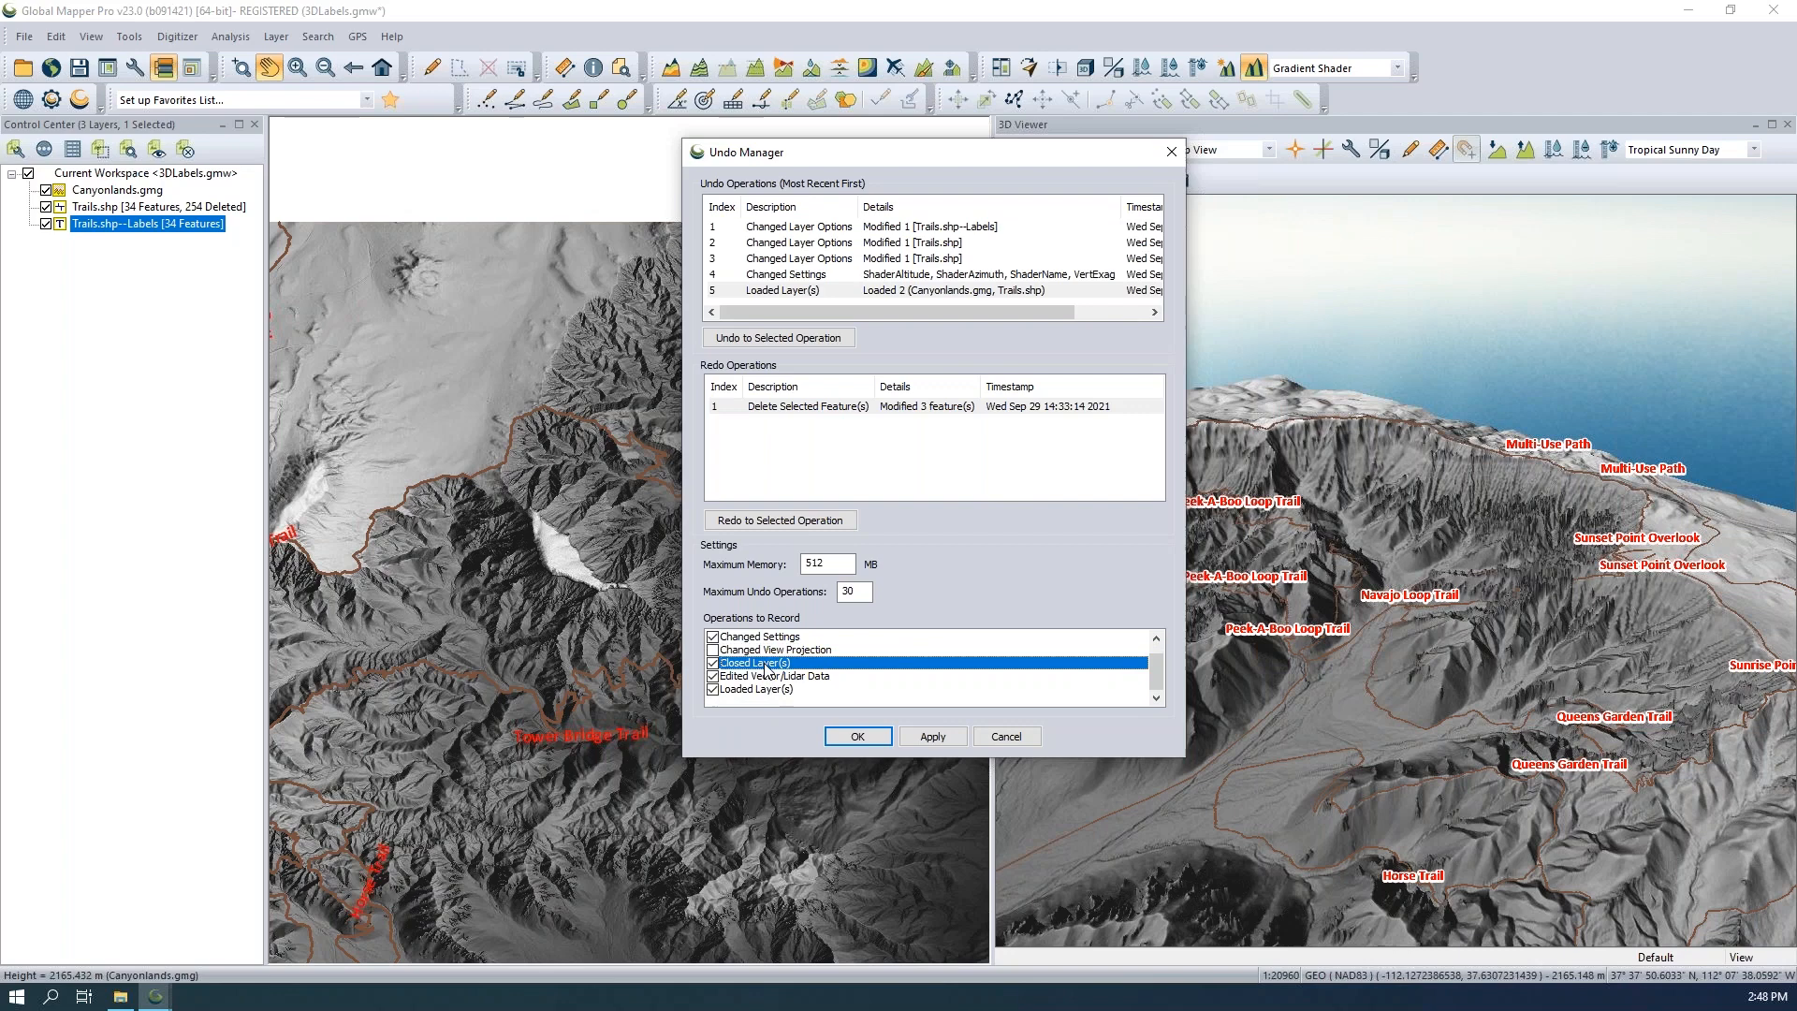
click(814, 681)
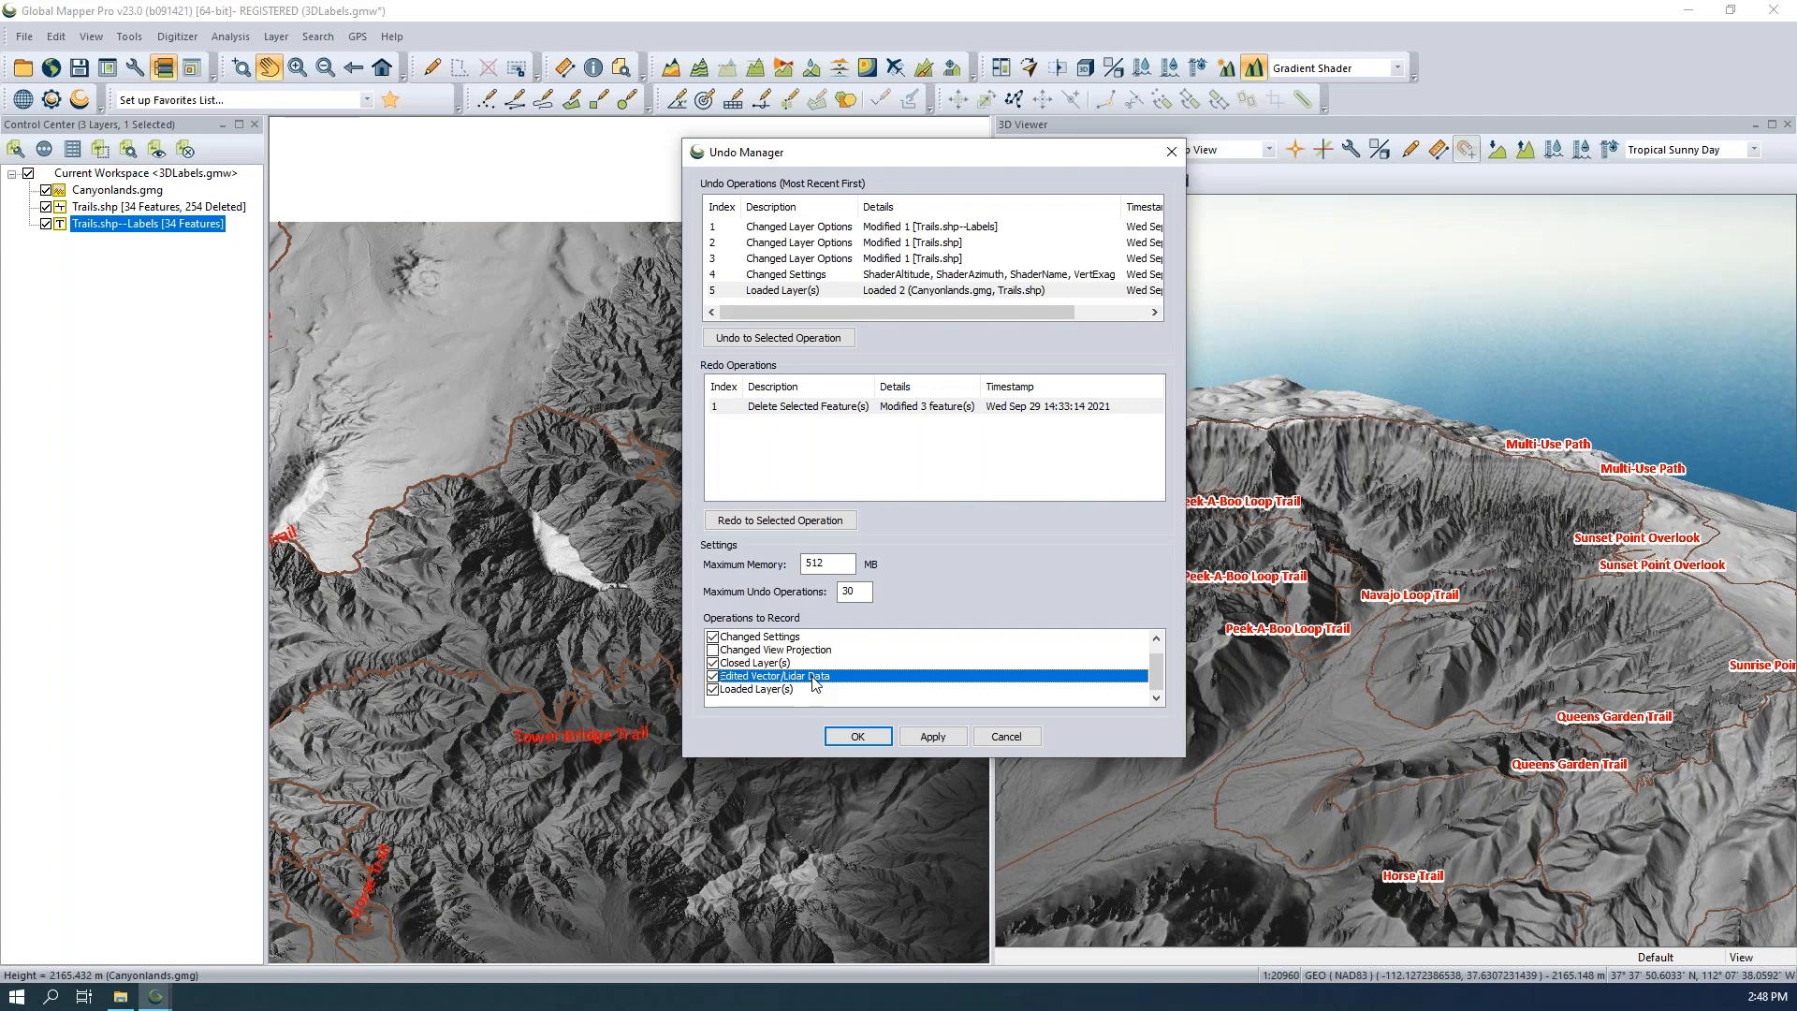
Review the remaining recordable operation types in the Undo Manager and close it without applying the changes.
click(818, 691)
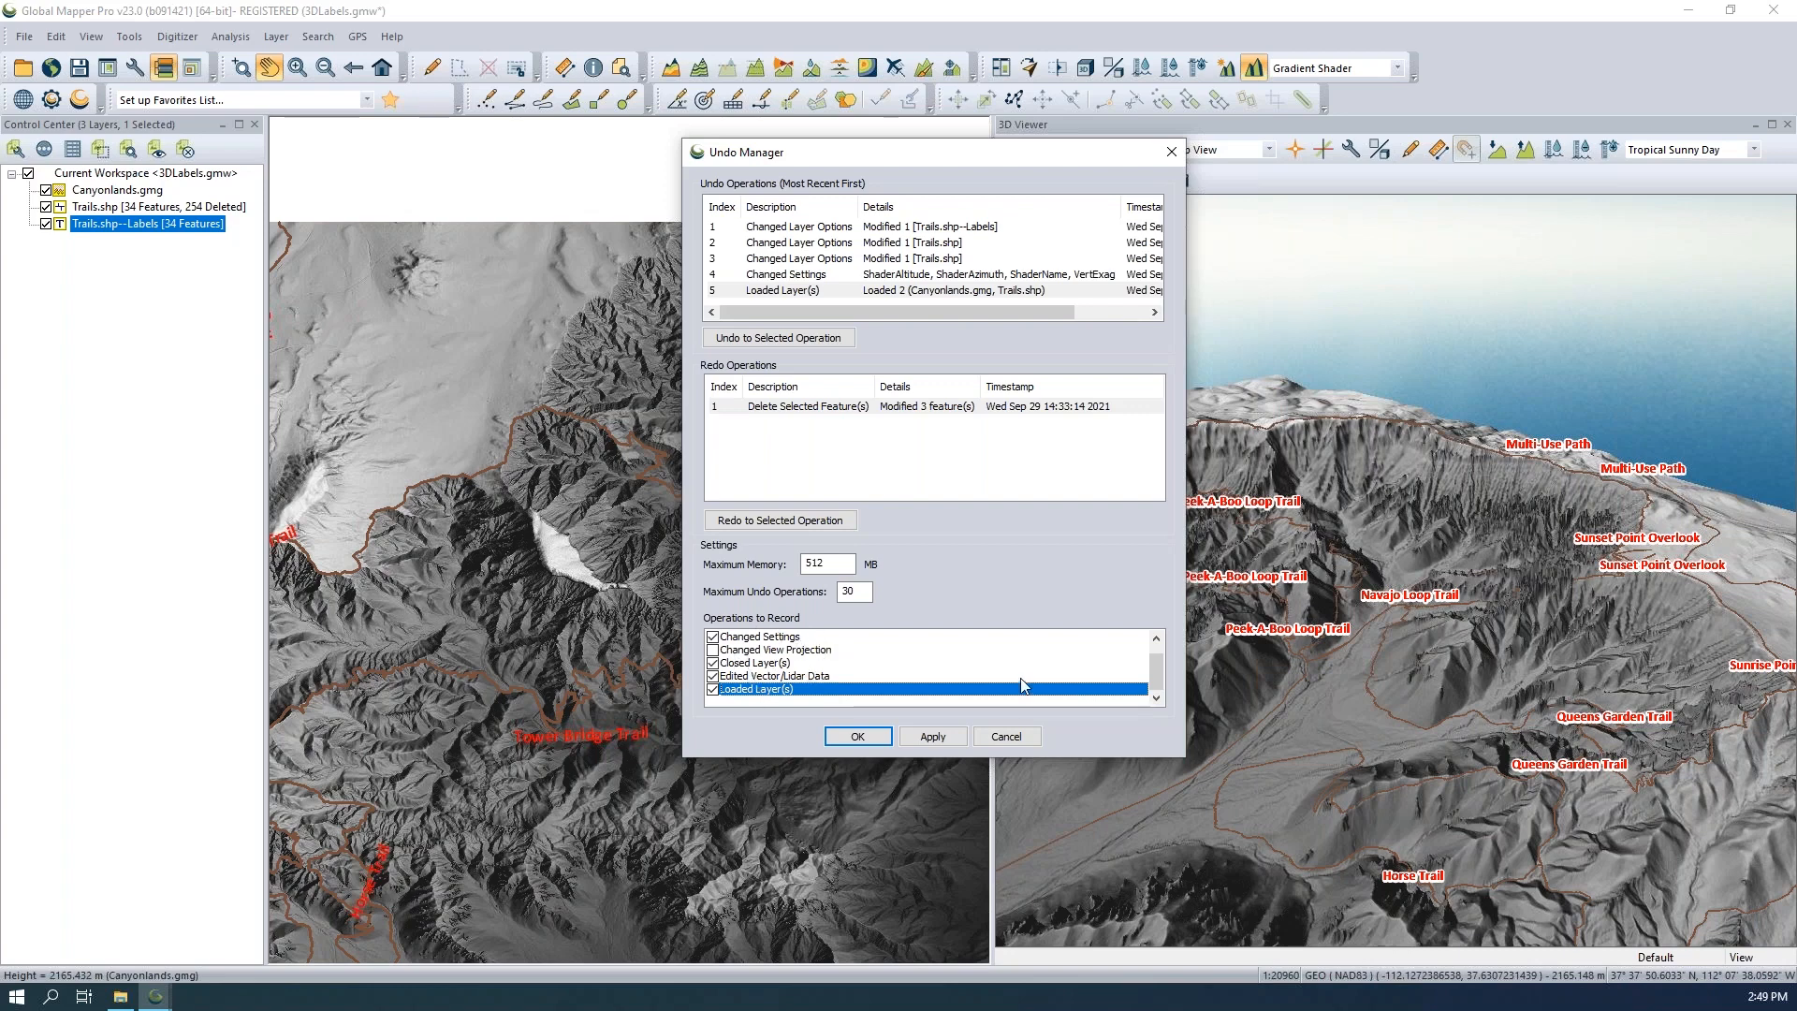
scroll(1159, 666, up, 1)
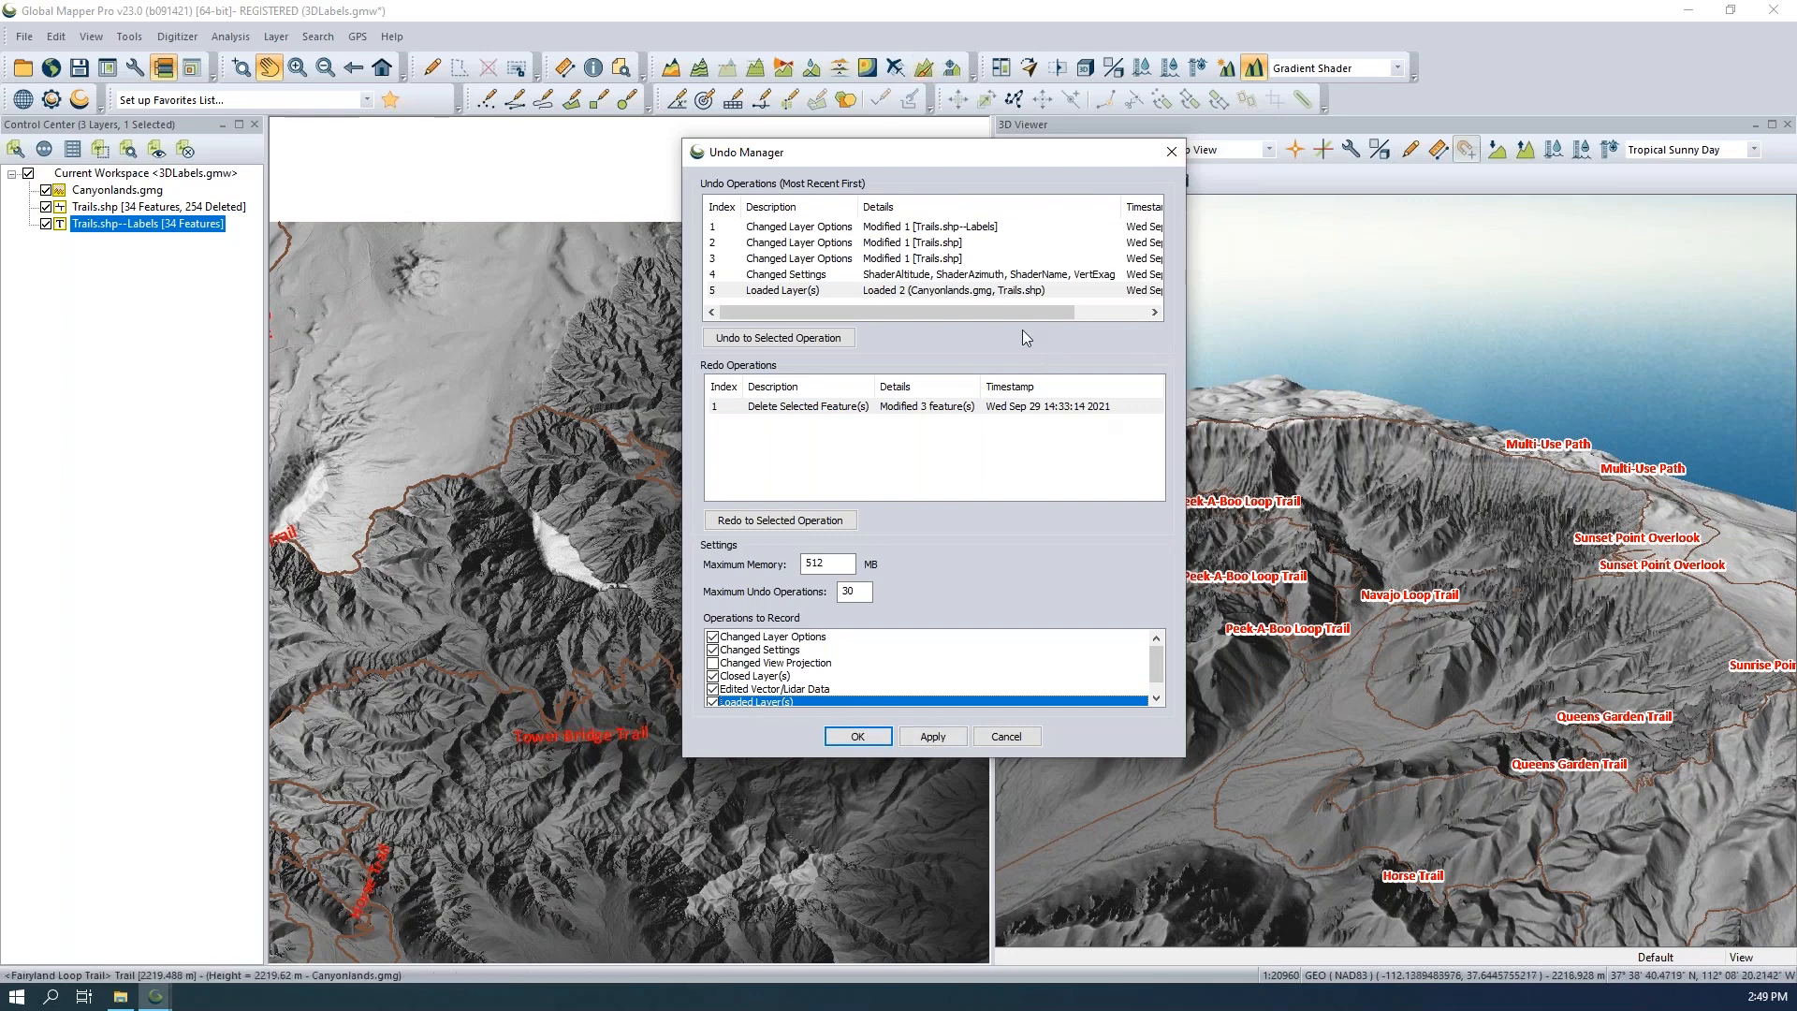
drag(889, 154, 701, 249)
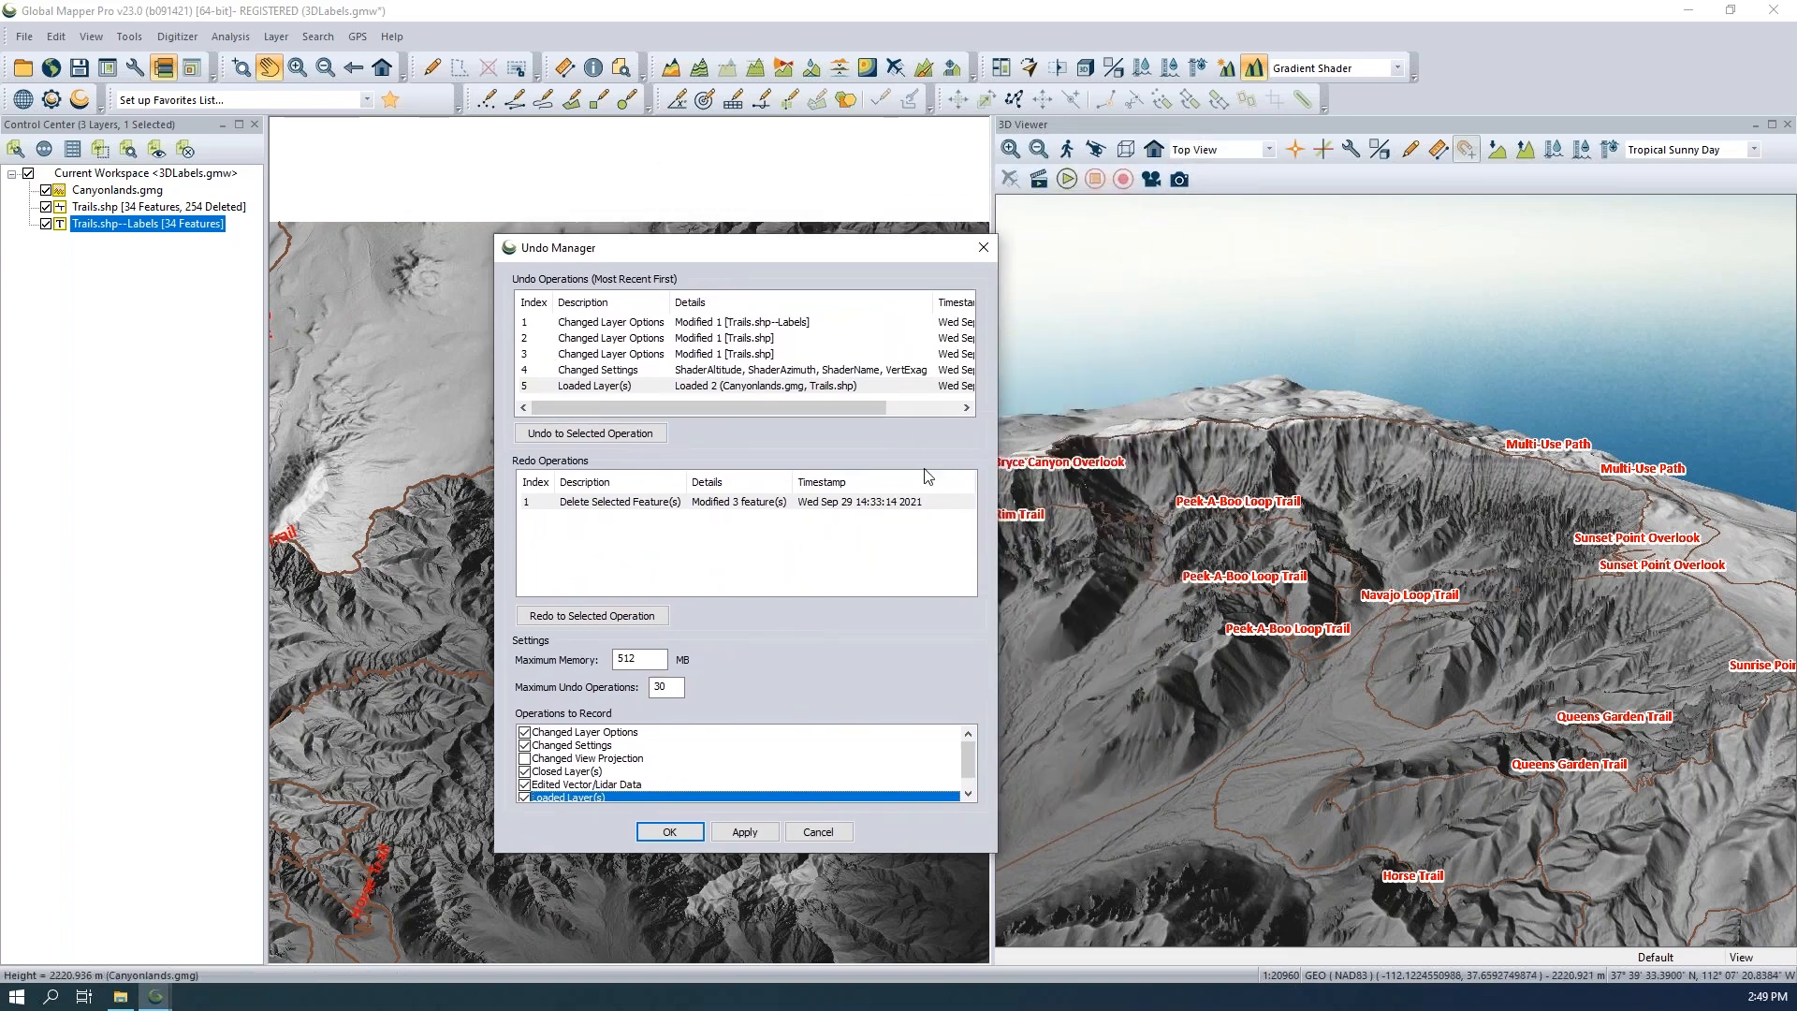
click(983, 249)
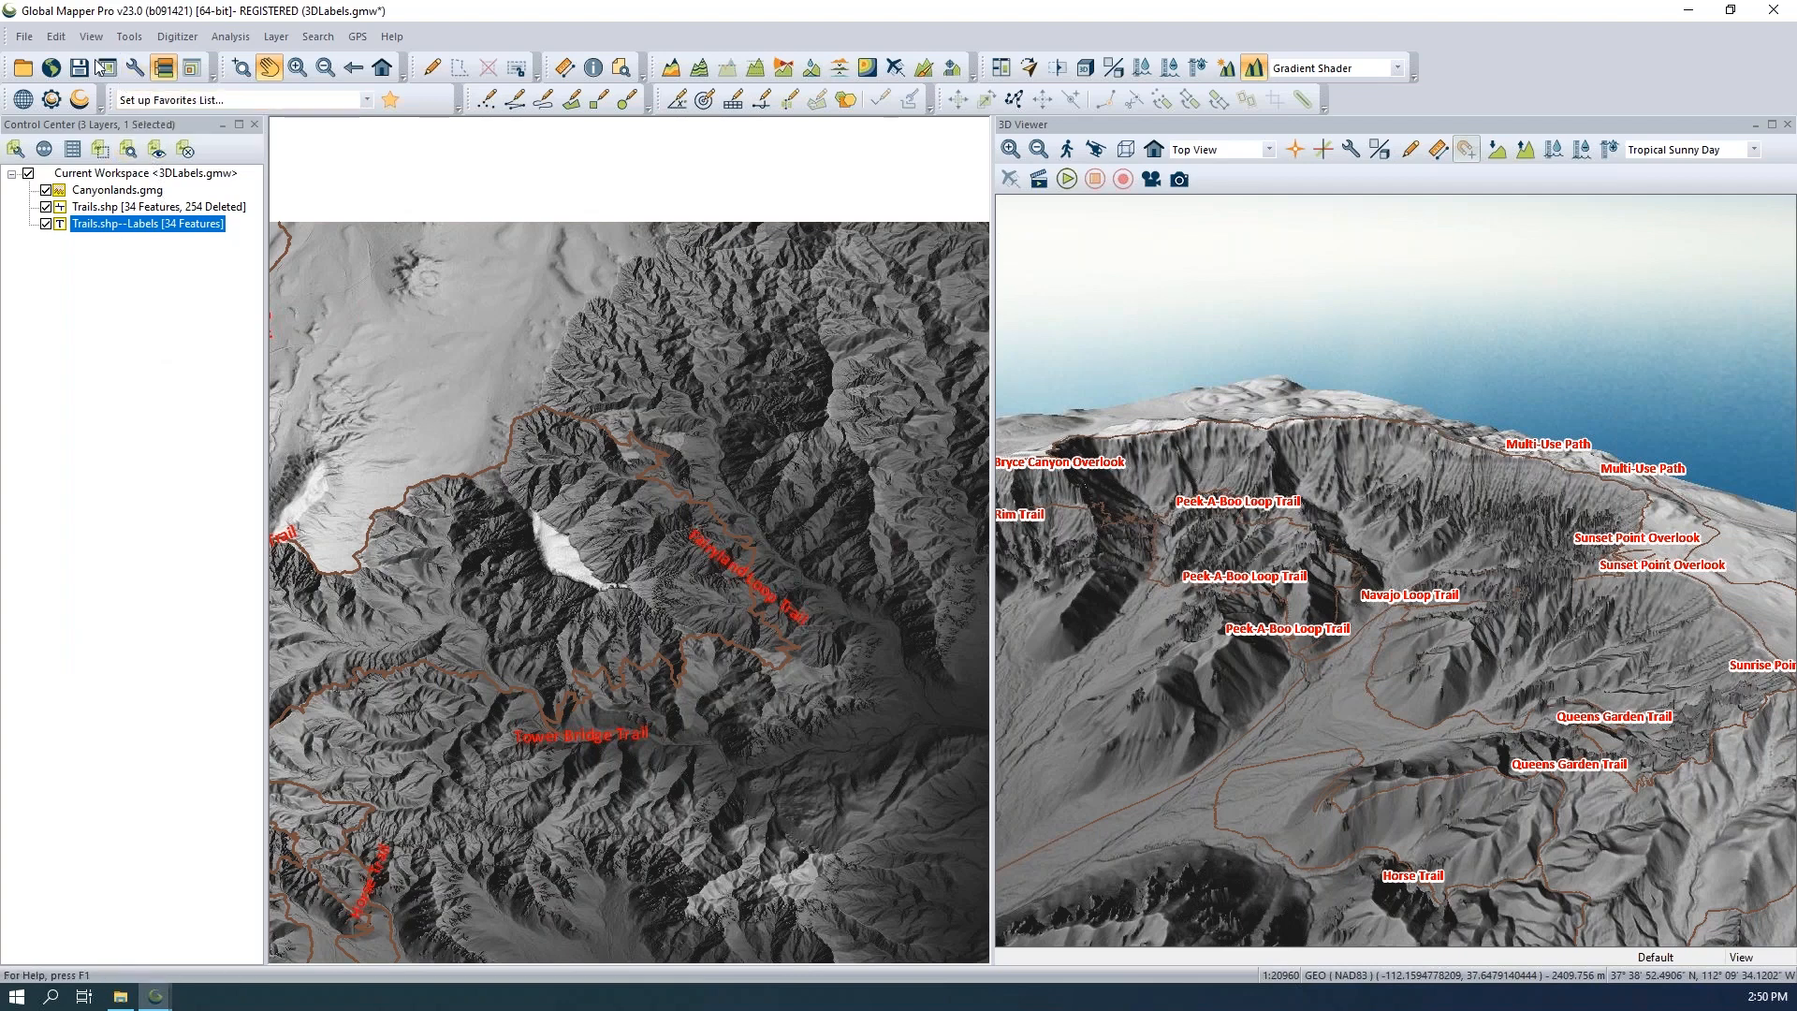
Reopen the Undo Manager, review its list of operations to record, and close it to return to the map.
click(53, 40)
click(165, 245)
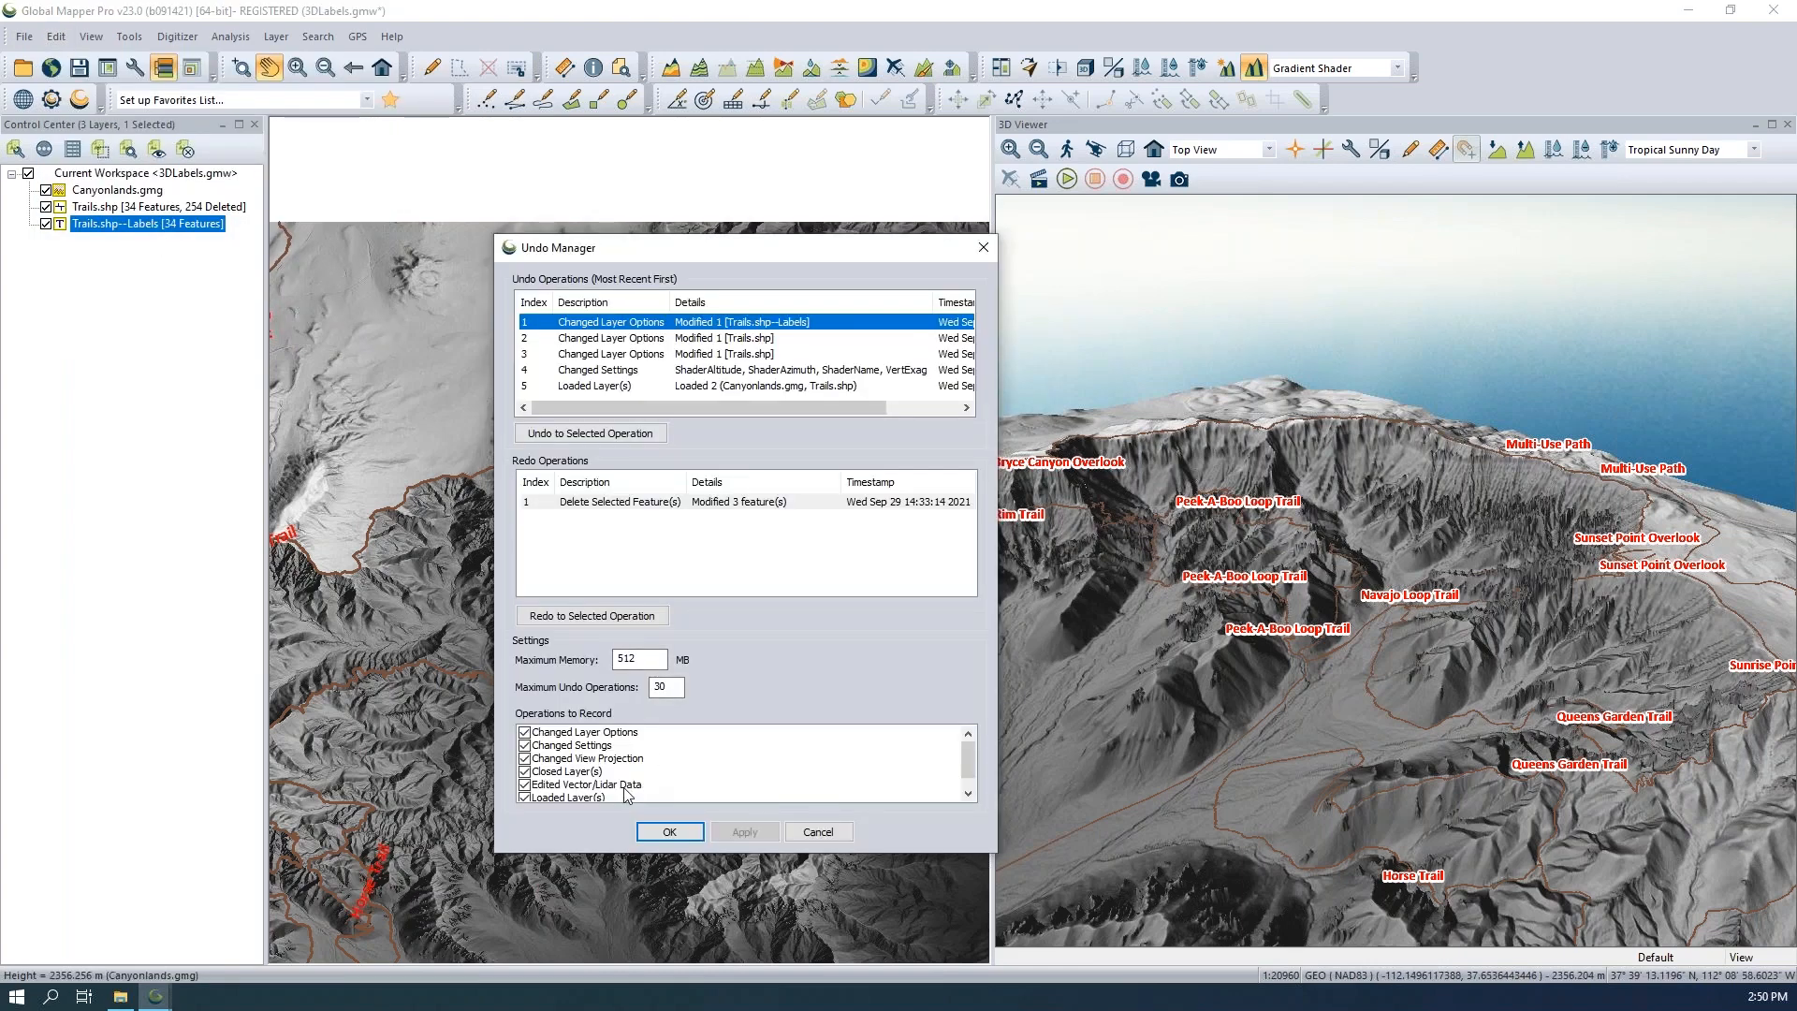
click(642, 796)
scroll(637, 777, down, 1)
click(632, 732)
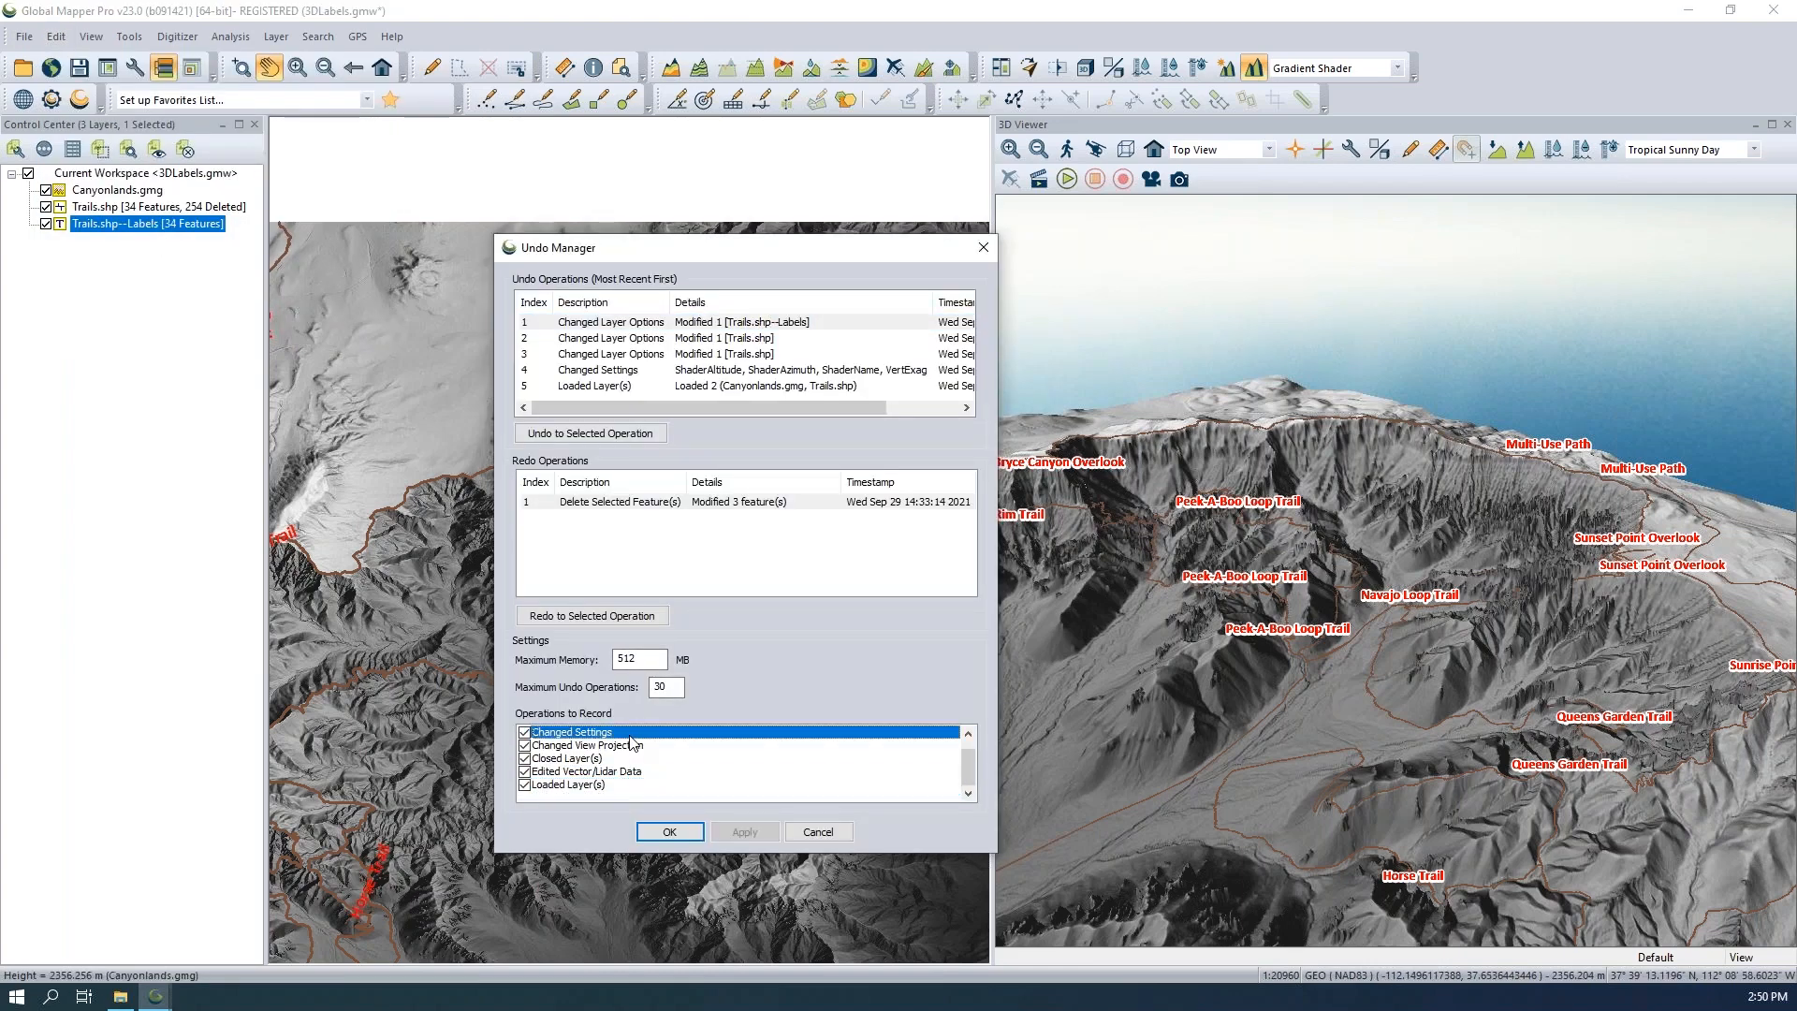
scroll(639, 752, up, 1)
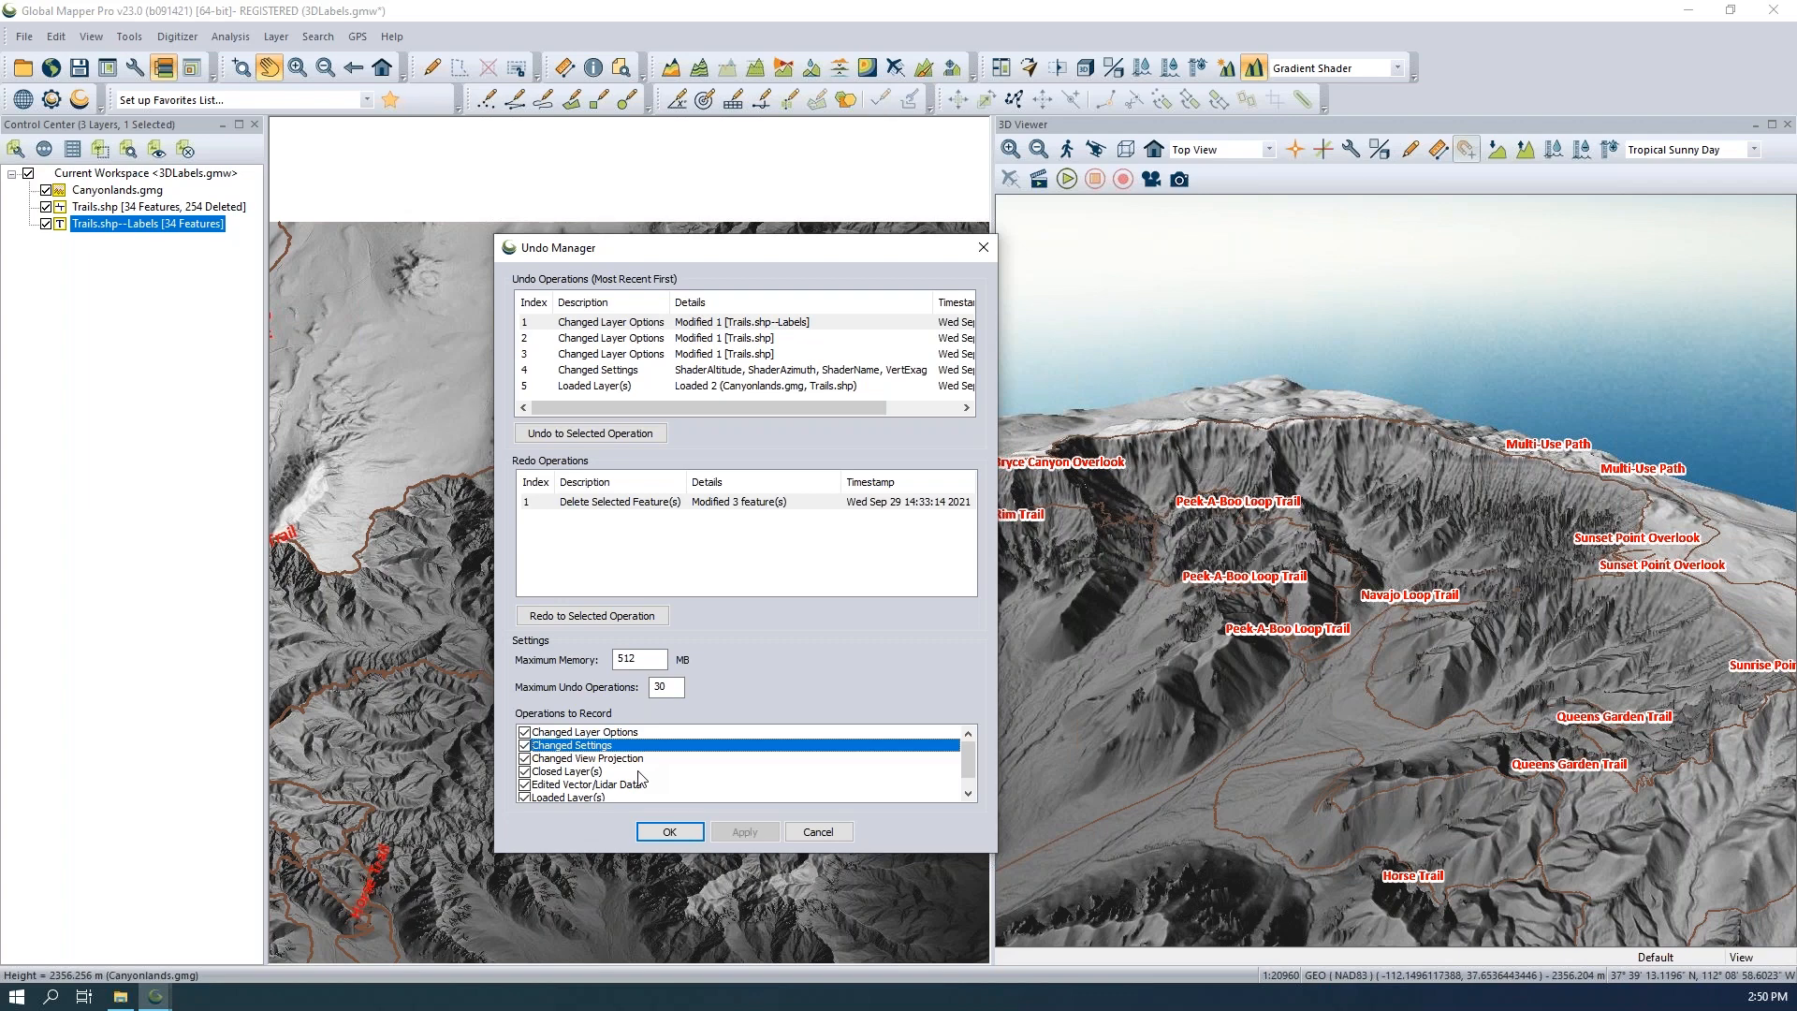
click(636, 790)
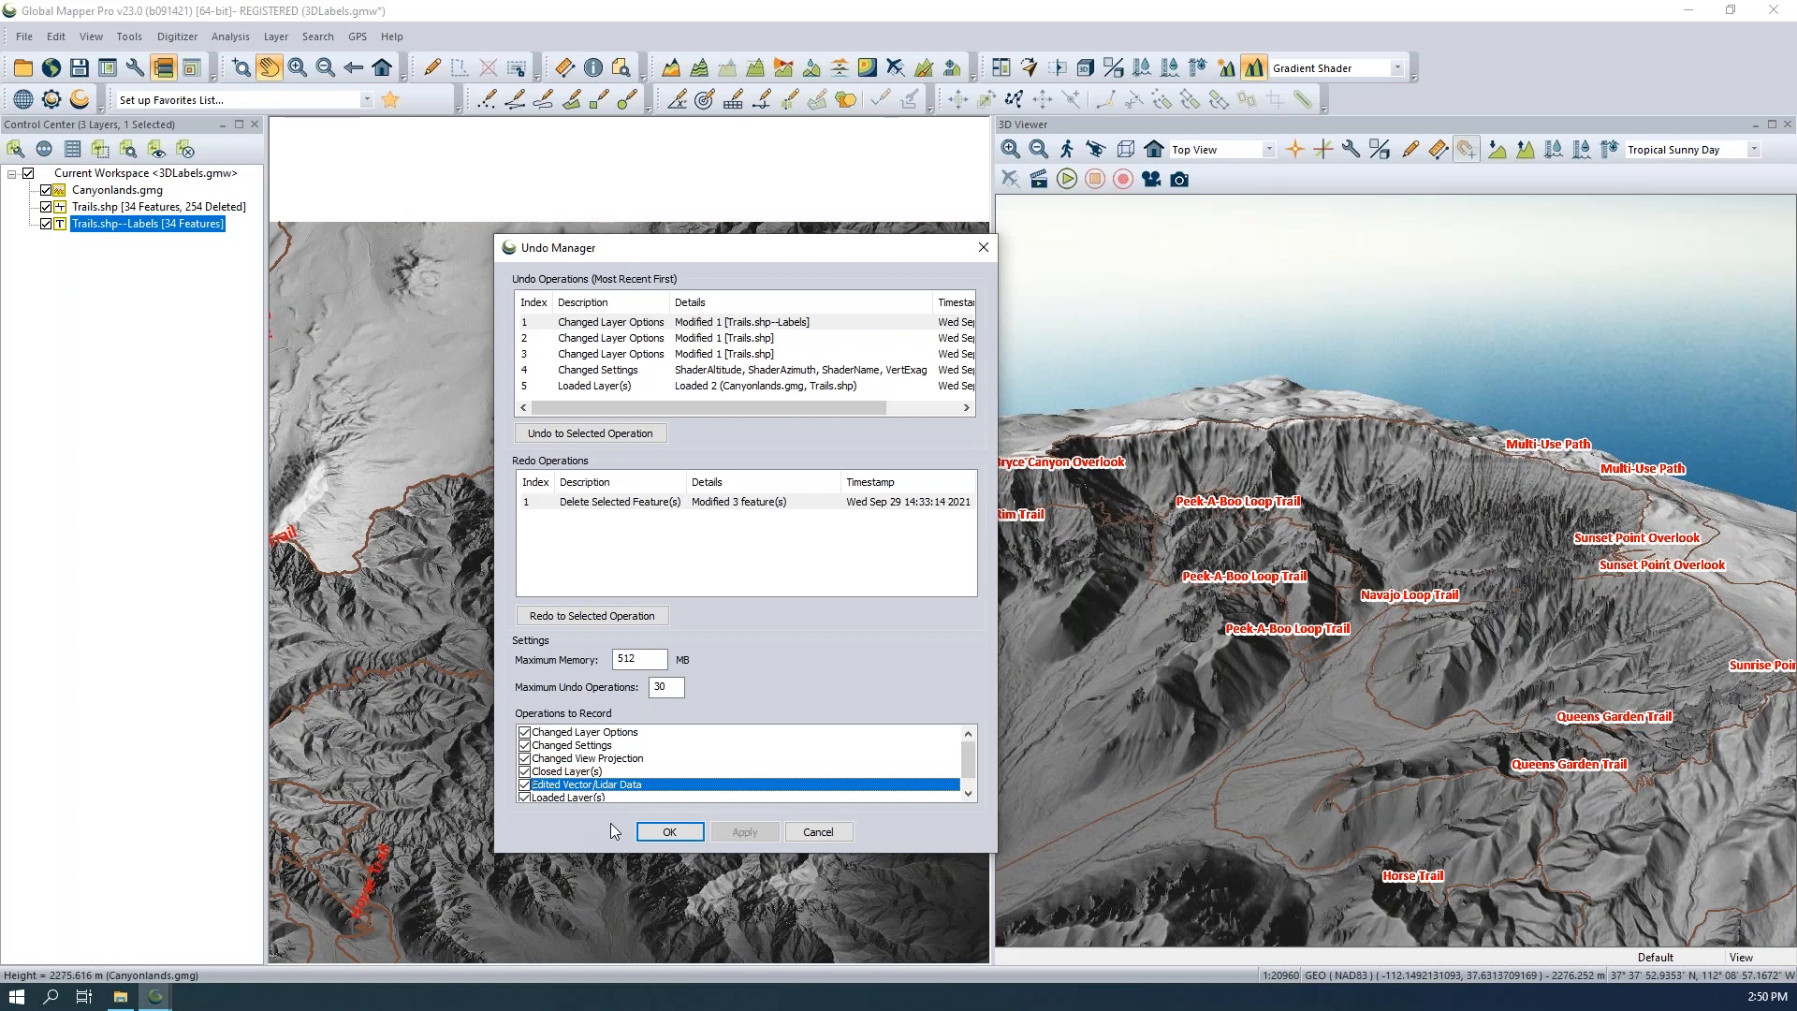
click(676, 840)
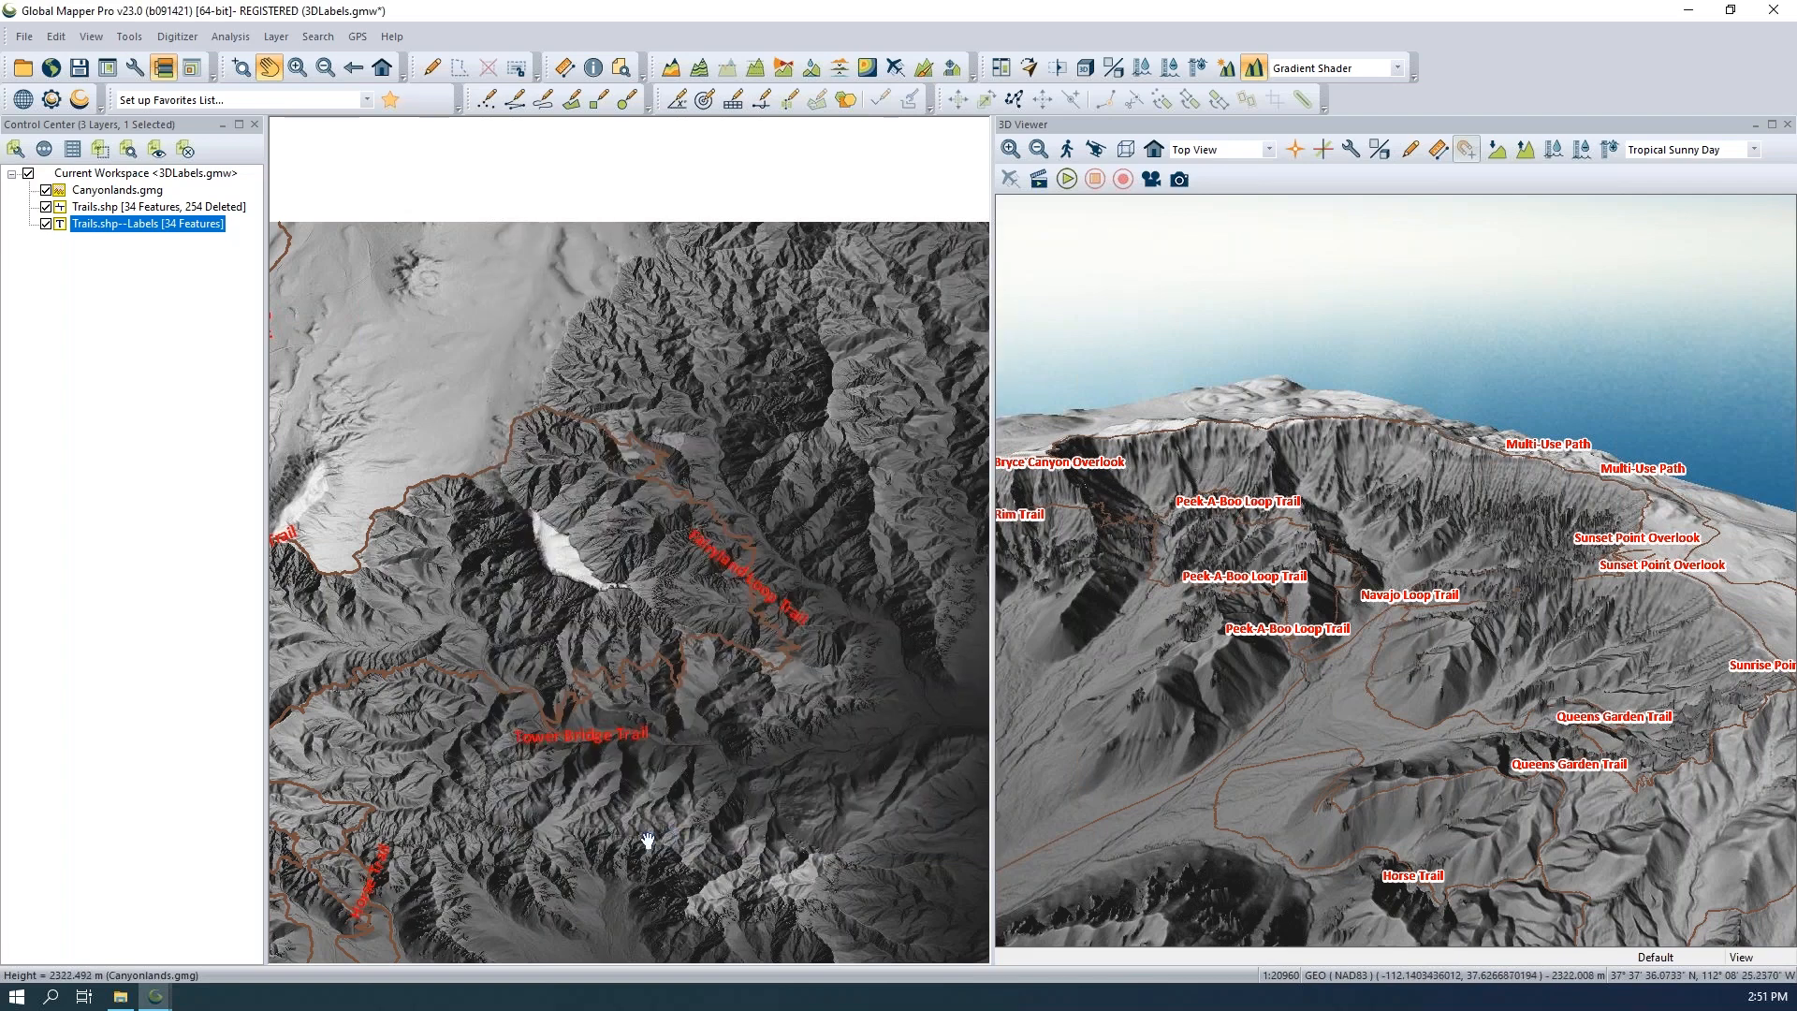
drag(443, 728, 593, 616)
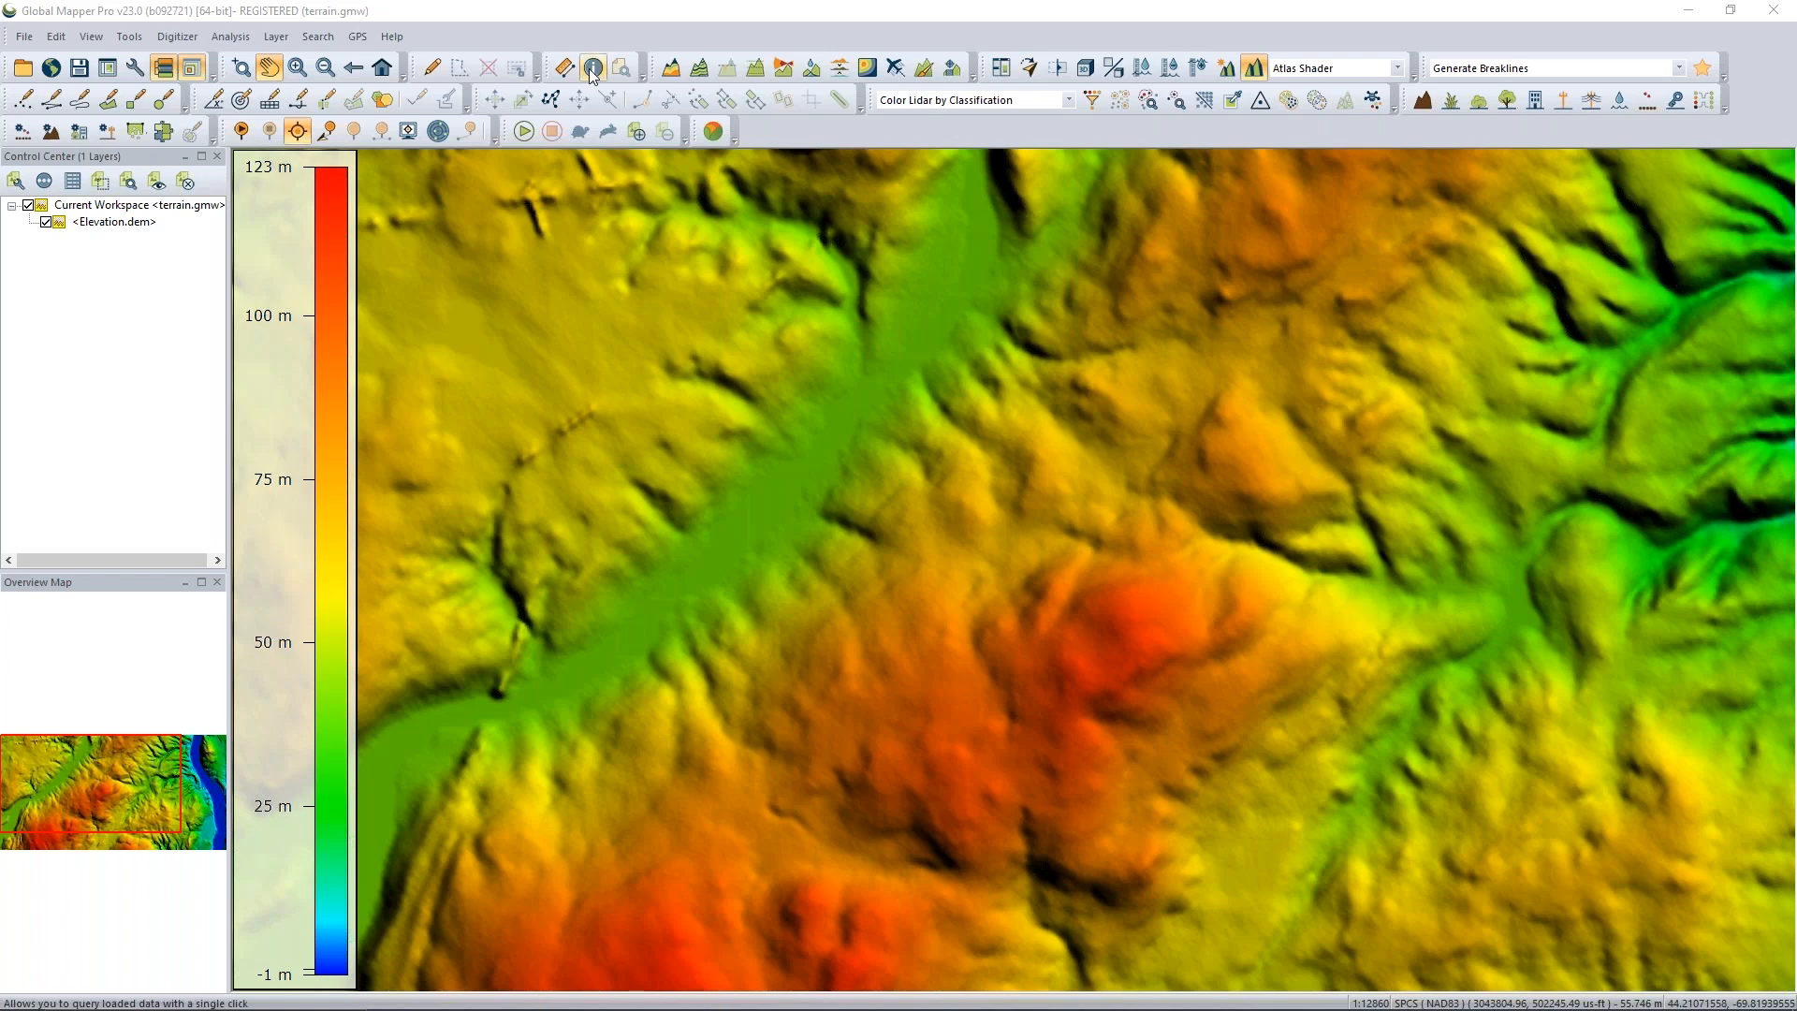
Generate contours from the elevation layer at a 25 m interval with non-overlapping iso-height areas.
click(699, 75)
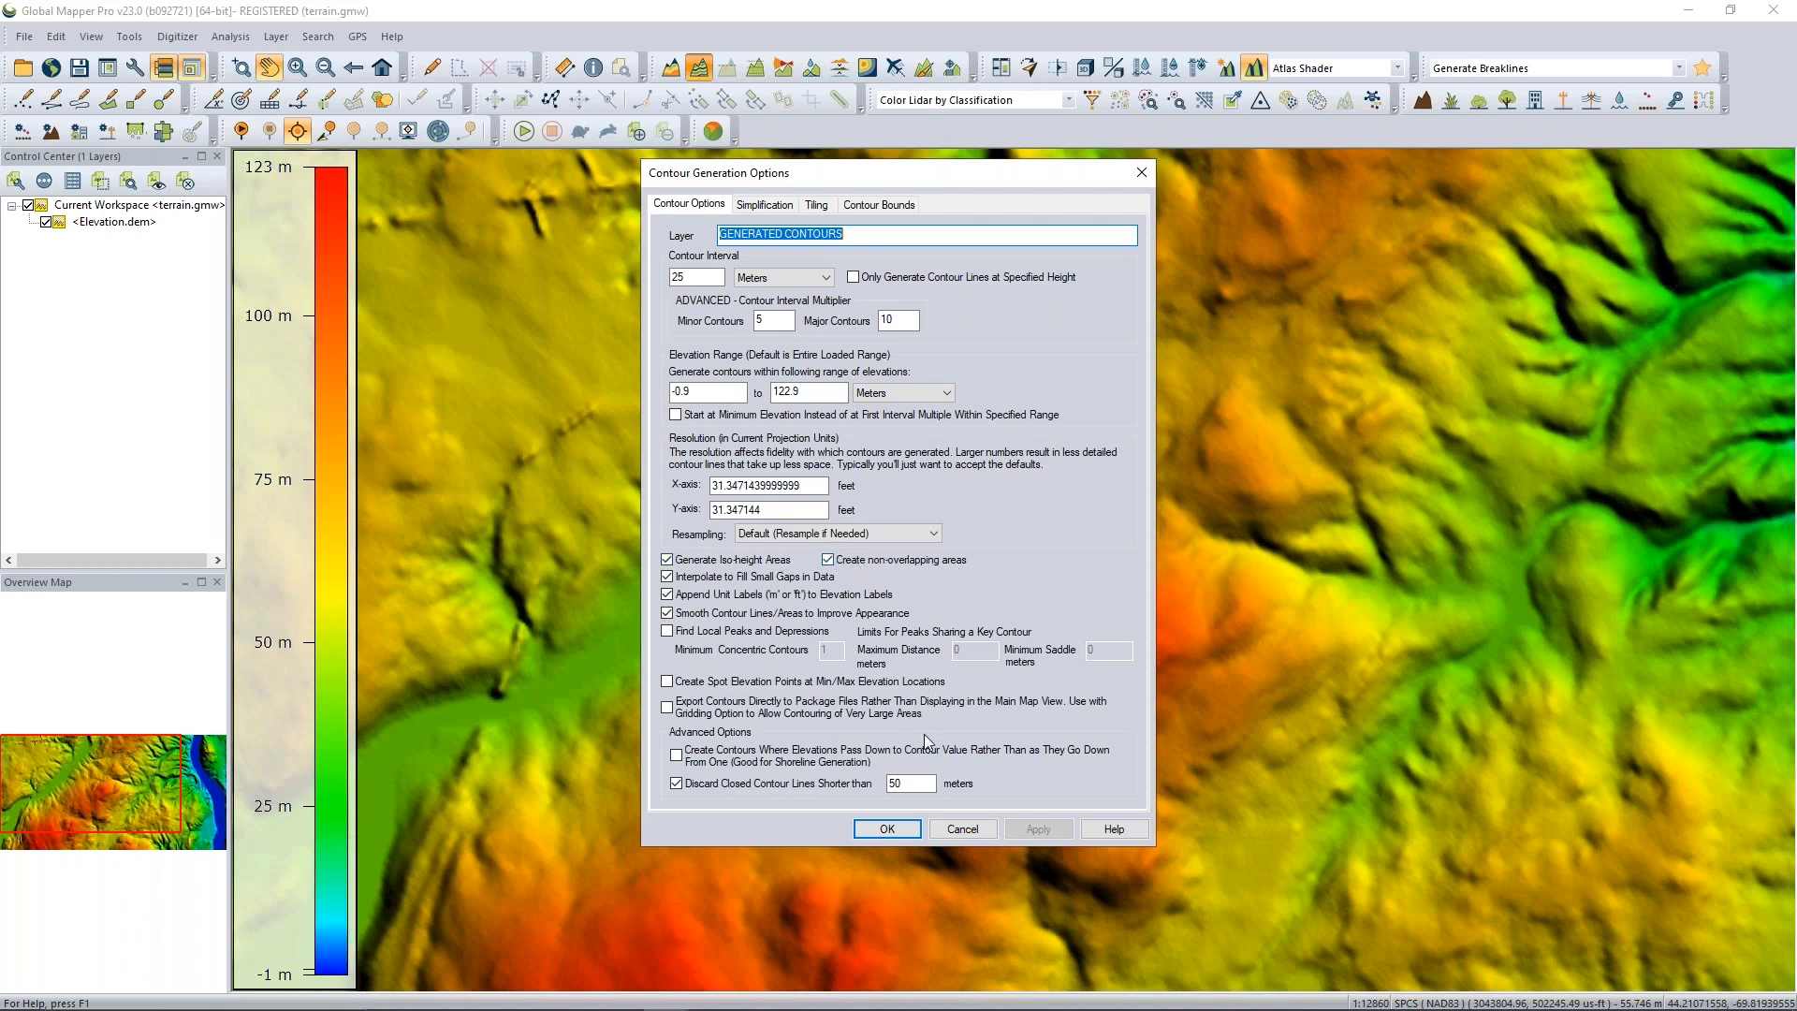
click(904, 828)
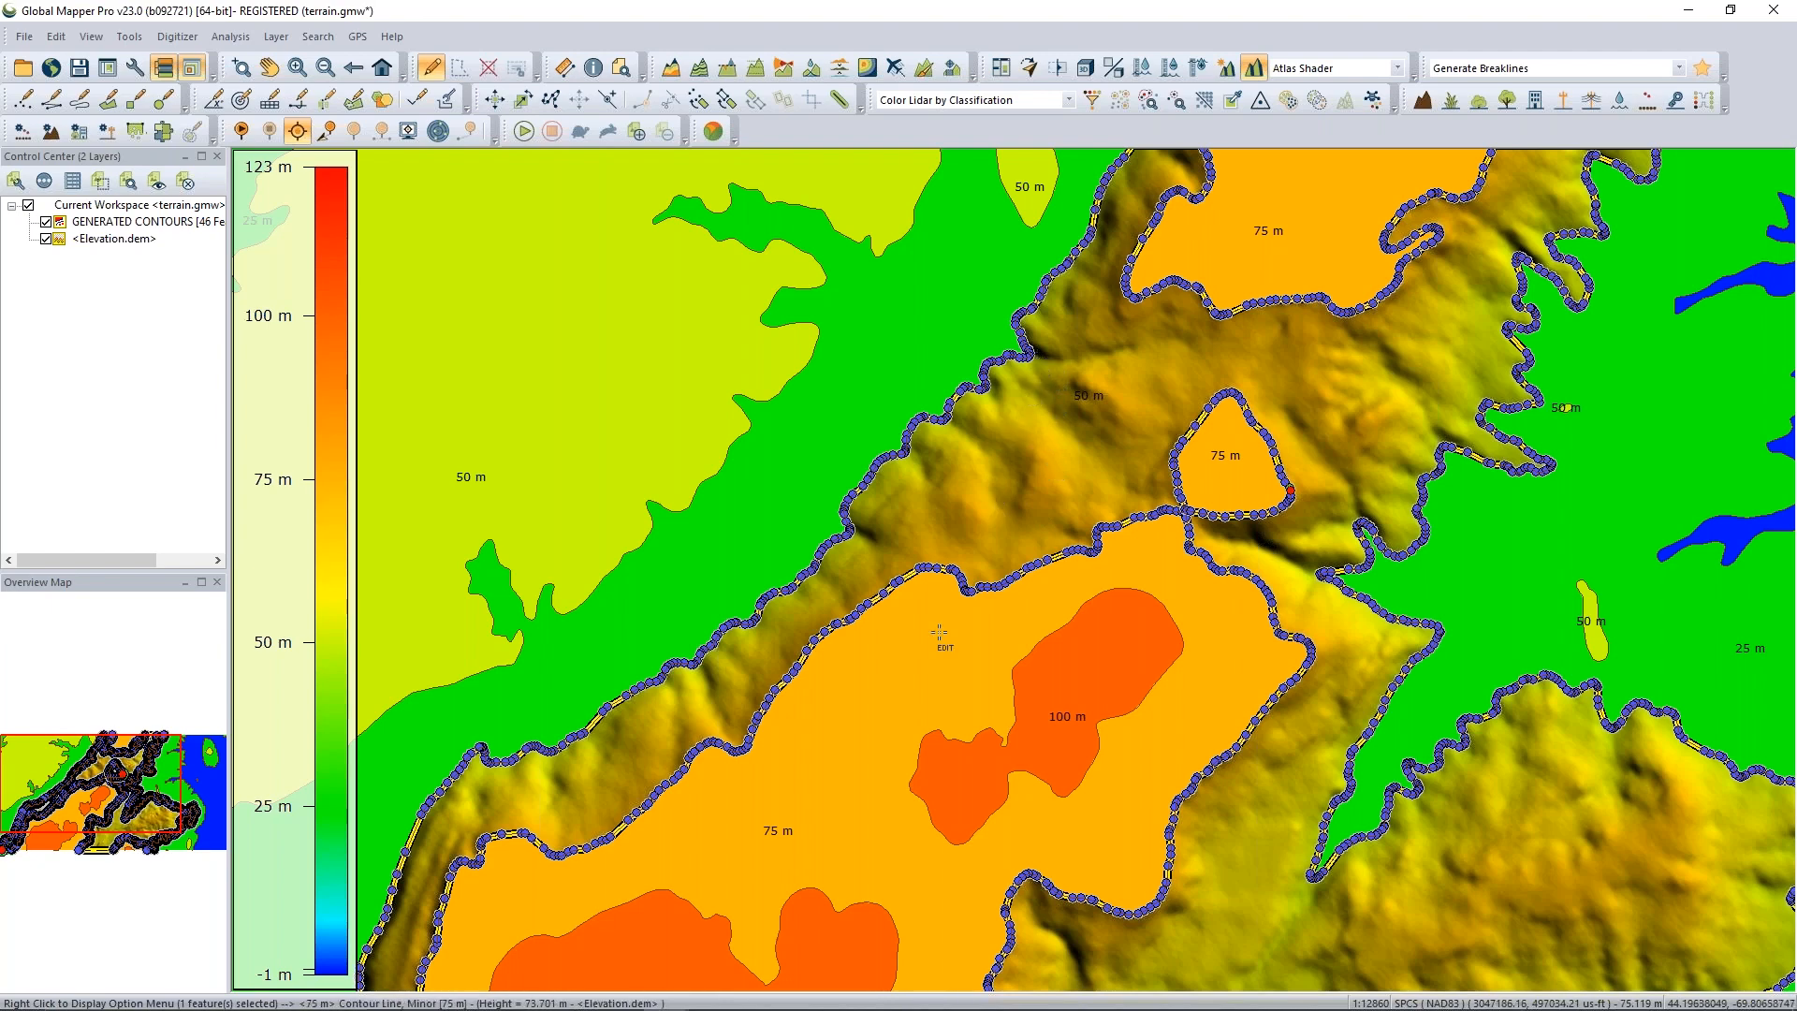
Select individual 75 m, 50 m and 25 m iso-height areas in turn to examine their extents.
click(912, 711)
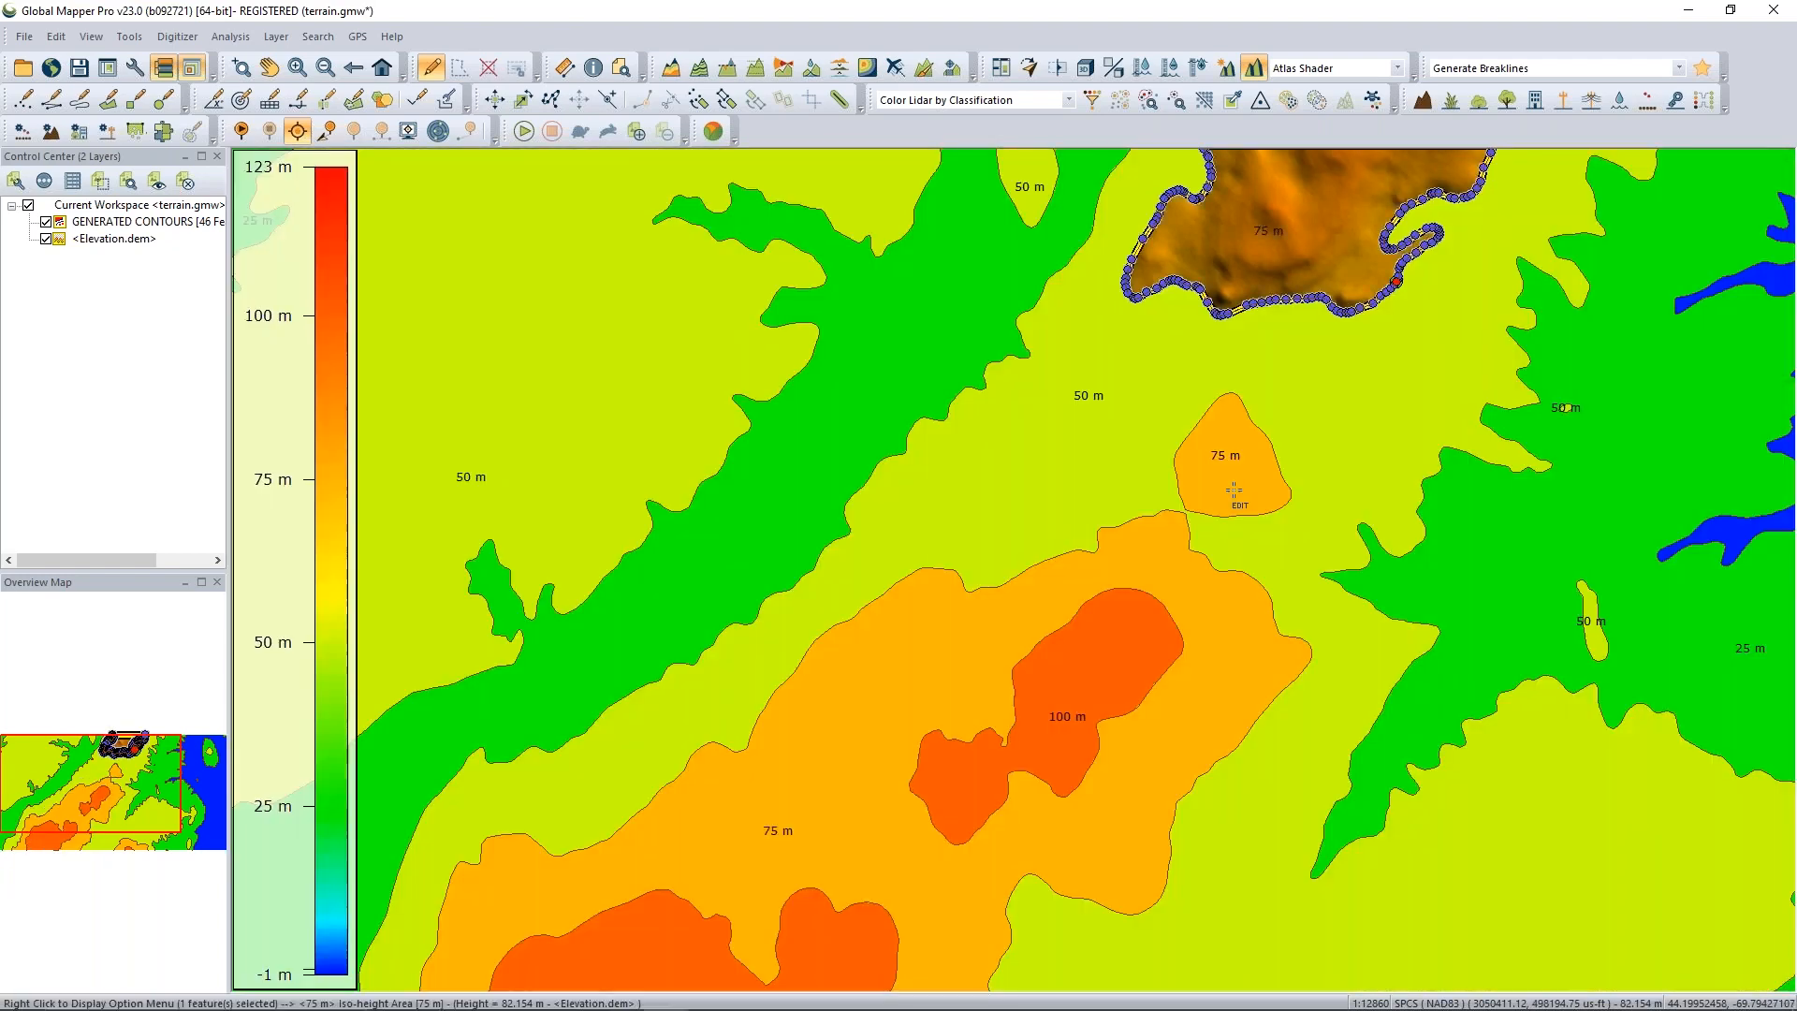
click(1234, 489)
click(1076, 431)
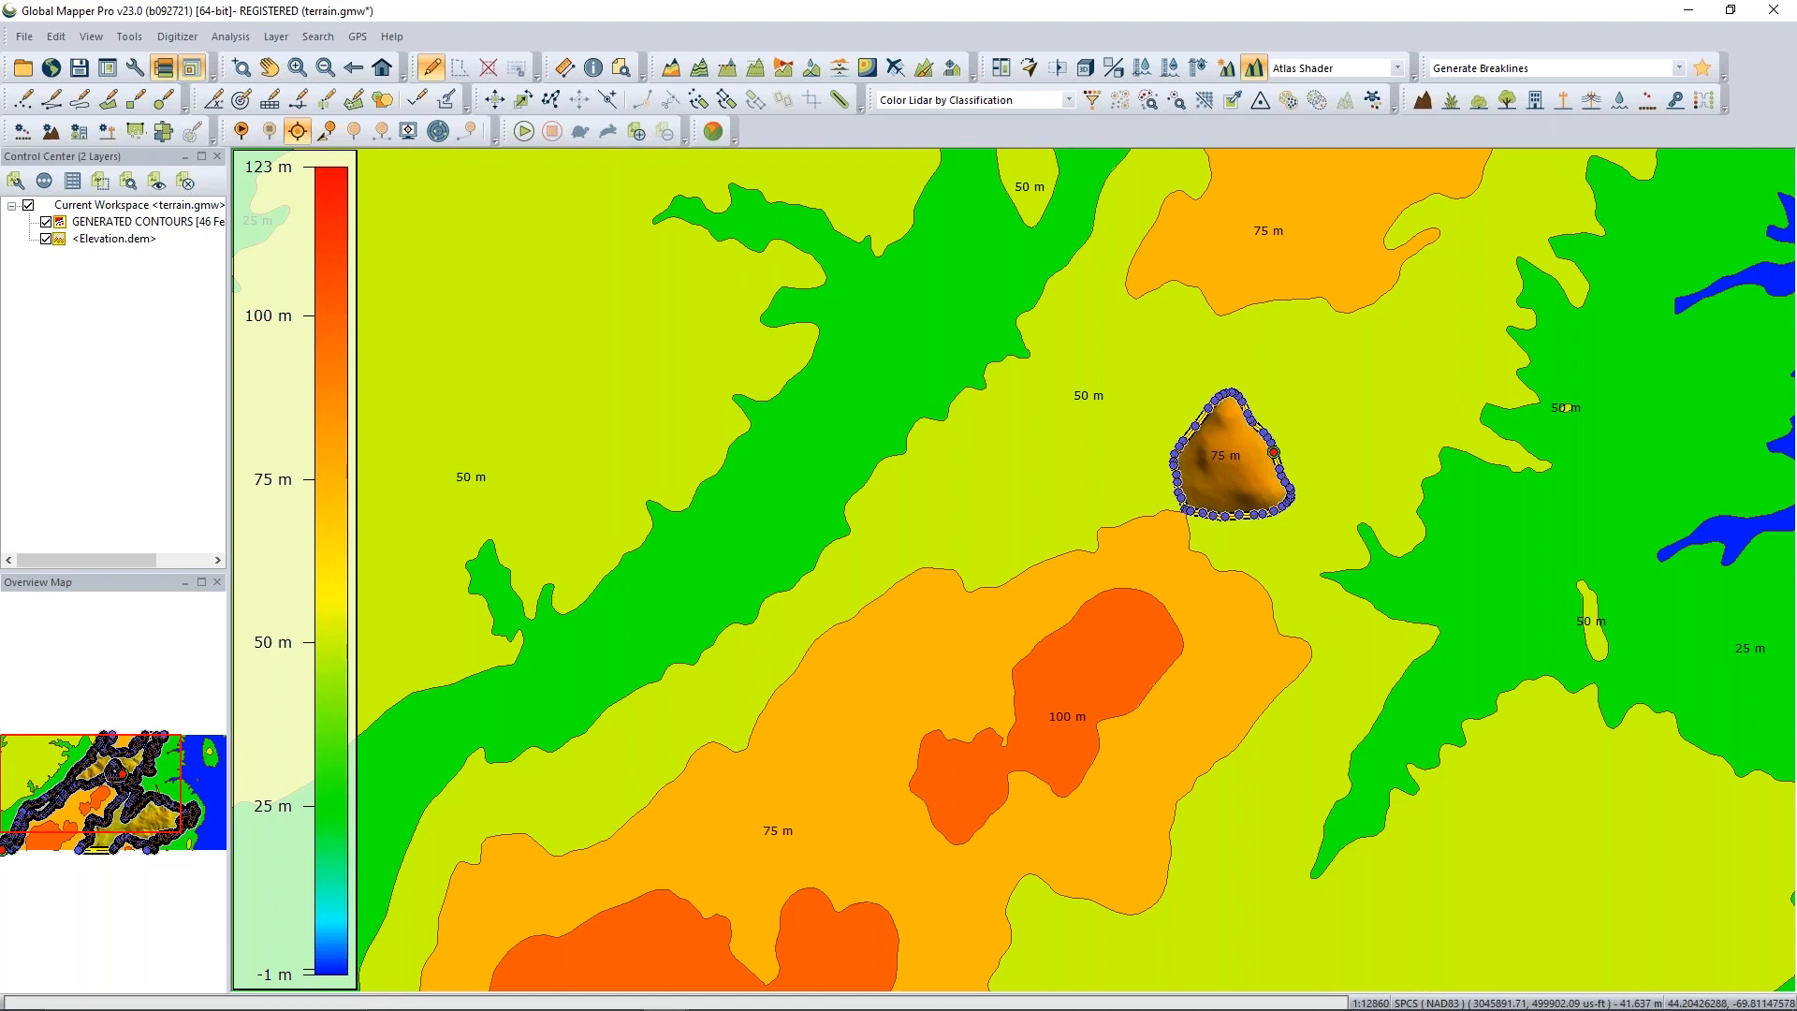
click(880, 346)
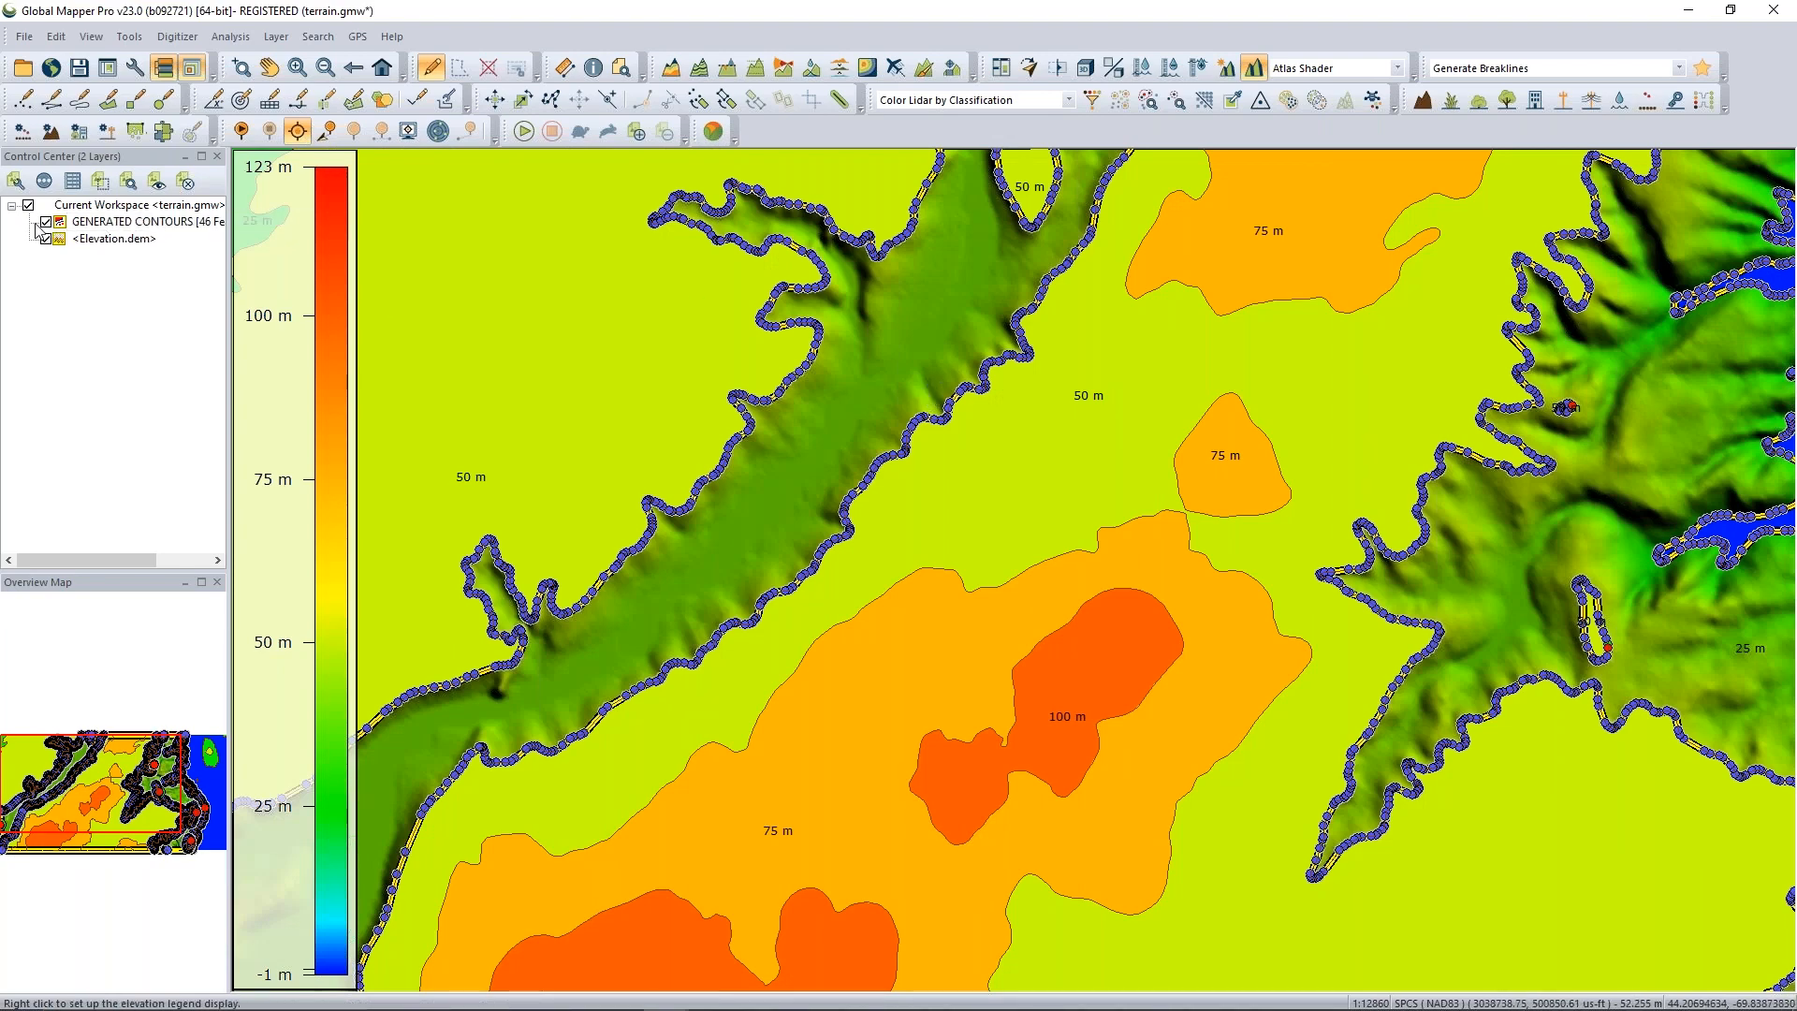
Split the GENERATED CONTOURS layer into separate sub-layers based on <Feature Type>.
click(134, 230)
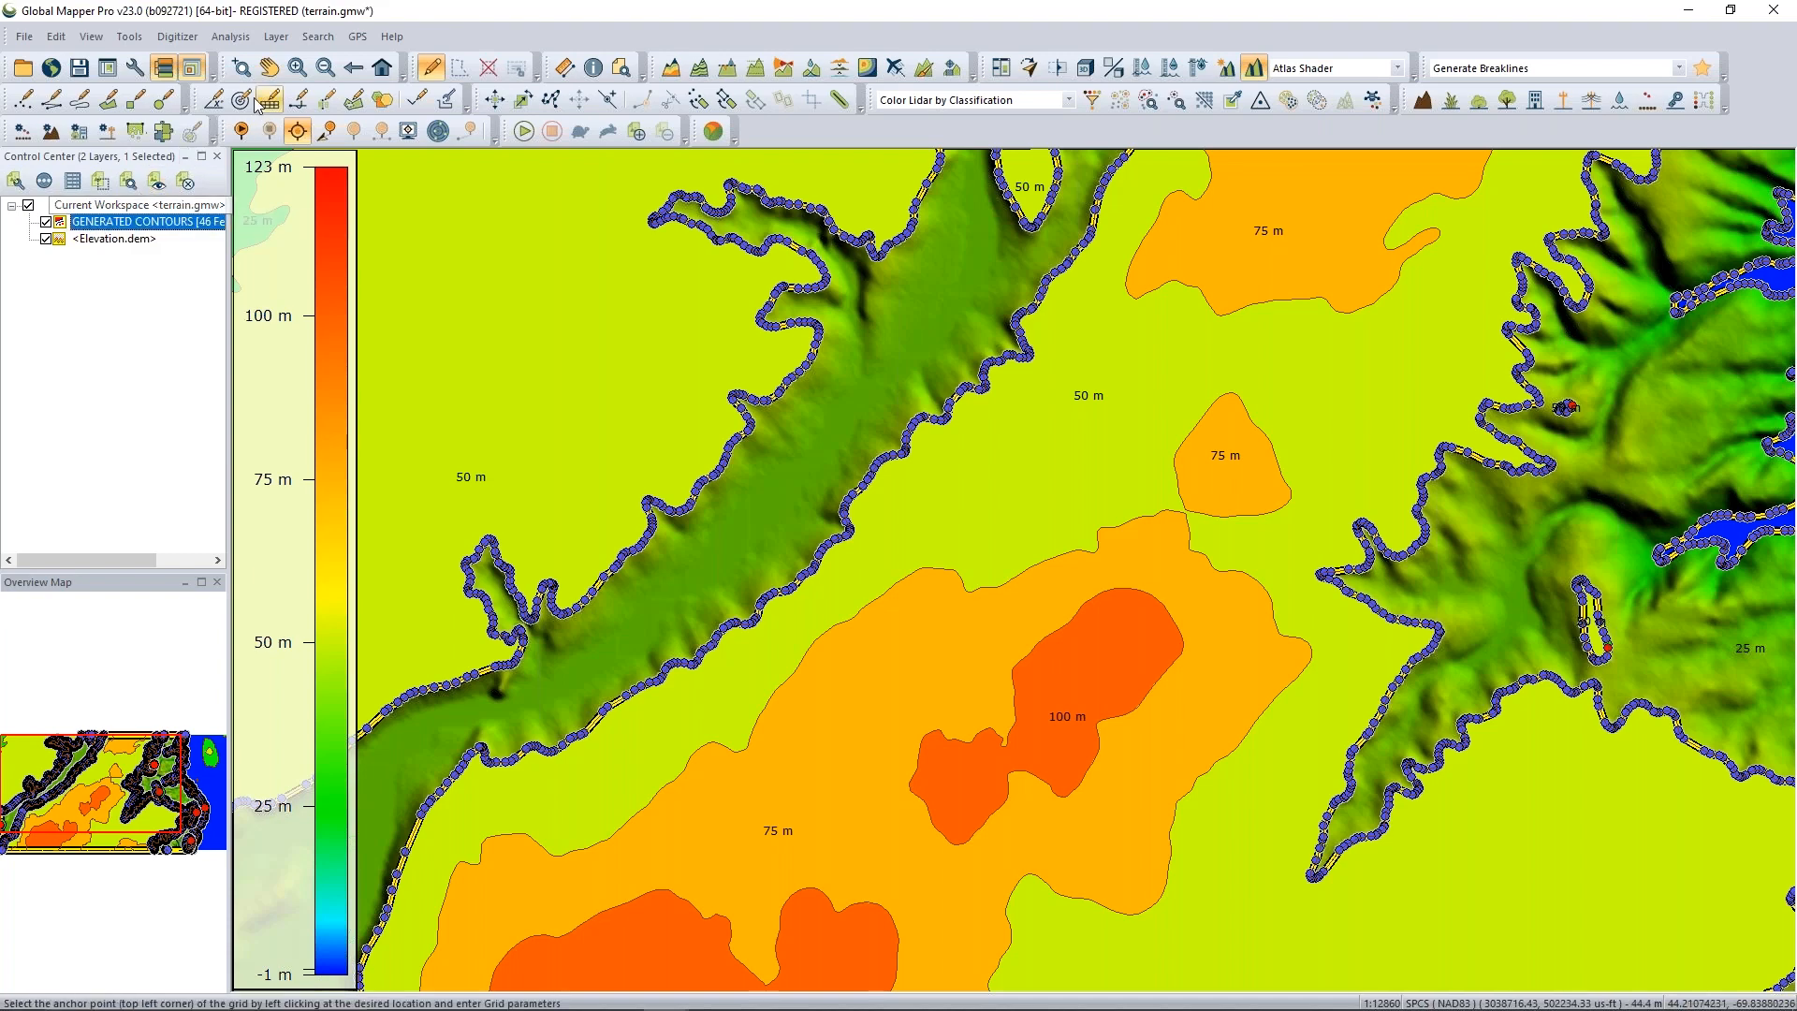
click(276, 37)
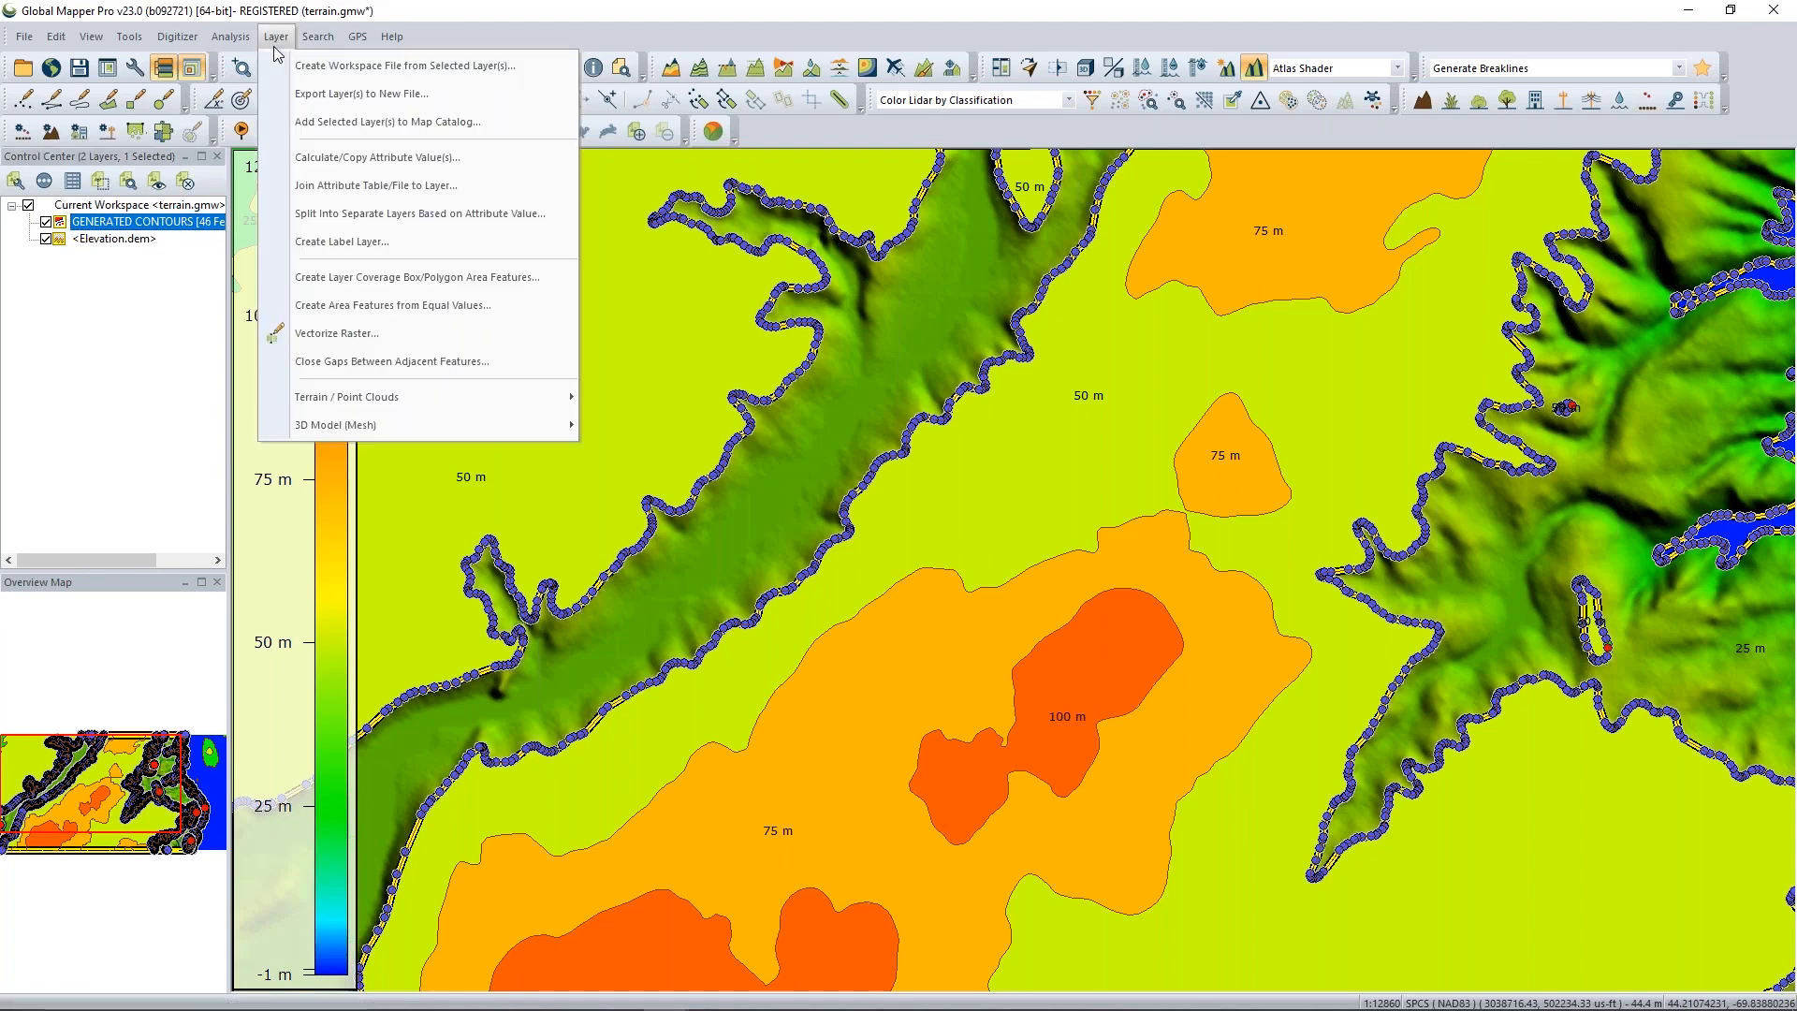
click(342, 214)
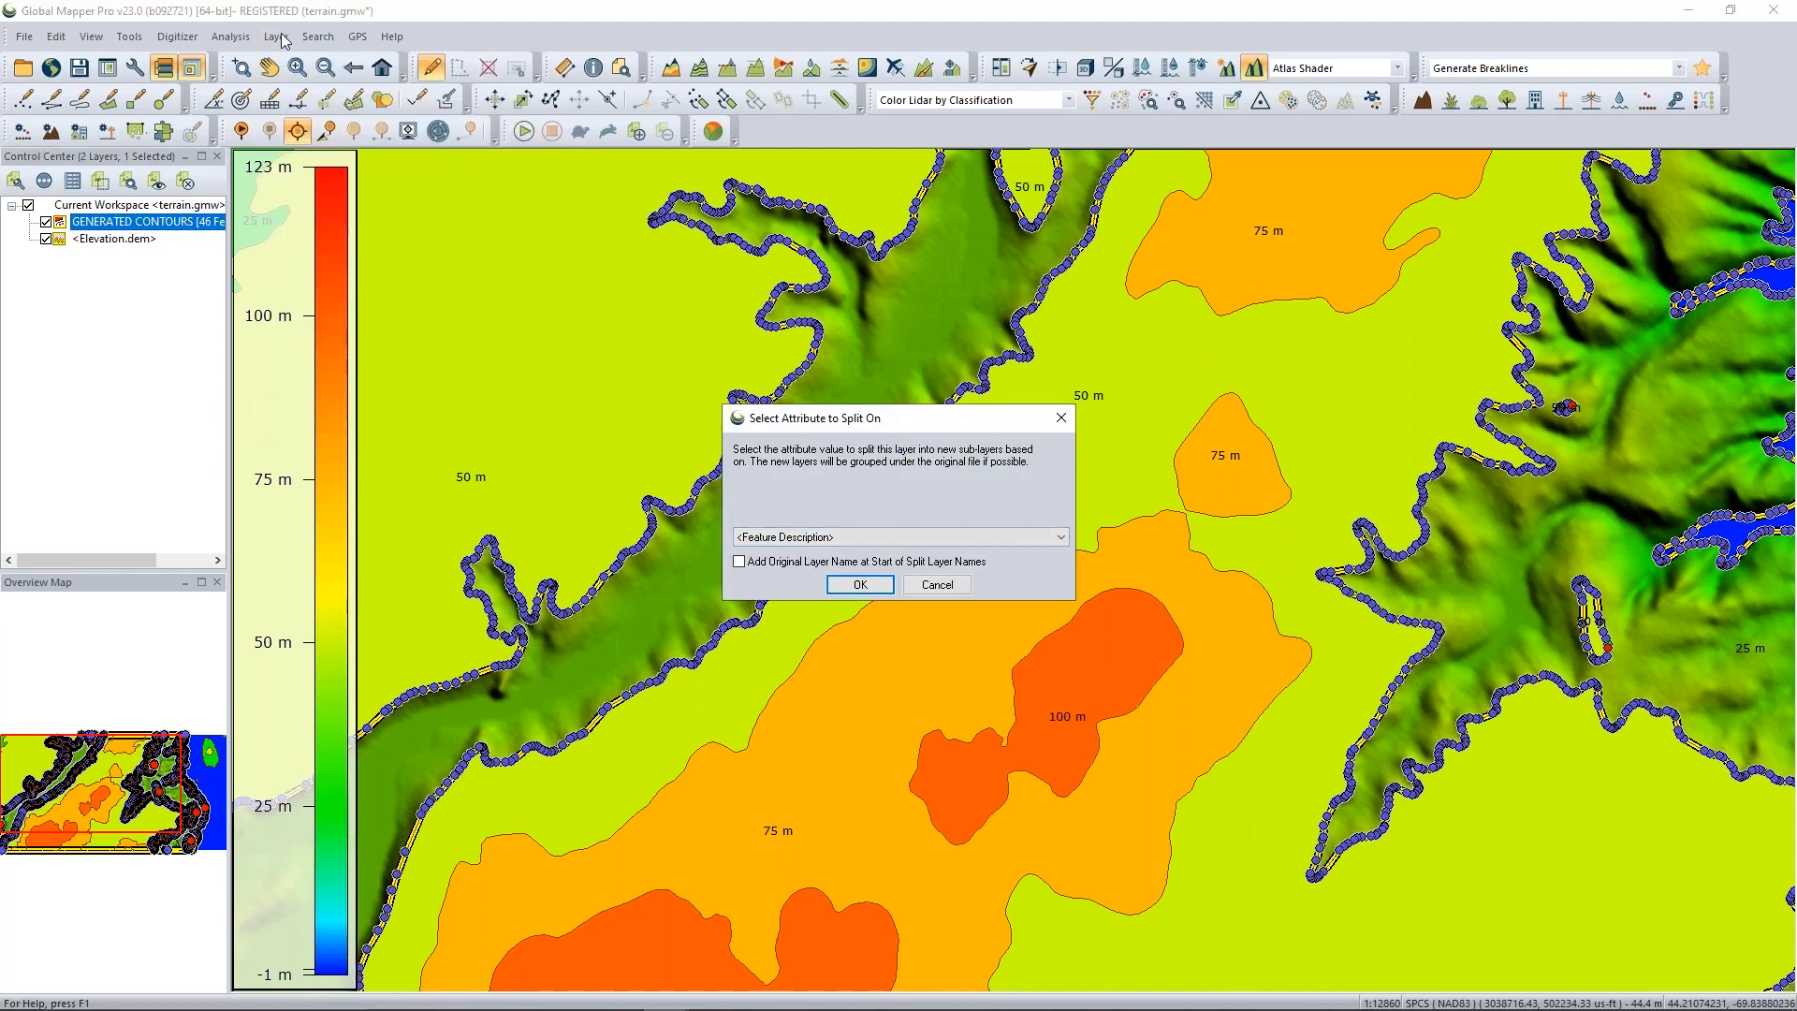
click(843, 544)
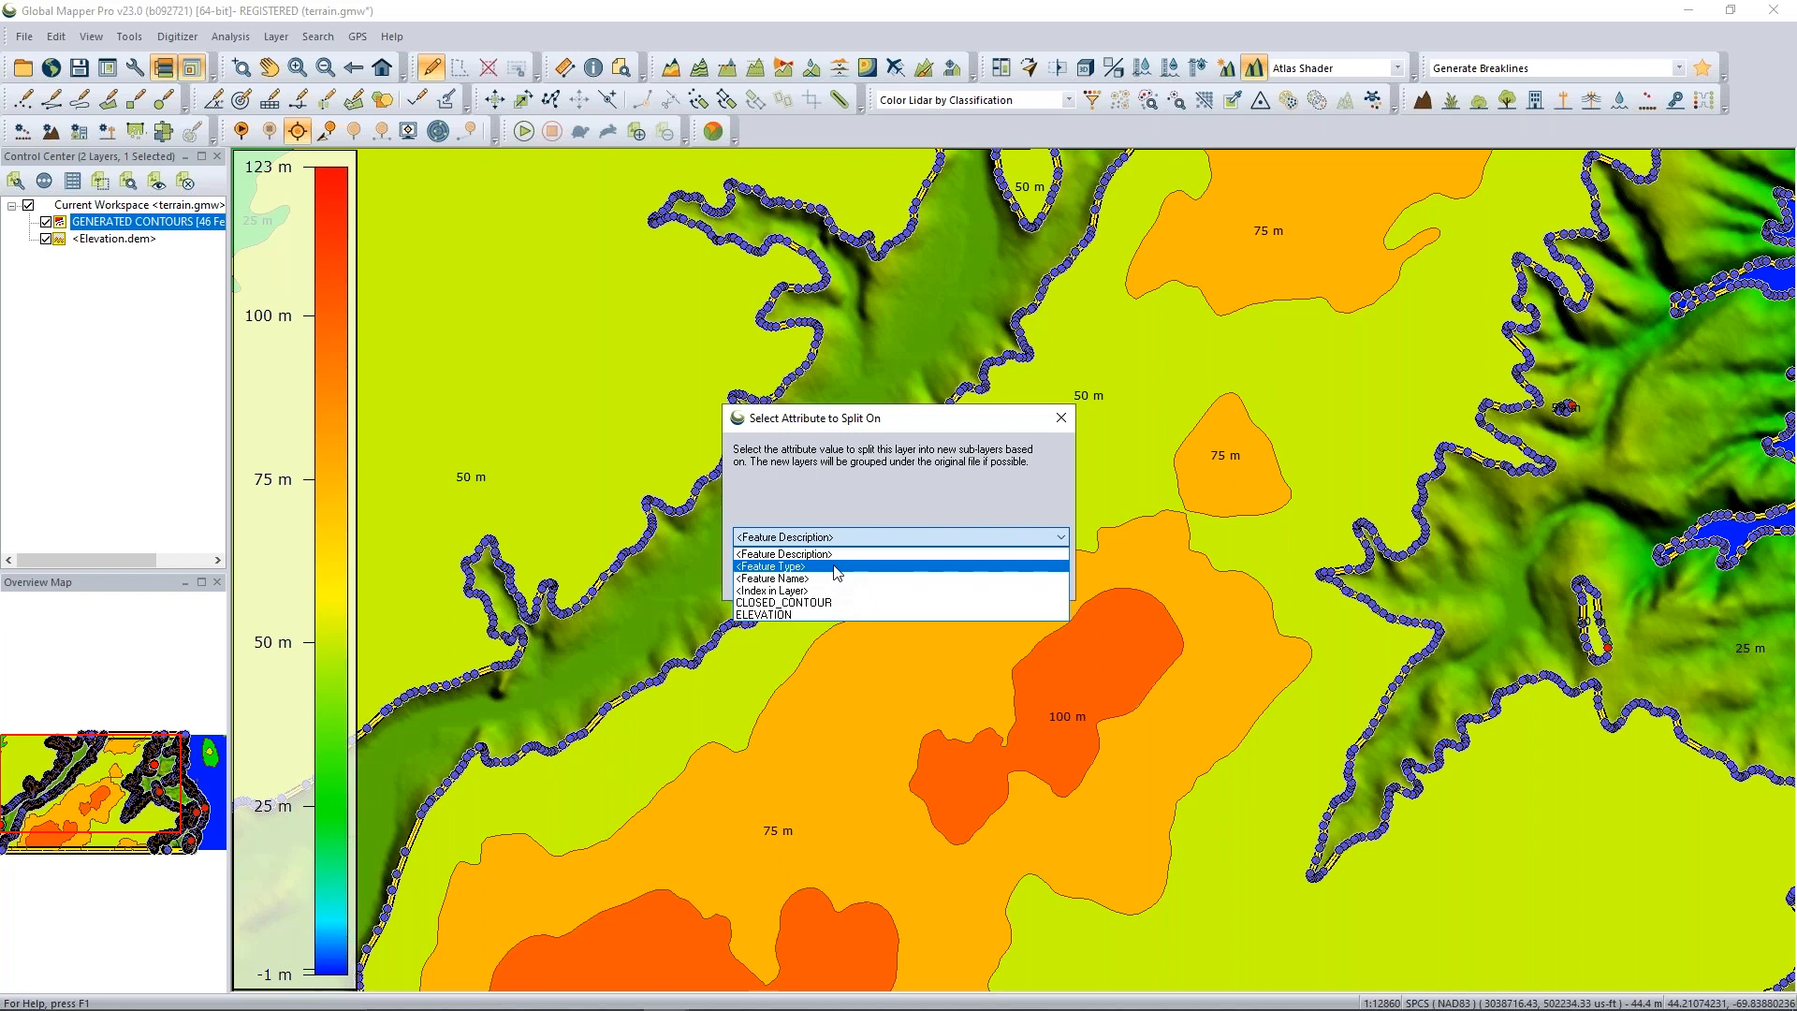
click(845, 568)
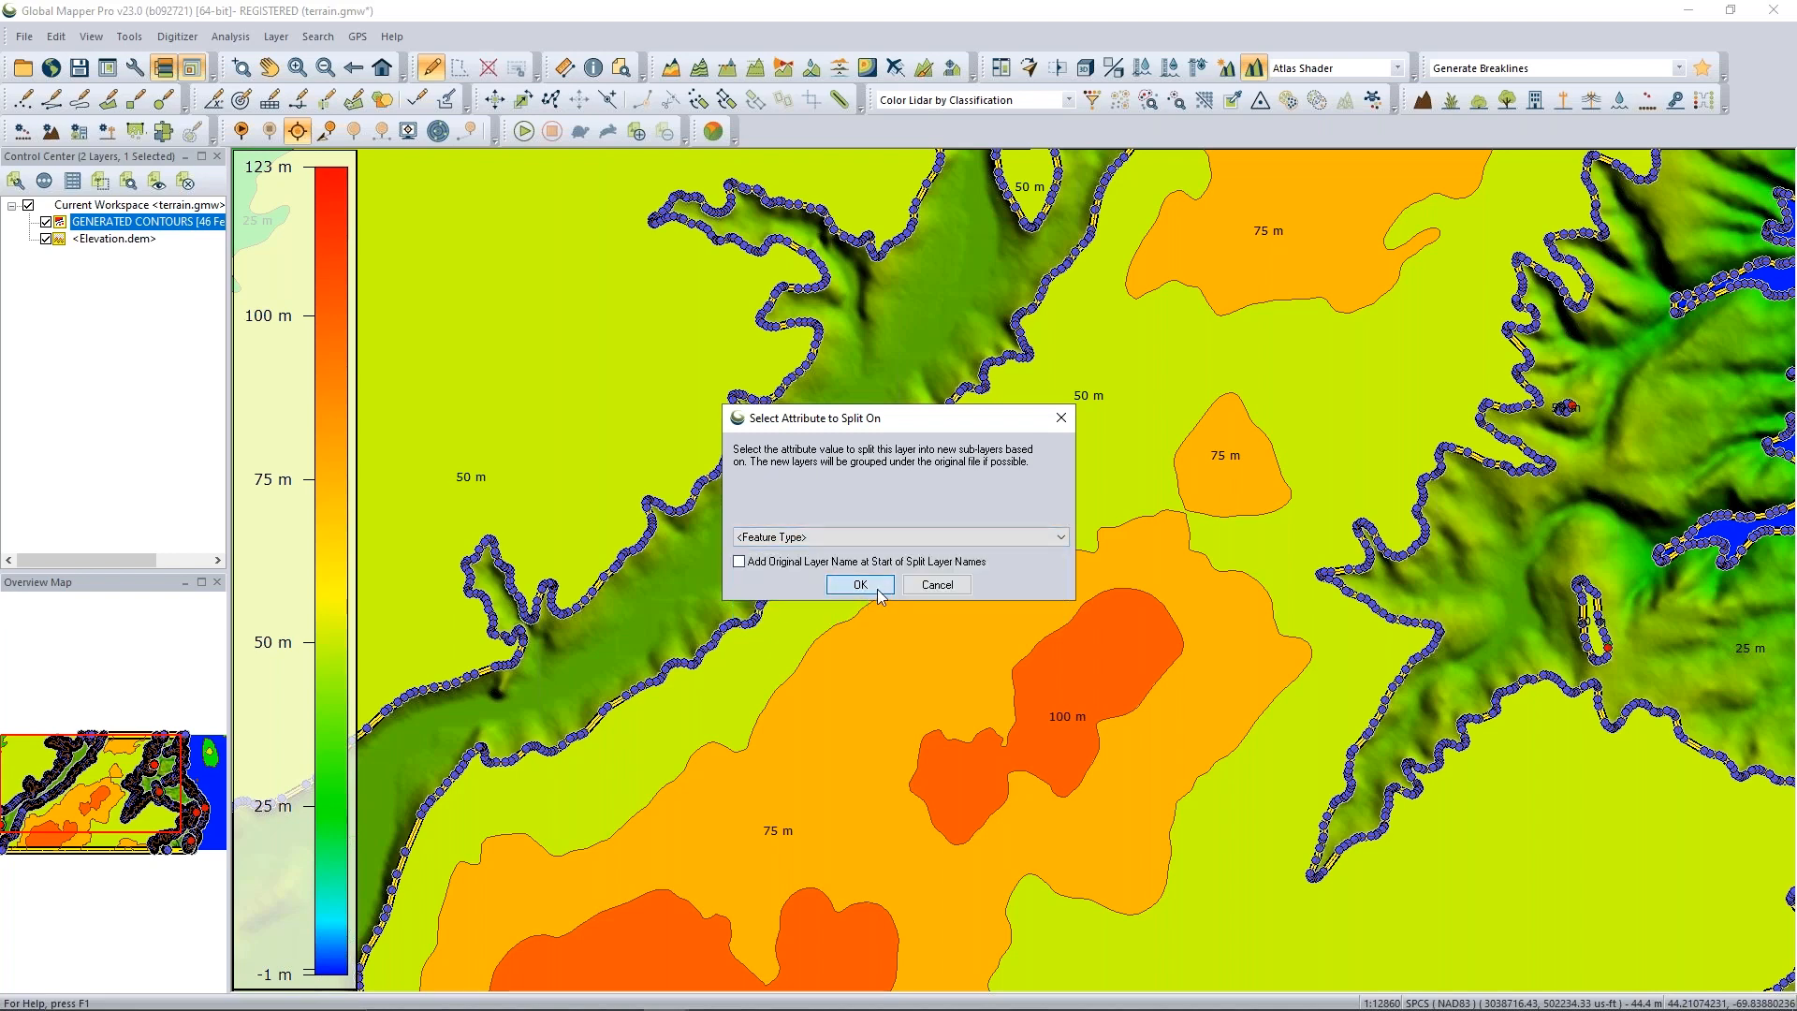
click(879, 593)
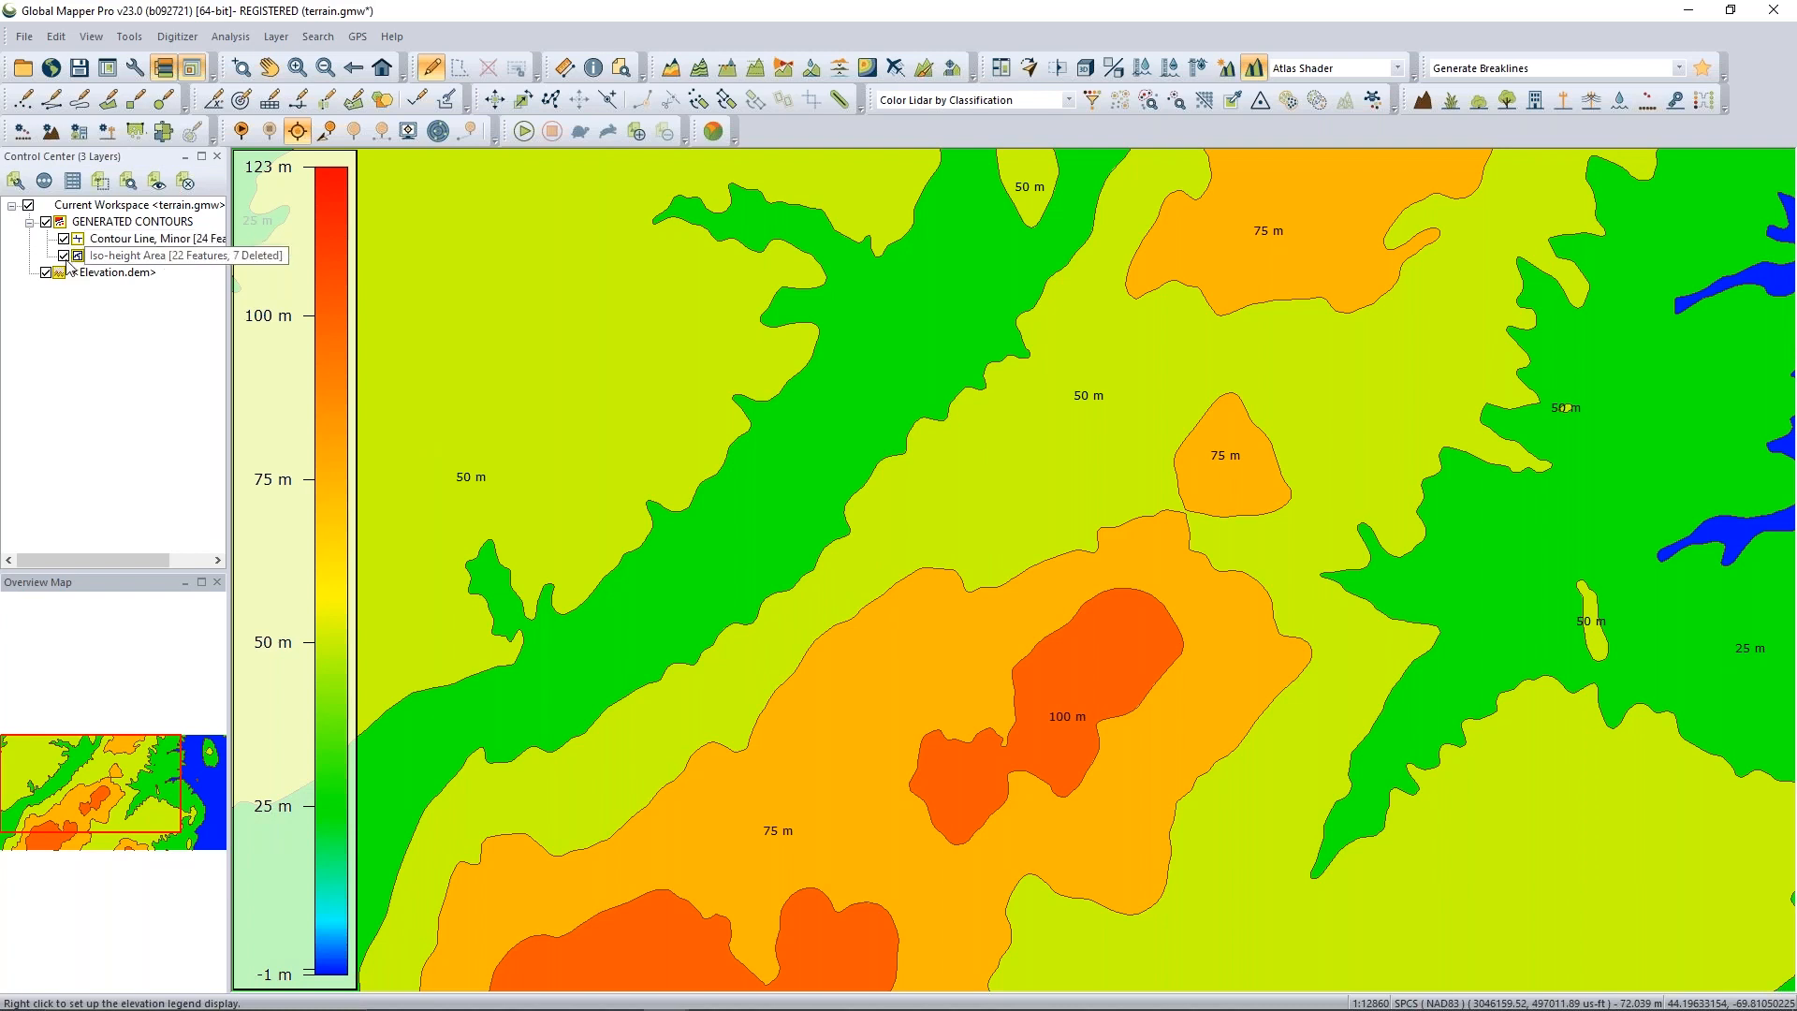
Toggle the visibility of the Iso-height Area and Contour Line, Minor sub-layers to examine them separately.
click(63, 255)
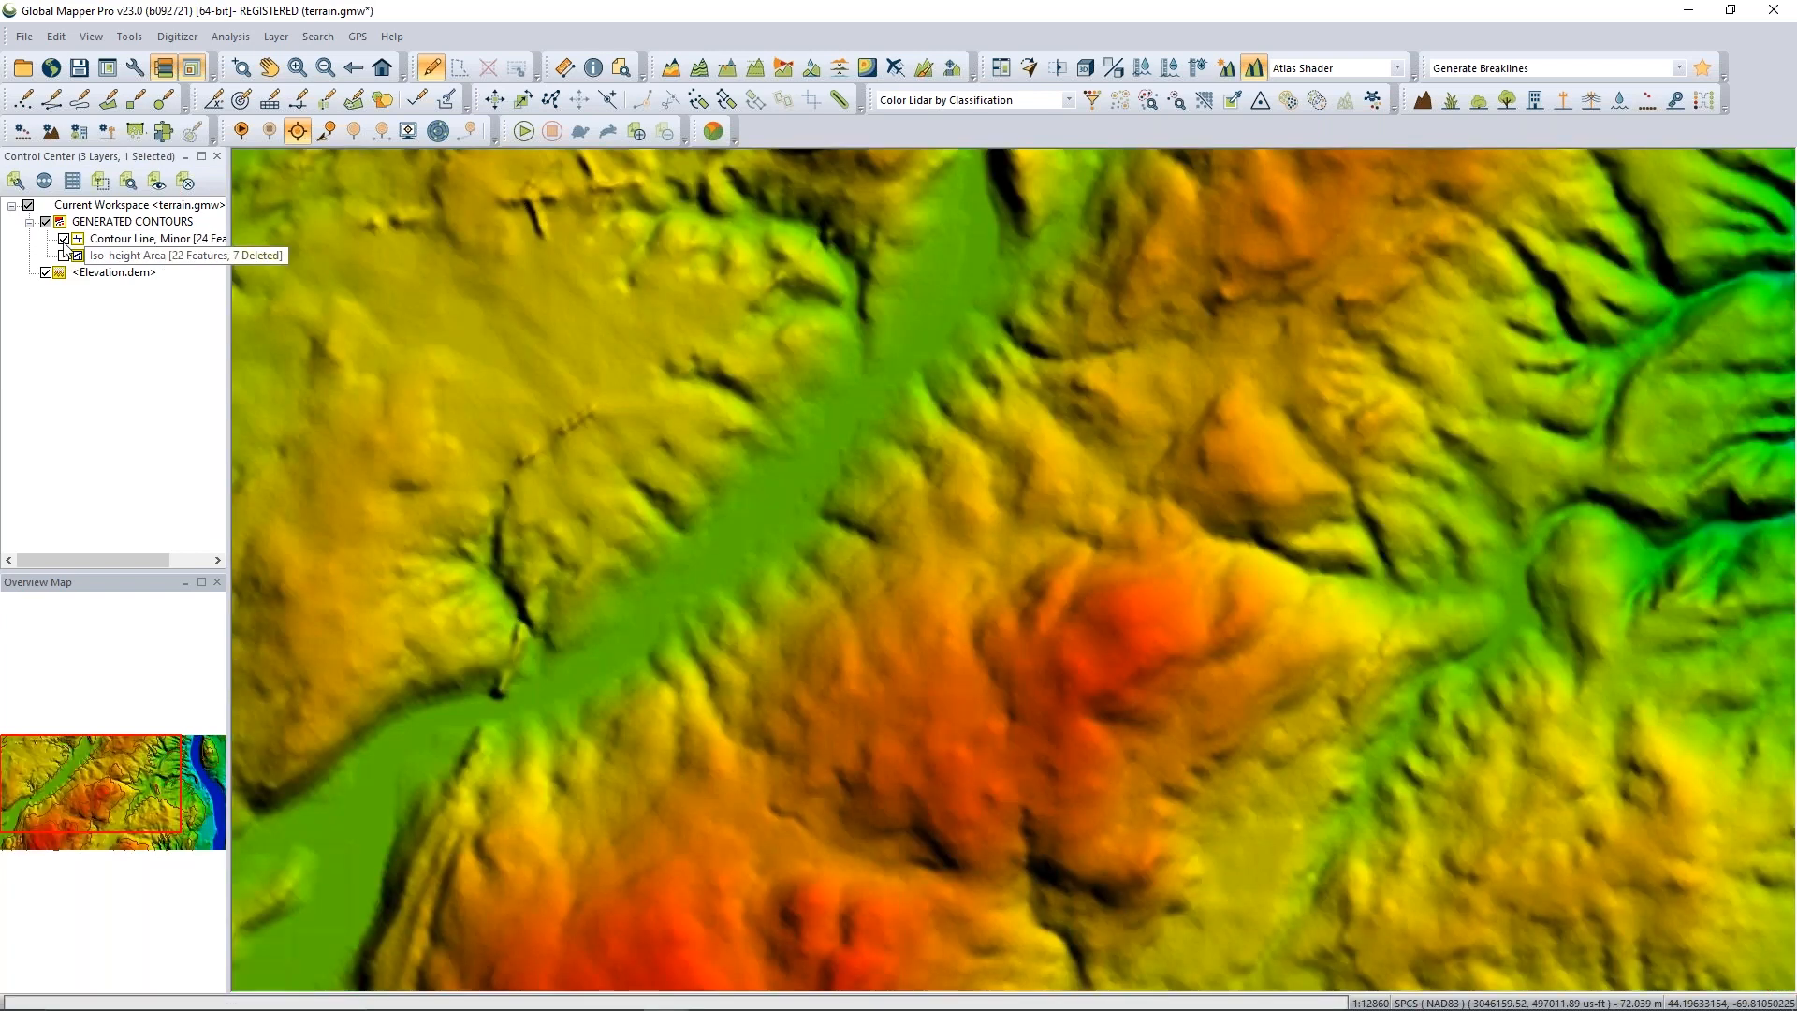
click(64, 256)
click(64, 239)
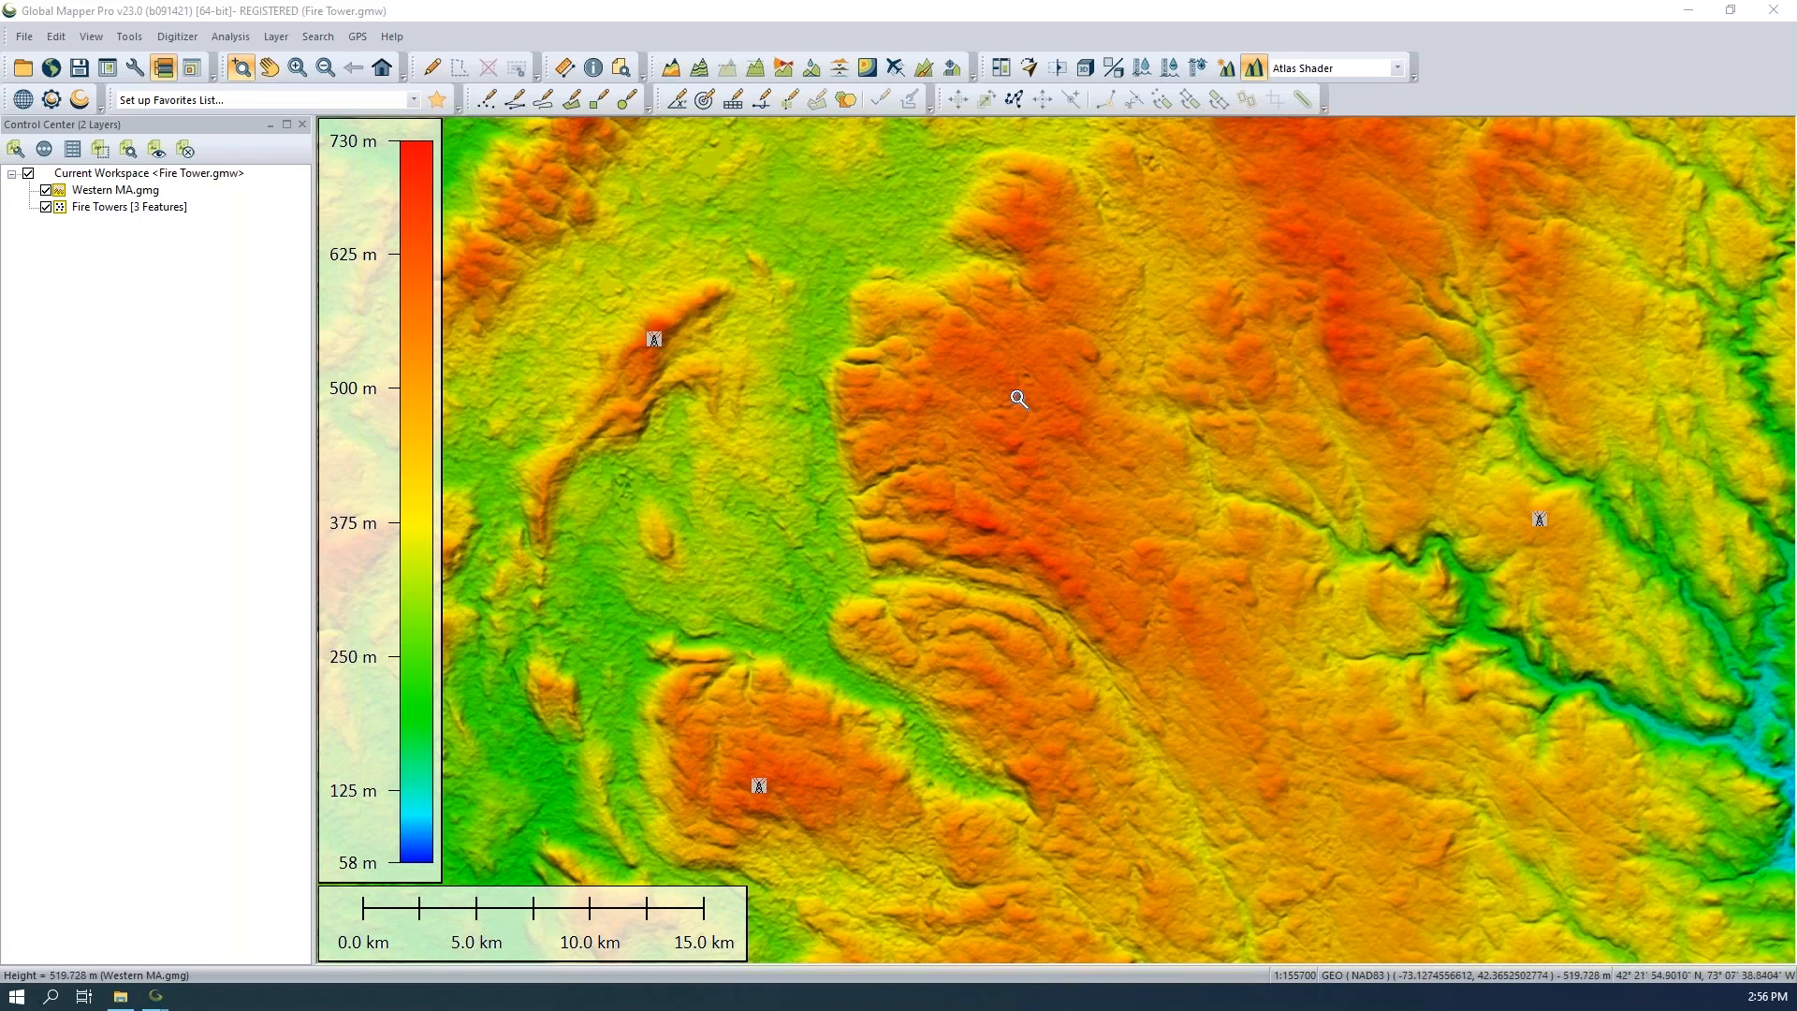
Select all point features in the Fire Towers layer with the Digitizer.
right_click(161, 209)
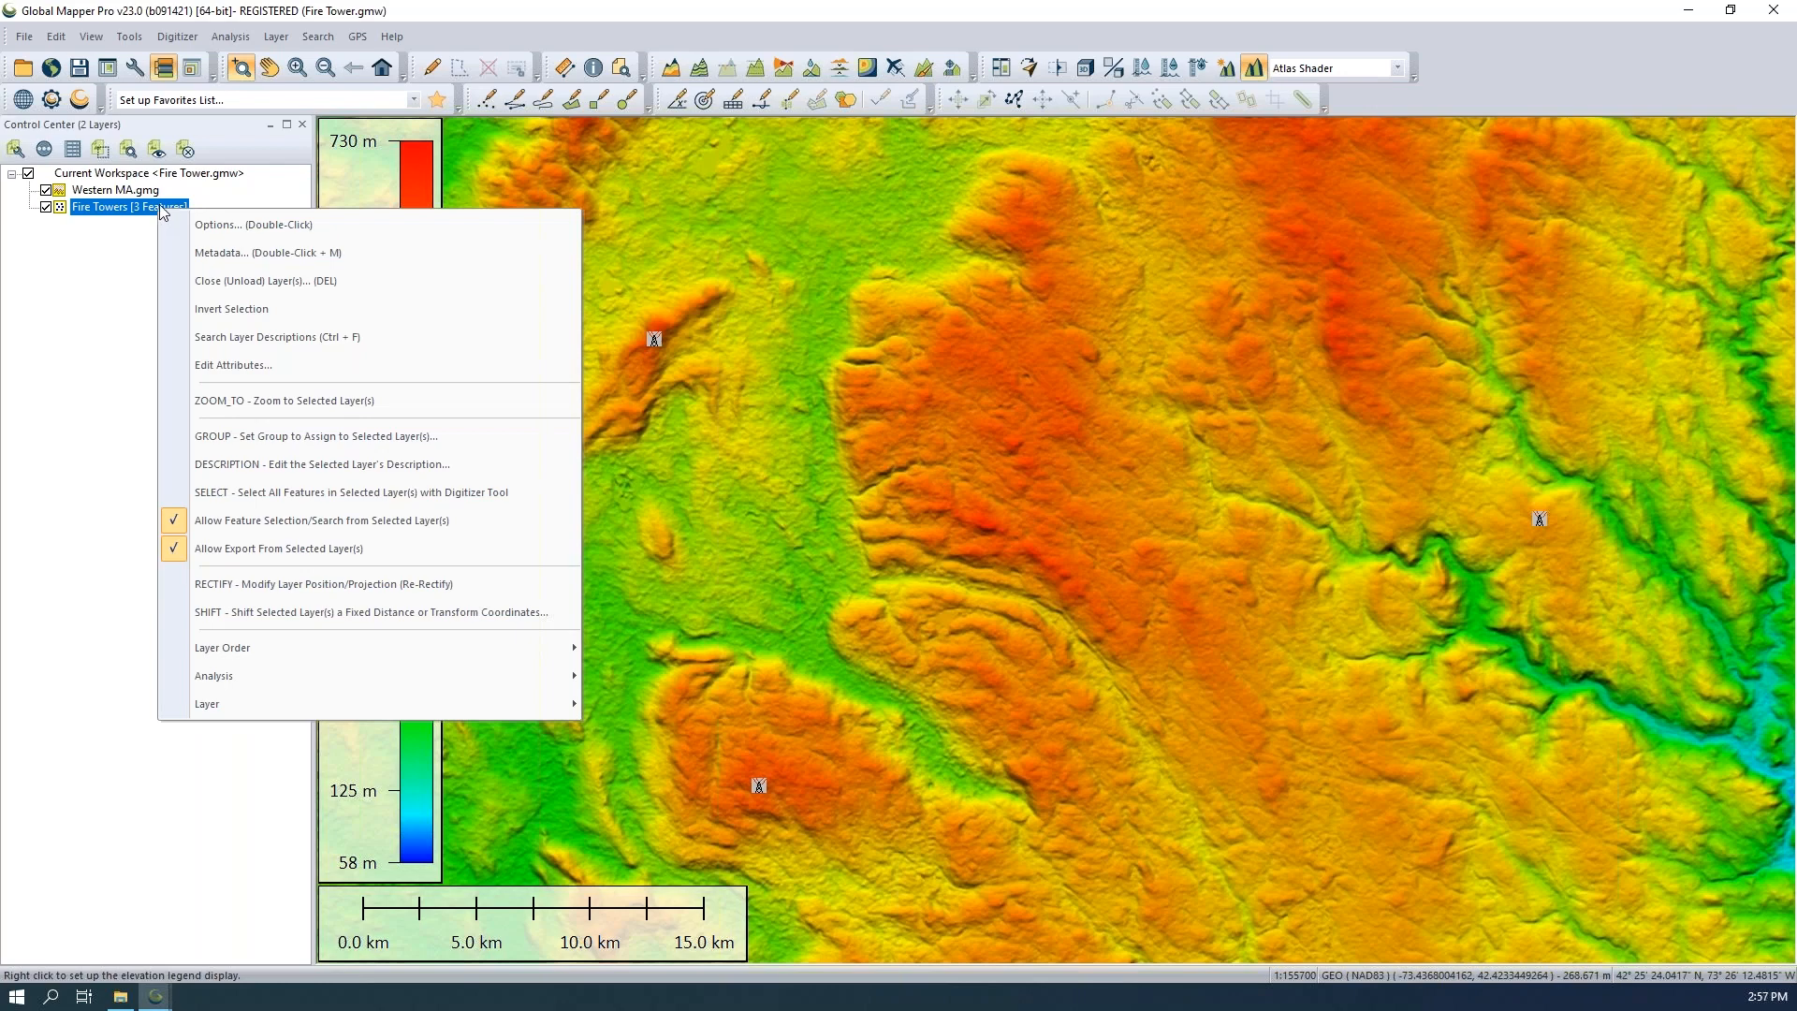
click(105, 207)
key(Return)
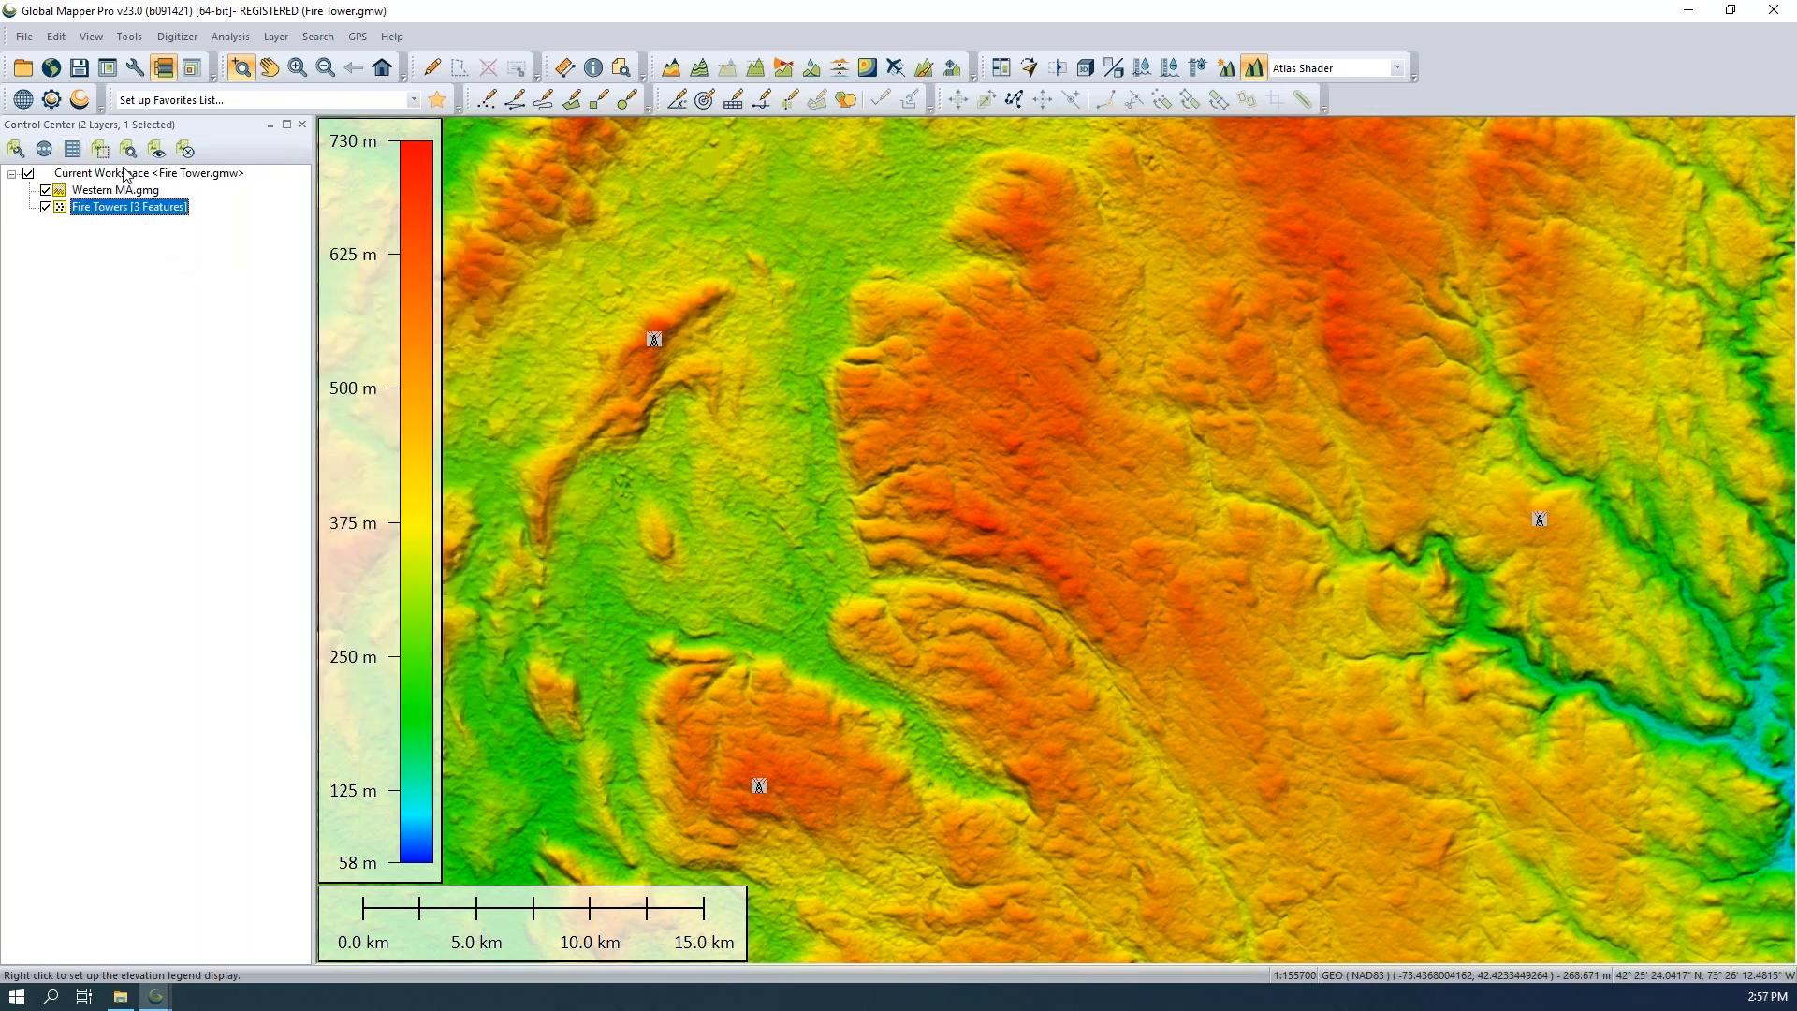
click(101, 150)
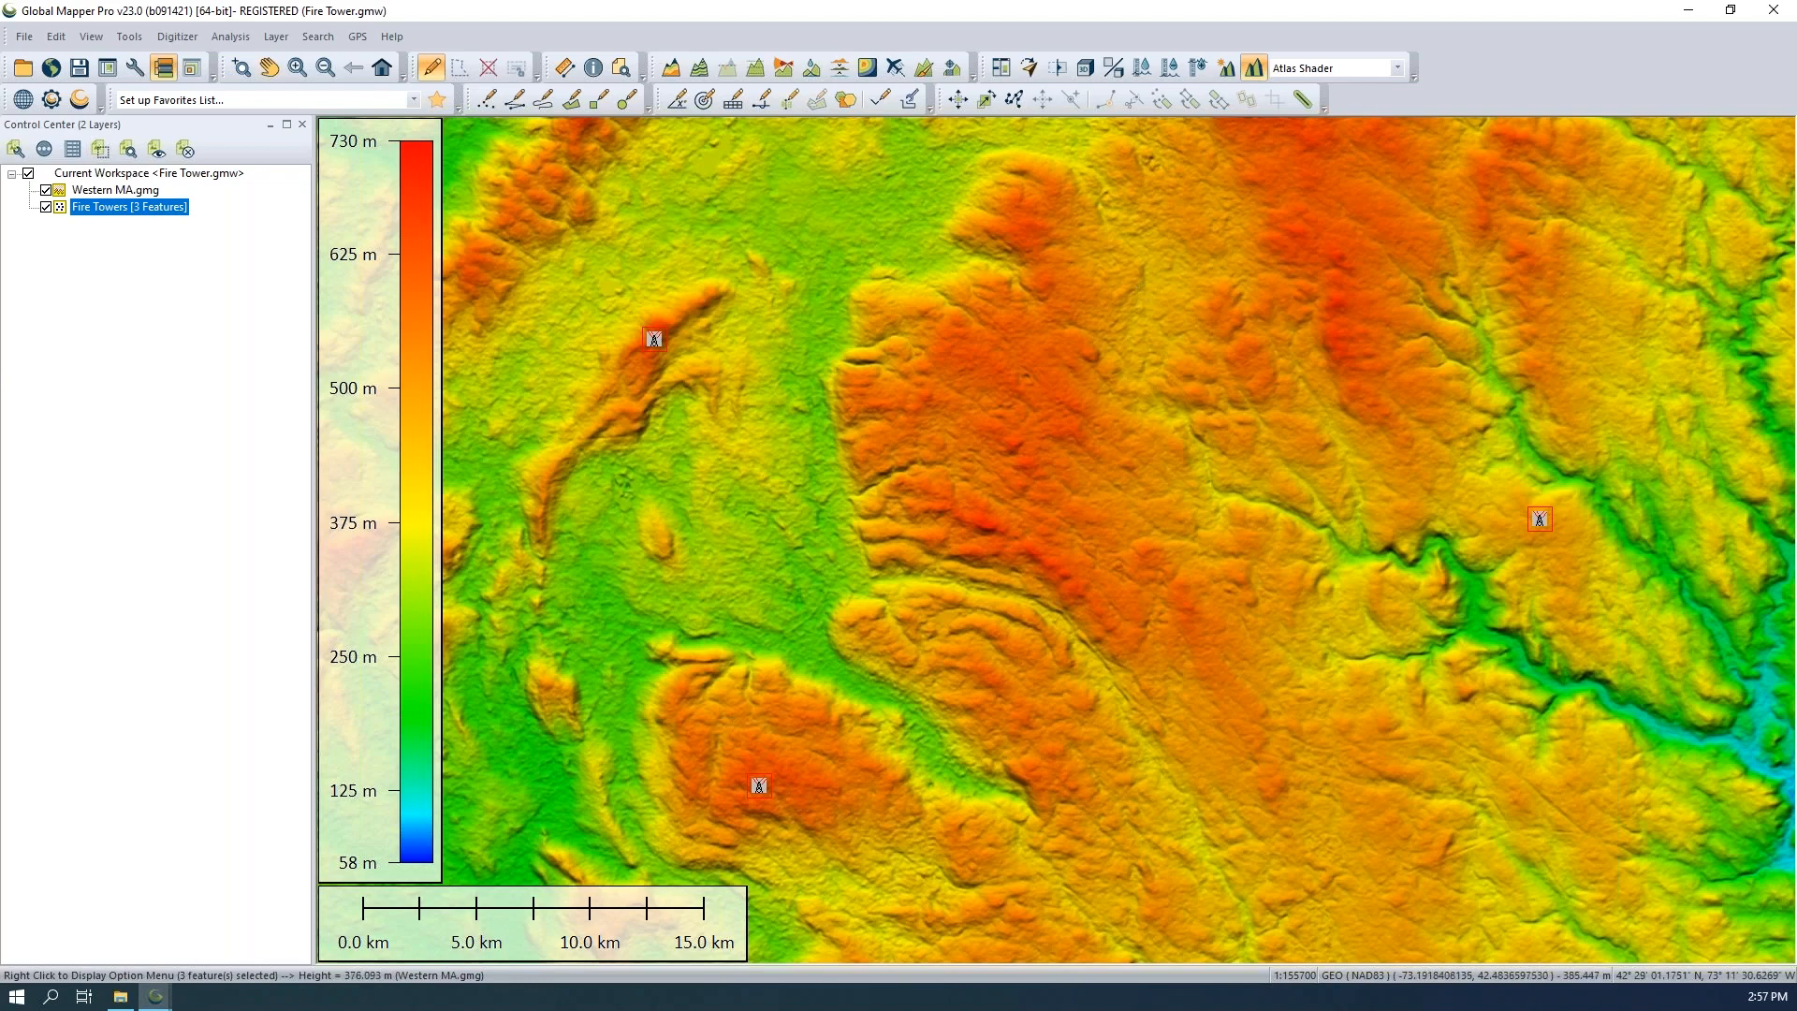
Run a combined viewshed for each selected fire tower with a 65 ft transmitter, 50 ft receiver and 20 km radius, and expand its layer group.
click(783, 67)
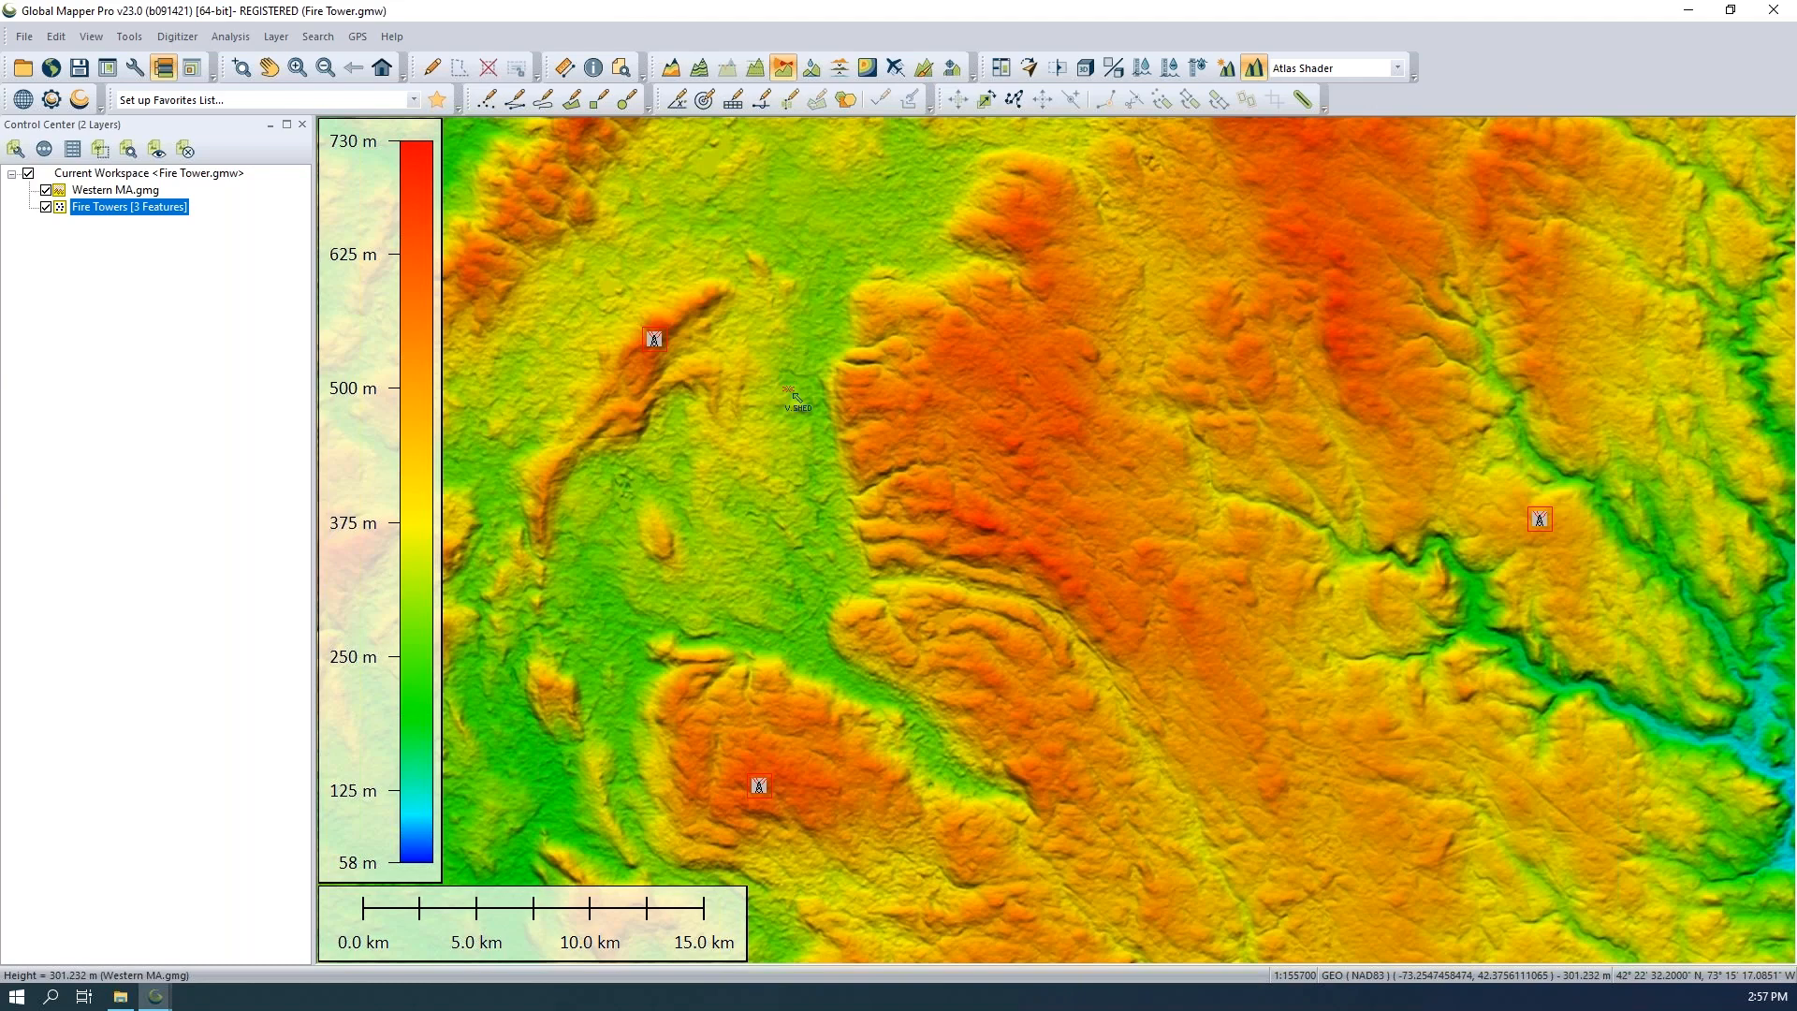
click(851, 429)
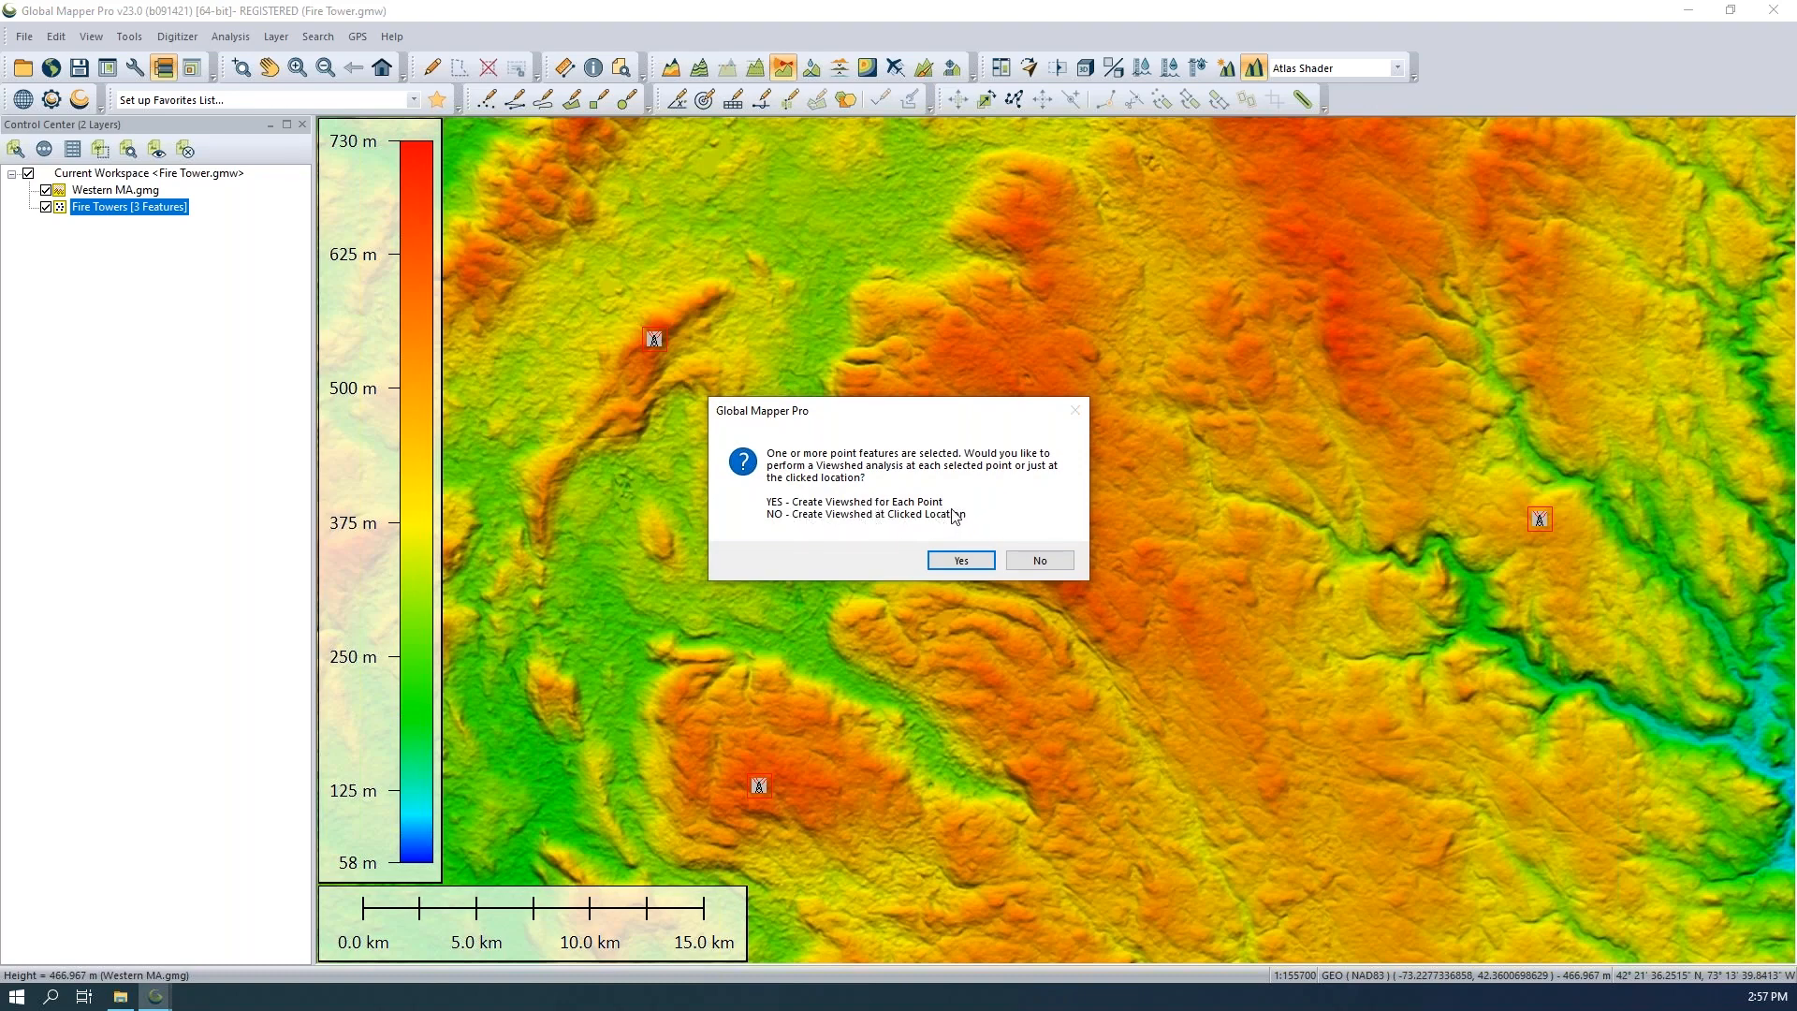
click(960, 560)
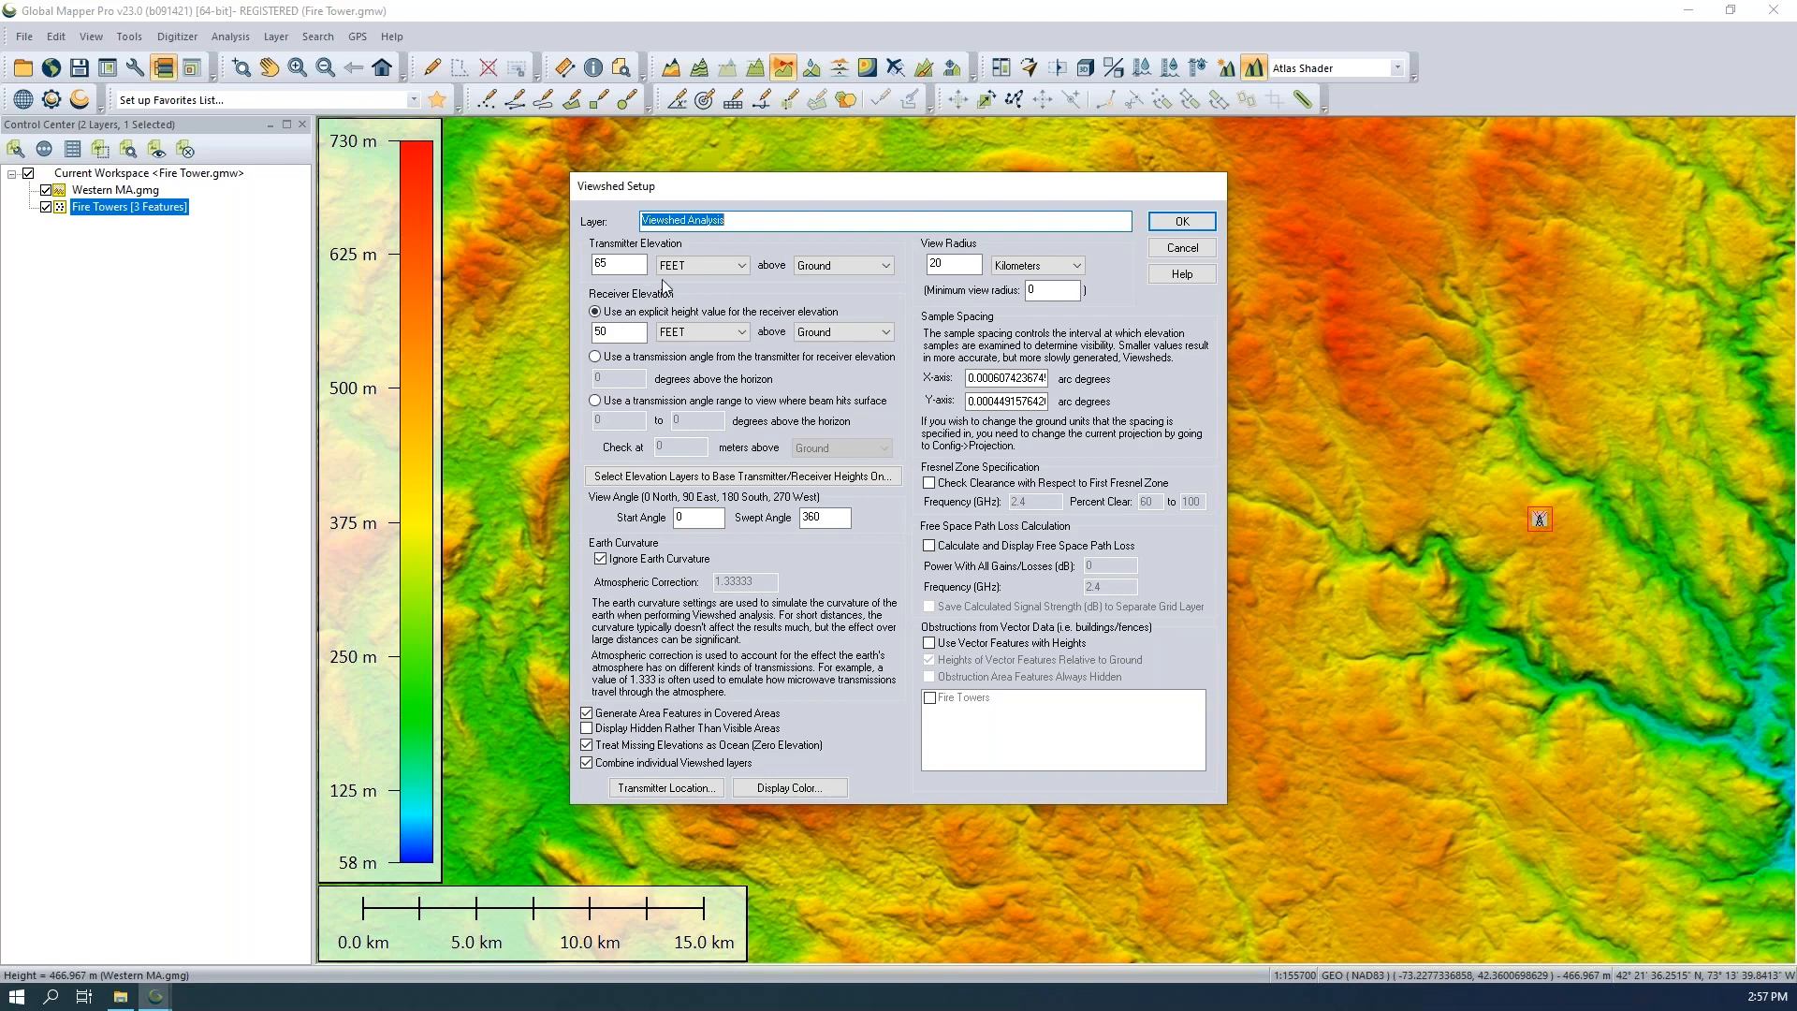
click(624, 267)
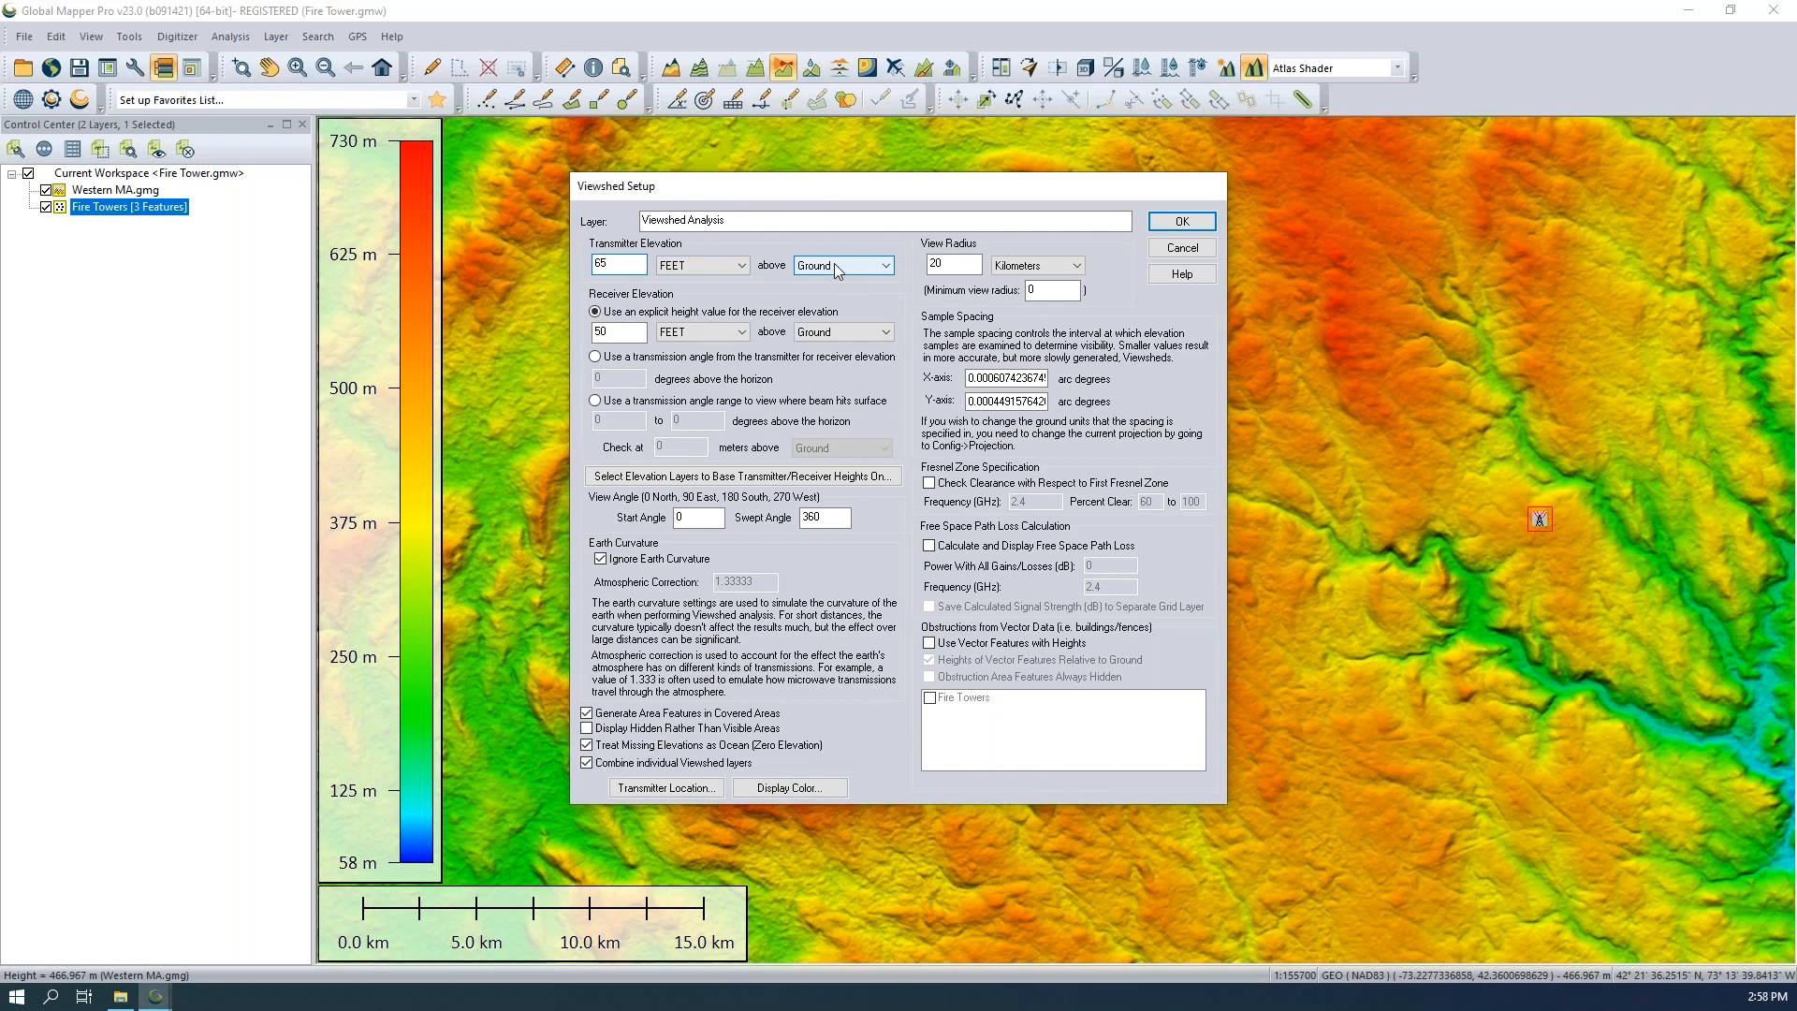
click(622, 333)
click(1182, 225)
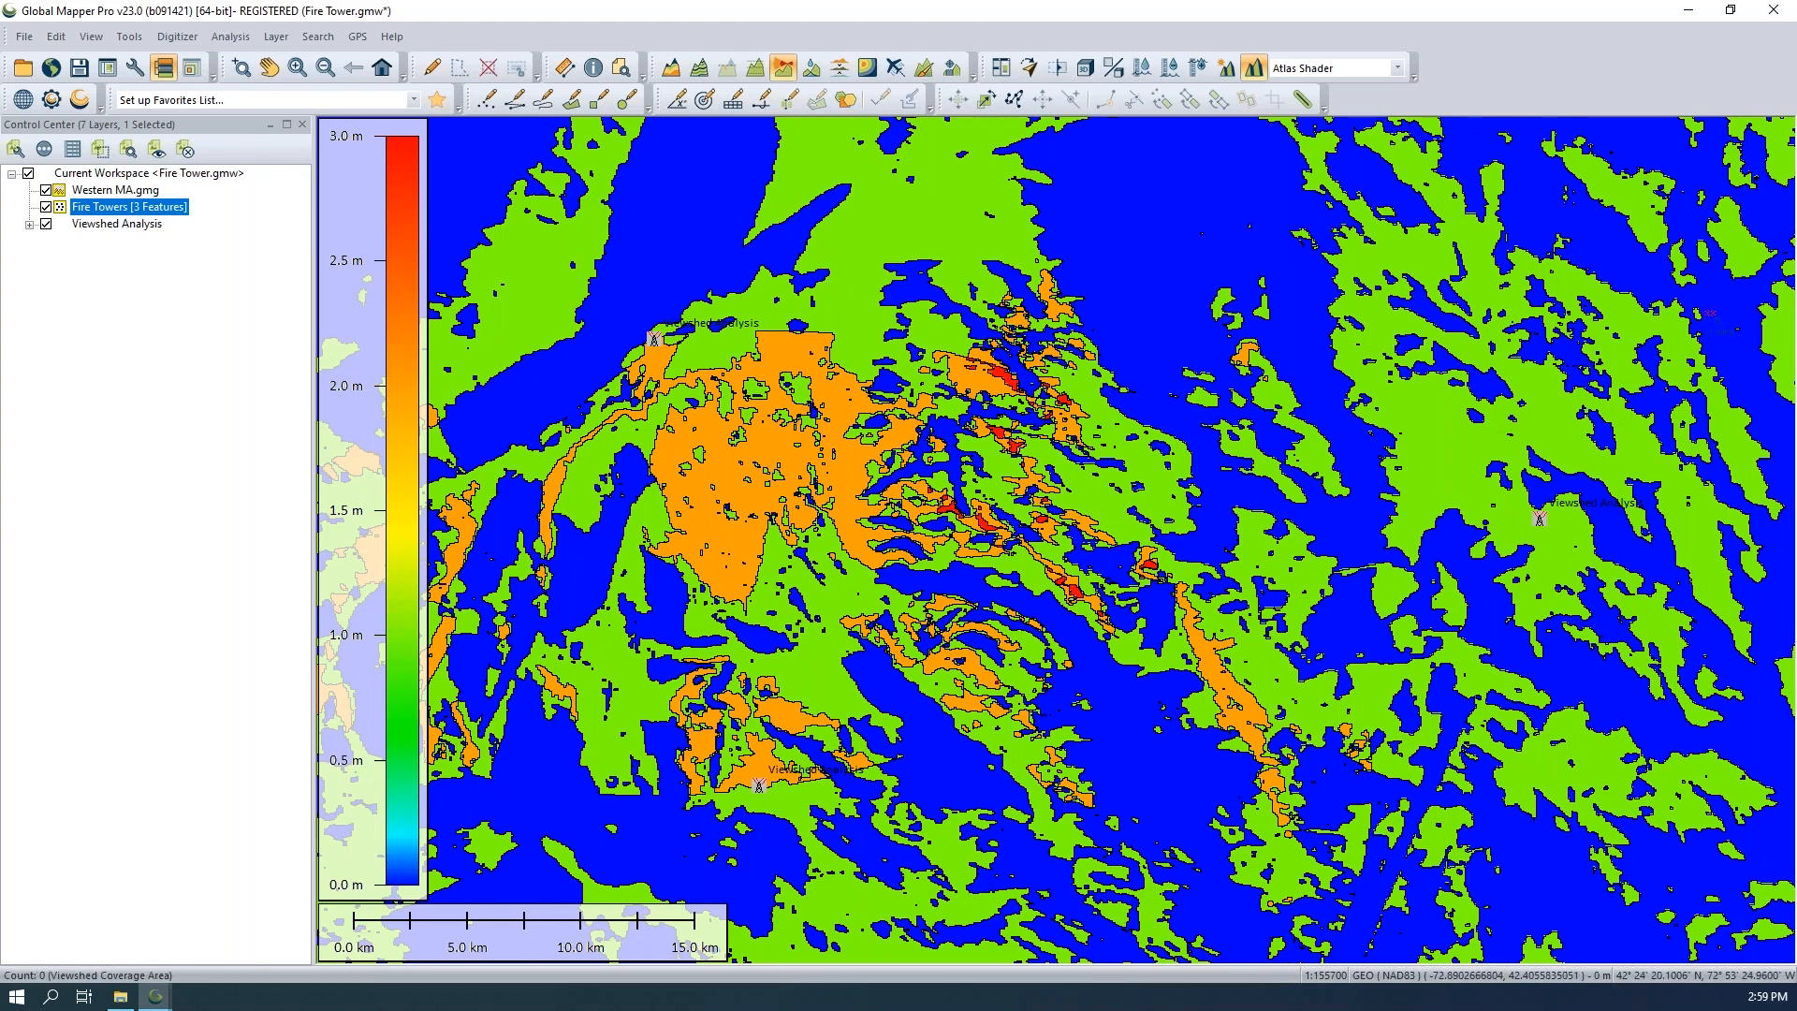
click(30, 227)
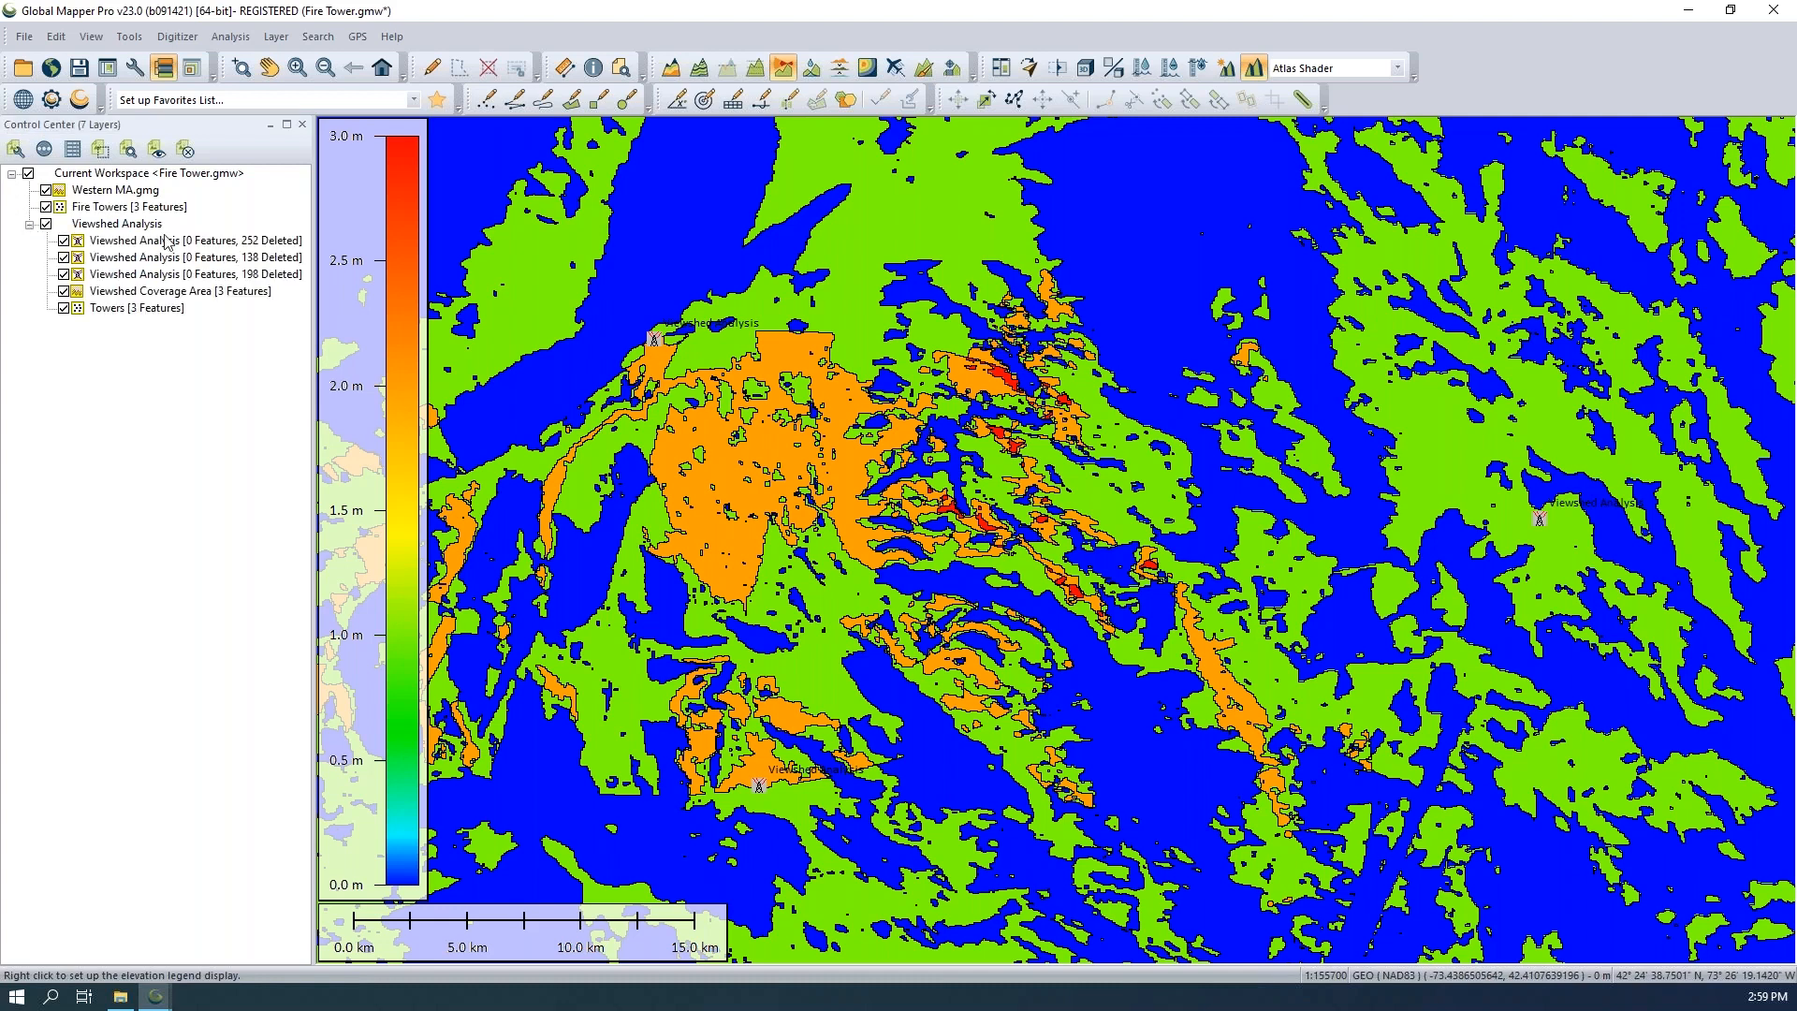
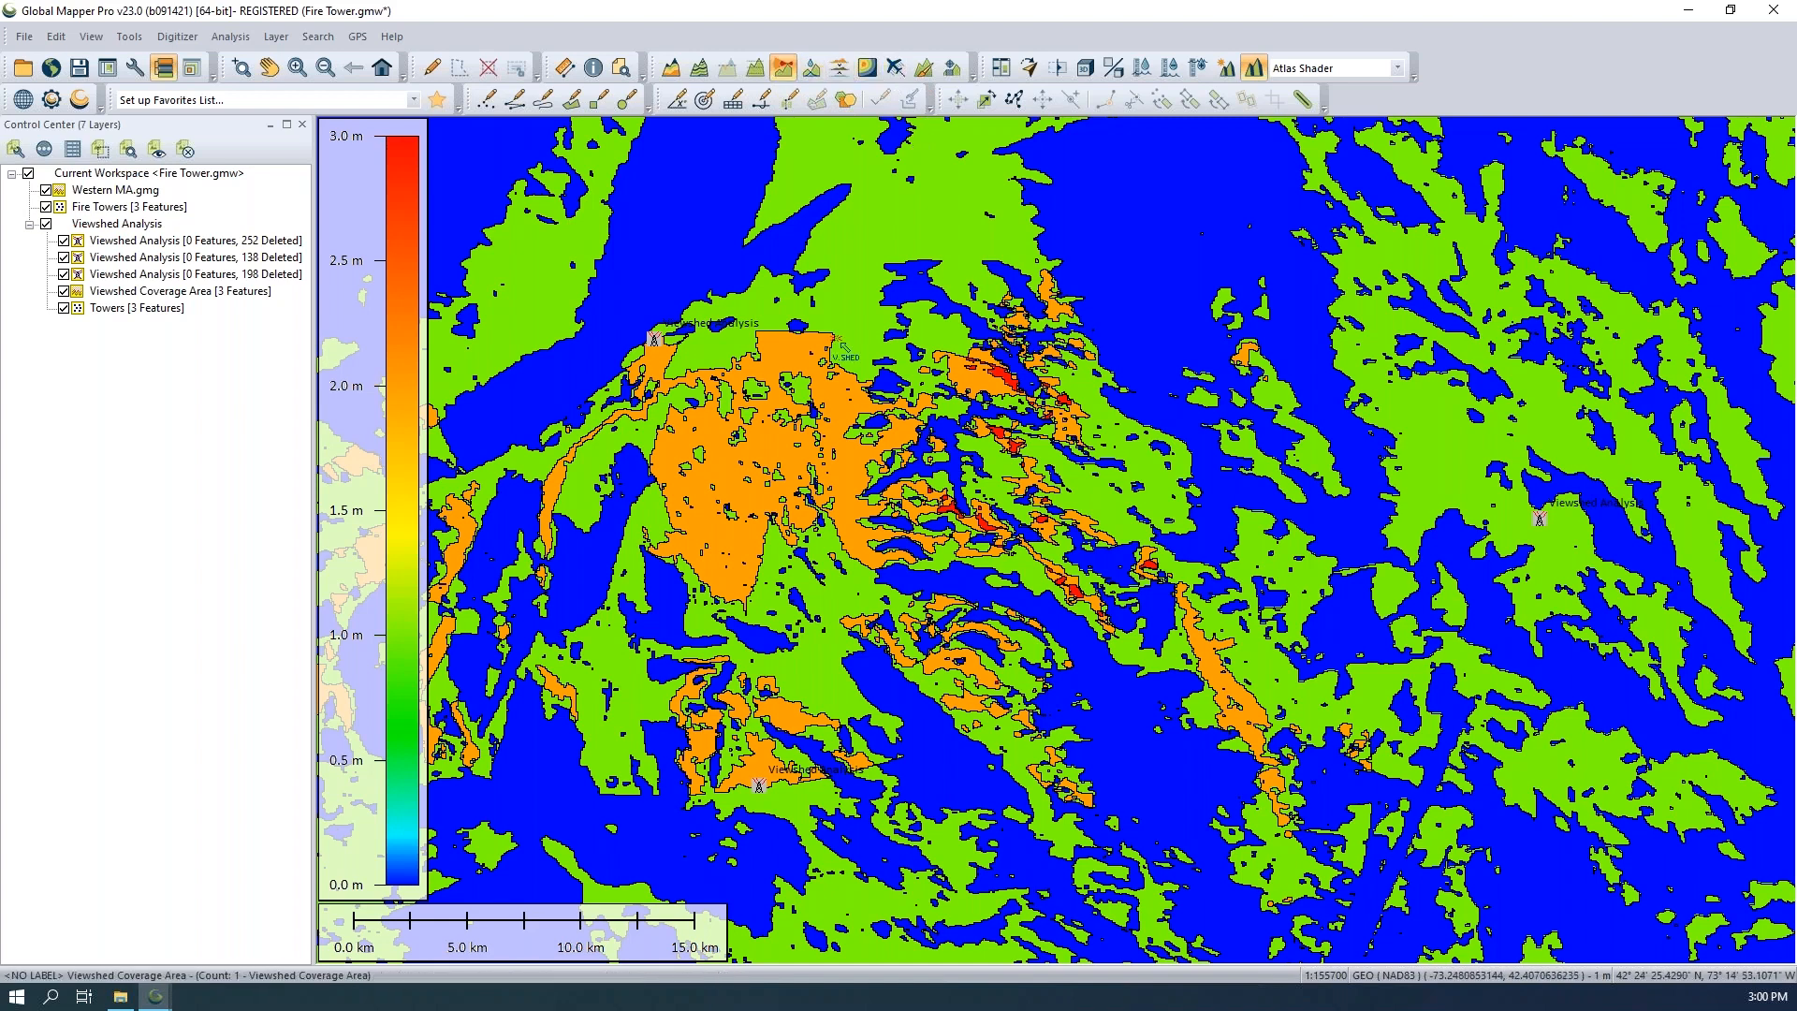
Examine the combined viewshed coverage areas and review the Combine individual Viewshed layers option in the Viewshed Setup.
click(863, 629)
click(962, 559)
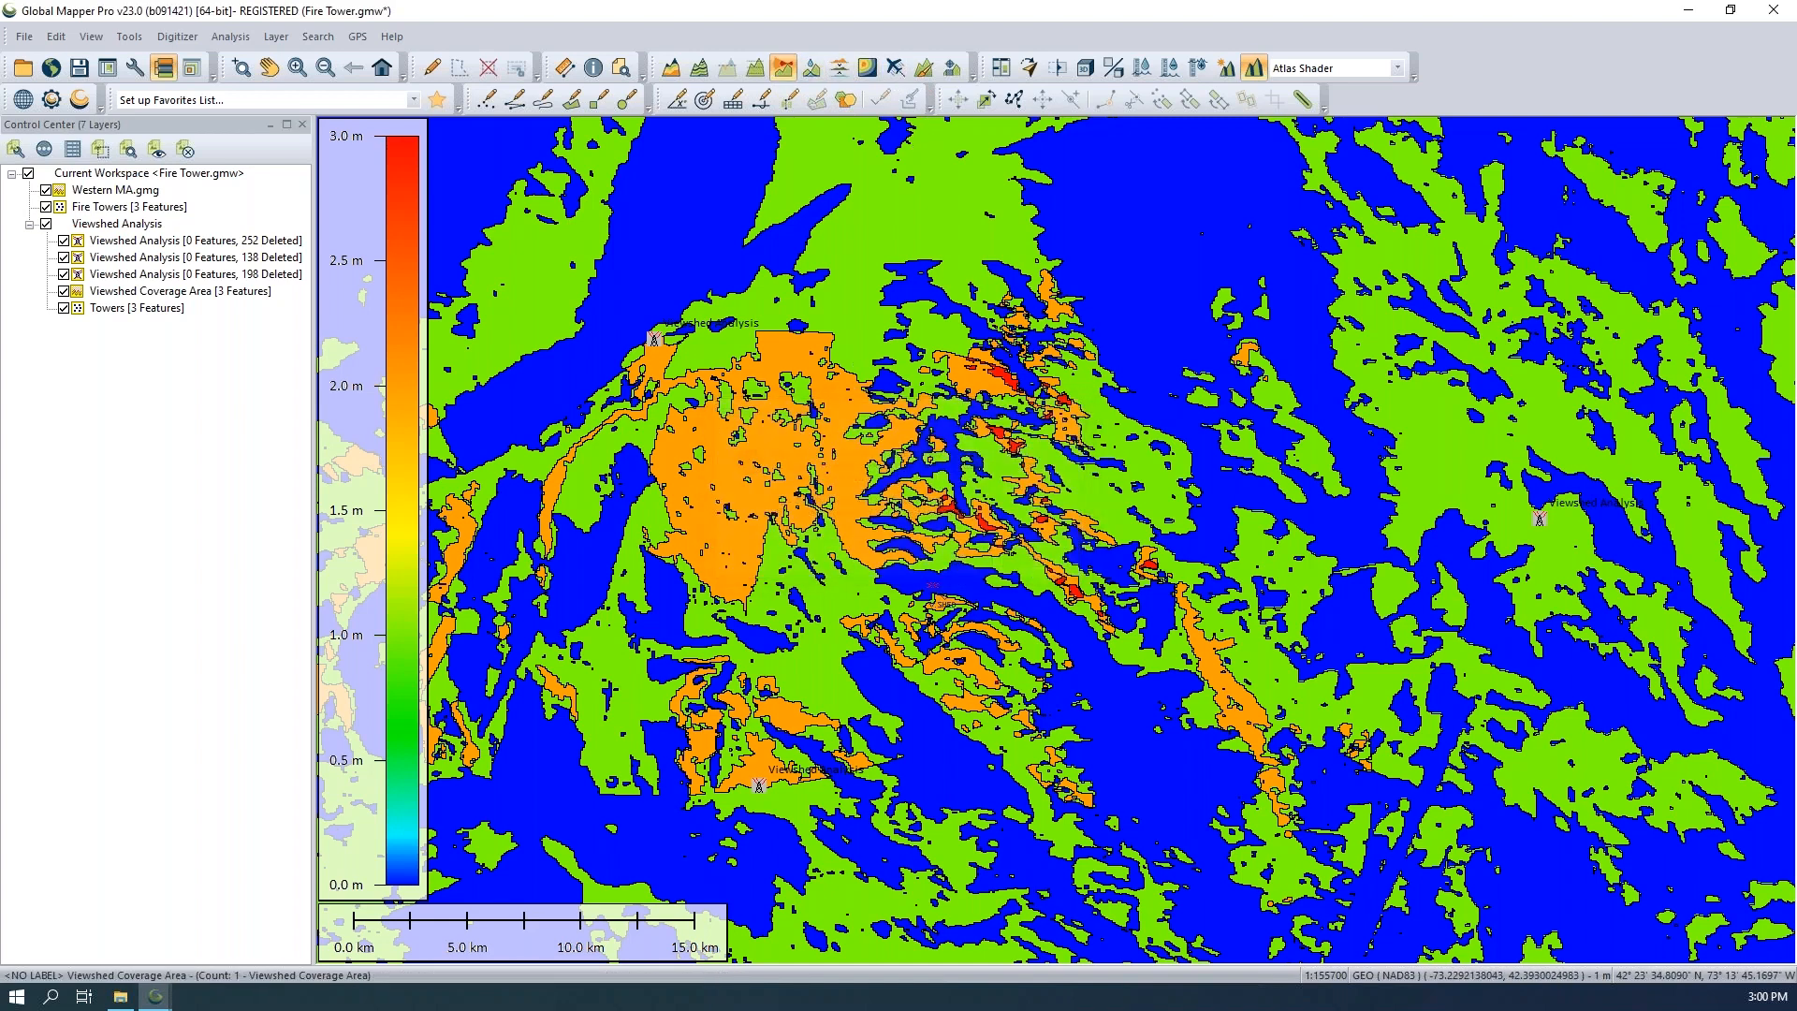
click(698, 517)
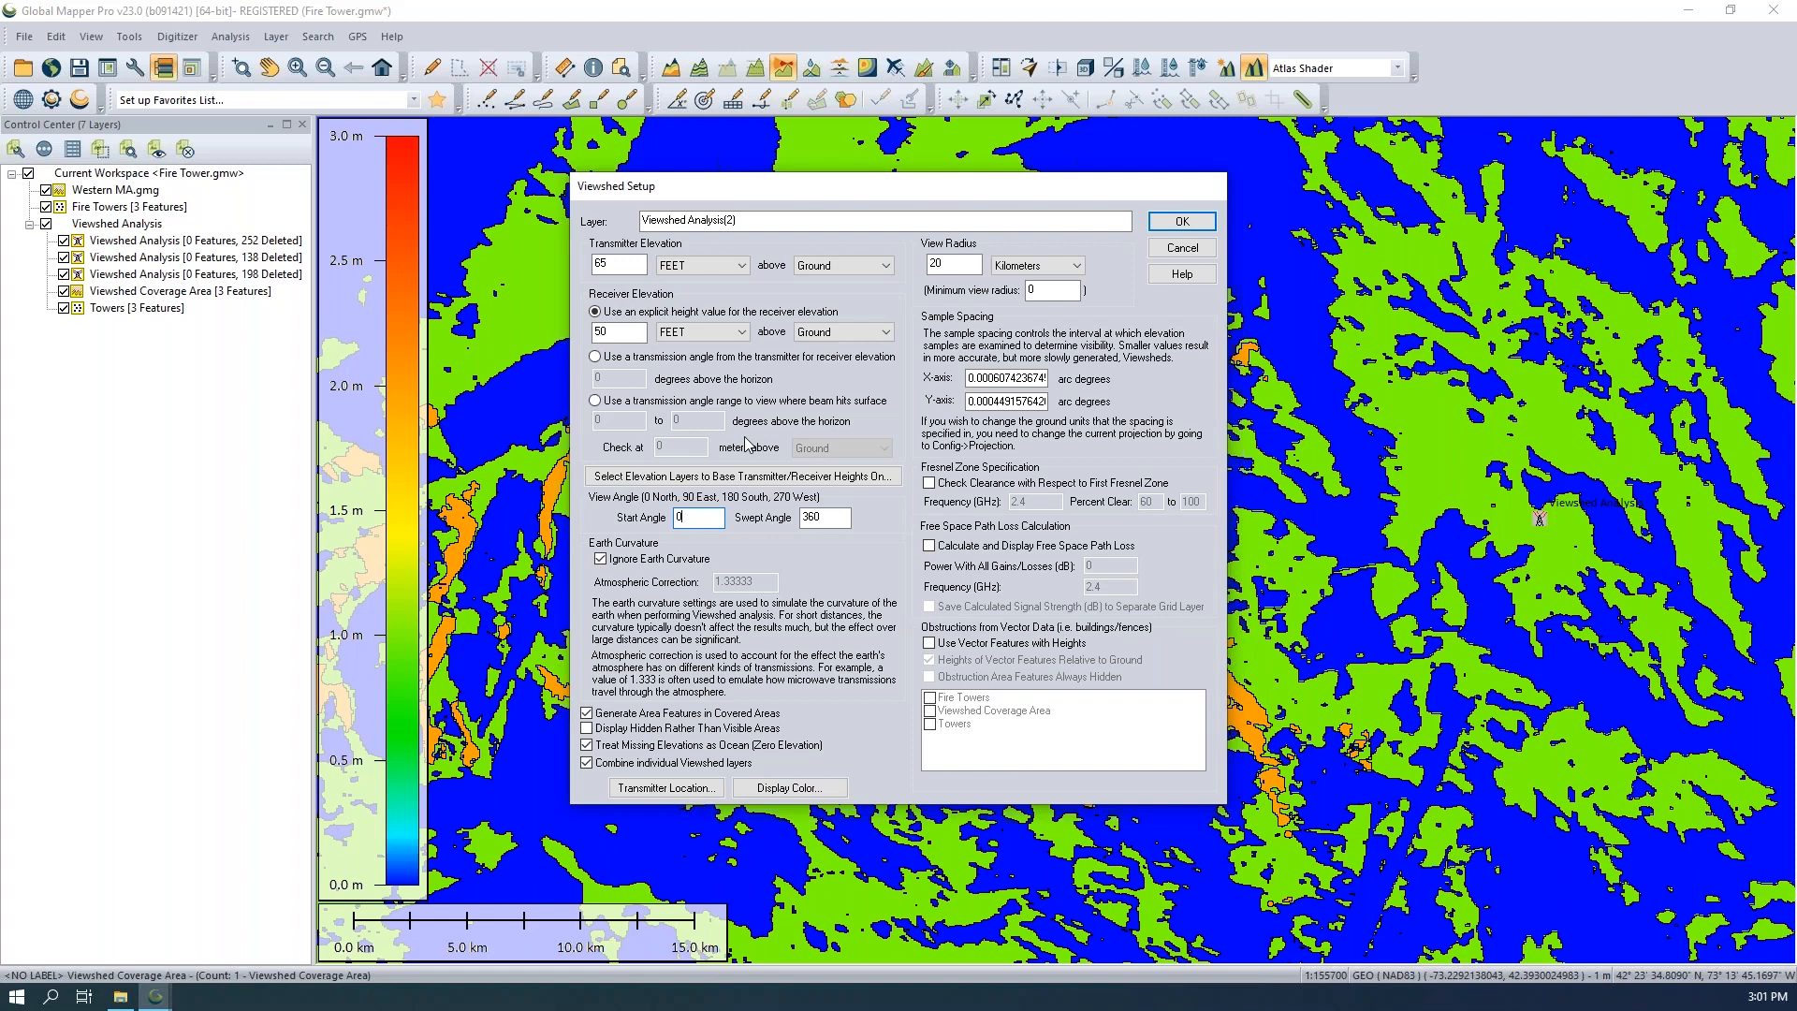
click(1182, 221)
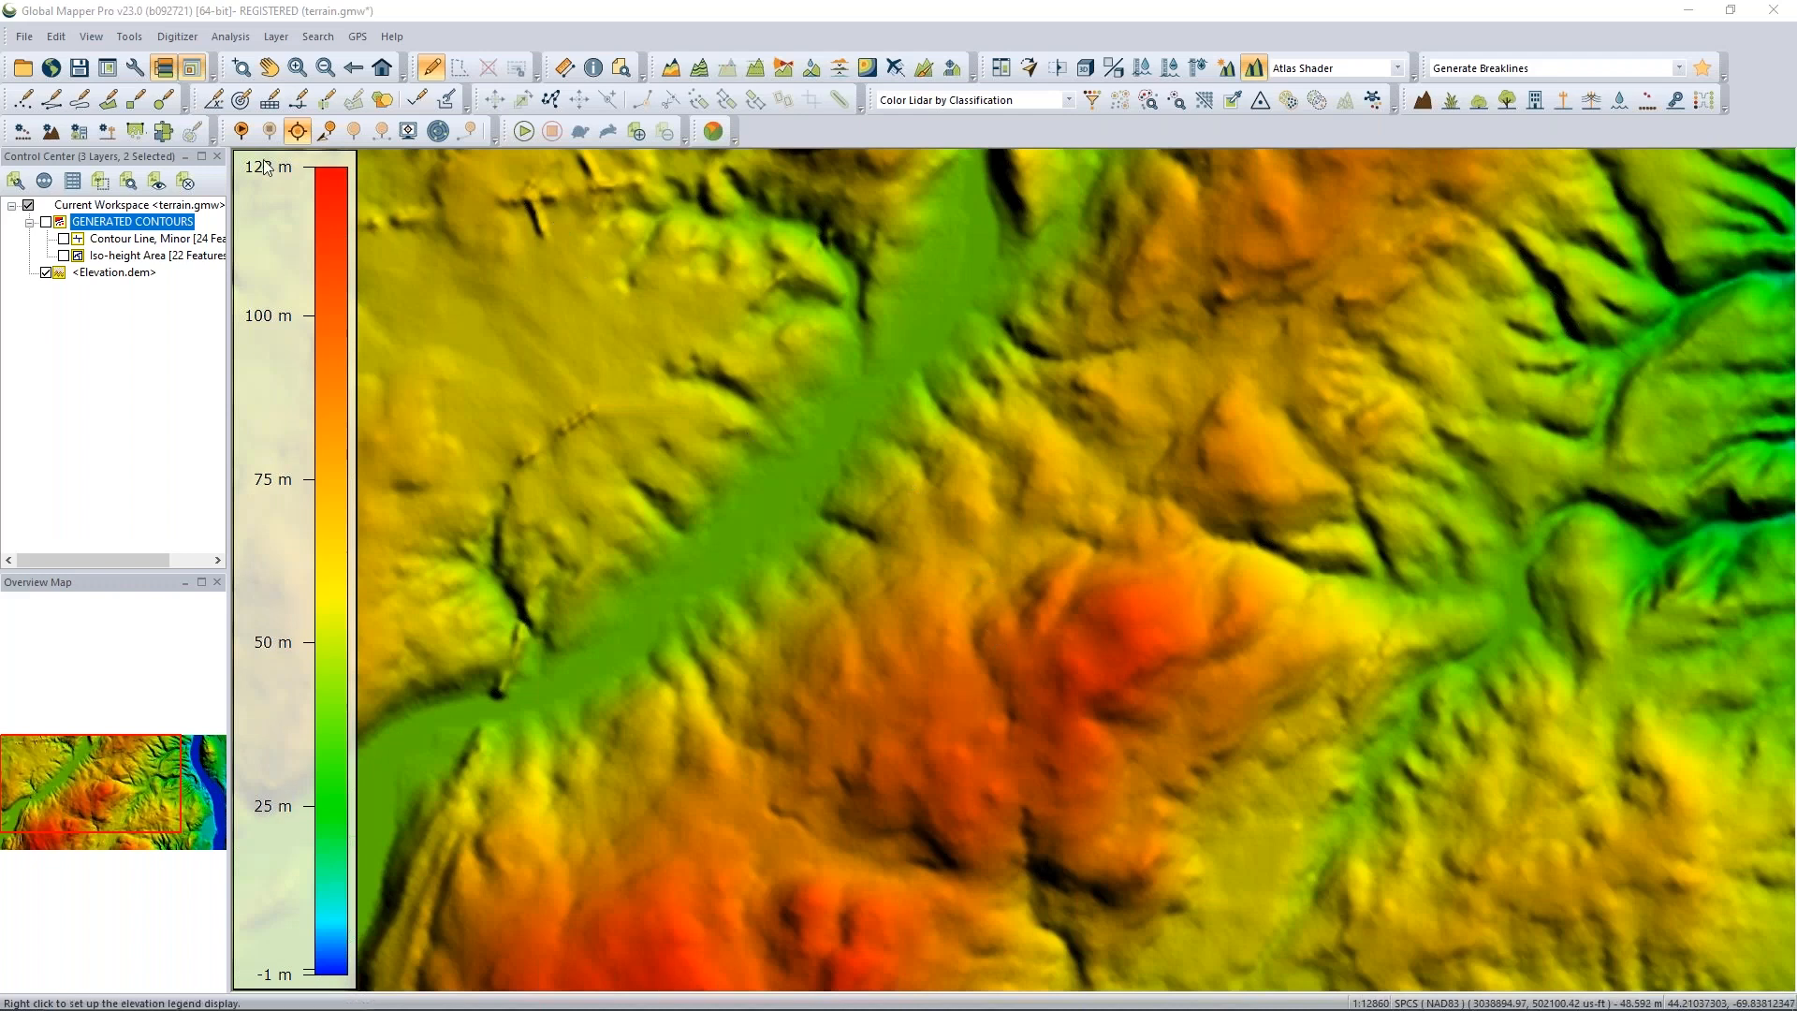
Start a distance/bearing line on the slope west of the red hilltop with a 100-meter segment at a bearing of 20 degrees.
click(210, 107)
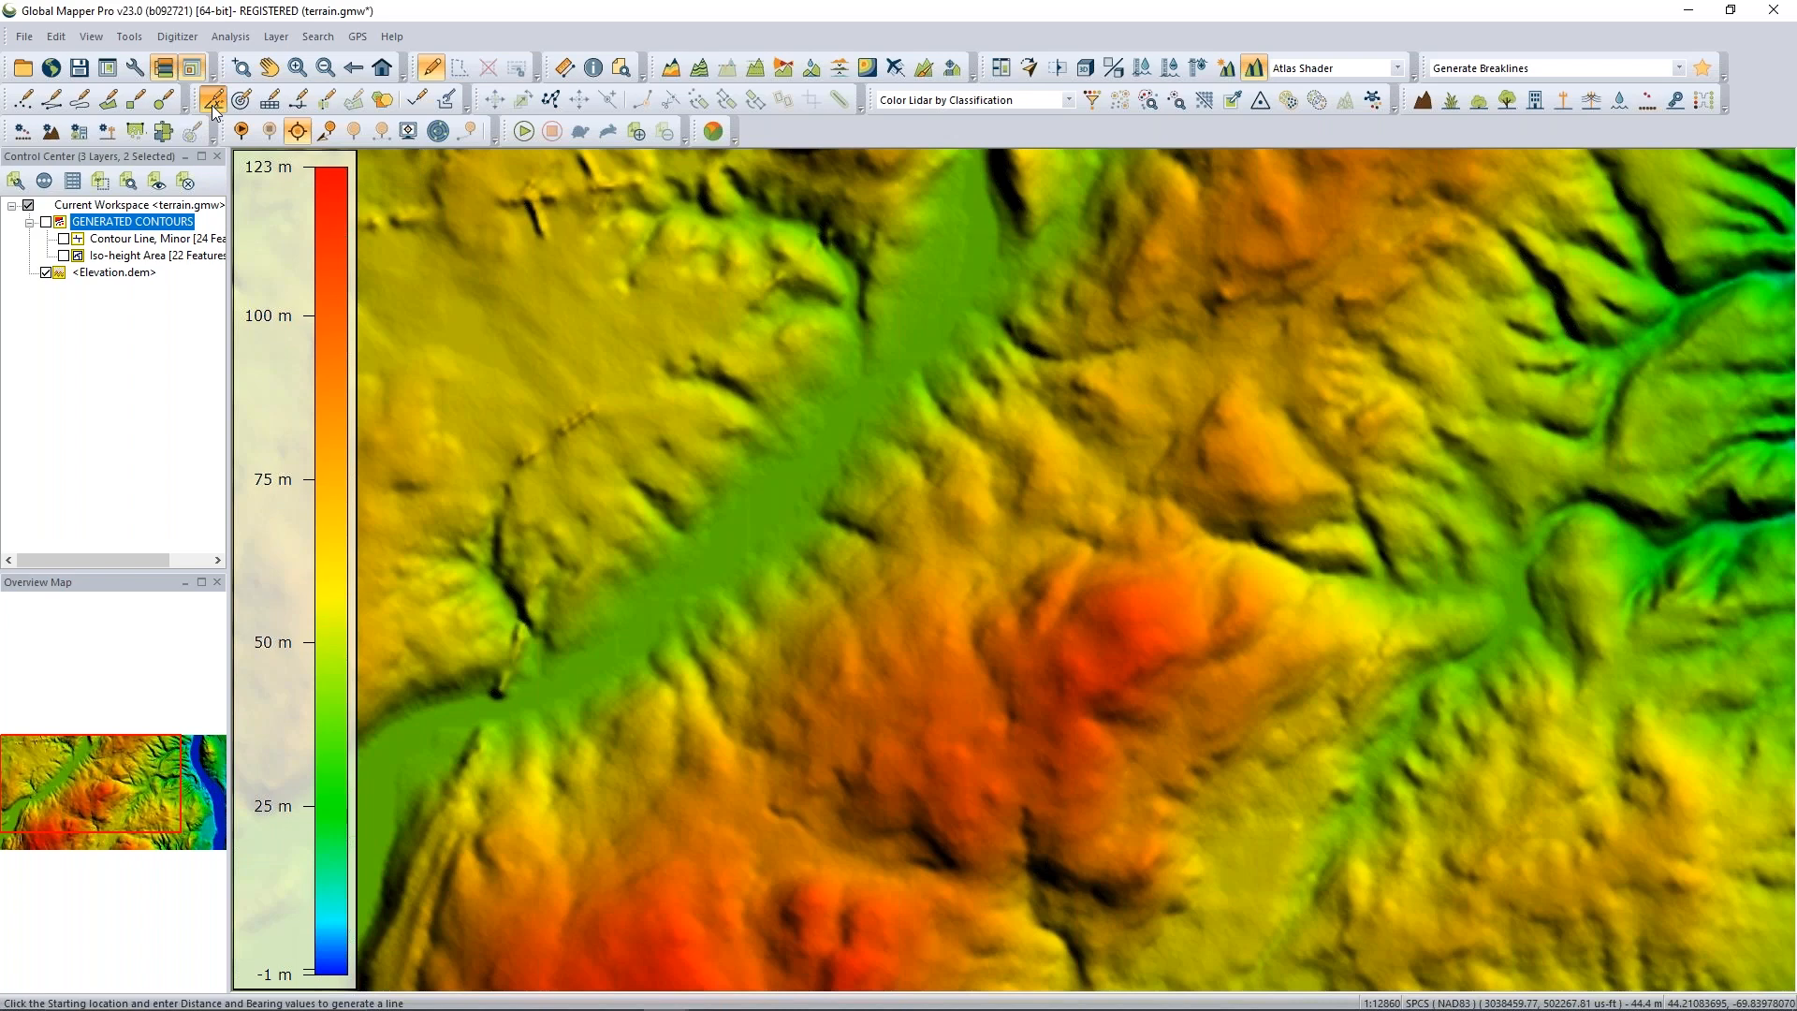
click(868, 666)
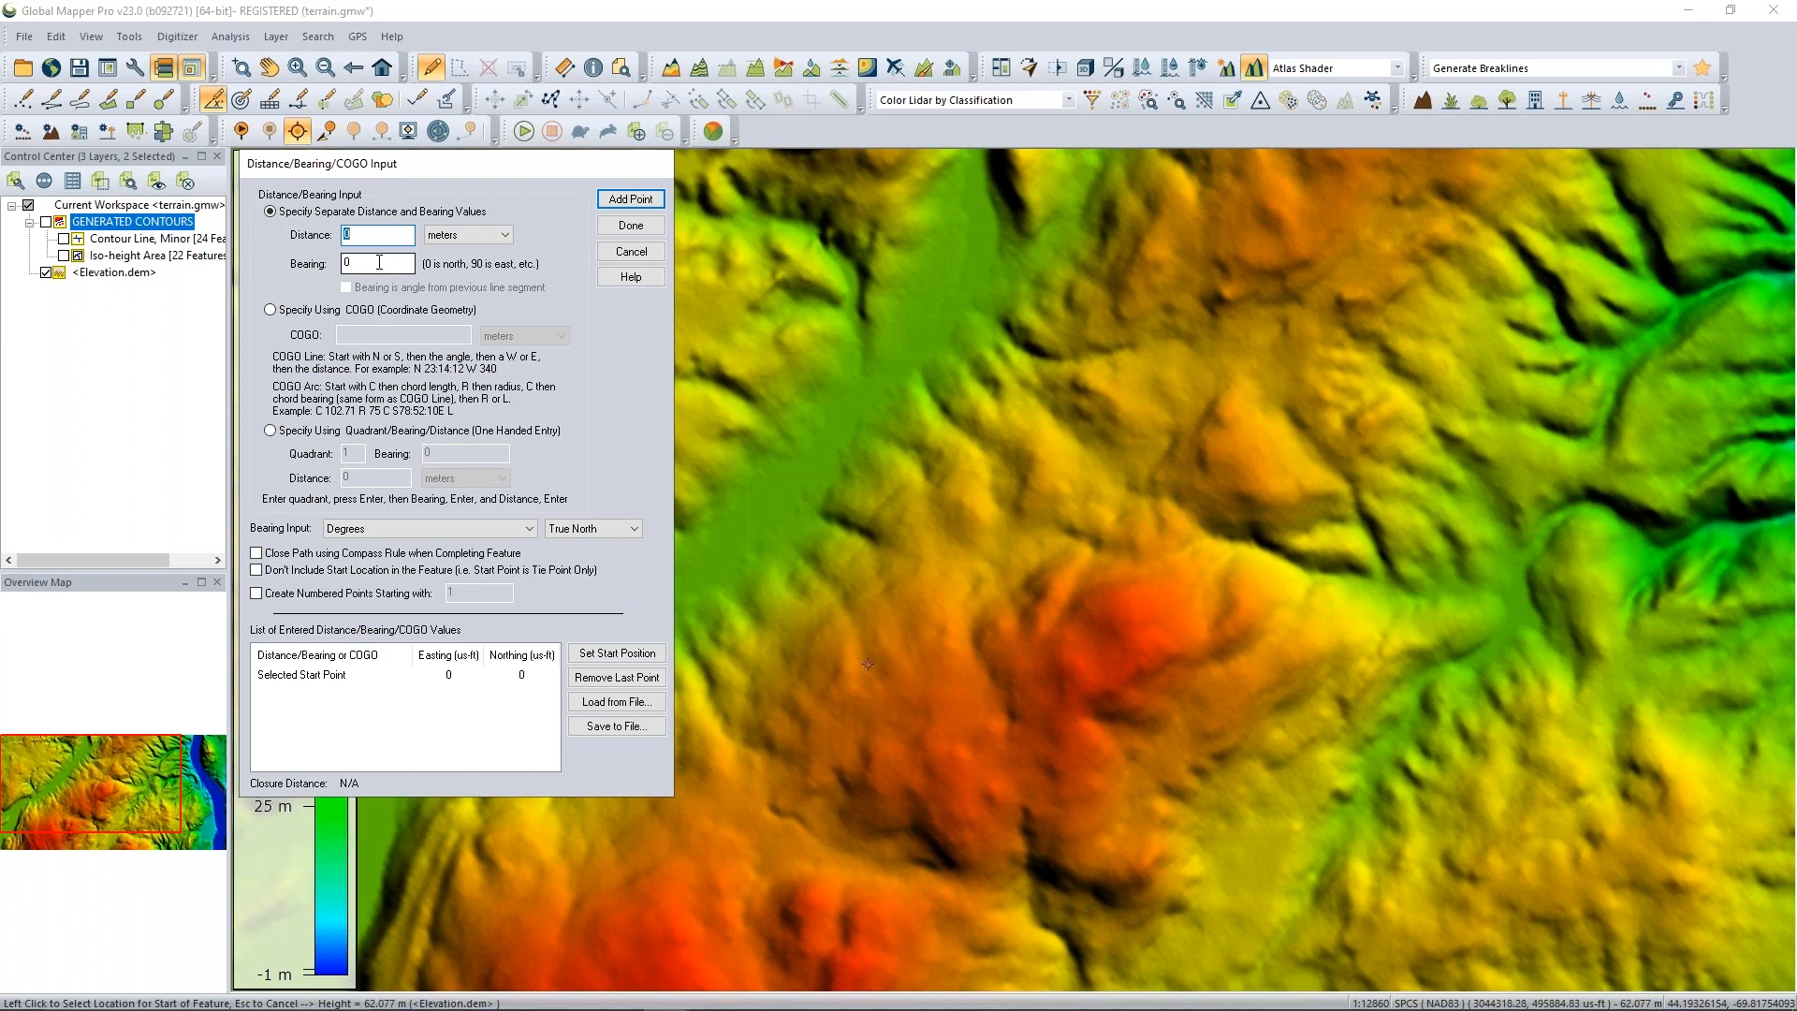
text(100)
key(Tab)
text(2)
click(632, 199)
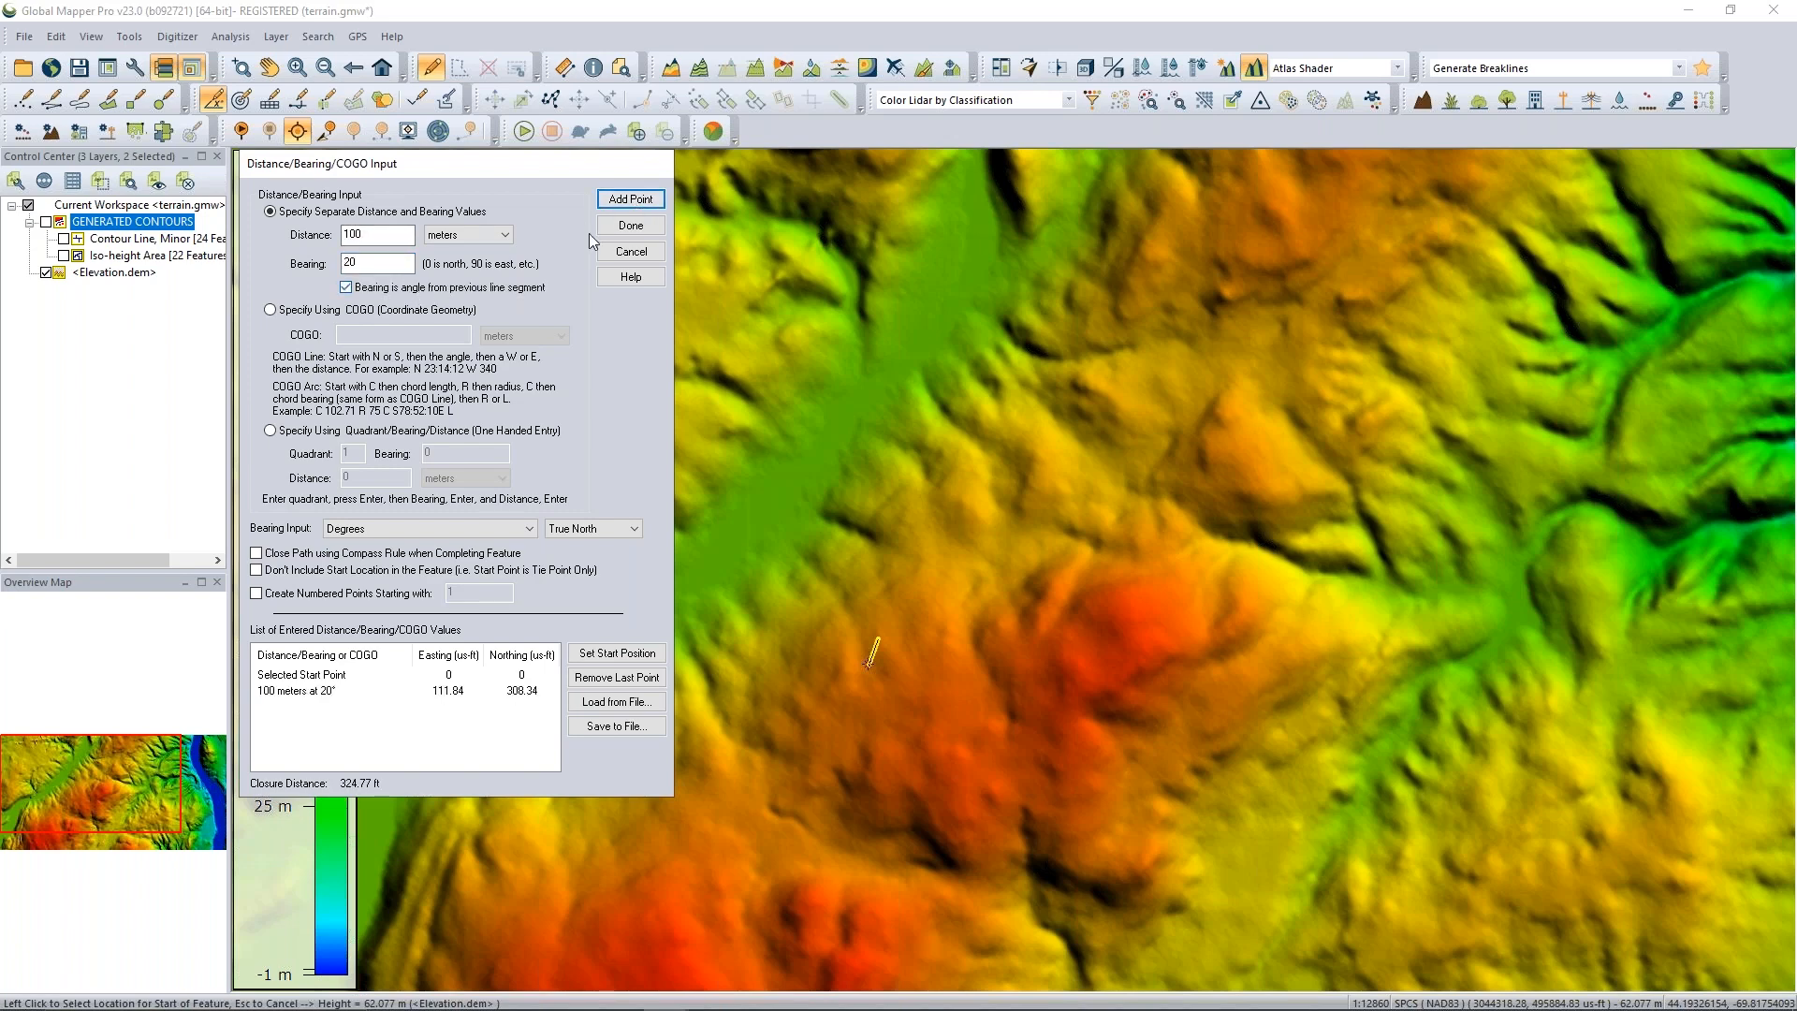
Add two more 100-meter segments and one 300-meter segment, each at a 20-degree bearing from the previous line segment.
click(630, 200)
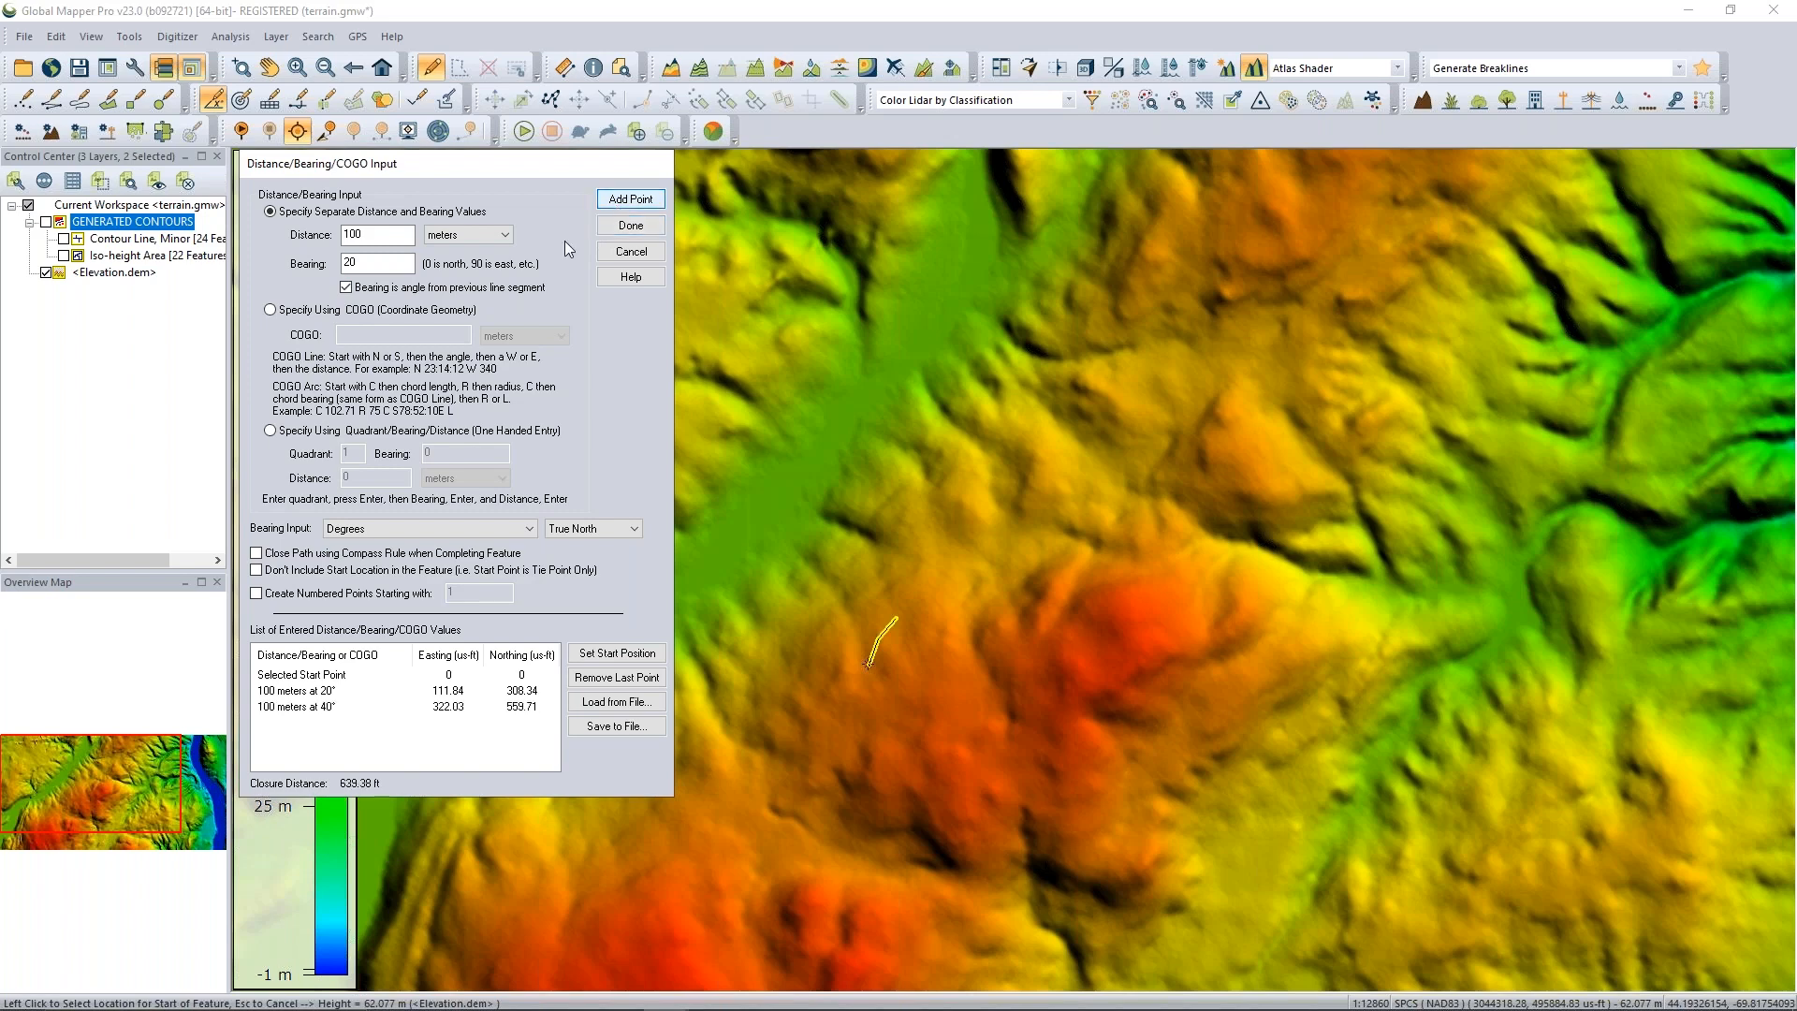
click(633, 200)
double_click(361, 235)
text(300)
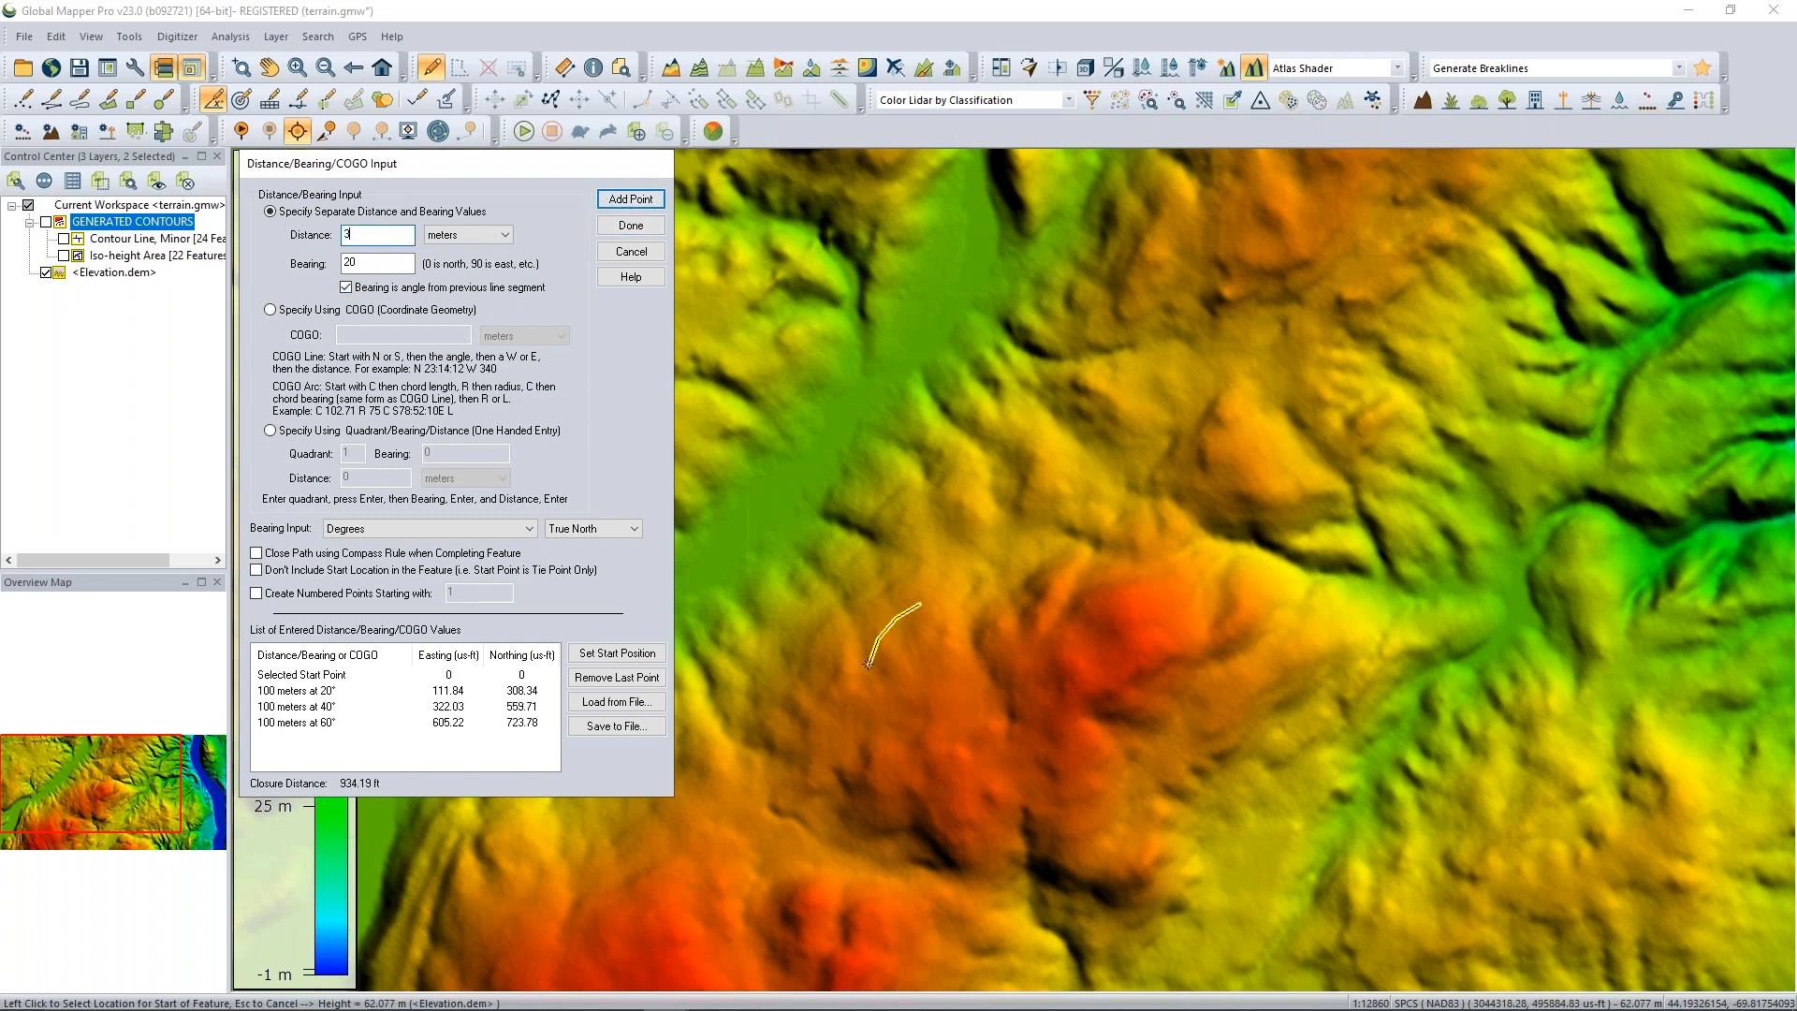
click(630, 200)
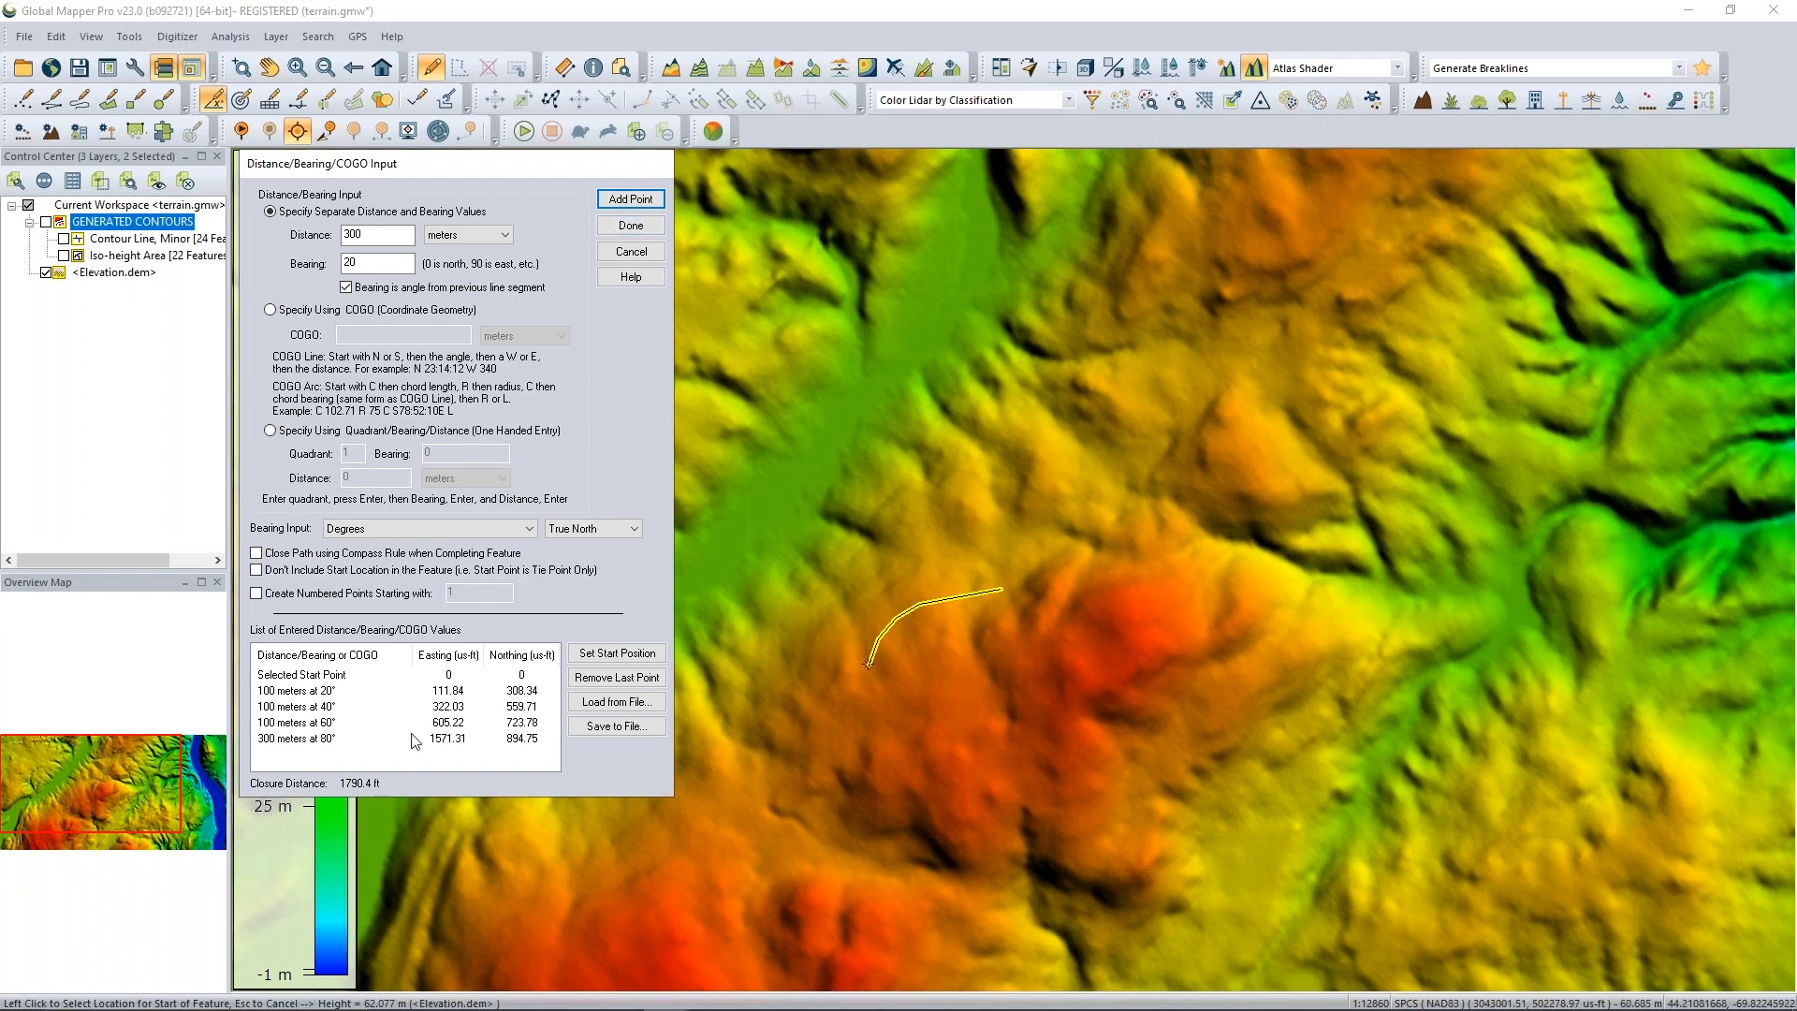
Finish the distance/bearing line and save it to a new feature layer named boundary.
click(631, 226)
text(boundary)
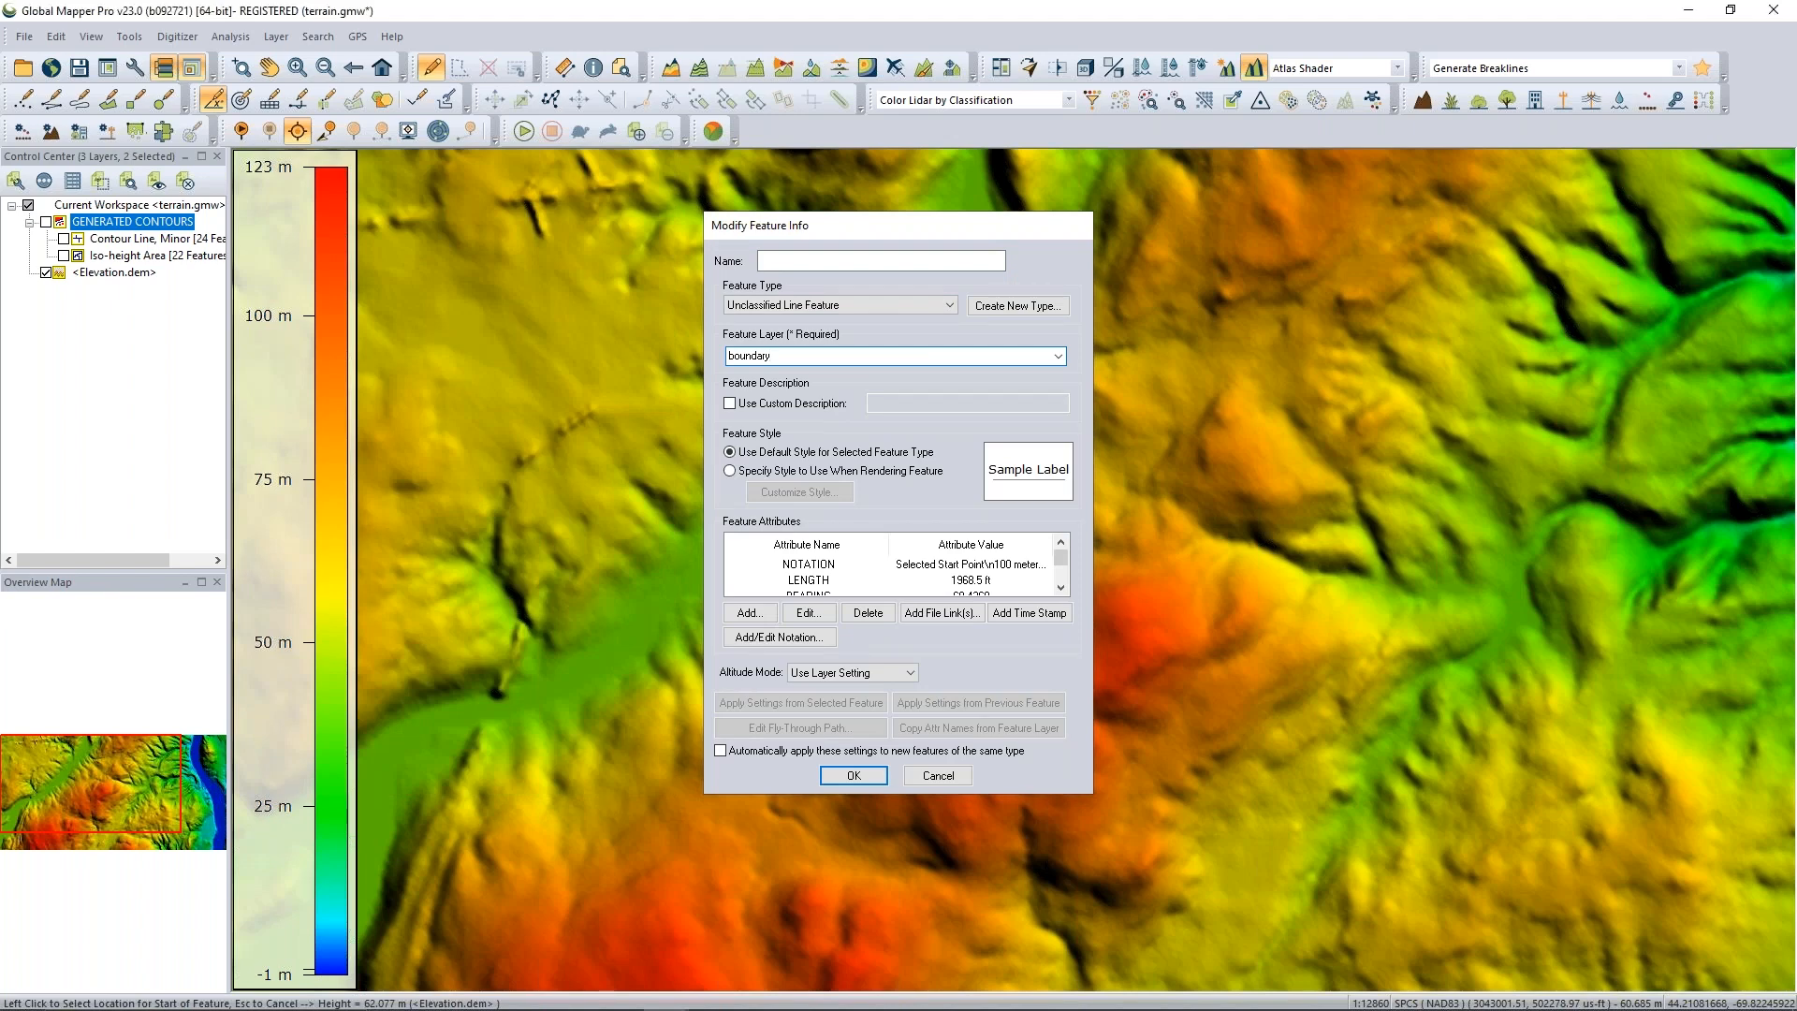
key(Return)
Hide the Elevation.dem layer and open the feature information of the boundary line.
click(46, 290)
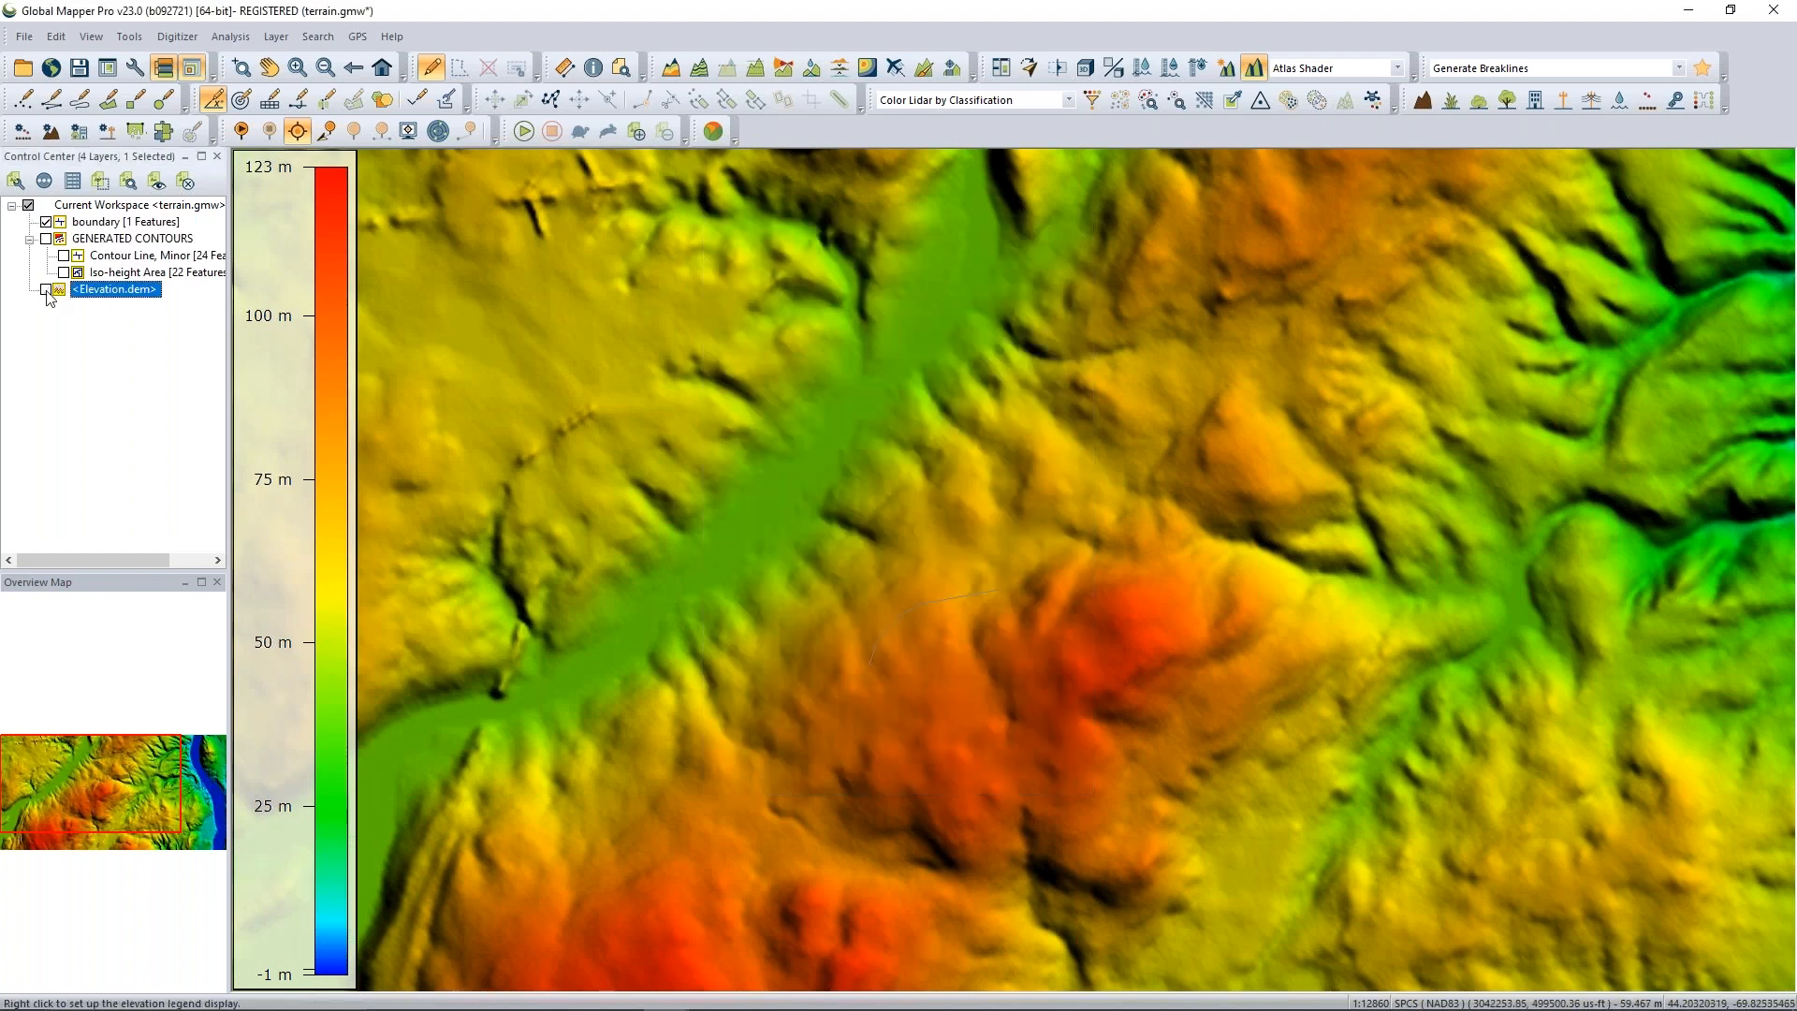
click(46, 290)
click(590, 69)
click(934, 579)
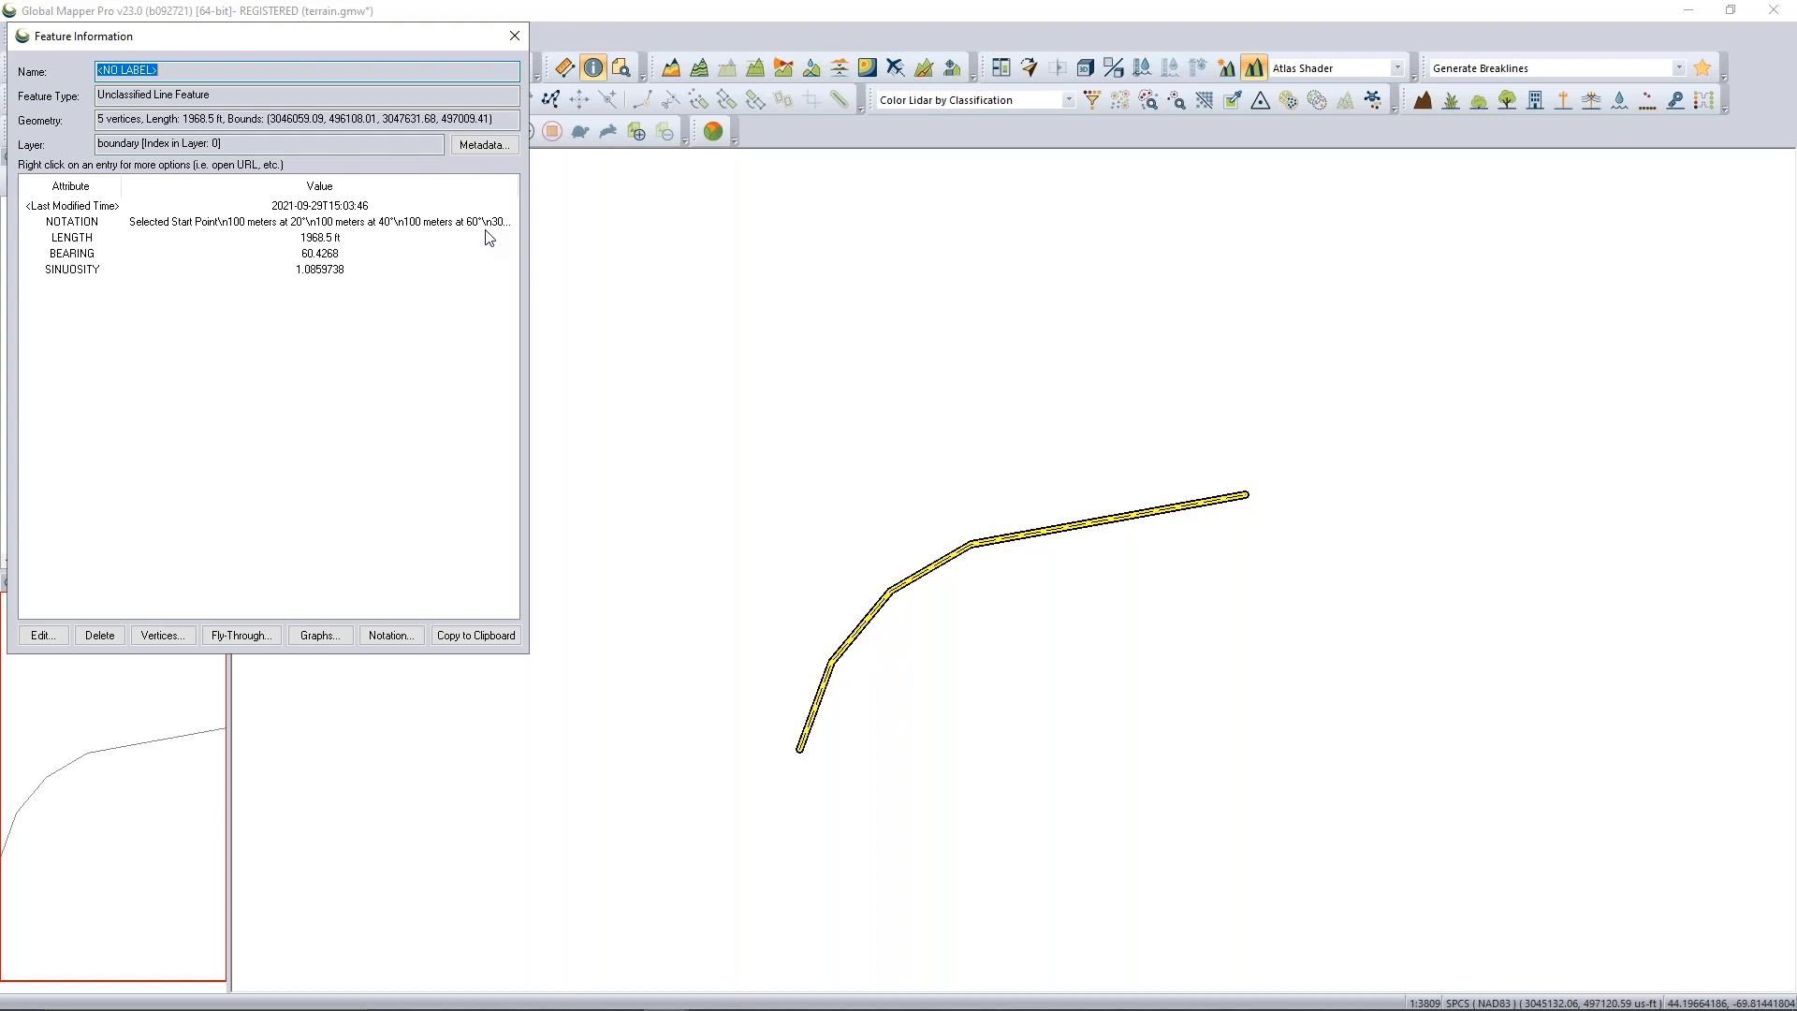
View the full notation of the boundary line's segments, and close the feature information.
click(172, 224)
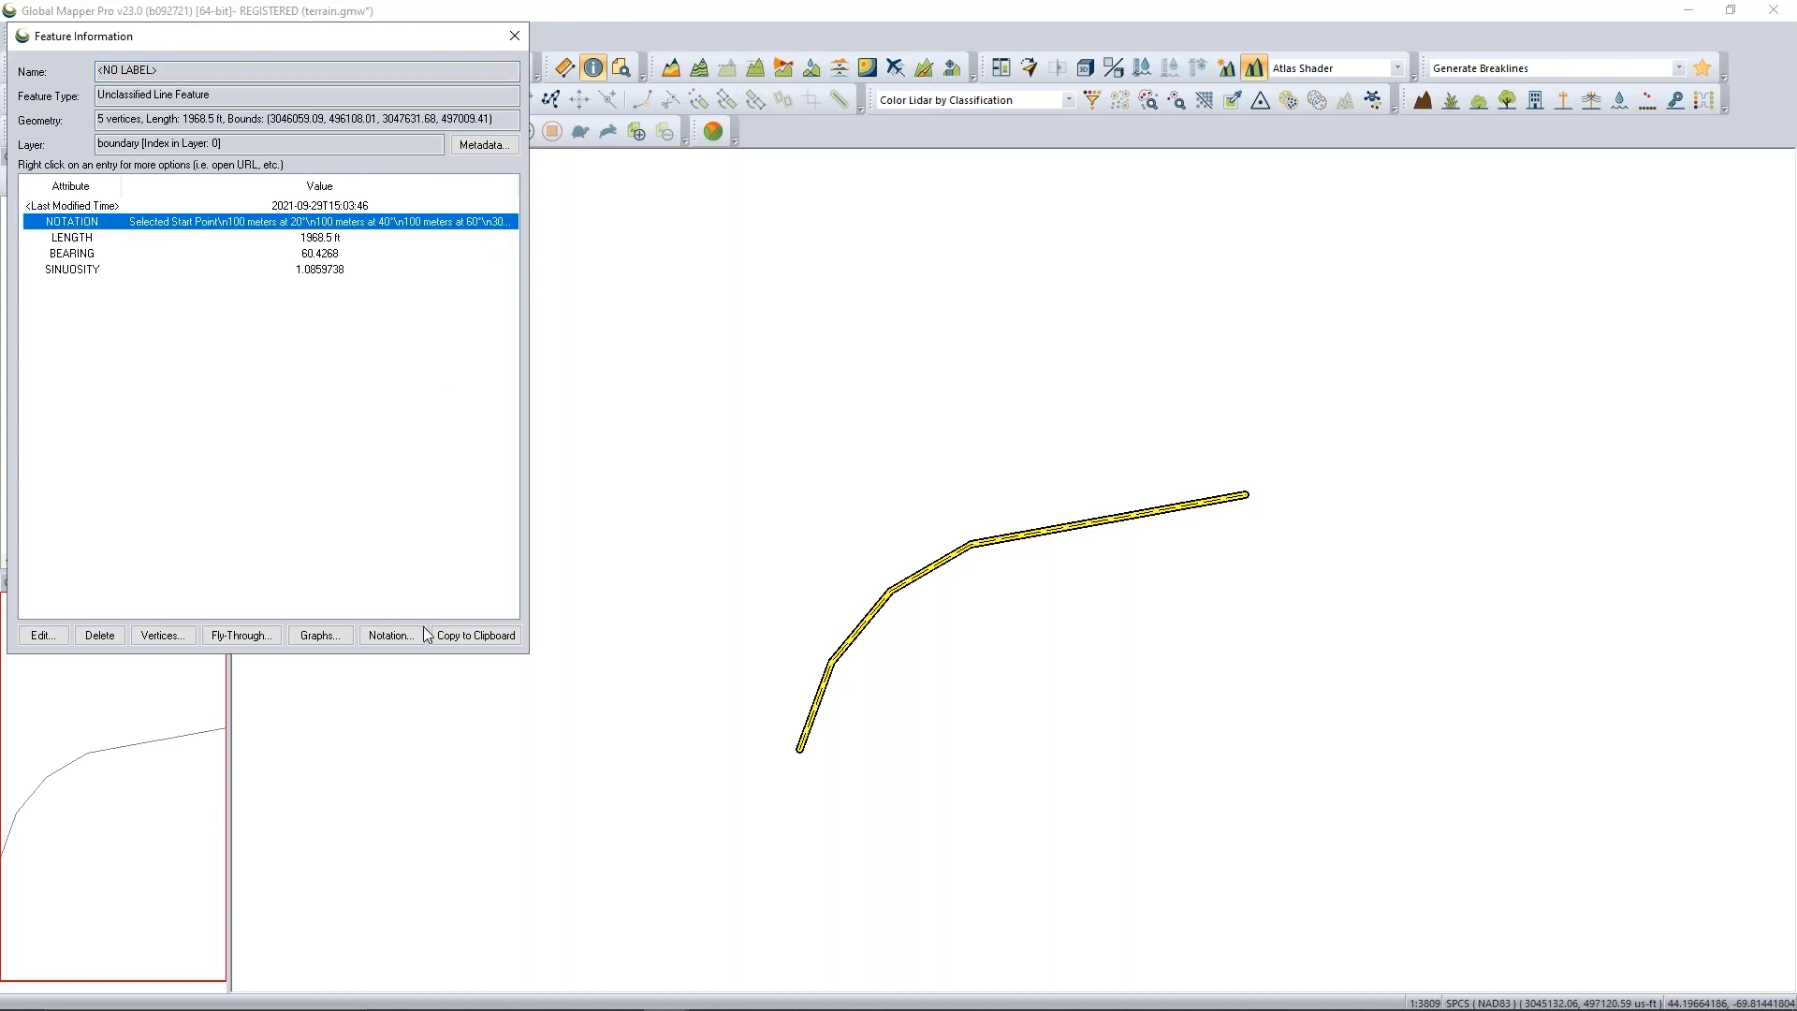
click(398, 642)
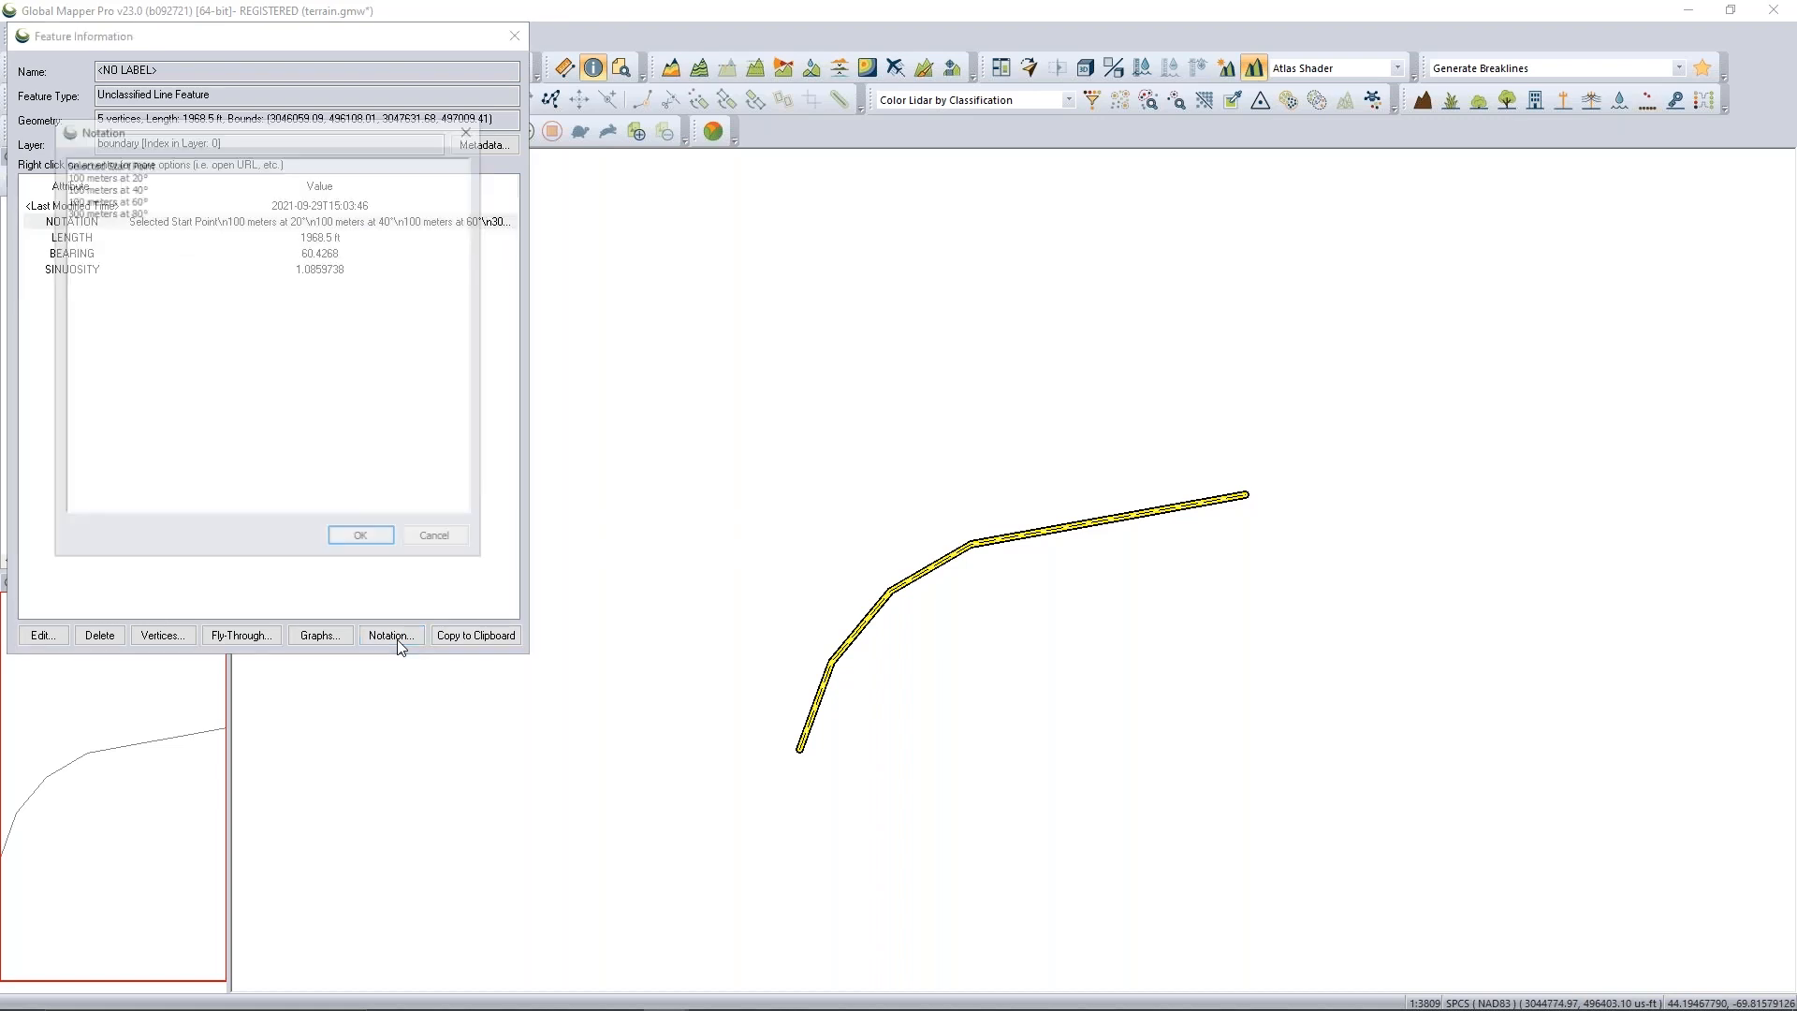
drag(200, 133, 402, 160)
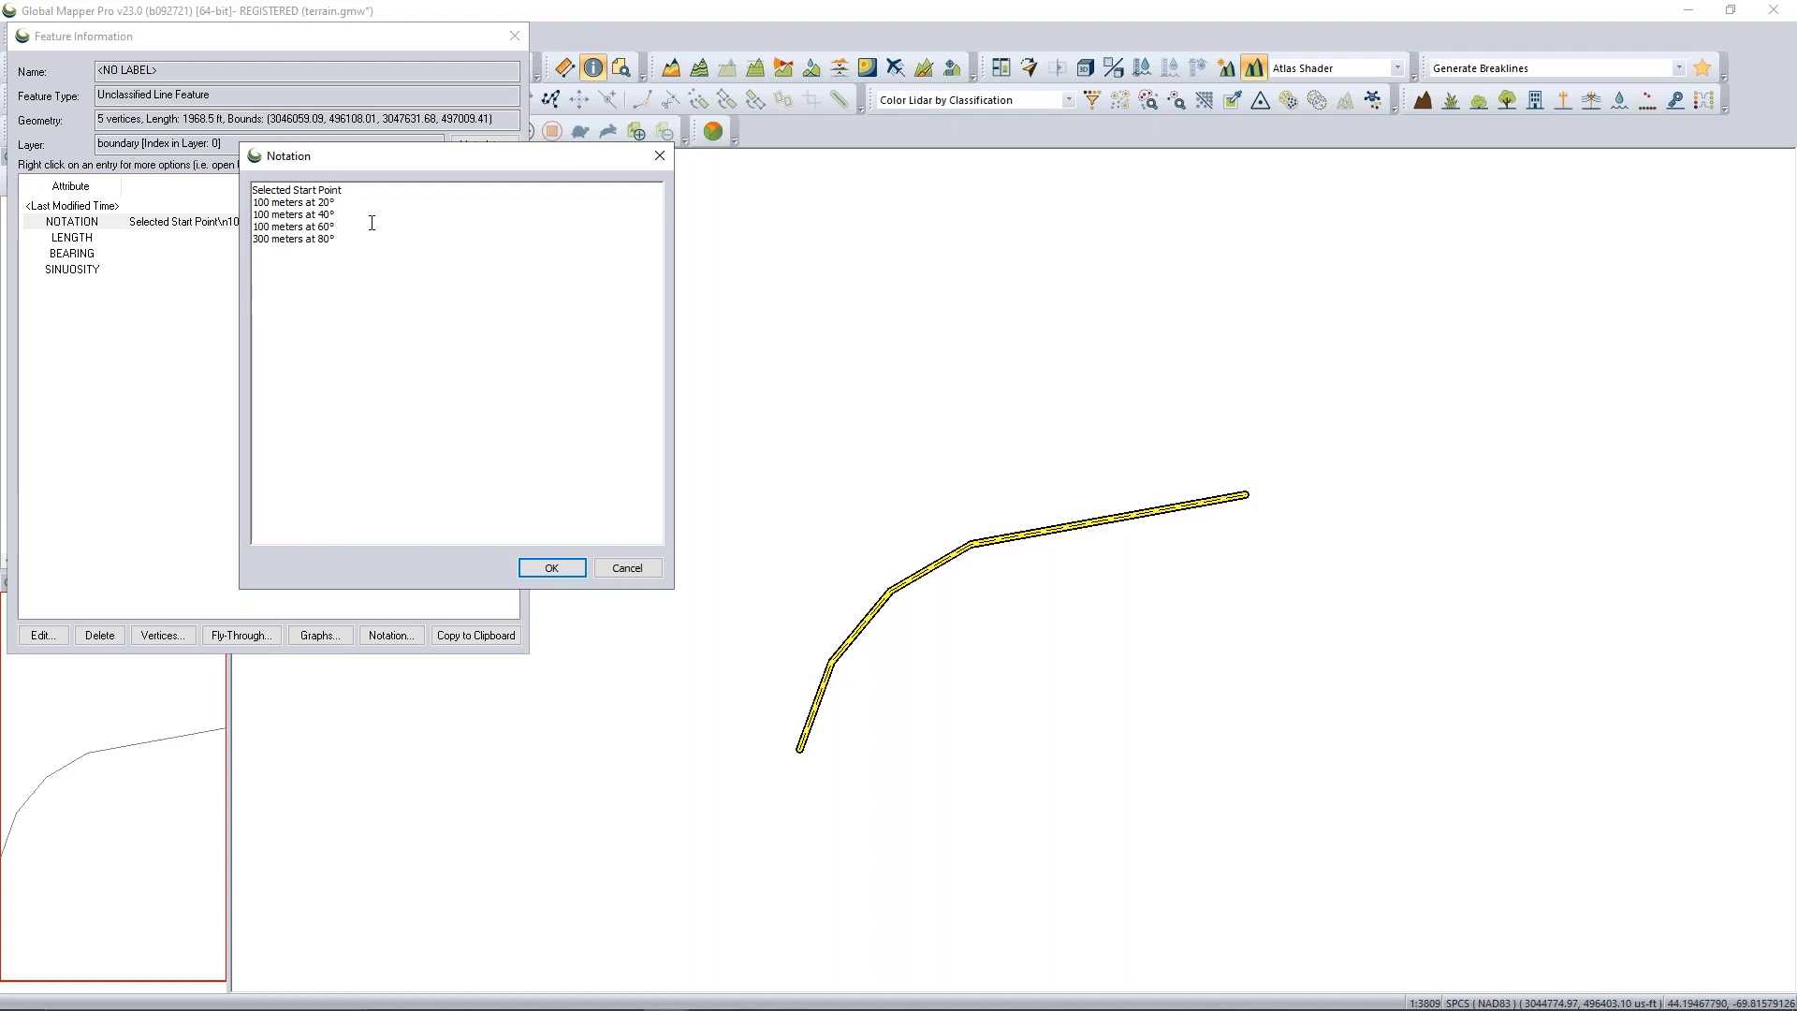
drag(387, 176, 393, 183)
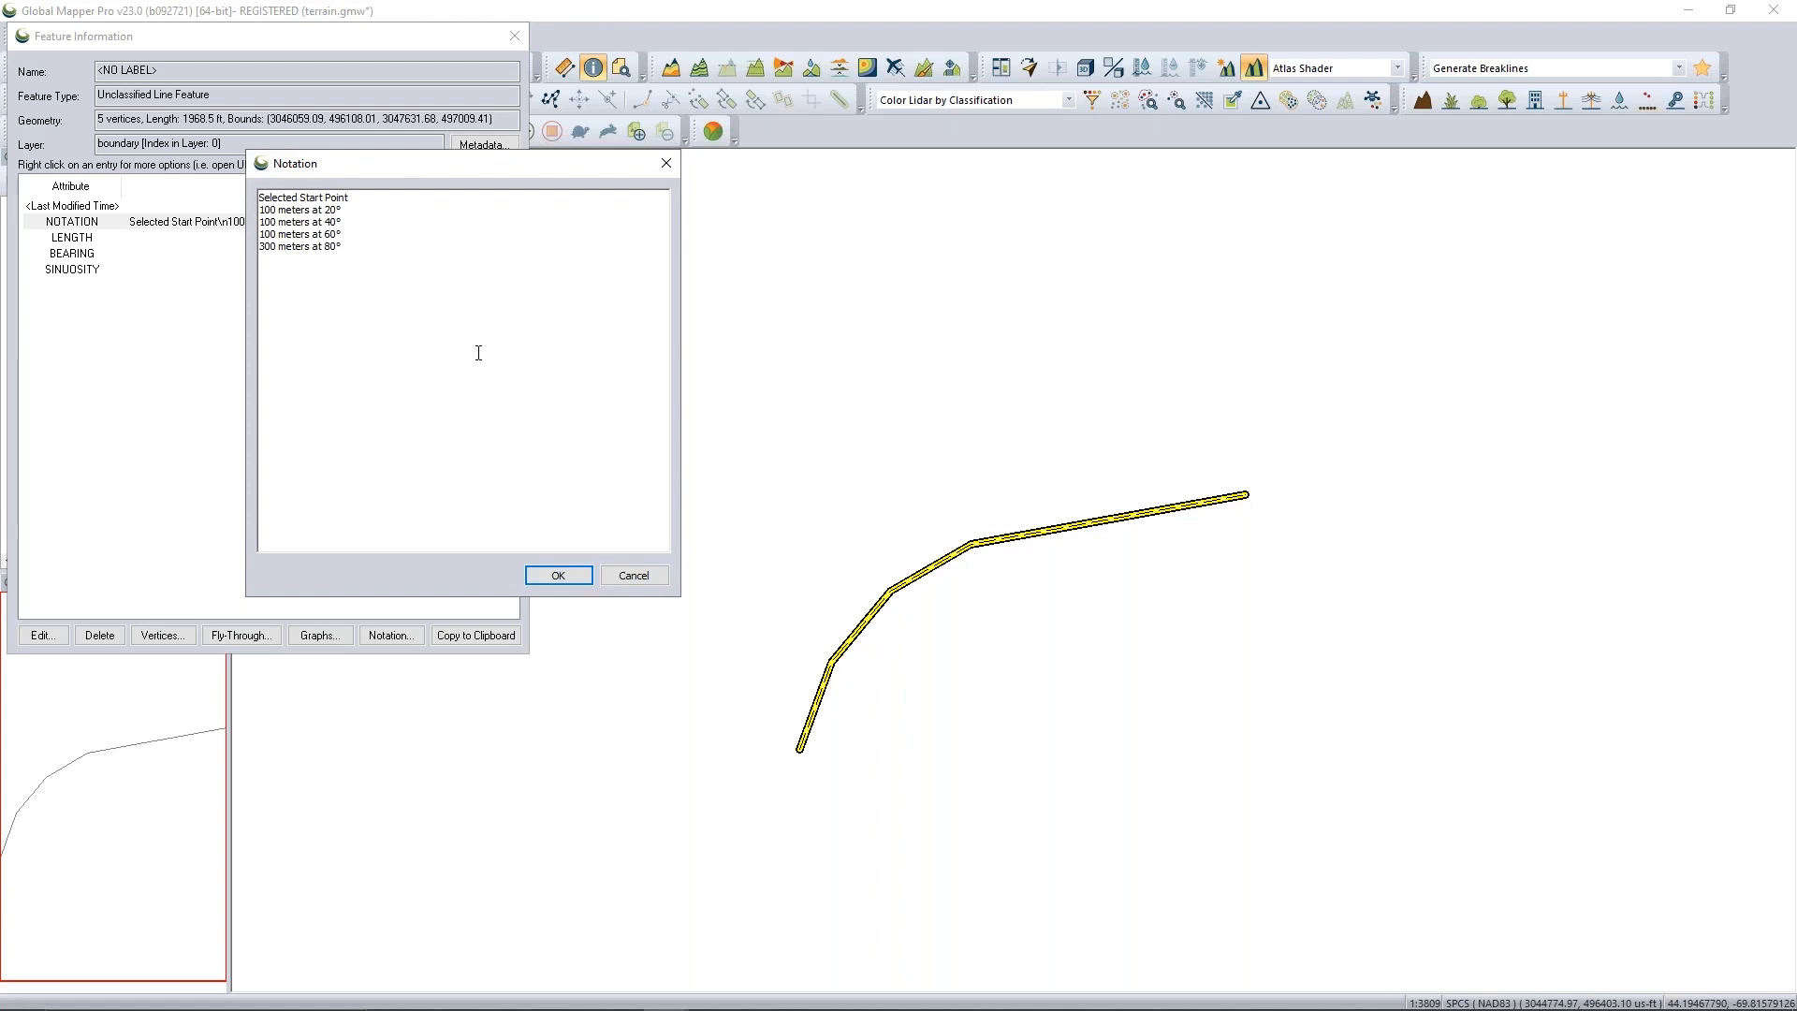
click(545, 575)
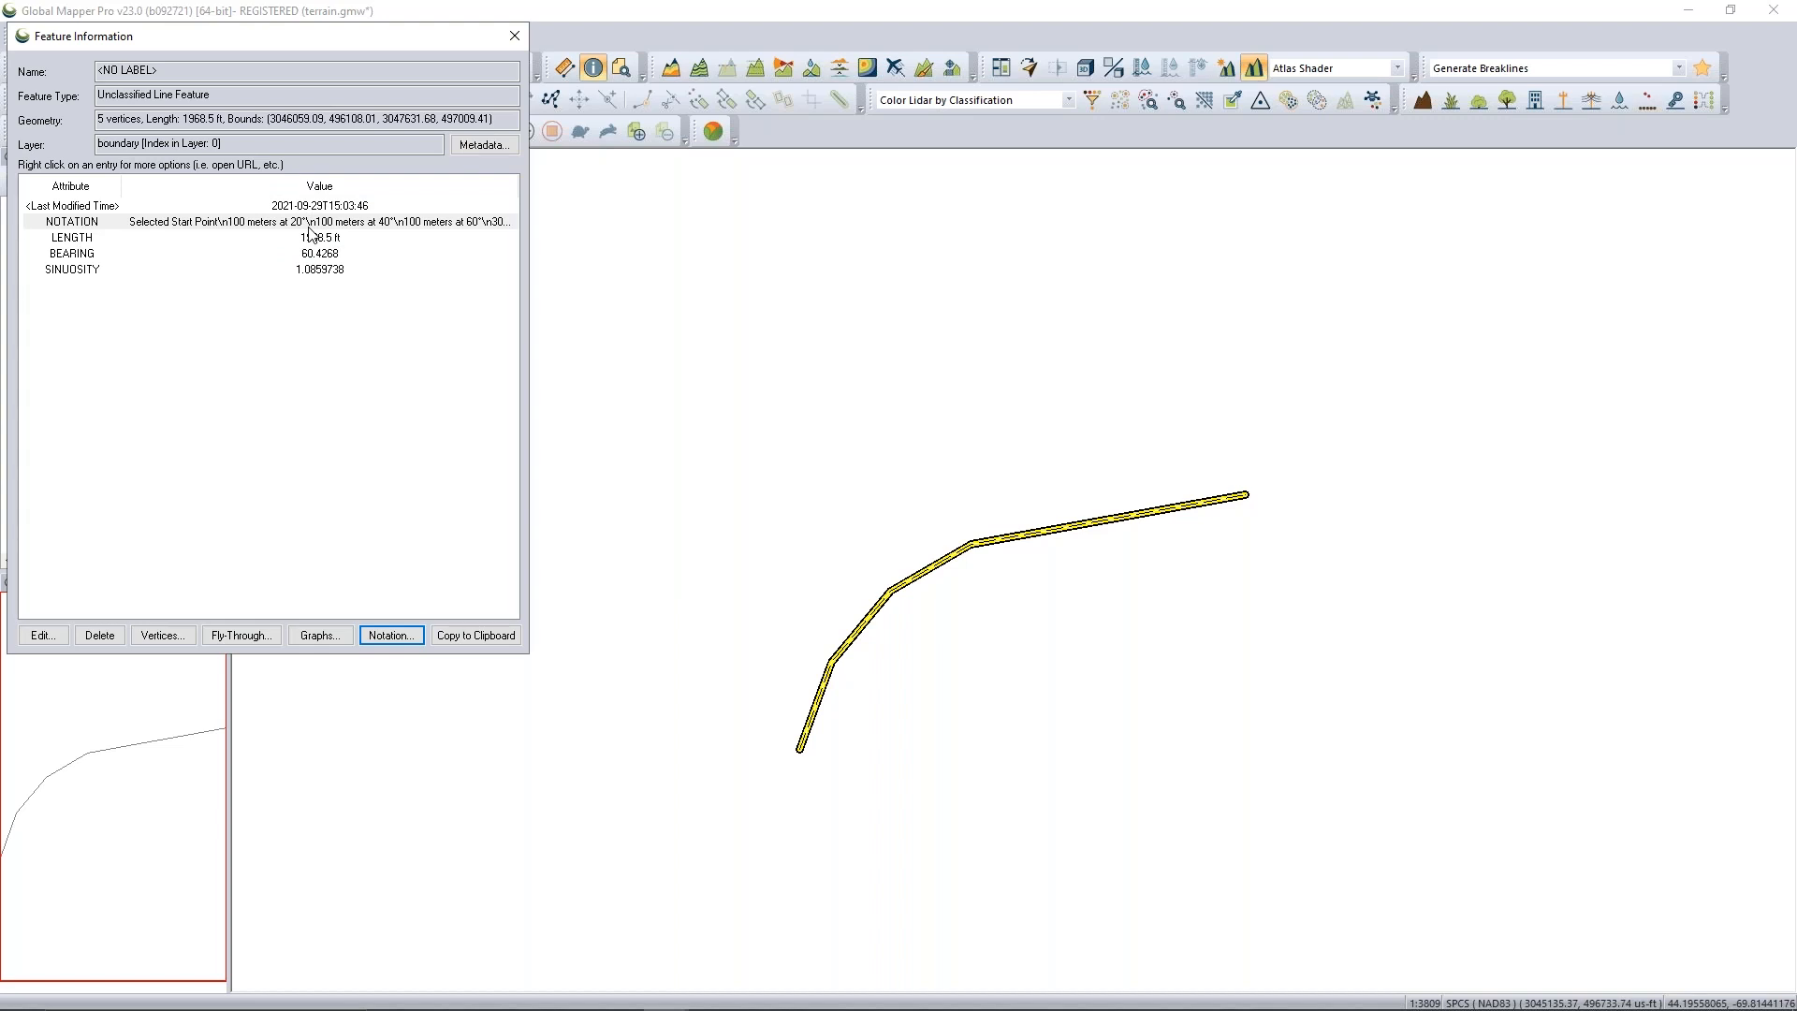
click(504, 37)
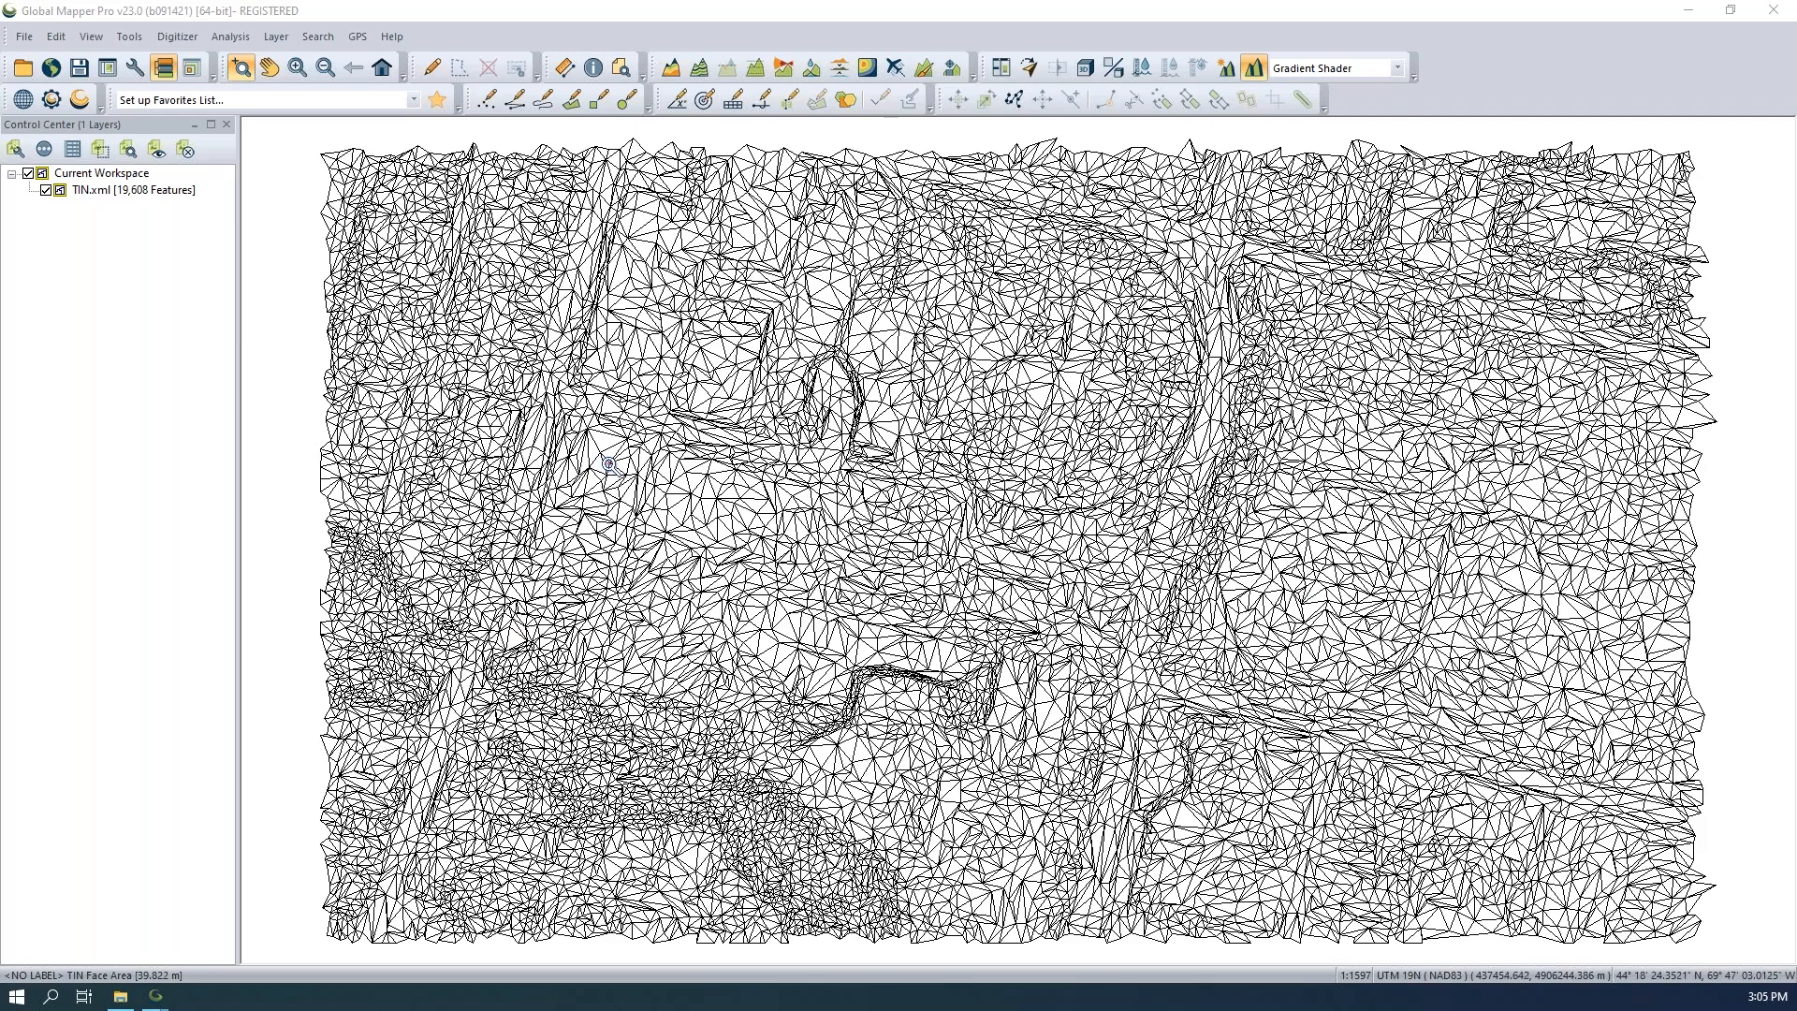
Select all features in the TIN.xml layer with the Digitizer.
click(432, 67)
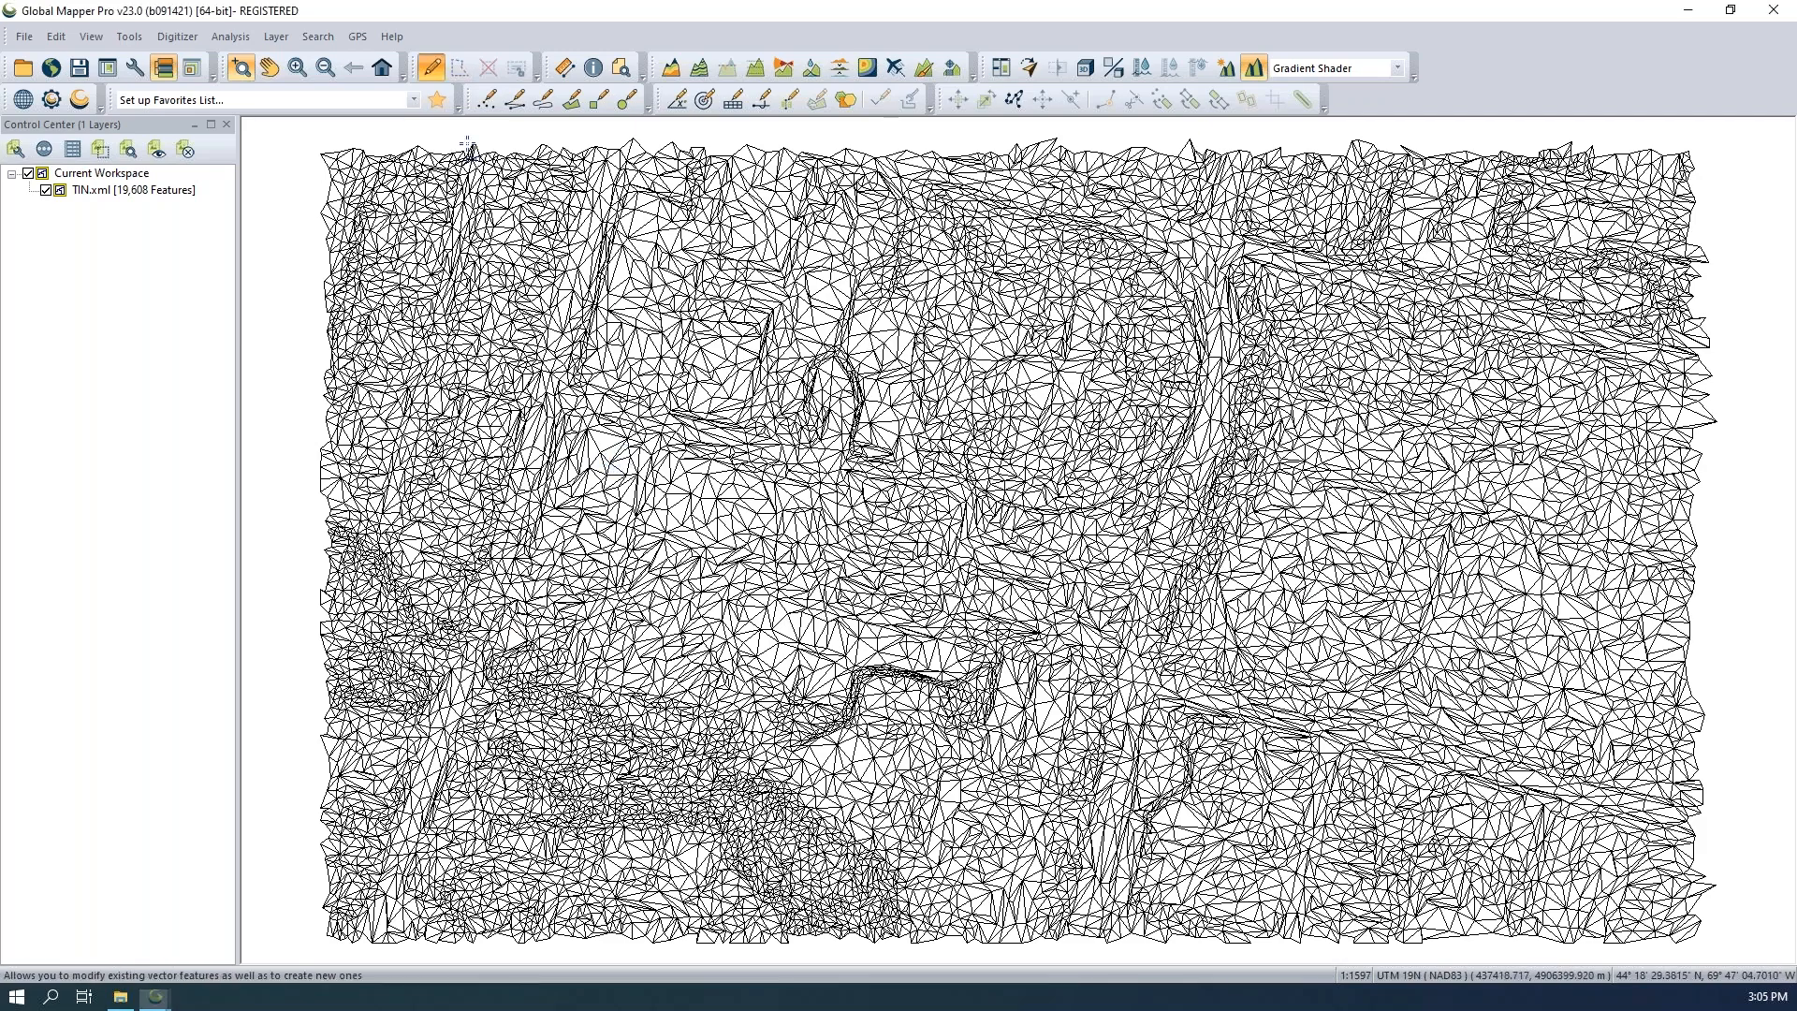
click(607, 440)
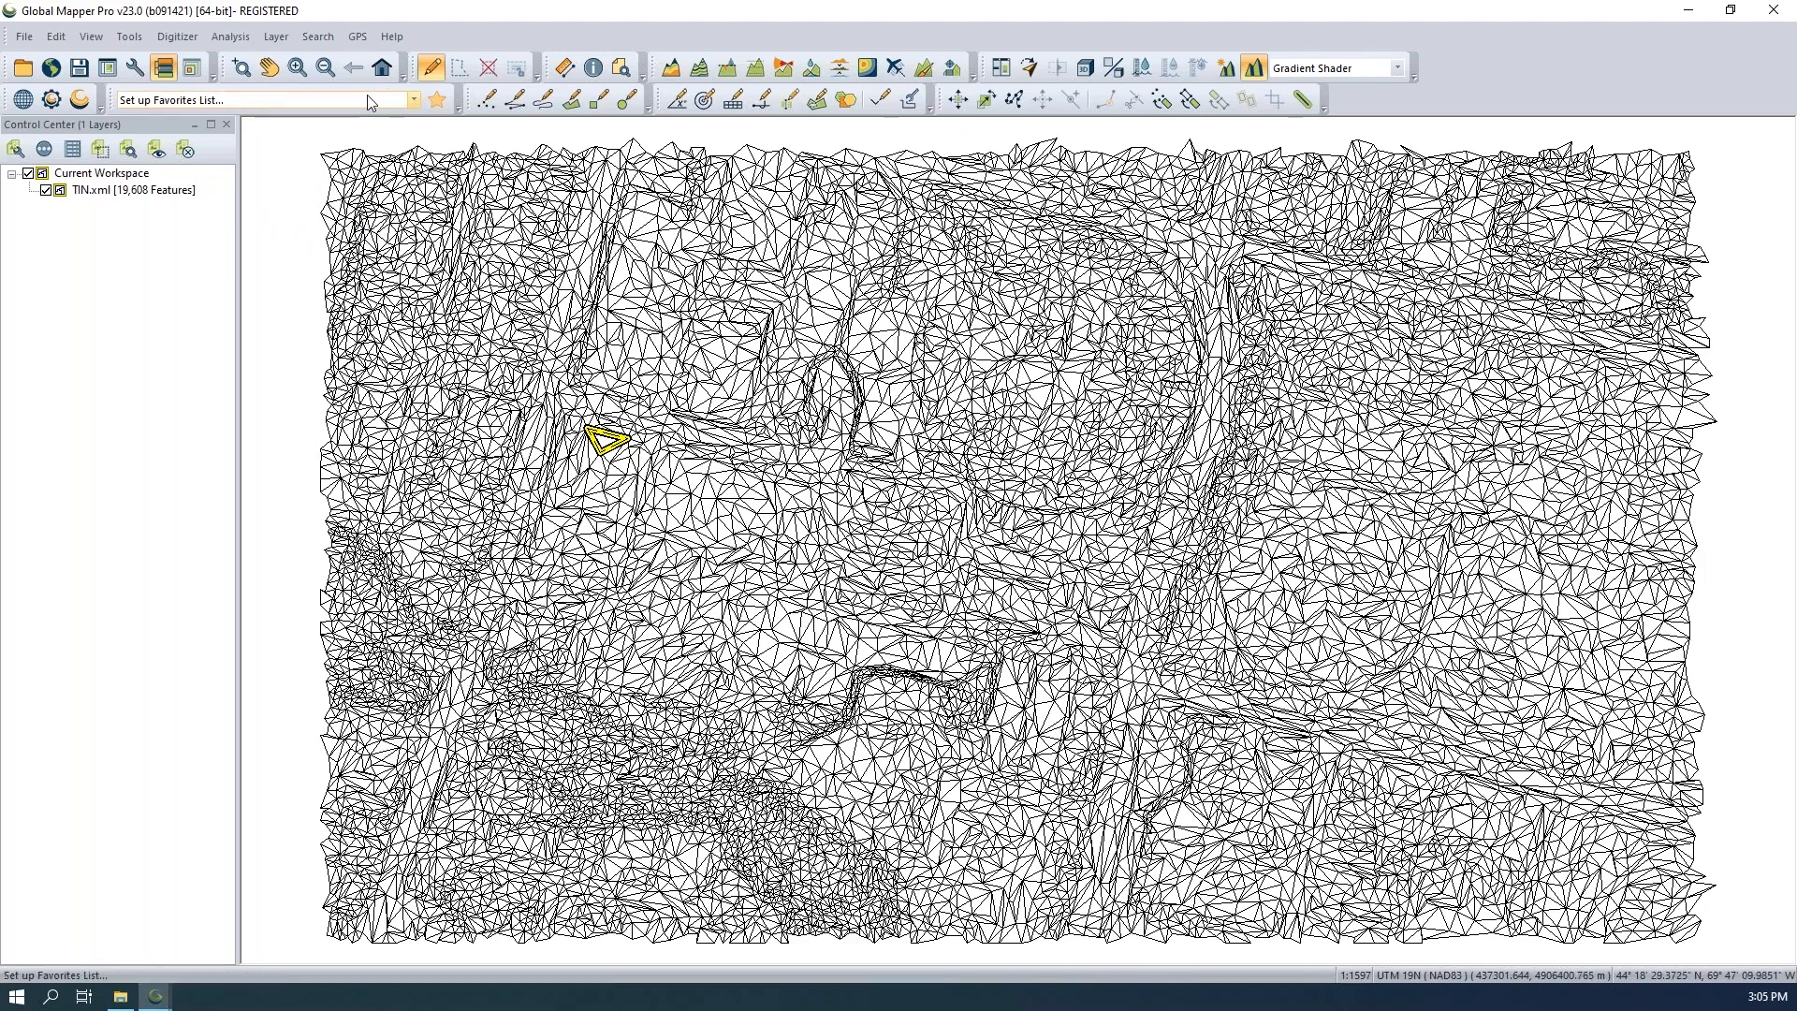
click(107, 190)
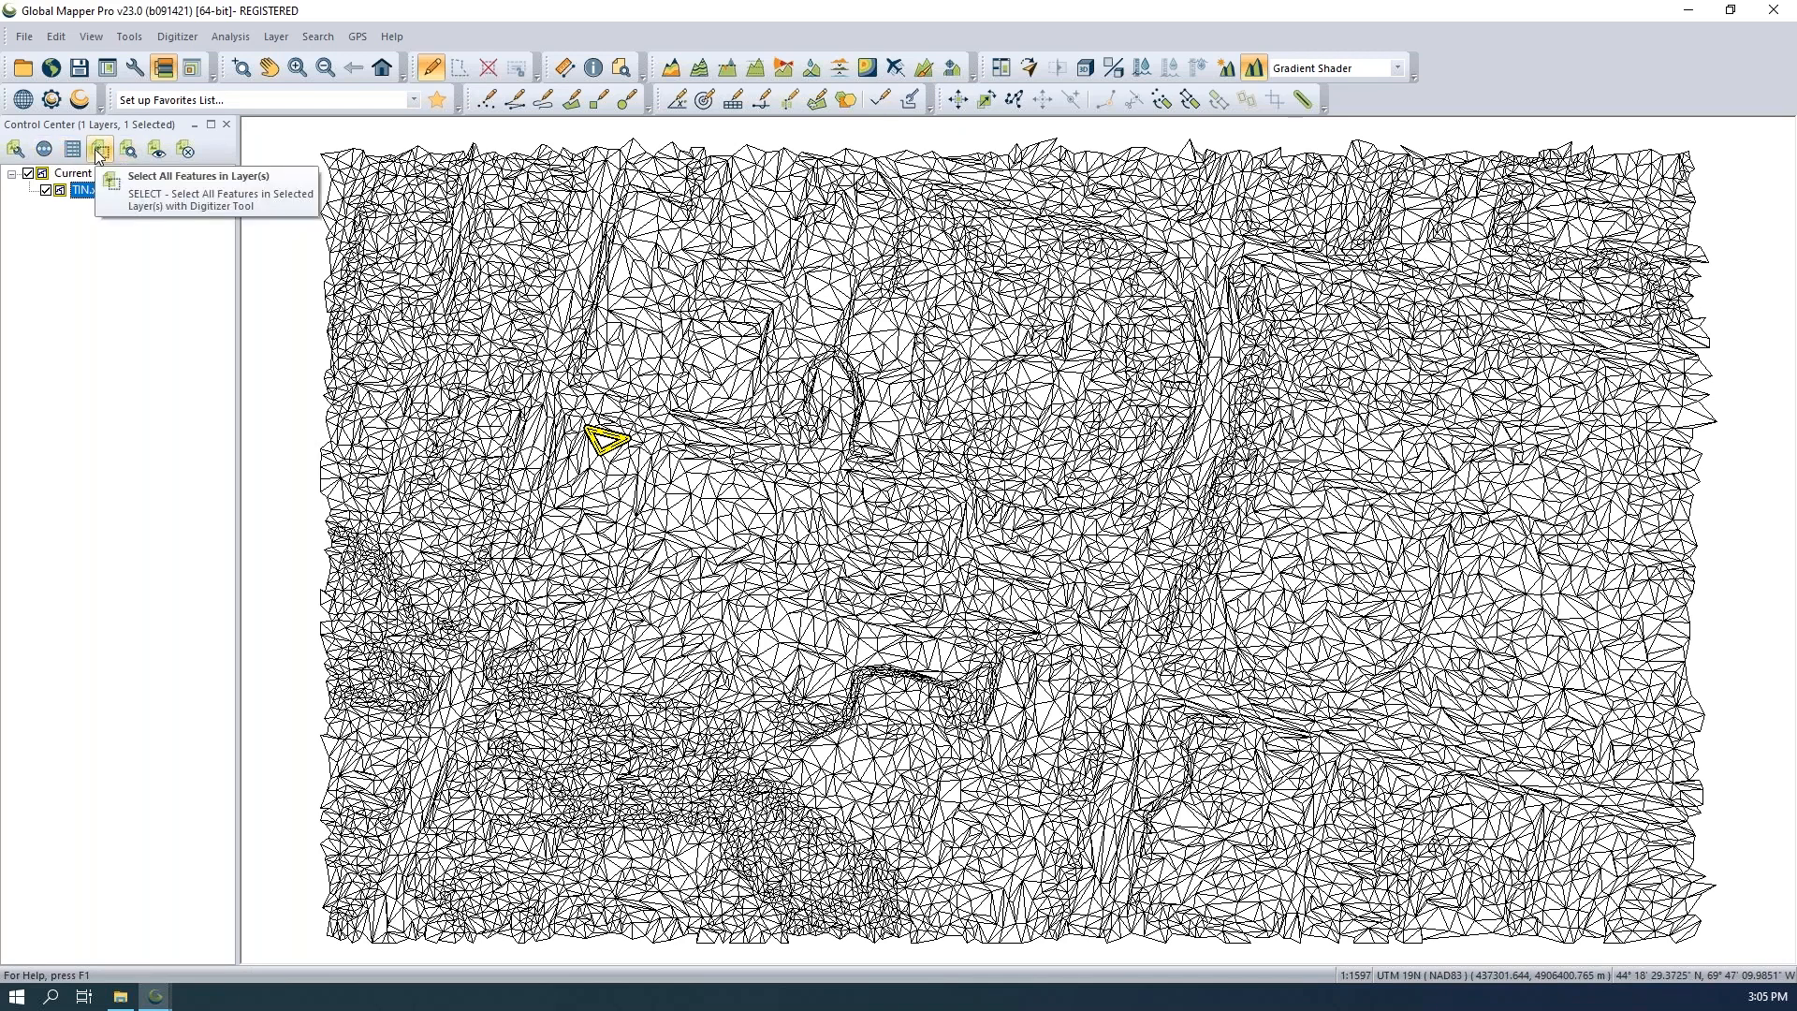
click(99, 149)
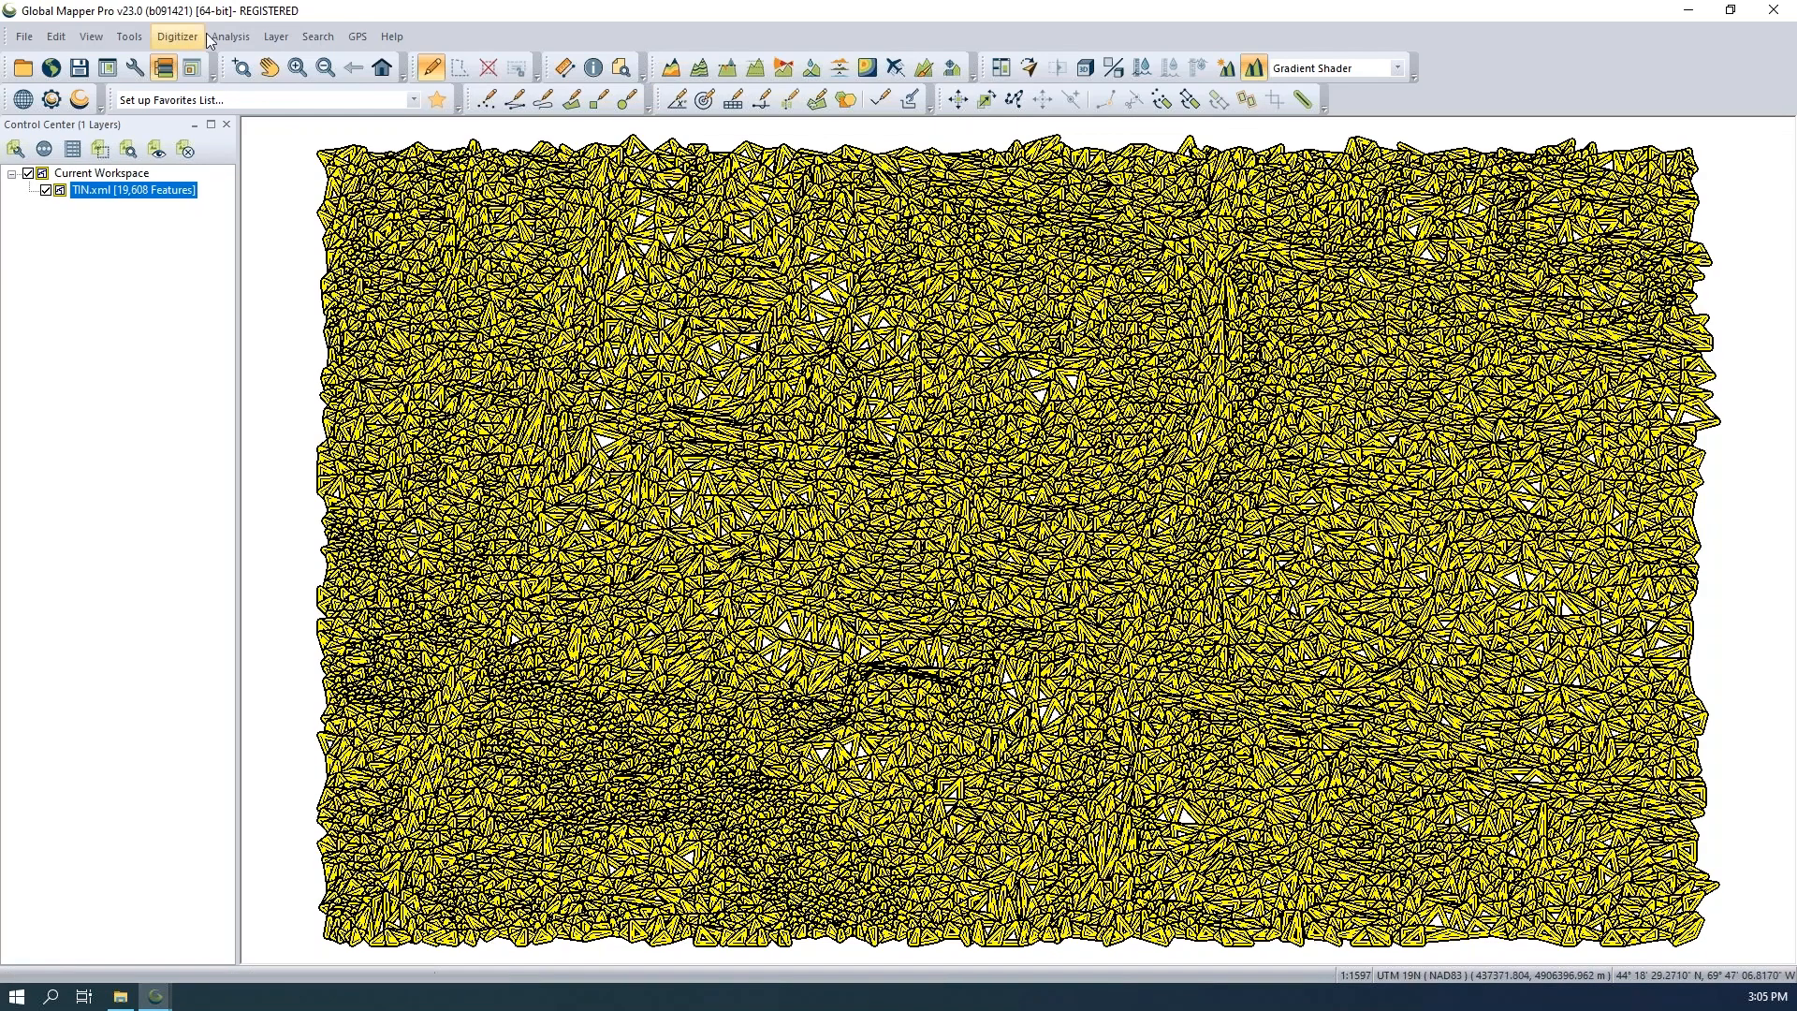
Create a 3D model from the selected 3D areas of the TIN.
click(175, 39)
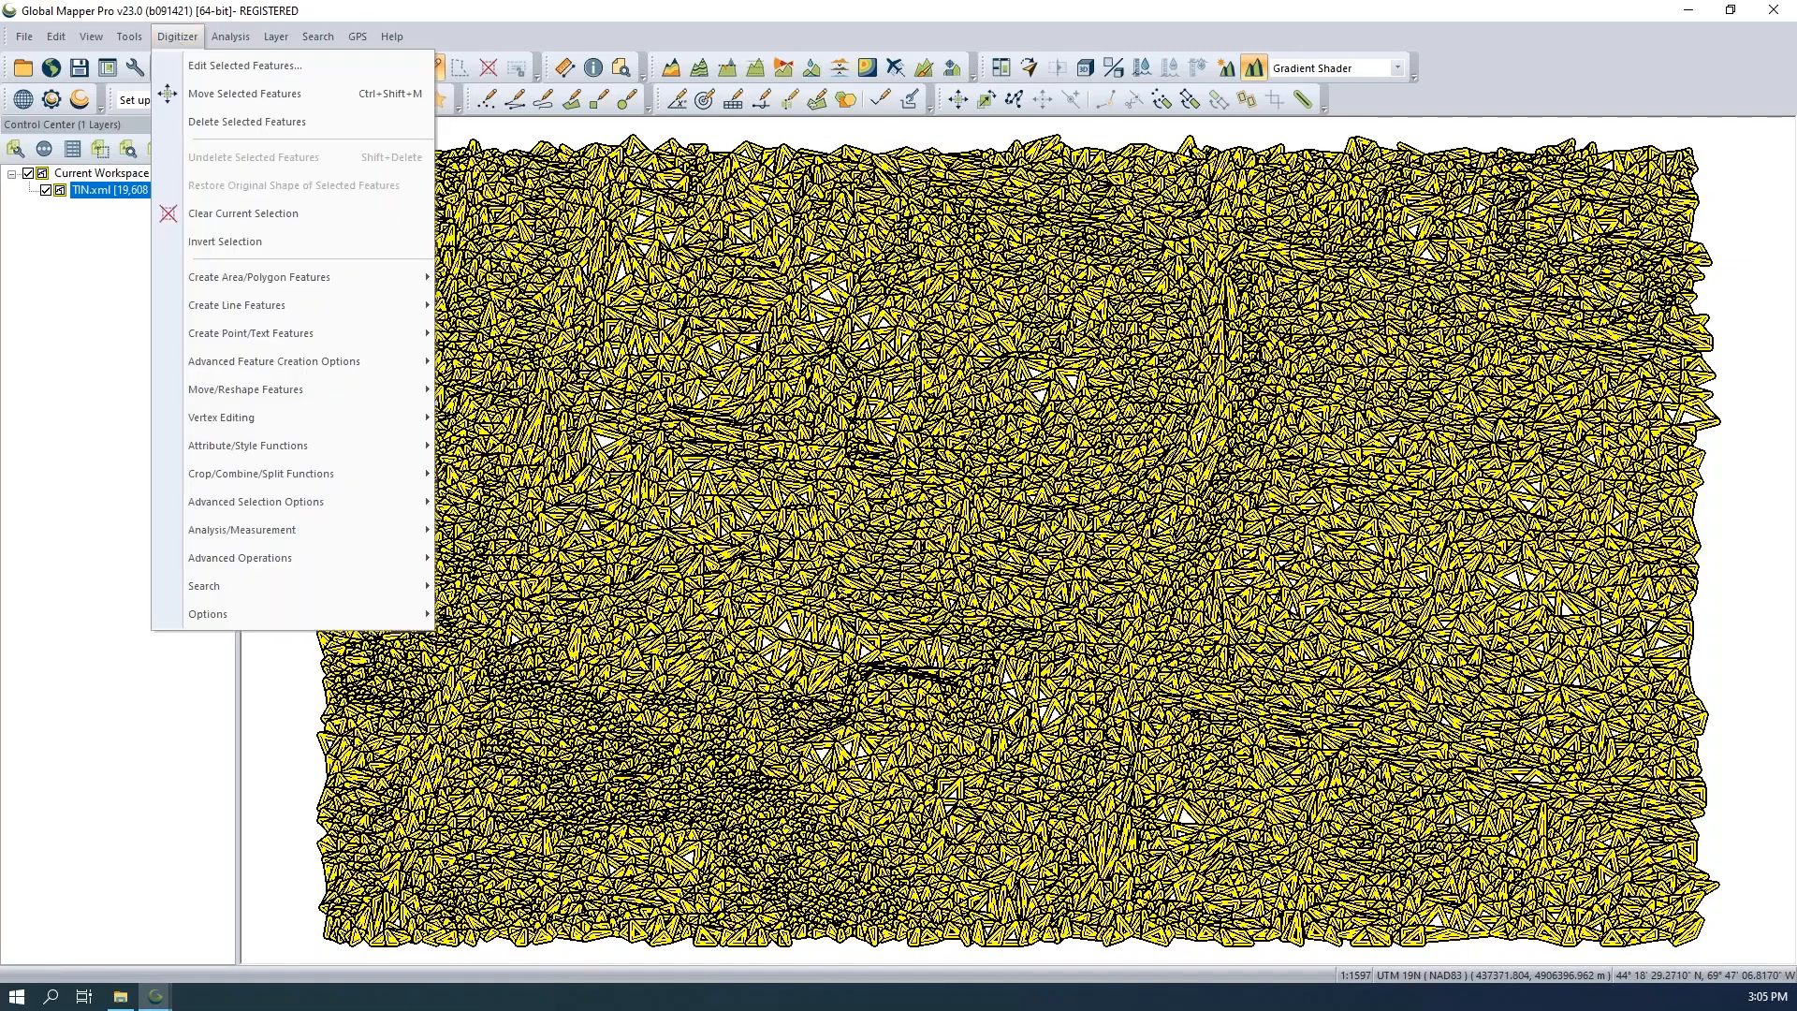
mouse_move(335, 361)
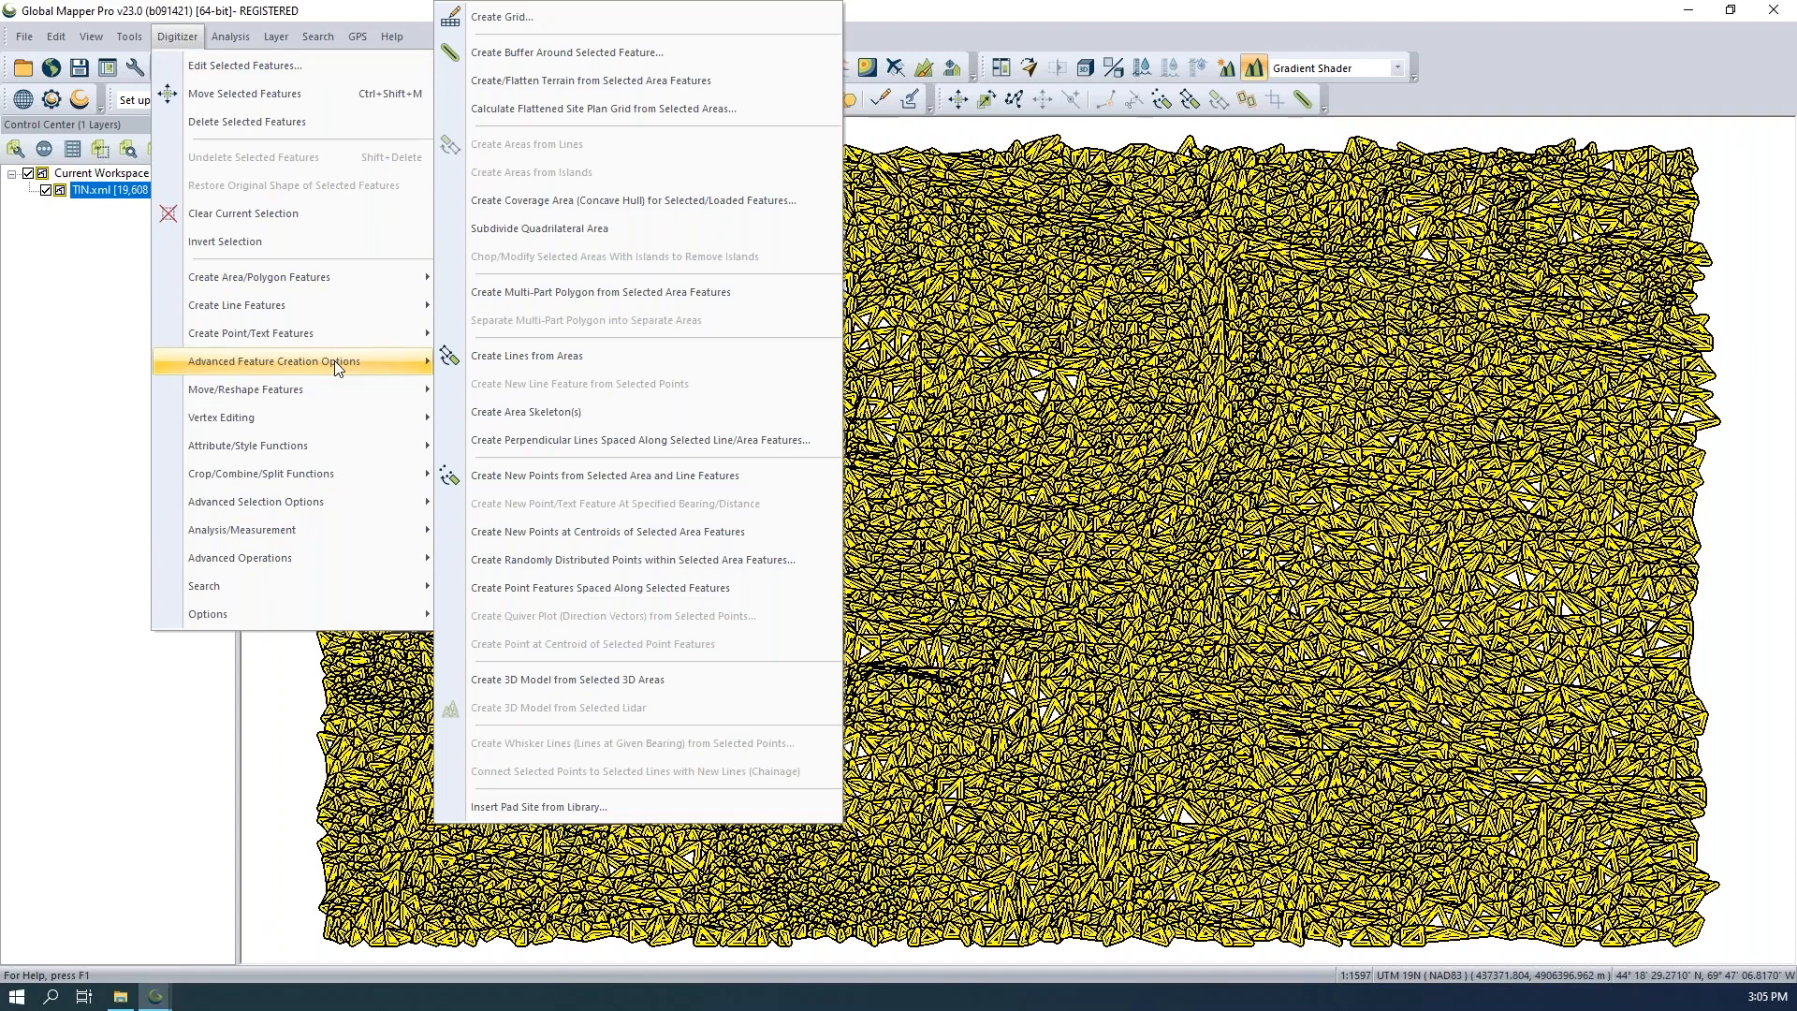
click(706, 693)
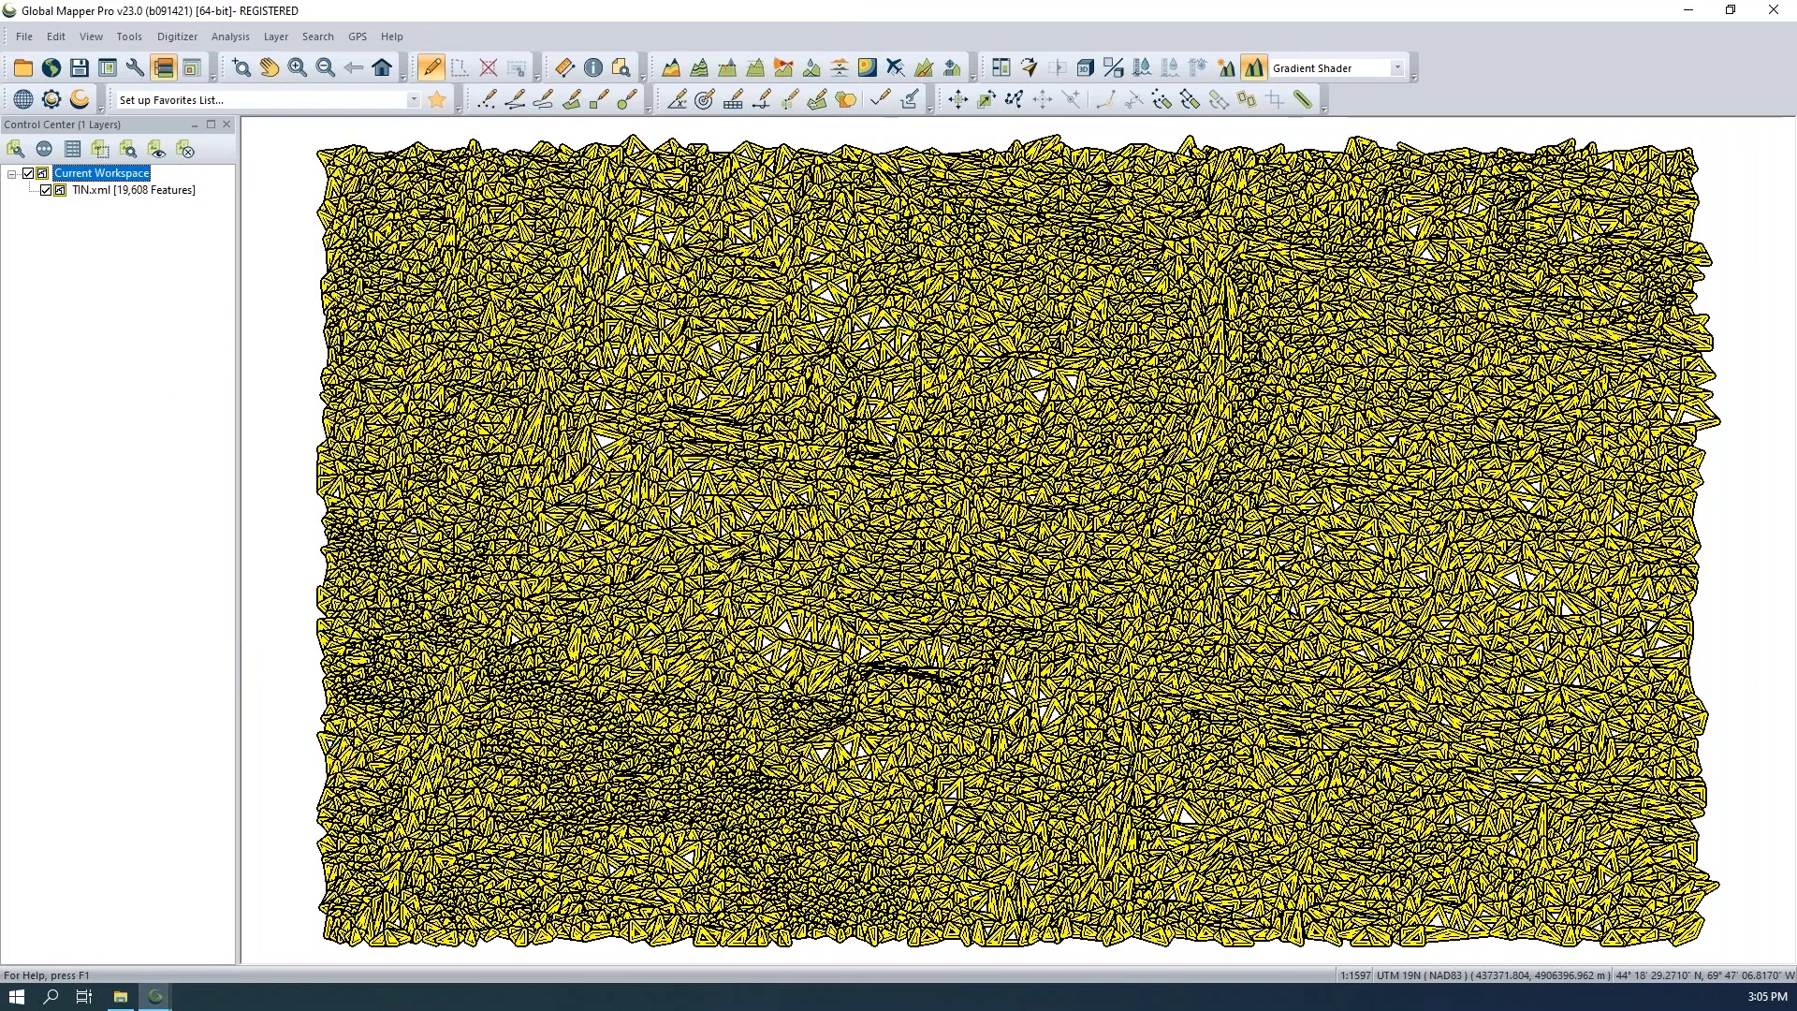
click(706, 692)
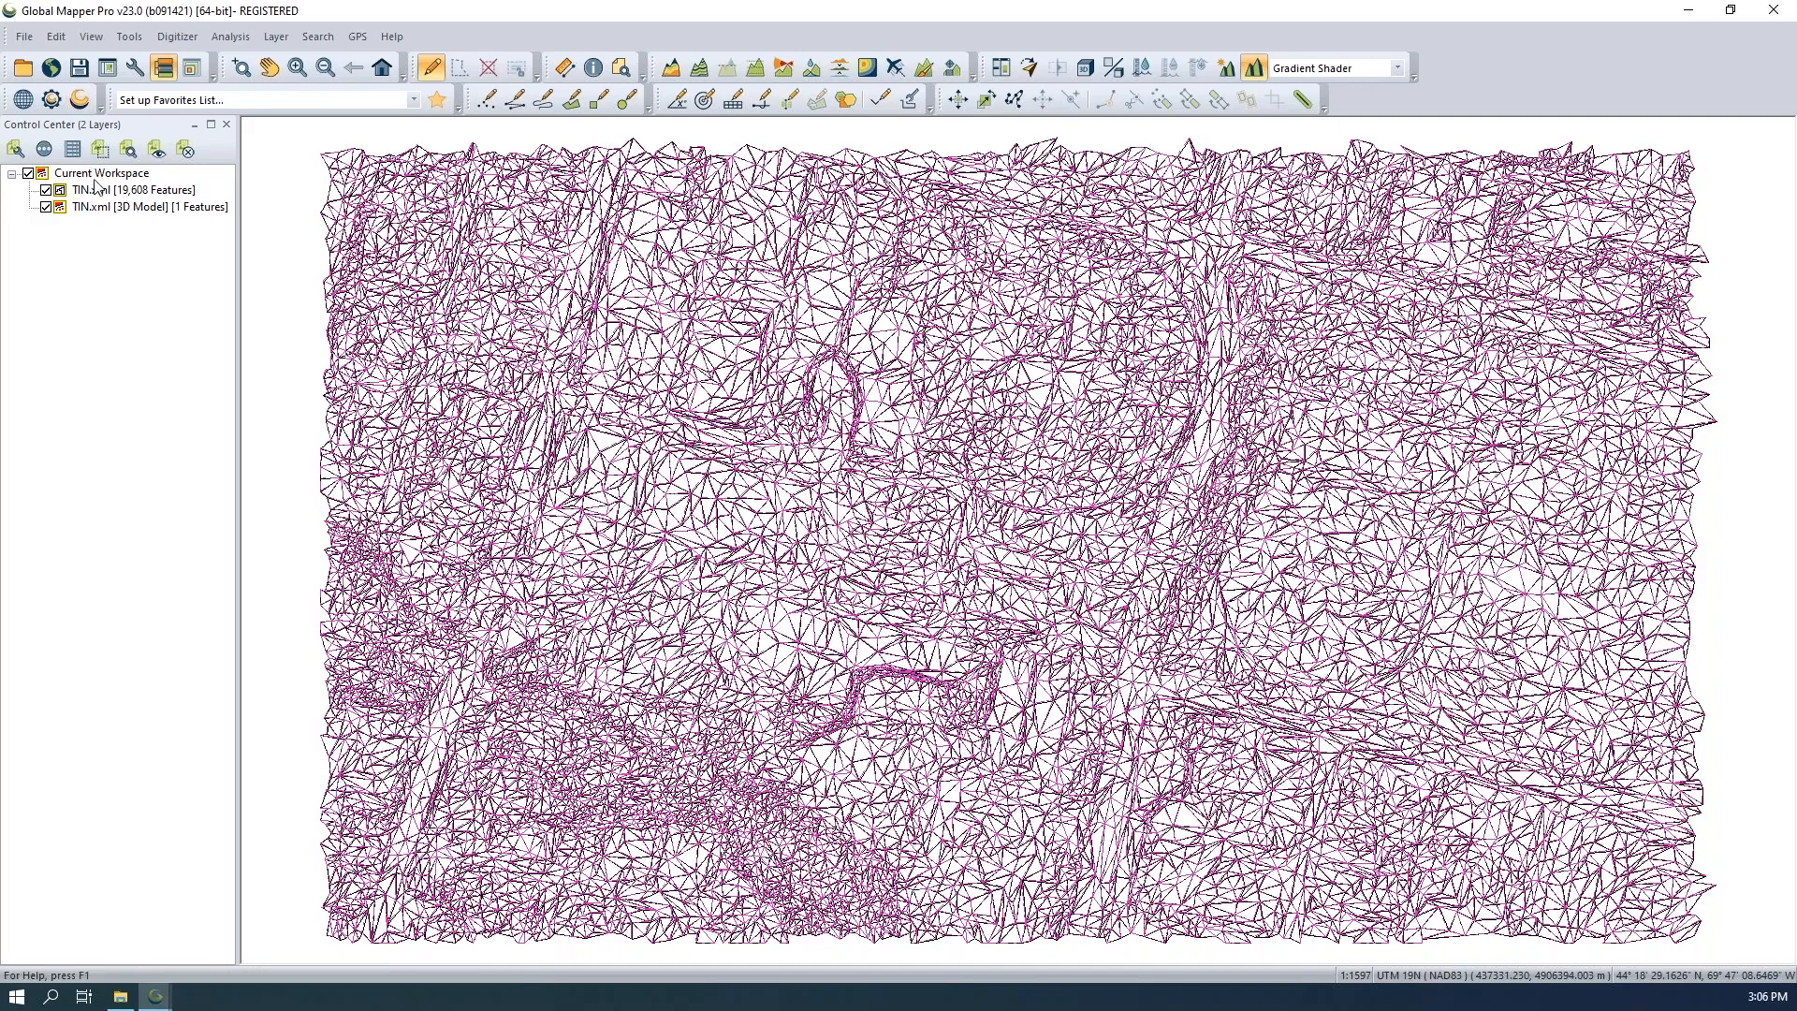
Clear the current feature selection and hide the original TIN.xml layer so only the 3D model is shown.
click(112, 210)
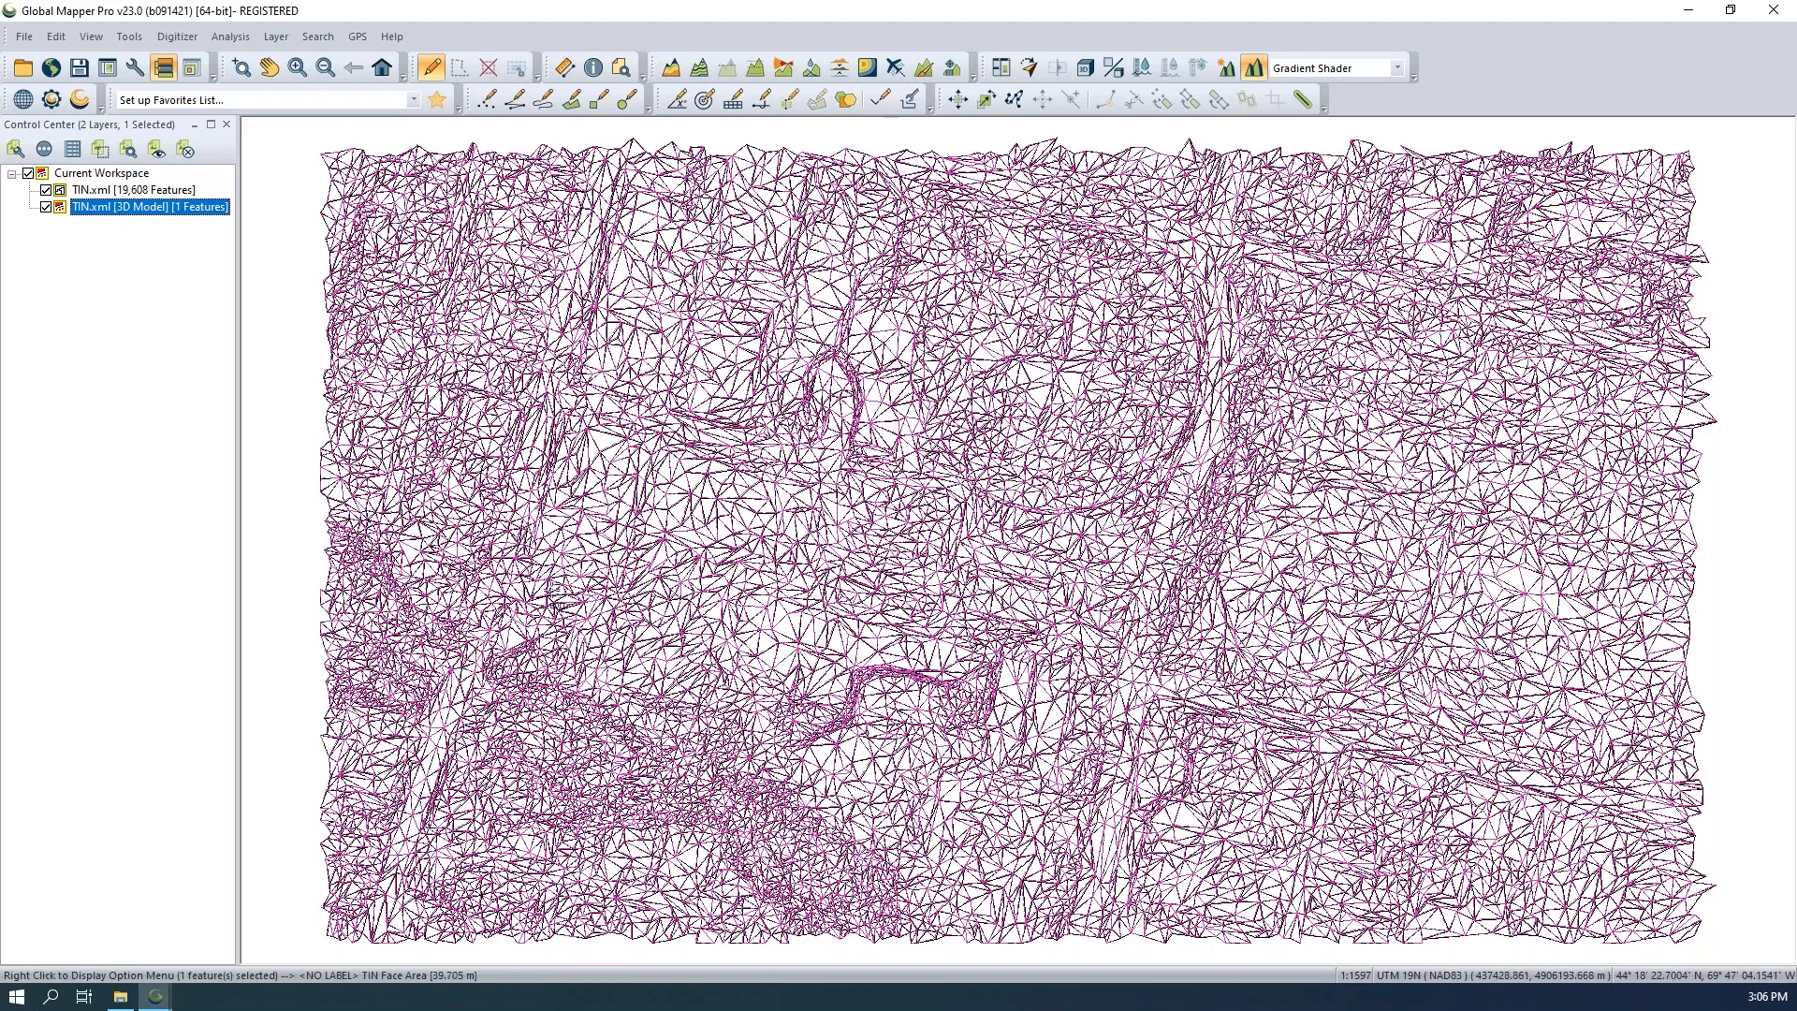
click(487, 67)
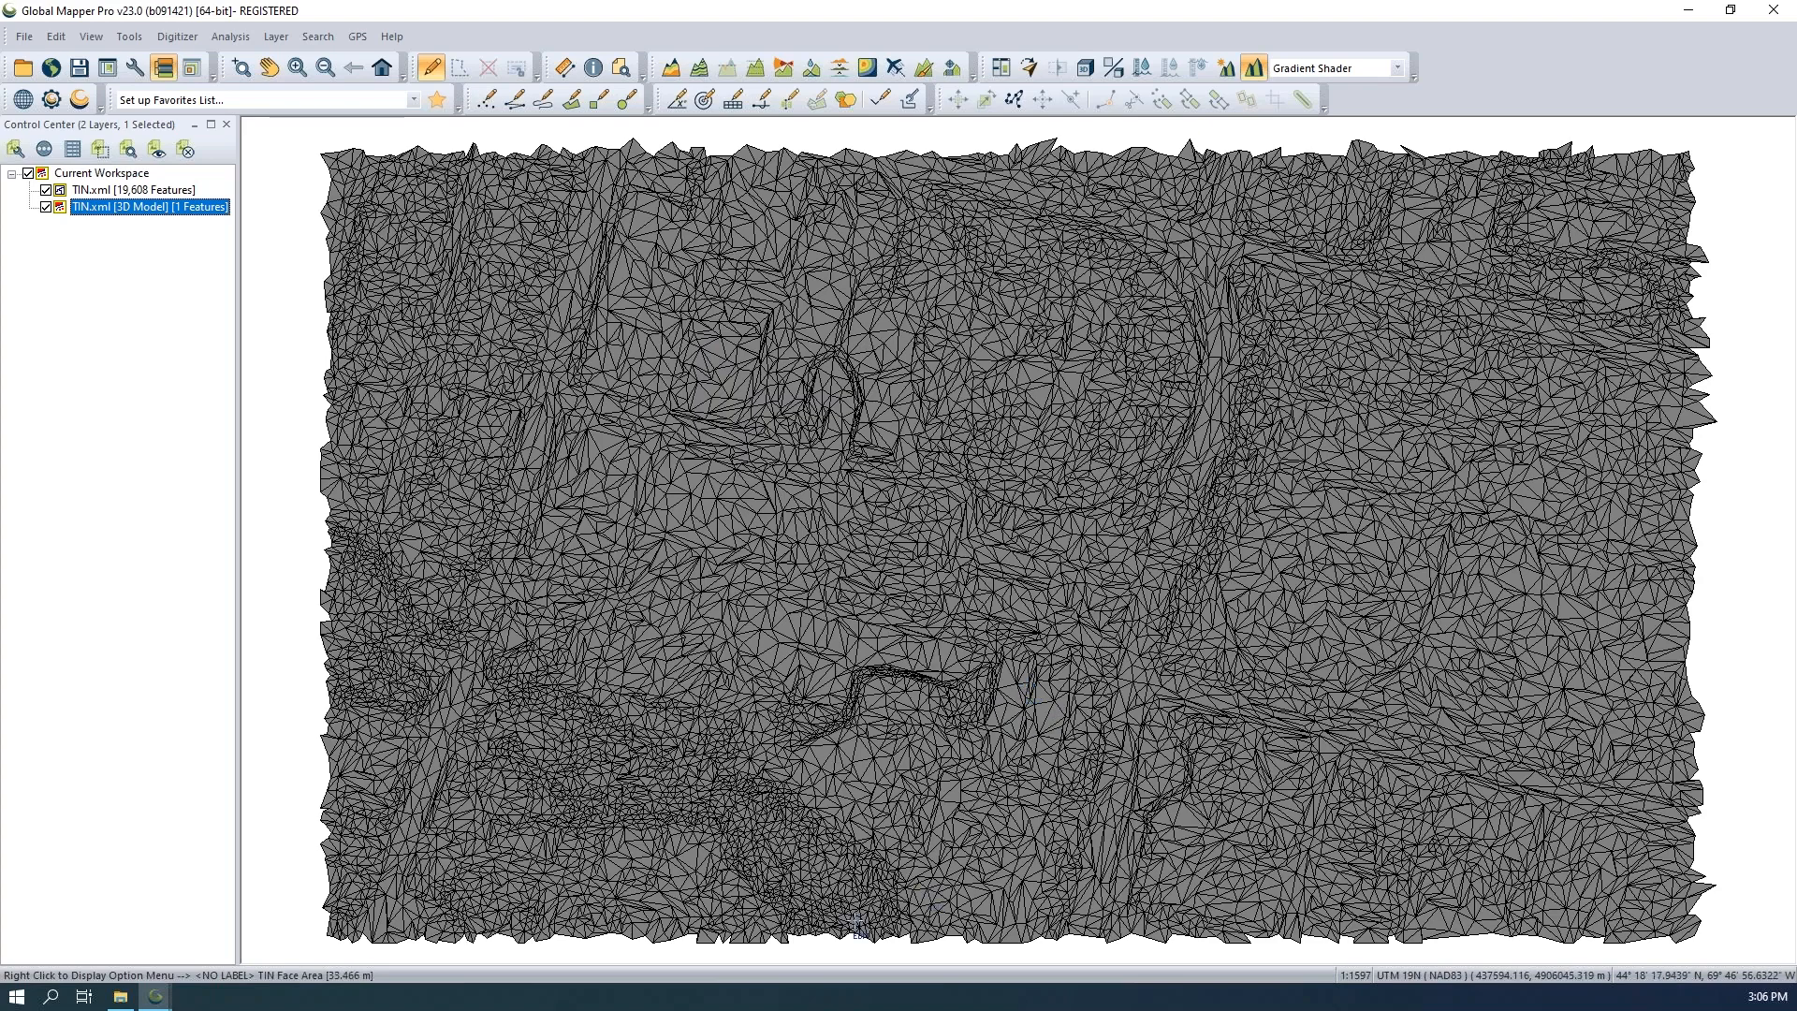
click(46, 190)
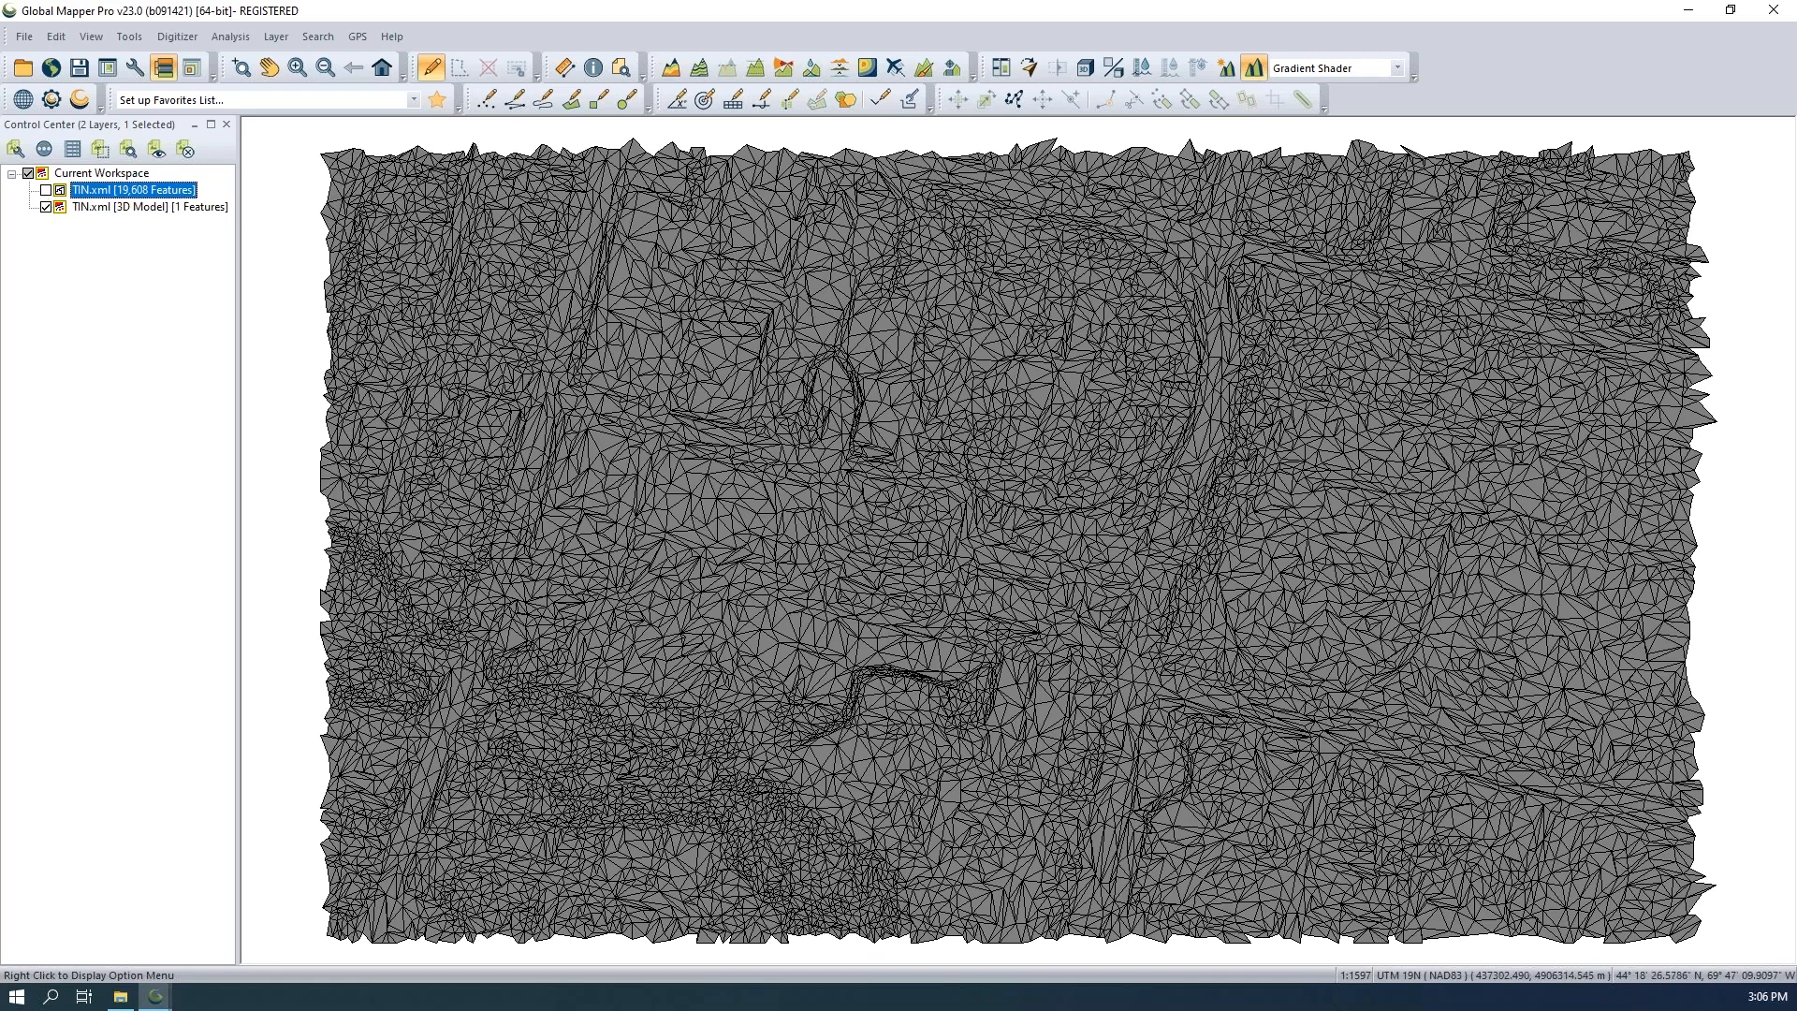
Open the 3D Viewer and inspect the surface of the TIN-based 3D model up close.
click(1086, 68)
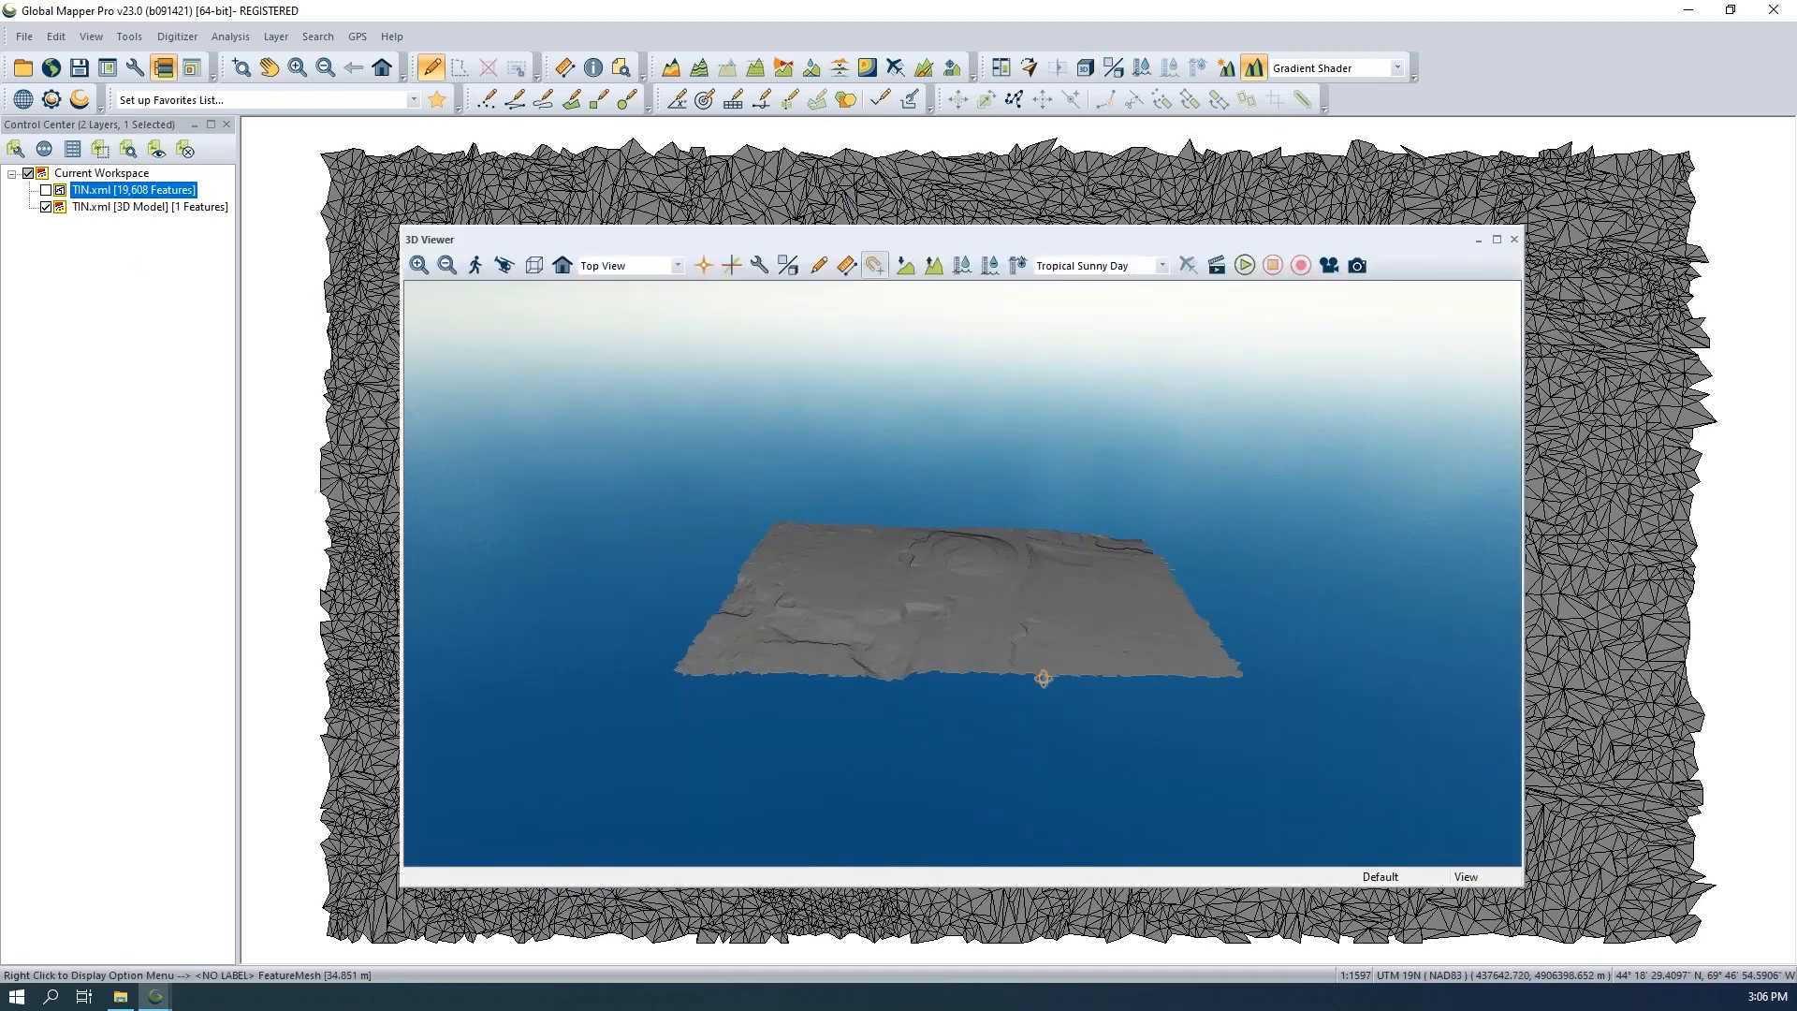
drag(1048, 674, 1011, 593)
scroll(747, 650, up, 5)
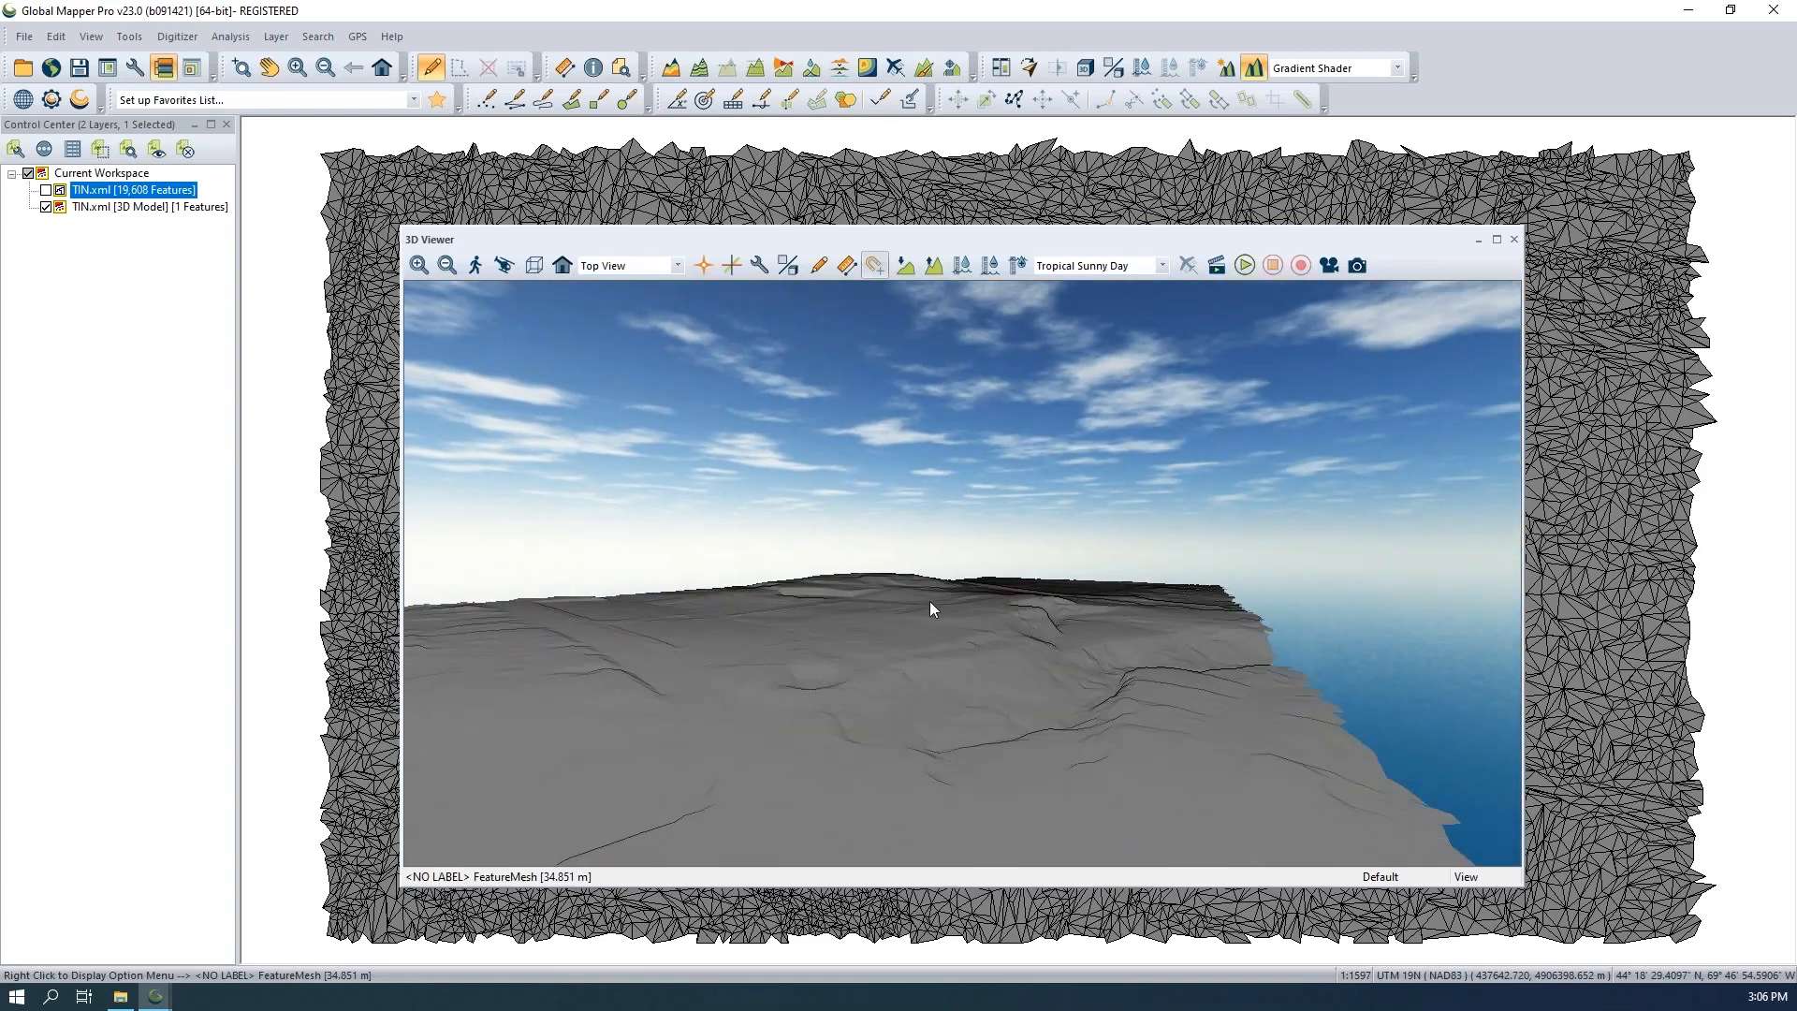
drag(1205, 719, 1034, 730)
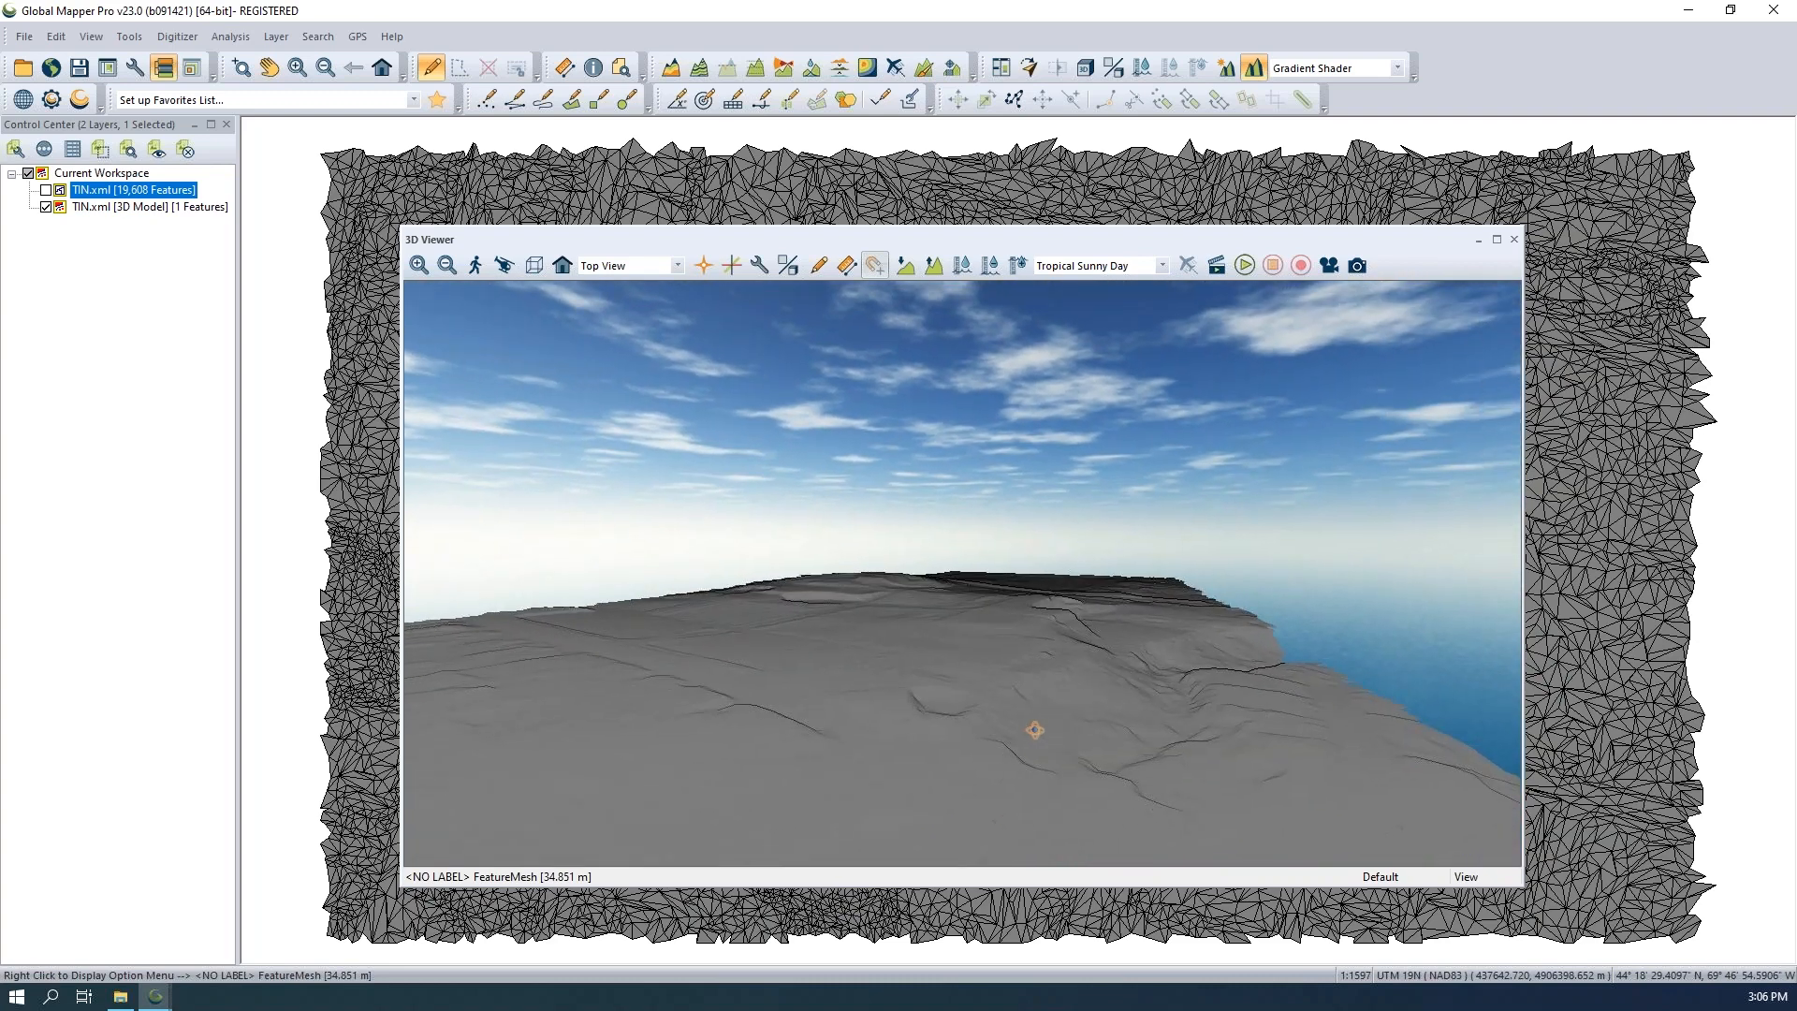
Hide the 3D model layer, show the original TIN.xml layer, and inspect the triangle mesh in the 3D Viewer.
click(45, 206)
click(45, 189)
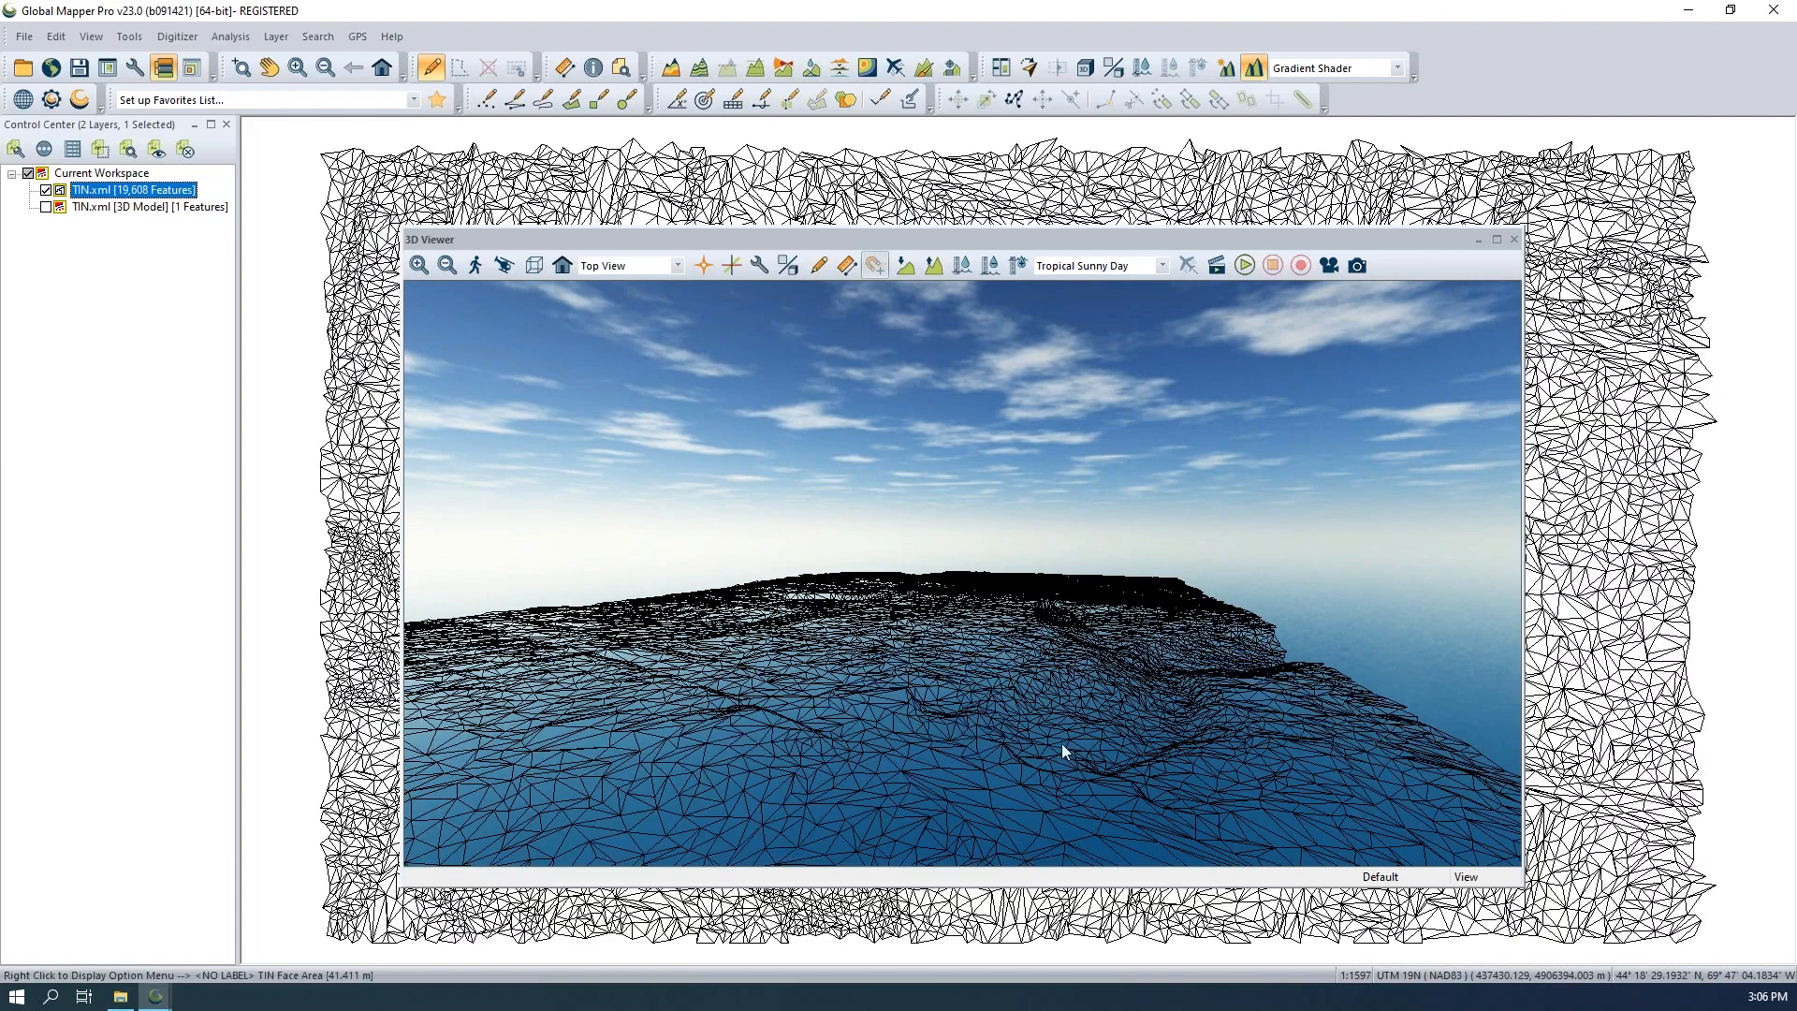
drag(1136, 734, 965, 621)
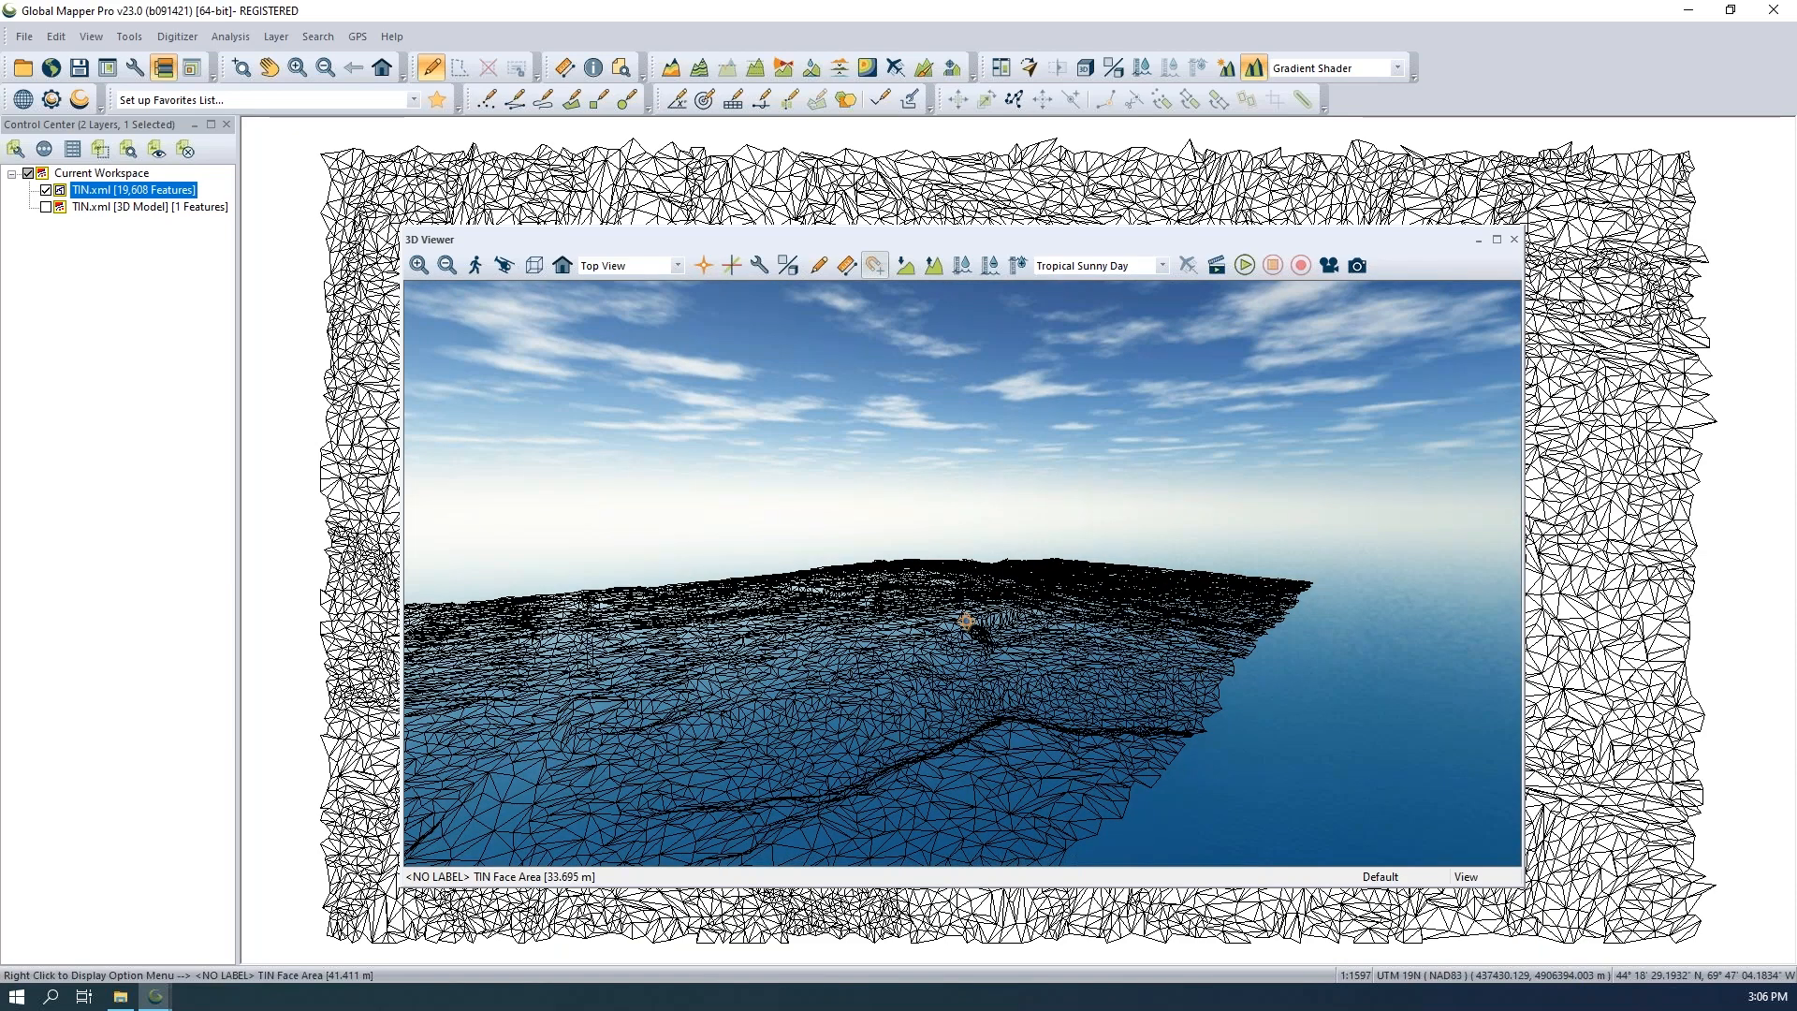
drag(922, 728, 843, 755)
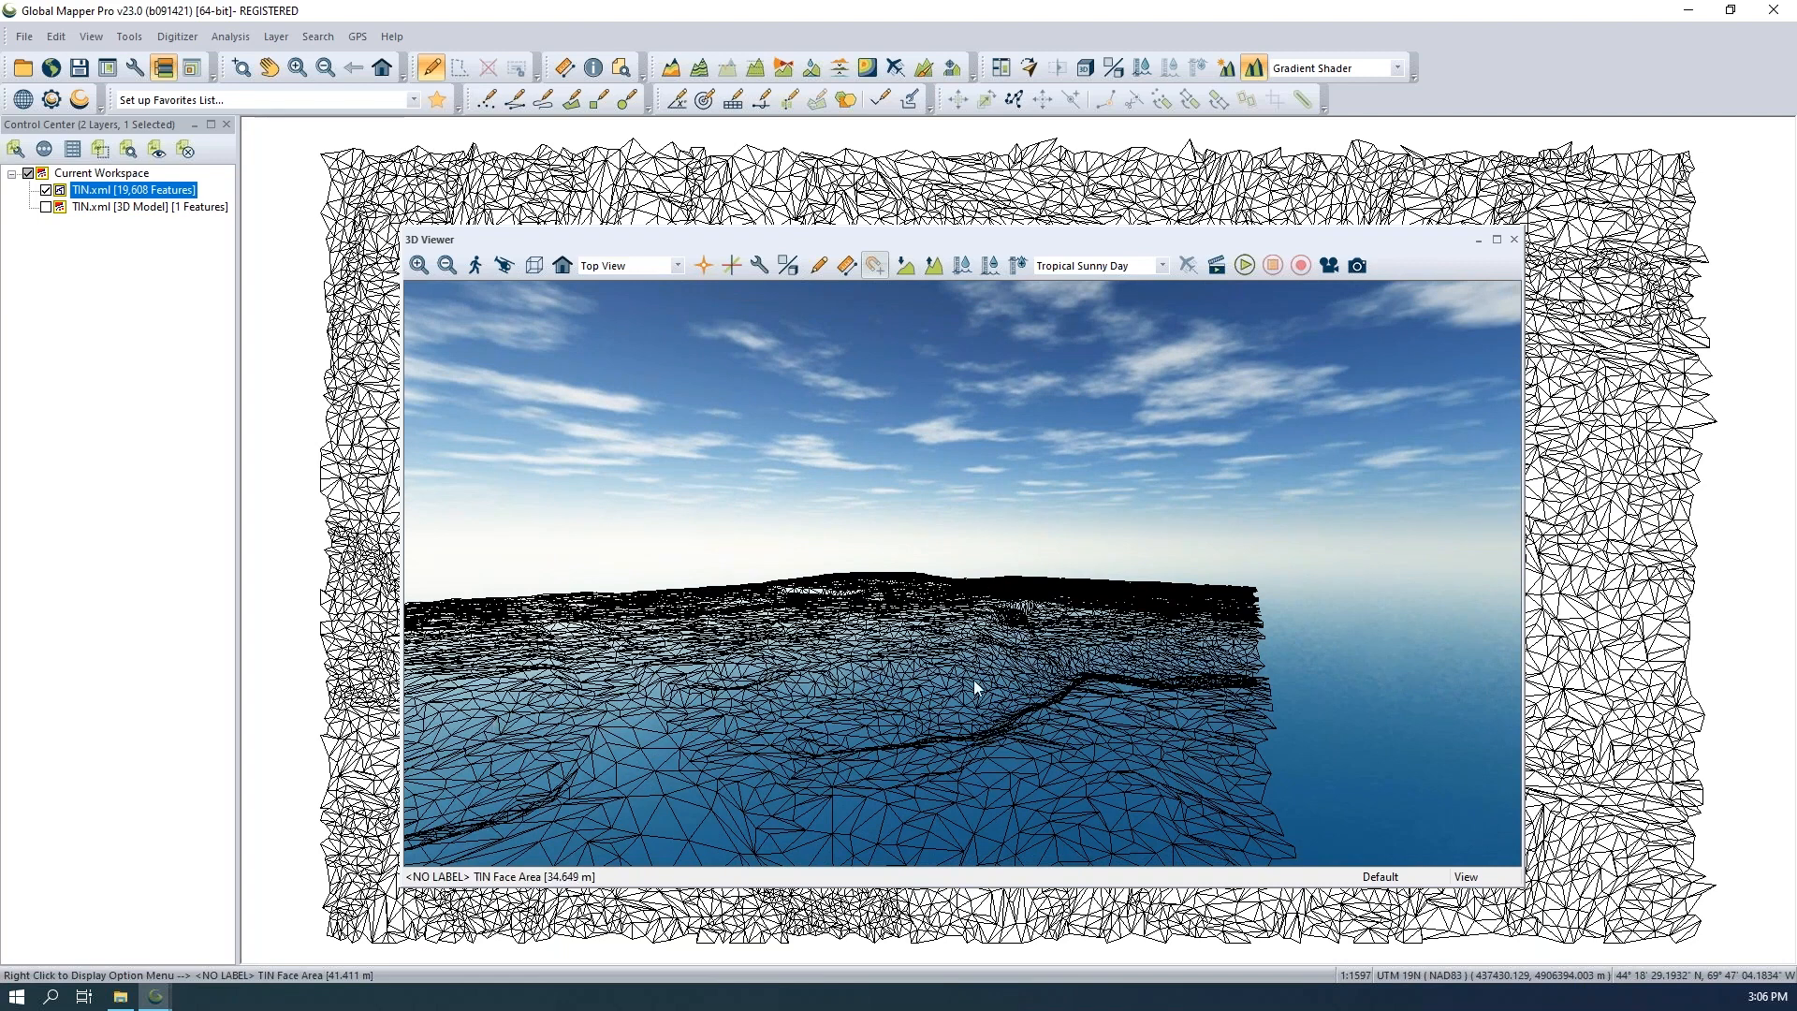
Hide the original TIN.xml layer, show the 3D model layer again, and view its surface in the 3D Viewer.
click(45, 191)
click(45, 207)
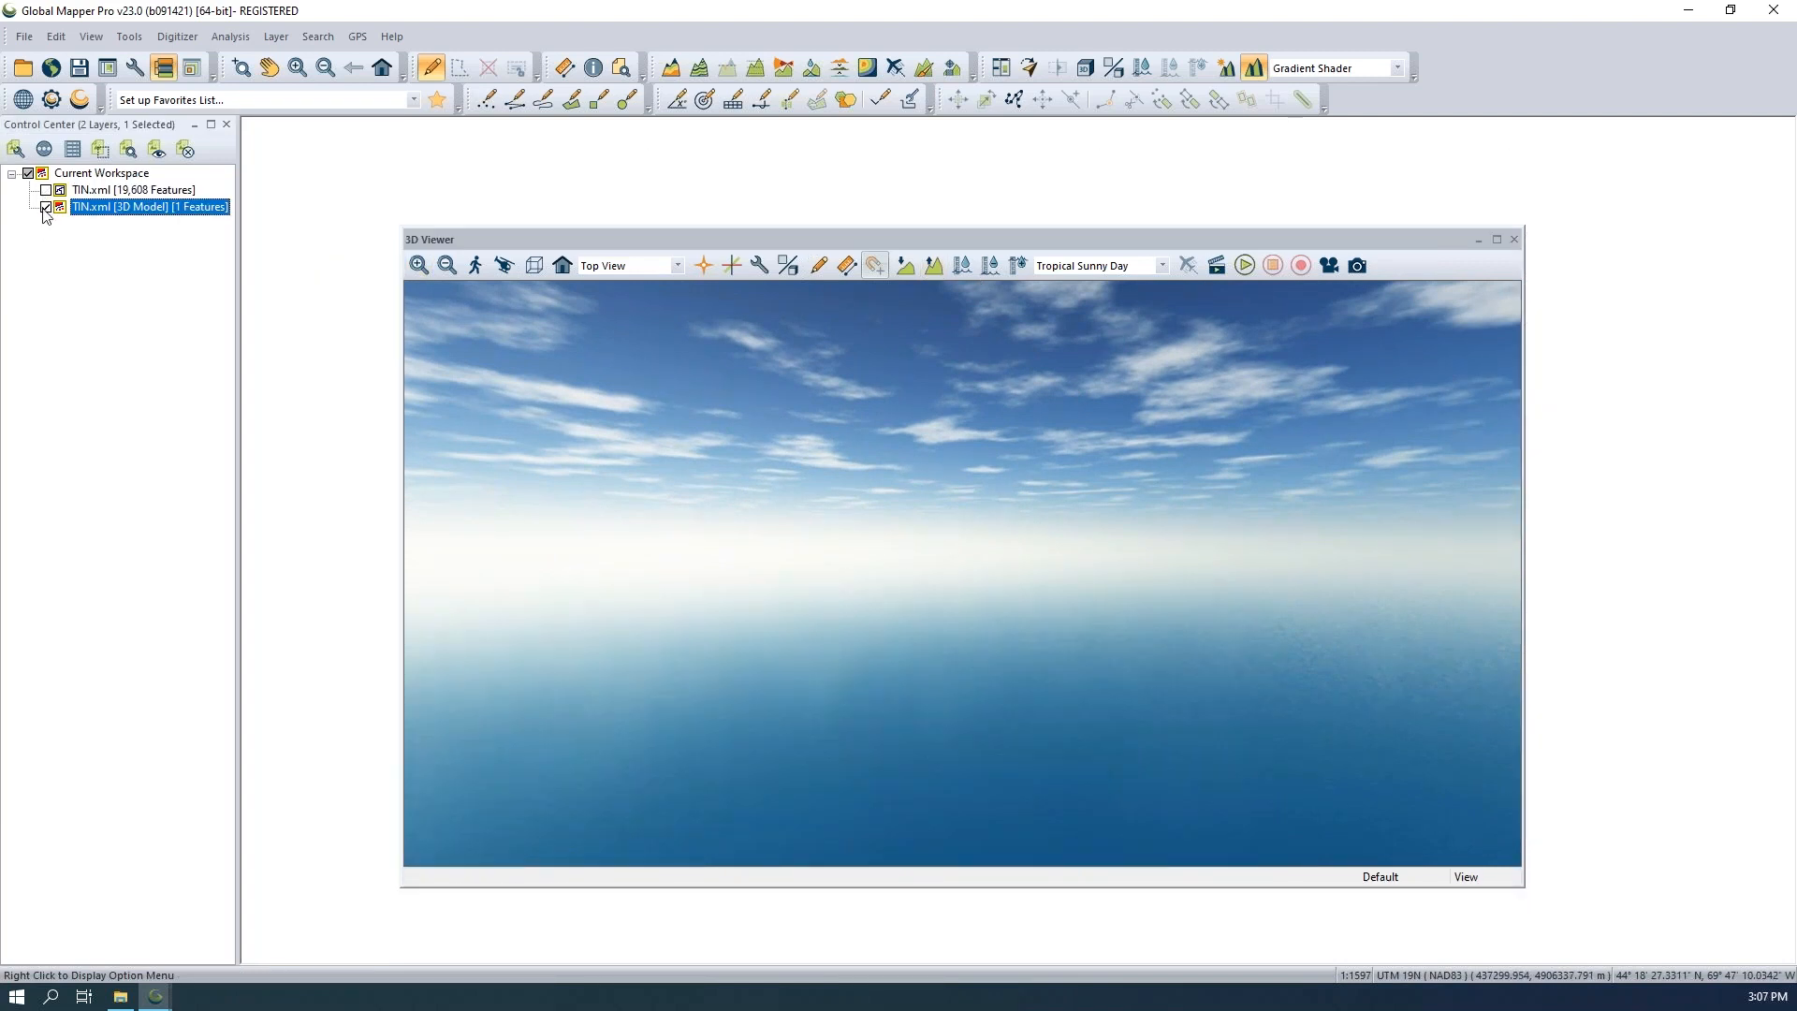
drag(990, 739, 875, 768)
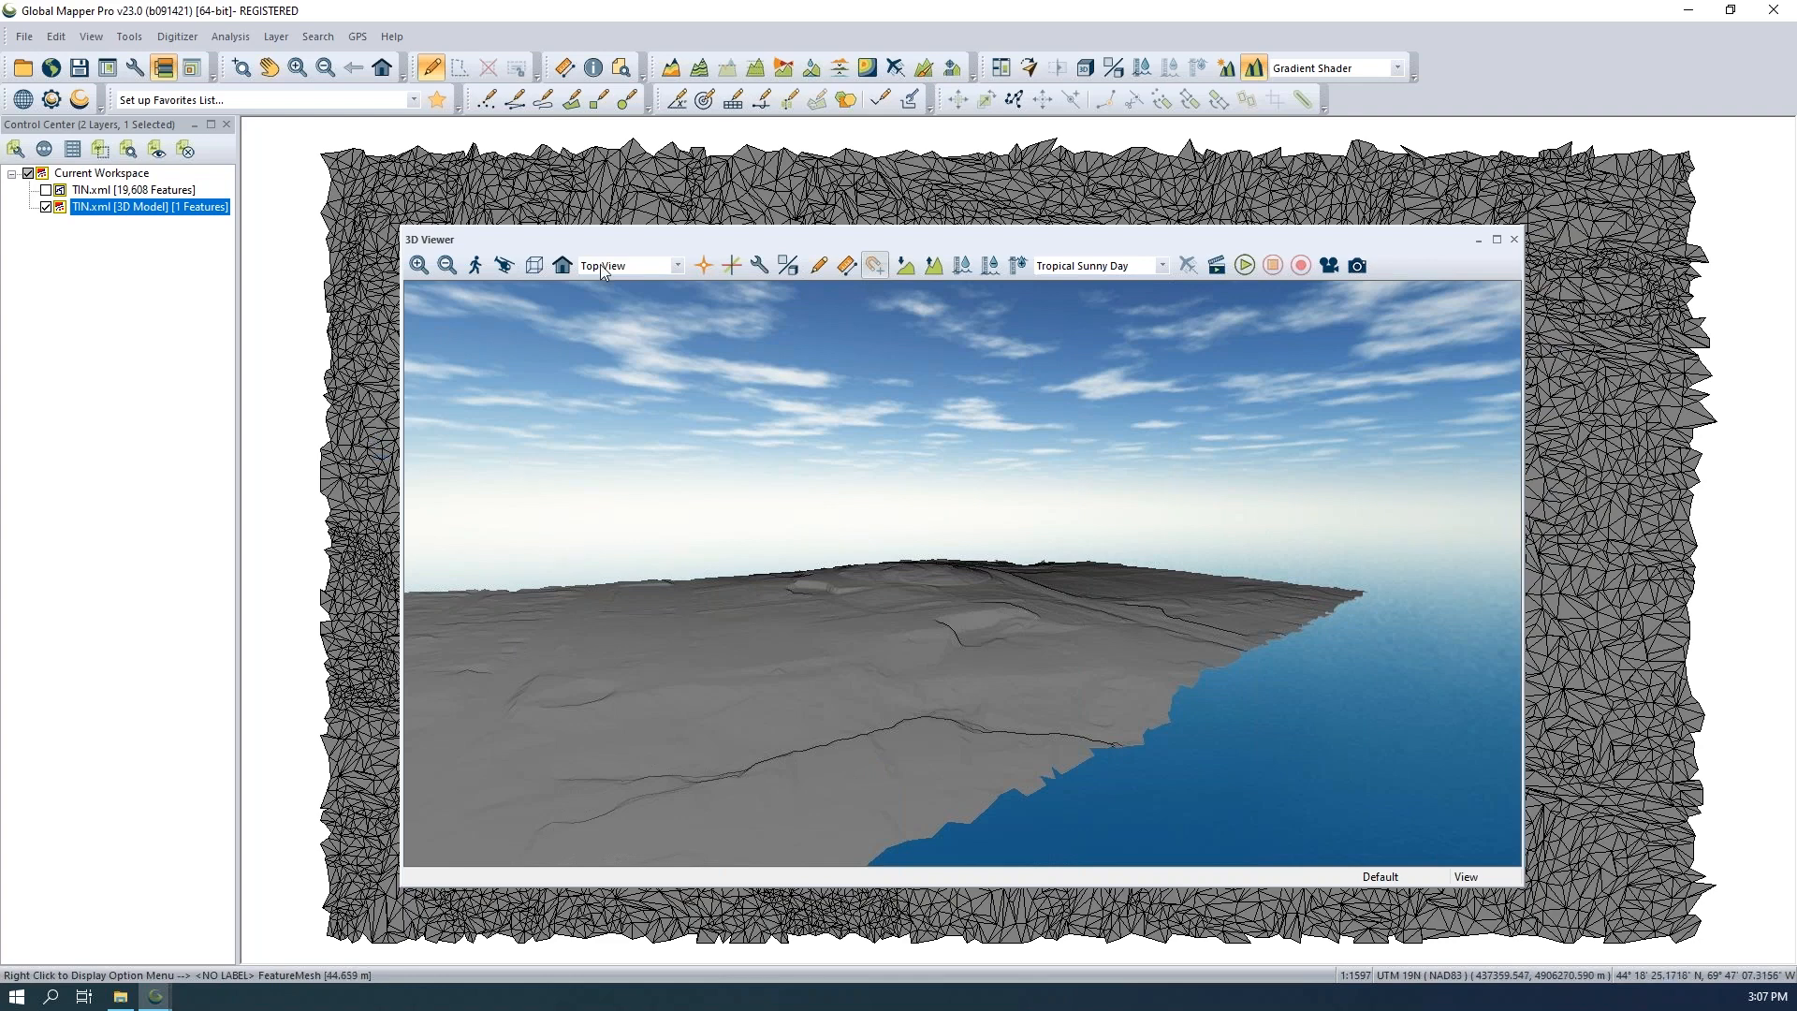
Edit the 3D model's mesh feature and set its mesh color to dark orange (Red 187, Green 94, Blue 0).
drag(654, 235, 834, 261)
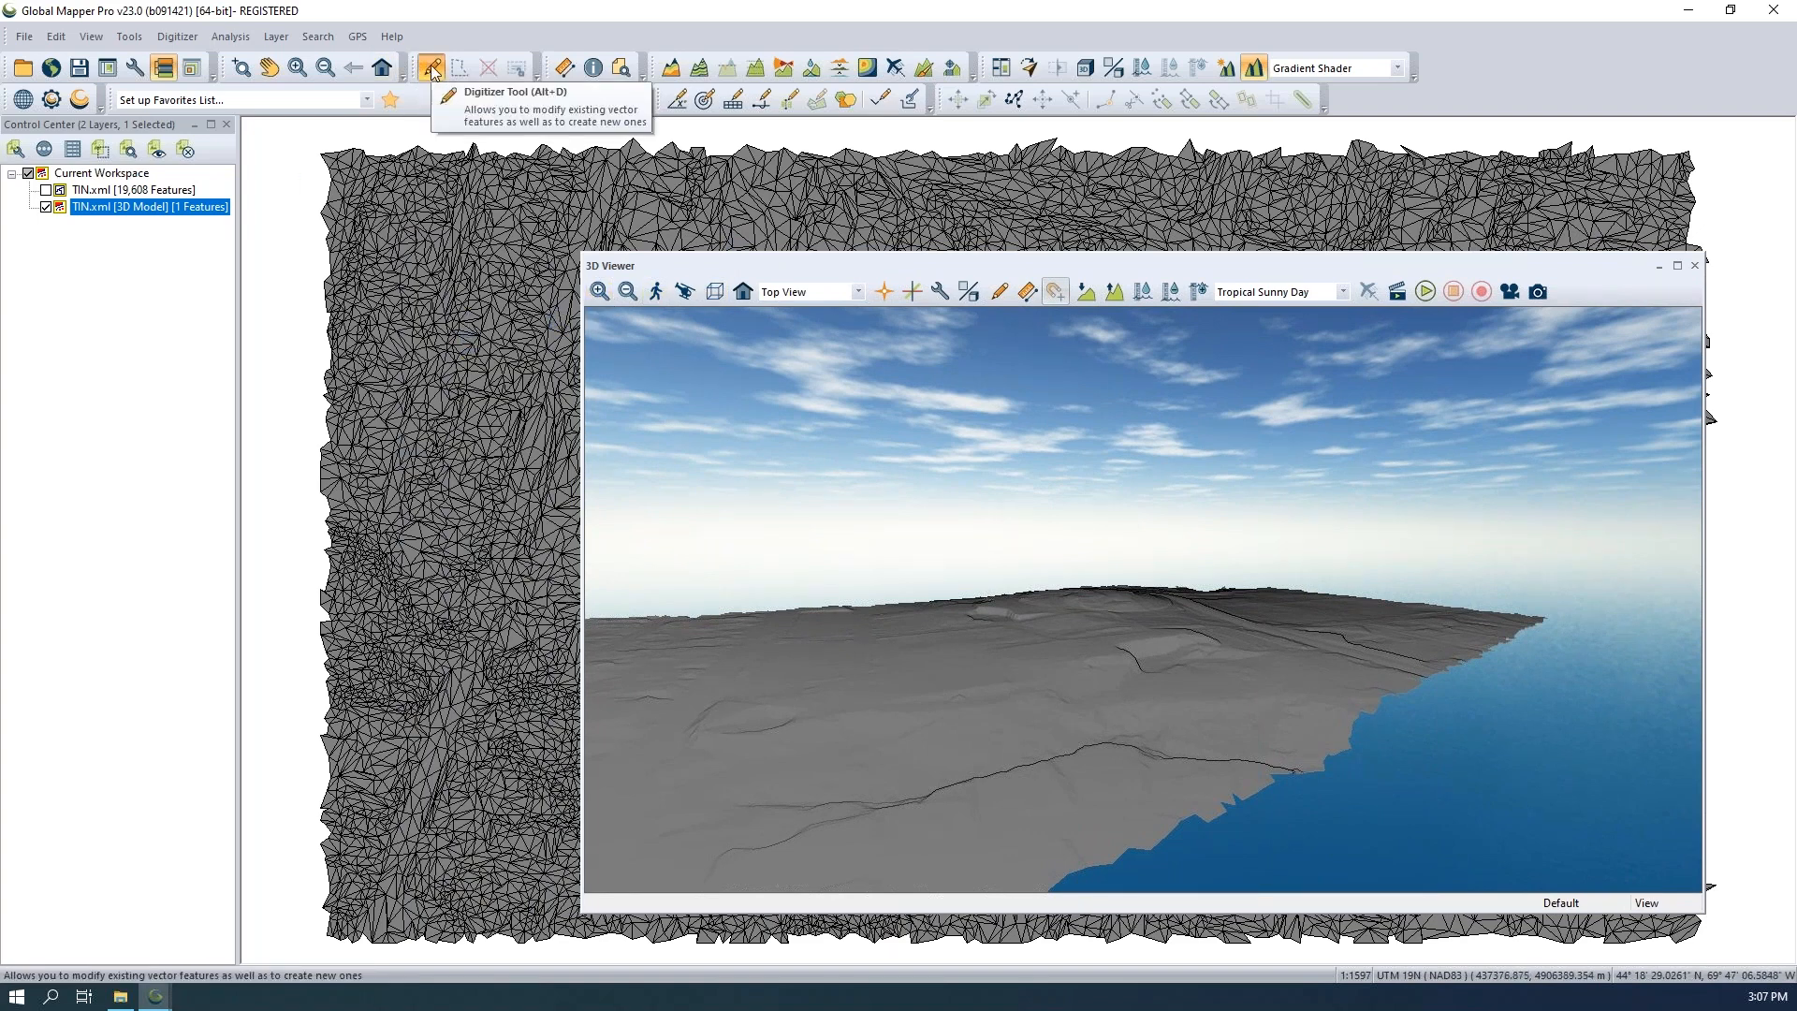
click(447, 270)
right_click(446, 269)
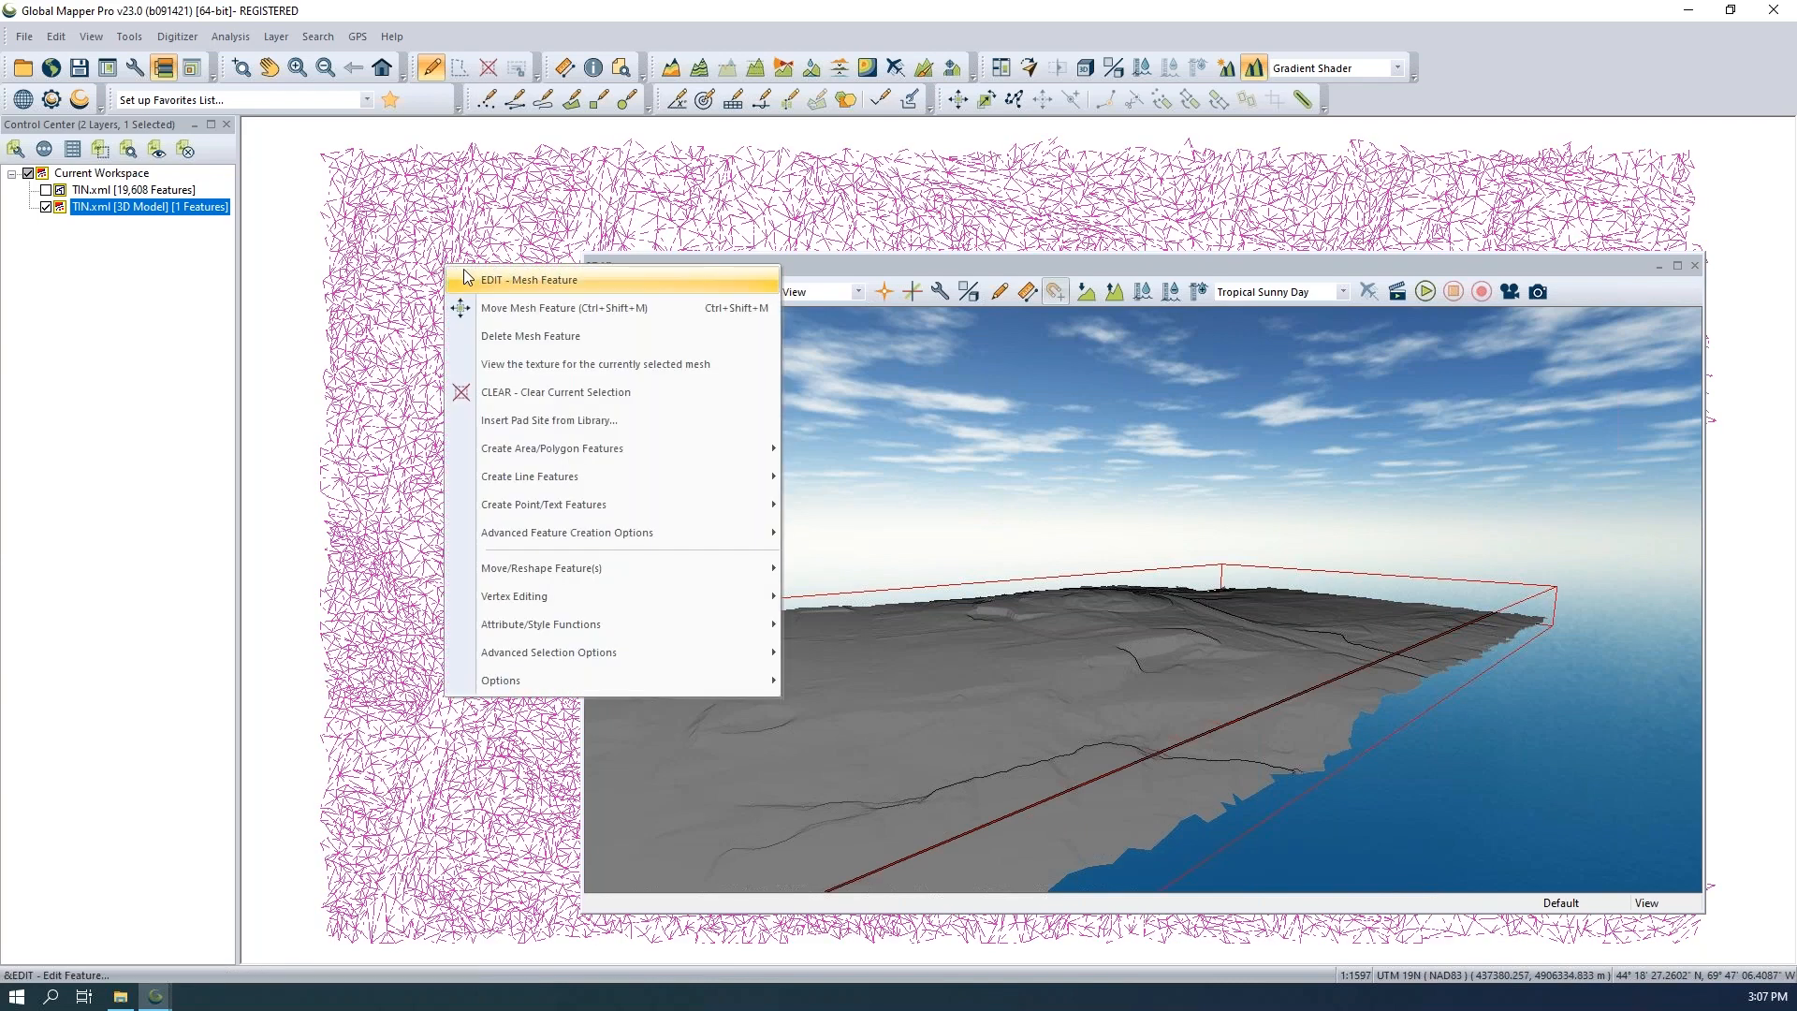
click(471, 277)
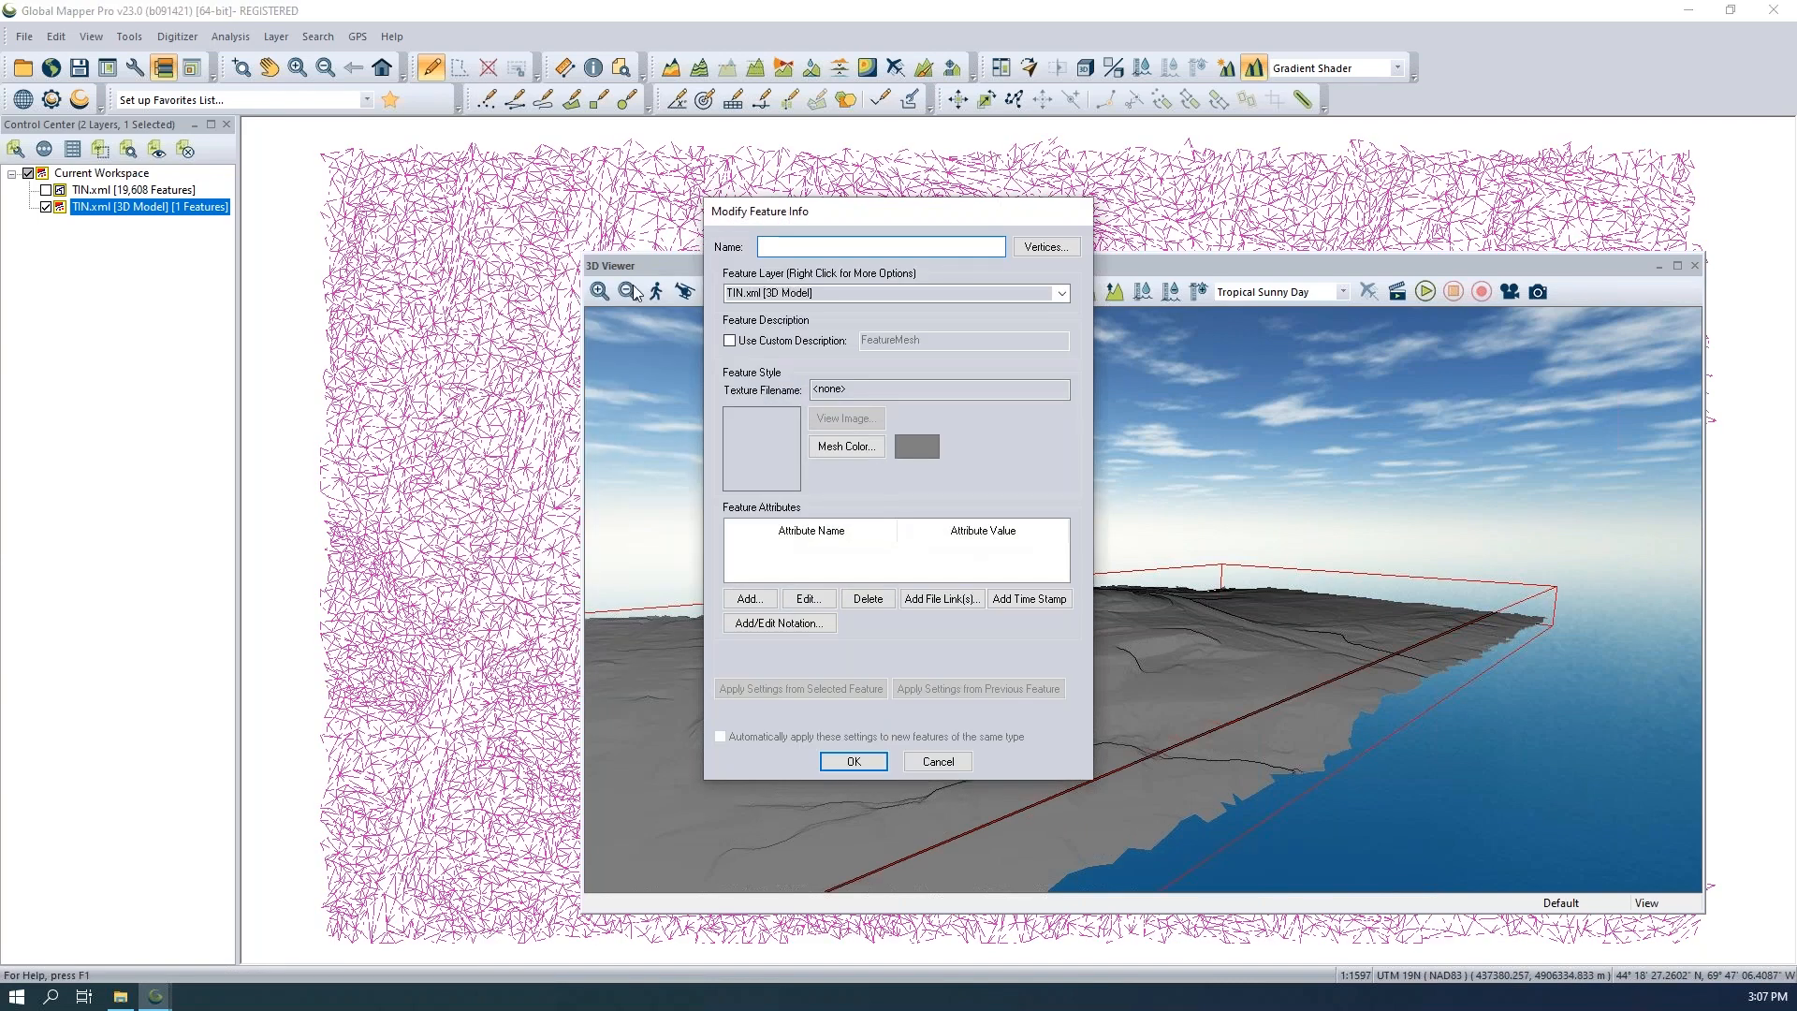
drag(780, 215, 578, 176)
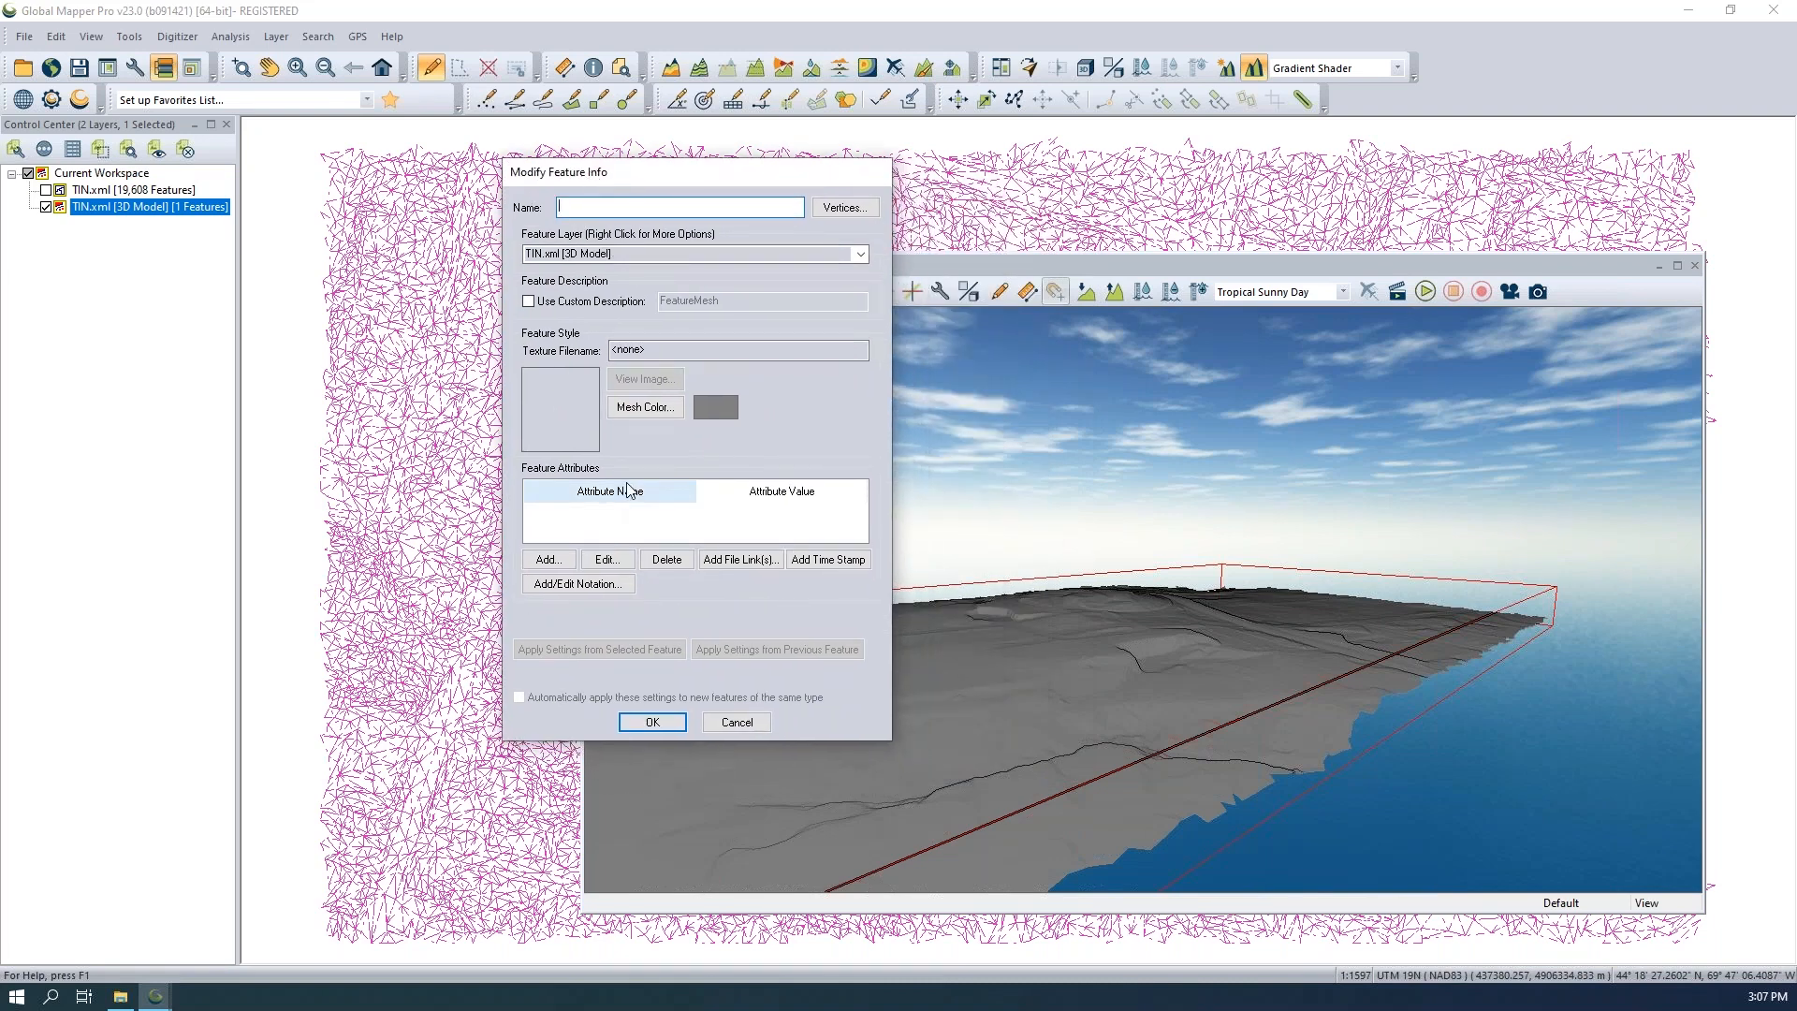
click(641, 414)
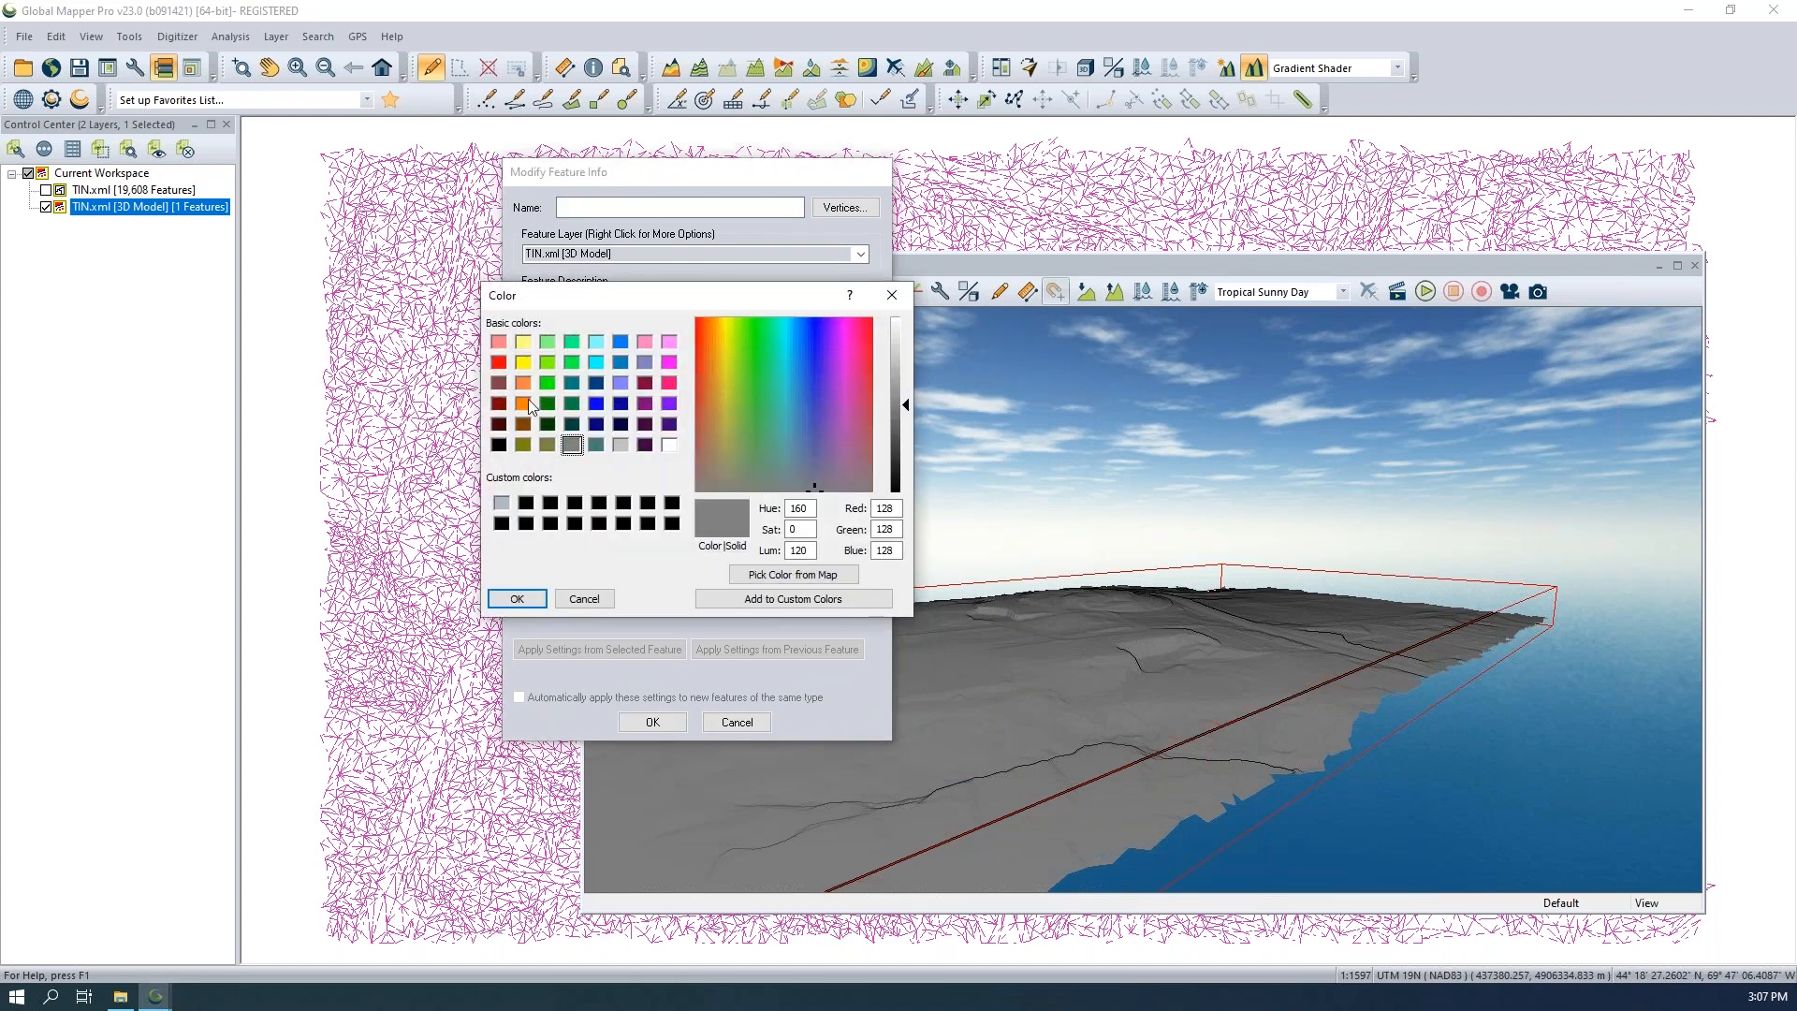
click(523, 404)
drag(893, 419, 896, 427)
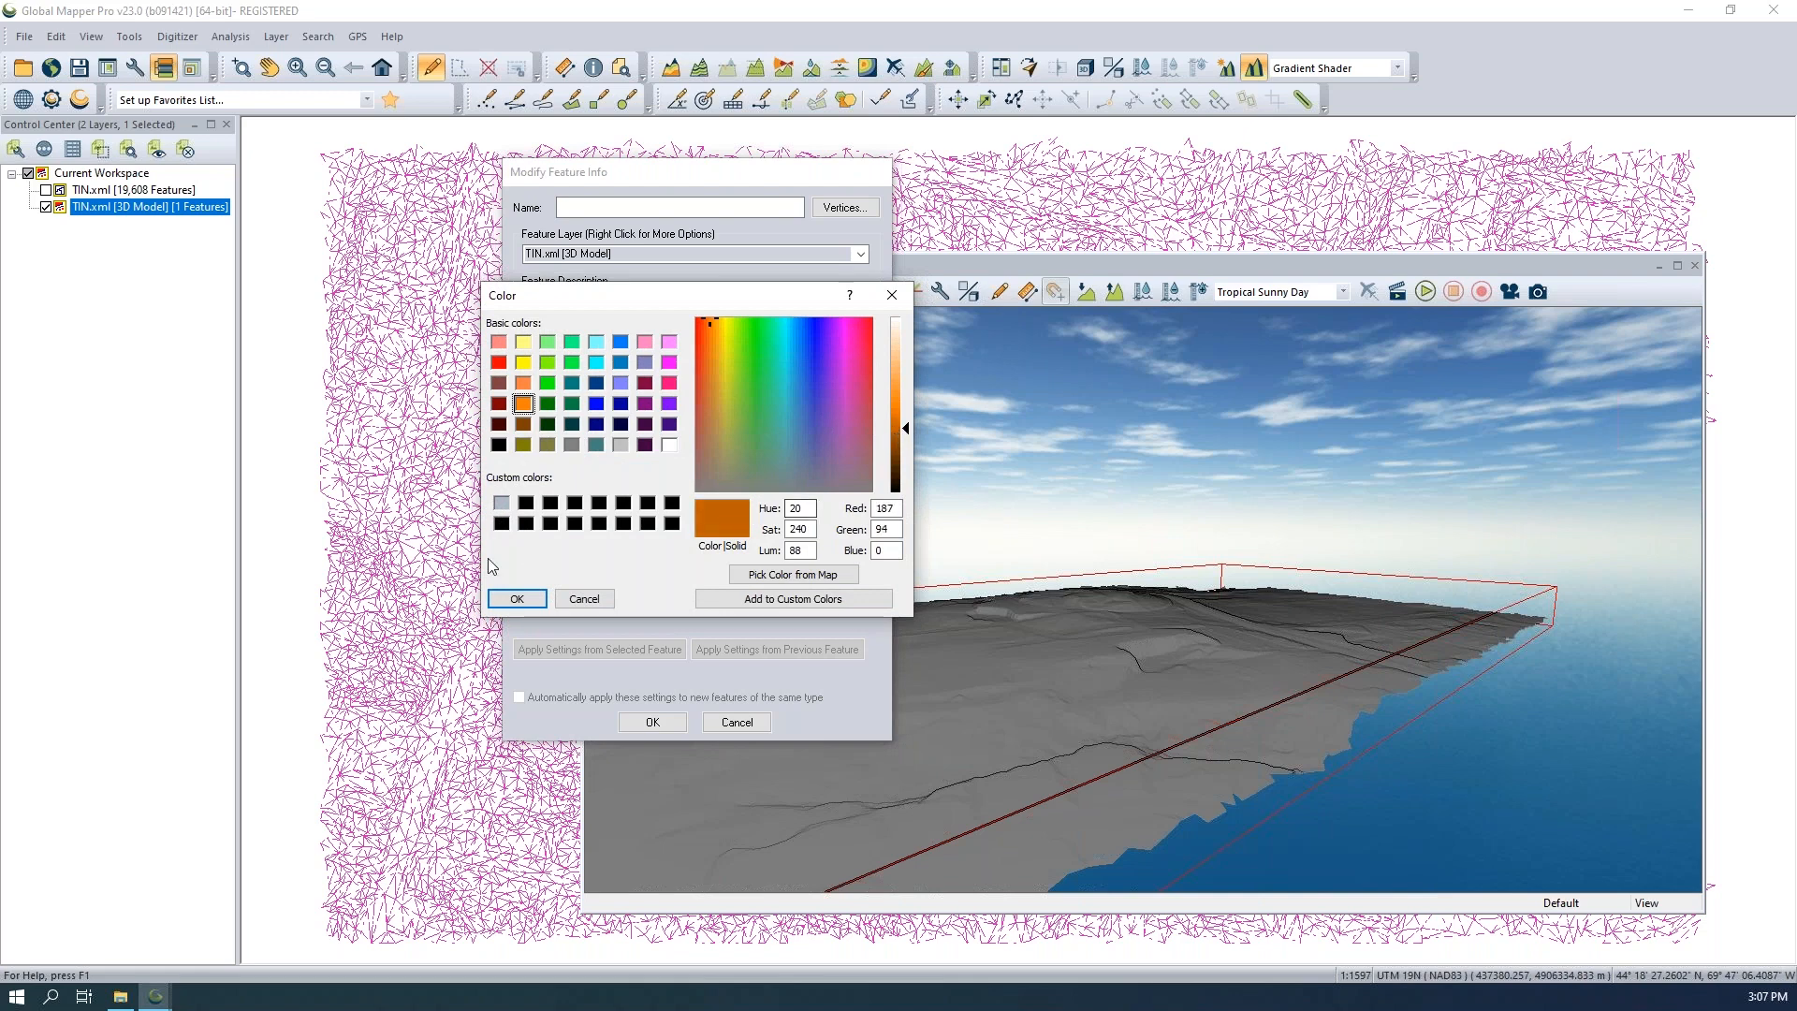
click(518, 599)
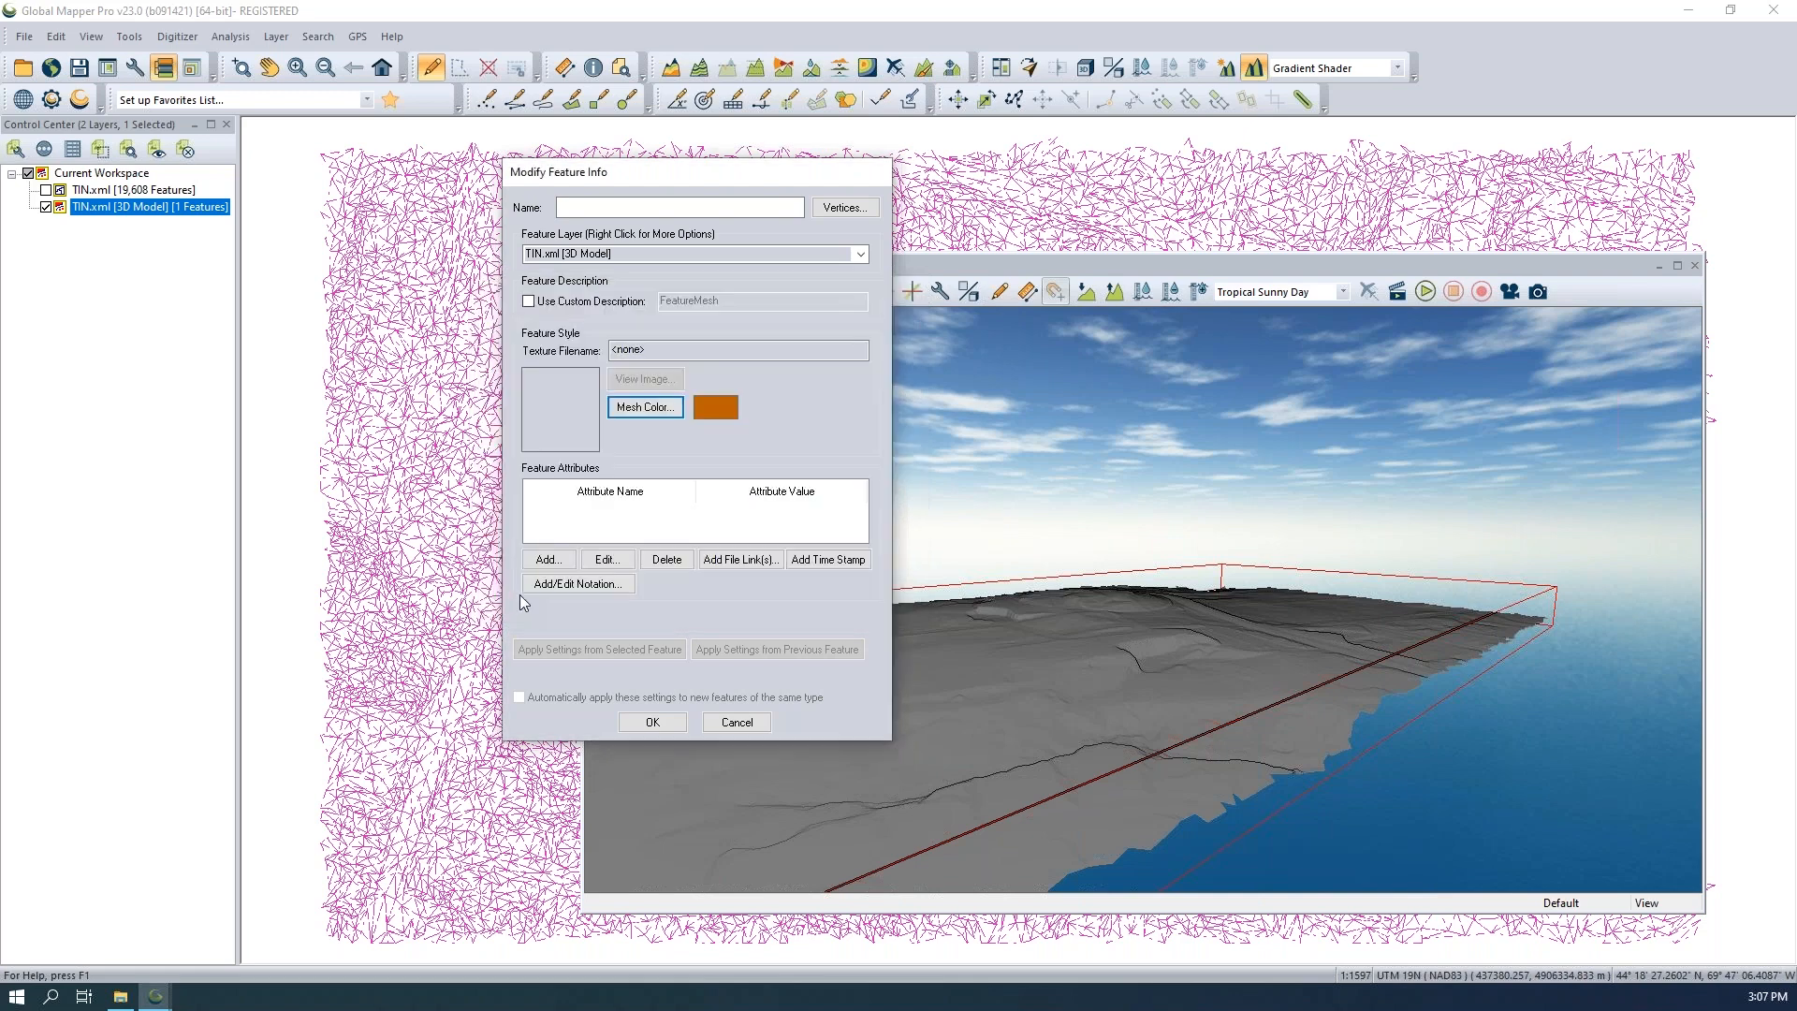
click(653, 722)
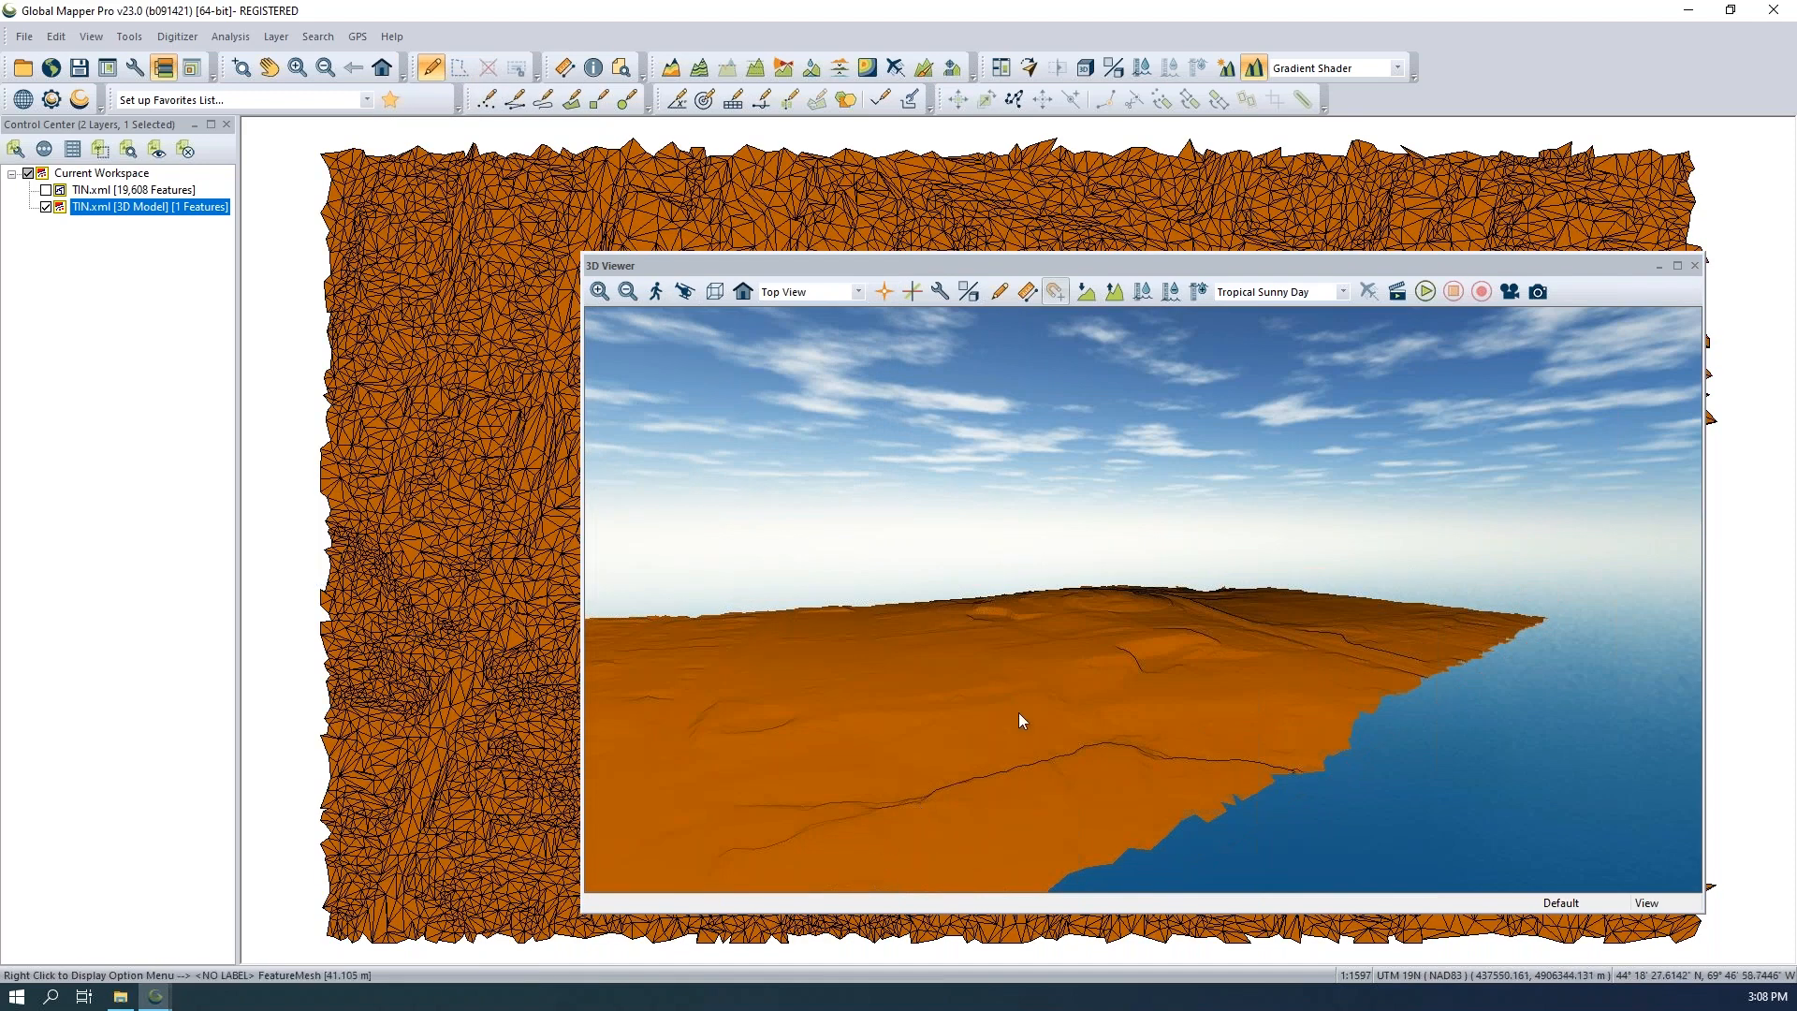
Inspect the recolored mesh from several angles in the 3D Viewer, turning Wireframe View on and off again.
drag(1149, 714, 907, 682)
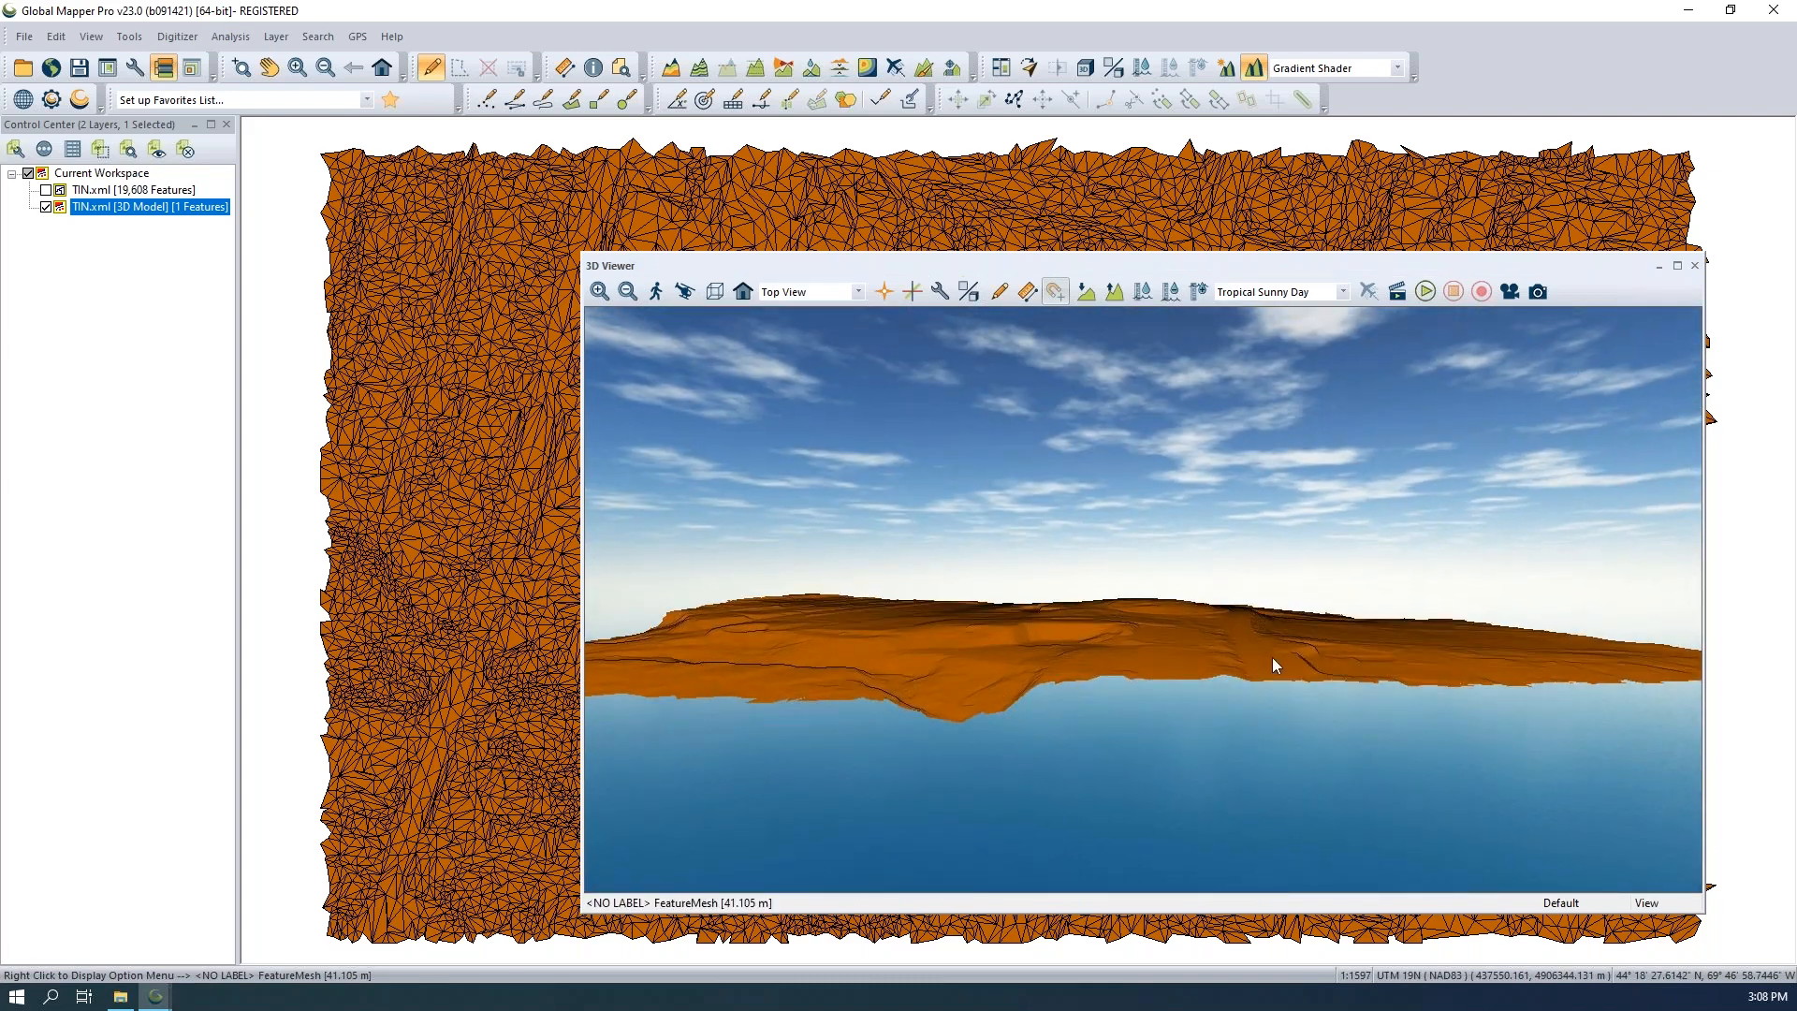
drag(1293, 647, 1271, 694)
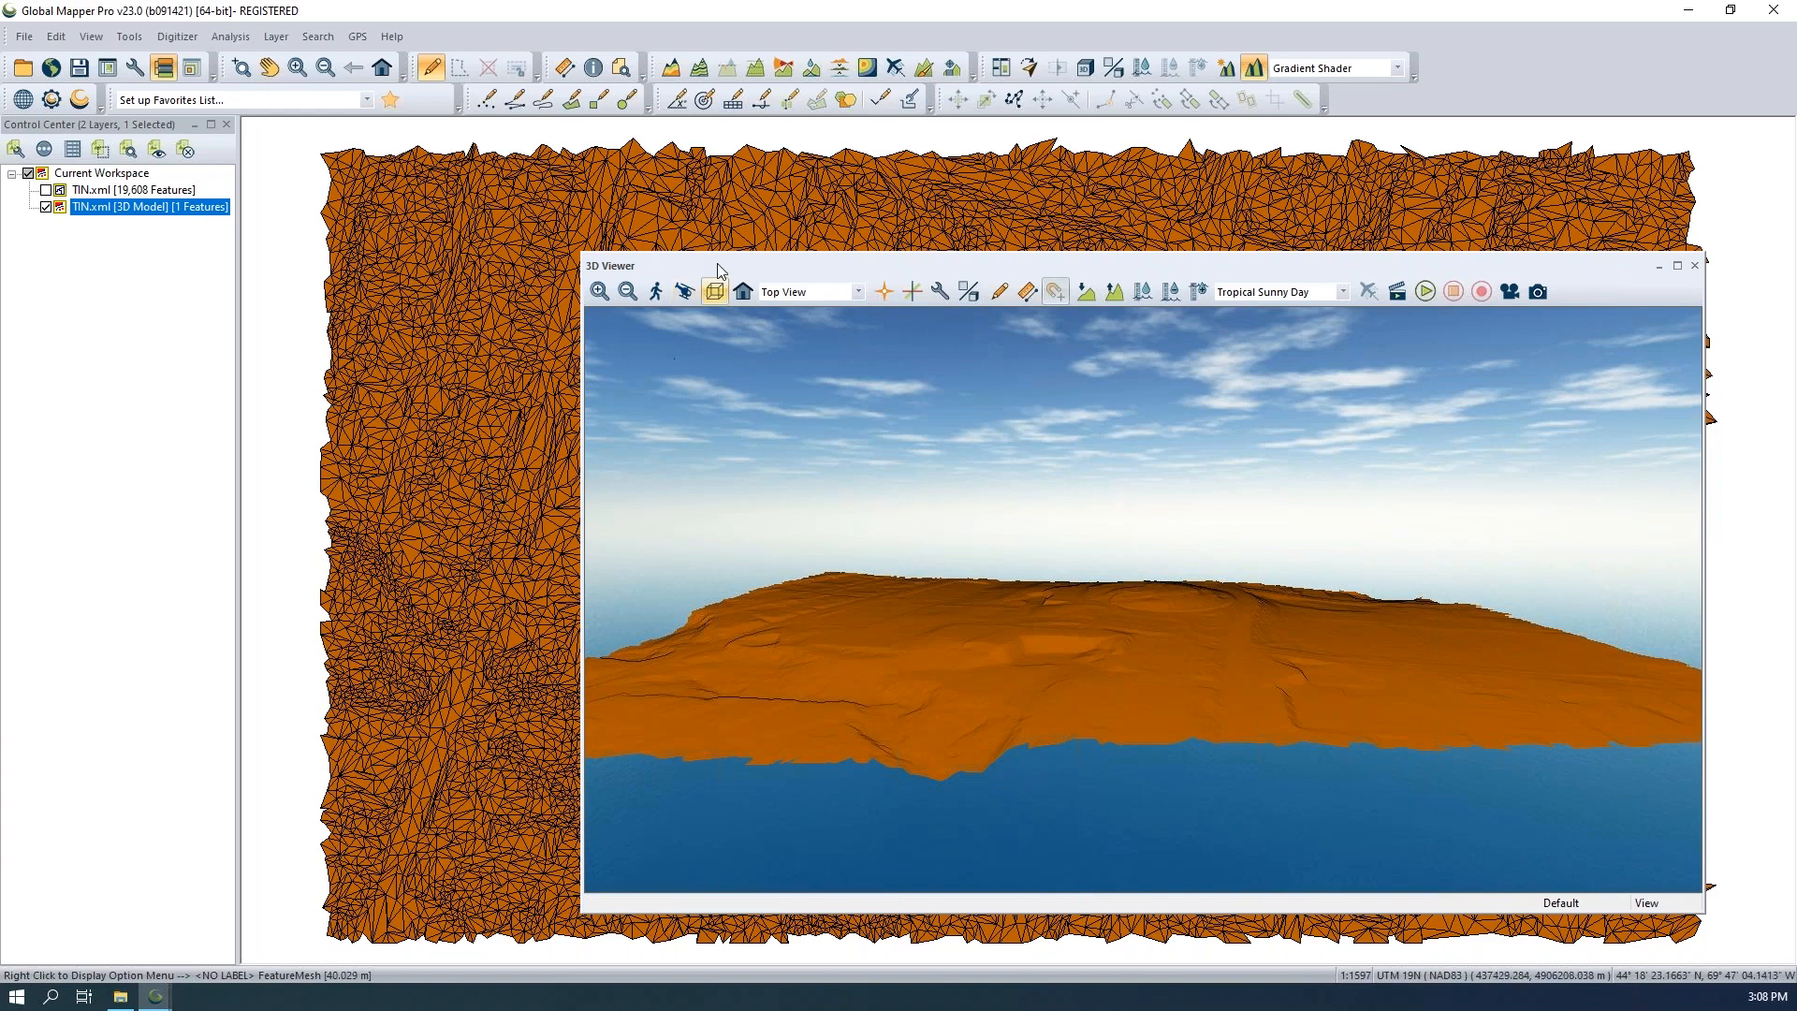
click(715, 290)
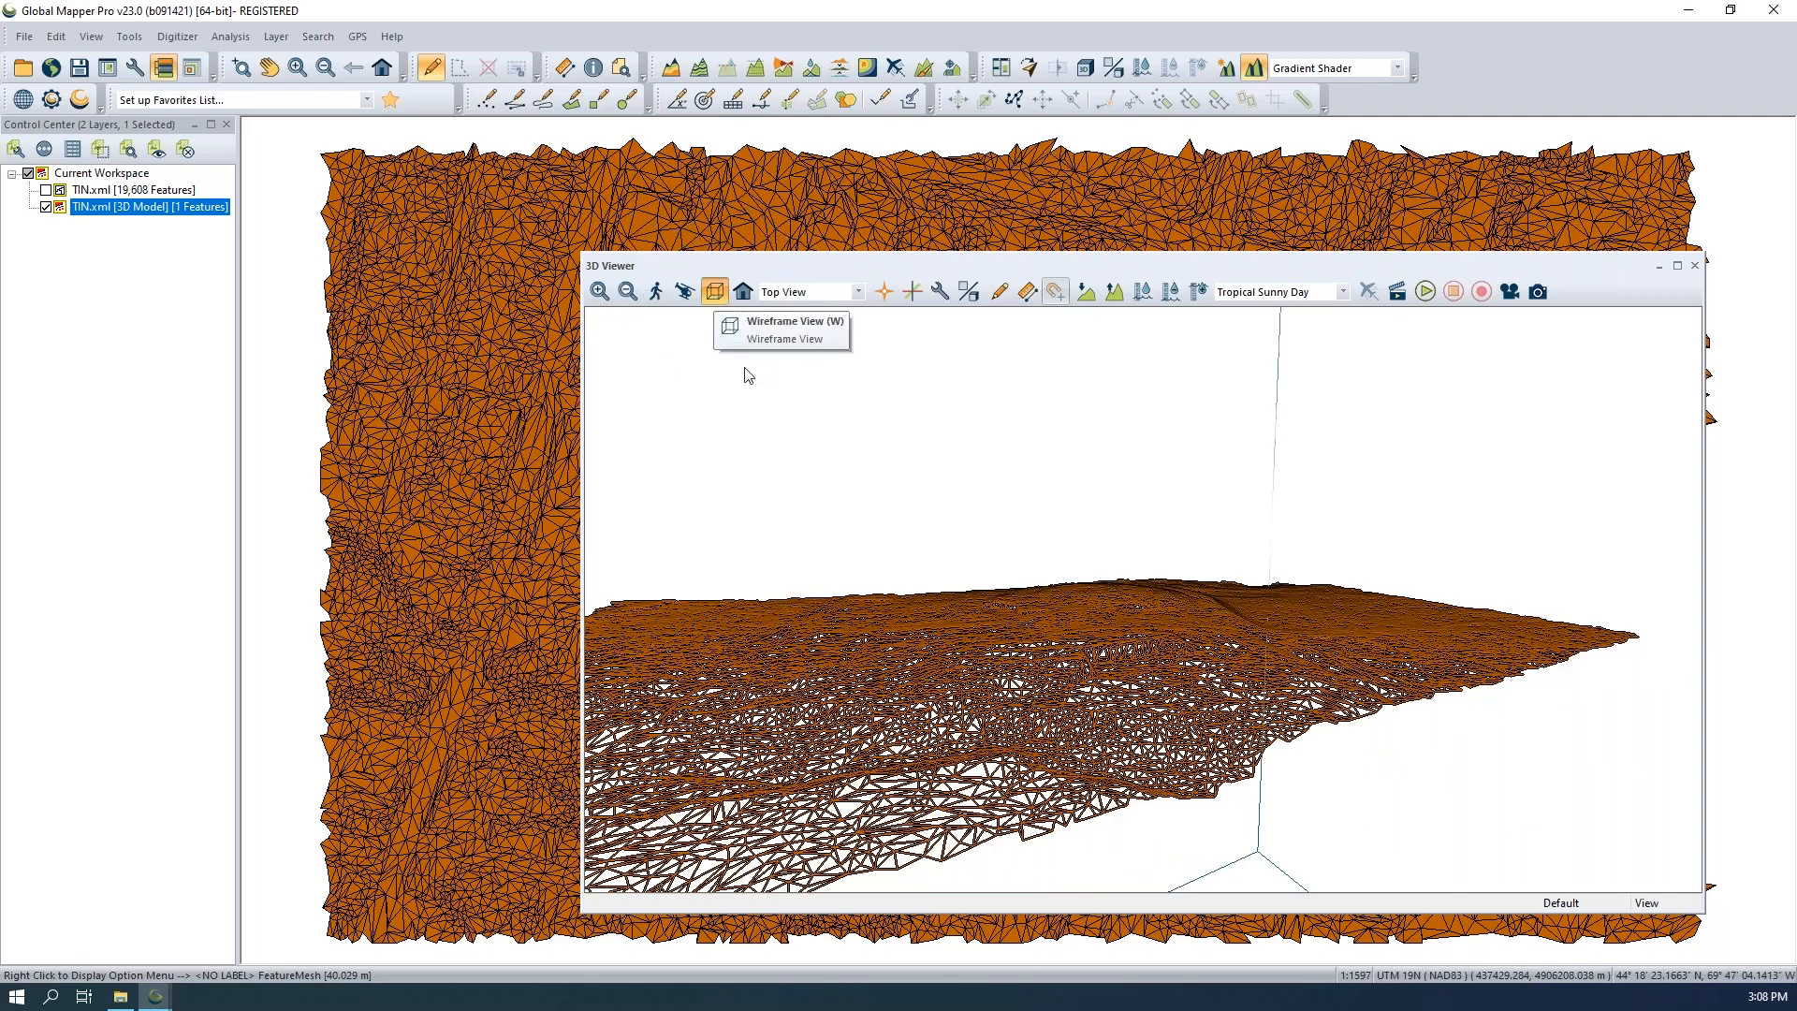
mouse_move(995, 712)
mouse_down()
mouse_move(1236, 786)
mouse_move(1015, 726)
mouse_up()
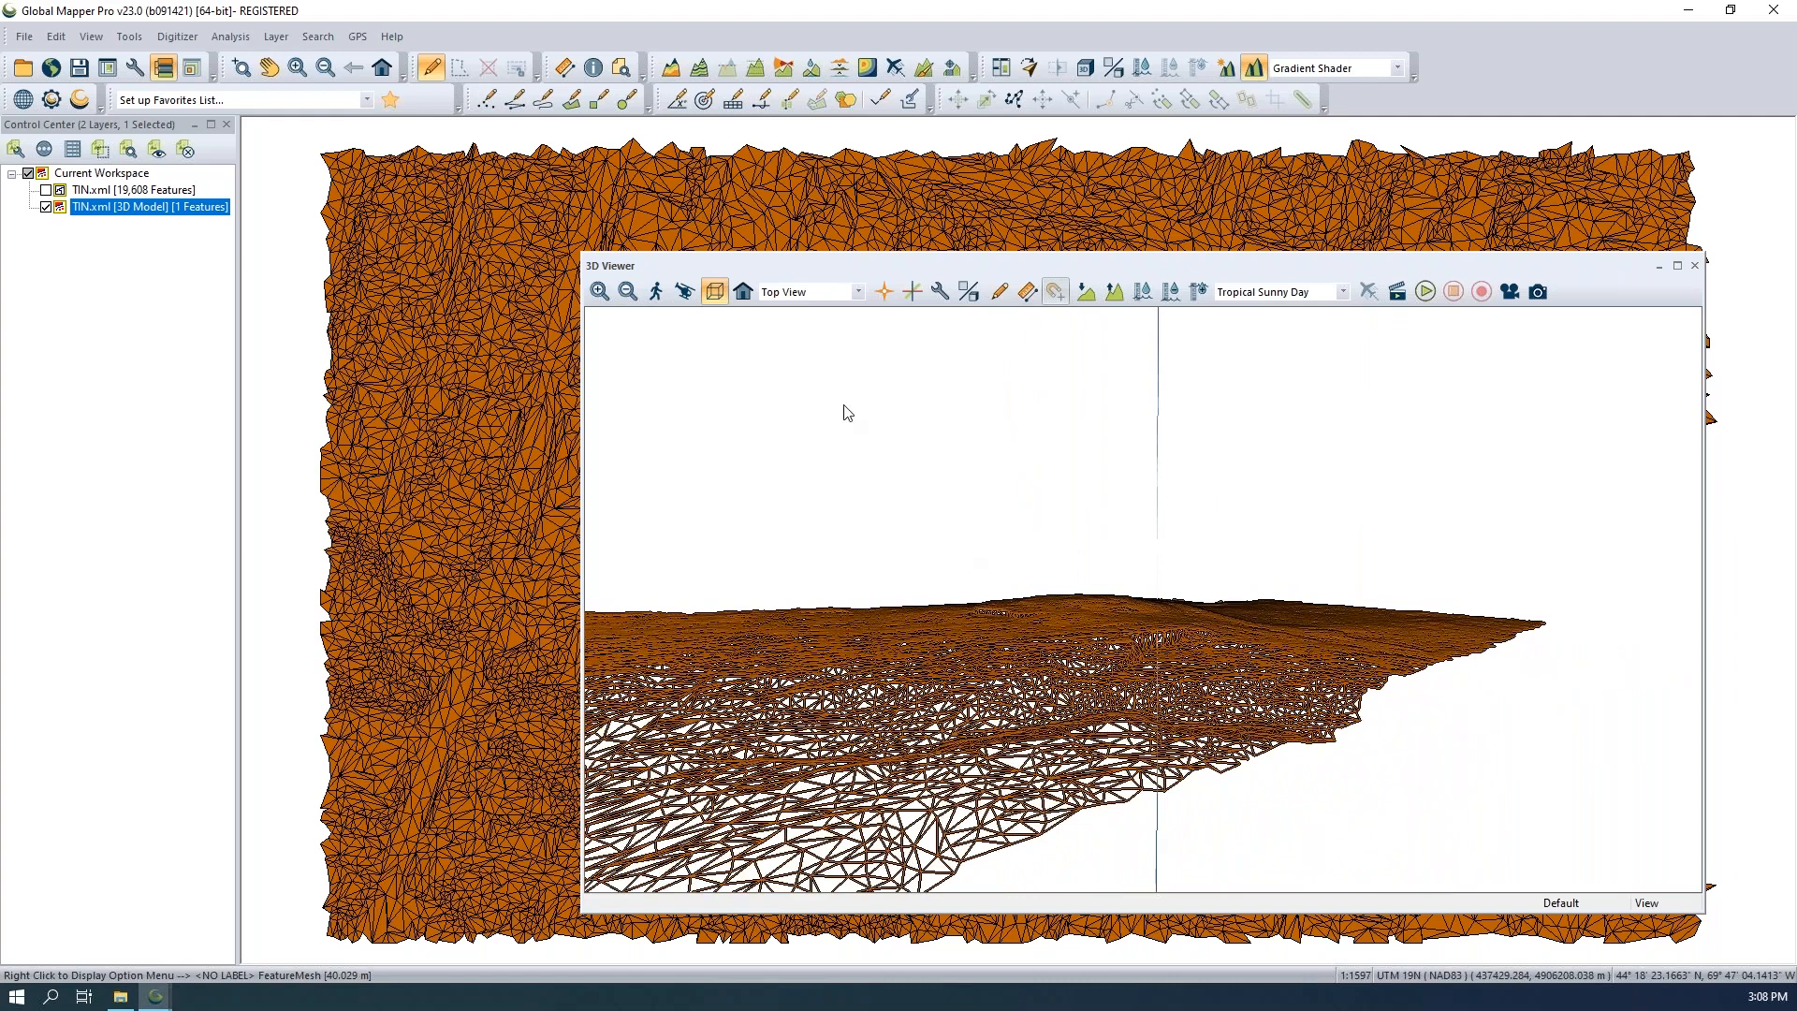
click(711, 298)
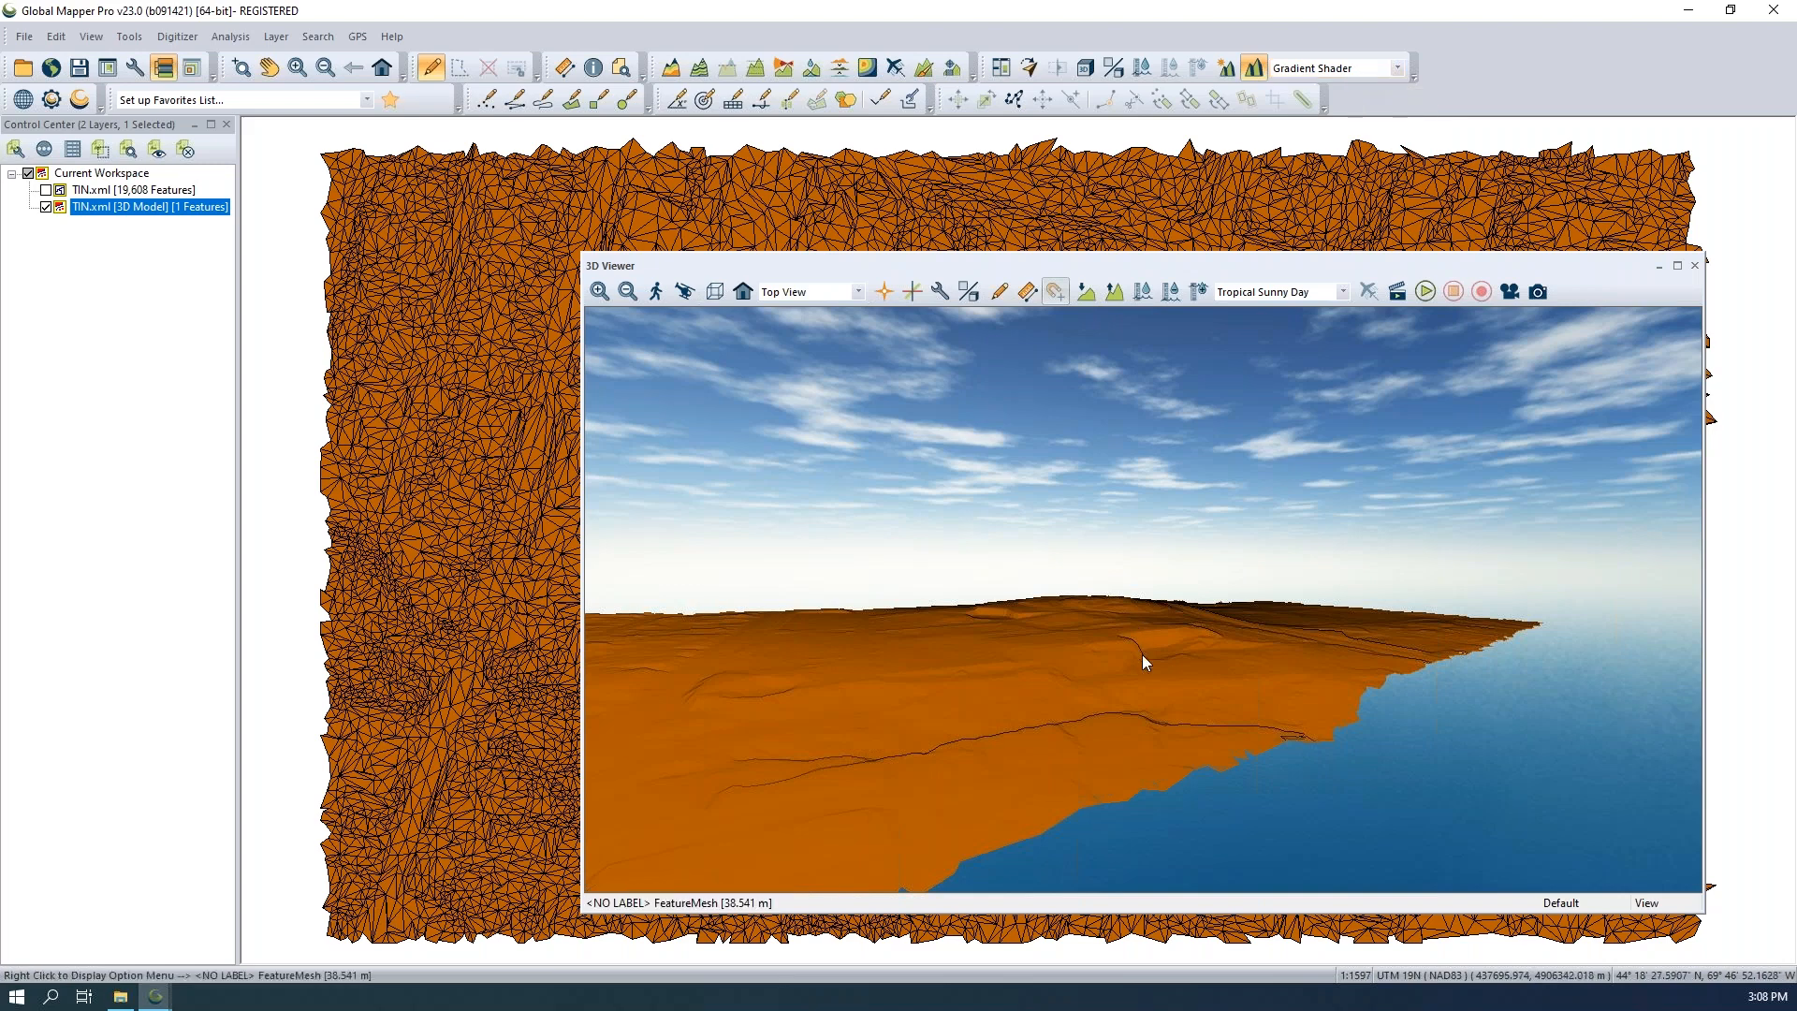
drag(1165, 709, 1079, 720)
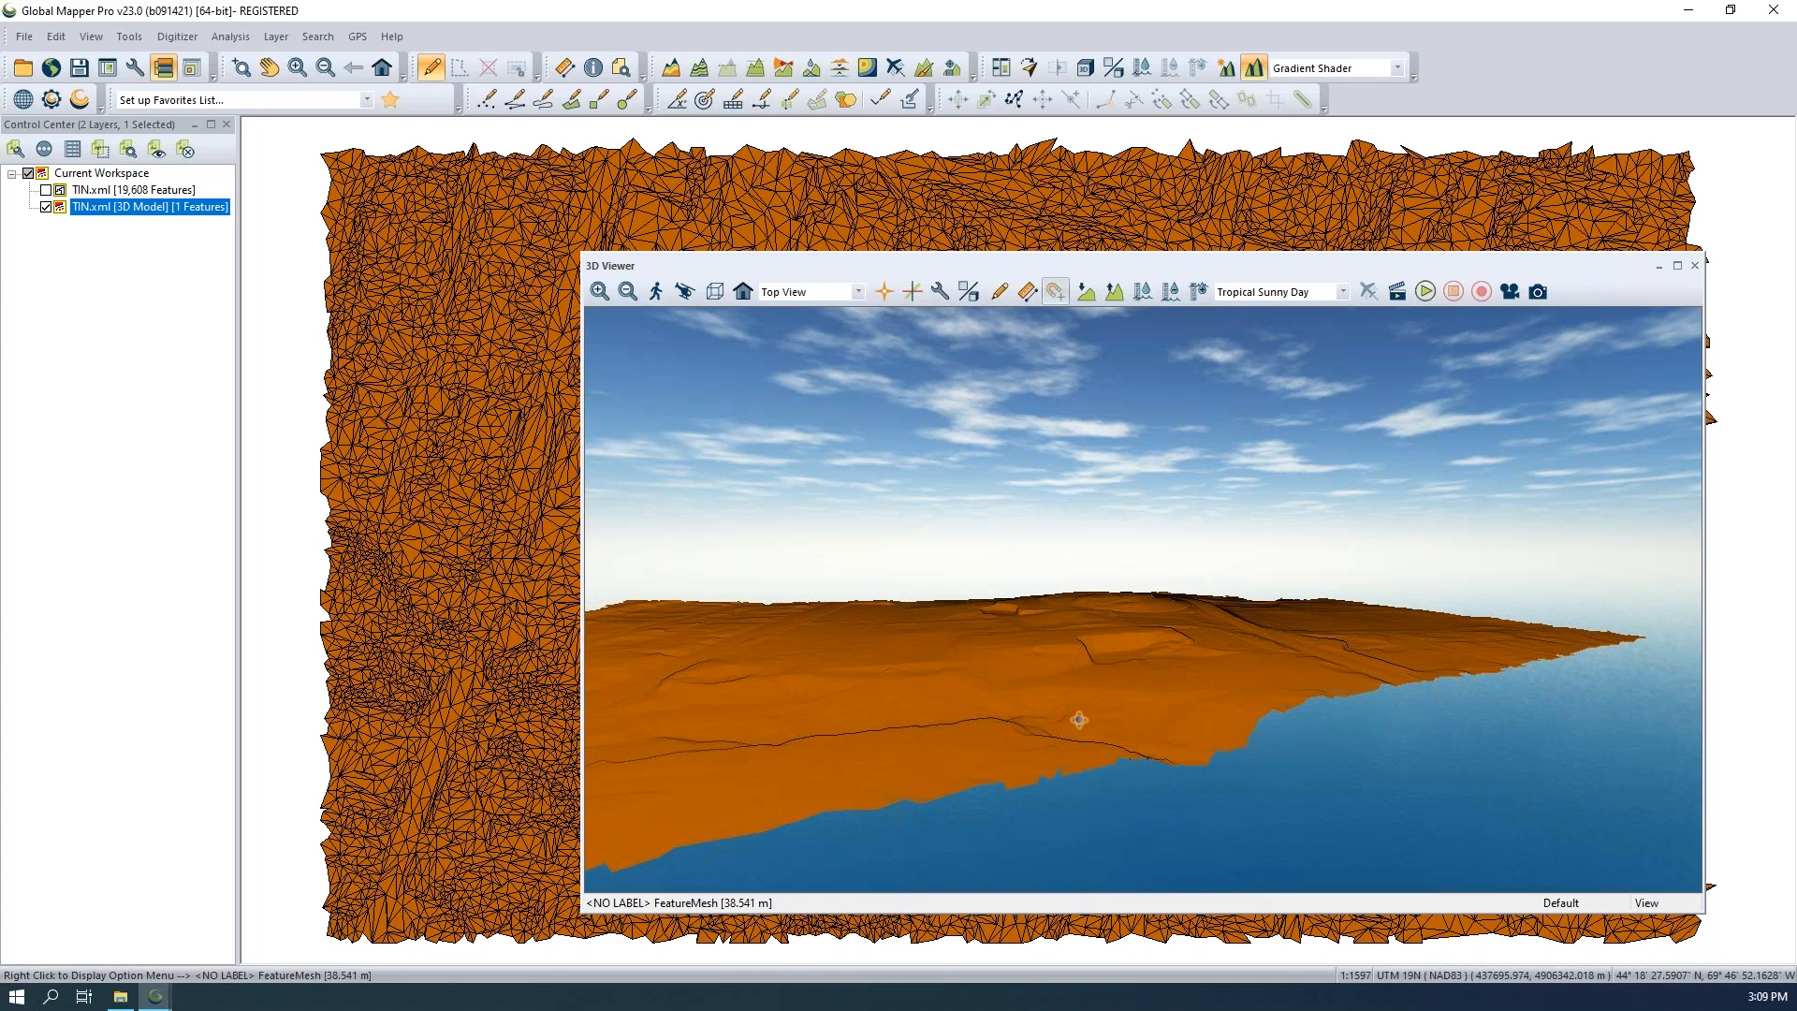